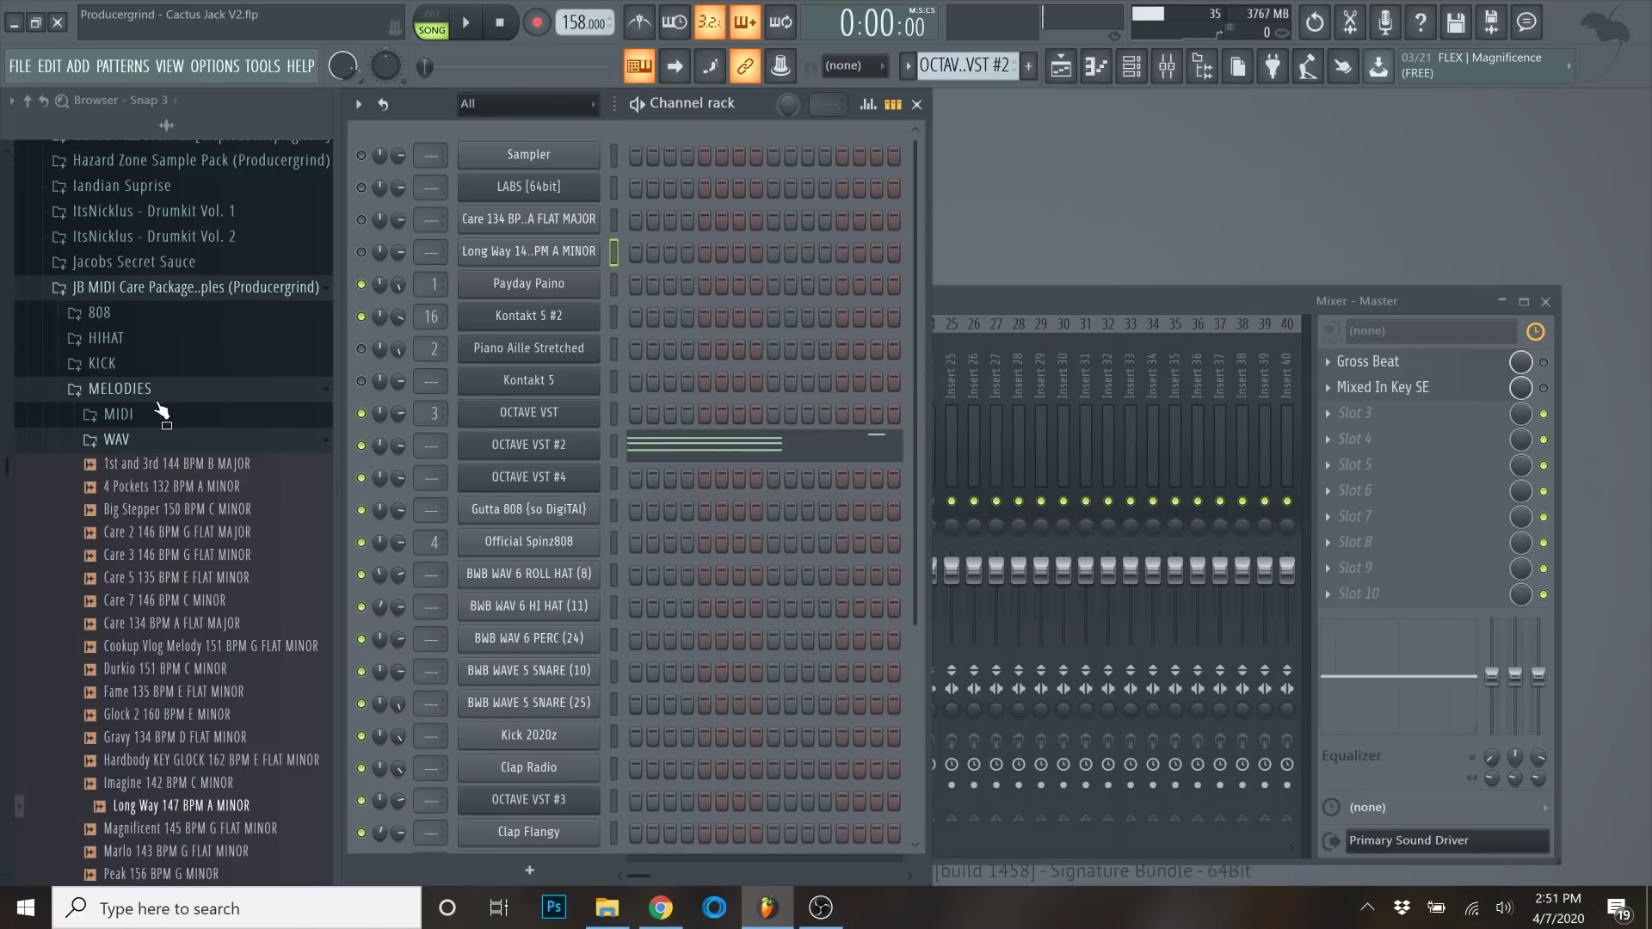
Look through the WAV melody samples in the JB MIDI Care Package folder.
{"action": "scroll", "coordinate": [164, 480], "scroll_direction": "down", "scroll_amount": 2}
{"action": "scroll", "coordinate": [163, 478], "scroll_direction": "up", "scroll_amount": 2}
{"action": "scroll", "coordinate": [228, 557], "scroll_direction": "down", "scroll_amount": 2}
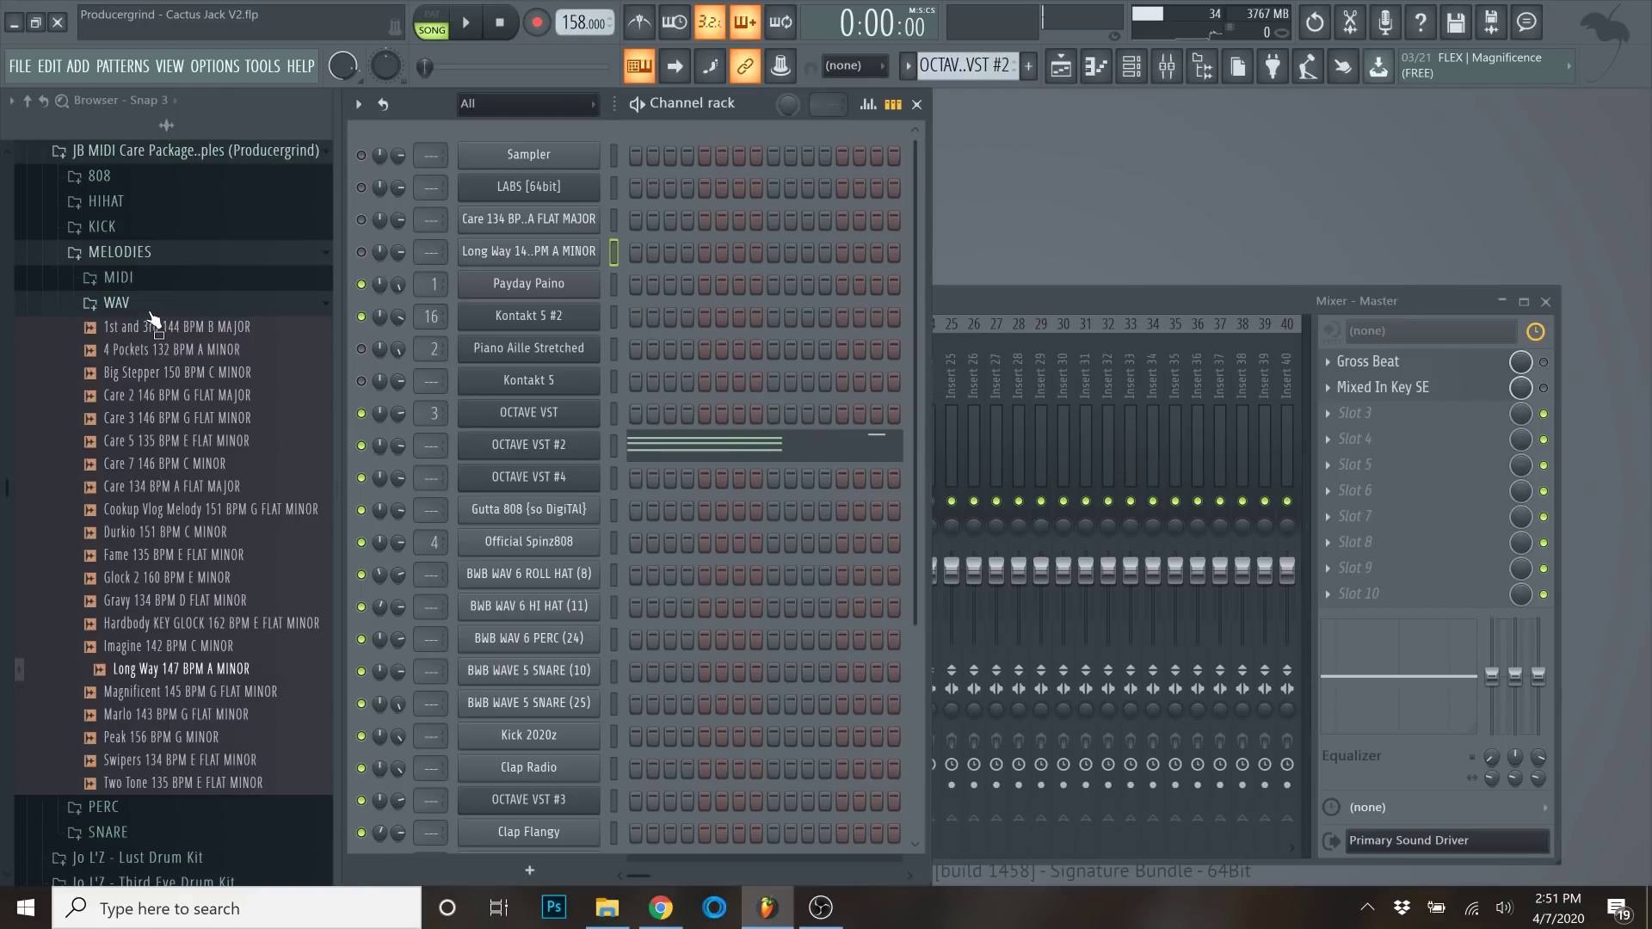
Open the playlist and examine the intro and hook arrangement across its tracks.
{"action": "left_click", "coordinate": [1061, 66]}
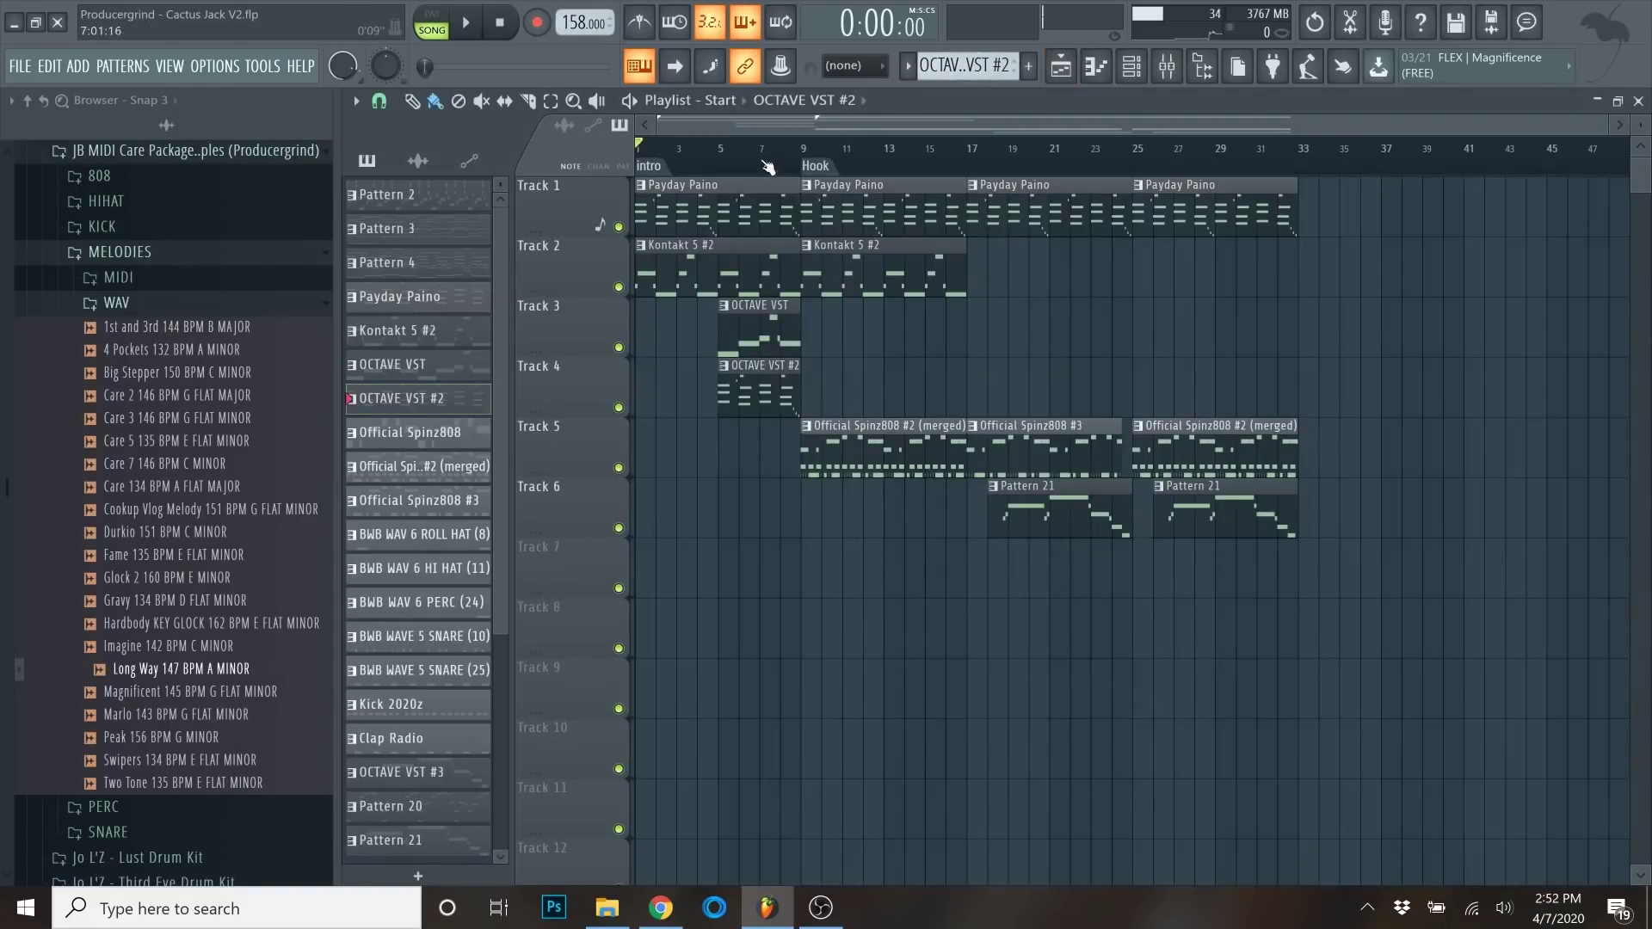
{"action": "scroll", "coordinate": [630, 276], "scroll_direction": "up", "scroll_amount": 4}
{"action": "scroll", "coordinate": [620, 327], "scroll_direction": "down", "scroll_amount": 4}
{"action": "scroll", "coordinate": [637, 344], "scroll_direction": "up", "scroll_amount": 3}
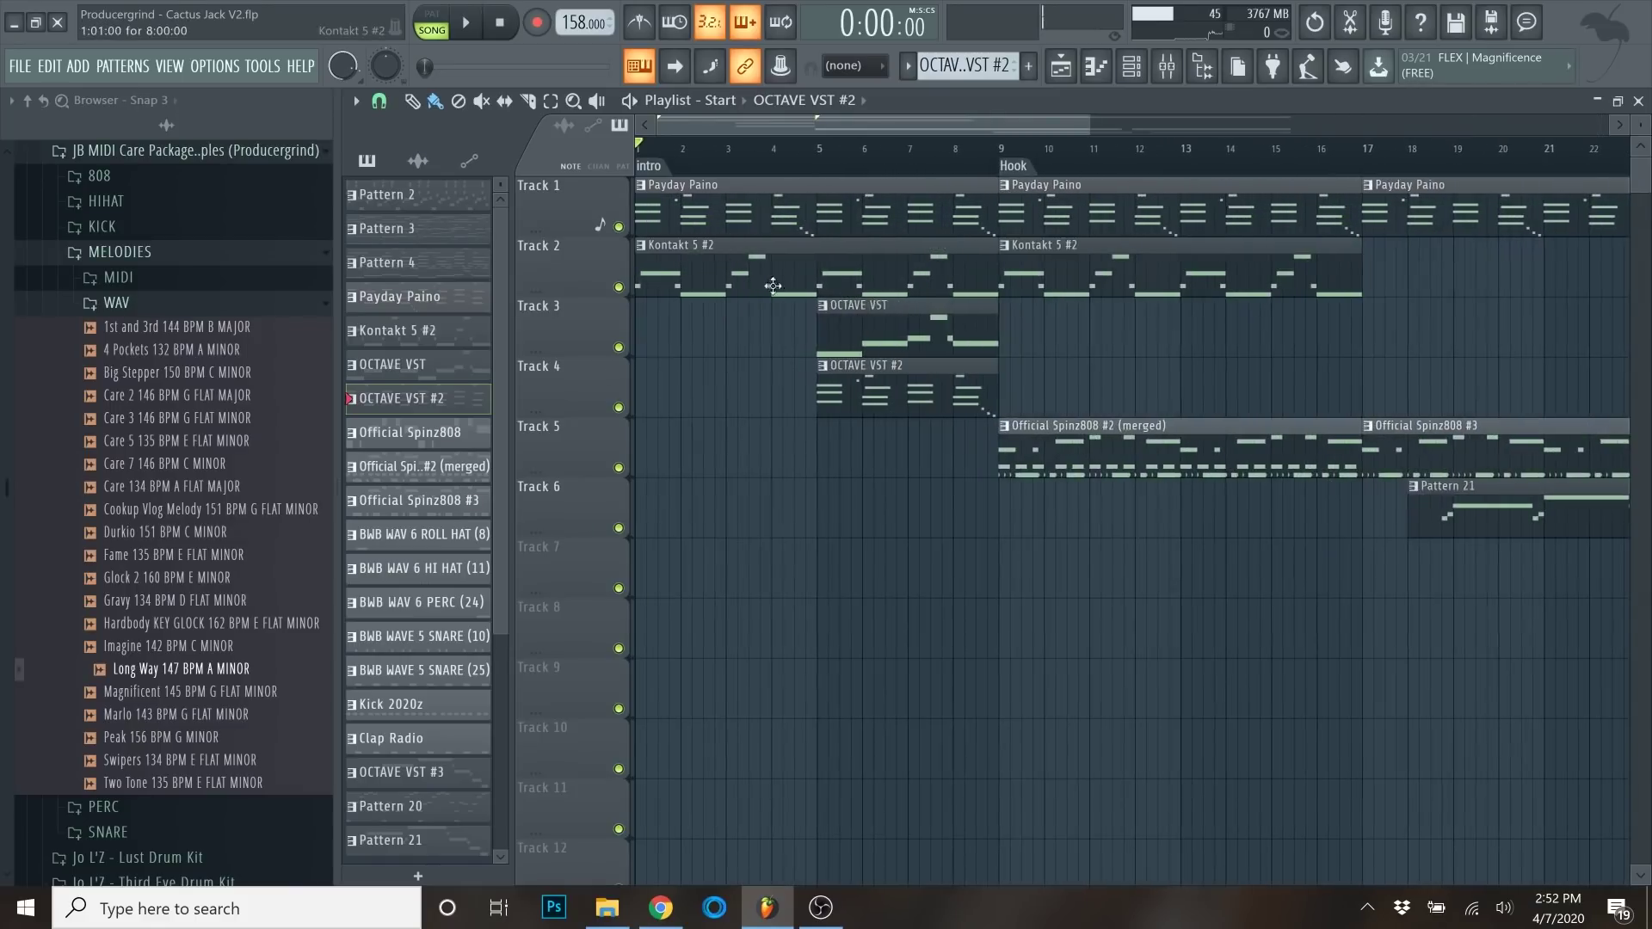
{"action": "left_click_drag", "start_coordinate": [1642, 125], "coordinate": [1641, 151]}
{"action": "left_click_drag", "start_coordinate": [1090, 125], "coordinate": [1382, 125]}
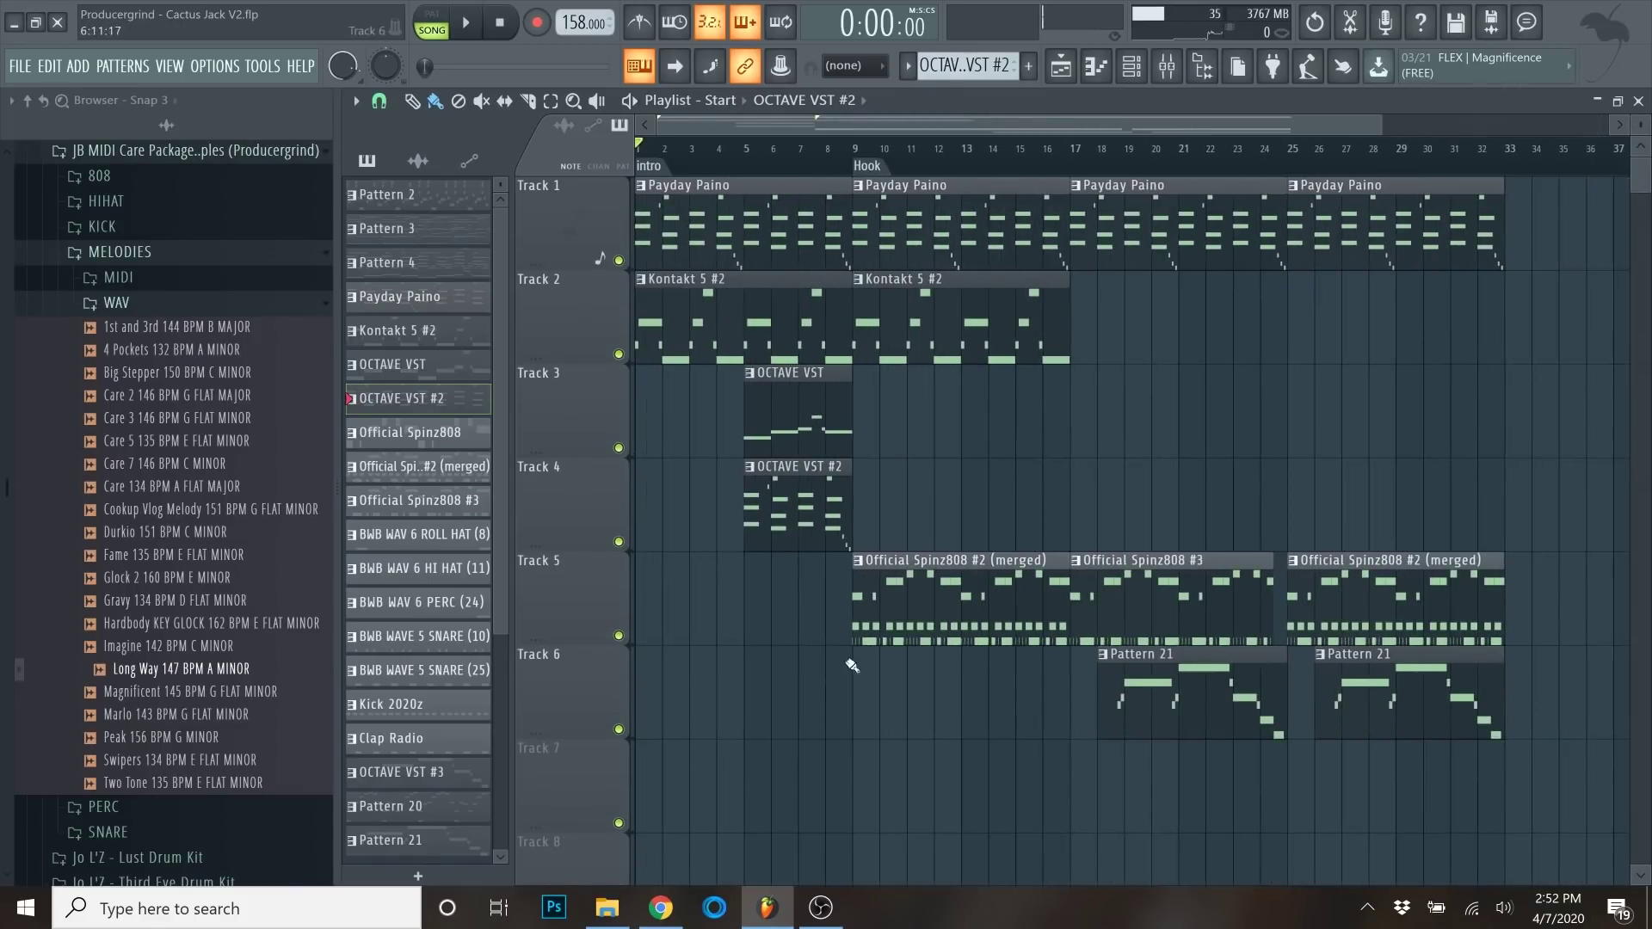
{"action": "scroll", "coordinate": [631, 361], "scroll_direction": "up", "scroll_amount": 2}
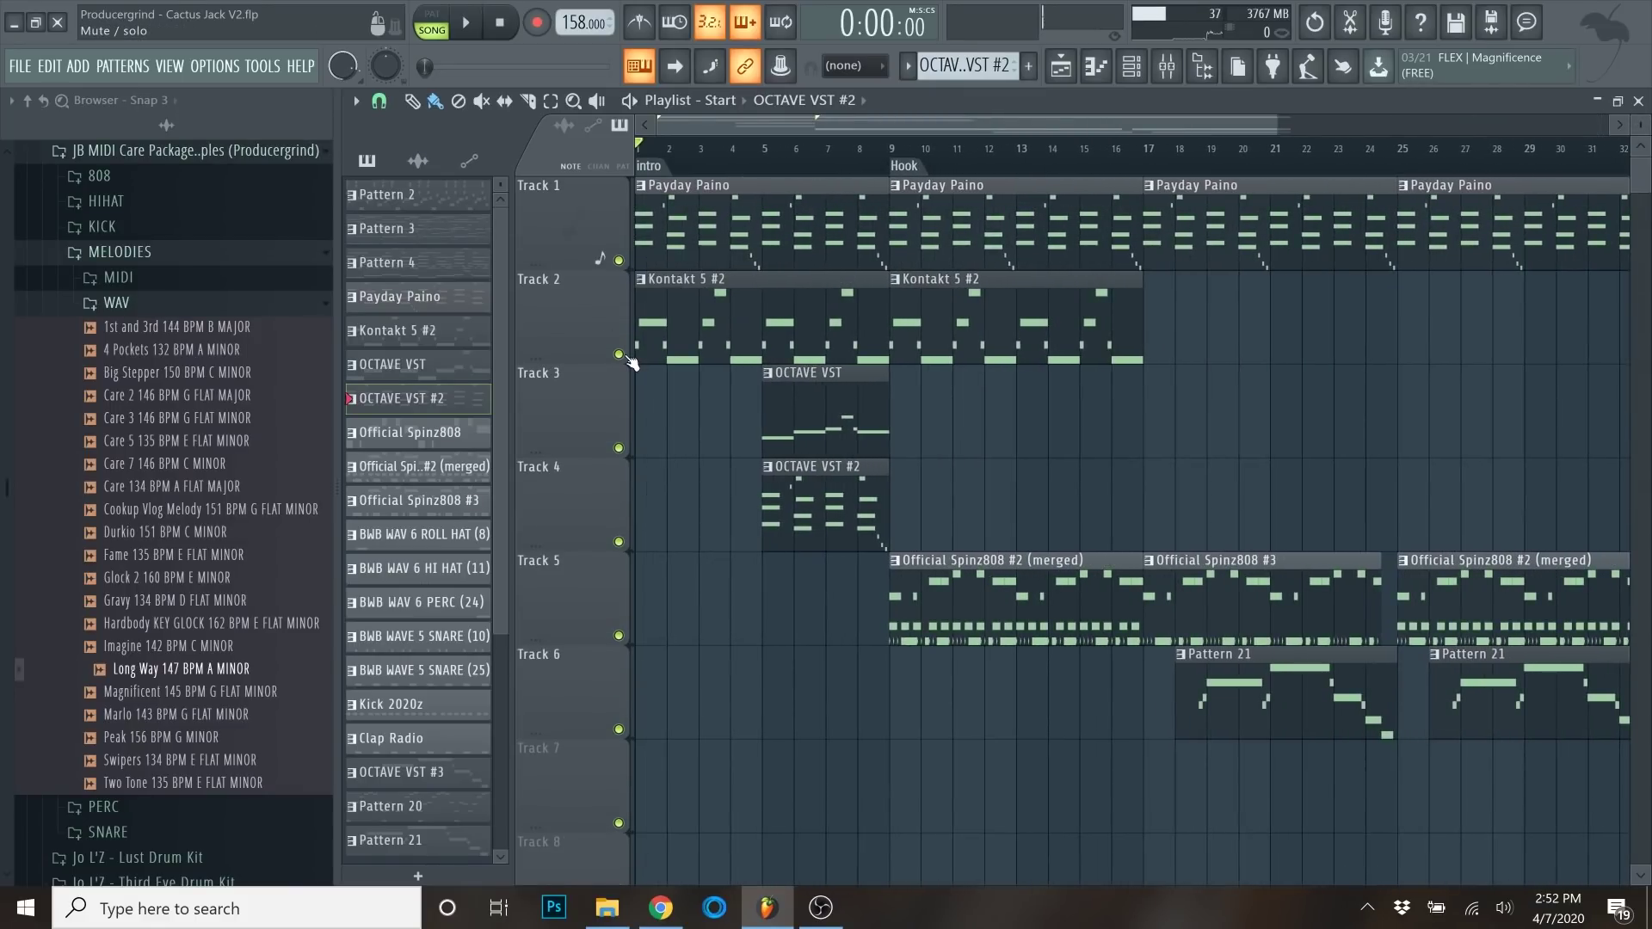
{"action": "scroll", "coordinate": [631, 361], "scroll_direction": "down", "scroll_amount": 3}
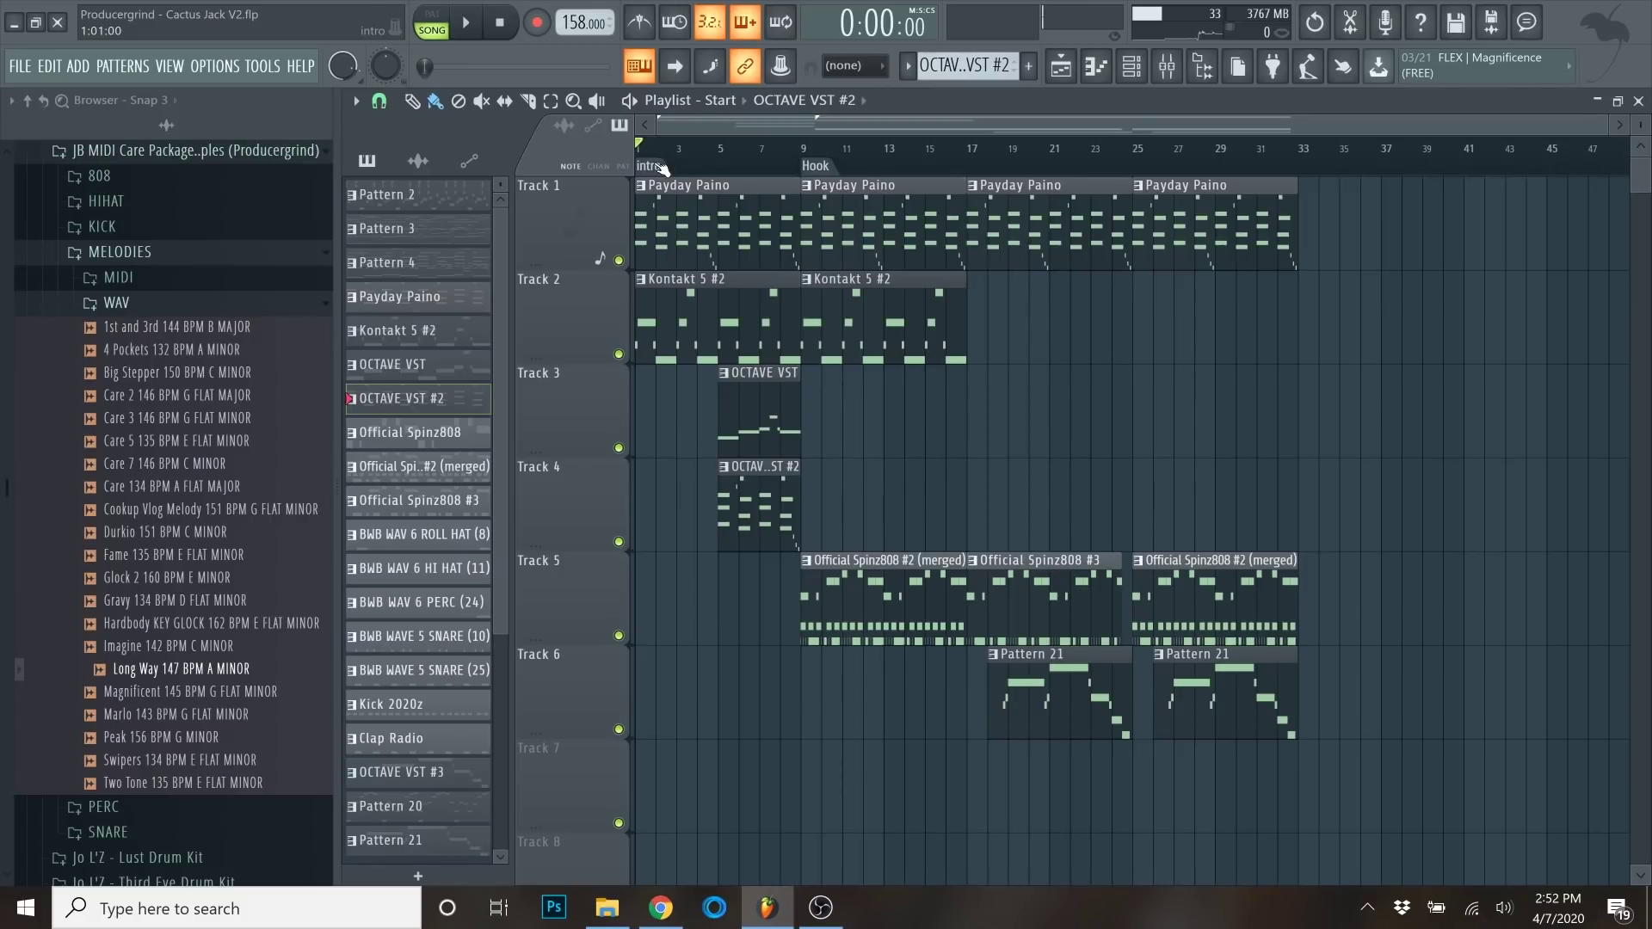
Play the song from the start of the intro and follow its clips up to the hook.
{"action": "key", "text": "space"}
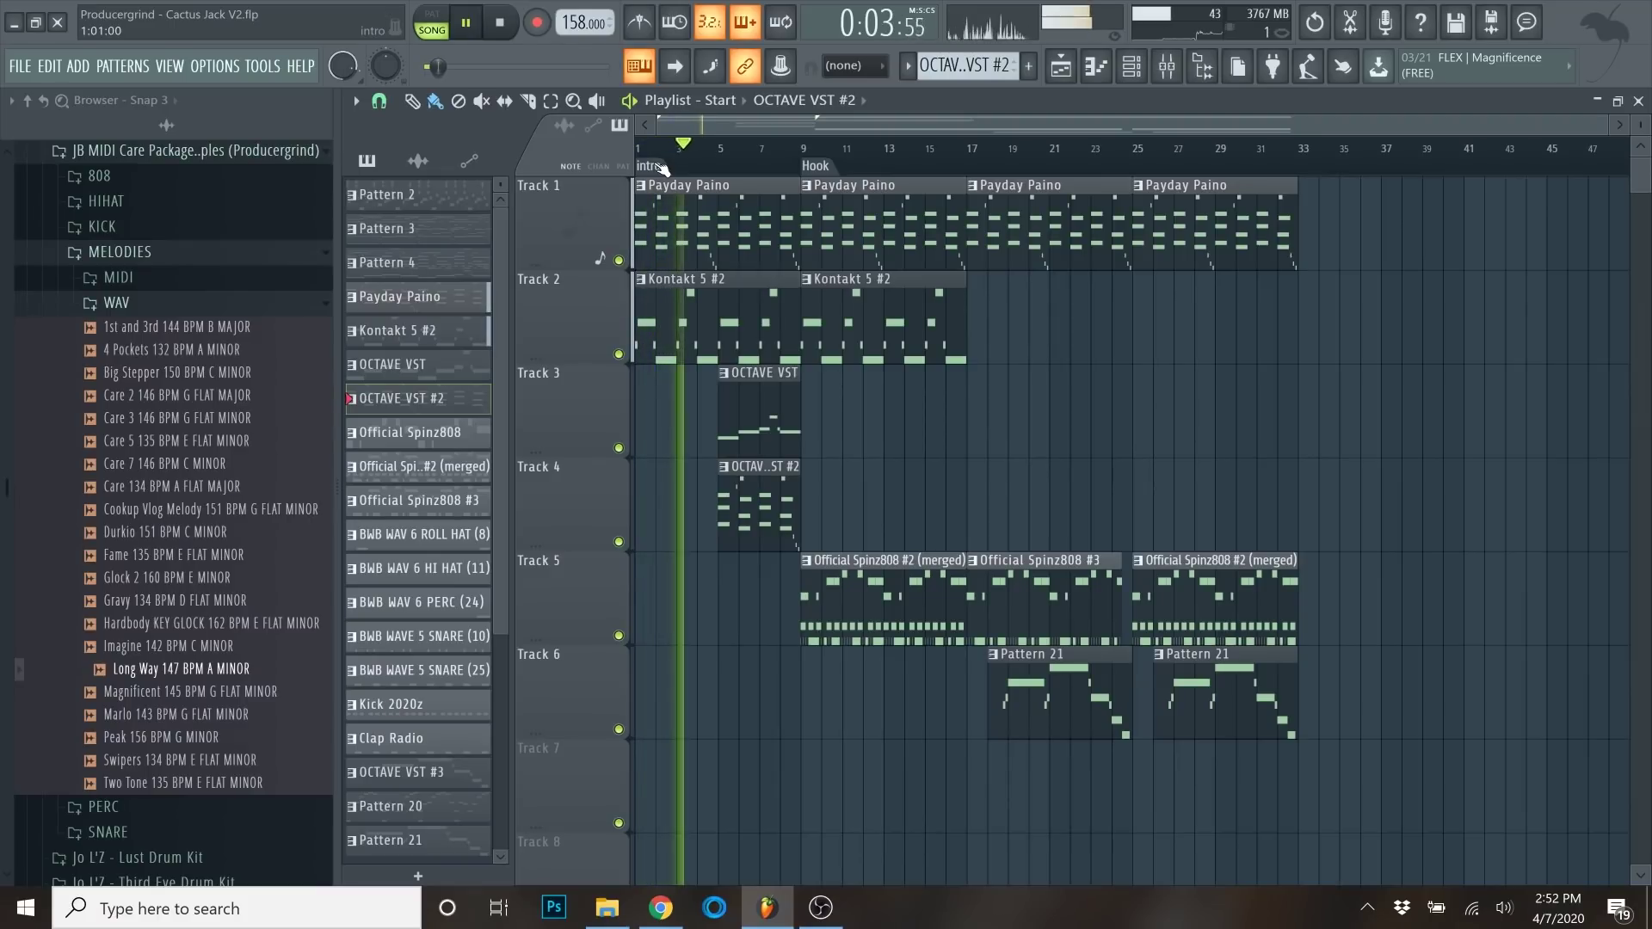
{"action": "scroll", "coordinate": [680, 166], "scroll_direction": "up", "scroll_amount": 5}
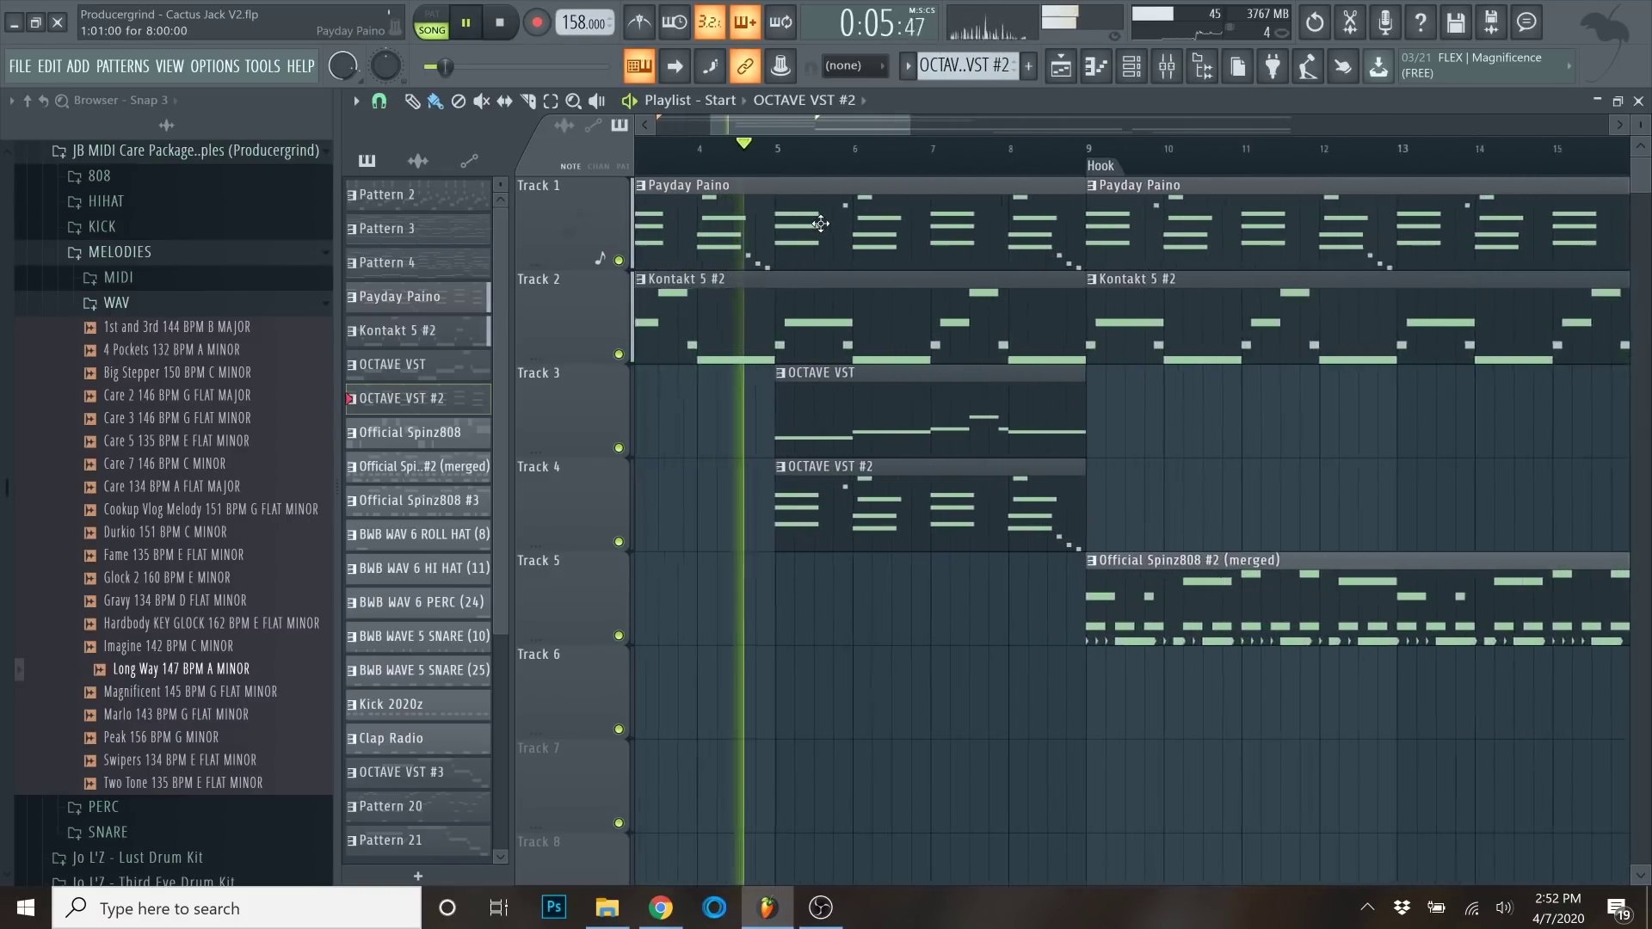
{"action": "scroll", "coordinate": [821, 224], "scroll_direction": "up", "scroll_amount": 1}
{"action": "scroll", "coordinate": [820, 224], "scroll_direction": "up", "scroll_amount": 1}
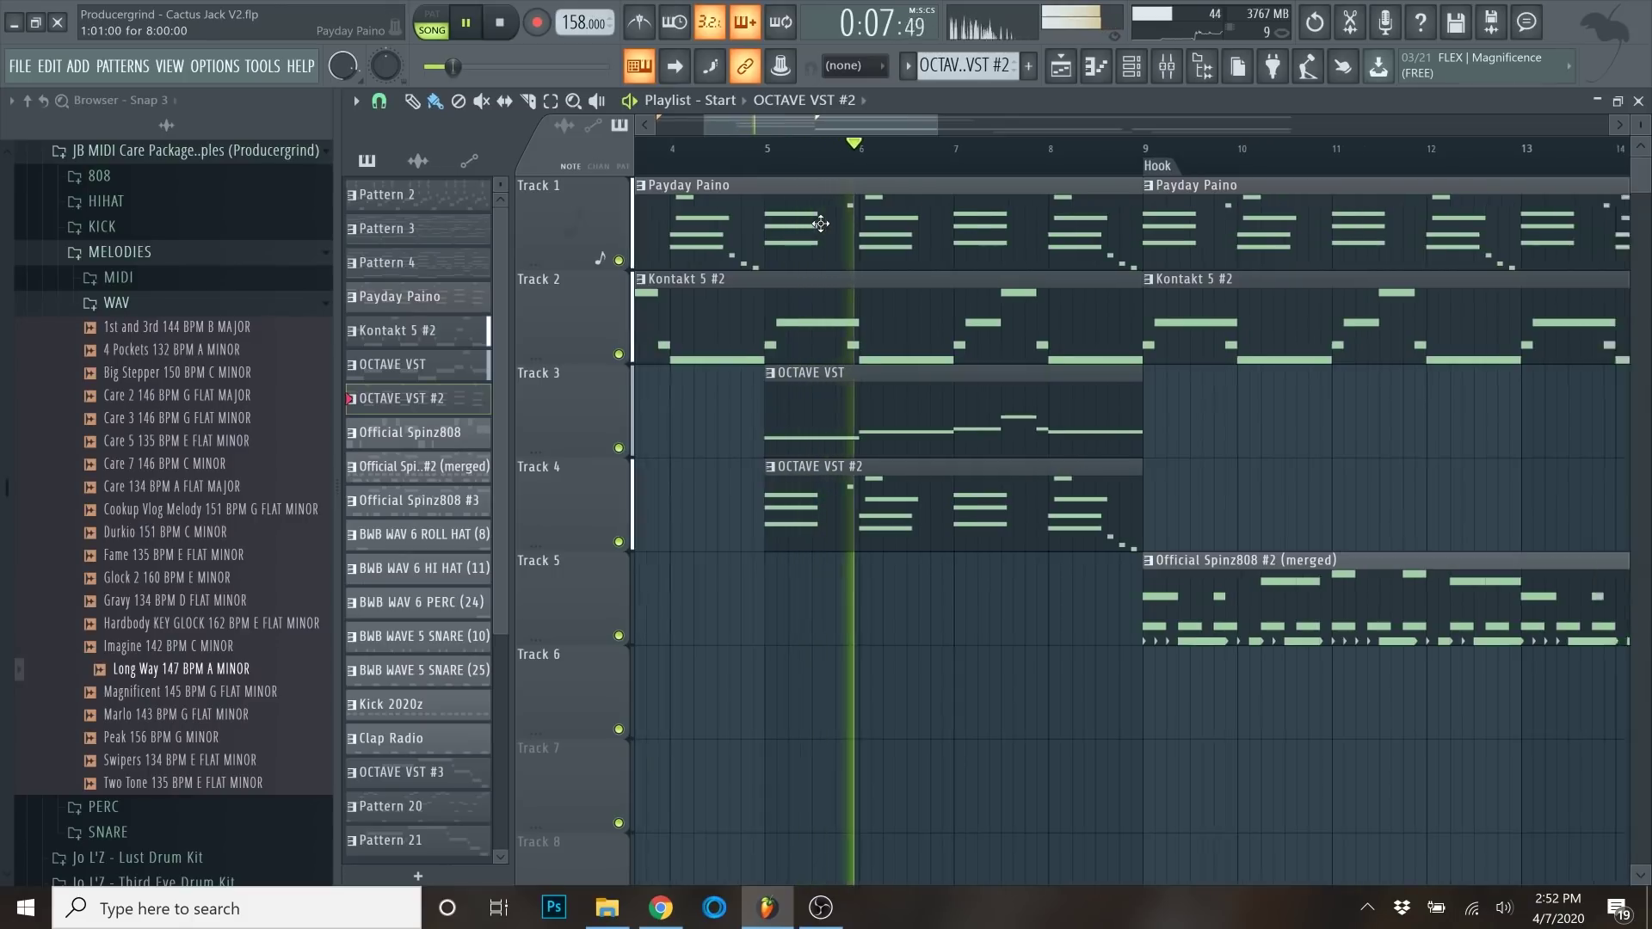
{"action": "scroll", "coordinate": [820, 224], "scroll_direction": "down", "scroll_amount": 3}
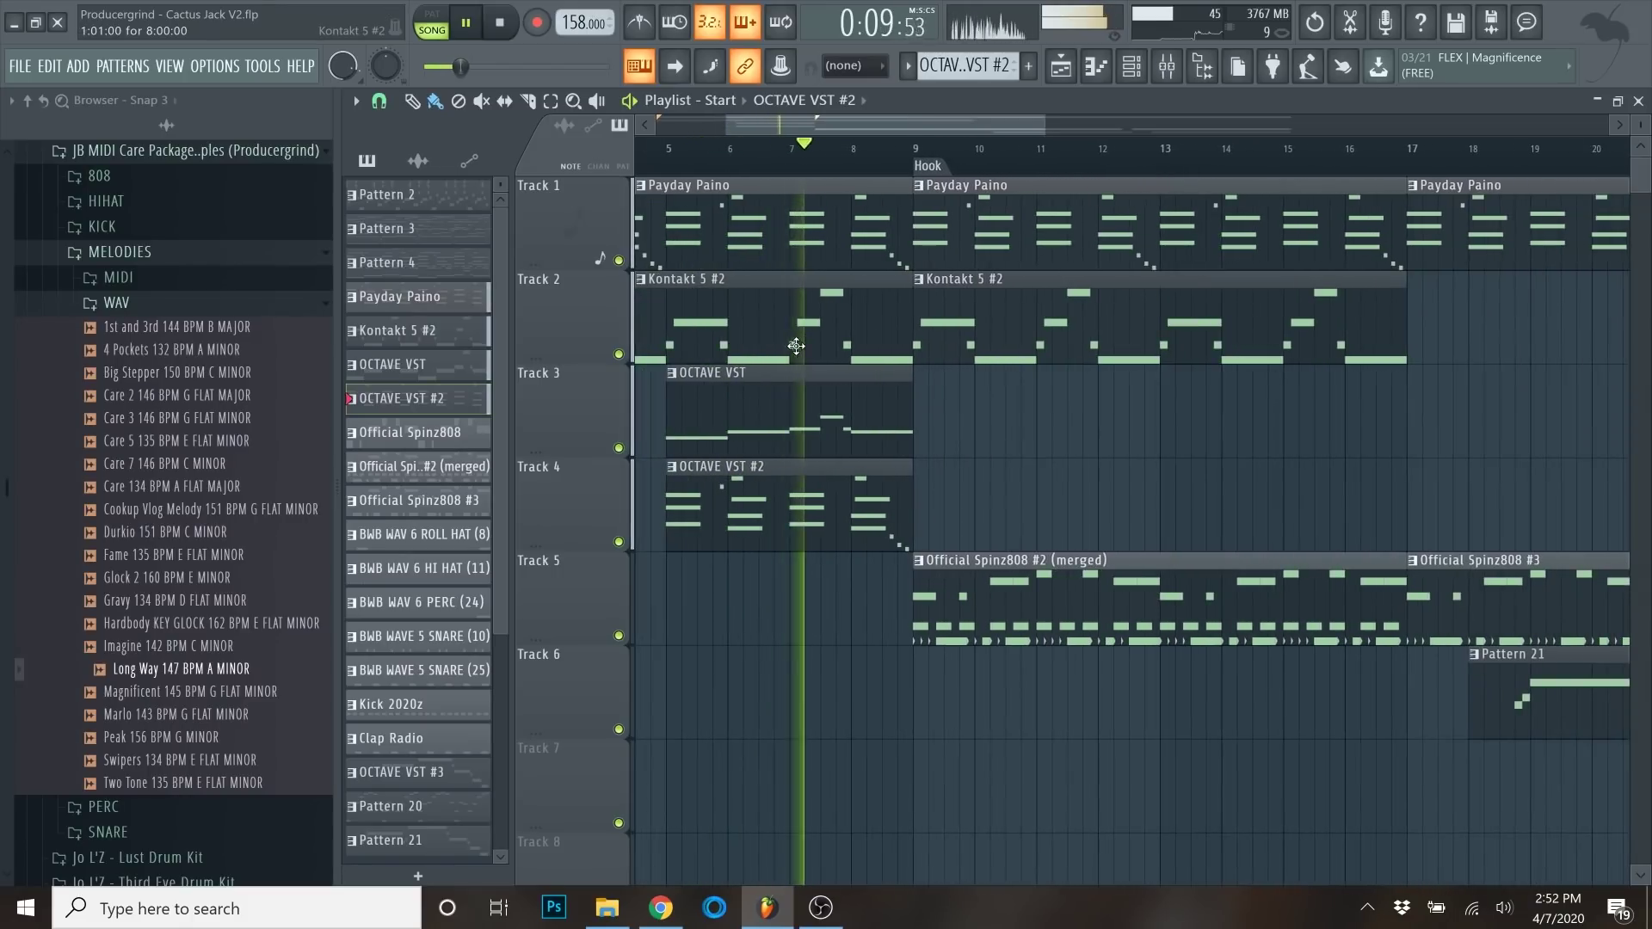
{"action": "scroll", "coordinate": [990, 446], "scroll_direction": "down", "scroll_amount": 4}
{"action": "scroll", "coordinate": [859, 494], "scroll_direction": "up", "scroll_amount": 5}
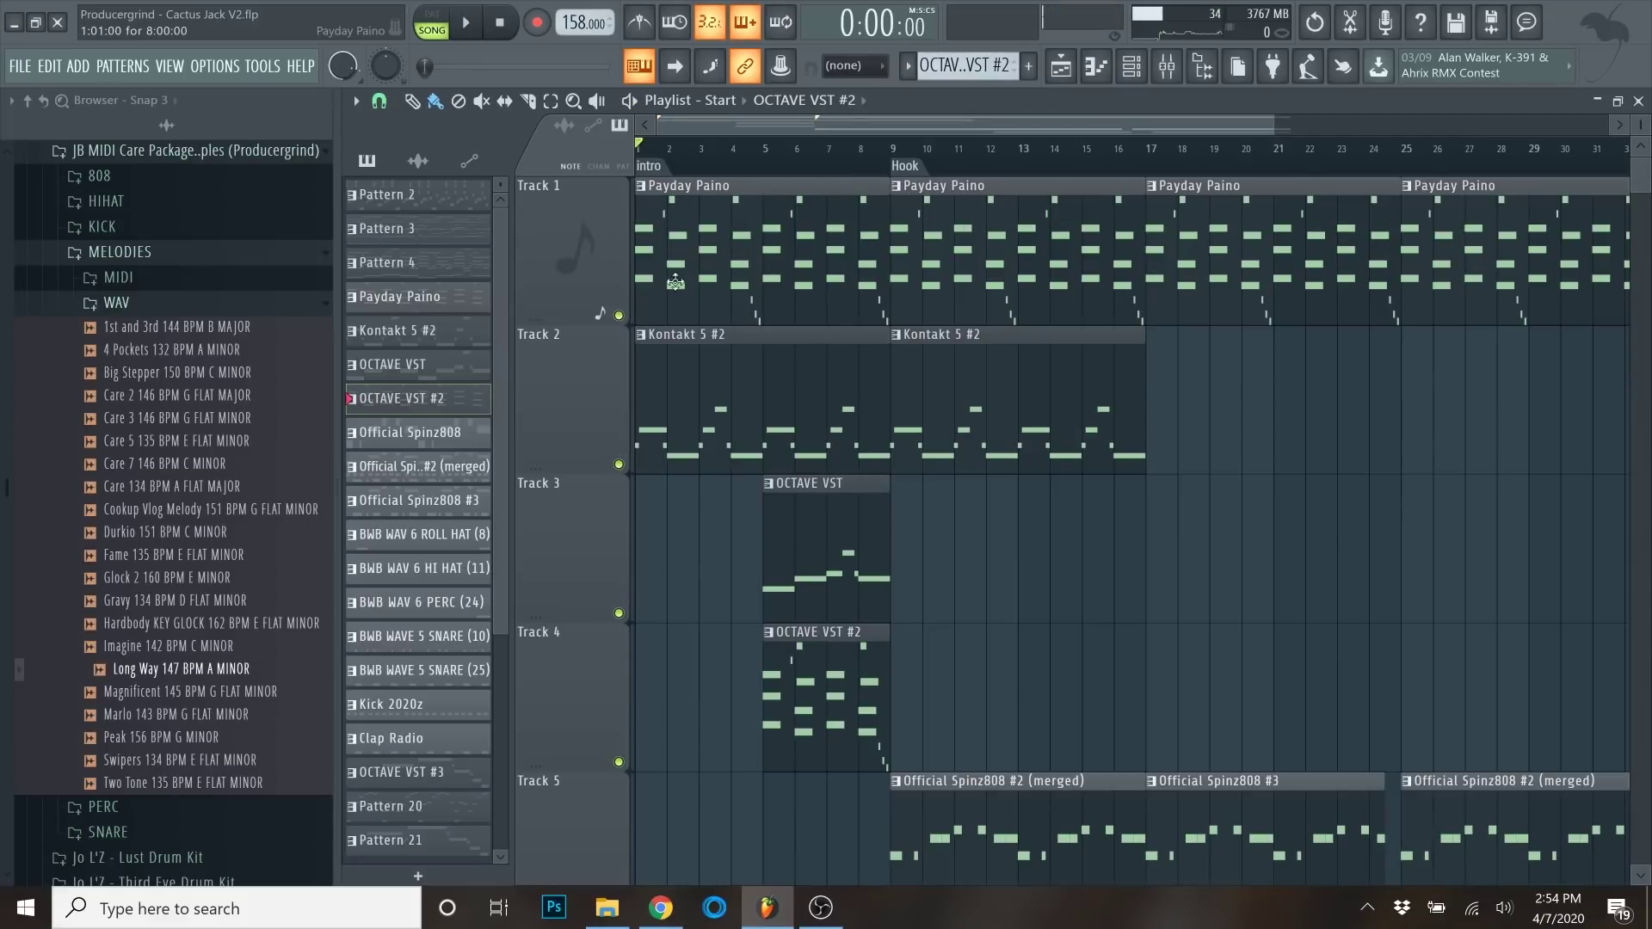
Inspect the Payday Paino, Kontakt 5 #2 and OCTAVE VST clips that make up the intro.
{"action": "scroll", "coordinate": [746, 288], "scroll_direction": "up", "scroll_amount": 2}
{"action": "scroll", "coordinate": [746, 289], "scroll_direction": "down", "scroll_amount": 3}
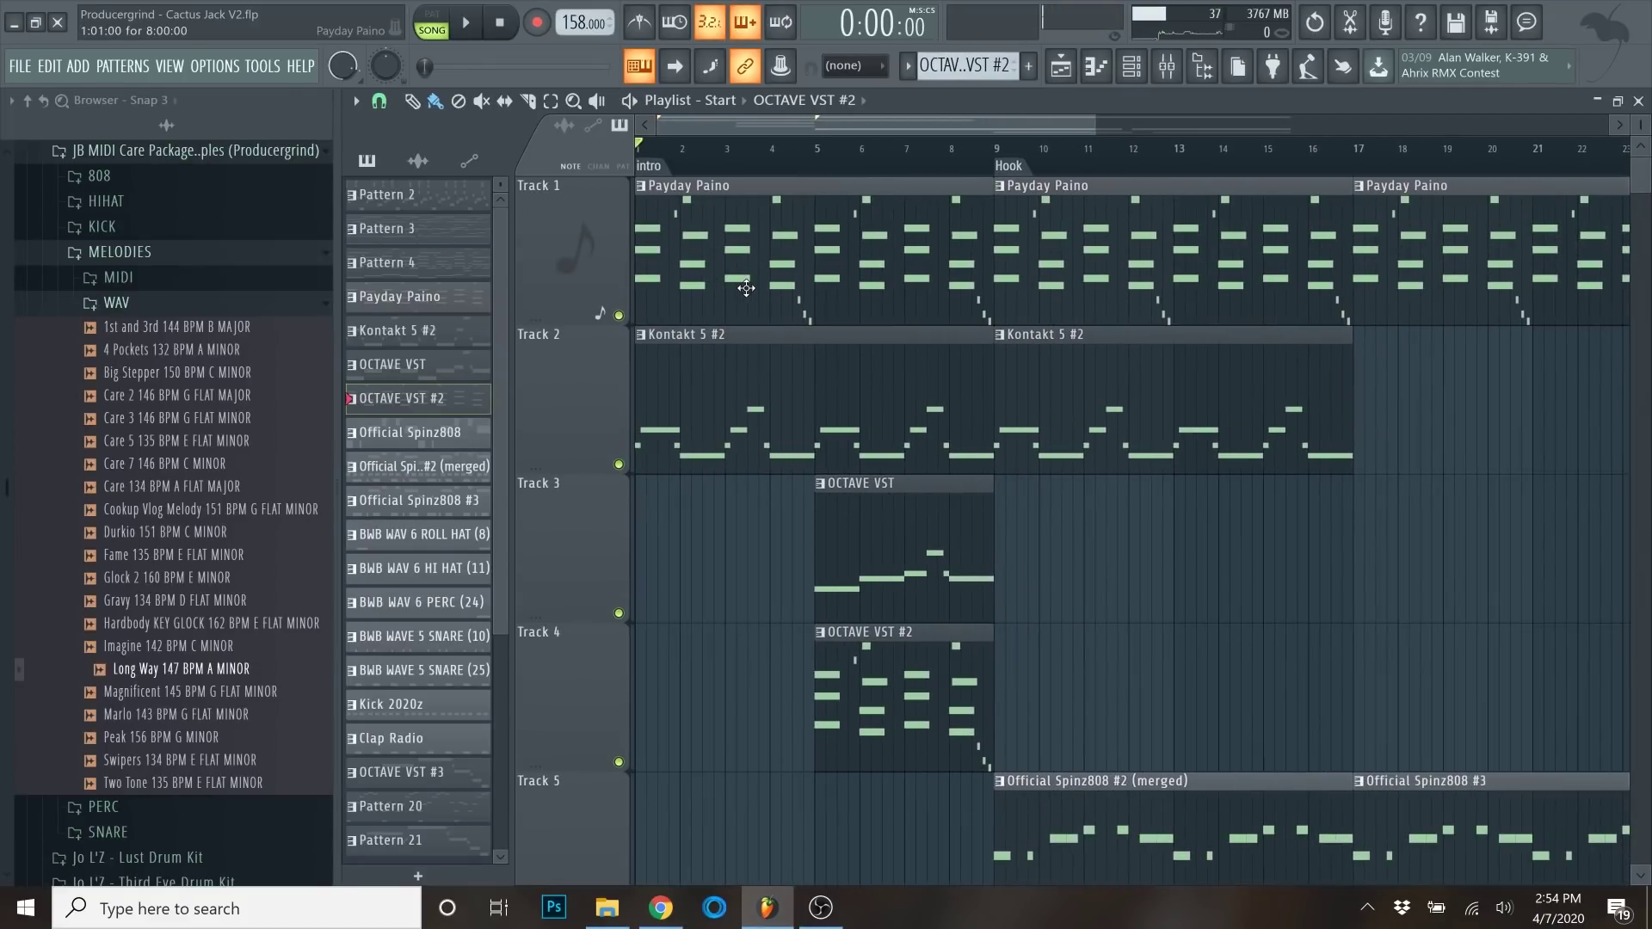
{"action": "scroll", "coordinate": [762, 283], "scroll_direction": "down", "scroll_amount": 4}
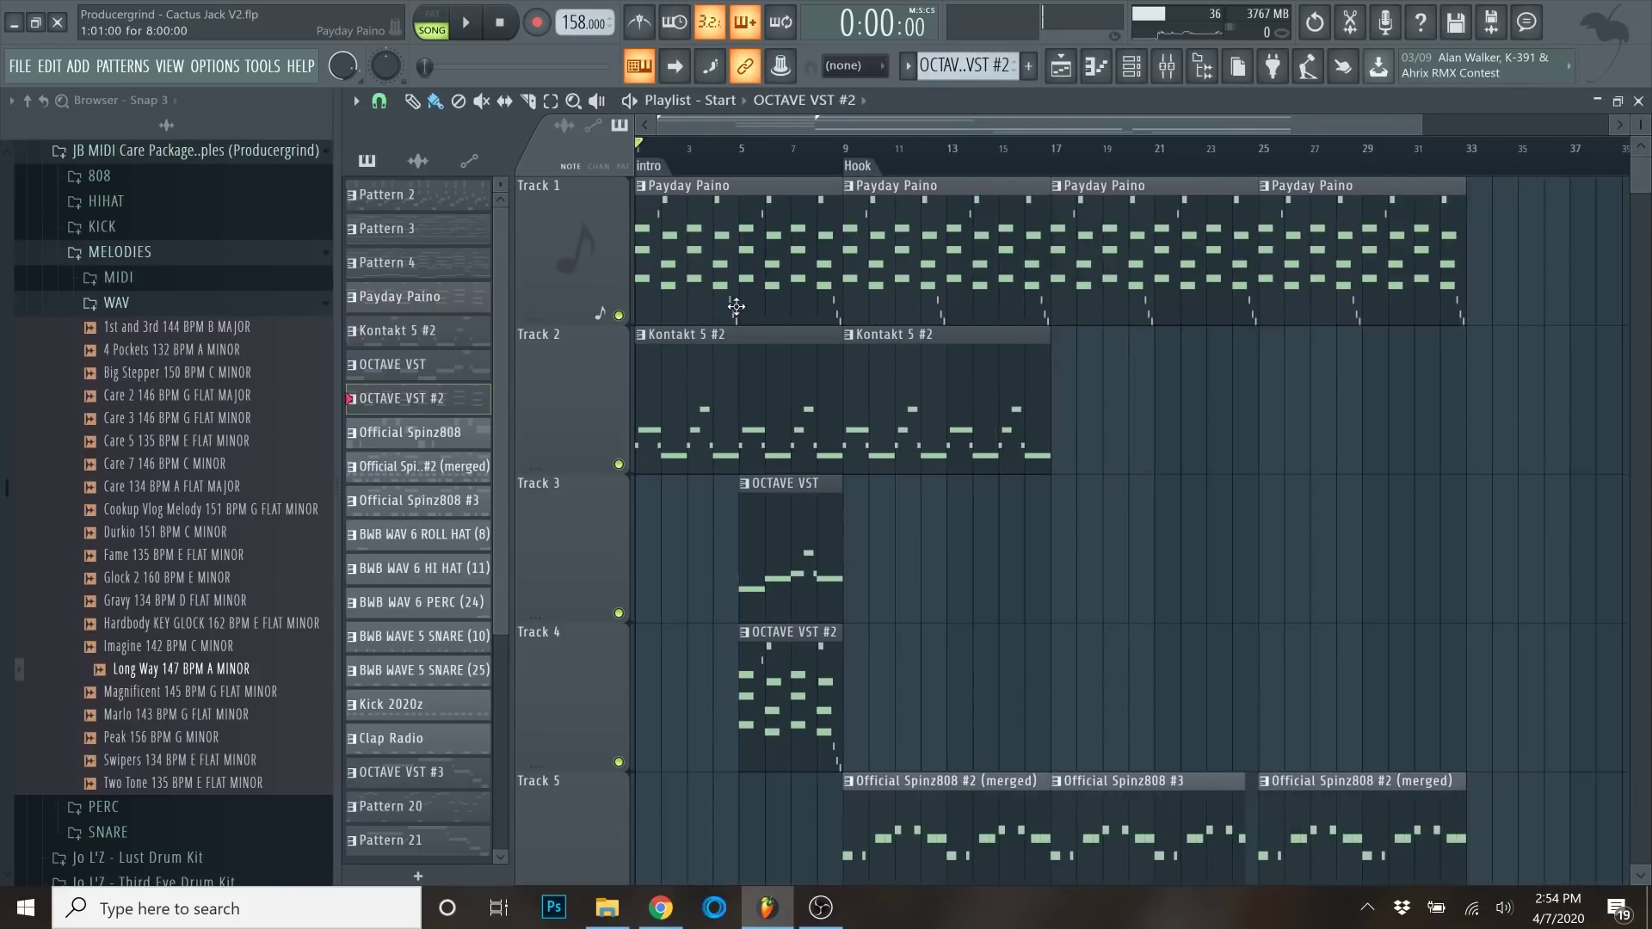
{"action": "scroll", "coordinate": [723, 310], "scroll_direction": "up", "scroll_amount": 4}
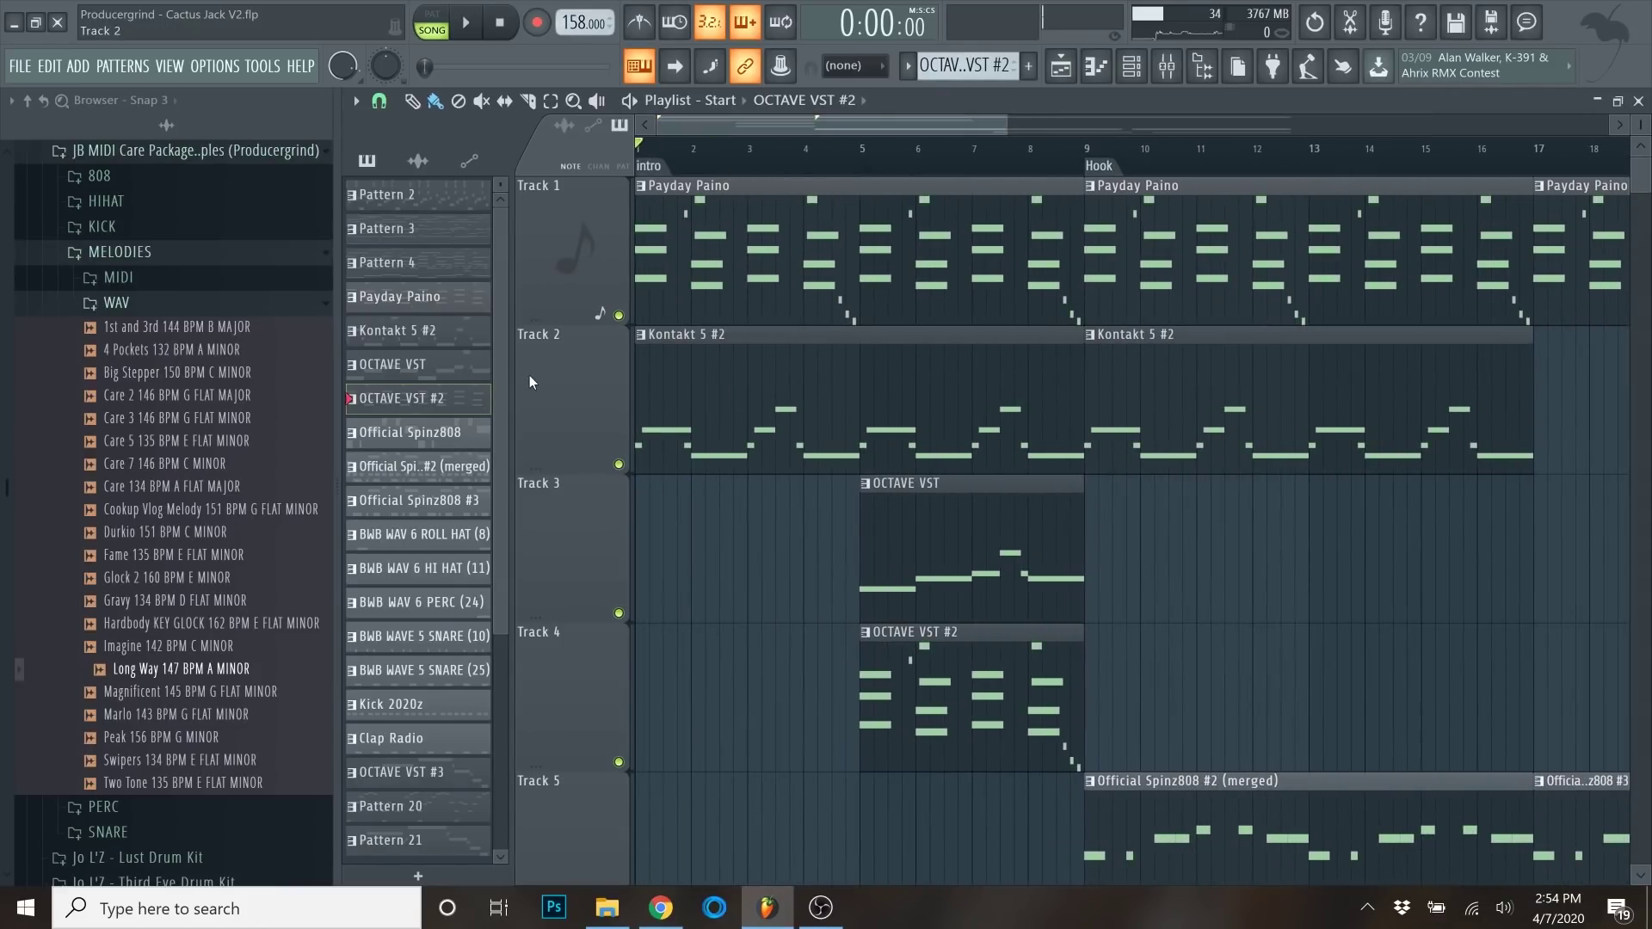
{"action": "left_click", "coordinate": [1638, 102]}
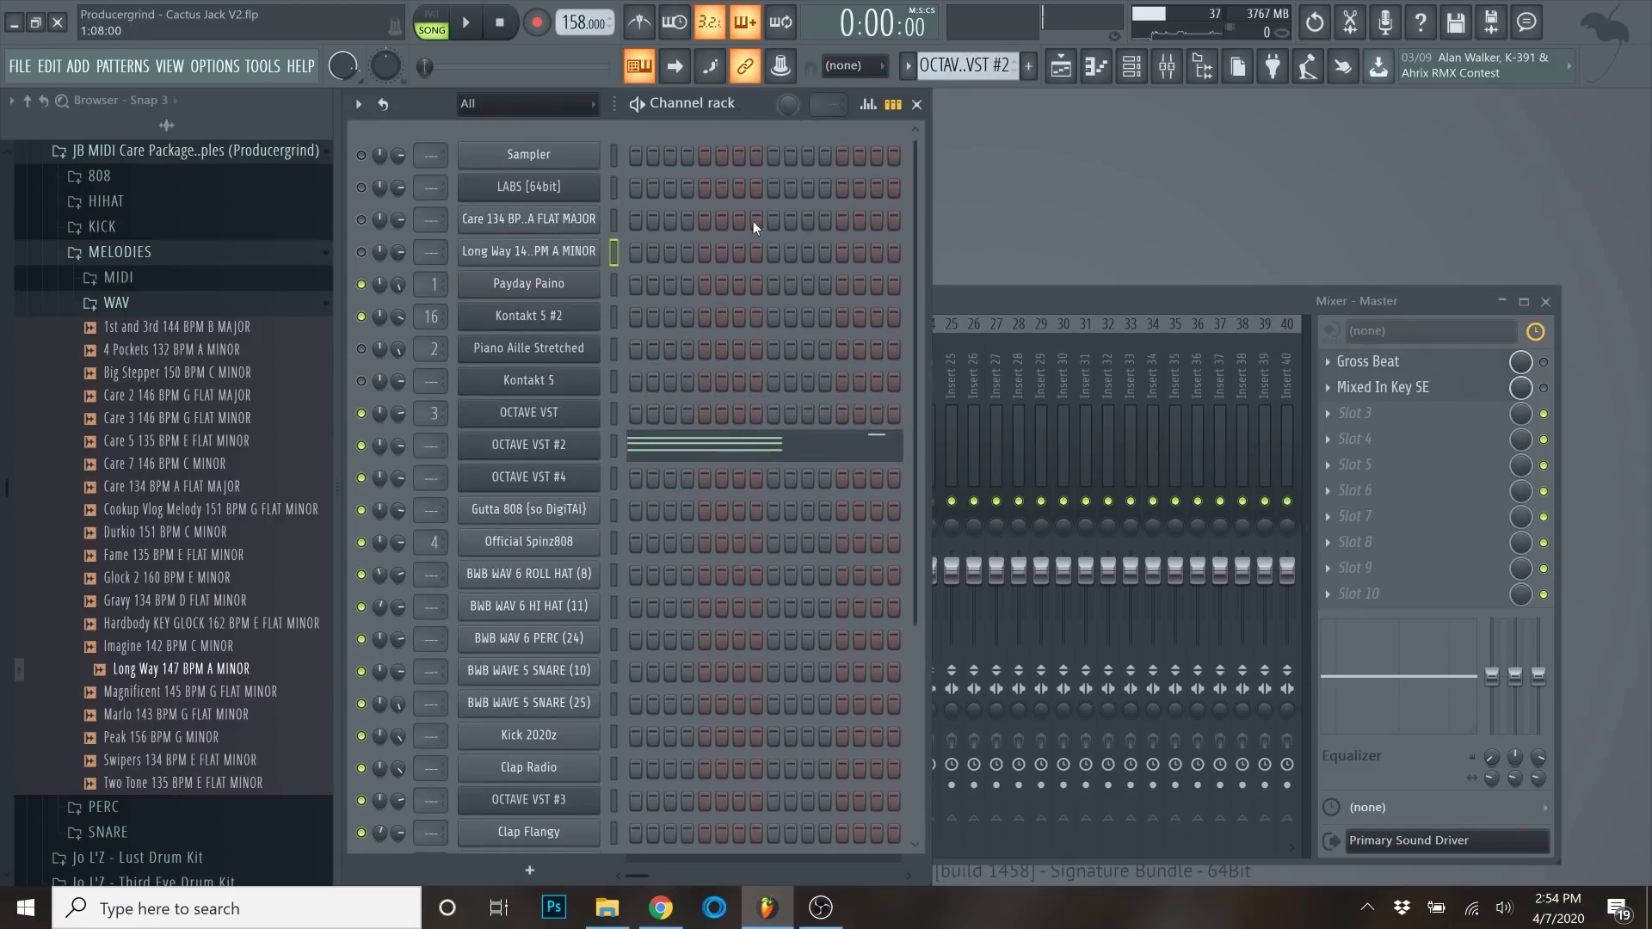
{"action": "key", "text": "F5"}
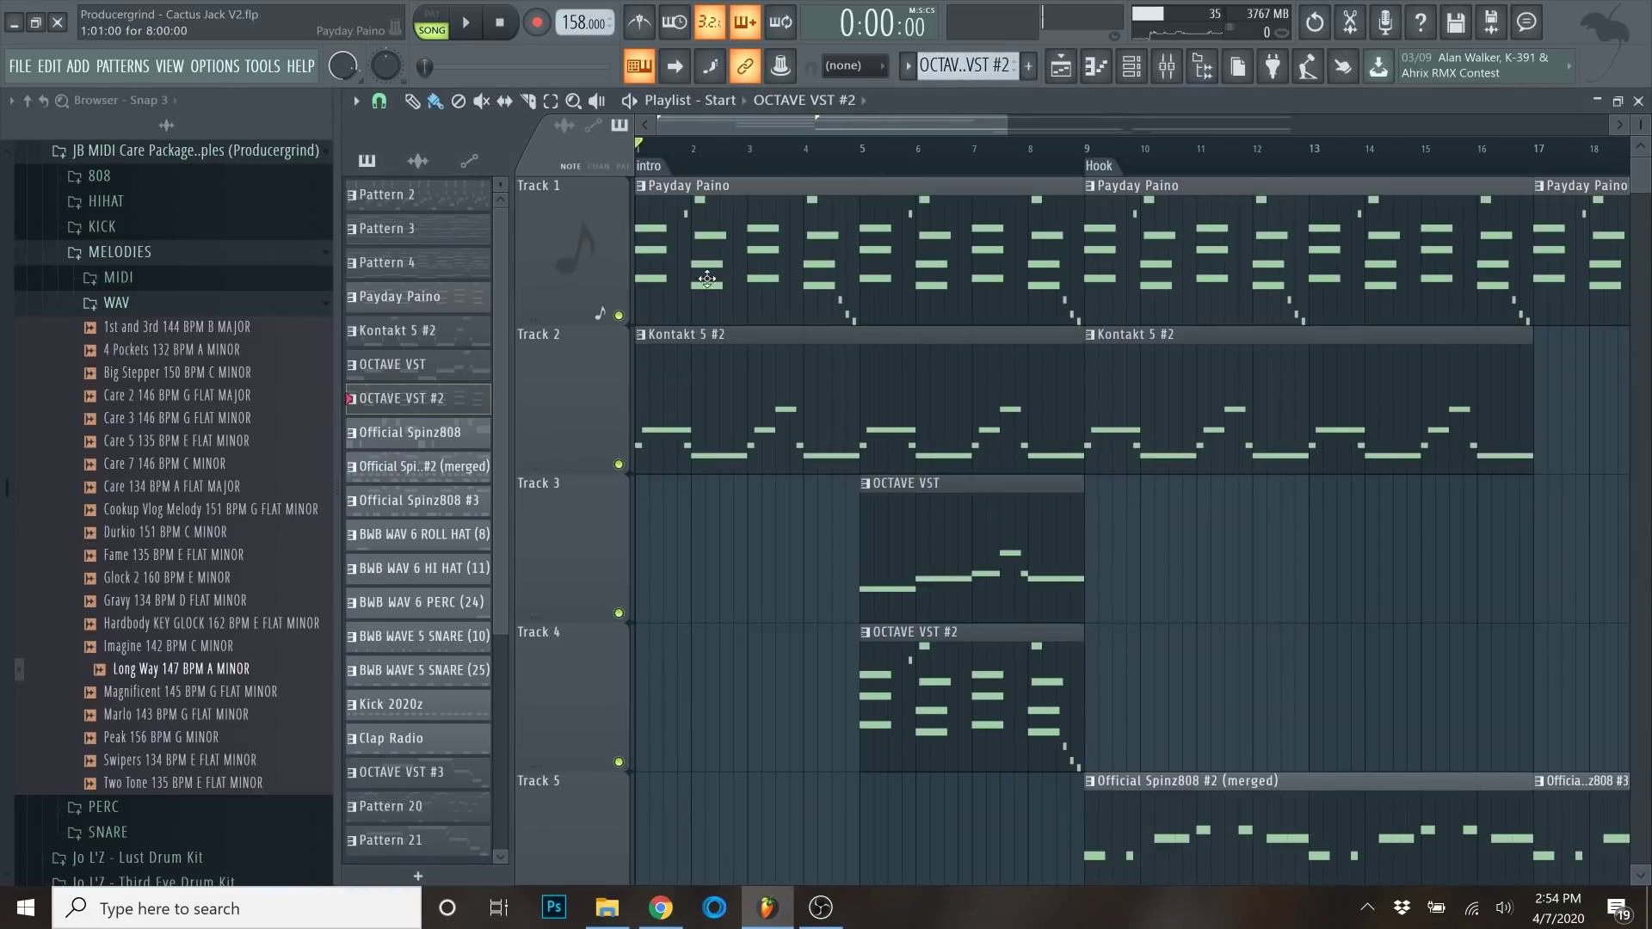
Close the playlist and open the OuterSpace effect on the Kontakt 5 #2 mixer track.
{"action": "left_click", "coordinate": [1639, 101]}
{"action": "left_click", "coordinate": [981, 291]}
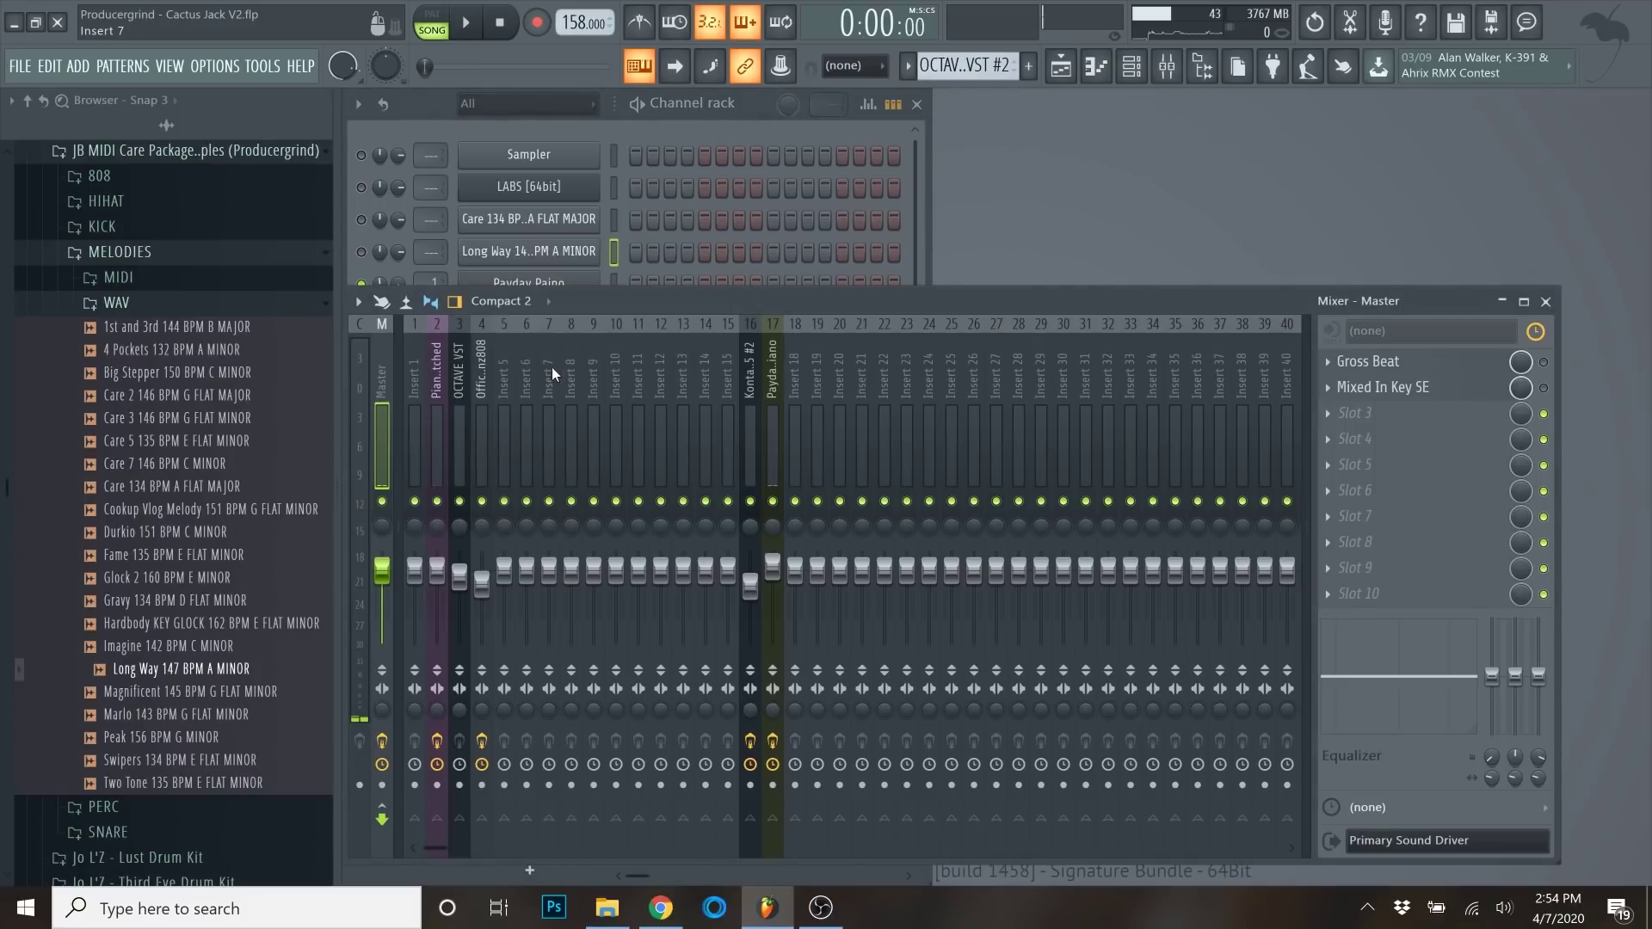
{"action": "left_click", "coordinate": [752, 107]}
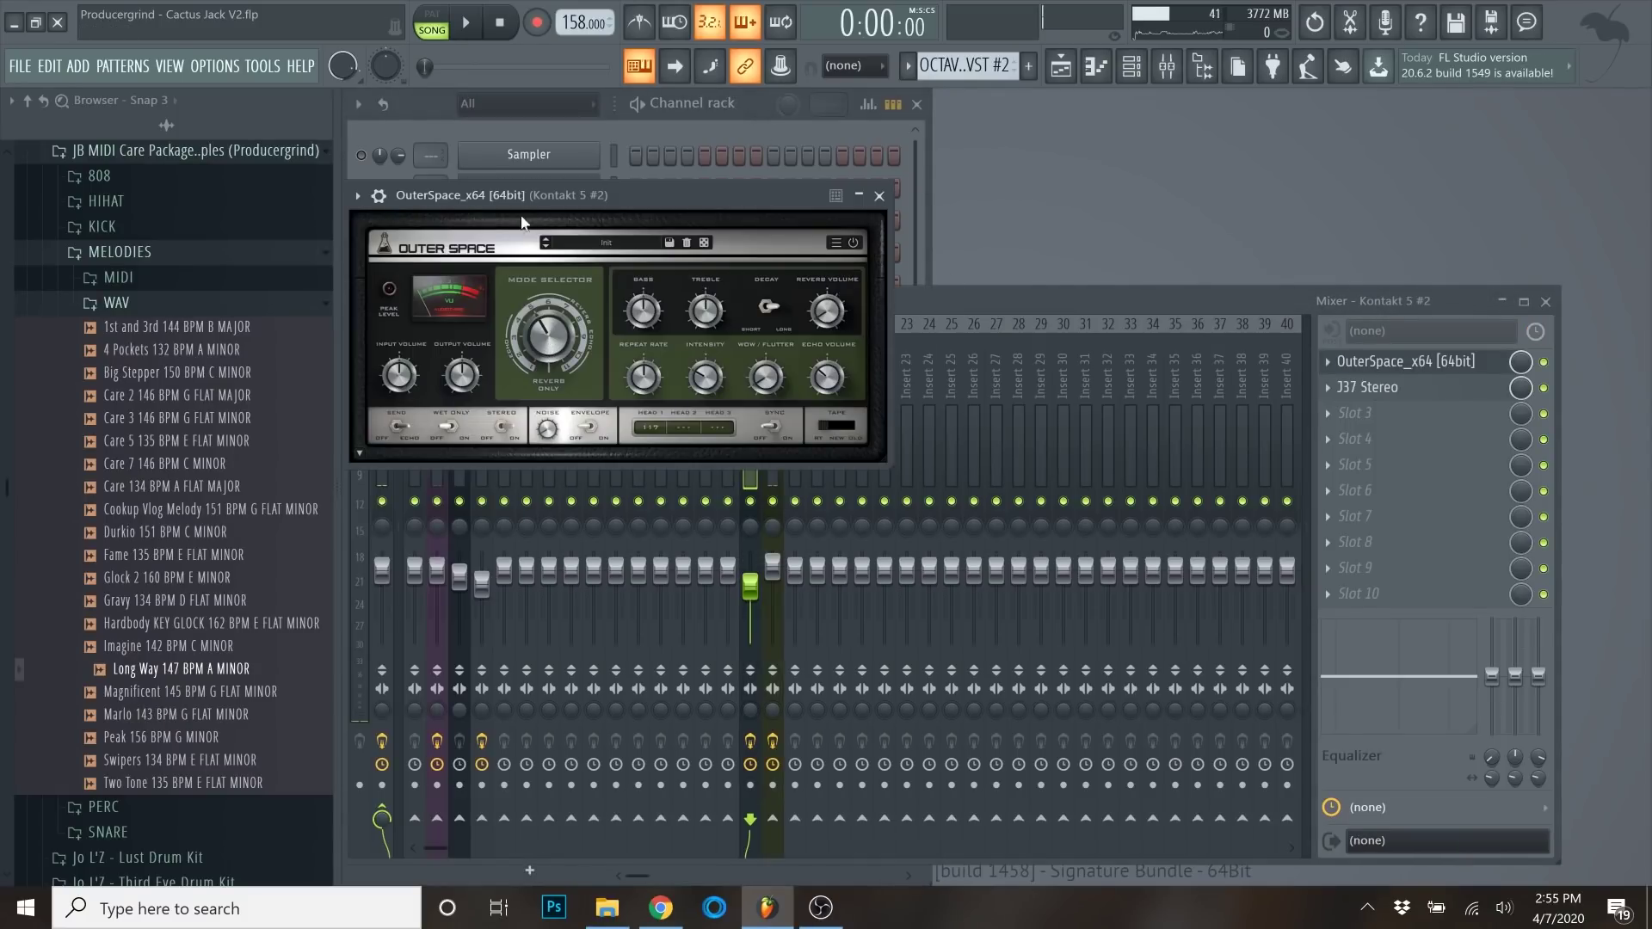
{"action": "left_click_drag", "start_coordinate": [522, 205], "coordinate": [530, 292]}
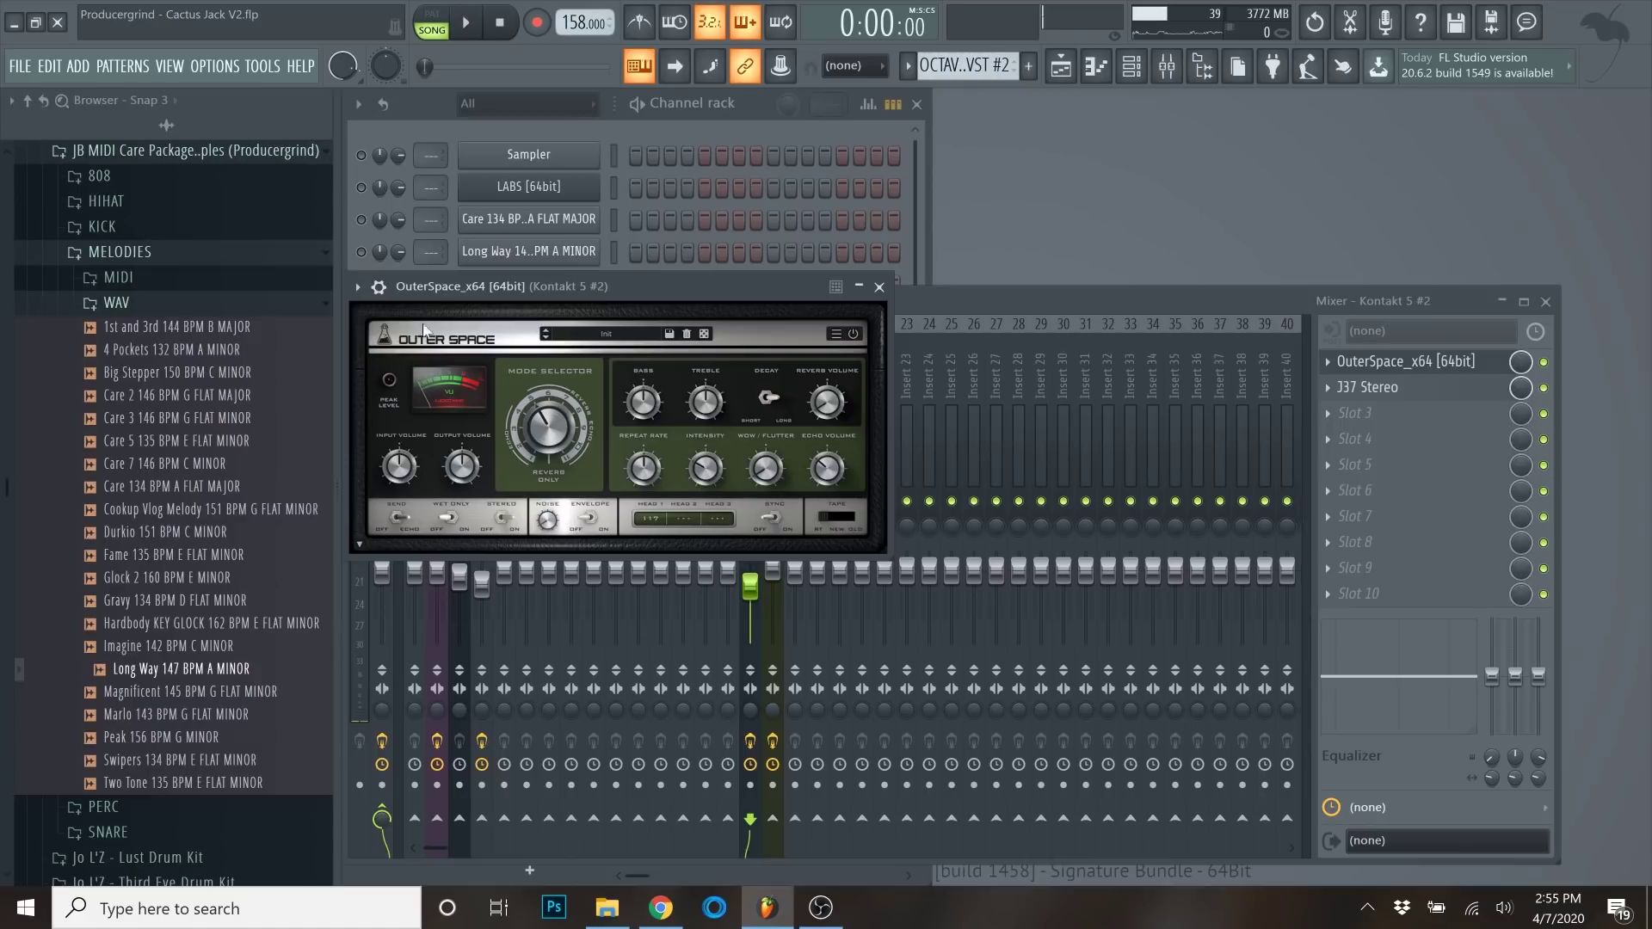
{"action": "left_click_drag", "start_coordinate": [580, 302], "coordinate": [616, 287]}
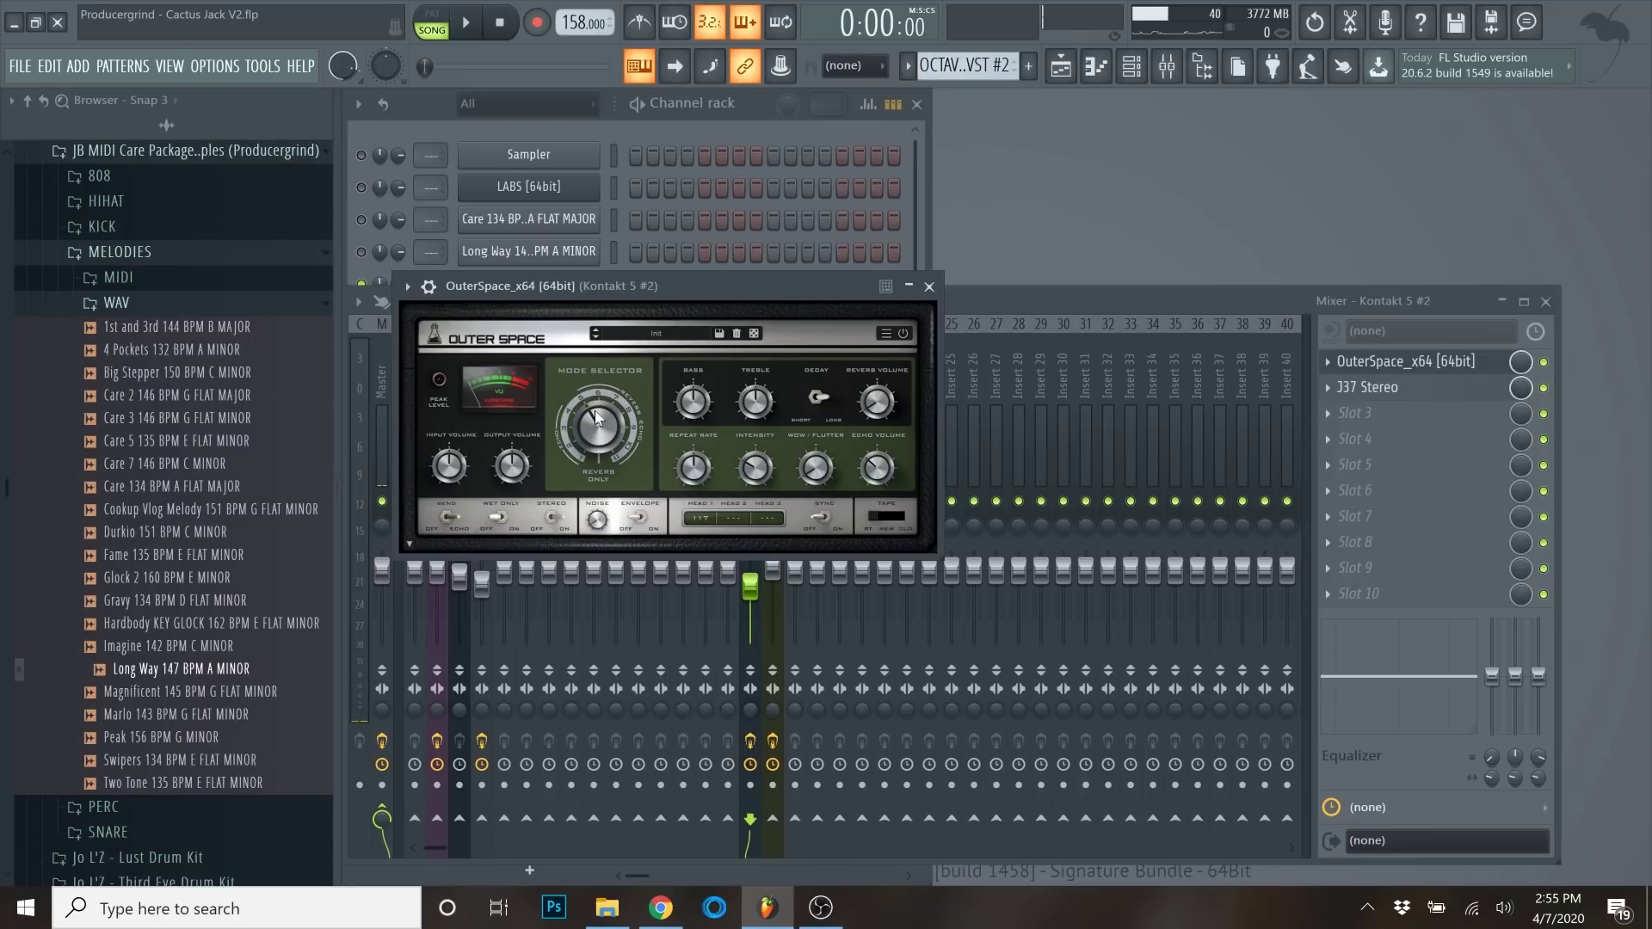
Change OuterSpace's mode to an echo setting, with echo volume at 67% and intensity at 84%.
{"action": "left_click", "coordinate": [816, 469]}
{"action": "left_click_drag", "start_coordinate": [605, 439], "coordinate": [606, 404]}
{"action": "left_click_drag", "start_coordinate": [755, 470], "coordinate": [755, 432]}
{"action": "left_click_drag", "start_coordinate": [875, 470], "coordinate": [869, 432]}
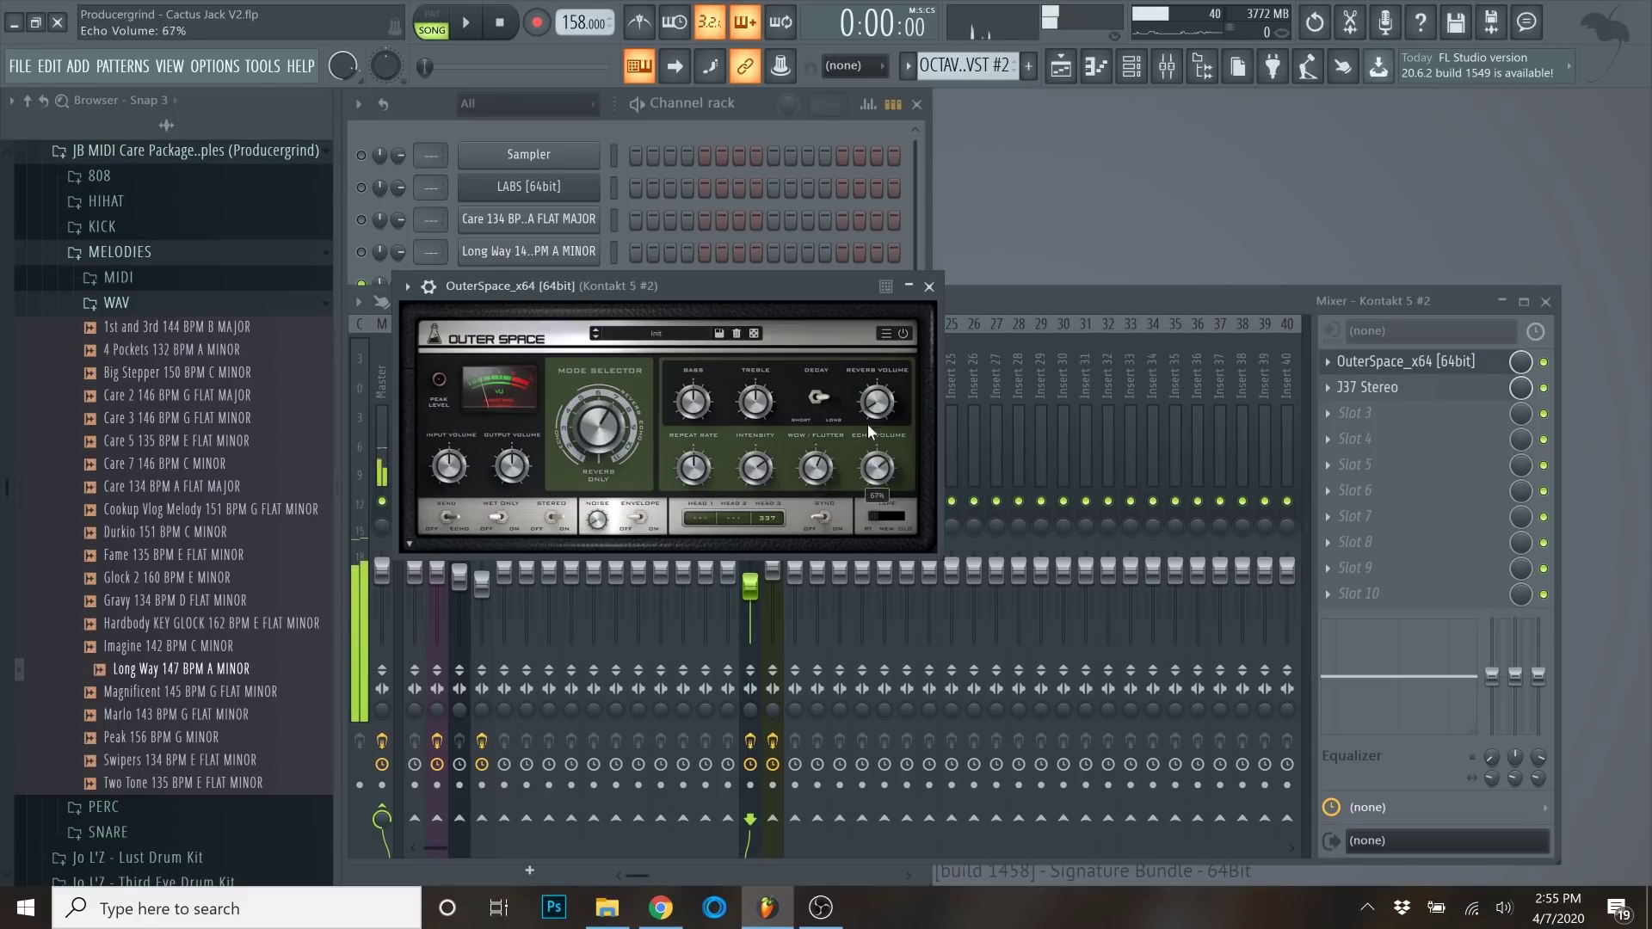
{"action": "left_click", "coordinate": [761, 467]}
{"action": "left_click_drag", "start_coordinate": [761, 468], "coordinate": [760, 450]}
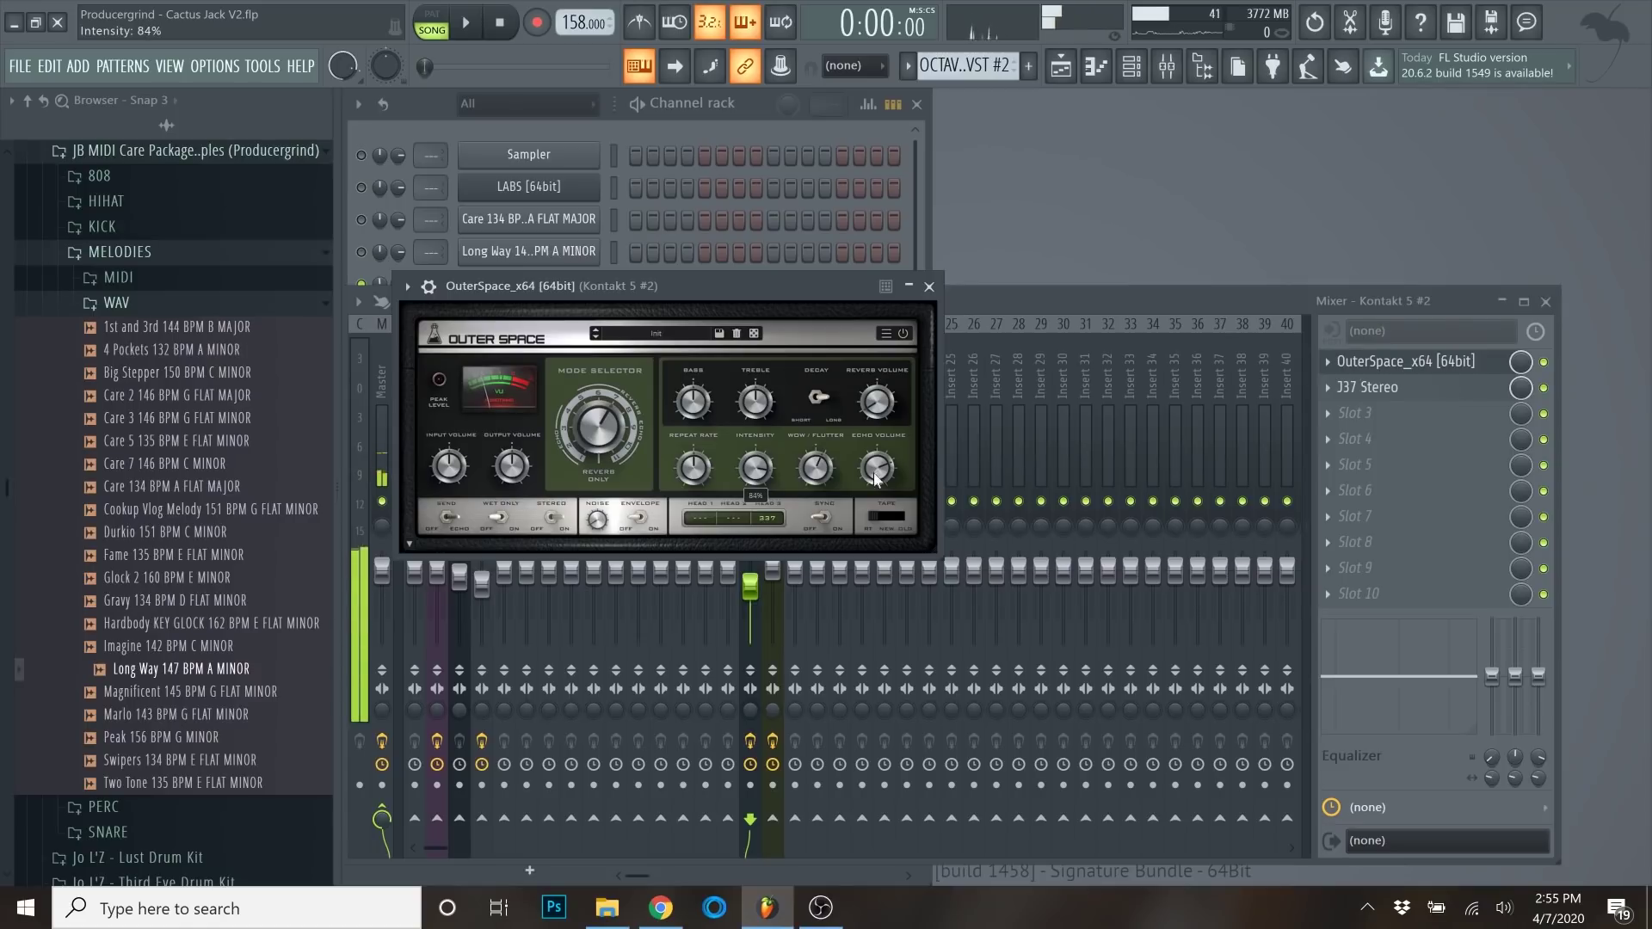
{"action": "mouse_move", "coordinate": [888, 472]}
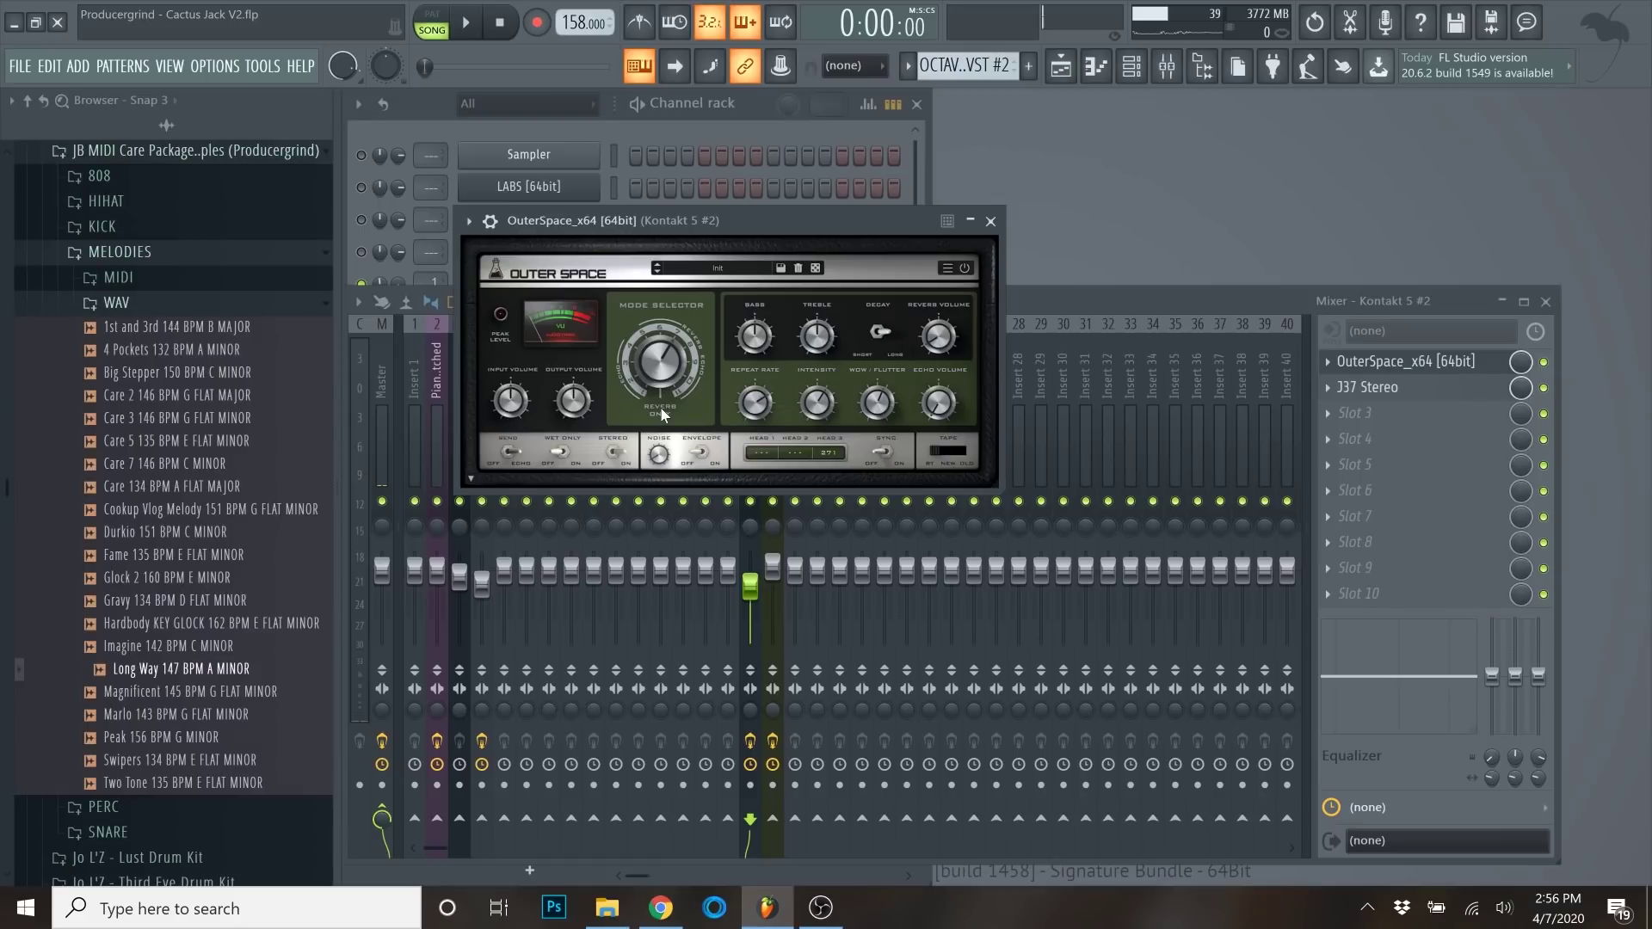
Close the OuterSpace window and bypass that effect in slot 1 of the Kontakt 5 #2 track.
{"action": "left_click", "coordinate": [990, 222]}
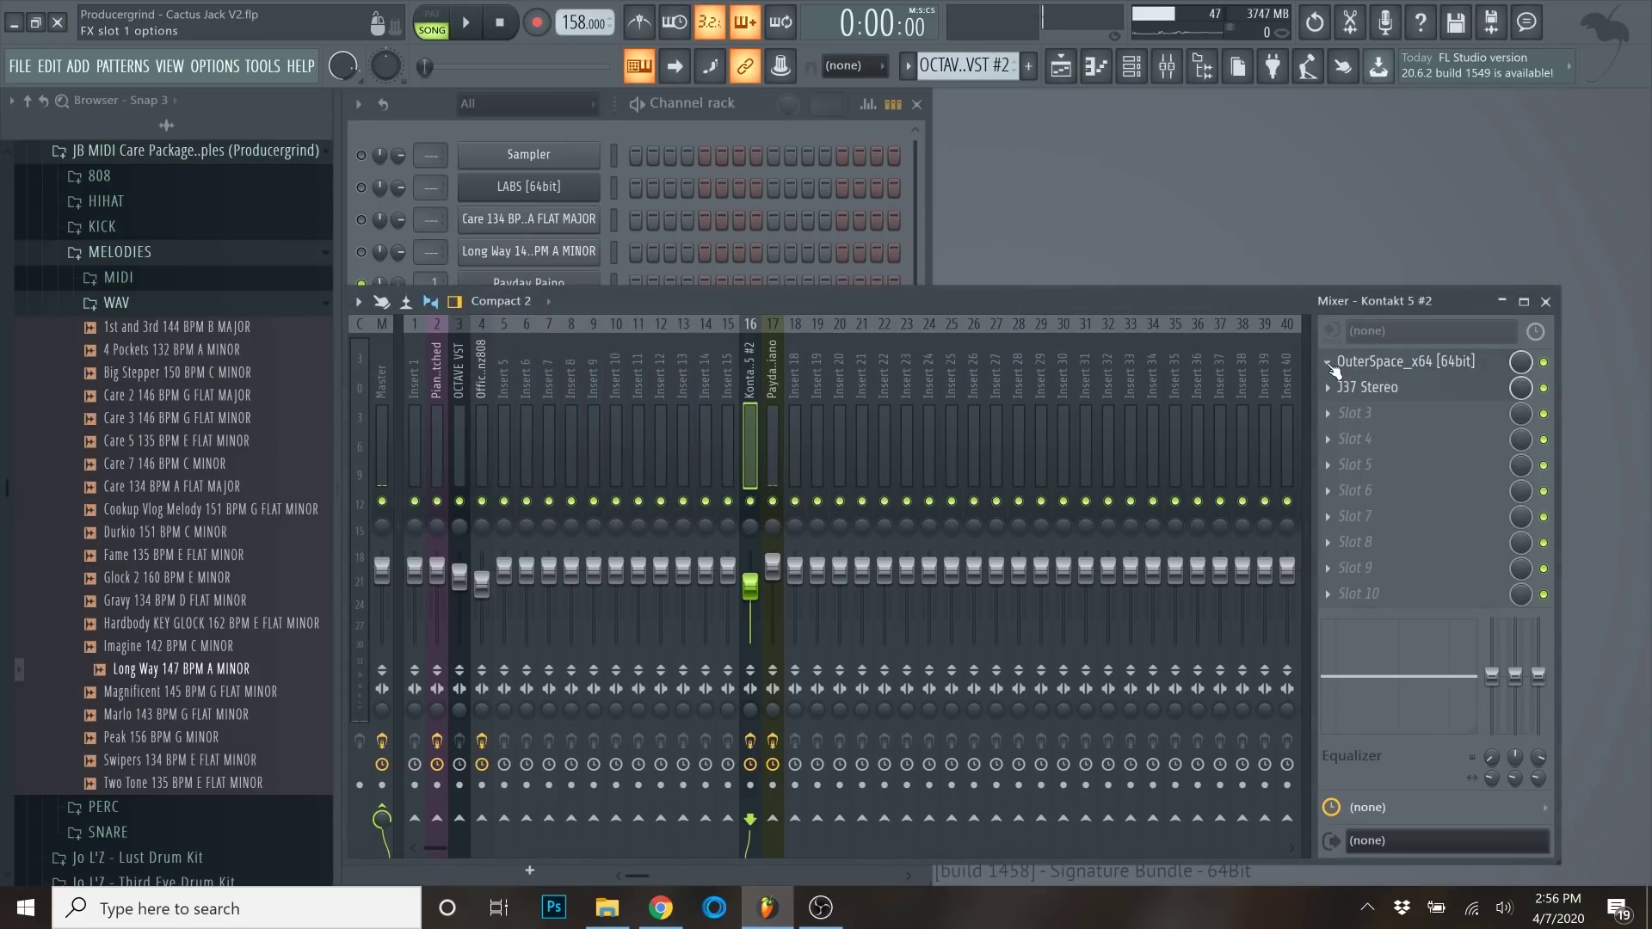
{"action": "left_click", "coordinate": [1333, 368]}
{"action": "mouse_move", "coordinate": [1360, 387]}
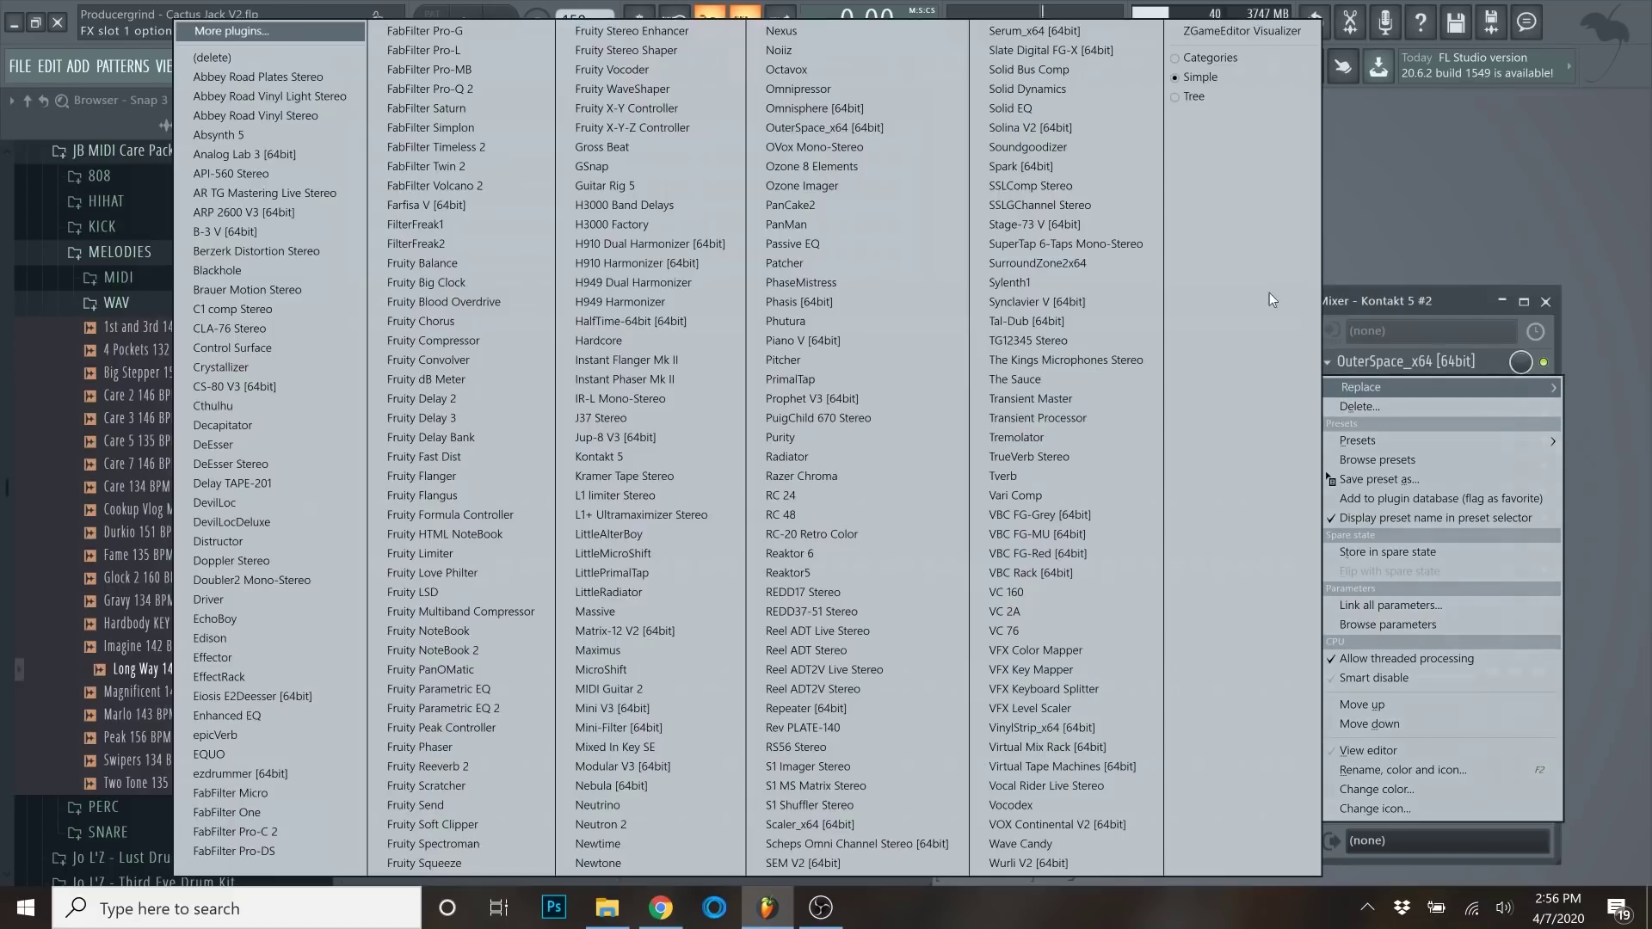
{"action": "left_click", "coordinate": [1401, 308]}
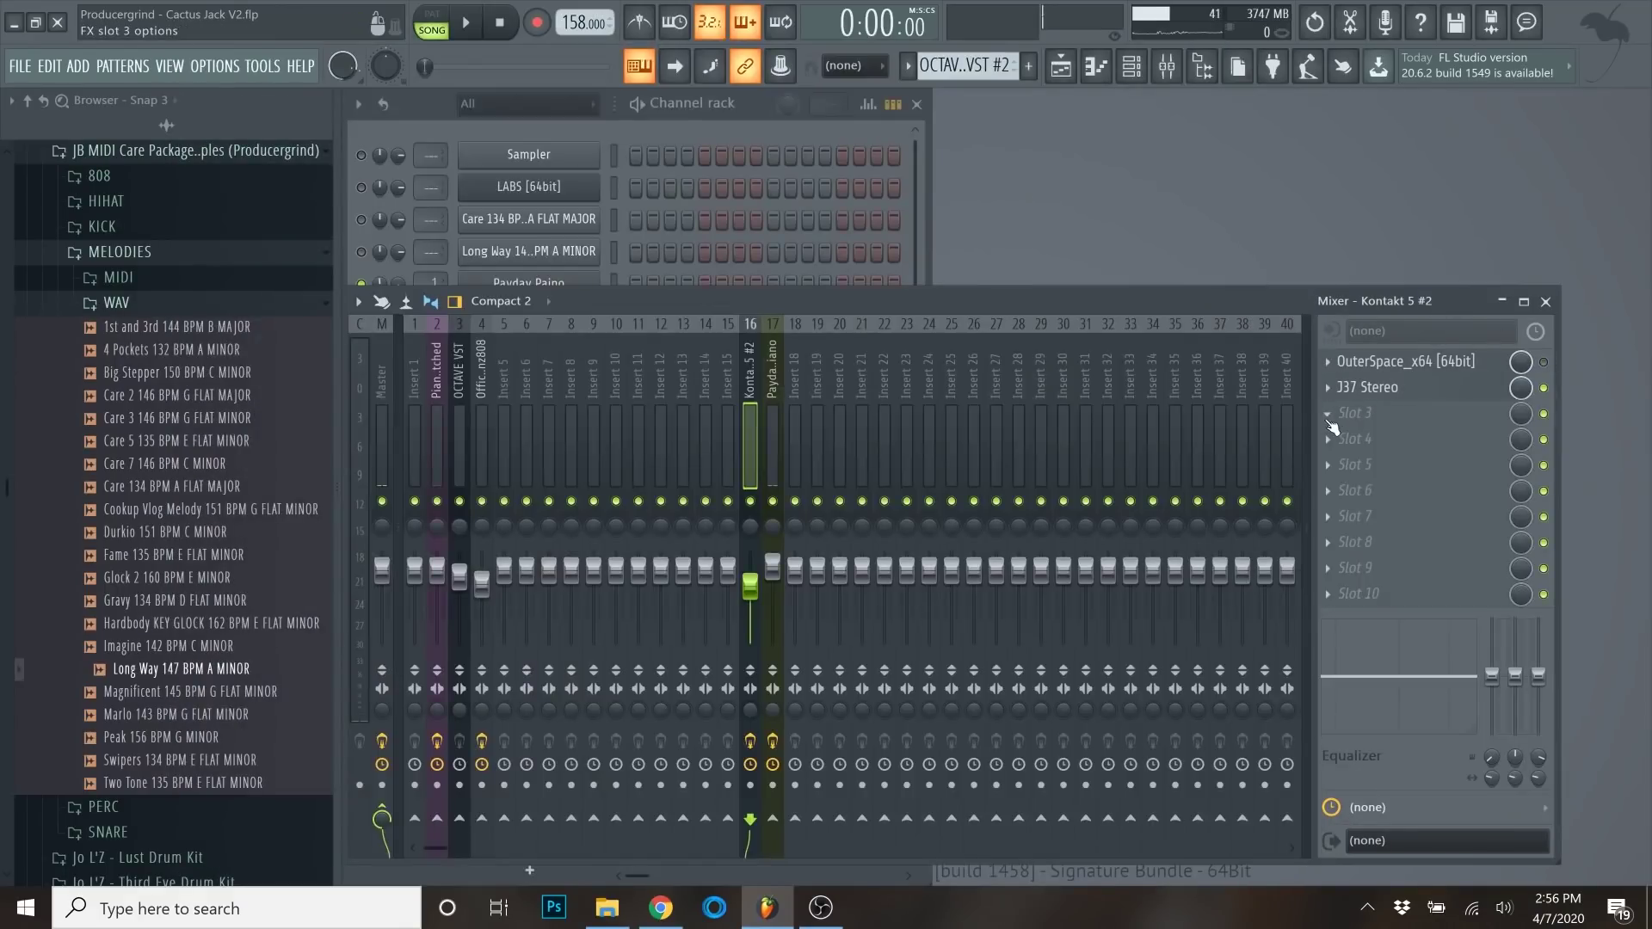
Load Fruity Delay 3 into slot 3 of the Kontakt 5 #2 track with a shorter delay time and higher feedback level.
{"action": "left_click", "coordinate": [1355, 413]}
{"action": "mouse_move", "coordinate": [1360, 438]}
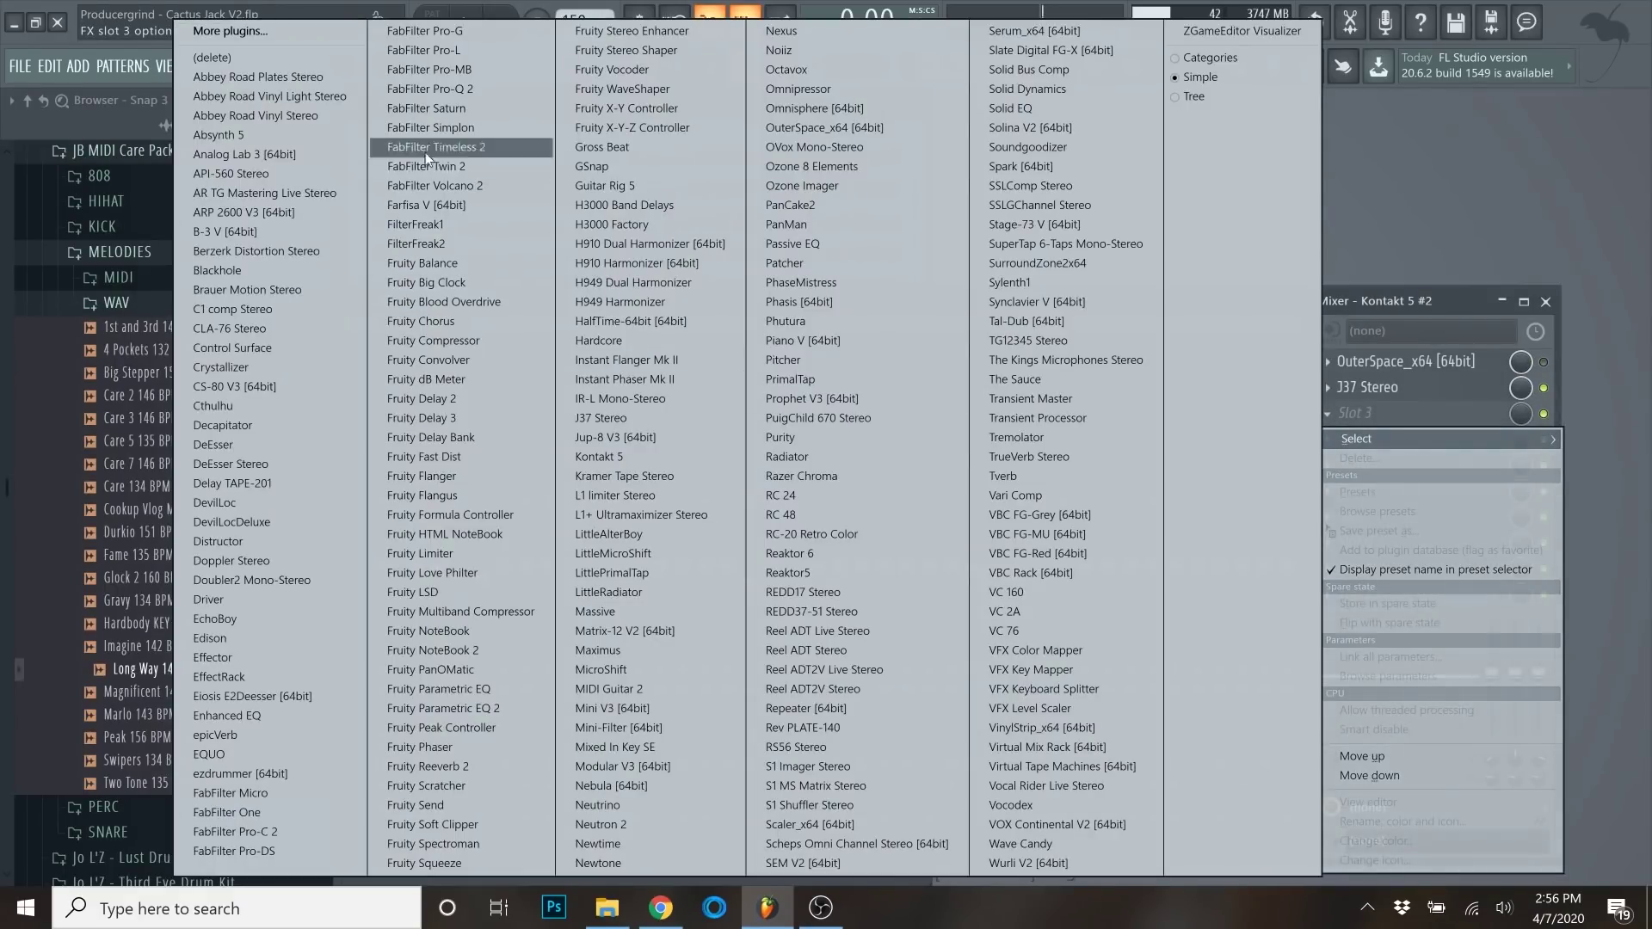
{"action": "left_click", "coordinate": [457, 417]}
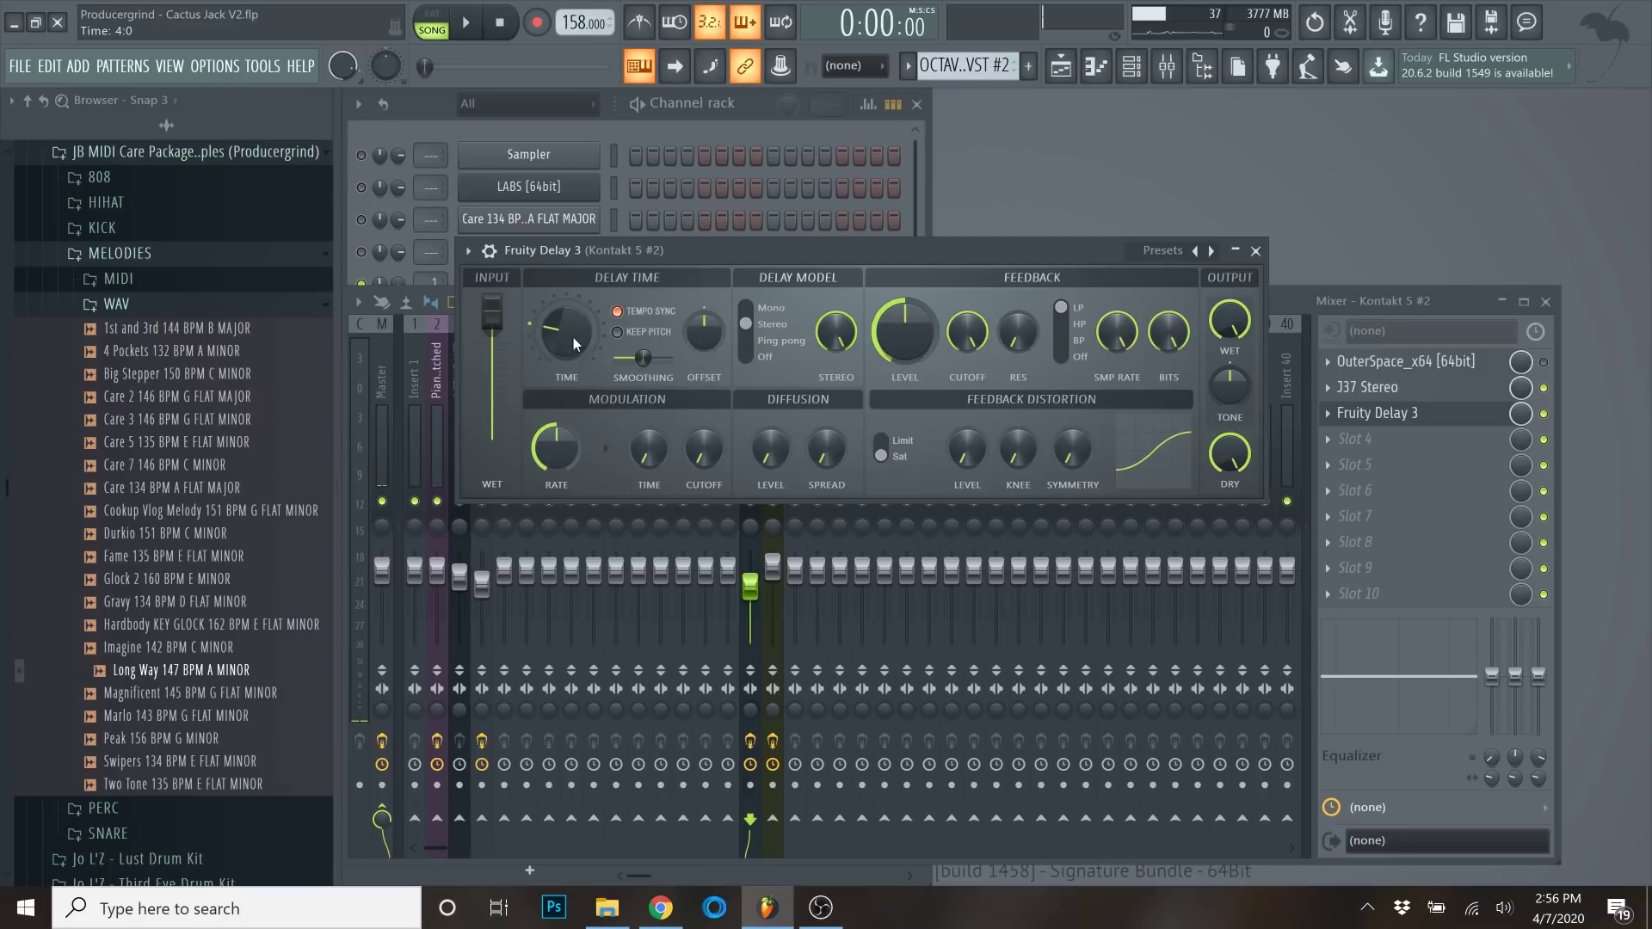
{"action": "left_click_drag", "start_coordinate": [566, 328], "coordinate": [567, 357]}
{"action": "left_click_drag", "start_coordinate": [928, 341], "coordinate": [928, 290]}
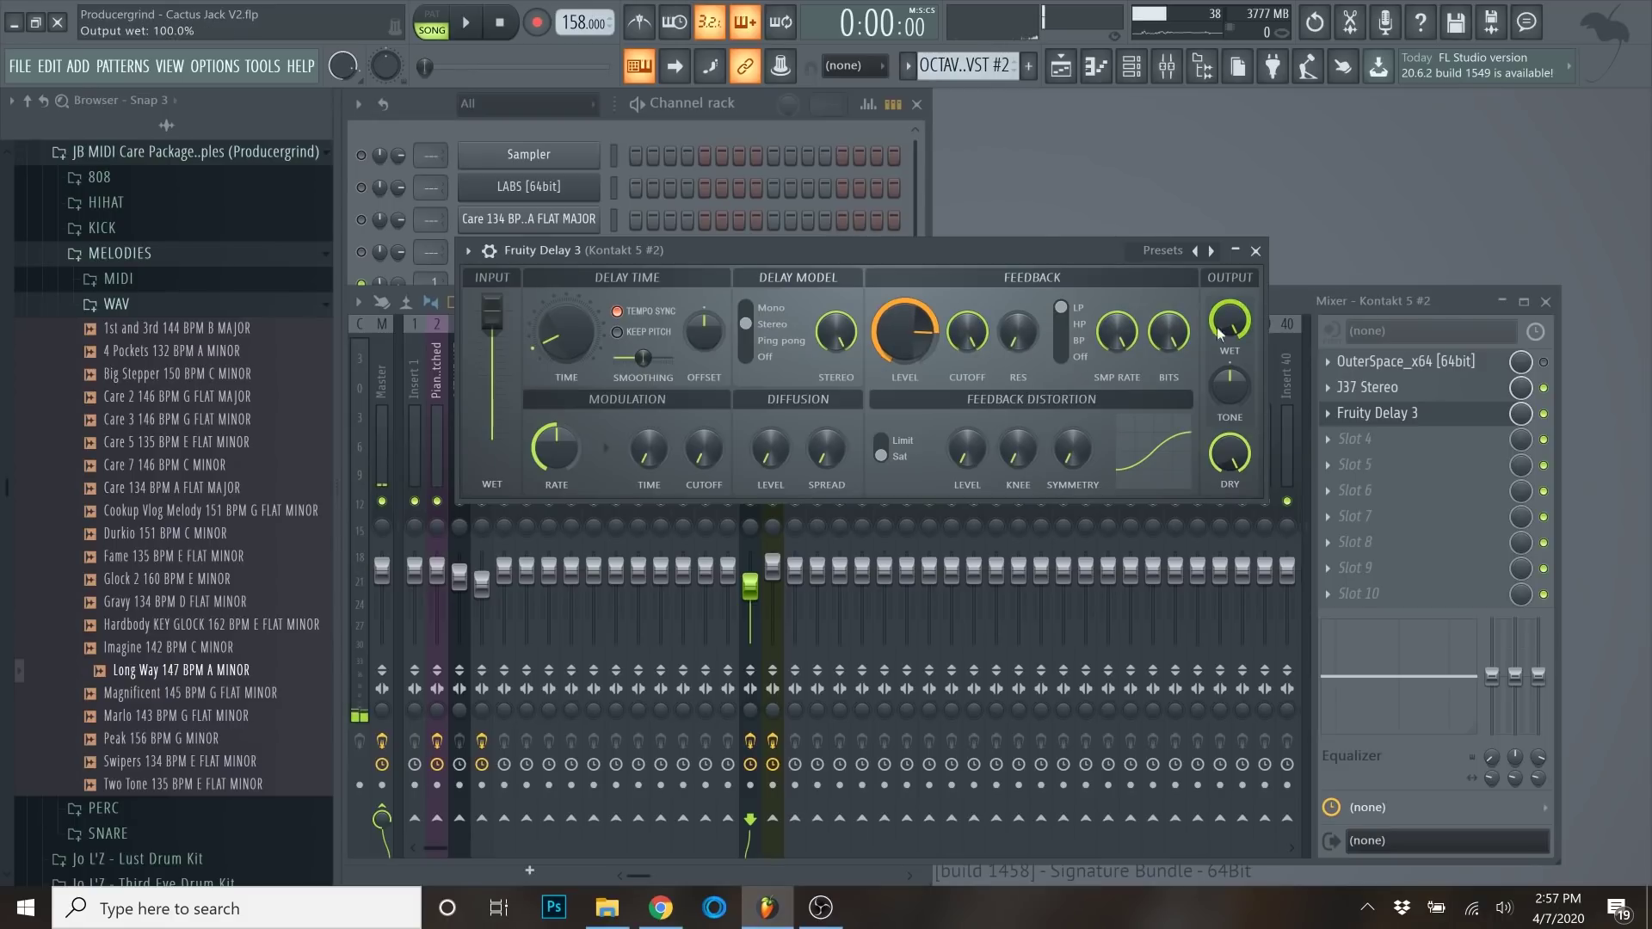
Play the song from bar 7 to hear the delay on the melody, and stop playback.
{"action": "left_click", "coordinate": [1061, 66]}
{"action": "mouse_move", "coordinate": [757, 171]}
{"action": "left_mouse_down"}
{"action": "mouse_move", "coordinate": [822, 164]}
{"action": "mouse_move", "coordinate": [666, 181]}
{"action": "mouse_move", "coordinate": [1003, 181]}
{"action": "mouse_move", "coordinate": [971, 165]}
{"action": "left_mouse_up"}
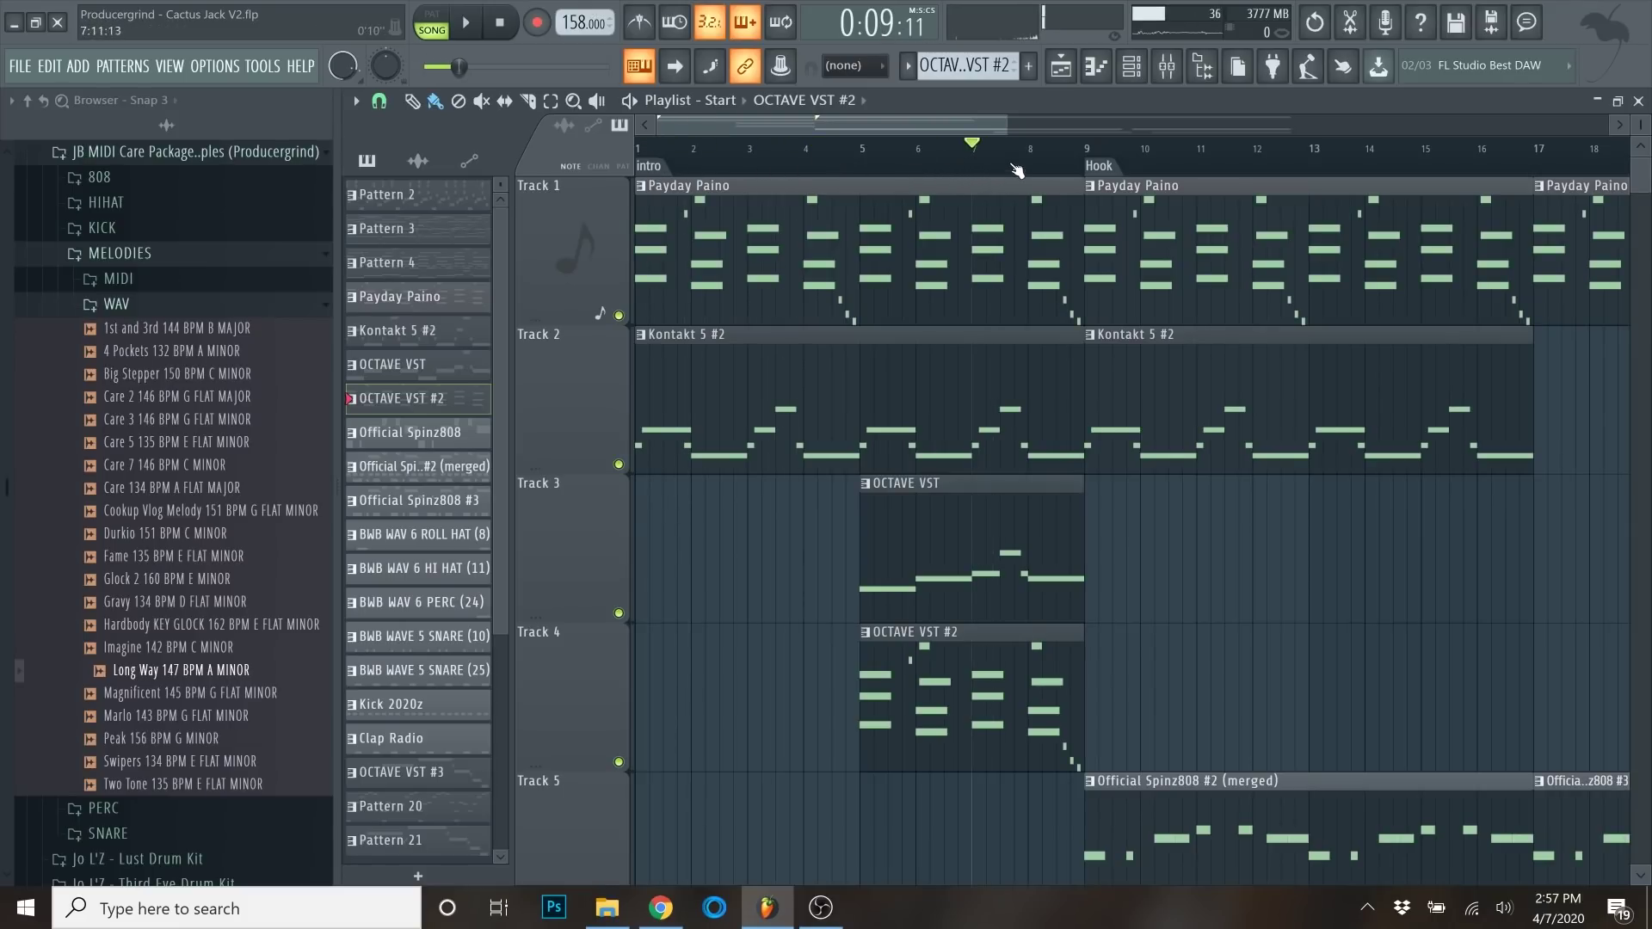
{"action": "left_click", "coordinate": [1091, 150]}
{"action": "left_click_drag", "start_coordinate": [998, 165], "coordinate": [979, 170]}
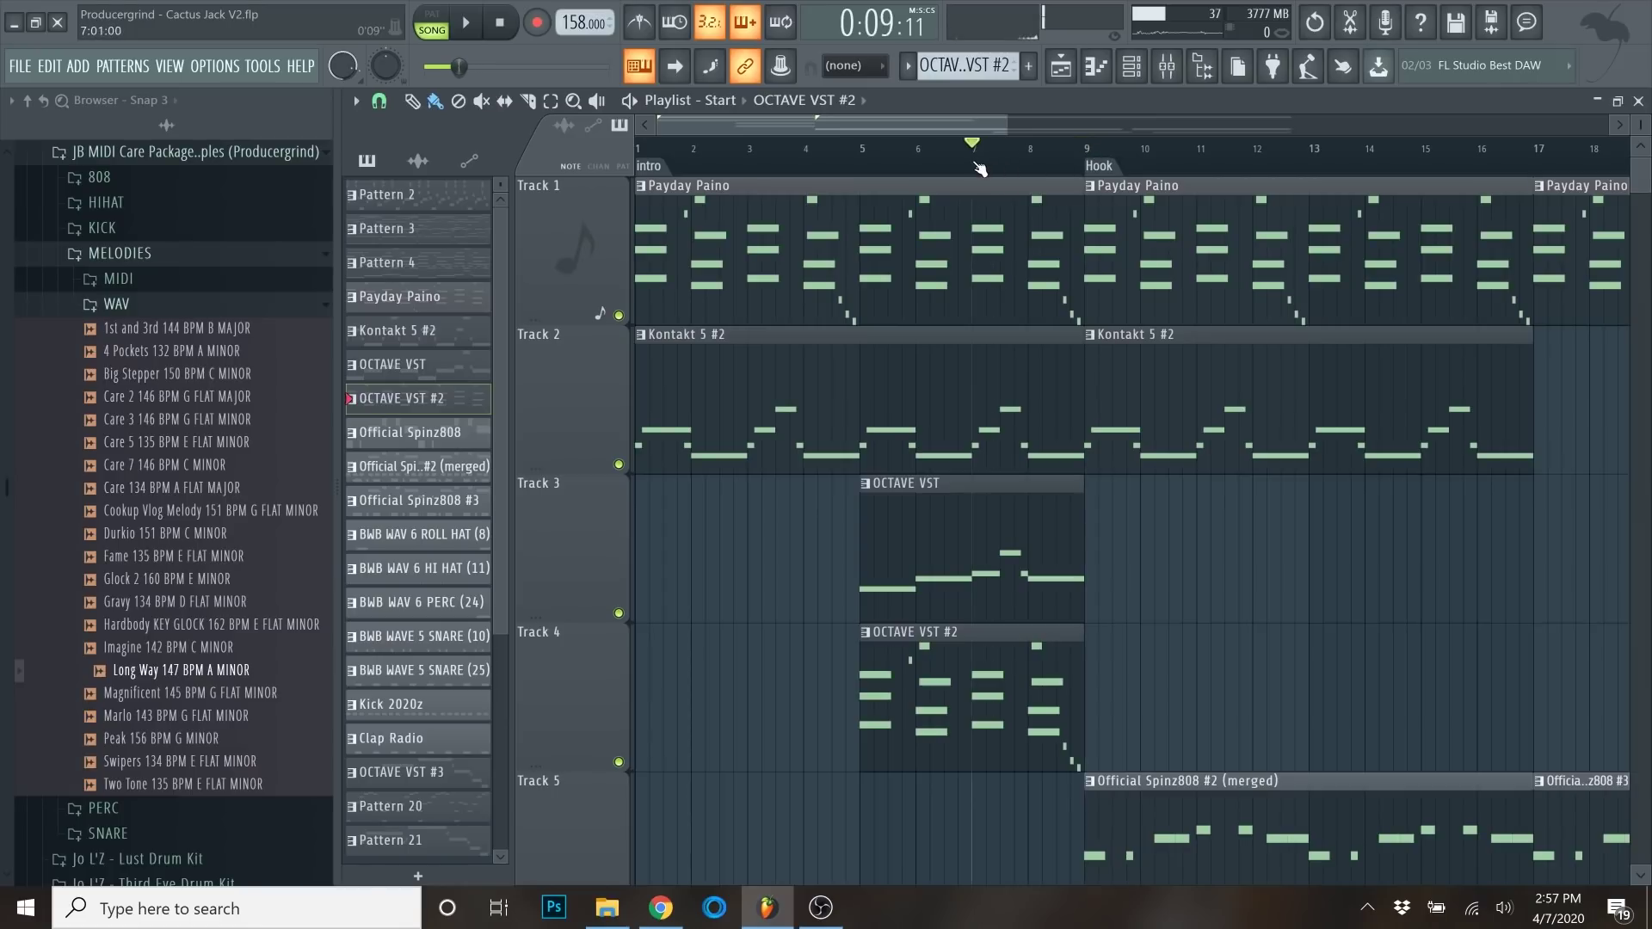
{"action": "key", "text": "space"}
{"action": "left_click", "coordinate": [1639, 102]}
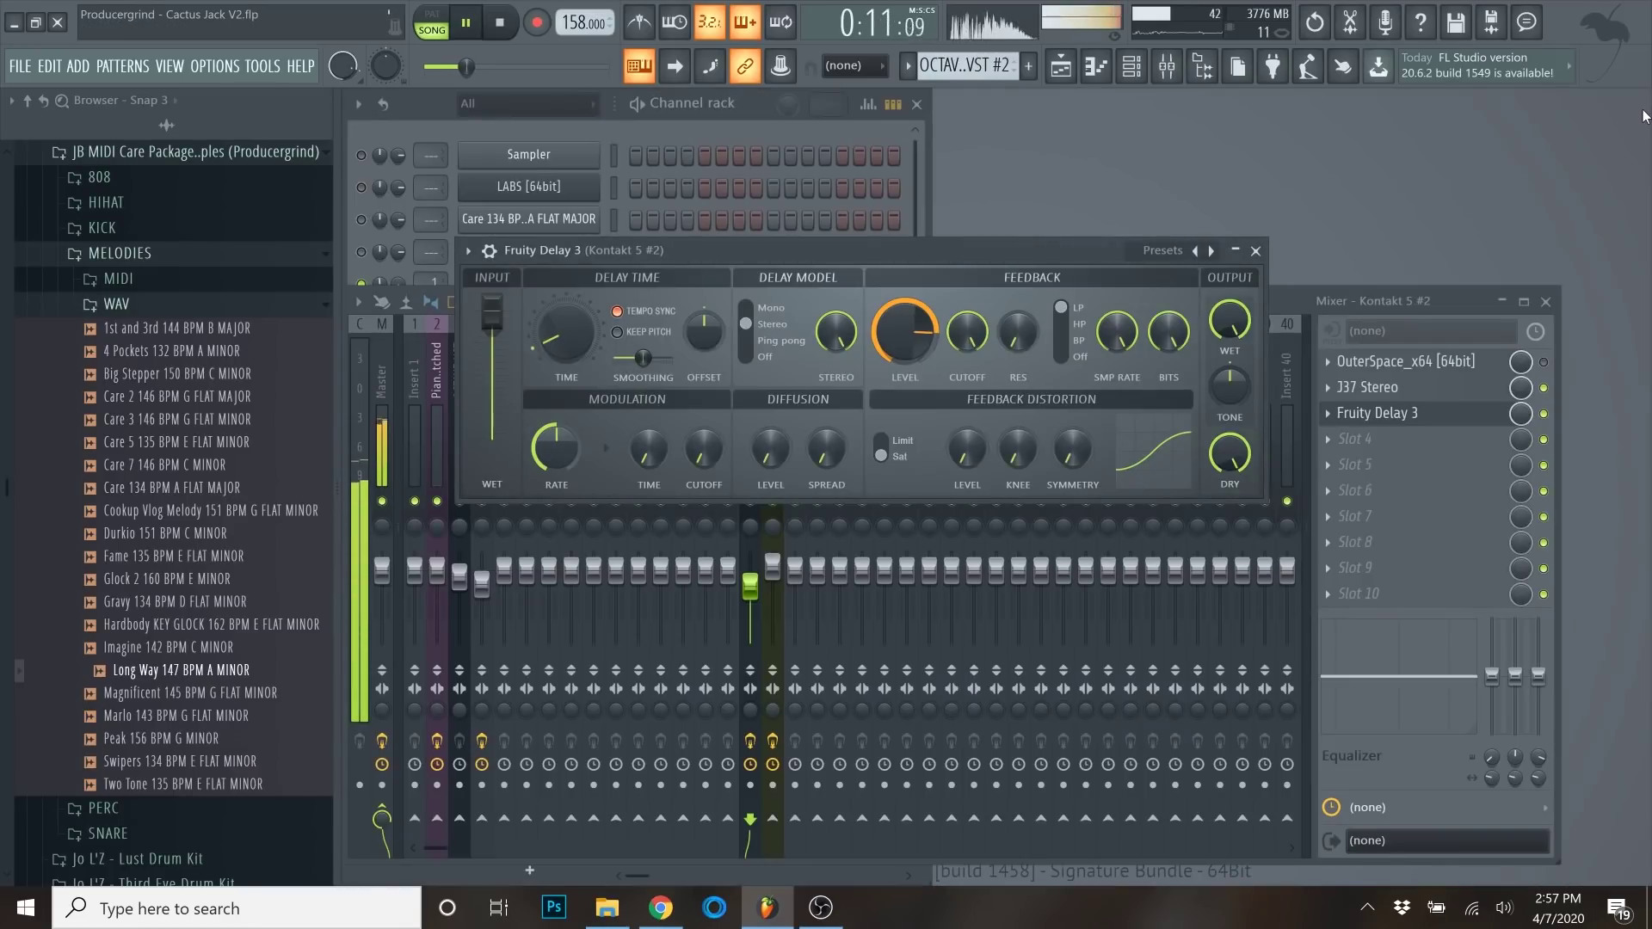
{"action": "key", "text": "space"}
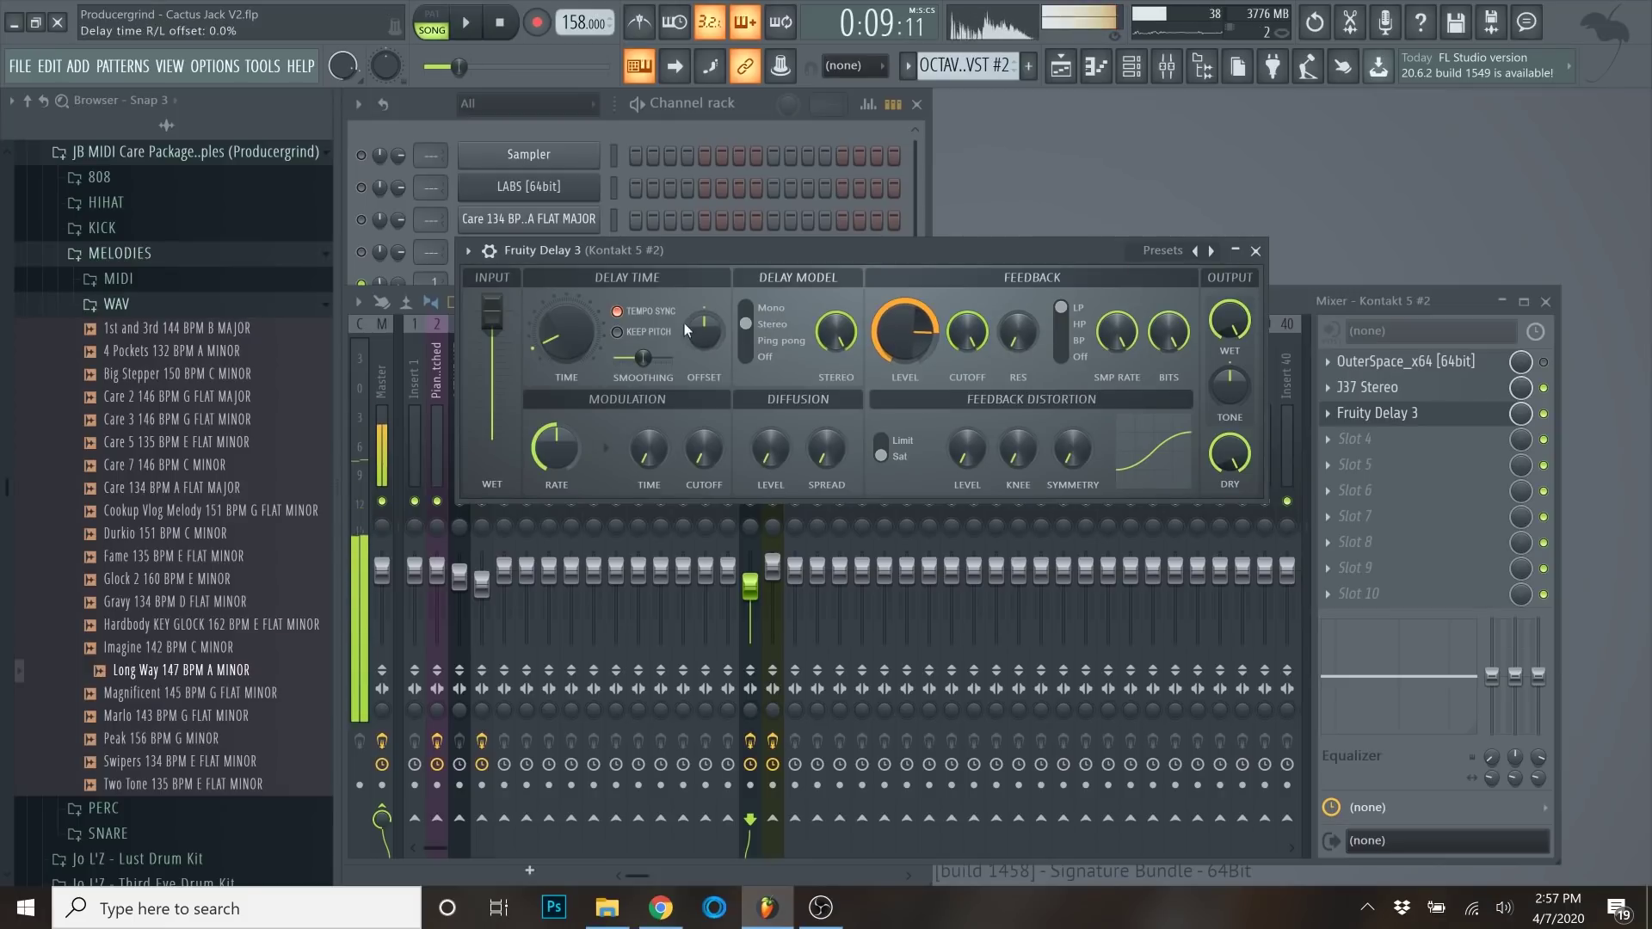
{"action": "left_click", "coordinate": [500, 23]}
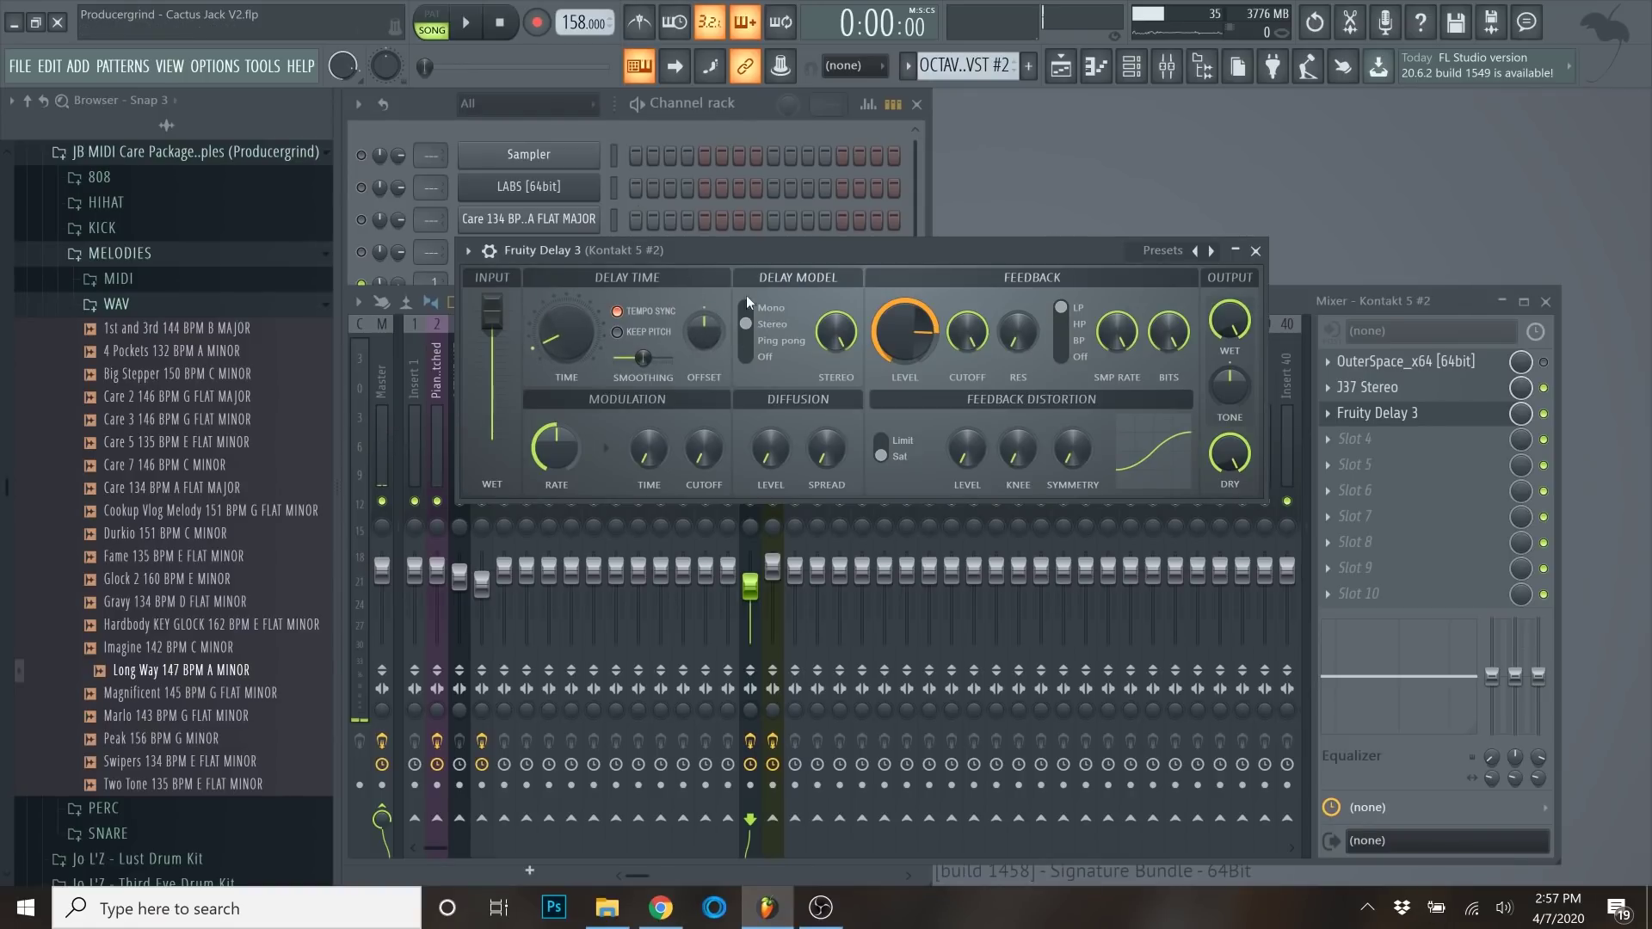
Raise the left/right delay time offset in Fruity Delay 3.
{"action": "left_click_drag", "start_coordinate": [705, 334], "coordinate": [705, 303]}
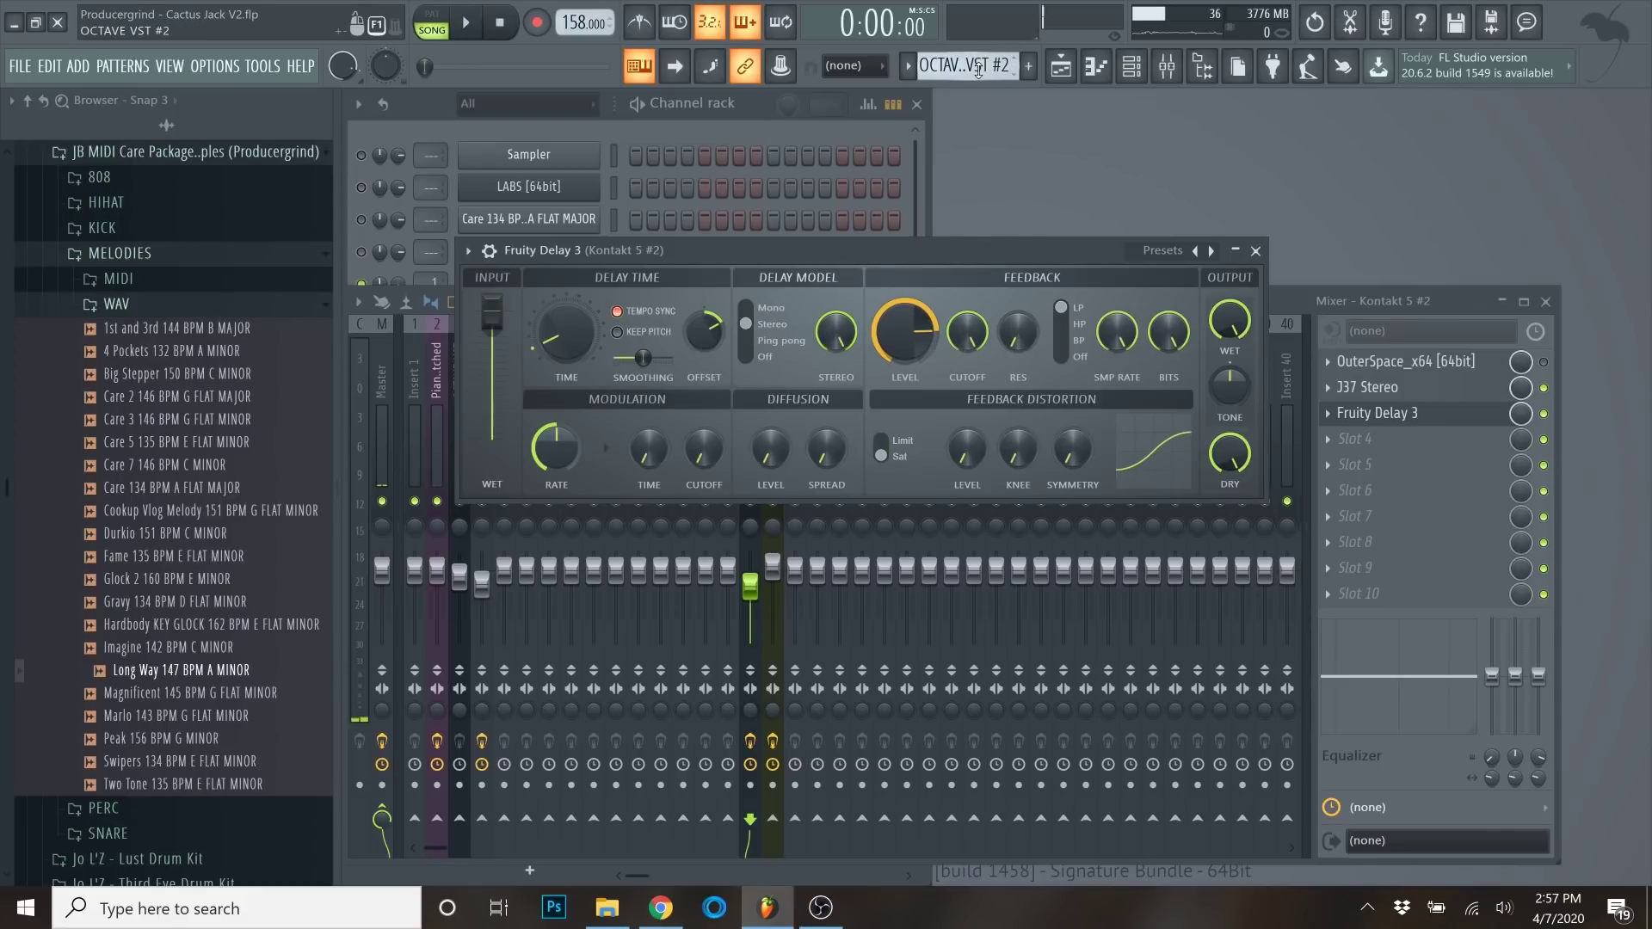
Open the playlist and select the intro section from bar 1 up to the Hook marker at bar 9.
{"action": "key", "text": "F5"}
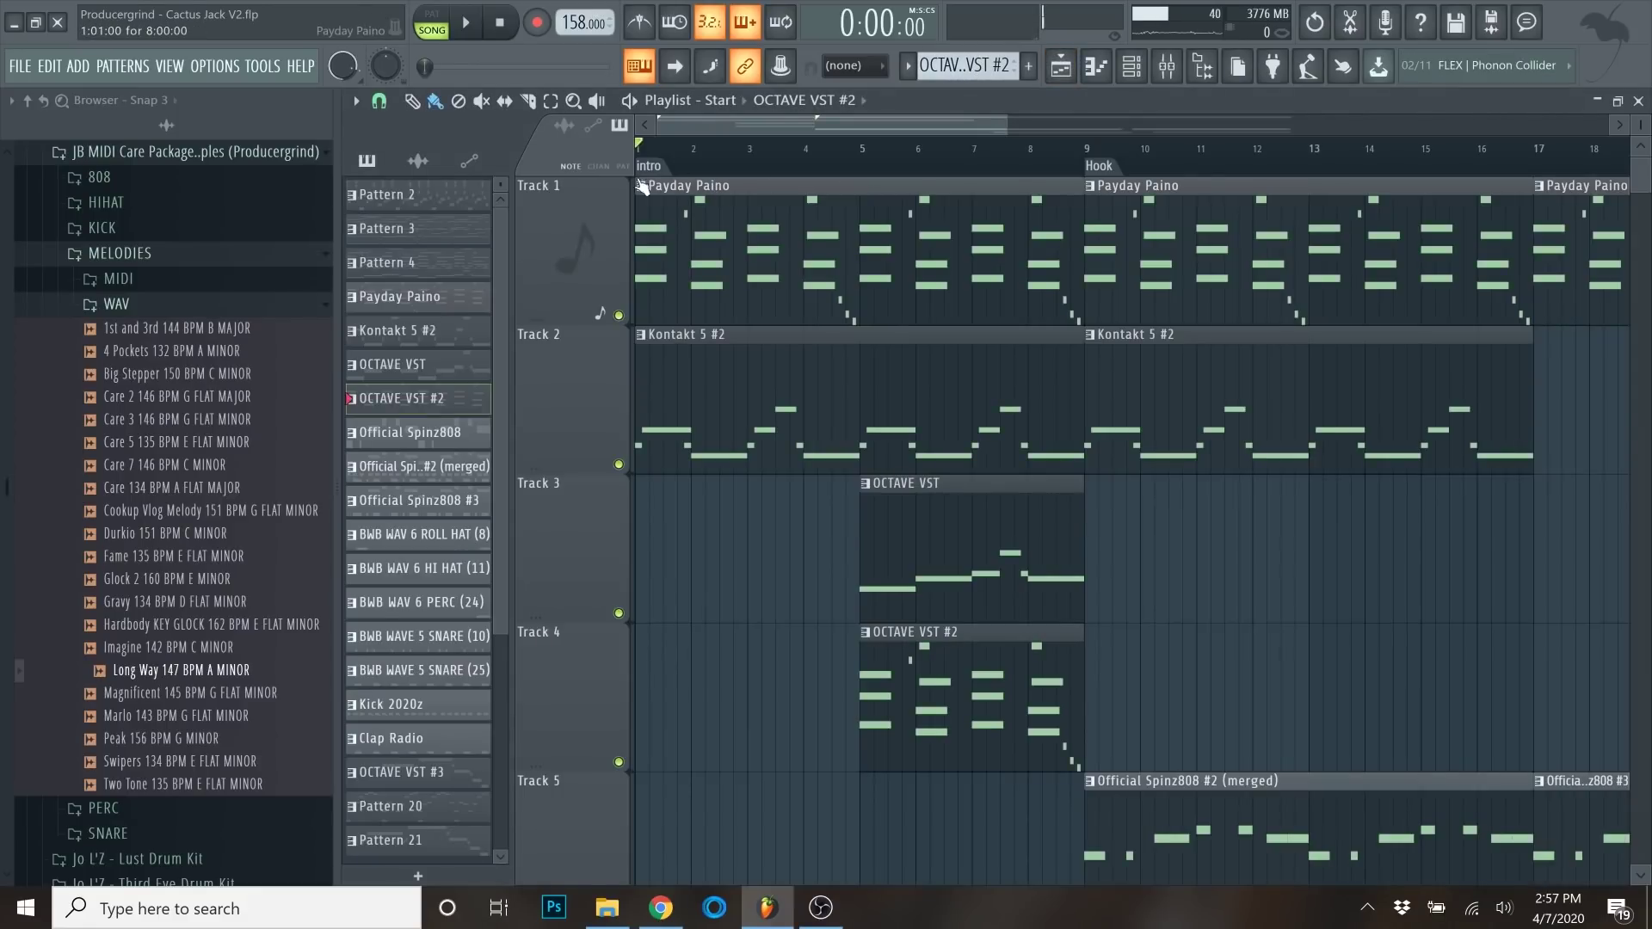
{"action": "scroll", "coordinate": [641, 185], "scroll_direction": "up", "scroll_amount": 2}
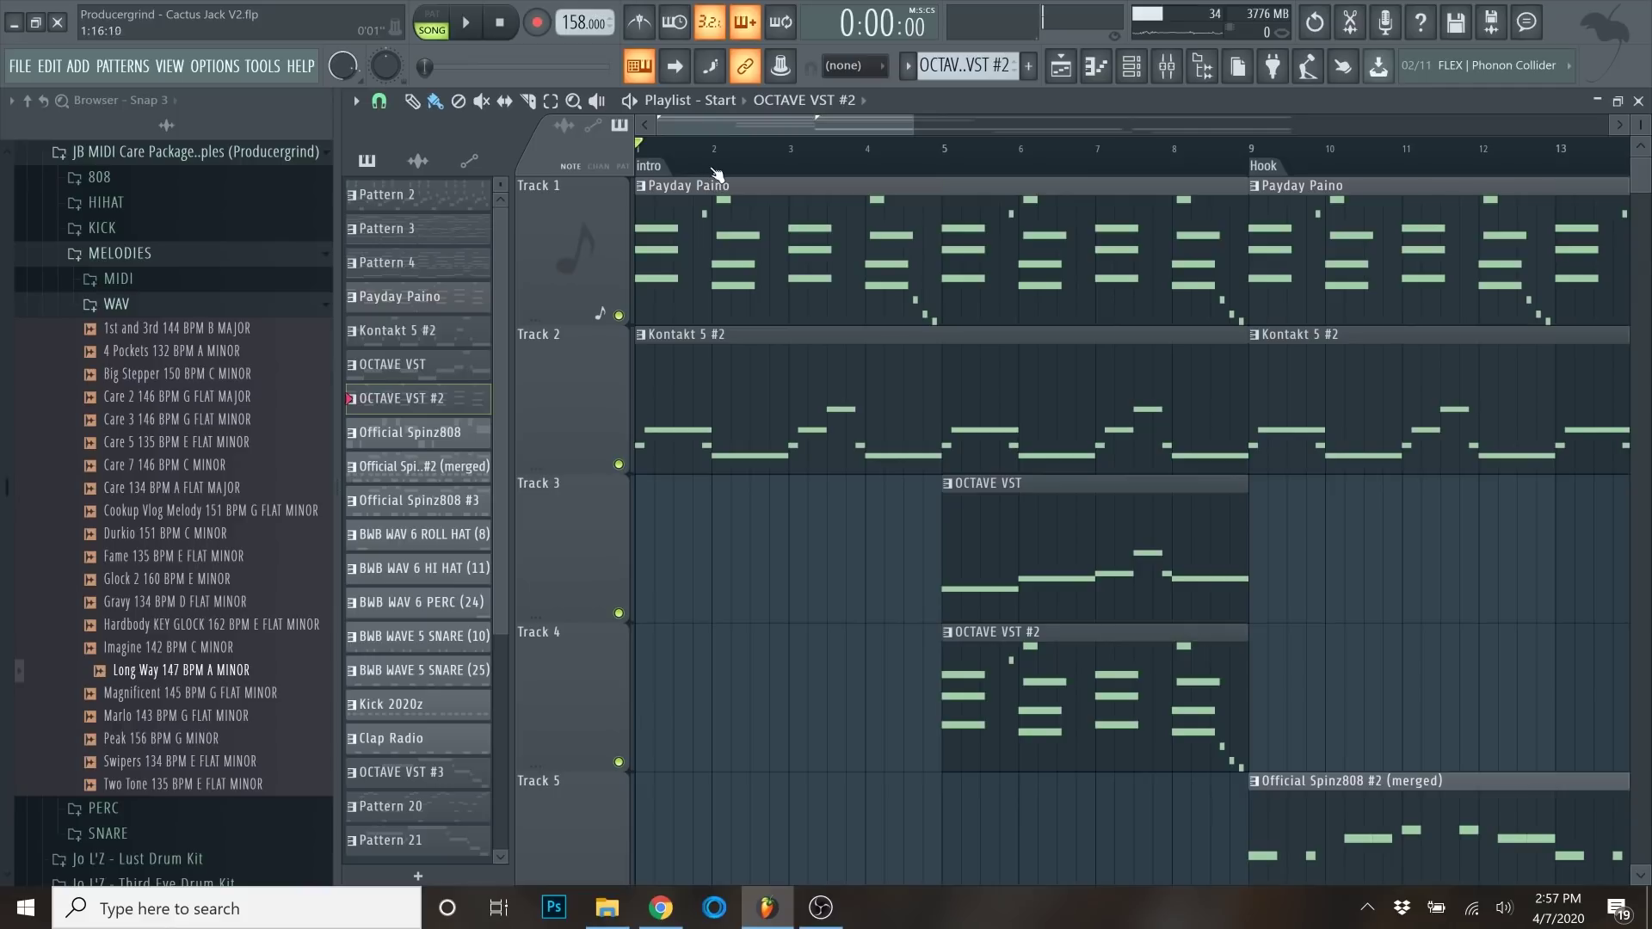
{"action": "left_click", "coordinate": [711, 169]}
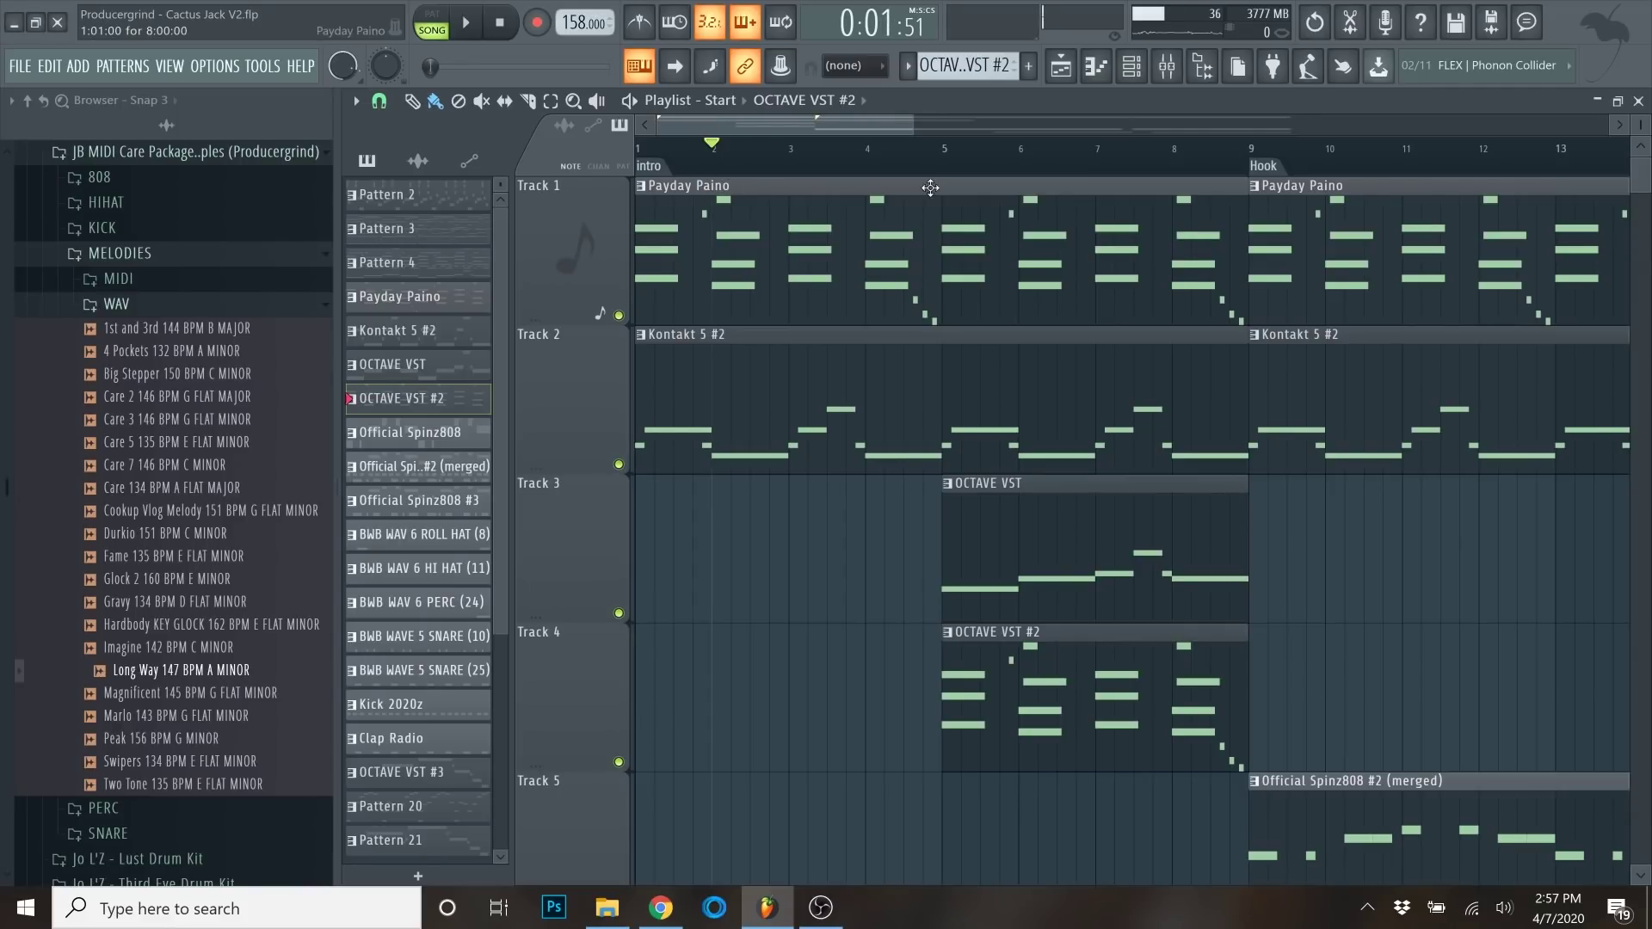
{"action": "scroll", "coordinate": [930, 188], "scroll_direction": "down", "scroll_amount": 3}
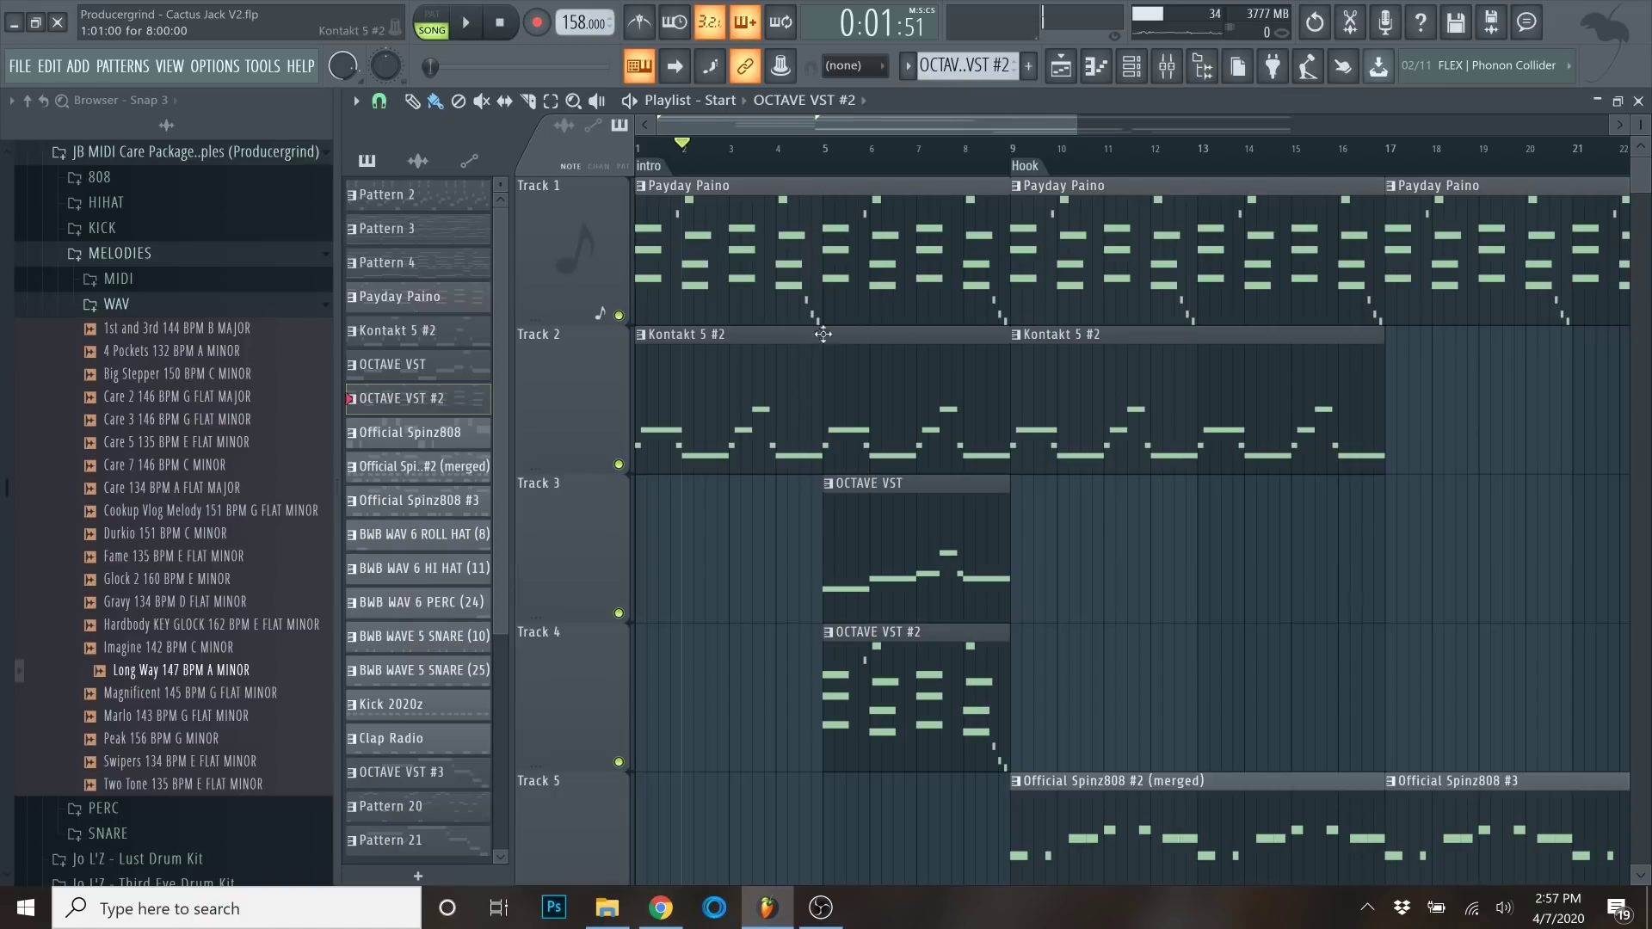
{"action": "scroll", "coordinate": [1270, 420], "scroll_direction": "down", "scroll_amount": 4}
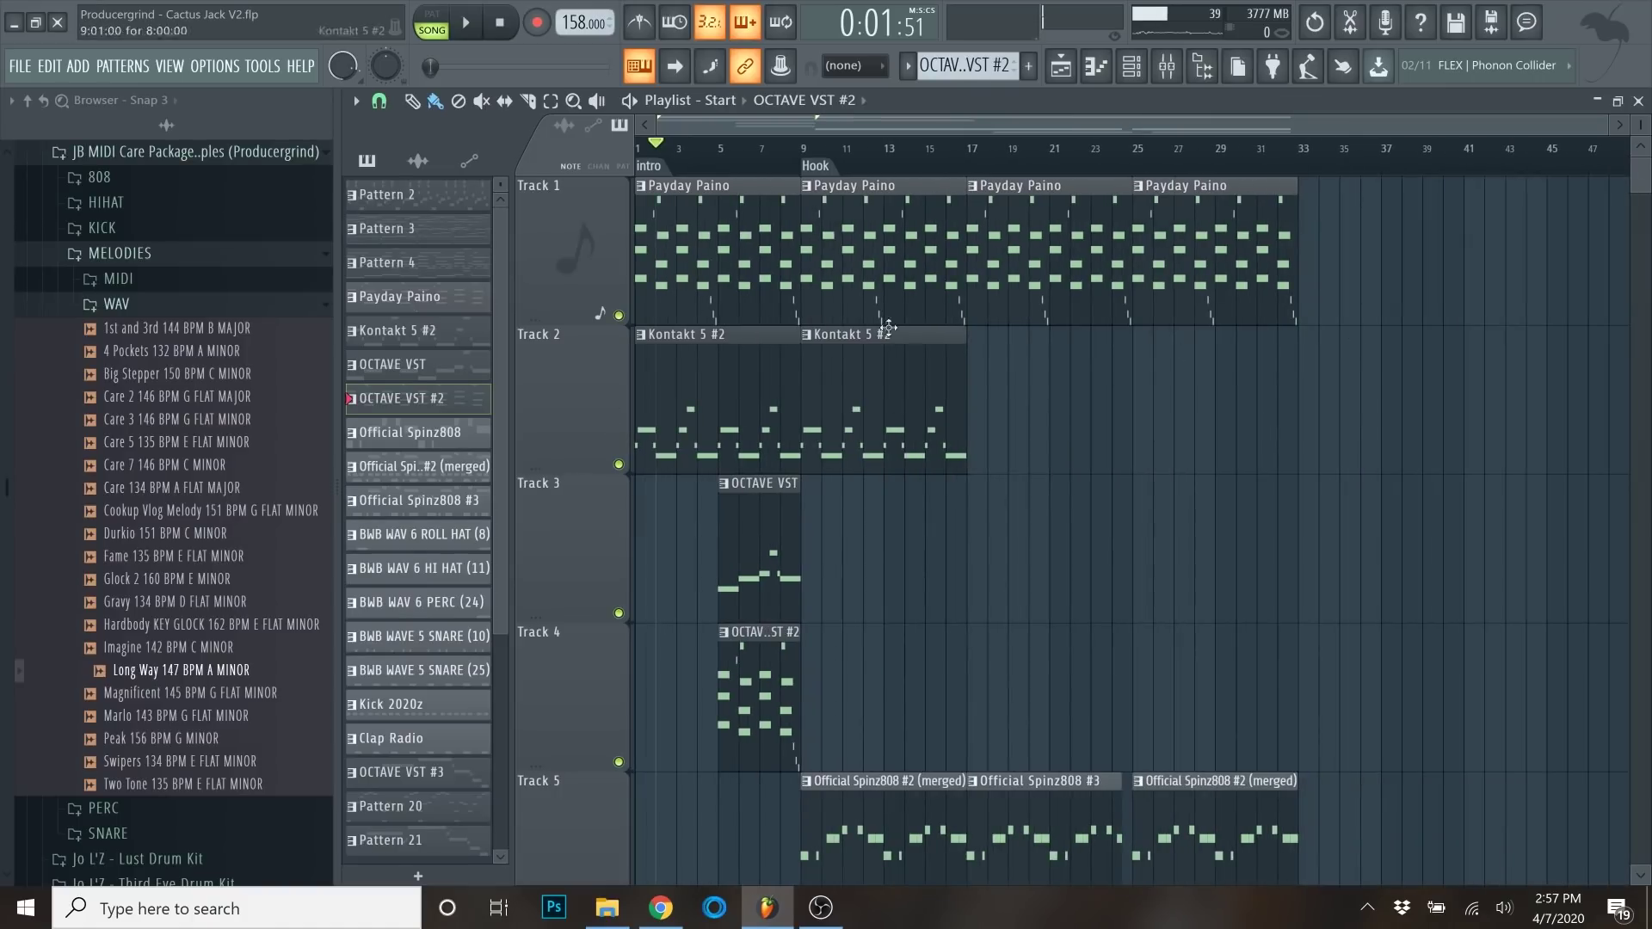
{"action": "scroll", "coordinate": [737, 251], "scroll_direction": "up", "scroll_amount": 4}
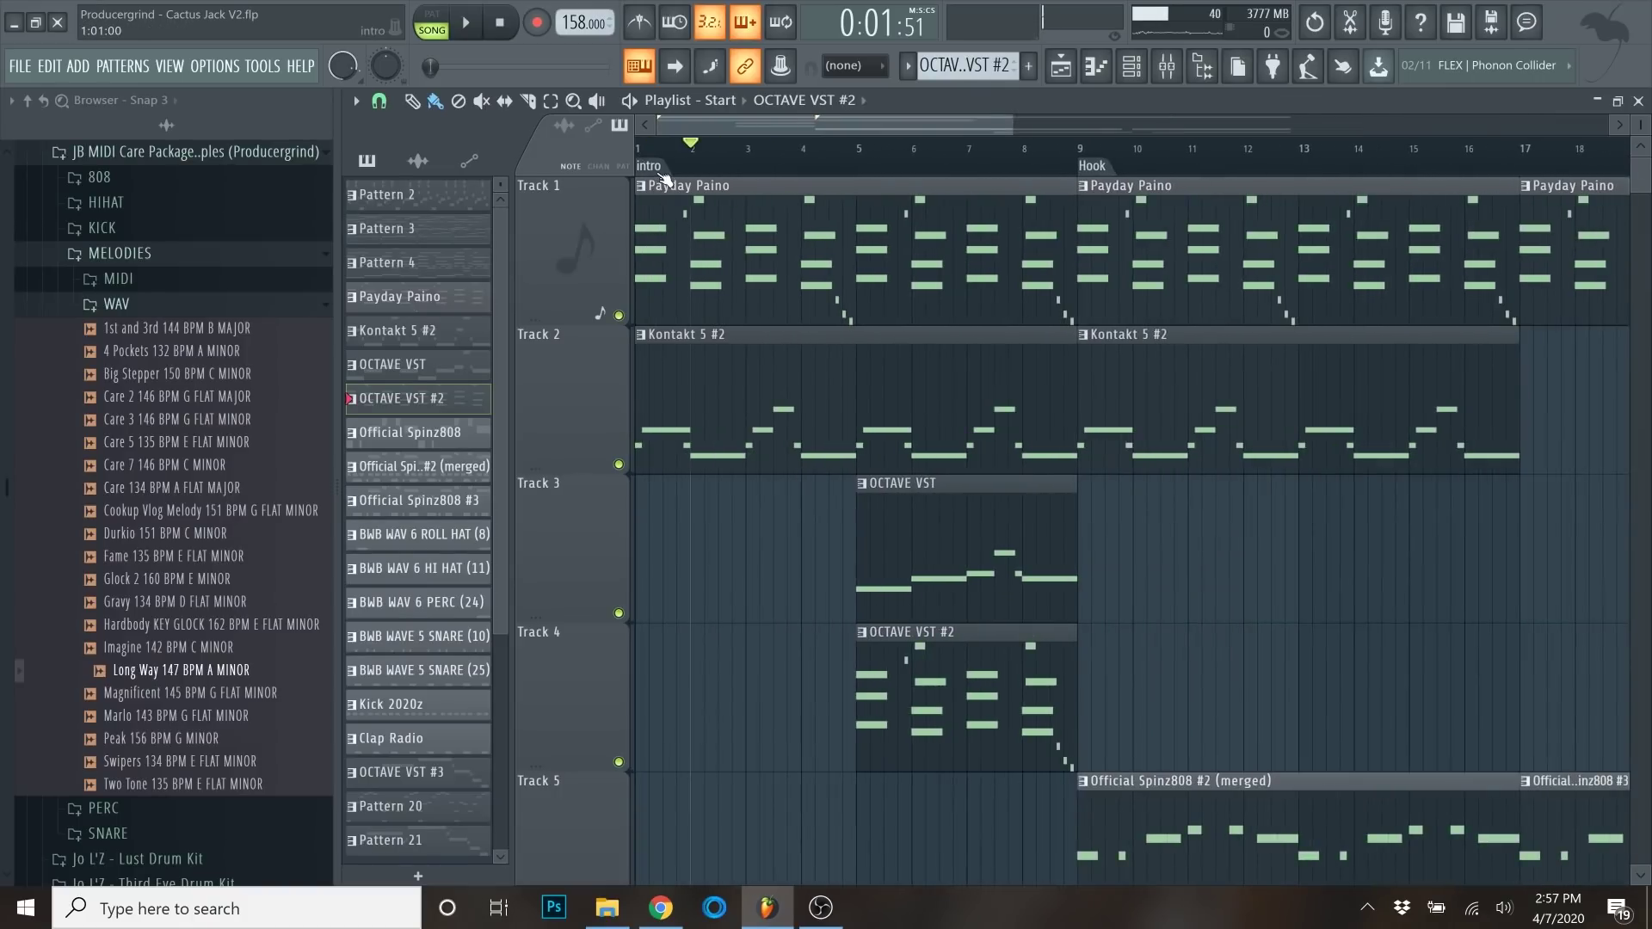
{"action": "left_click", "coordinate": [659, 172]}
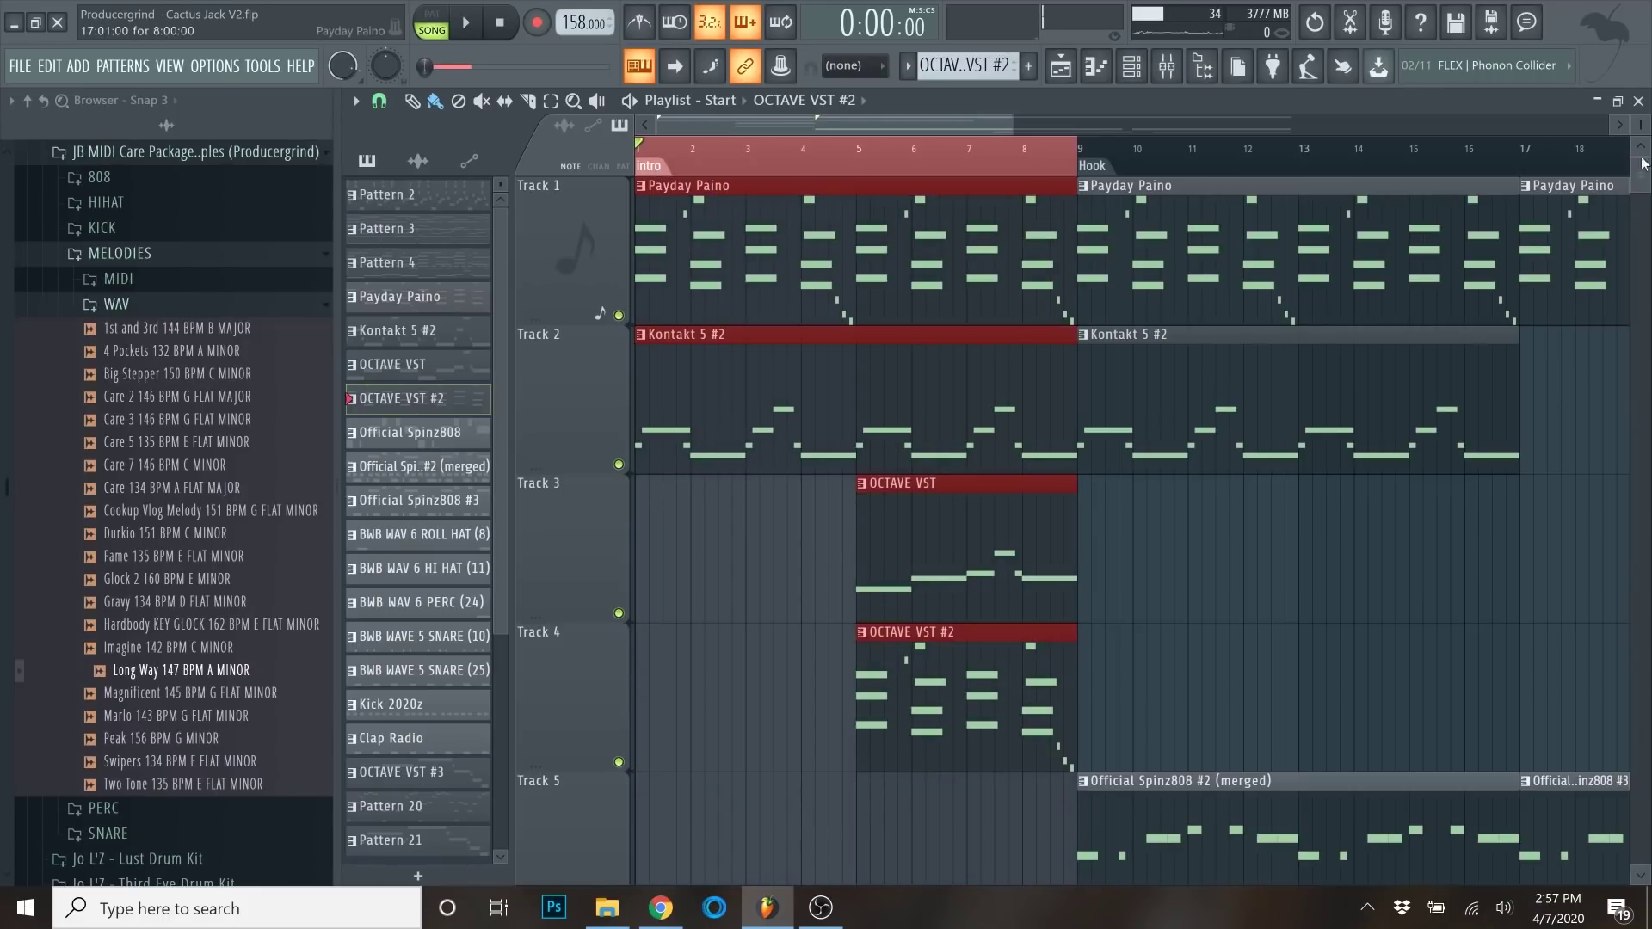
Create an automation clip over the intro for the output wet level of Fruity Delay 3 on the Kontakt 5 #2 track.
{"action": "left_click", "coordinate": [1638, 100]}
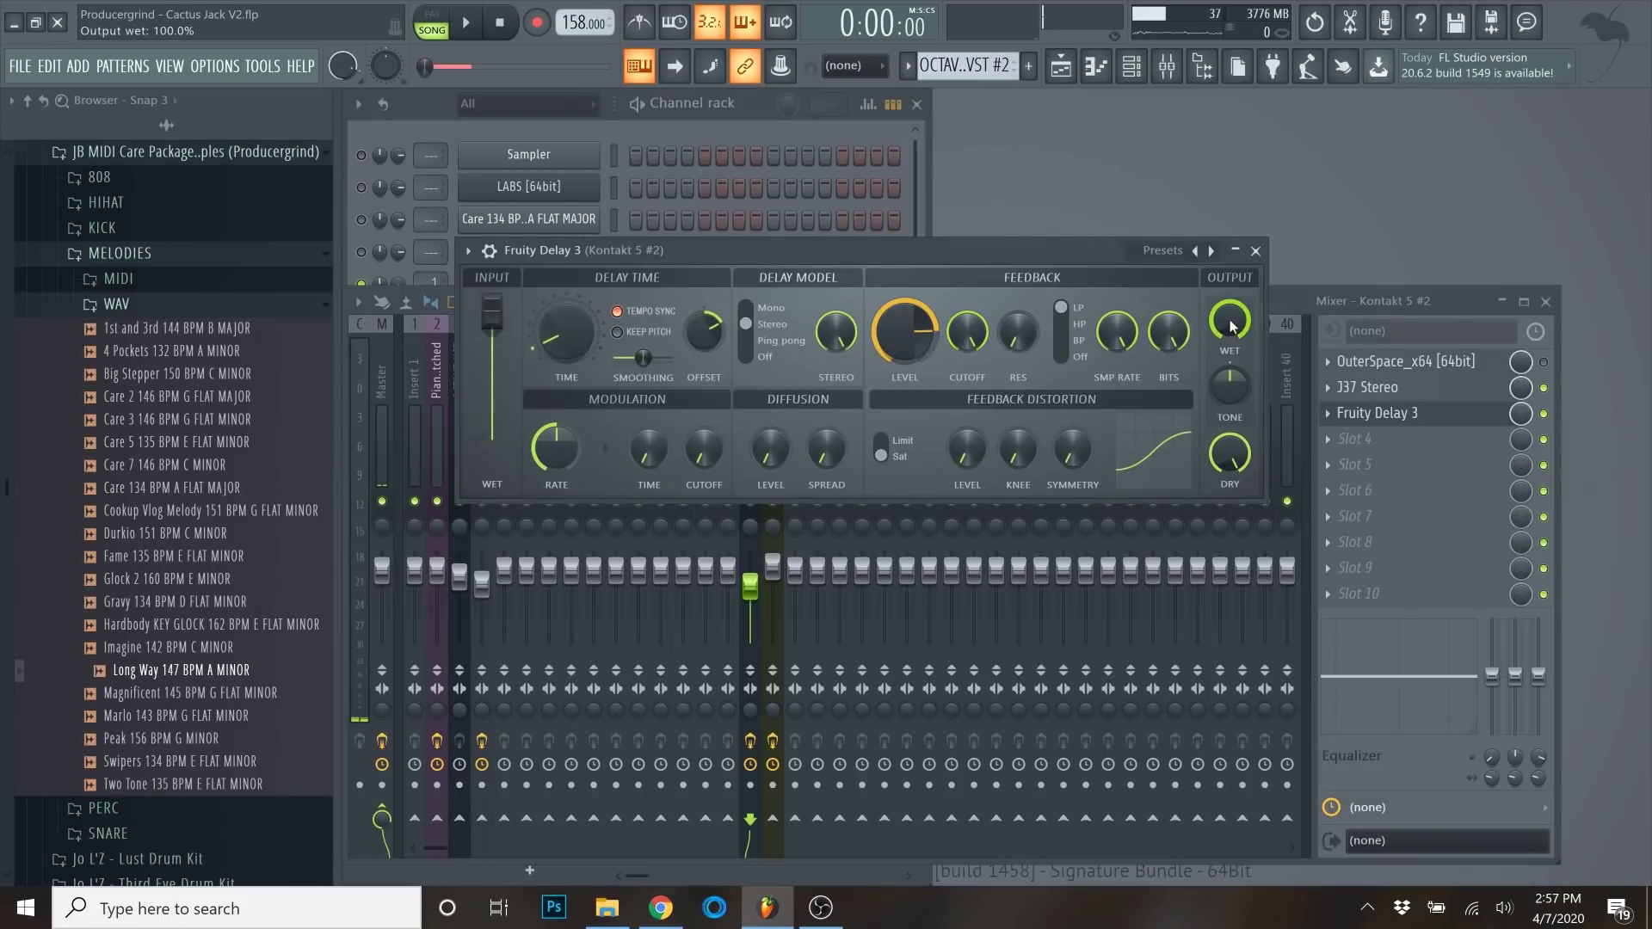
{"action": "right_click", "coordinate": [1232, 325]}
{"action": "left_click", "coordinate": [1293, 451]}
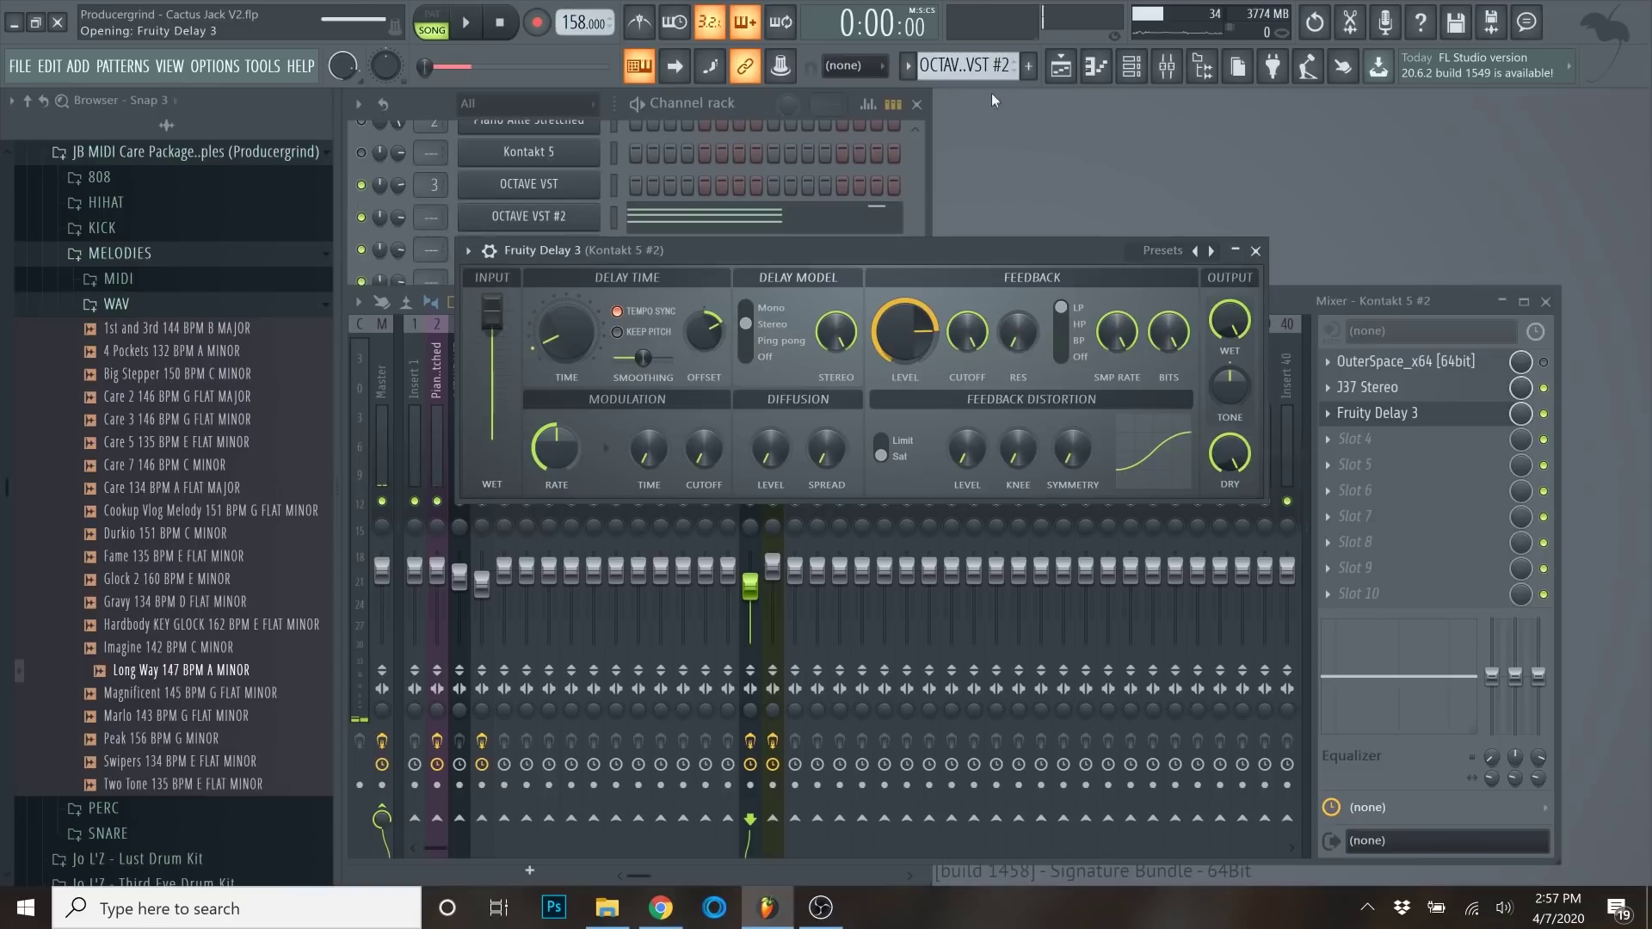
{"action": "scroll", "coordinate": [955, 301], "scroll_direction": "down", "scroll_amount": 4}
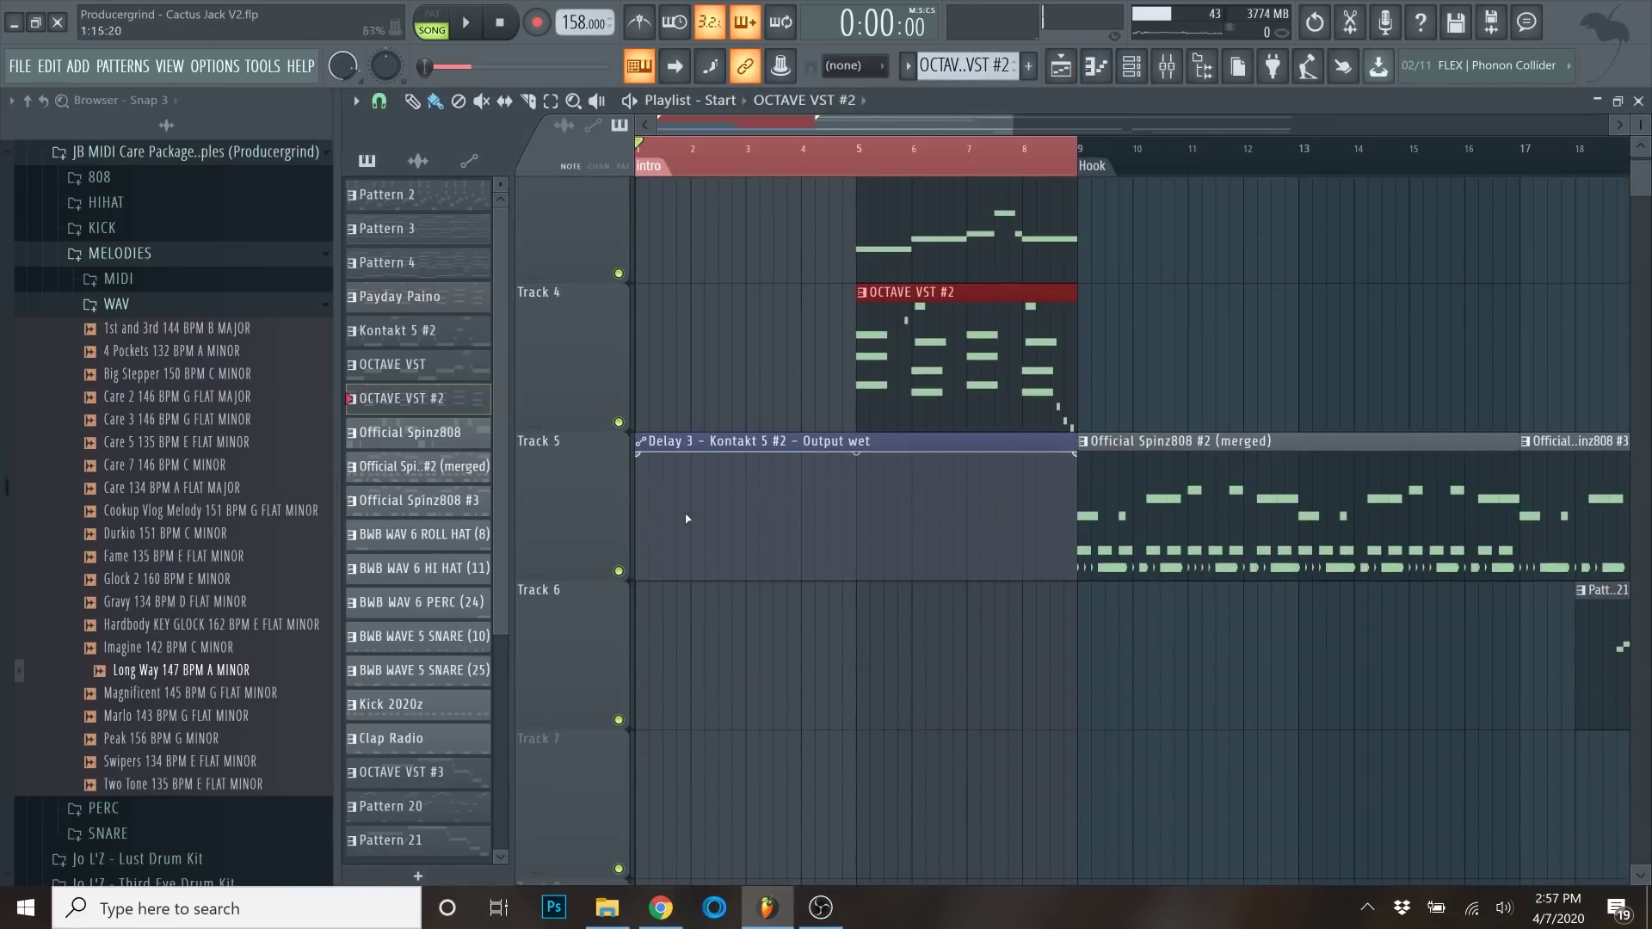
Clear the time selection and shape the wet automation to stay at 0% until bar 6, with a curved rise up to bar 9.
{"action": "left_click", "coordinate": [683, 169]}
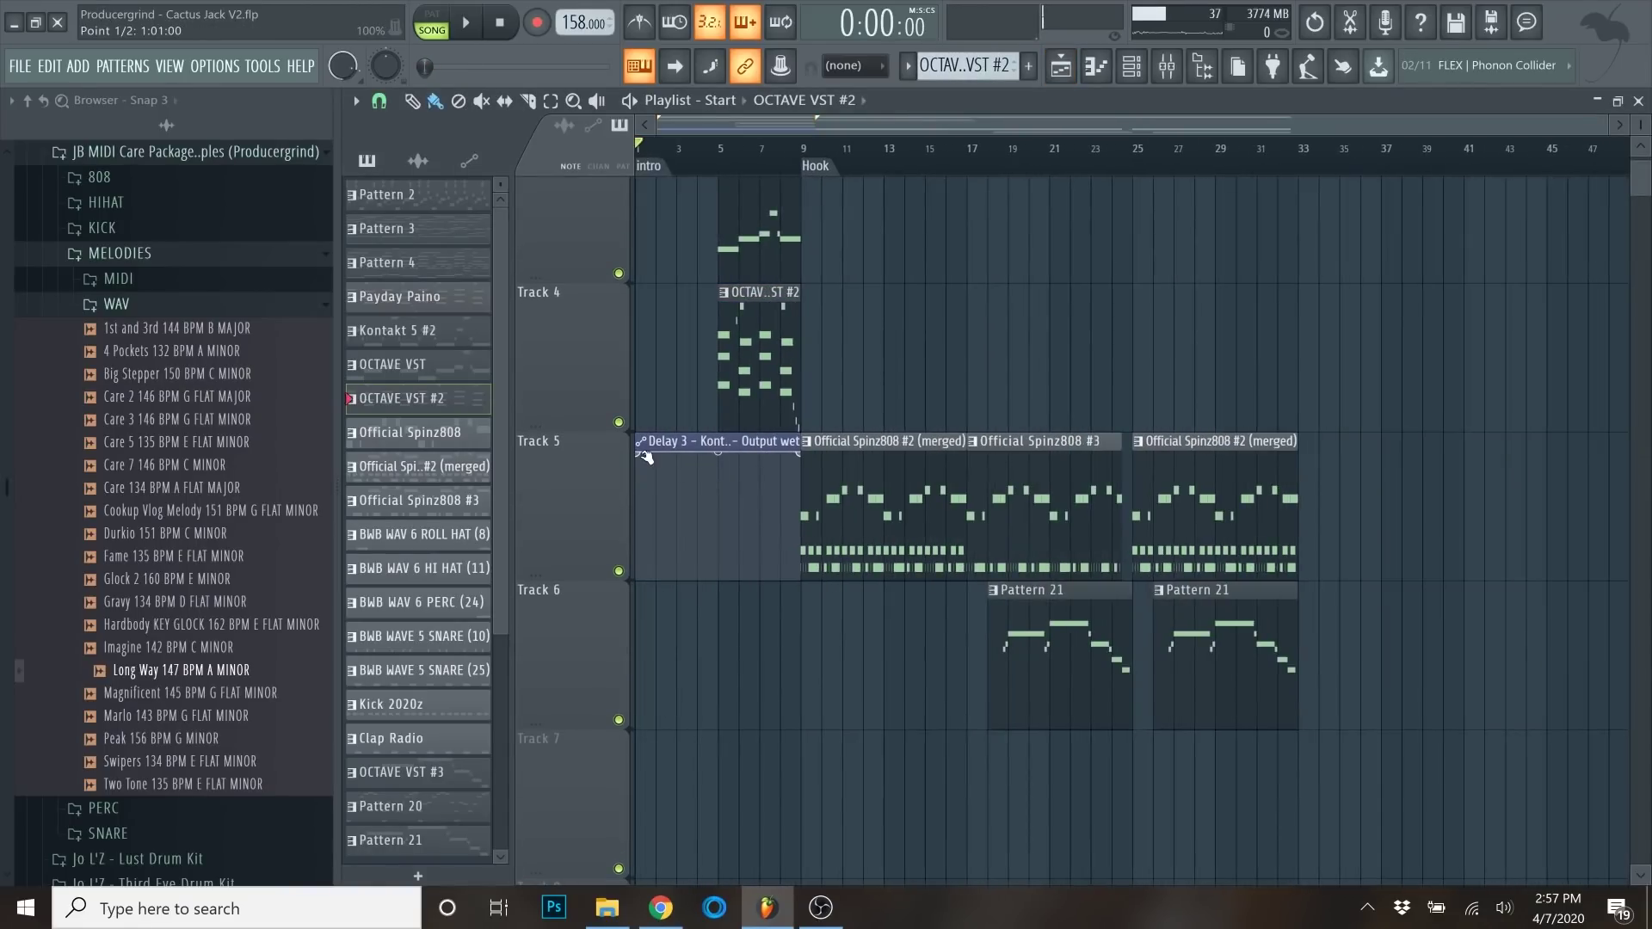
{"action": "left_click_drag", "start_coordinate": [645, 456], "coordinate": [579, 671]}
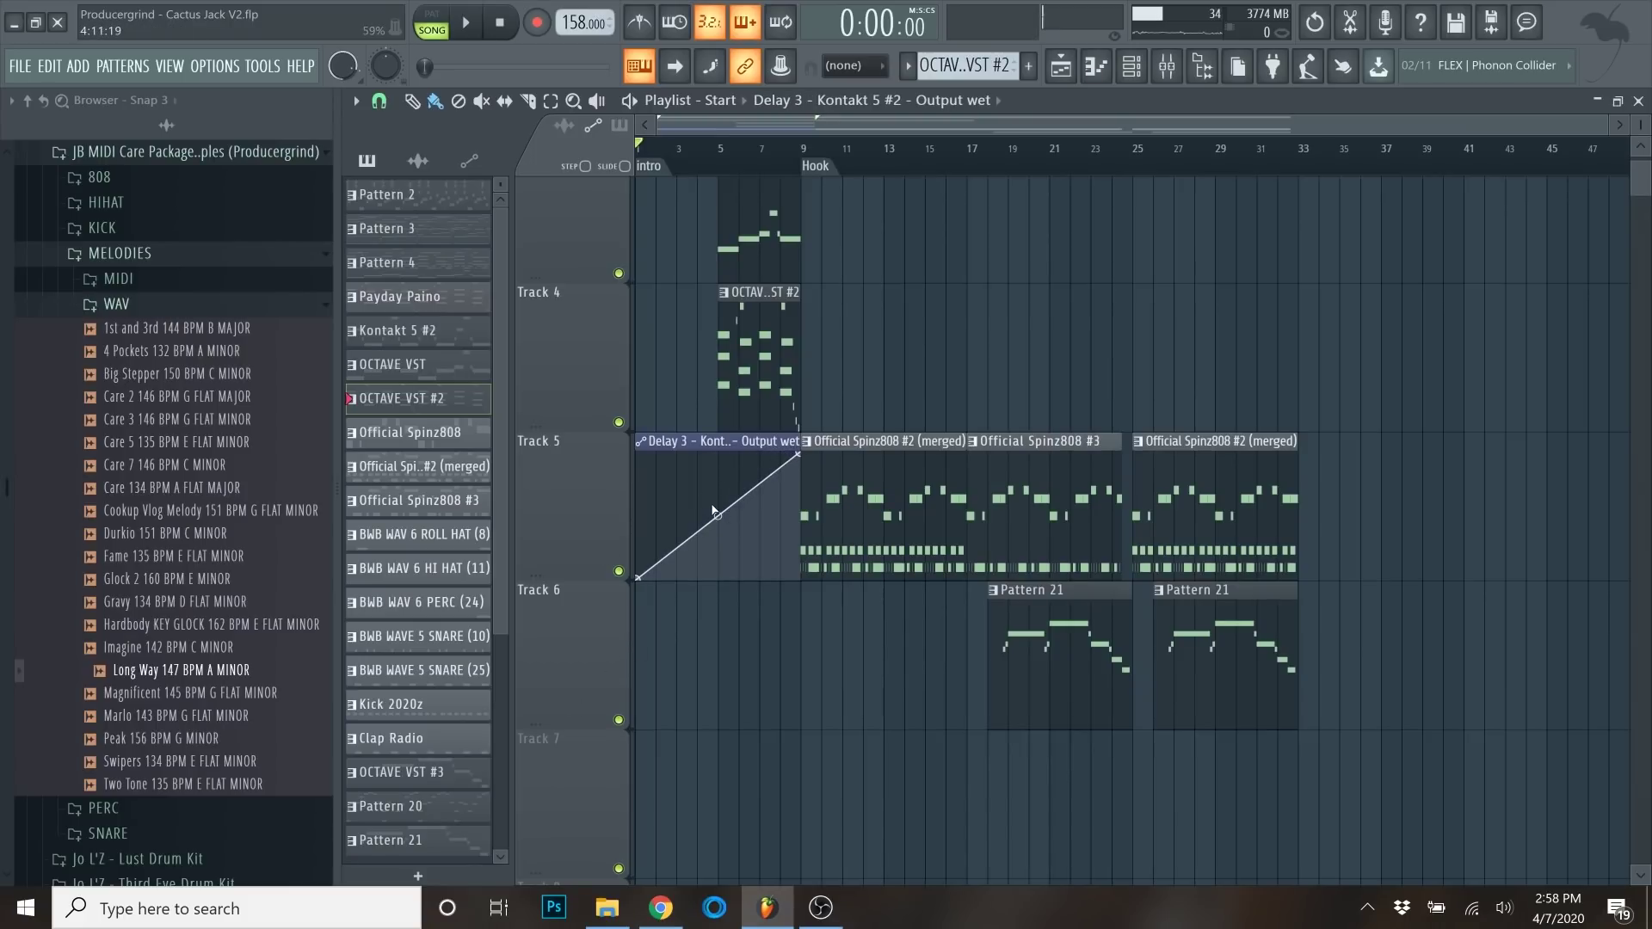
{"action": "left_click_drag", "start_coordinate": [717, 517], "coordinate": [719, 558]}
{"action": "scroll", "coordinate": [721, 561], "scroll_direction": "up", "scroll_amount": 5}
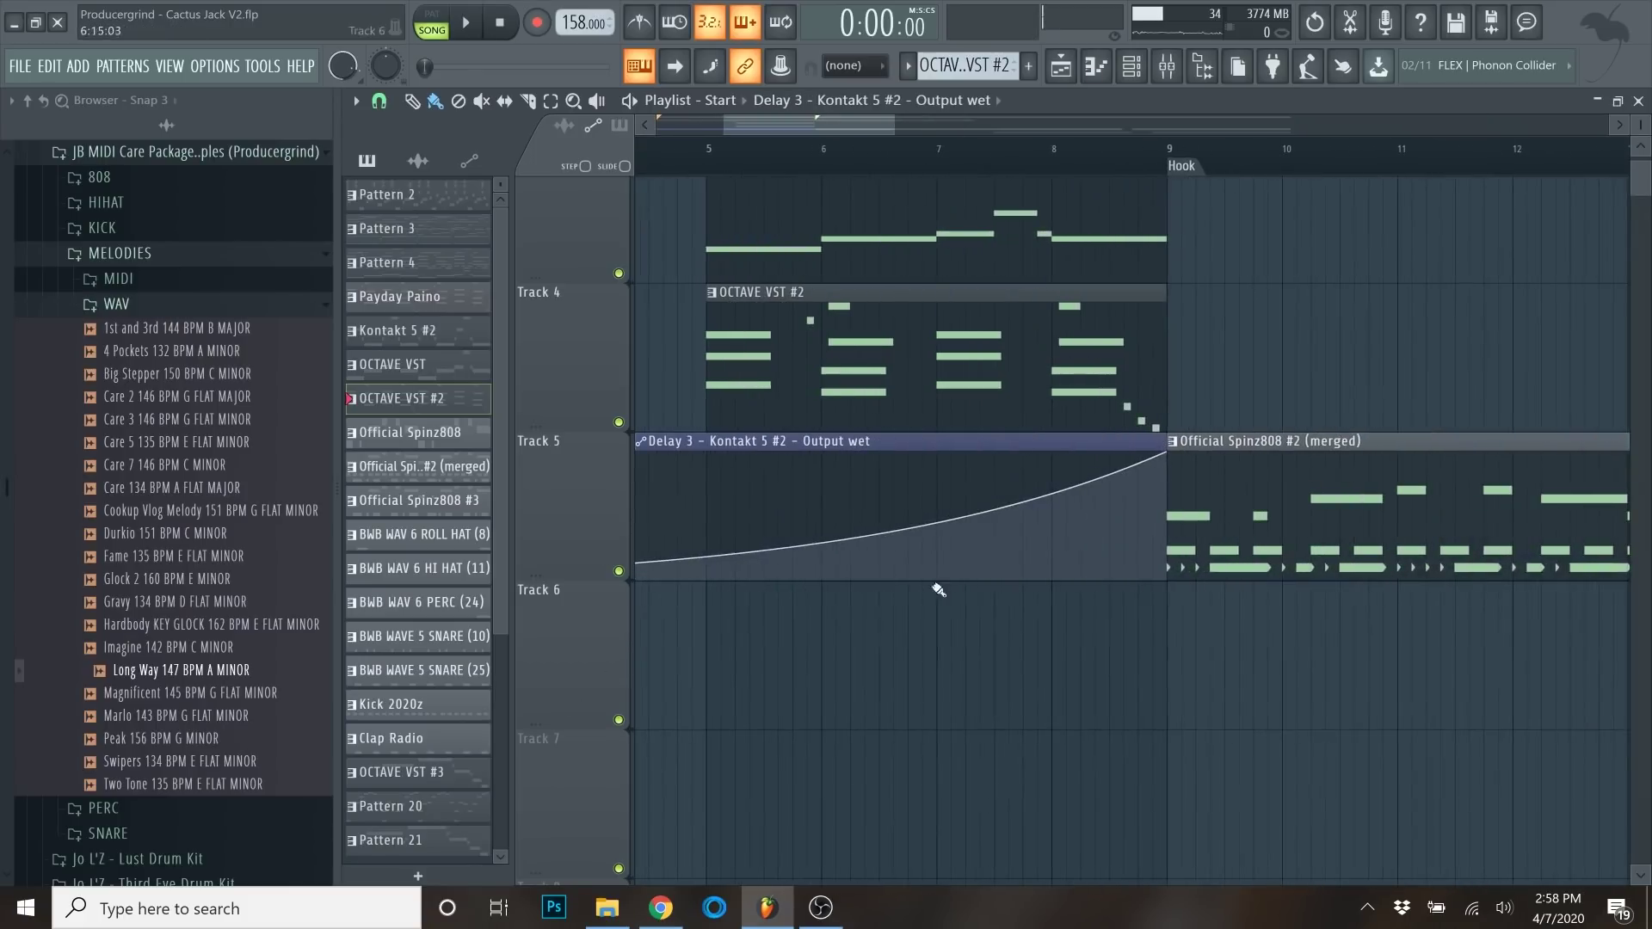
{"action": "right_click", "coordinate": [918, 547]}
{"action": "left_click_drag", "start_coordinate": [917, 547], "coordinate": [824, 606]}
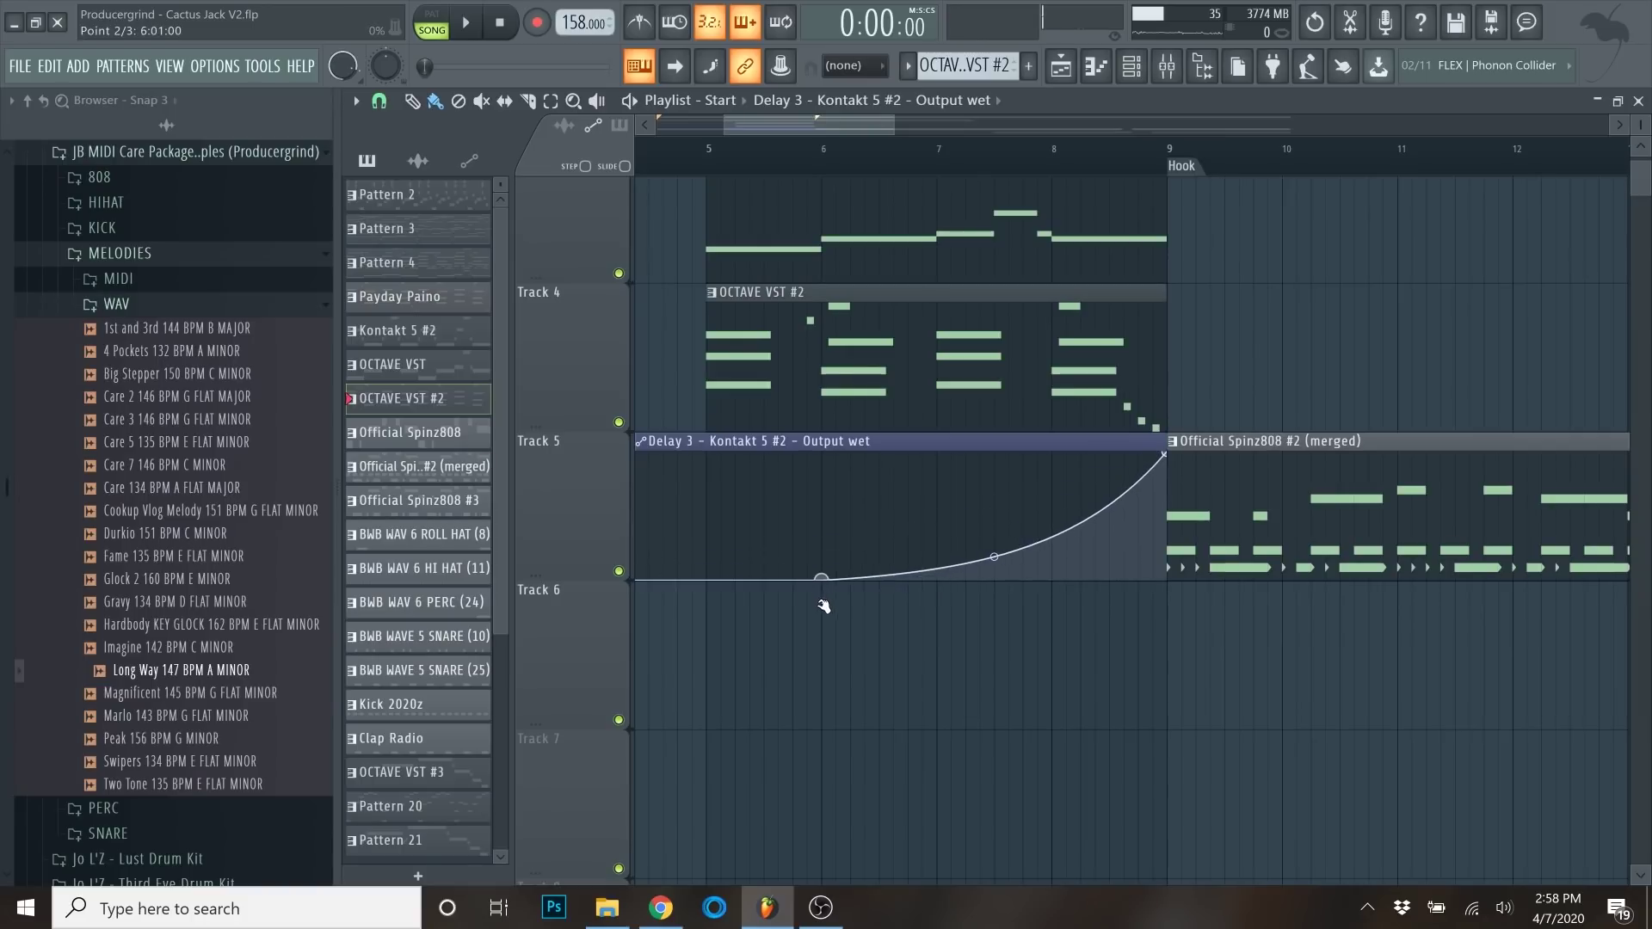
{"action": "left_click_drag", "start_coordinate": [994, 557], "coordinate": [993, 543]}
Play the song from bar 5 into the hook to hear the automated delay, and stop playback.
{"action": "left_click", "coordinate": [708, 155]}
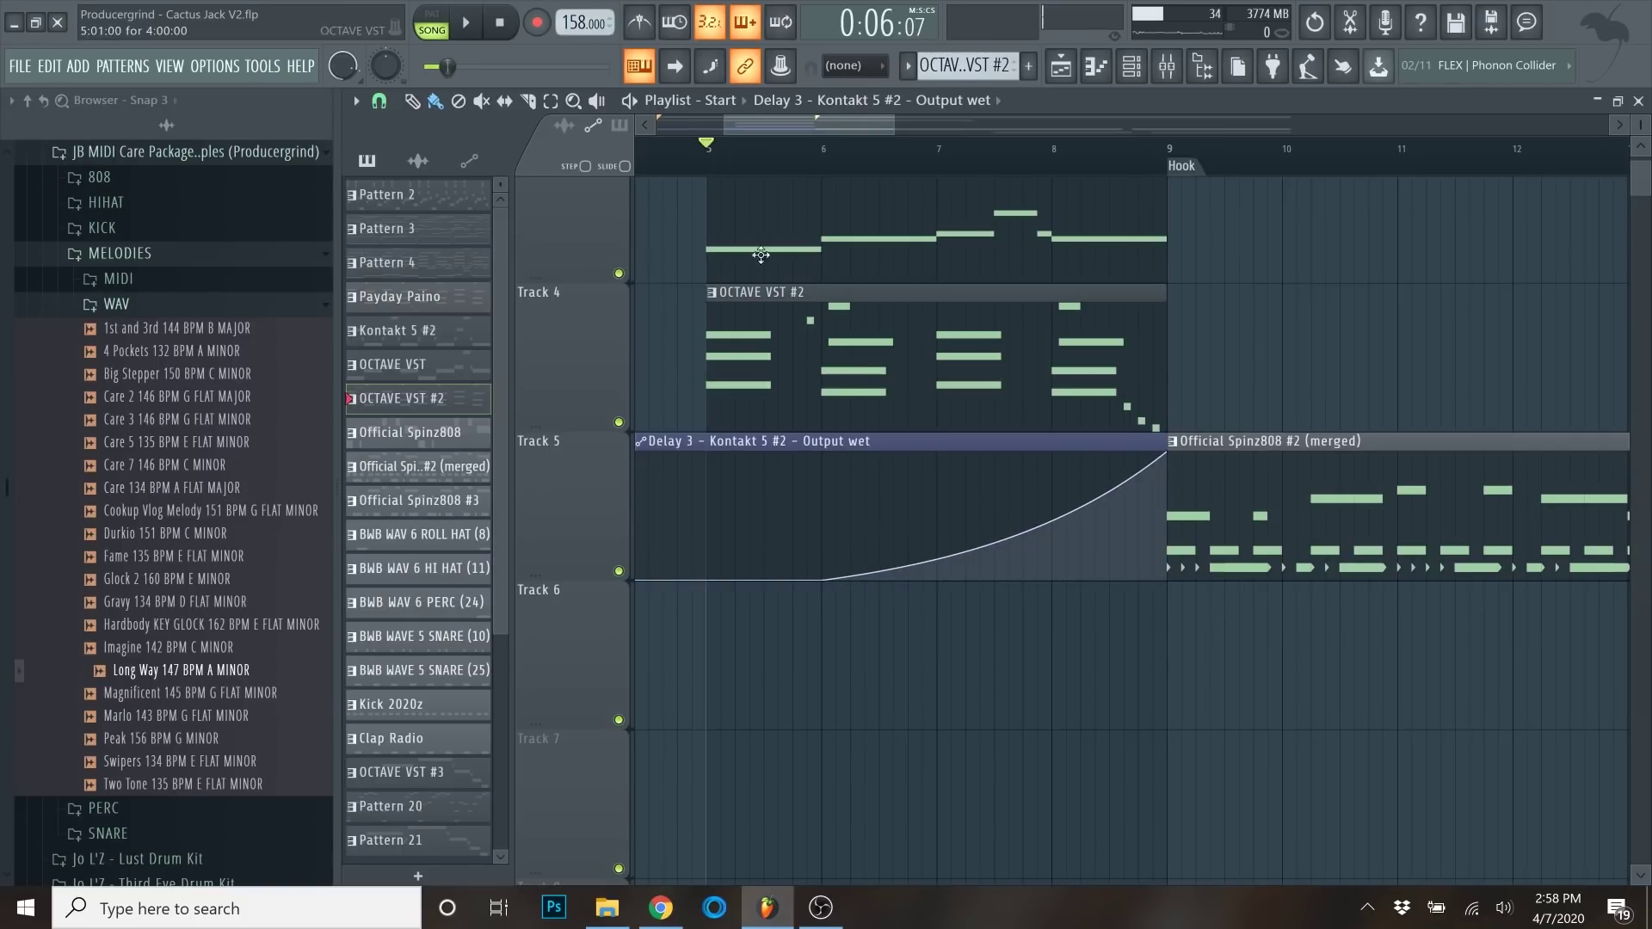
{"action": "scroll", "coordinate": [774, 323], "scroll_direction": "up", "scroll_amount": 2}
{"action": "key", "text": "space"}
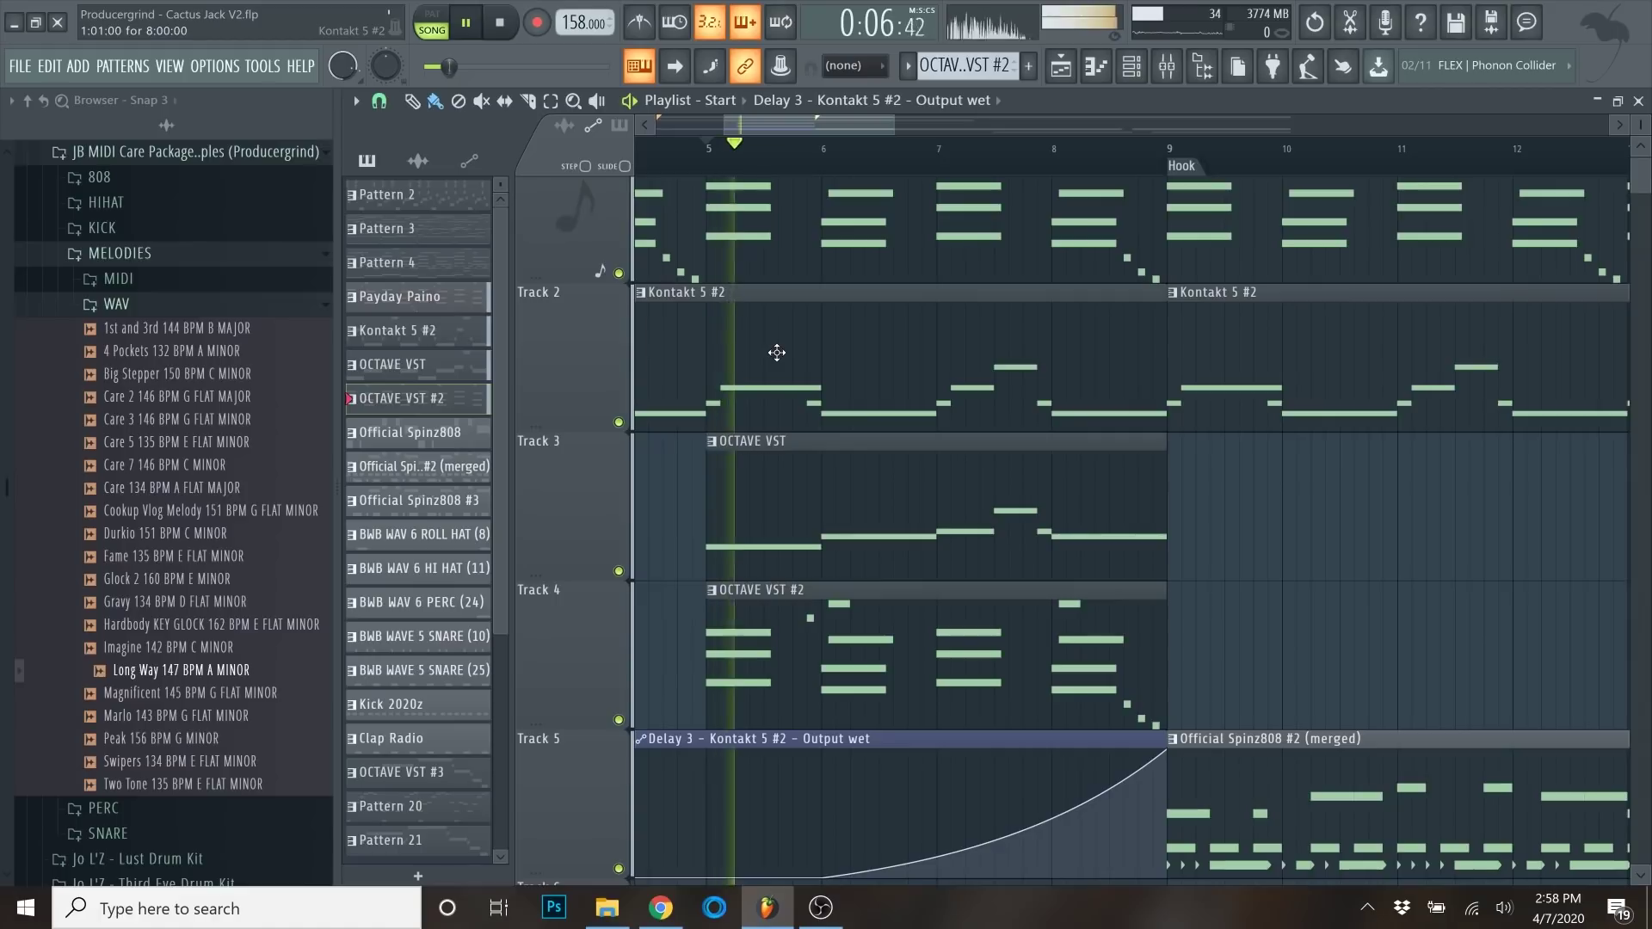
{"action": "scroll", "coordinate": [779, 357], "scroll_direction": "down", "scroll_amount": 2}
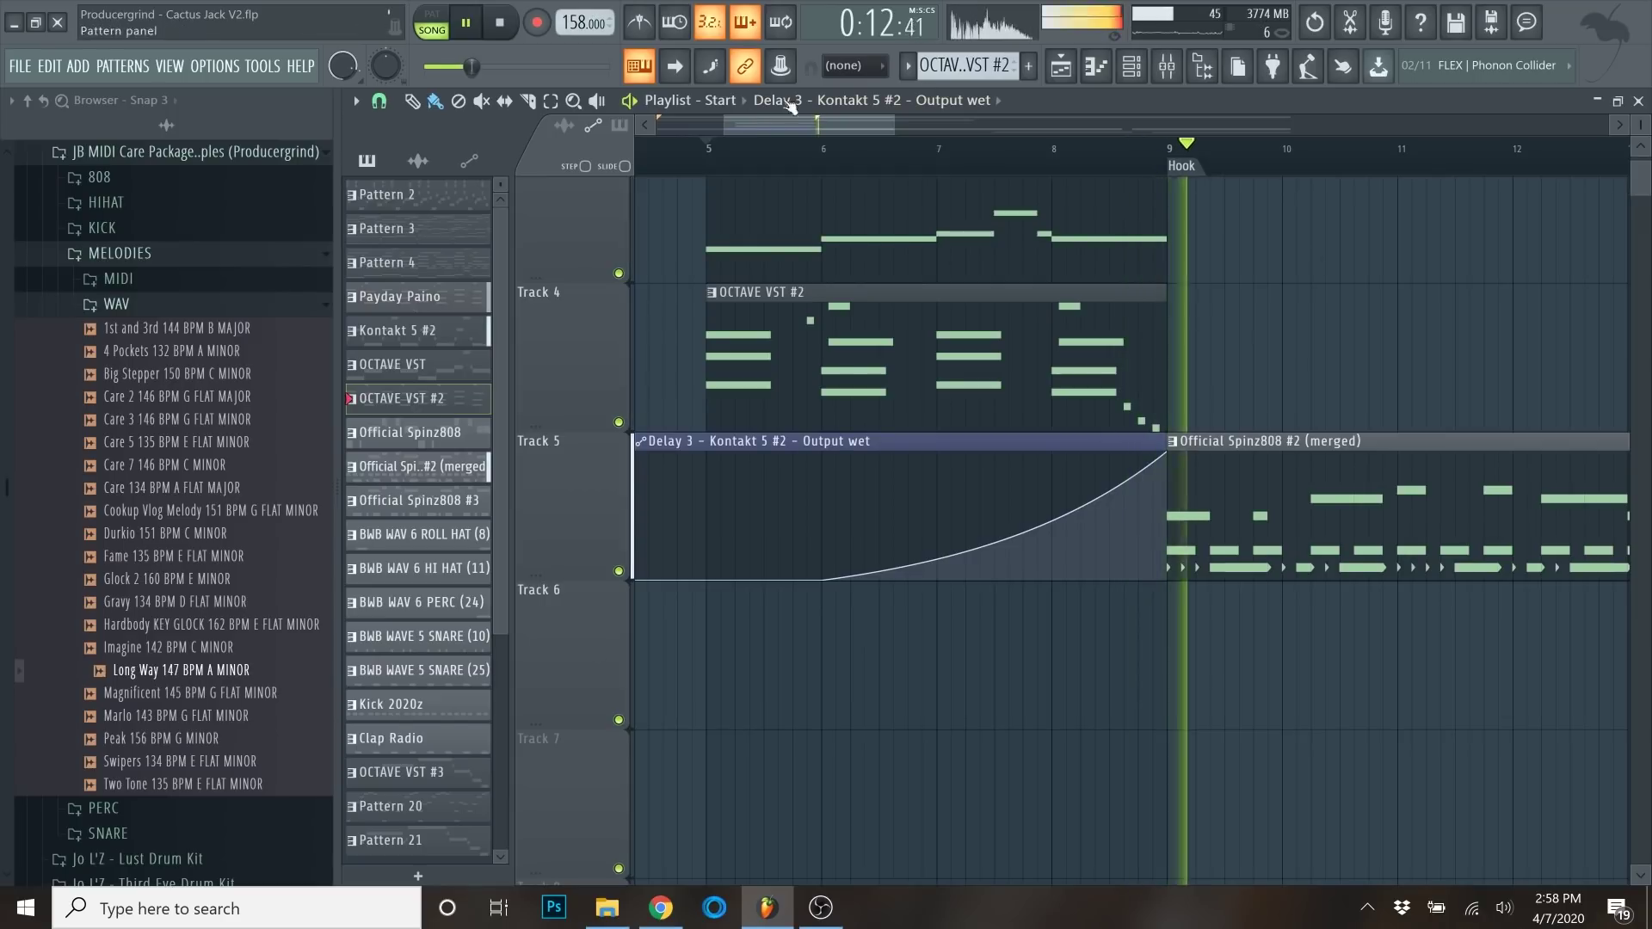
{"action": "key", "text": "space"}
Shift the Official Spinz808 #2 (merged) clip aside, extend the wet automation clip past bar 9, and add a drop to 0% at bar 9.
{"action": "left_click_drag", "start_coordinate": [1205, 482], "coordinate": [1291, 481]}
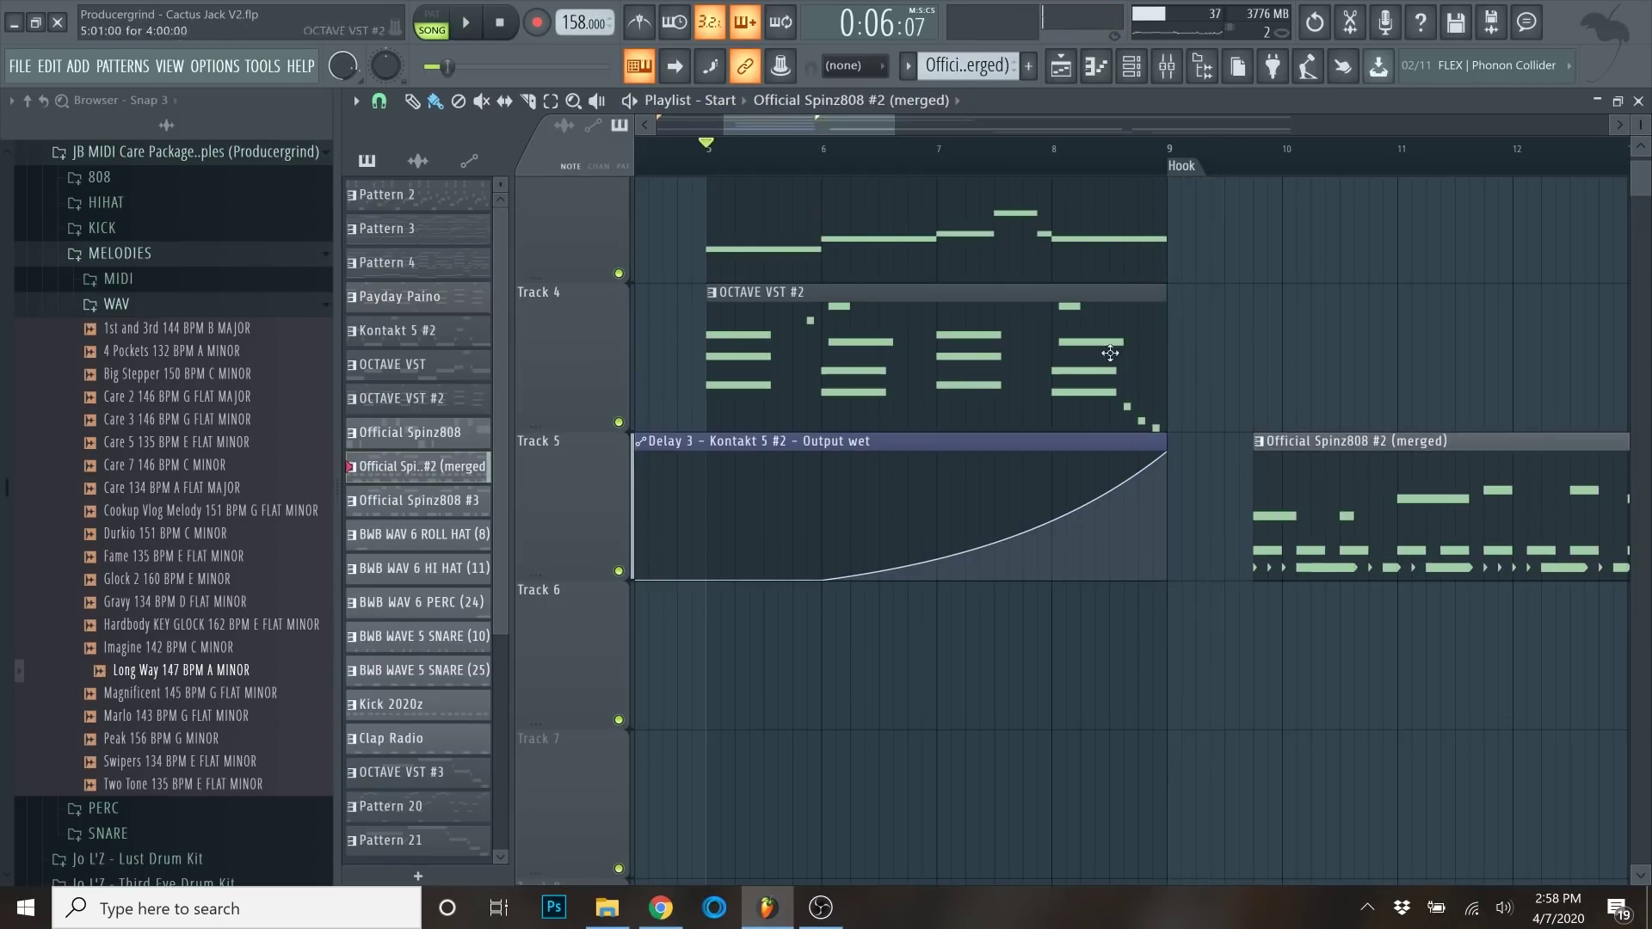
{"action": "left_click_drag", "start_coordinate": [1168, 456], "coordinate": [1209, 457]}
{"action": "right_click", "coordinate": [1204, 459]}
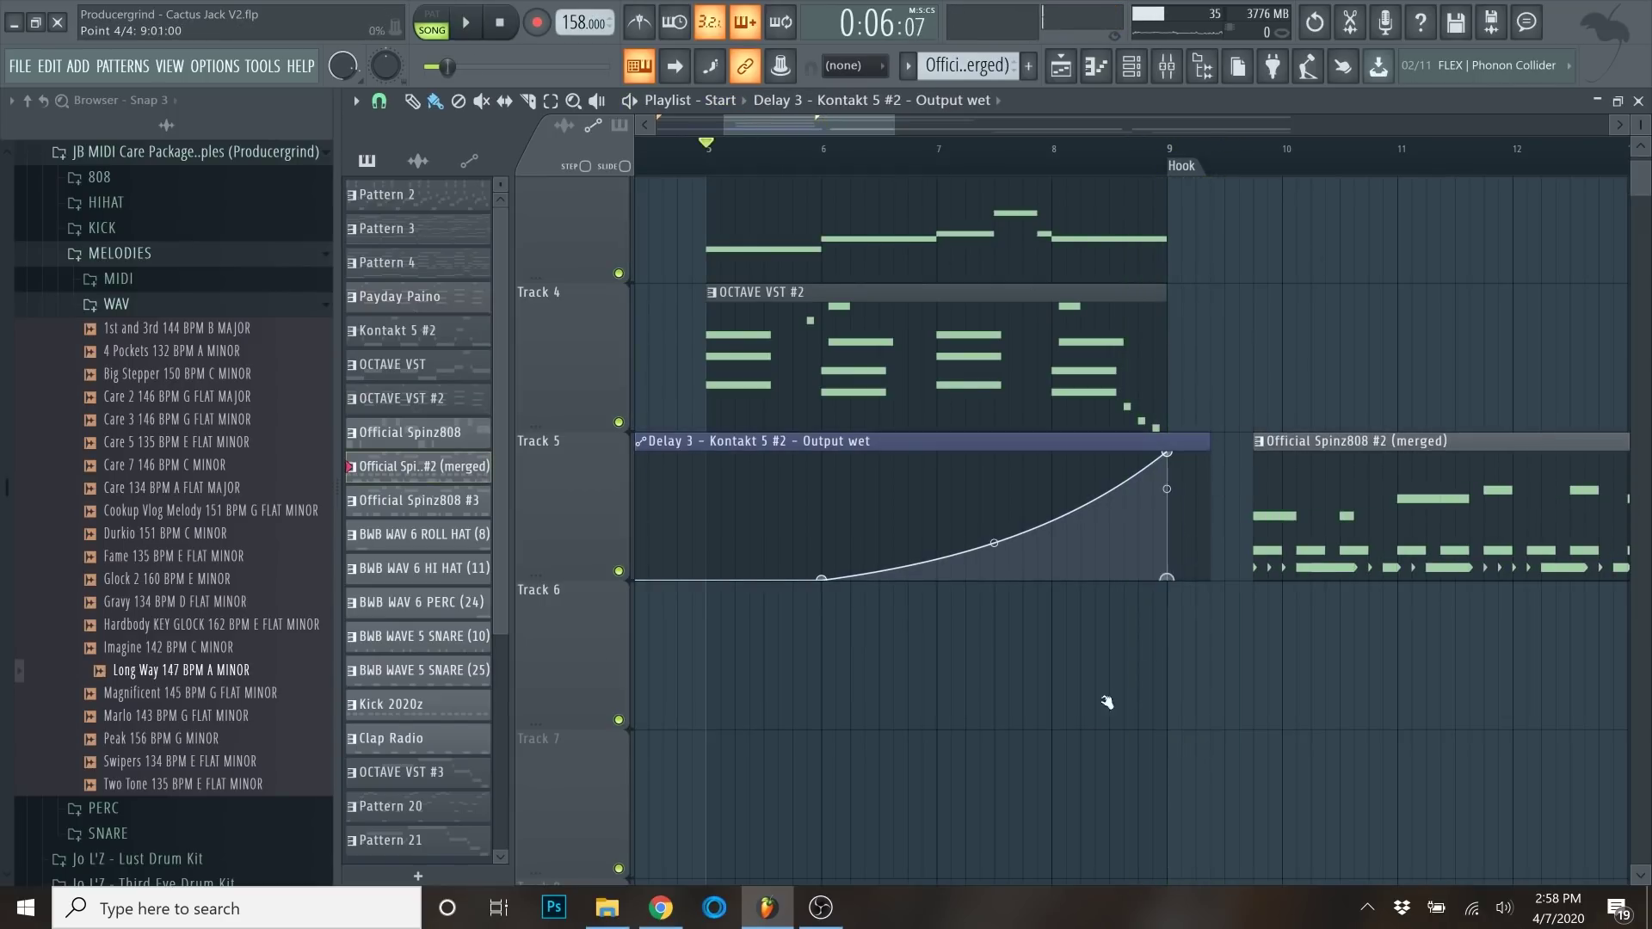
Move the wet automation clip down to Track 6 and the Official Spinz808 #2 (merged) clip back to bar 9.
{"action": "left_click_drag", "start_coordinate": [972, 442], "coordinate": [954, 594]}
{"action": "left_click_drag", "start_coordinate": [1312, 460], "coordinate": [1226, 462]}
{"action": "scroll", "coordinate": [907, 763], "scroll_direction": "up", "scroll_amount": 3}
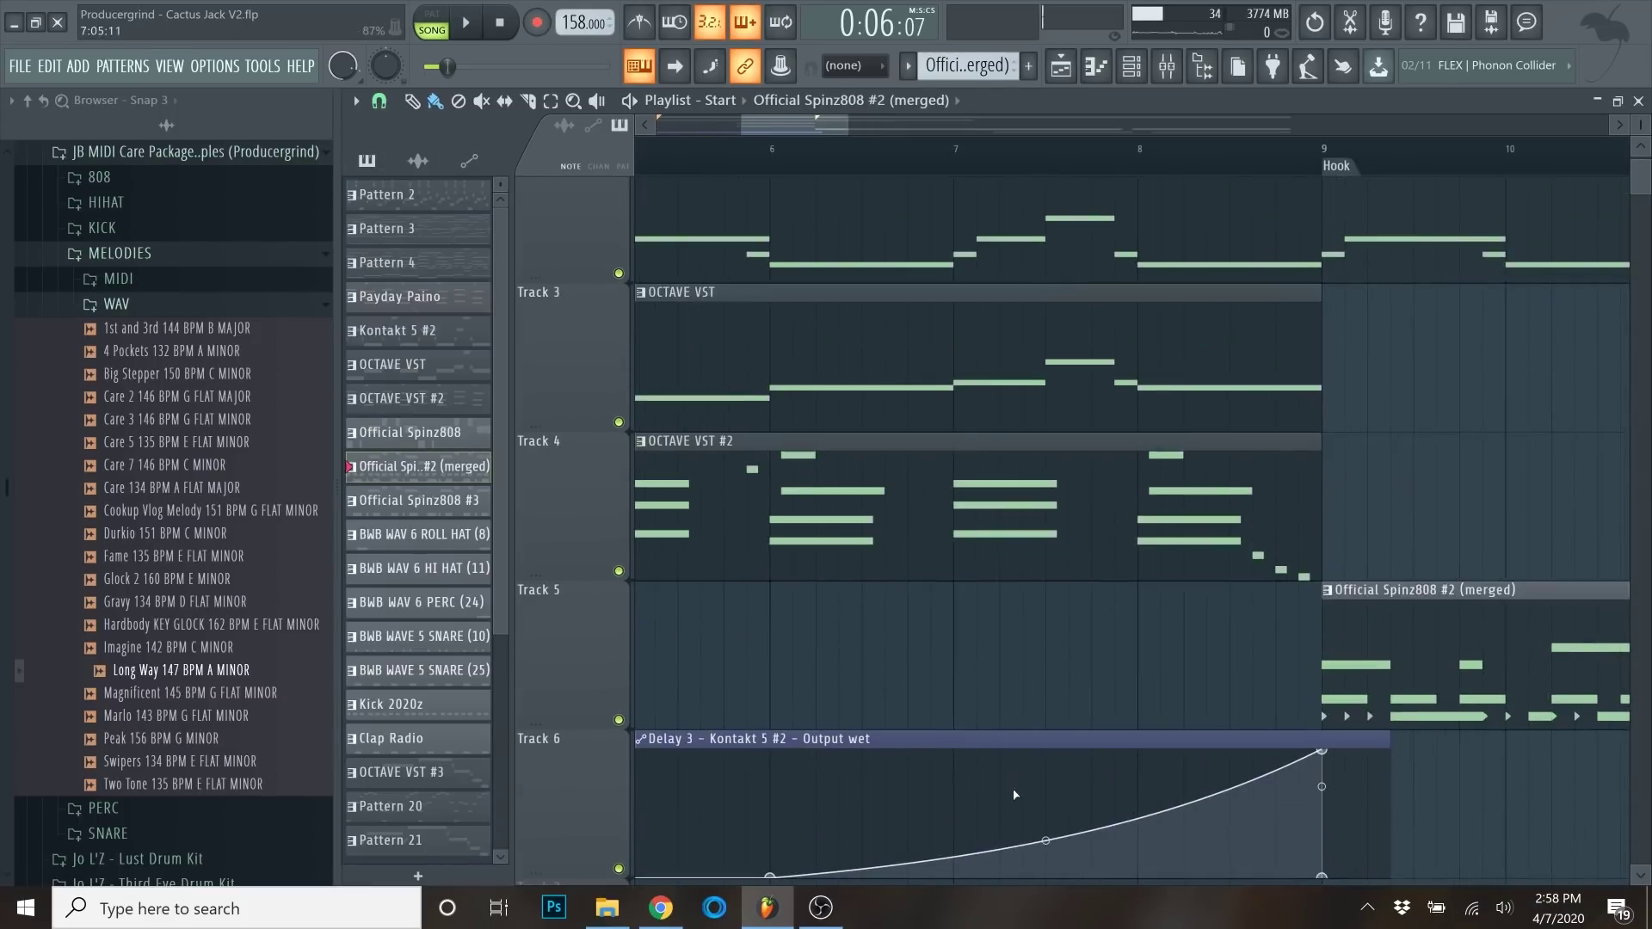
Add a 0% point just after bar 7 in the wet automation and bend the rise to bar 9 upward.
{"action": "scroll", "coordinate": [1029, 790], "scroll_direction": "down", "scroll_amount": 2}
{"action": "left_click_drag", "start_coordinate": [1009, 561], "coordinate": [981, 583]}
{"action": "left_click_drag", "start_coordinate": [1150, 543], "coordinate": [1150, 506]}
Play the transition from bar 7, stop playback, and move the start of the wet automation's rise back to bar 7.
{"action": "left_click", "coordinate": [959, 151]}
{"action": "key", "text": "space"}
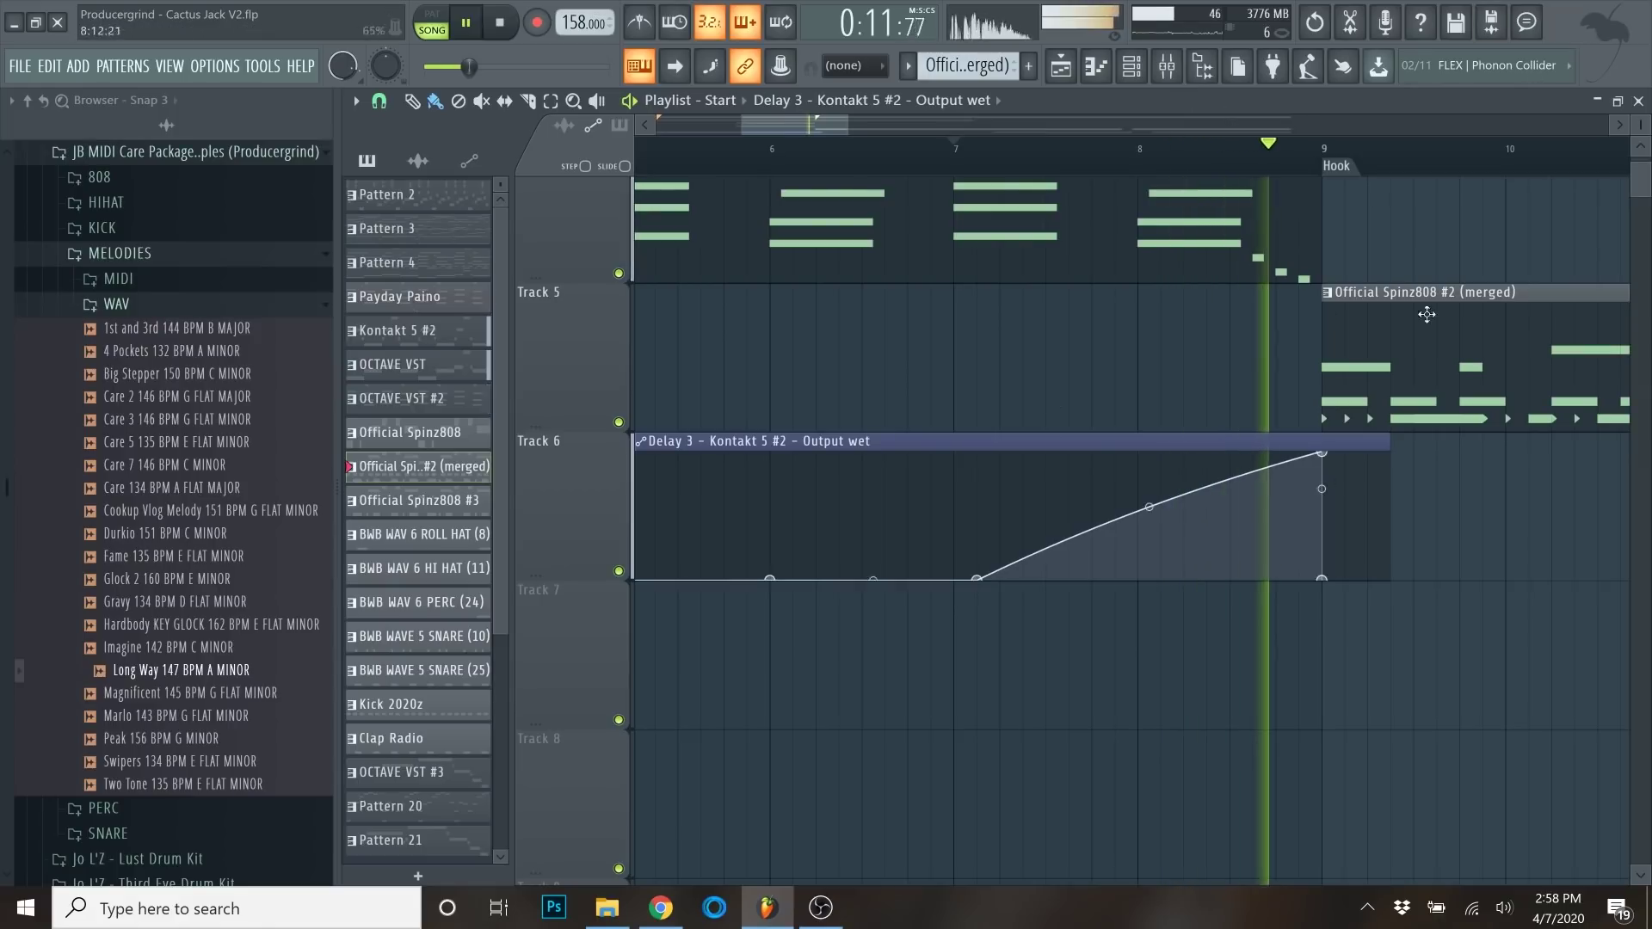
{"action": "key", "text": "space"}
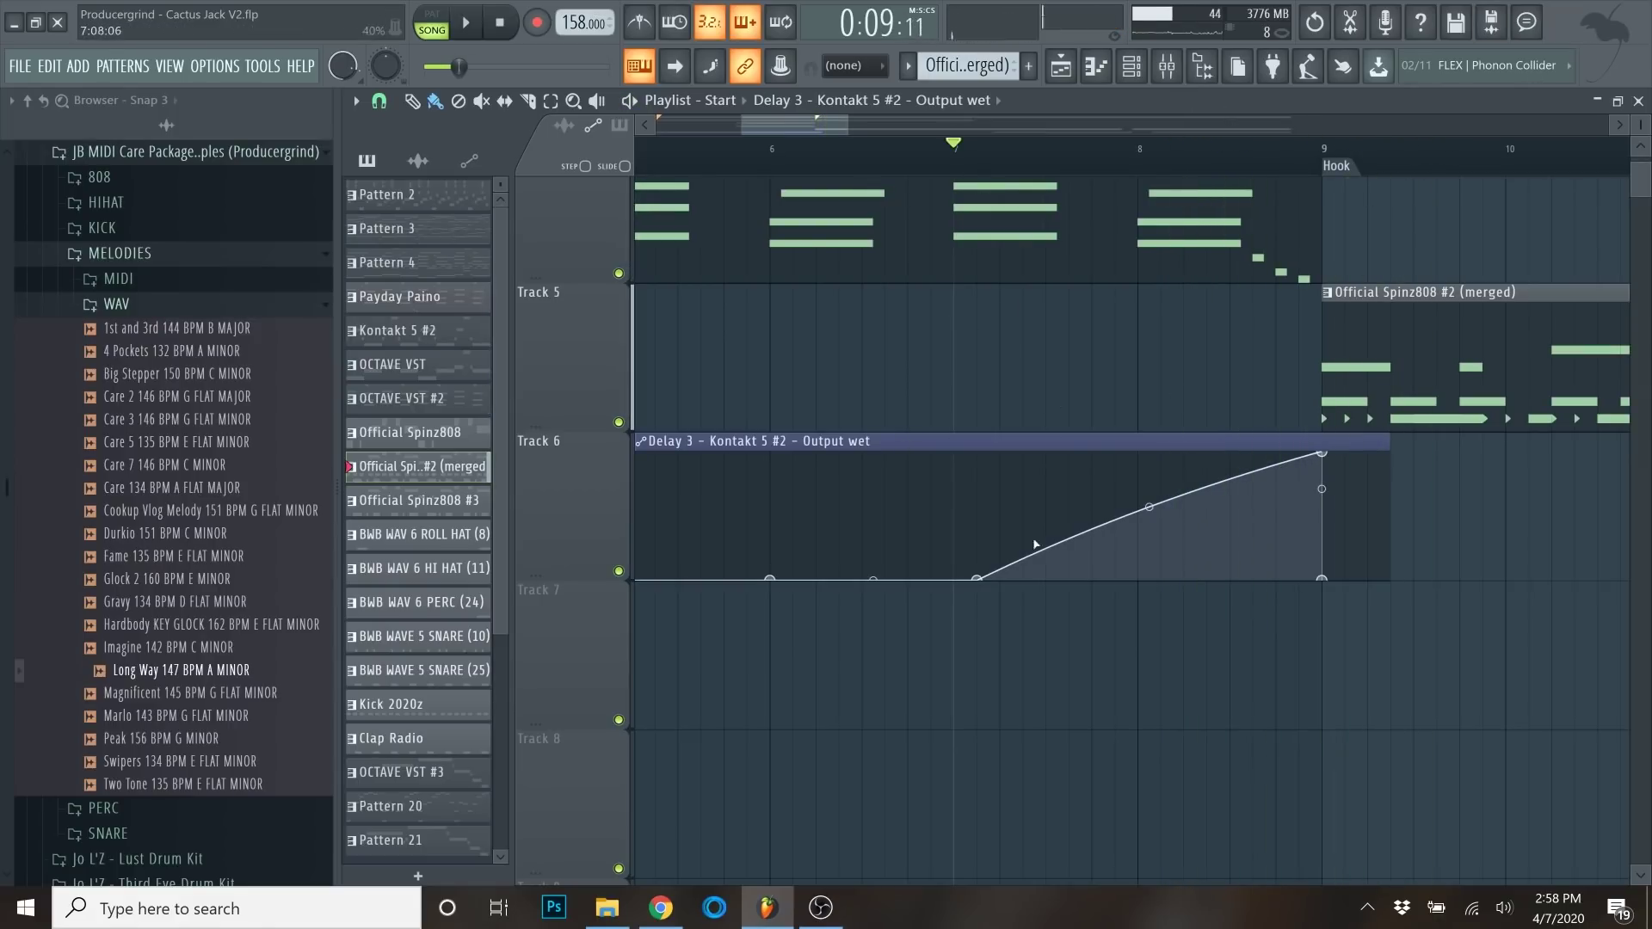
{"action": "left_click_drag", "start_coordinate": [980, 582], "coordinate": [956, 582]}
{"action": "scroll", "coordinate": [964, 592], "scroll_direction": "up", "scroll_amount": 2}
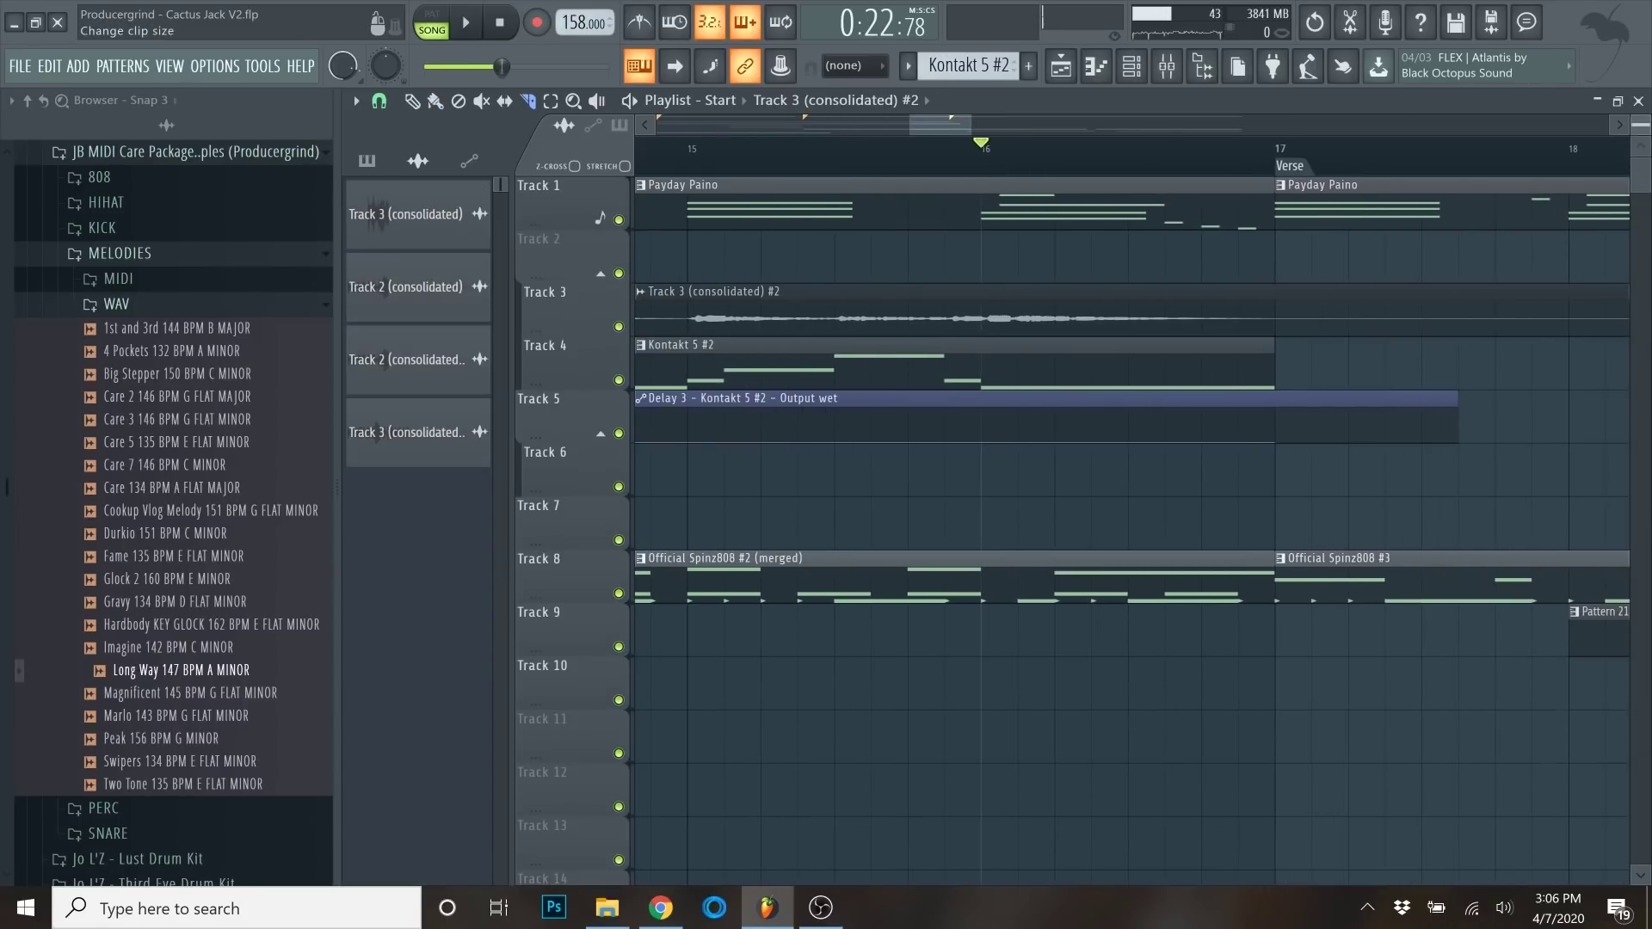
Enlarge the playlist tracks, solo Track 3, and play its consolidated audio clip from bar 16.
{"action": "left_click_drag", "start_coordinate": [1647, 128], "coordinate": [1648, 142]}
{"action": "right_click", "coordinate": [619, 496]}
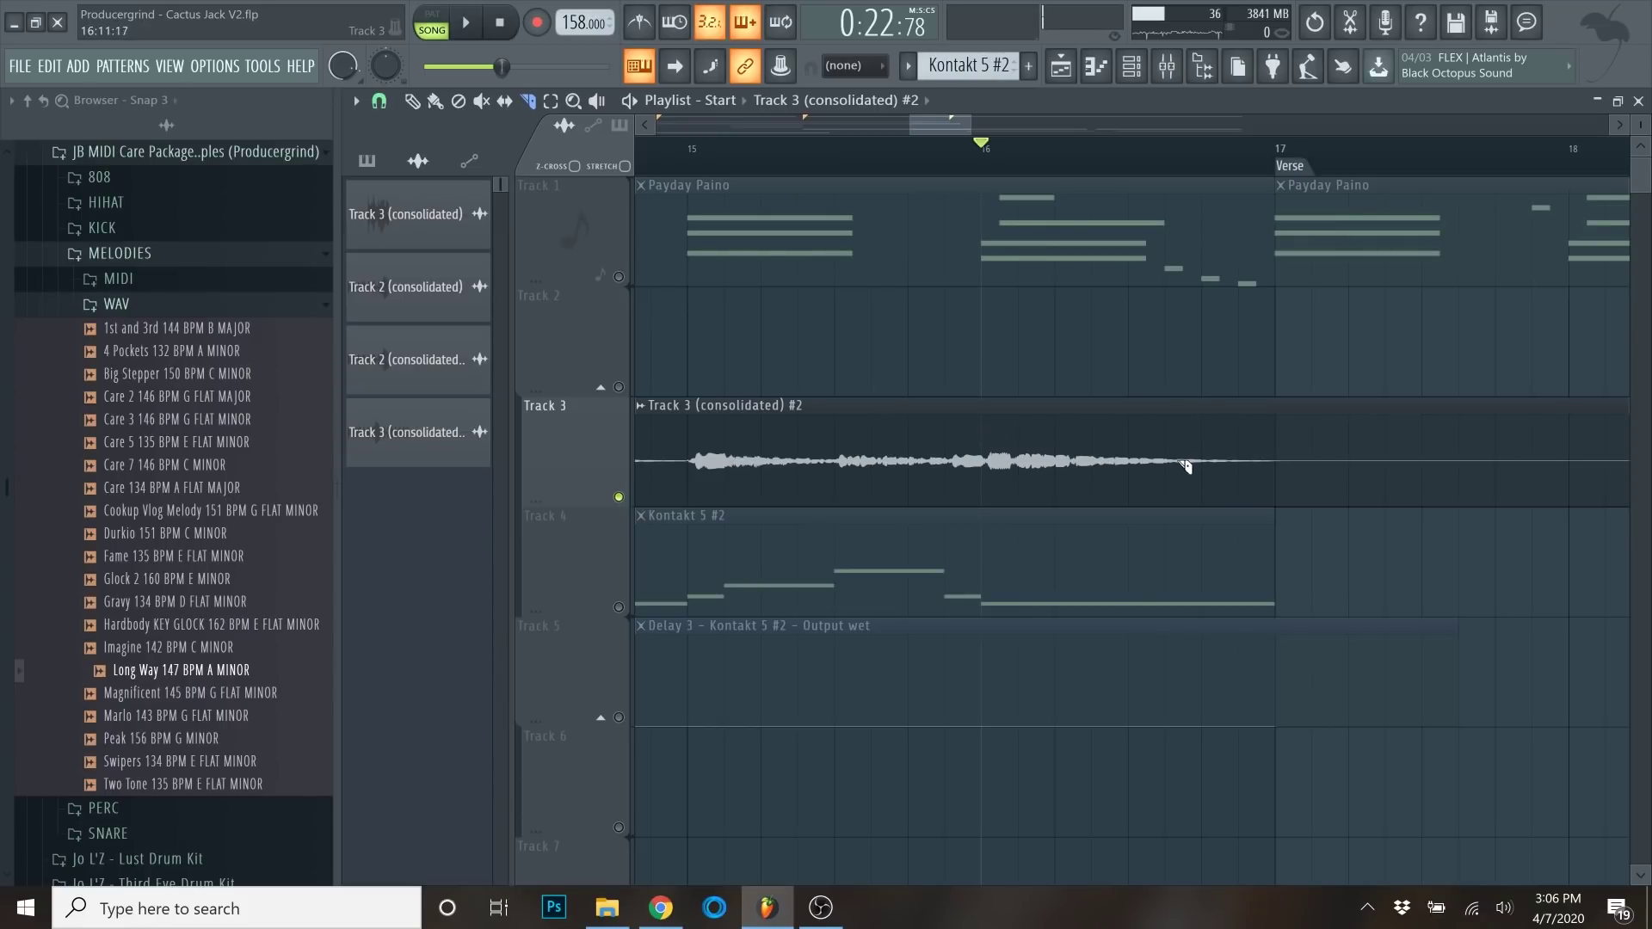
{"action": "key", "text": "space"}
{"action": "key", "text": "space"}
Slice the Track 3 audio clip at bar 16, delete the part before it, and play the remainder.
{"action": "left_click", "coordinate": [990, 460]}
{"action": "right_click", "coordinate": [947, 462]}
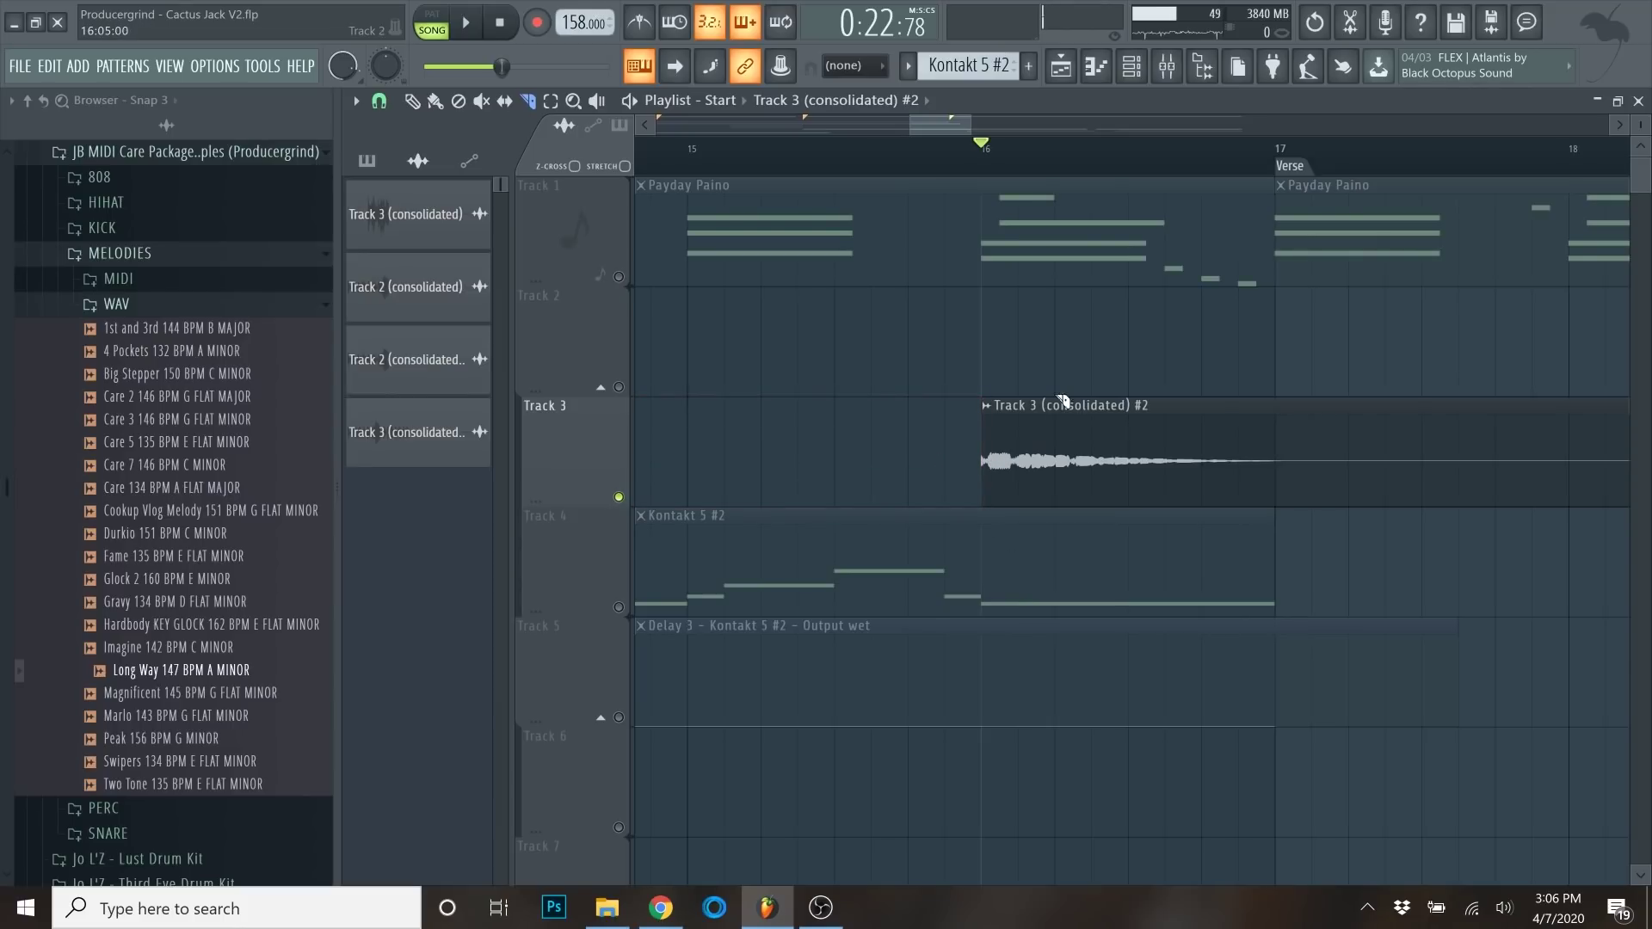
{"action": "key", "text": "space"}
Reduce the Track 3 audio to a short chop repeated four times across the second half of bar 16, clearing the Track 1 and Track 4 melodies there.
{"action": "scroll", "coordinate": [1069, 448], "scroll_direction": "up", "scroll_amount": 3}
{"action": "left_click", "coordinate": [1065, 465]}
{"action": "left_click", "coordinate": [1185, 462], "text": "ctrl"}
{"action": "key", "text": "Delete"}
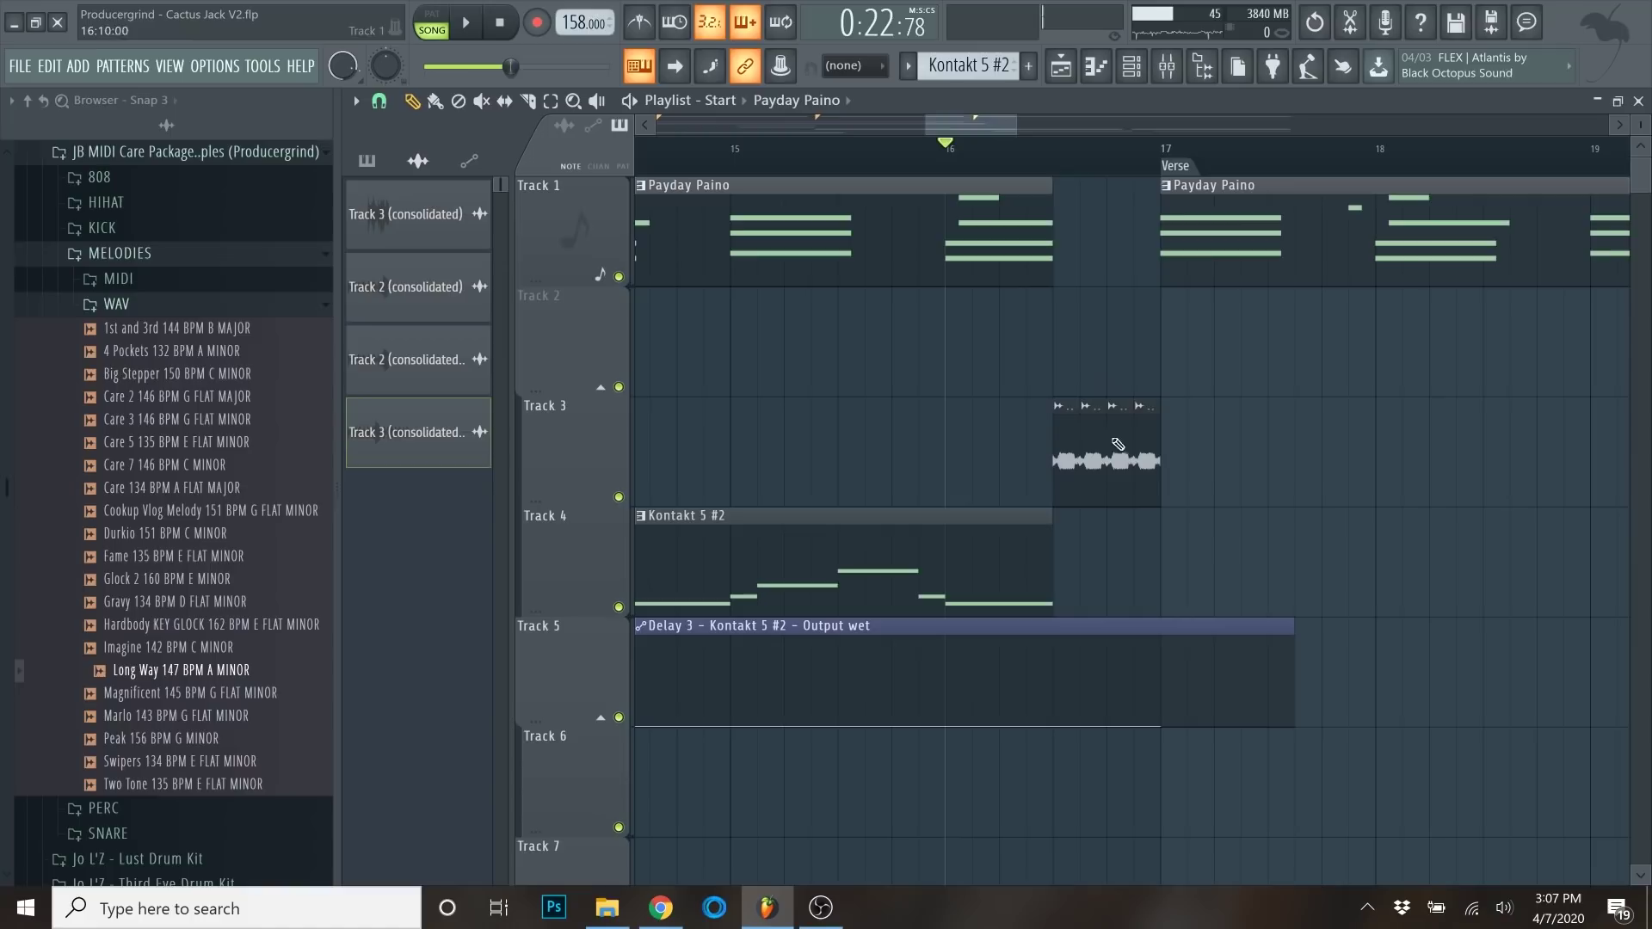
Play the chopped transition from bar 16 towards the verse and stop playback.
{"action": "key", "text": "space"}
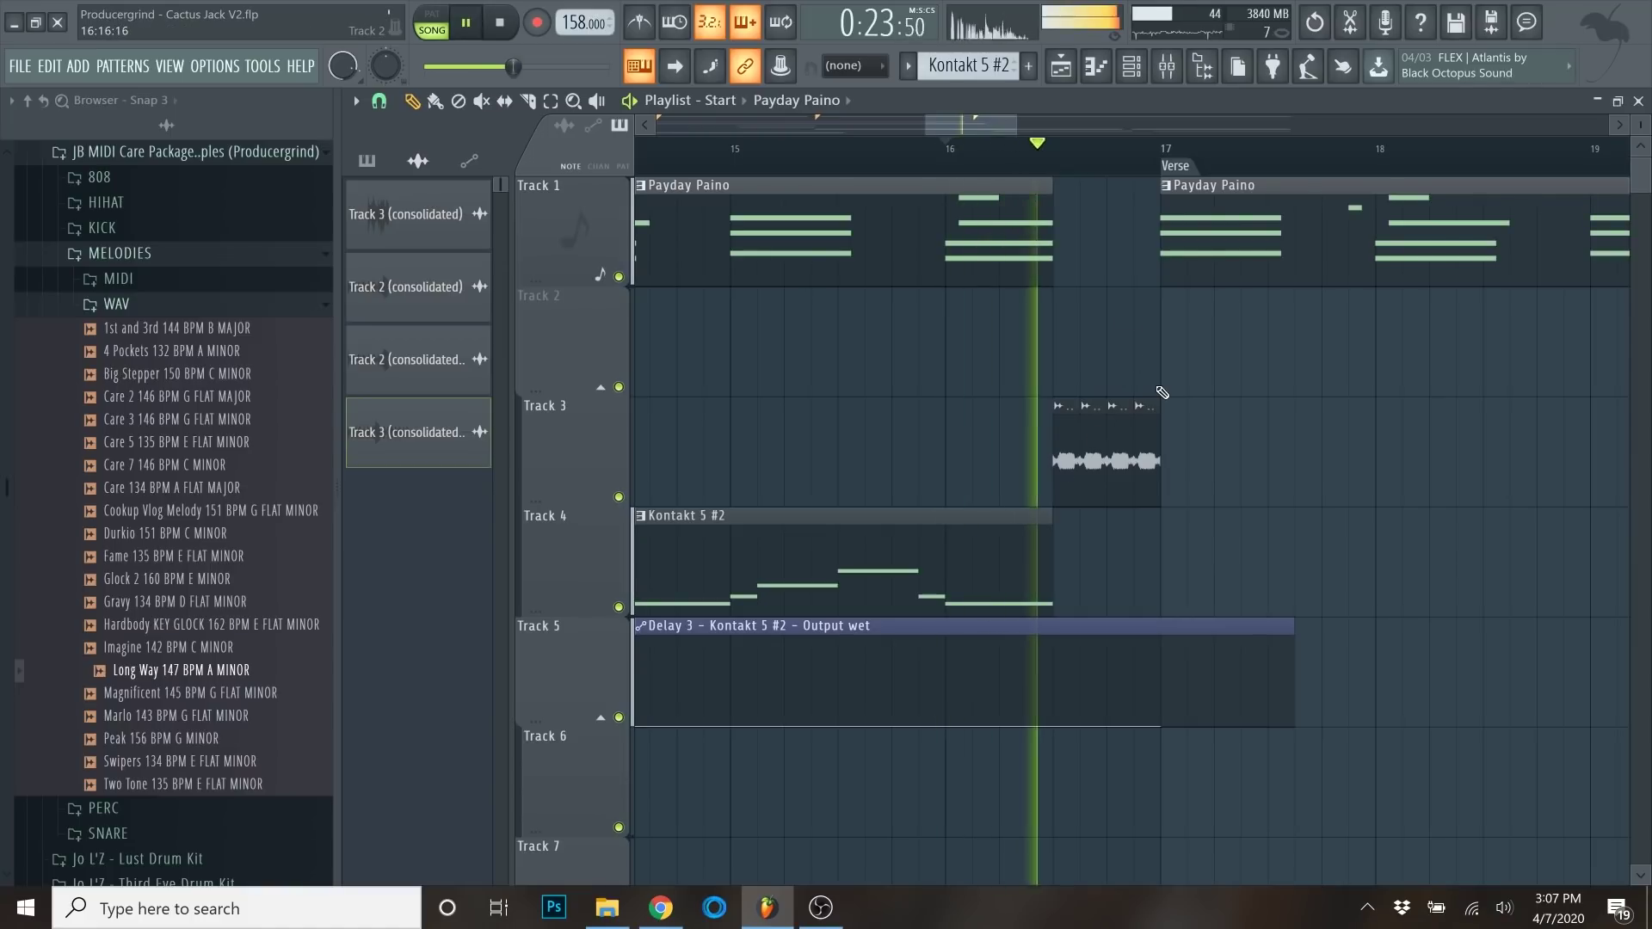
{"action": "scroll", "coordinate": [1146, 518], "scroll_direction": "down", "scroll_amount": 4}
{"action": "key", "text": "space"}
Trim the end of the Official Spinz808 #2 (merged) clip on Track 8 to the middle of bar 16, and play the transition.
{"action": "scroll", "coordinate": [1147, 521], "scroll_direction": "up", "scroll_amount": 2}
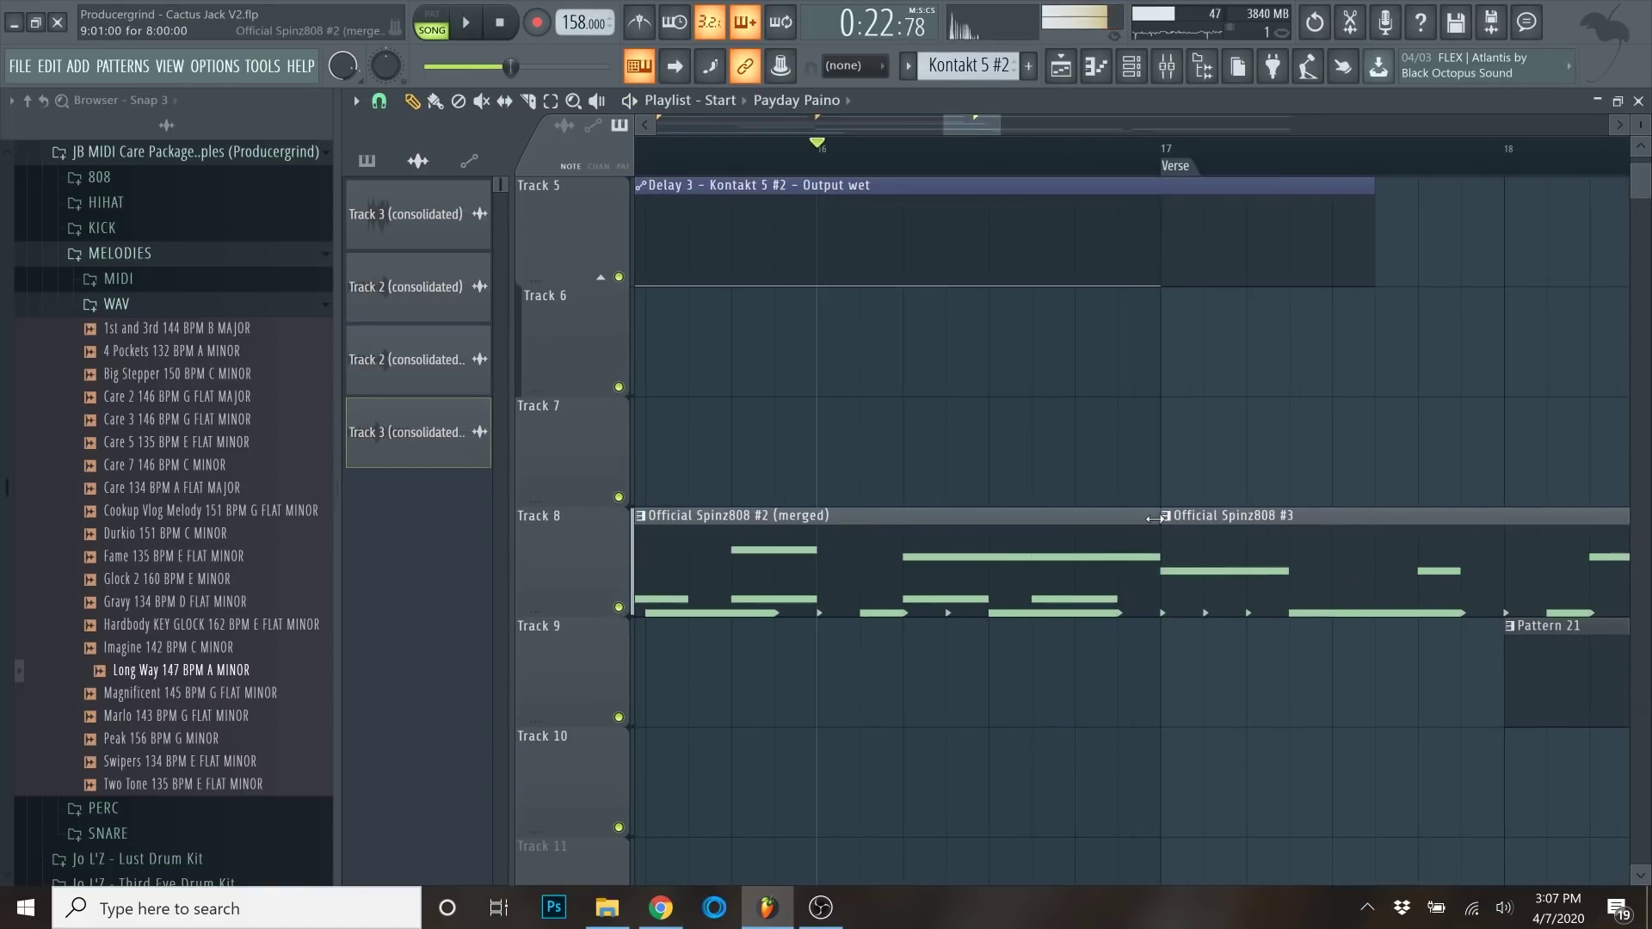
{"action": "left_click_drag", "start_coordinate": [1153, 519], "coordinate": [989, 519]}
{"action": "key", "text": "space"}
{"action": "scroll", "coordinate": [1075, 499], "scroll_direction": "up", "scroll_amount": 4}
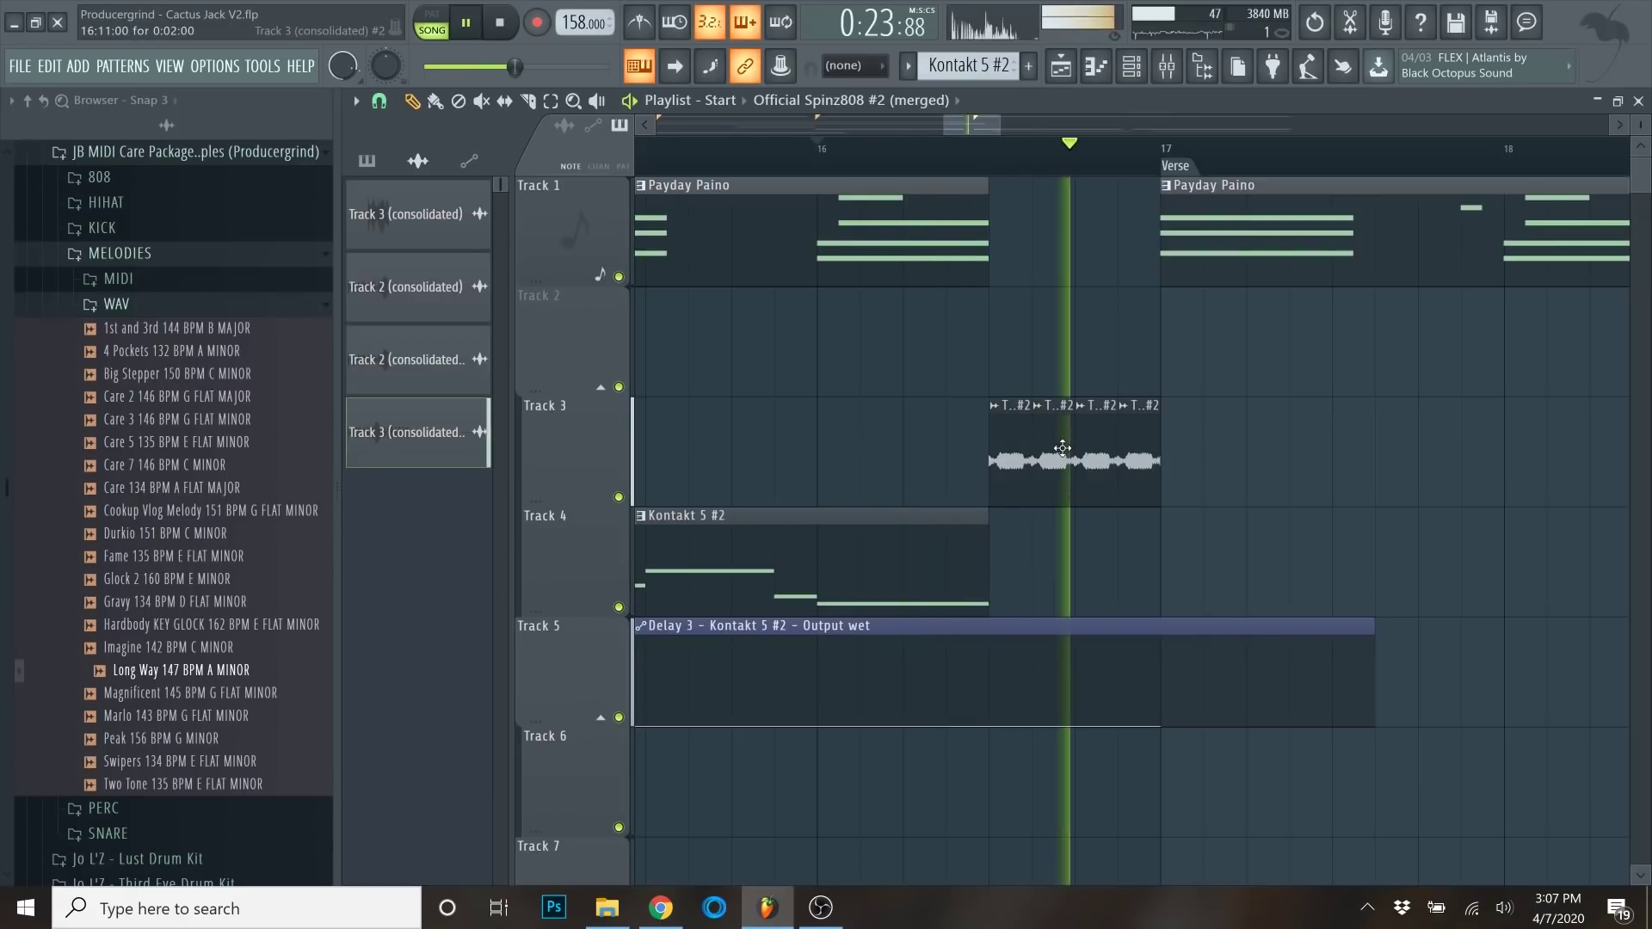
{"action": "key", "text": "space"}
Set the Track 3 (consolidated) #2 clip's declicking mode to Generic (bleeding) and route it to mixer track 6.
{"action": "double_click", "coordinate": [1004, 436]}
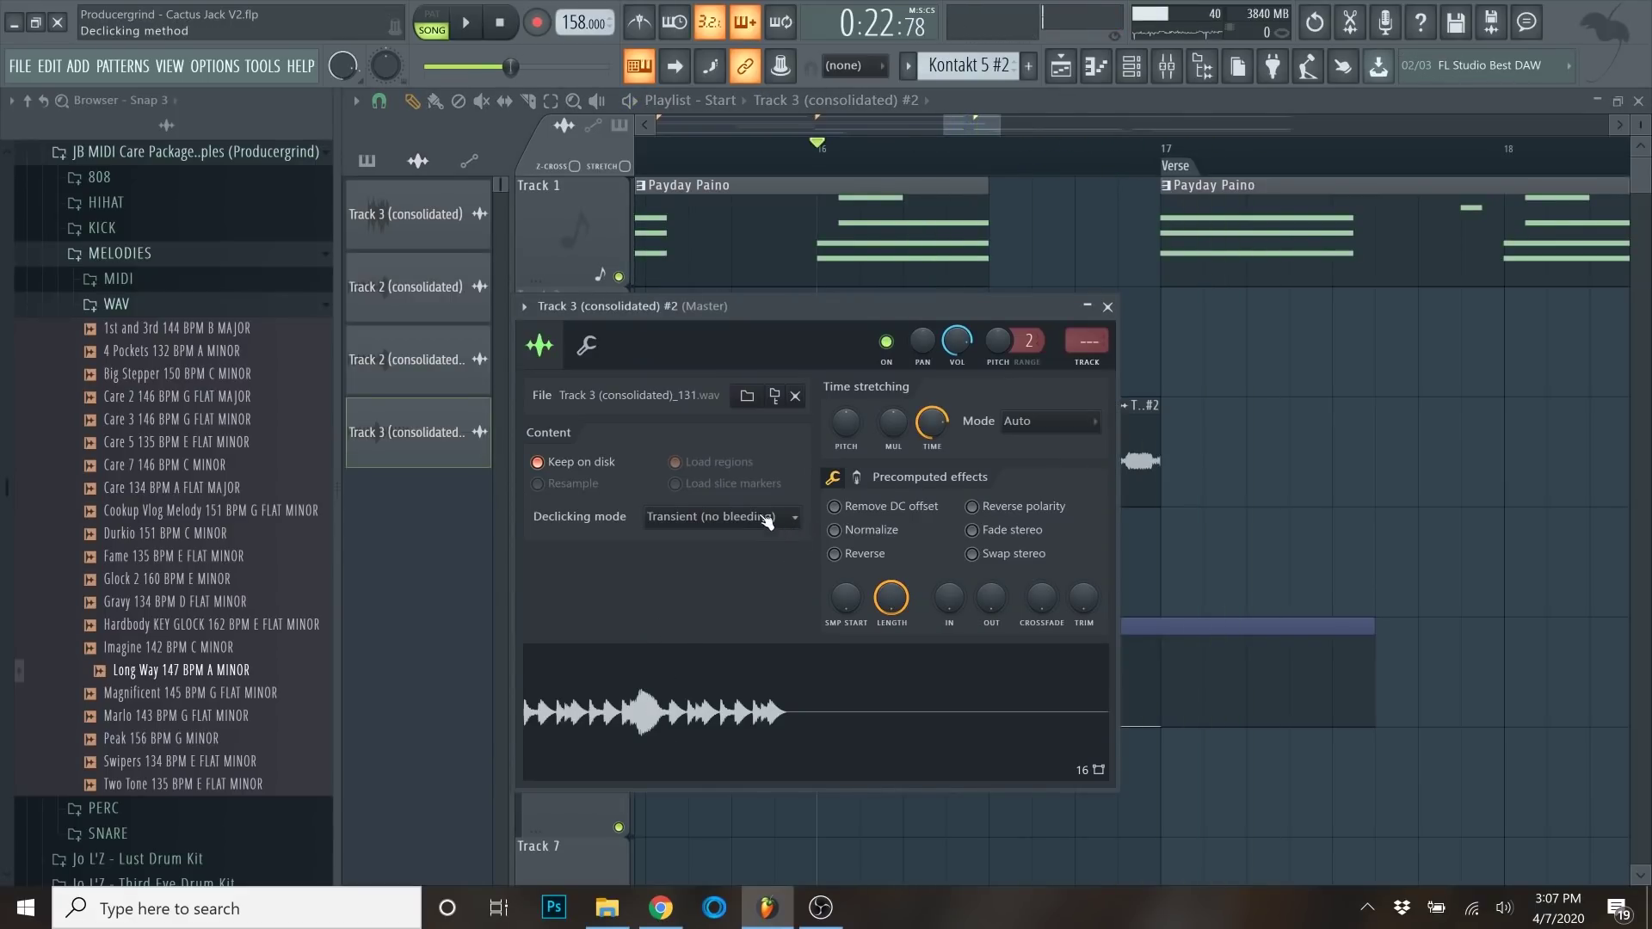
{"action": "left_click", "coordinate": [772, 531]}
{"action": "left_click", "coordinate": [706, 603]}
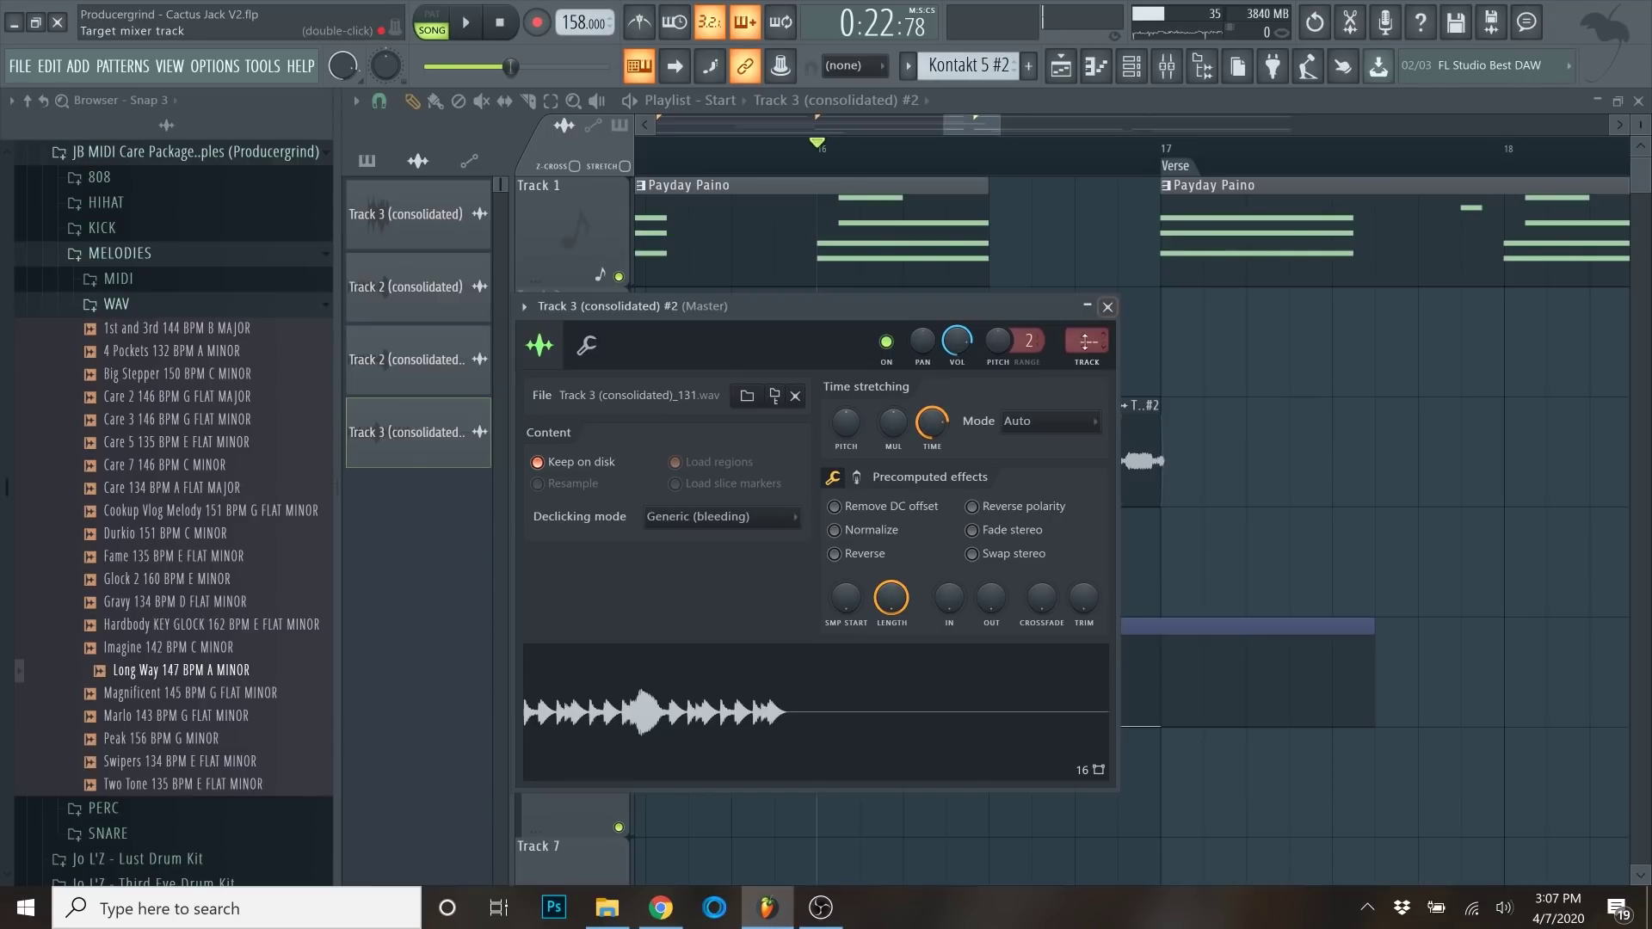
{"action": "left_click", "coordinate": [1089, 361]}
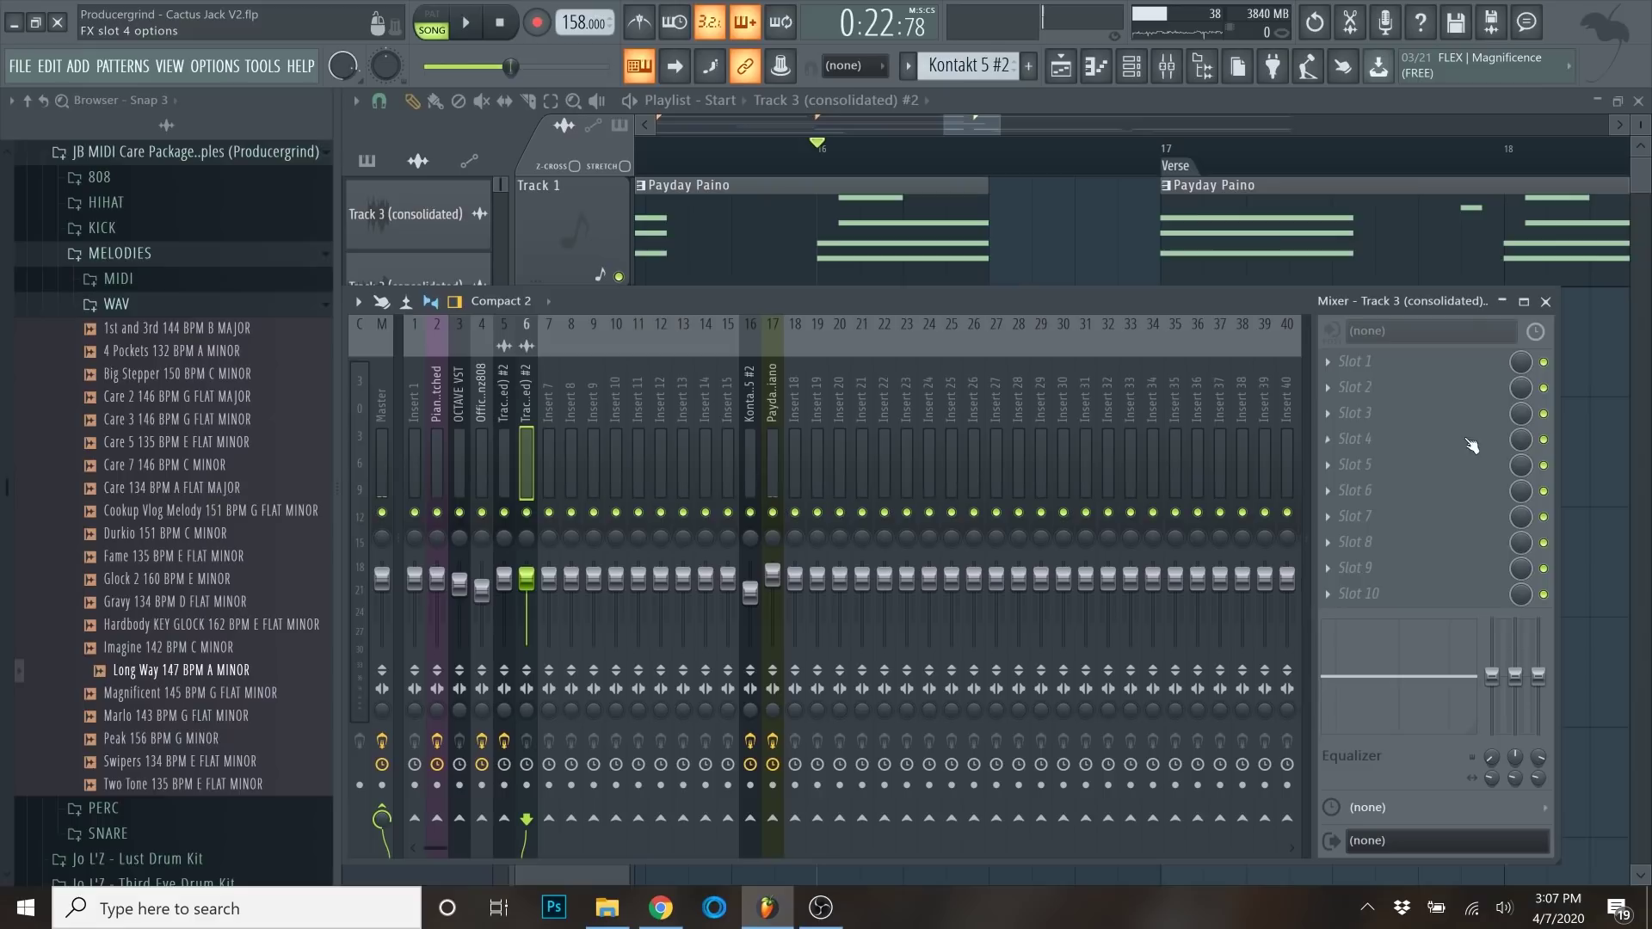
Load Fruity Delay 3 into slot 1 of mixer track 6, play from bar 16, shorten the delay time, raise offset and tone, and lower the wet level.
{"action": "left_click", "coordinate": [1347, 378]}
{"action": "left_click", "coordinate": [416, 415]}
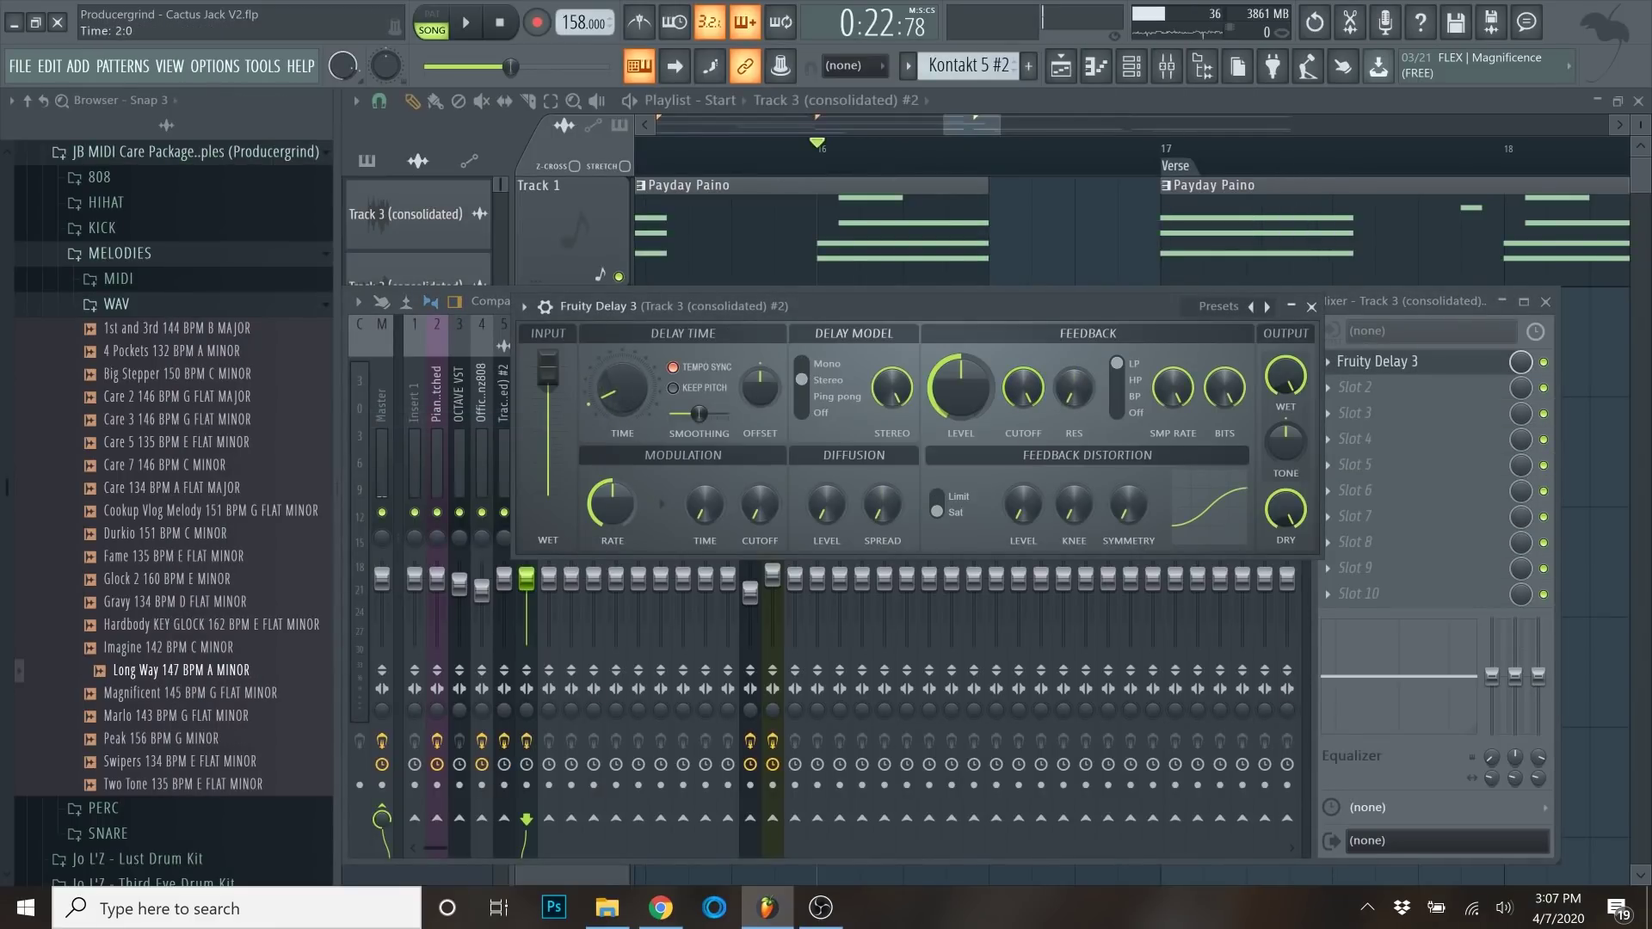
{"action": "key", "text": "space"}
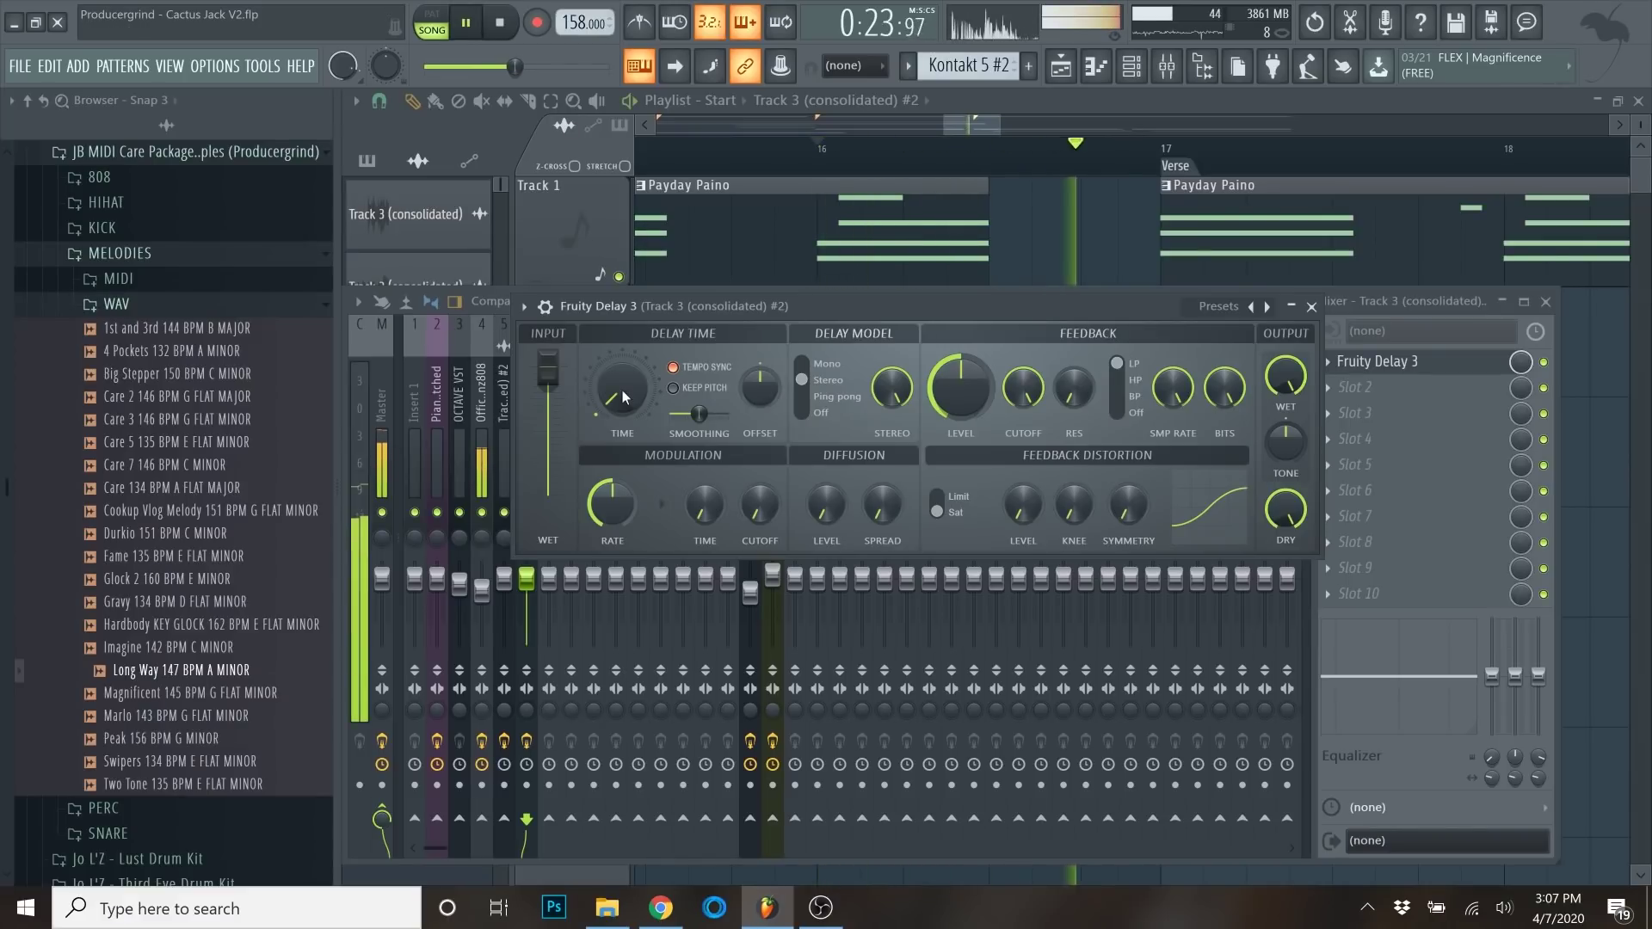
{"action": "key", "text": "space"}
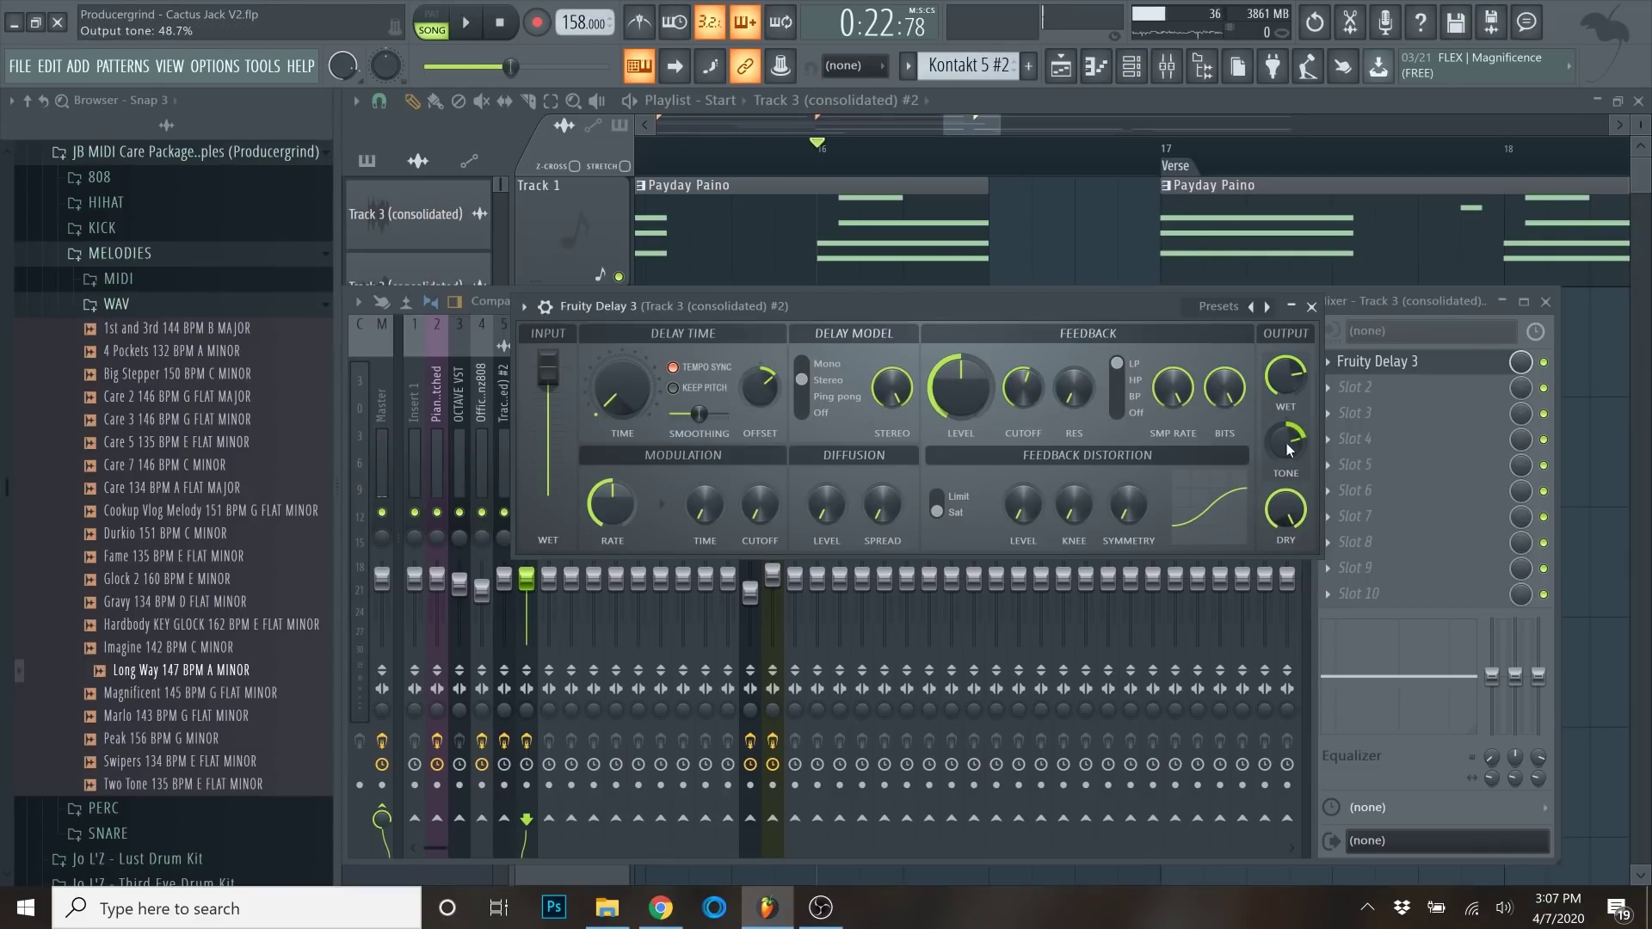
Play the transition through Fruity Delay 3, close the plugin window and stop playback.
{"action": "key", "text": "space"}
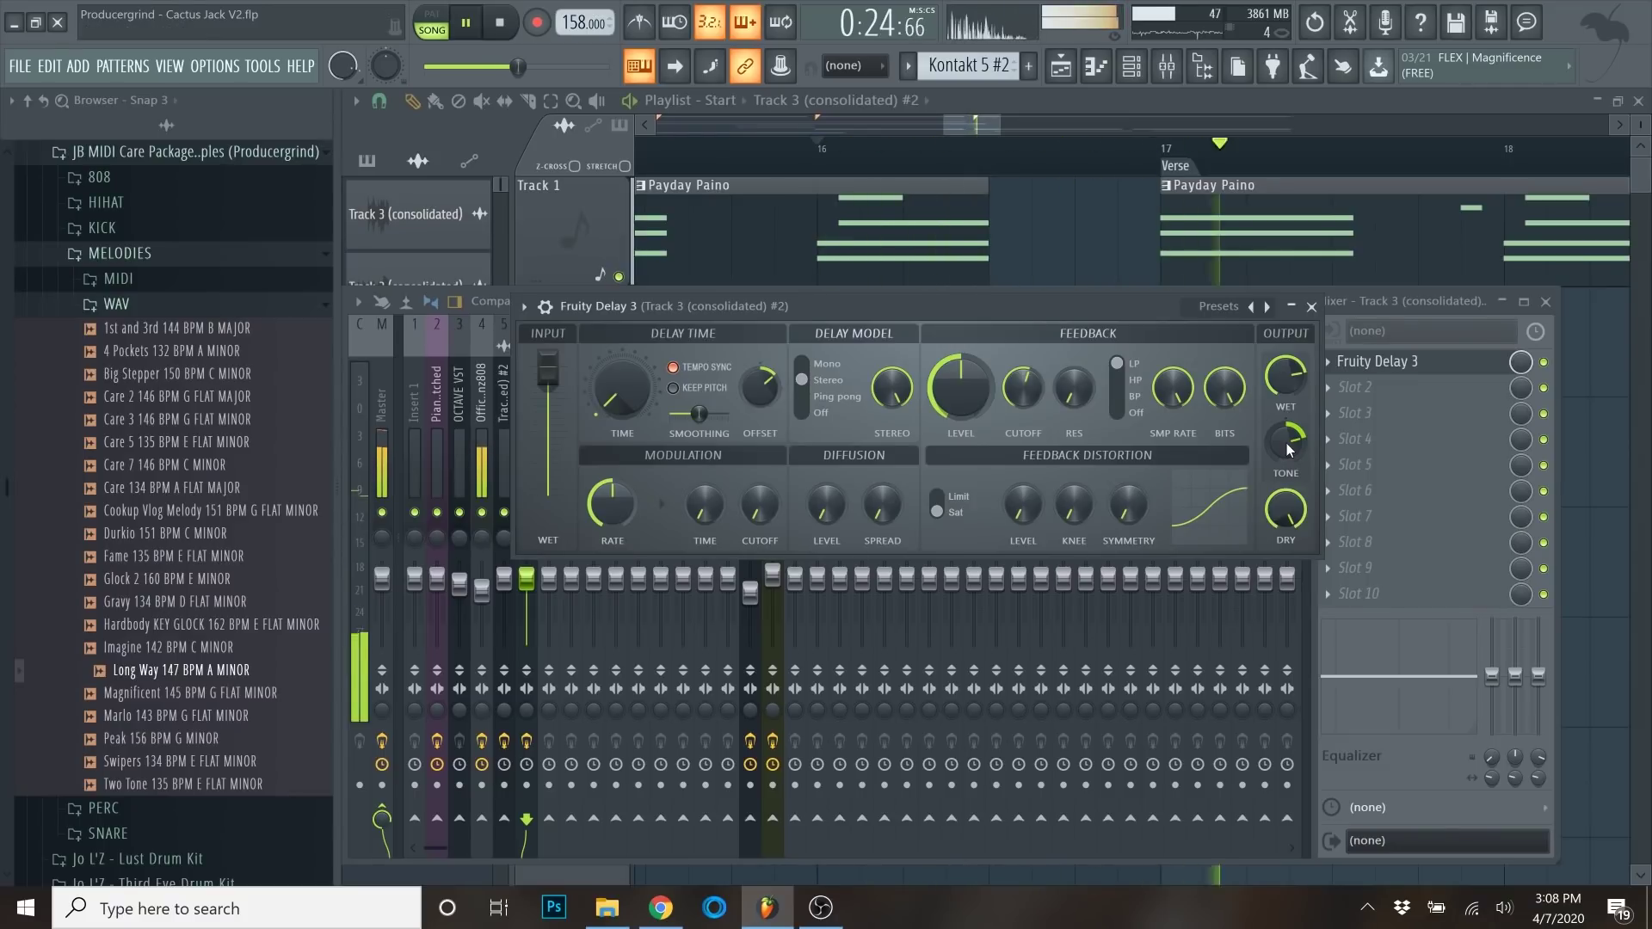
{"action": "left_click", "coordinate": [1311, 307]}
{"action": "key", "text": "space"}
Load Fruity Flanger into slot 2 of mixer track 6 and play the transition through it.
{"action": "left_click", "coordinate": [1328, 388]}
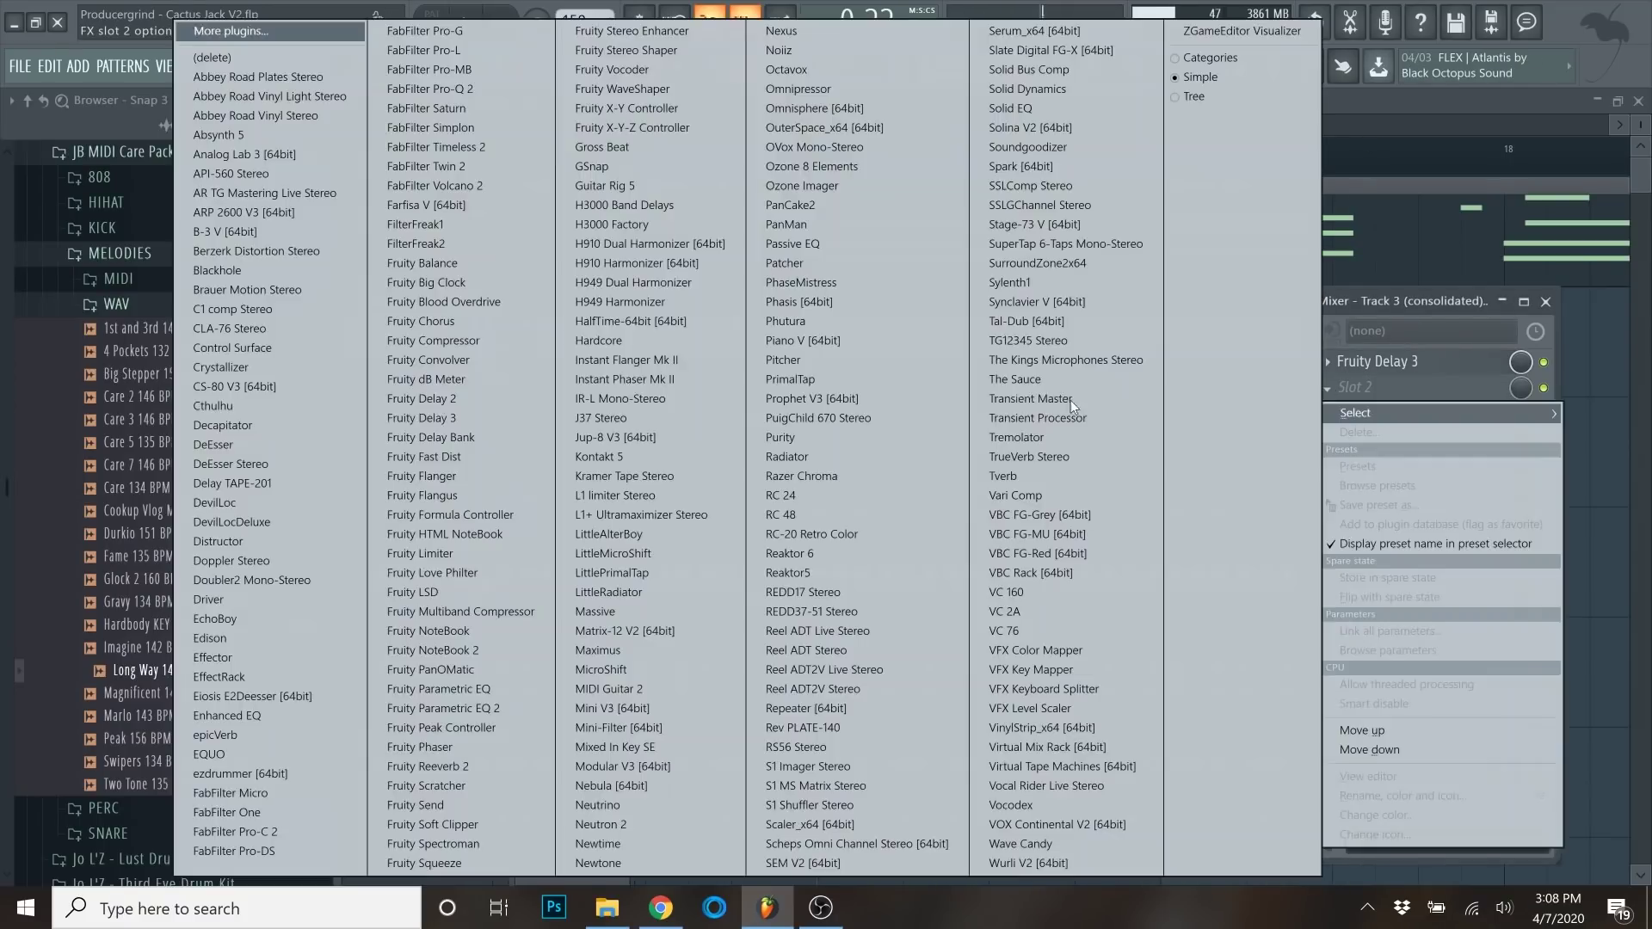
{"action": "left_click", "coordinate": [448, 477]}
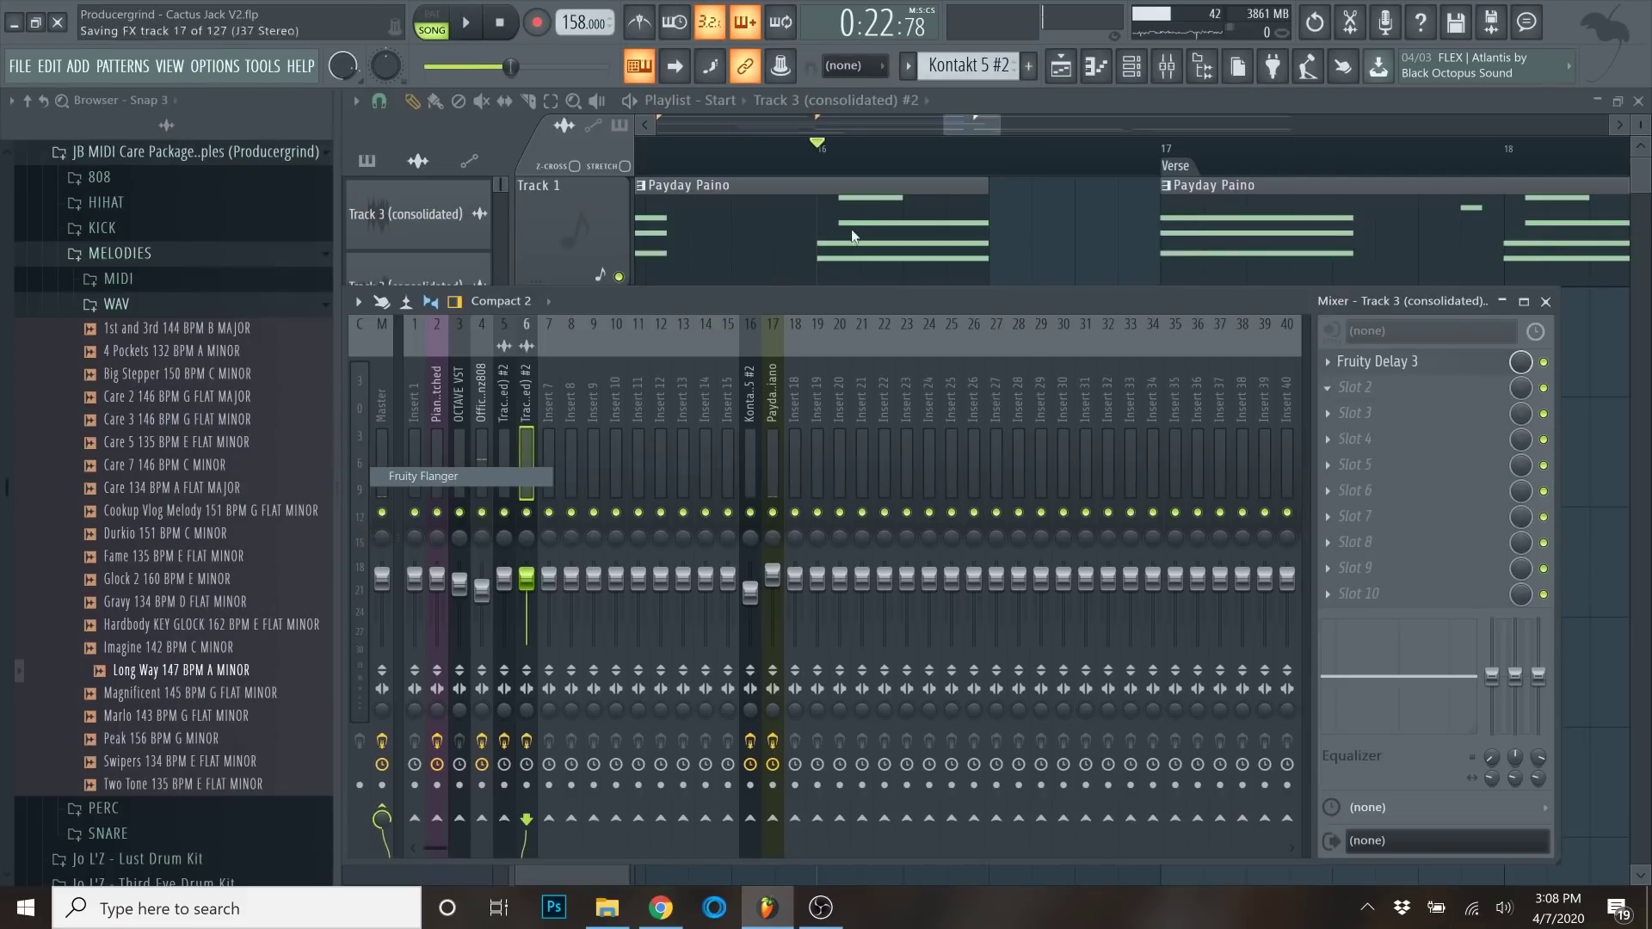
{"action": "key", "text": "space"}
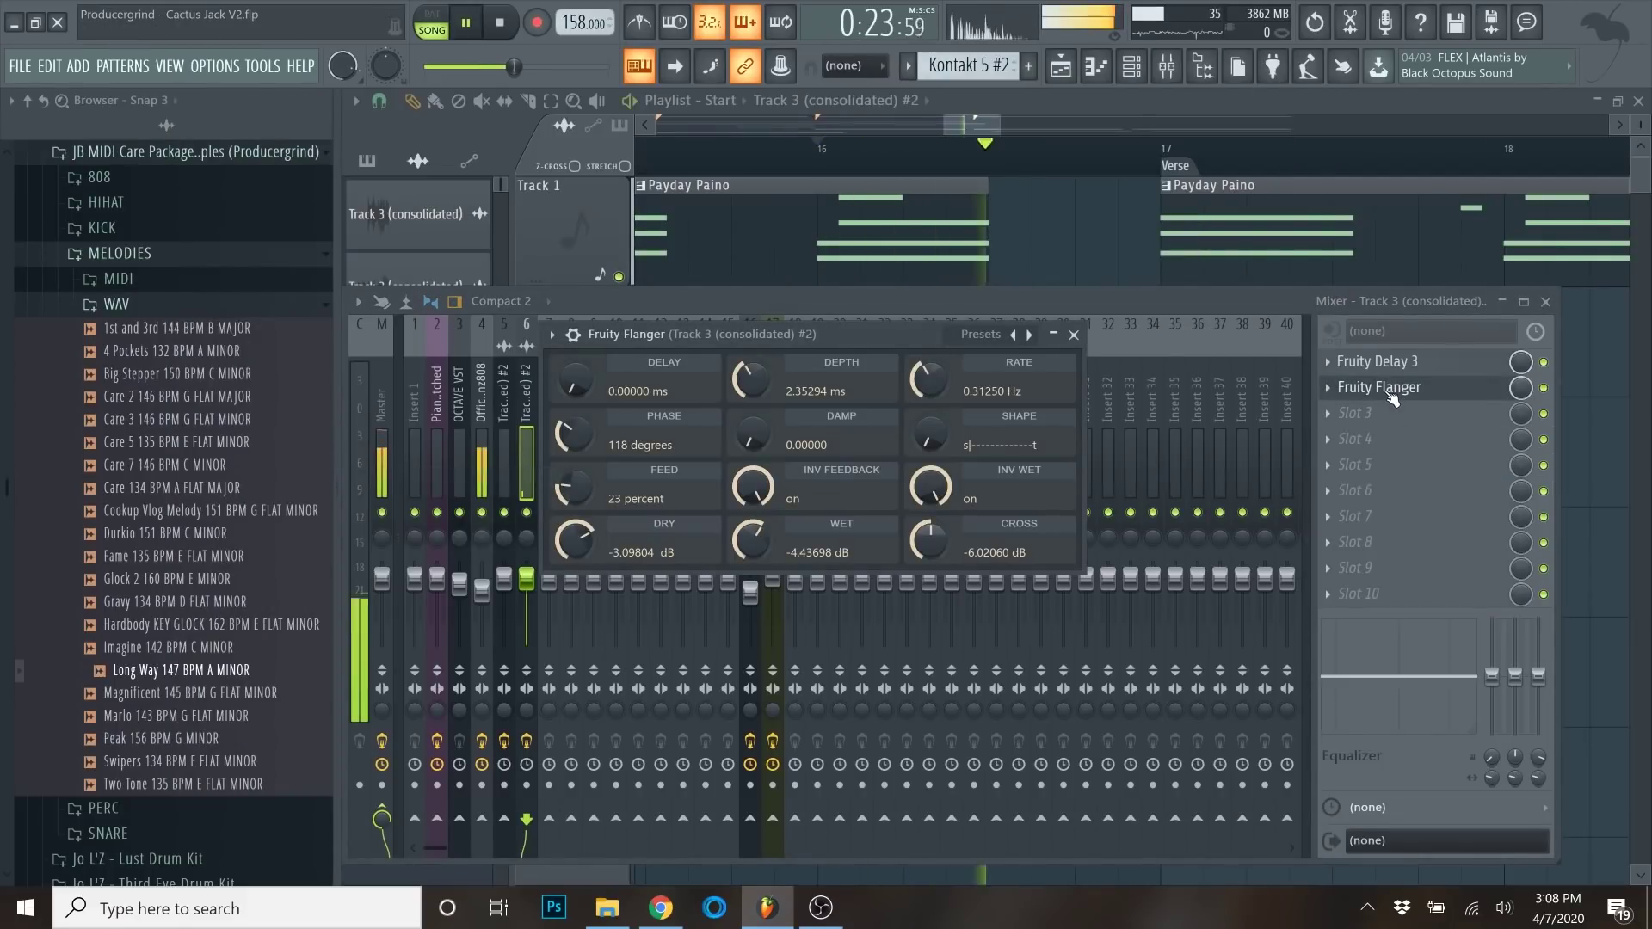
{"action": "key", "text": "space"}
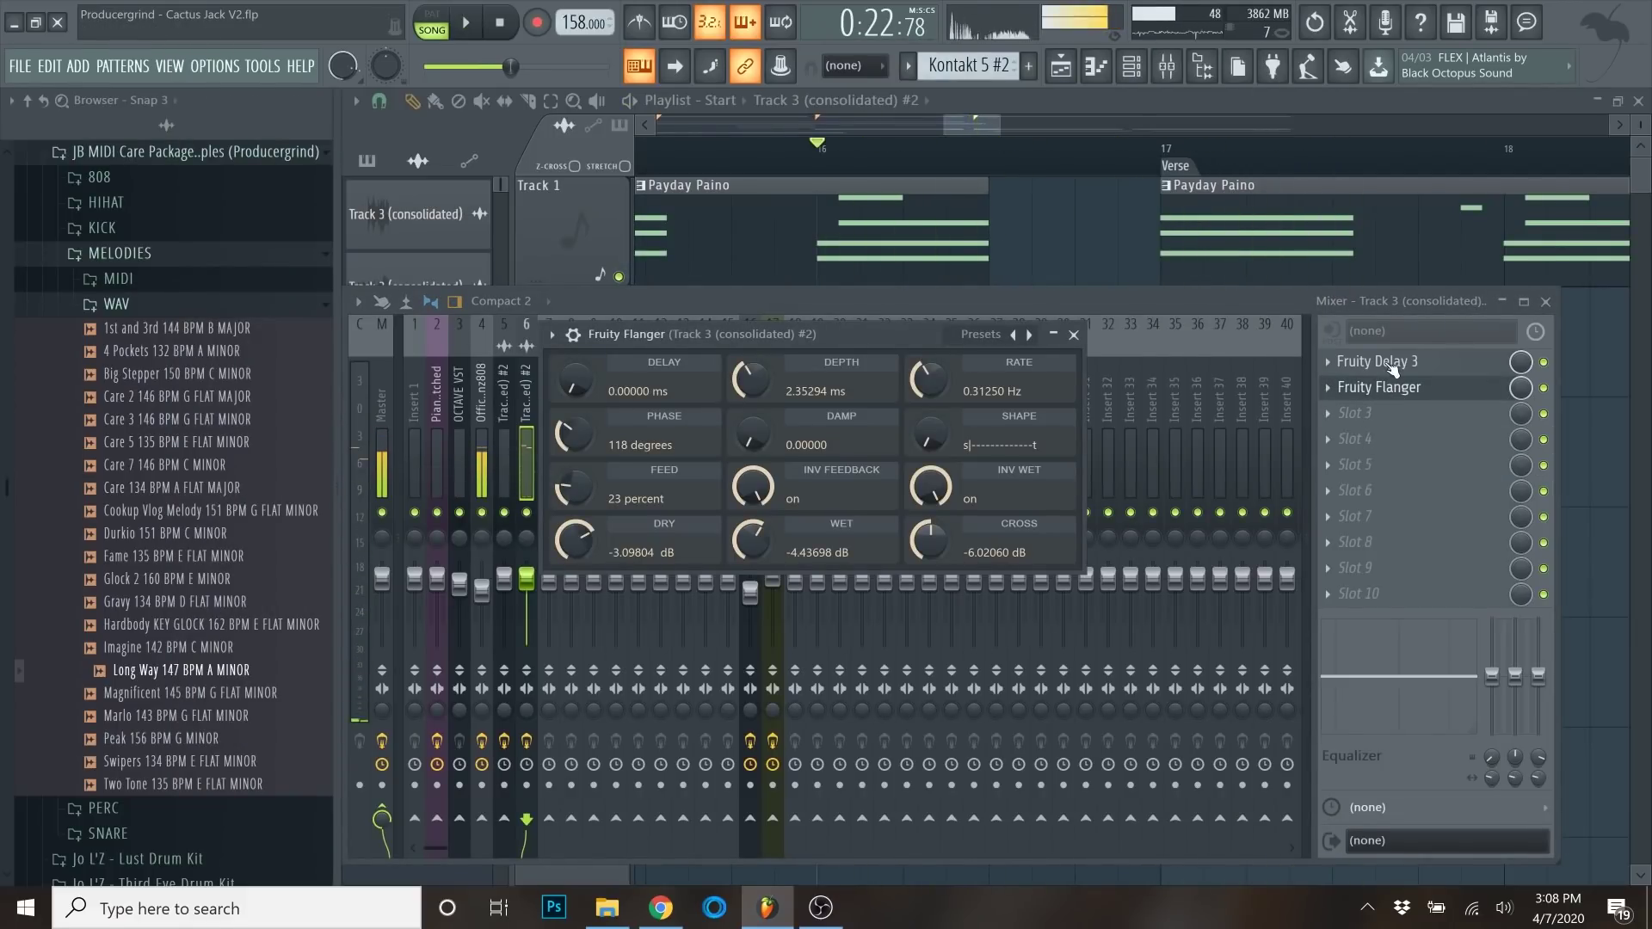
Try bypassing Fruity Delay 3 and swapping its order with Fruity Flanger, then return it to slot 1.
{"action": "scroll", "coordinate": [1392, 368], "scroll_direction": "down", "scroll_amount": 1}
{"action": "key", "text": "space"}
{"action": "left_click", "coordinate": [1544, 388]}
{"action": "key", "text": "space"}
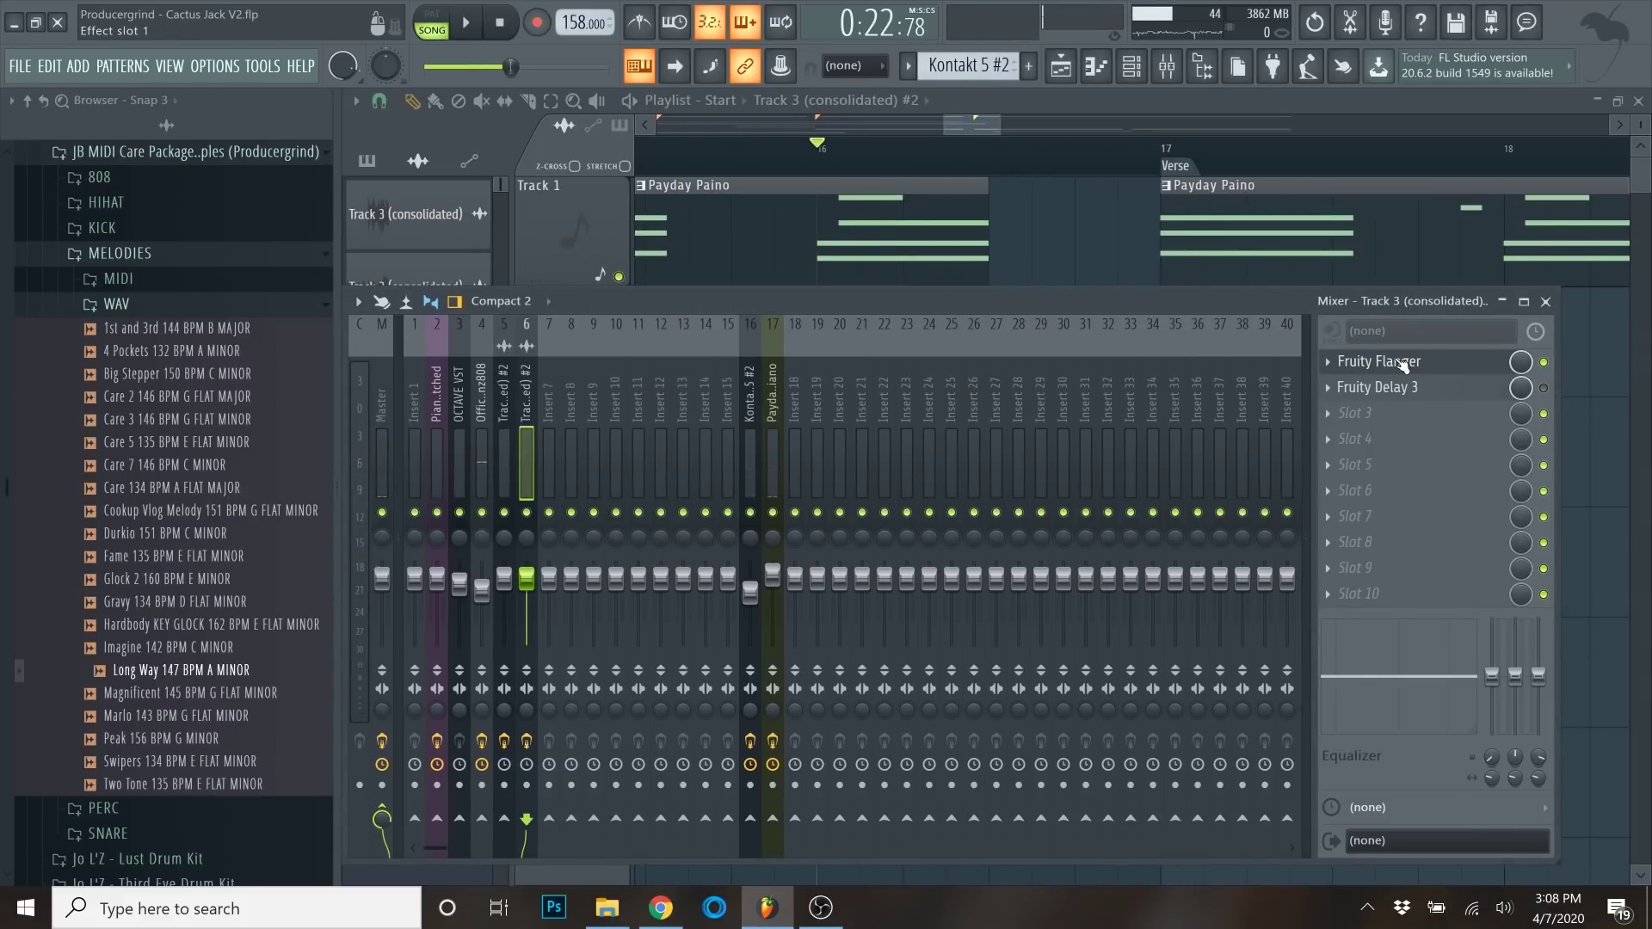
{"action": "scroll", "coordinate": [1414, 370], "scroll_direction": "down", "scroll_amount": 1}
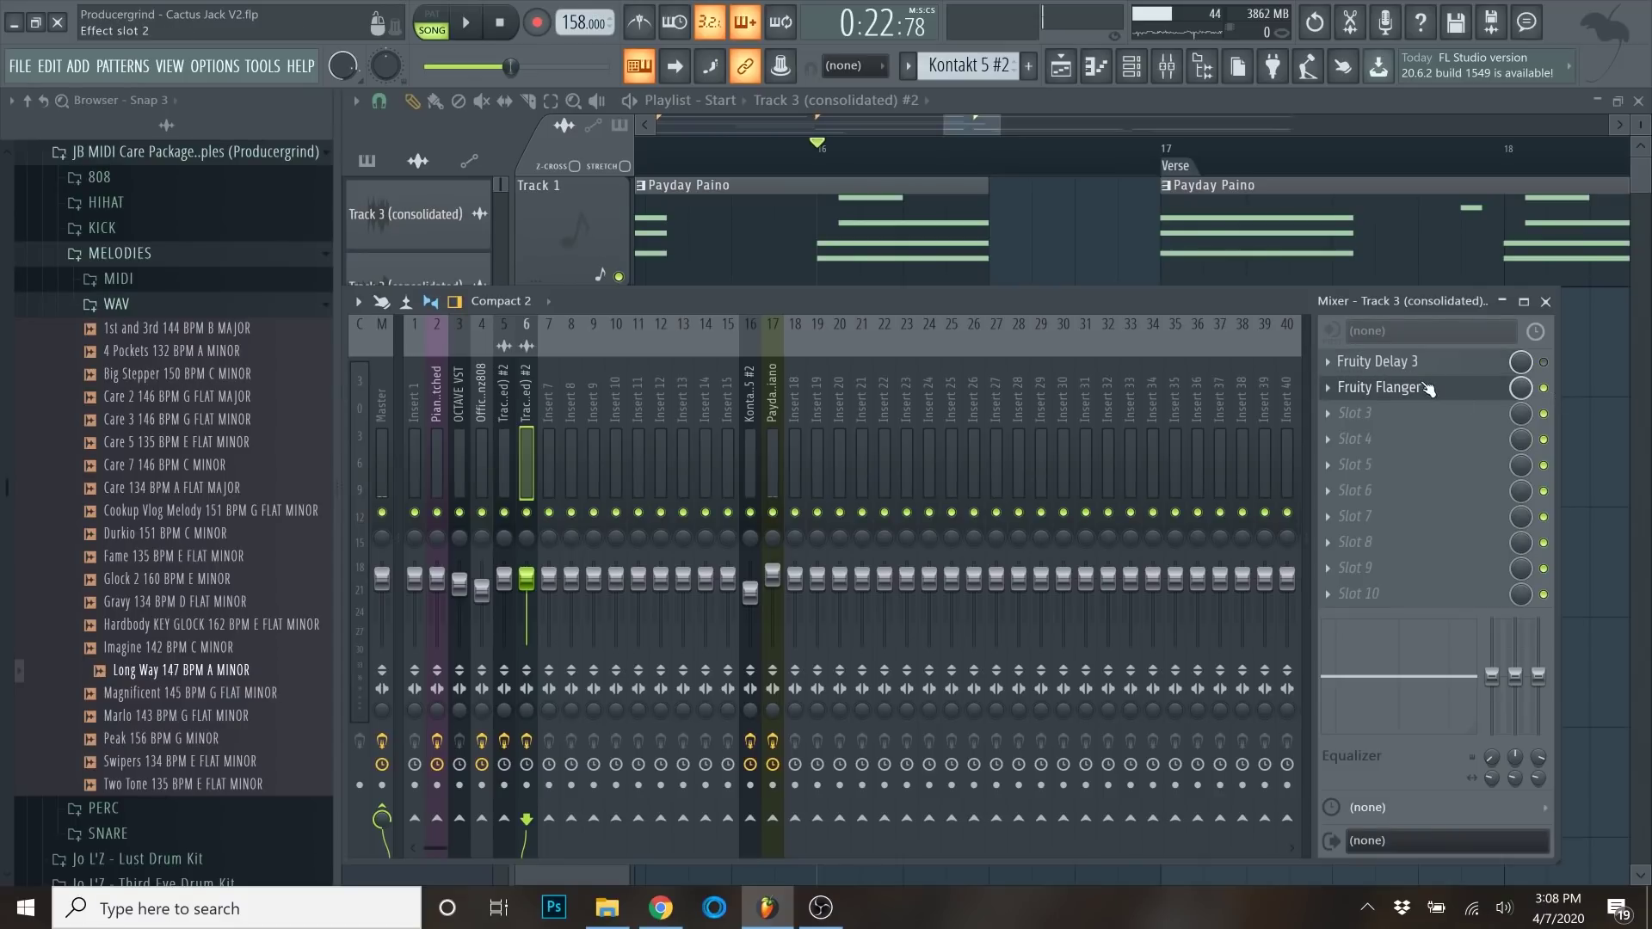
{"action": "scroll", "coordinate": [1408, 368], "scroll_direction": "down", "scroll_amount": 1}
{"action": "scroll", "coordinate": [1408, 369], "scroll_direction": "down", "scroll_amount": 1}
Load epicVerb into slot 3 of mixer track 6 and move it above Fruity Flanger to slot 2.
{"action": "left_click", "coordinate": [1332, 406]}
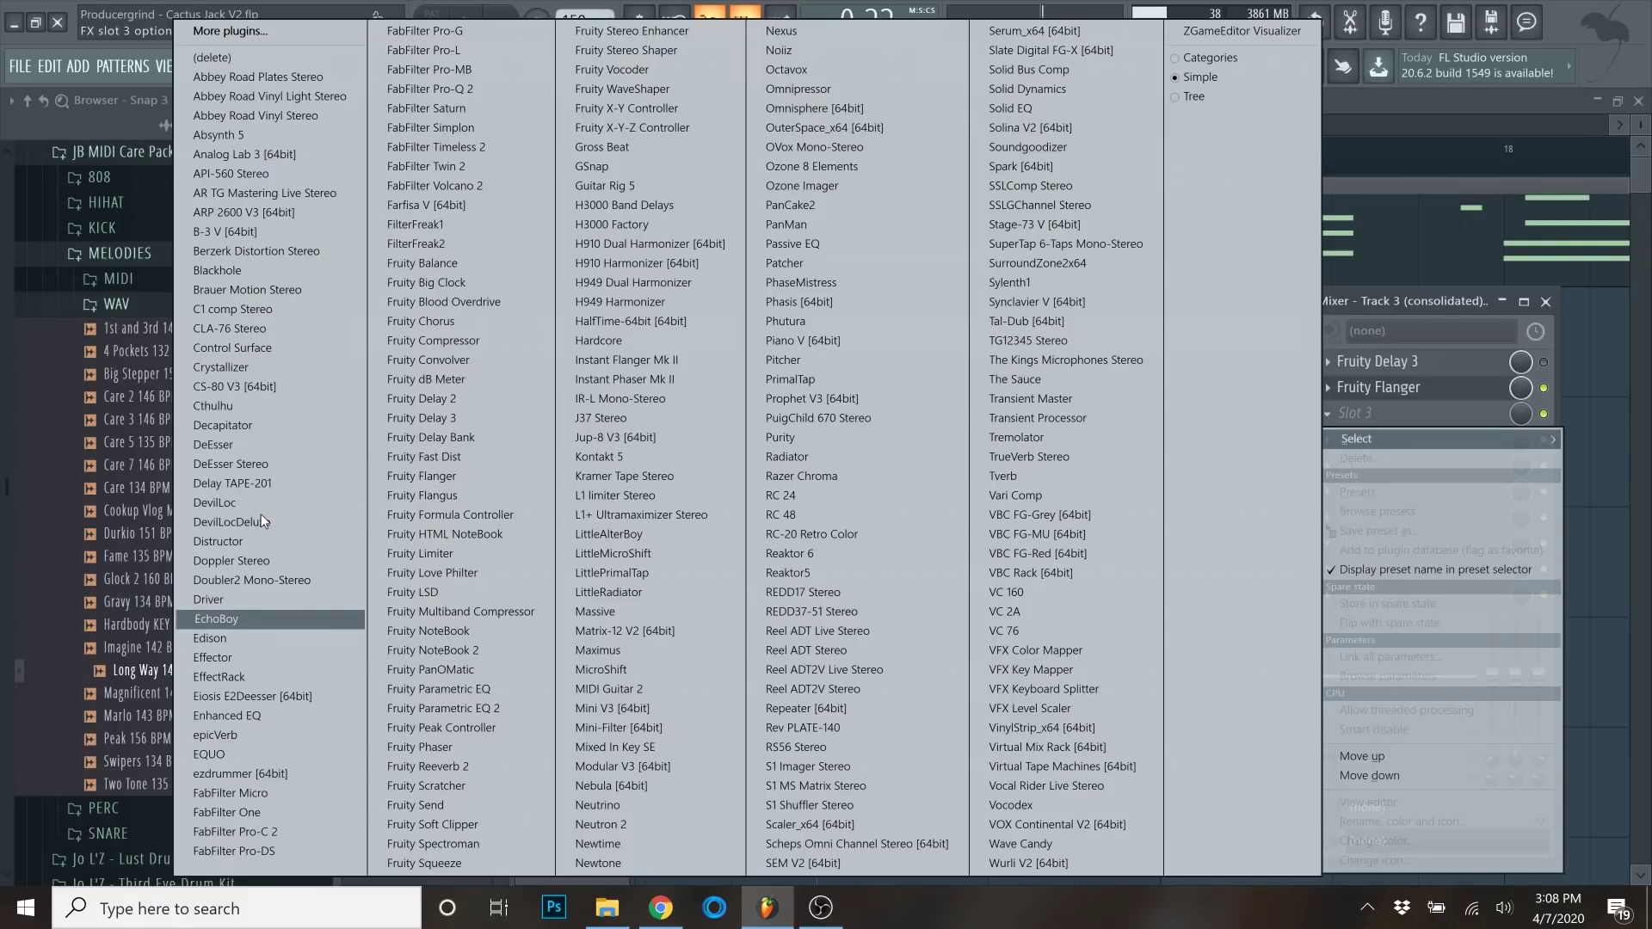
{"action": "left_click", "coordinate": [258, 734]}
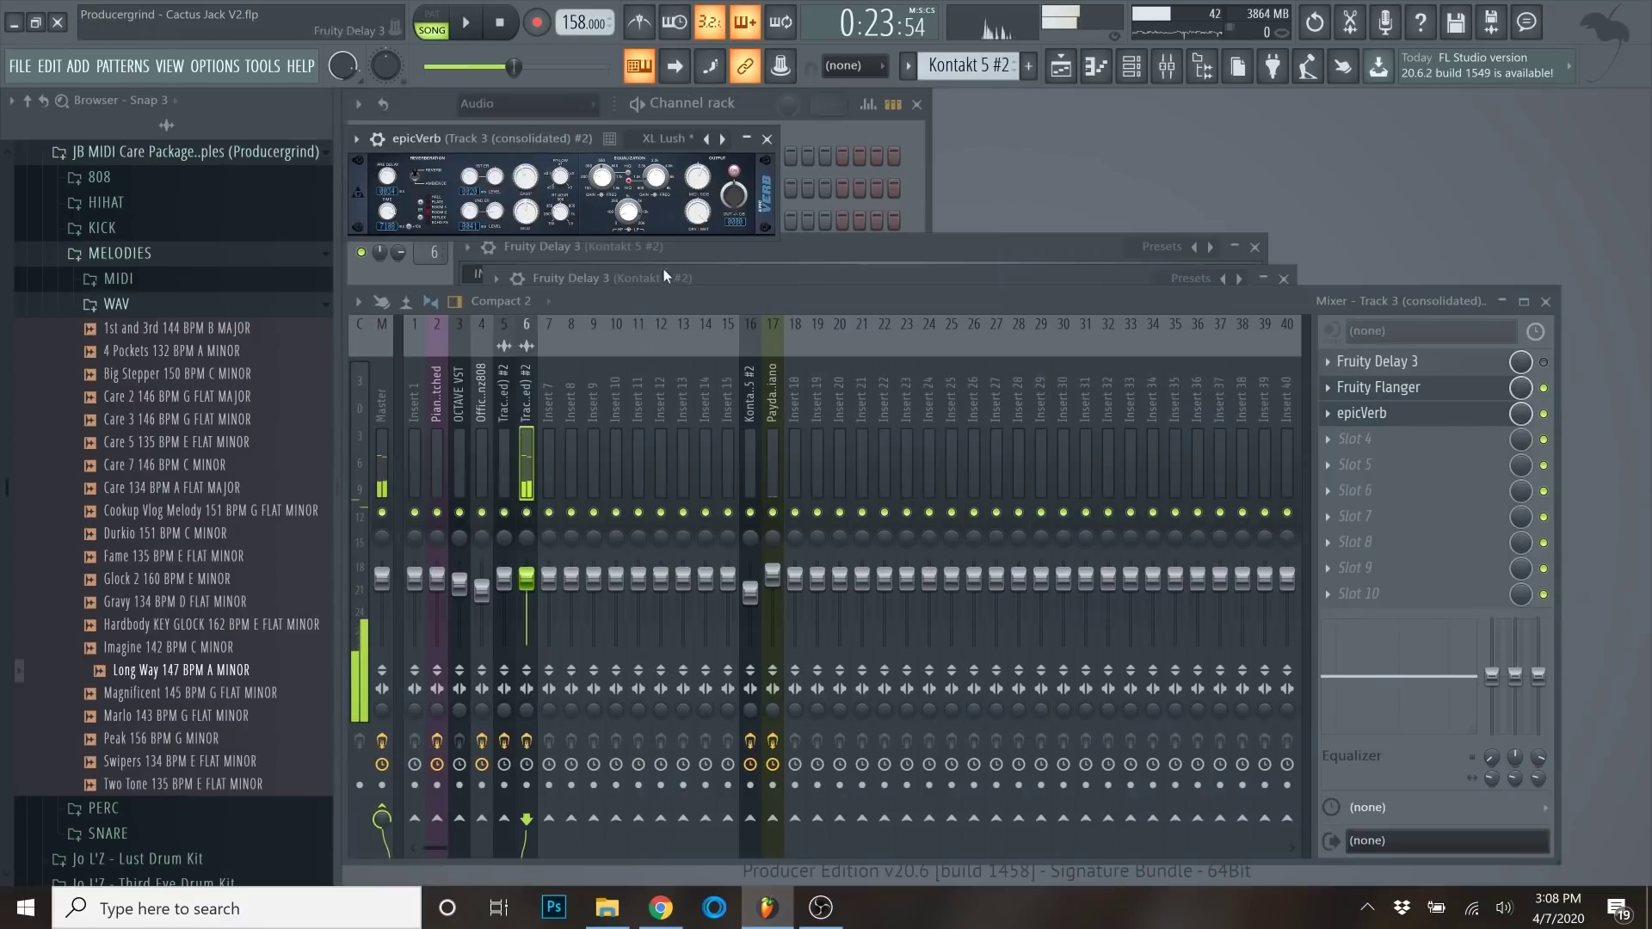
{"action": "left_click_drag", "start_coordinate": [698, 212], "coordinate": [698, 247]}
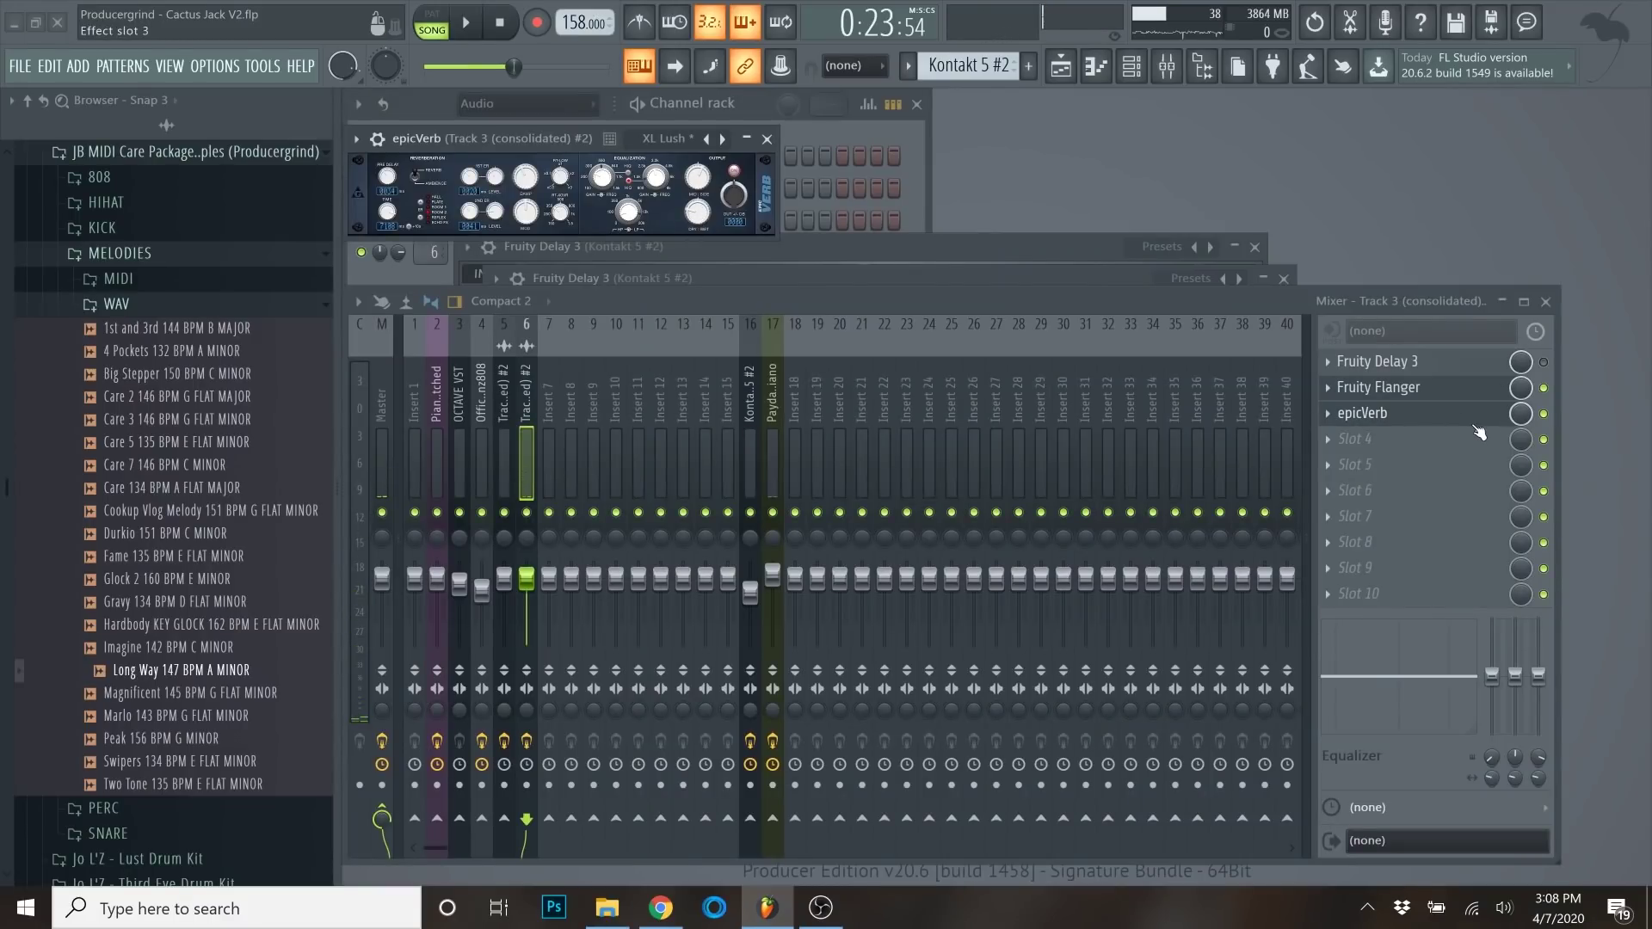
{"action": "left_click_drag", "start_coordinate": [1479, 433], "coordinate": [1479, 396]}
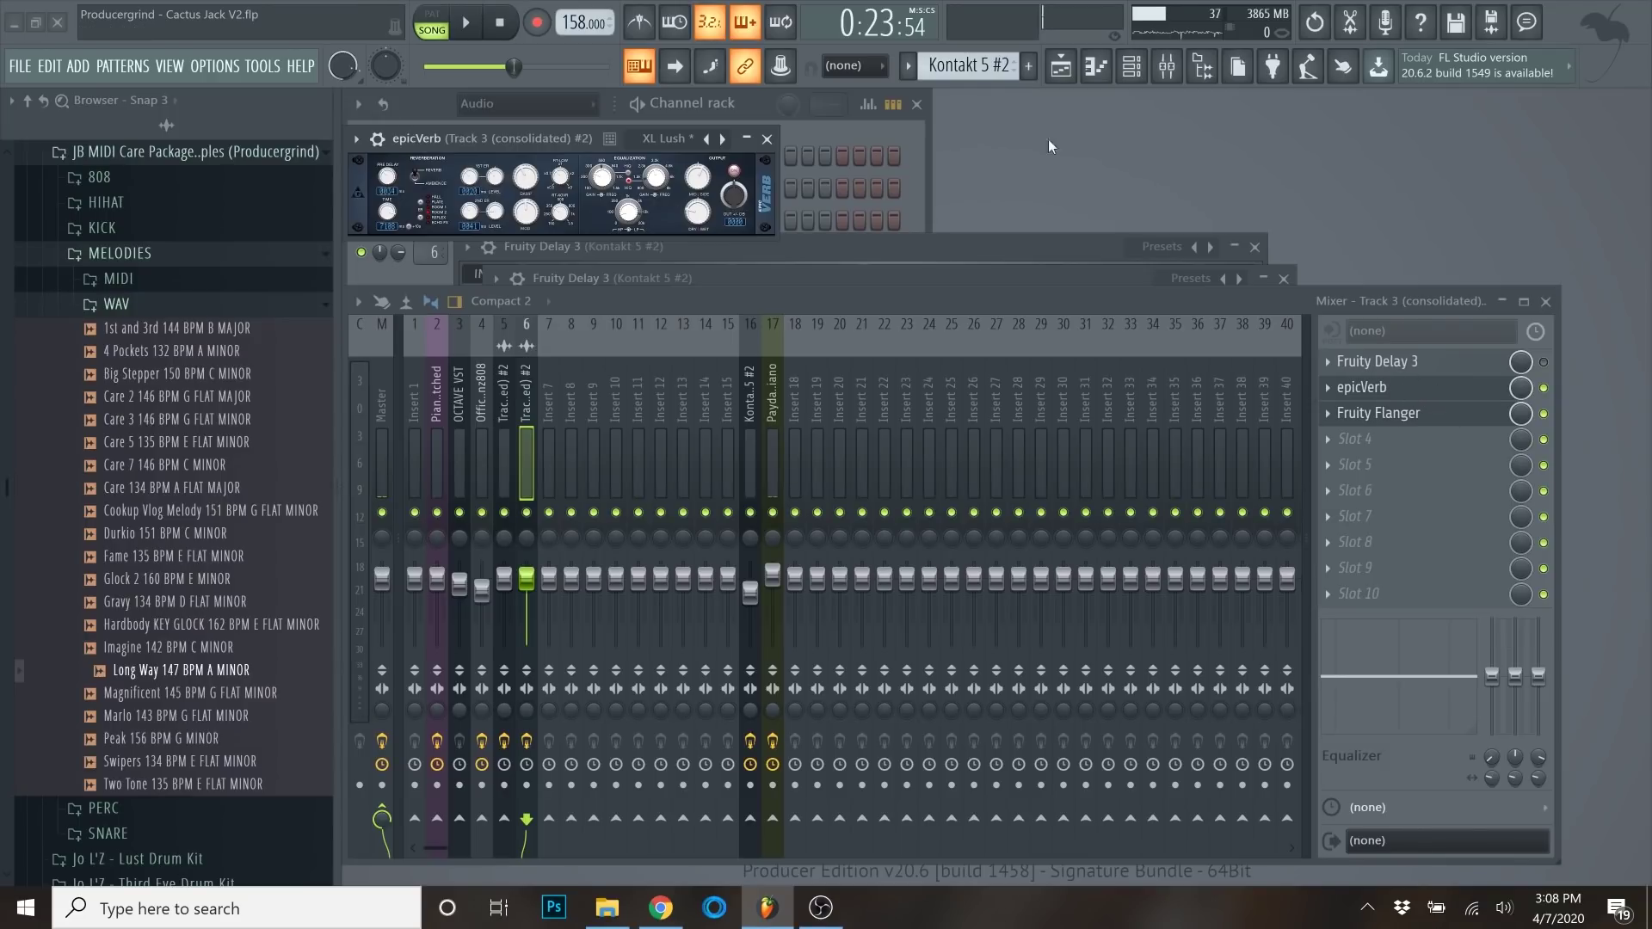
Play the transition in the playlist from just before bar 16, and bypass epicVerb on mixer track 6.
{"action": "left_click", "coordinate": [1061, 65]}
{"action": "key", "text": "space"}
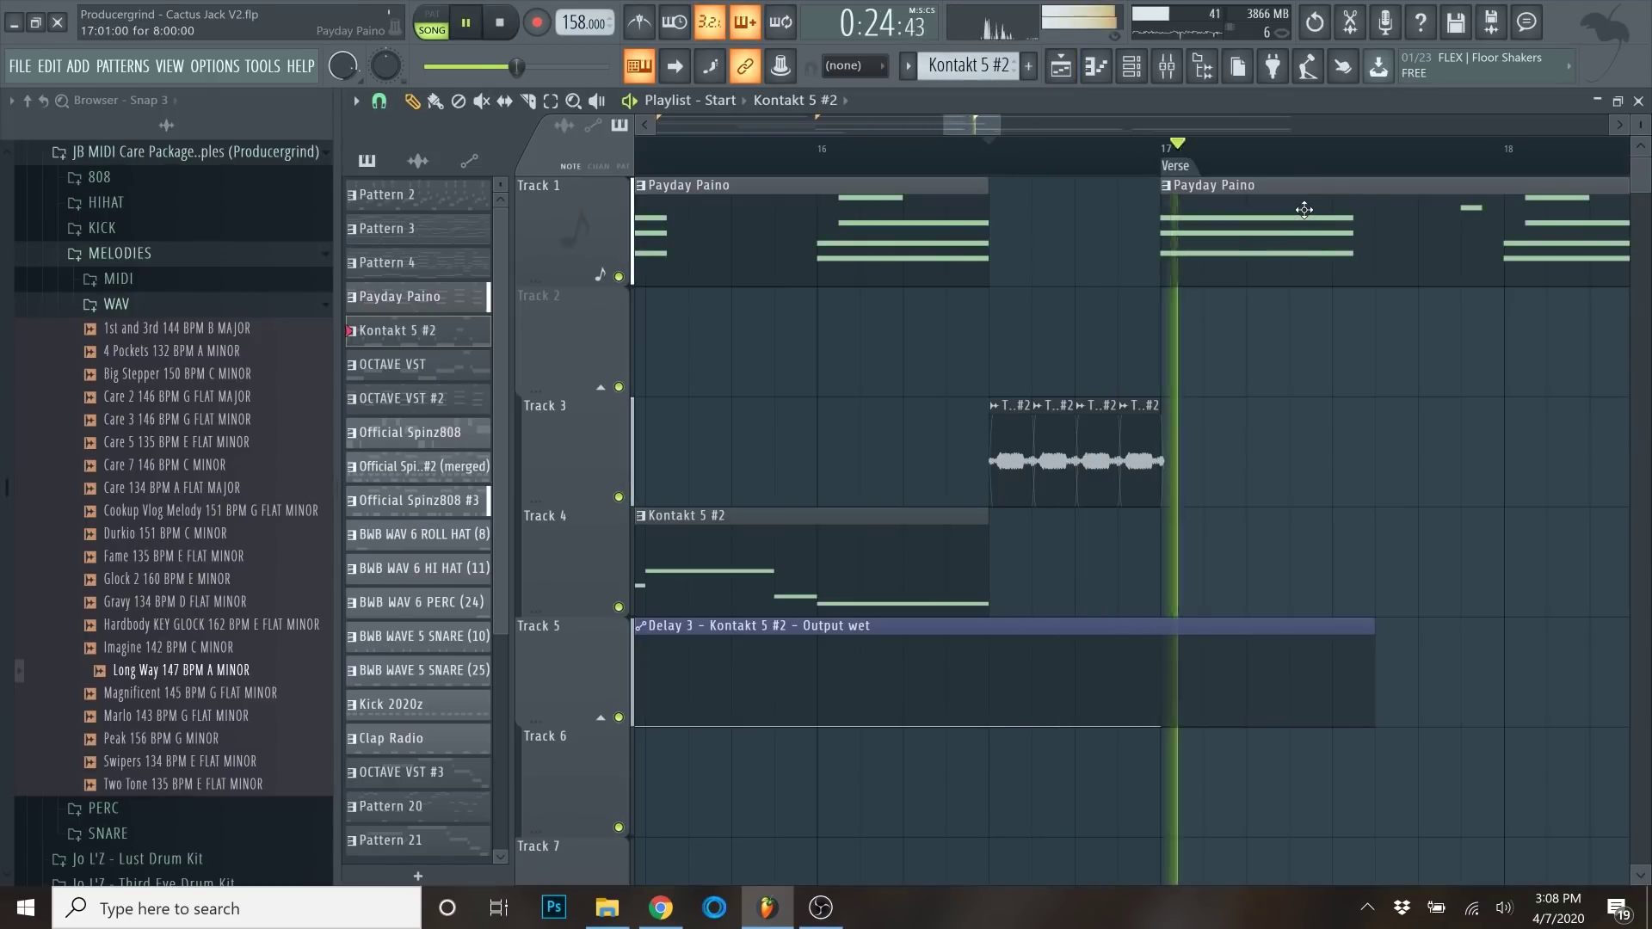
{"action": "key", "text": "space"}
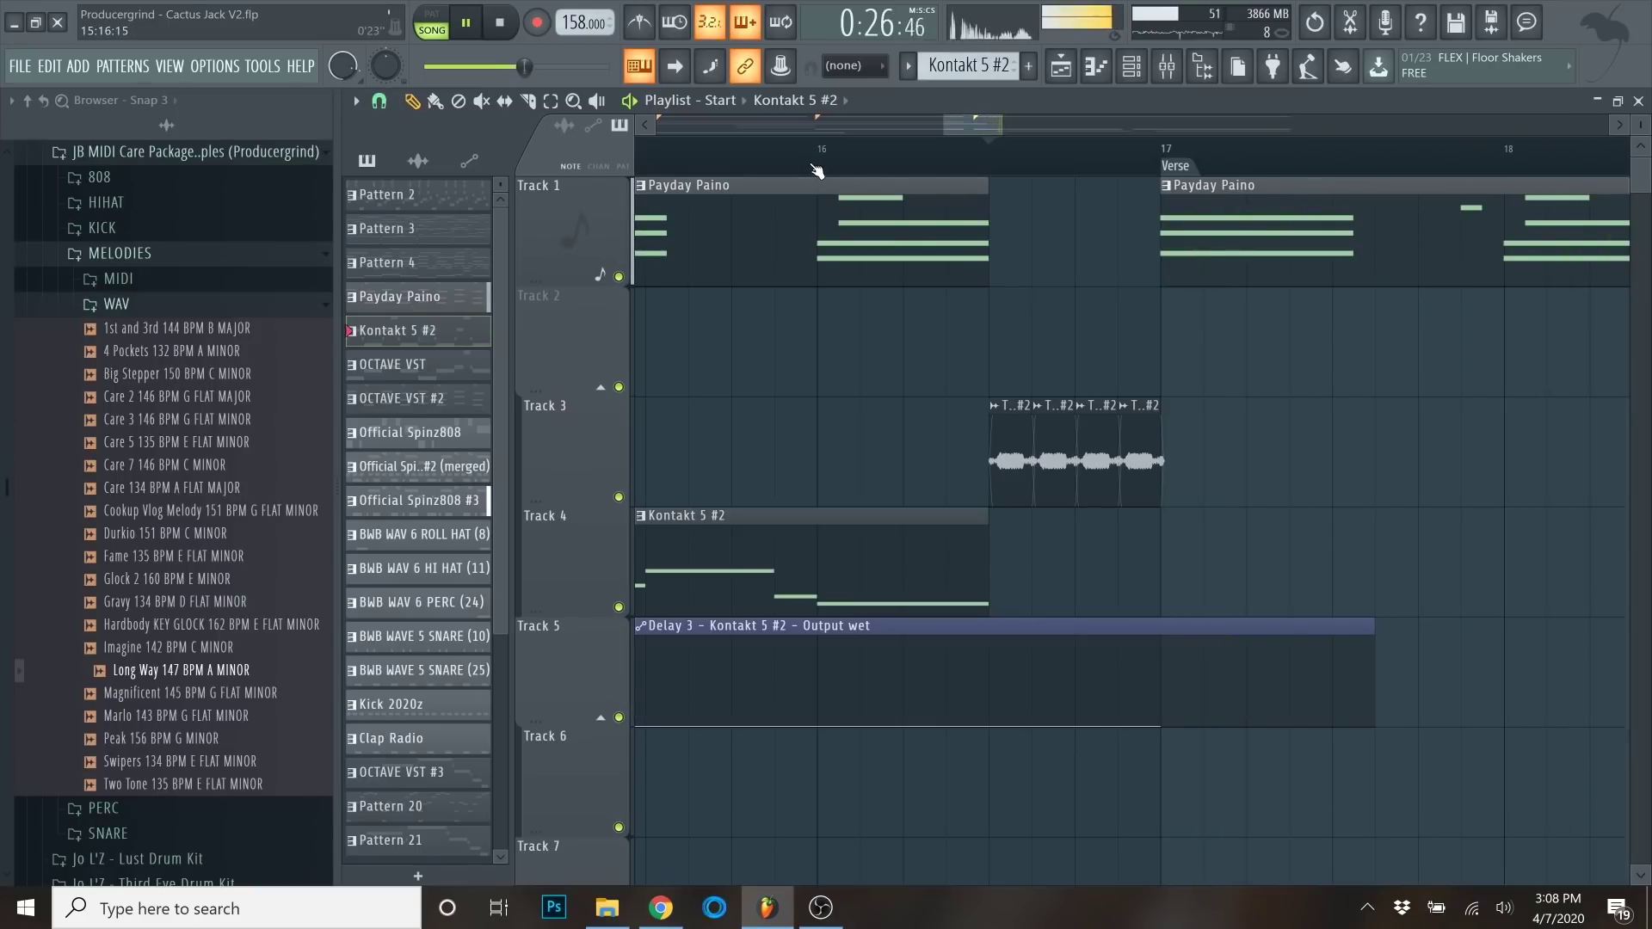
{"action": "scroll", "coordinate": [811, 243], "scroll_direction": "down", "scroll_amount": 3}
{"action": "left_click", "coordinate": [793, 150]}
{"action": "key", "text": "space"}
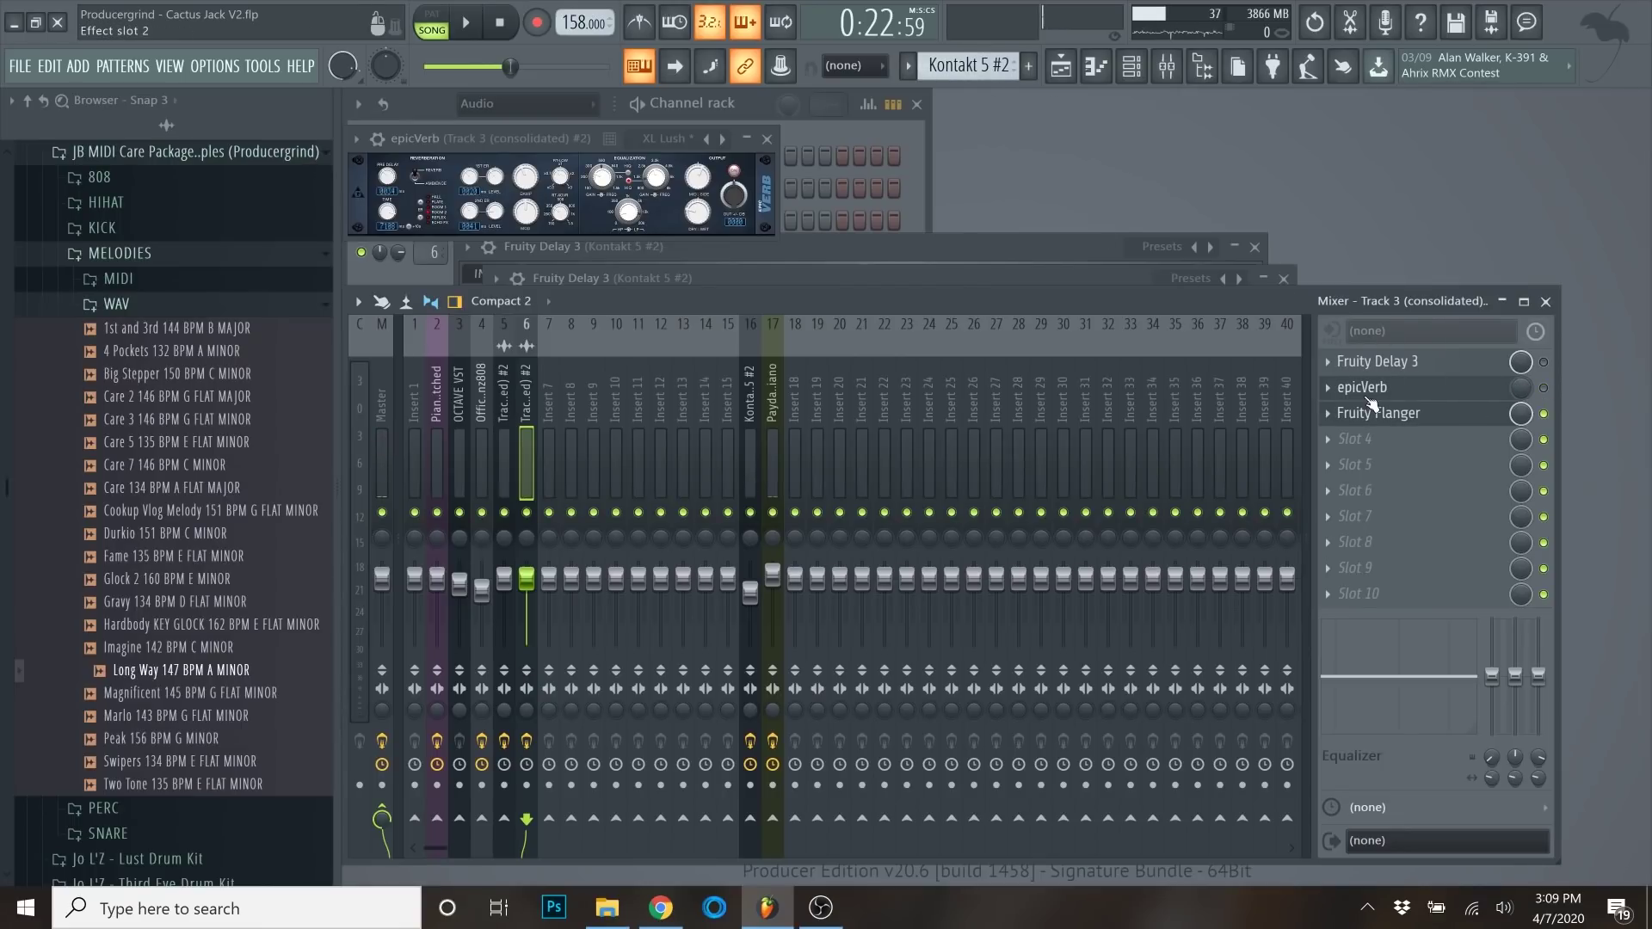
Re-enable Fruity Delay 3, move it to slot 3 below Fruity Flanger, set its wet output to 100% and reset its offset.
{"action": "left_click", "coordinate": [1438, 372]}
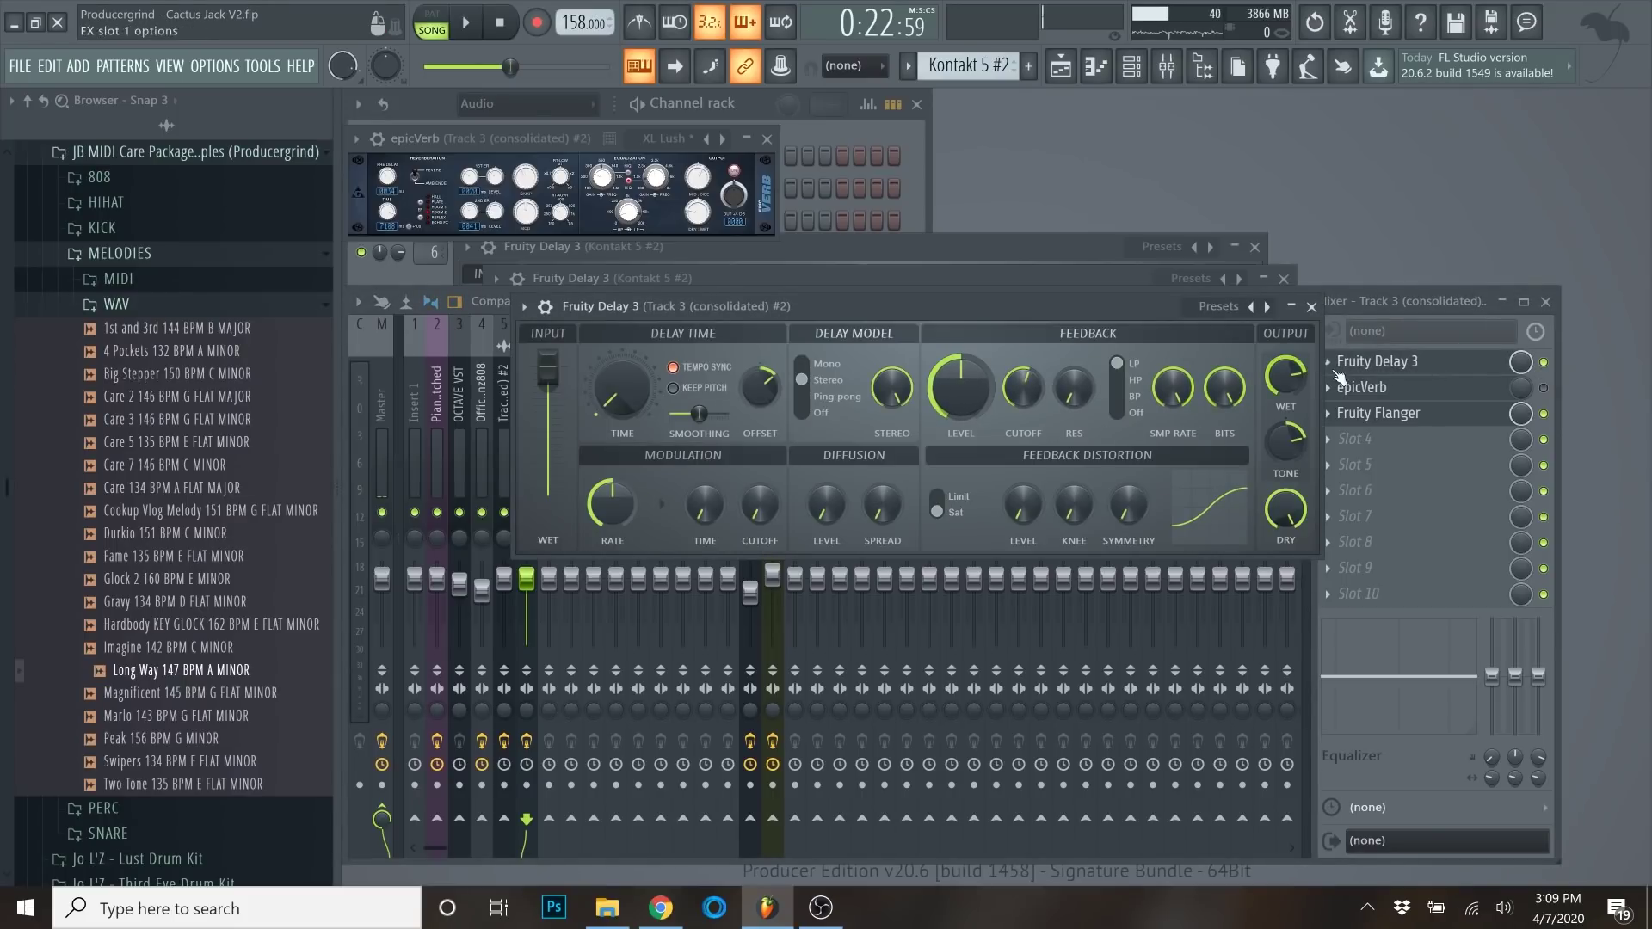
{"action": "left_click_drag", "start_coordinate": [1379, 369], "coordinate": [1379, 394]}
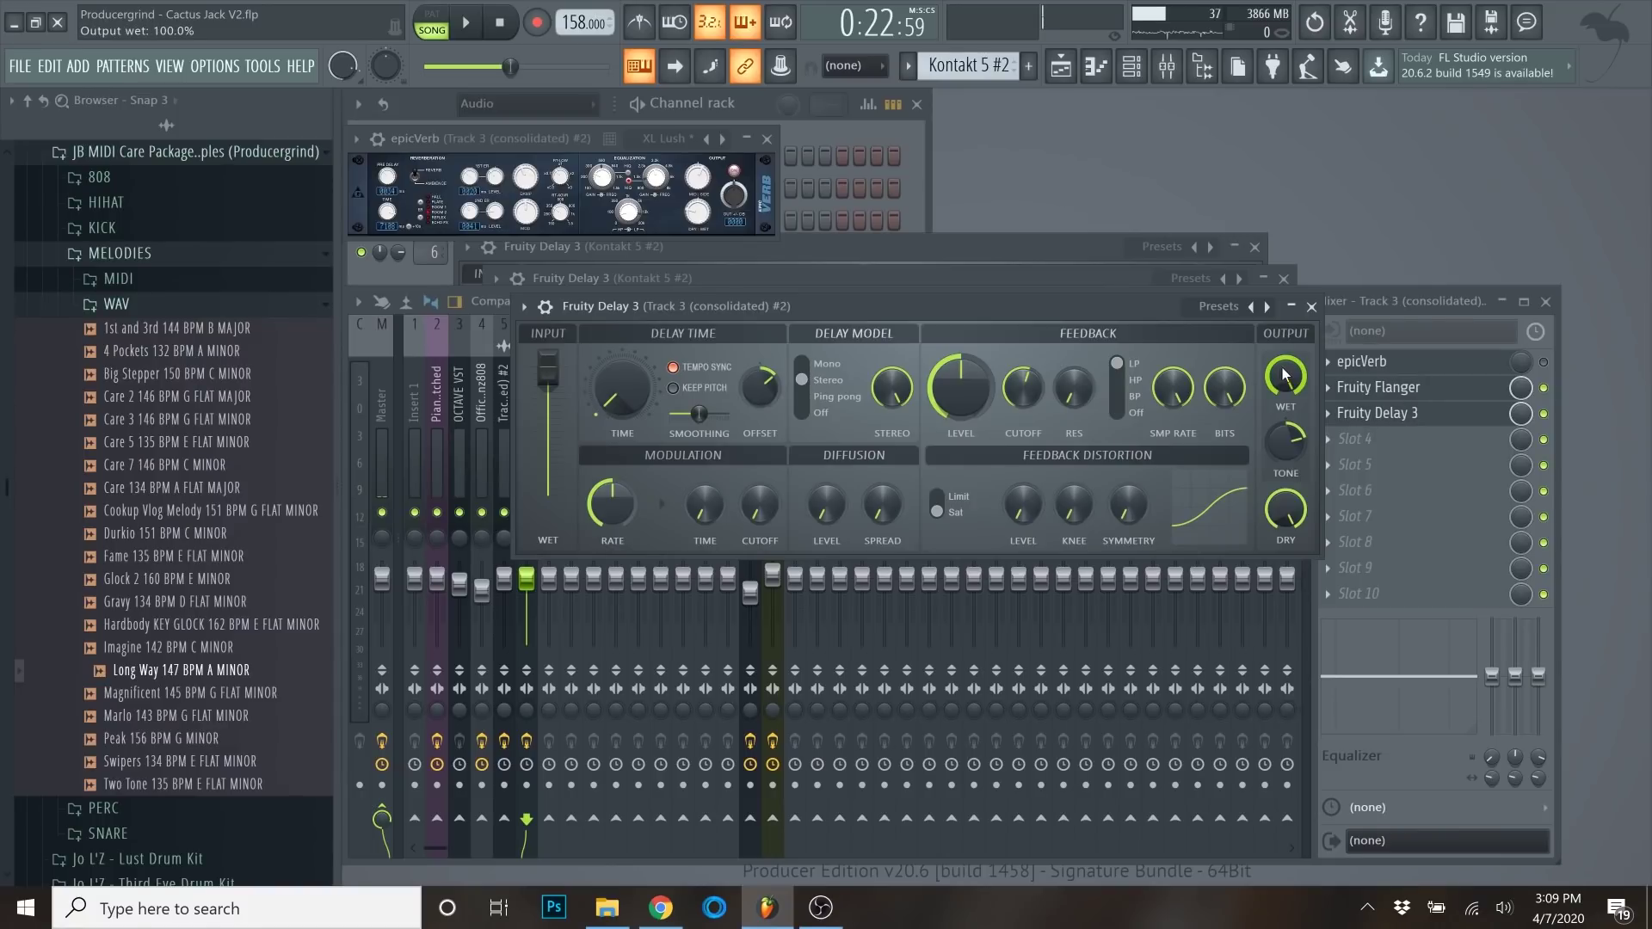
{"action": "right_click", "coordinate": [763, 378]}
{"action": "left_click", "coordinate": [783, 390]}
Create an automation clip for the wet output of mixer track 6's Fruity Delay 3 and show it in the playlist.
{"action": "right_click", "coordinate": [1284, 385]}
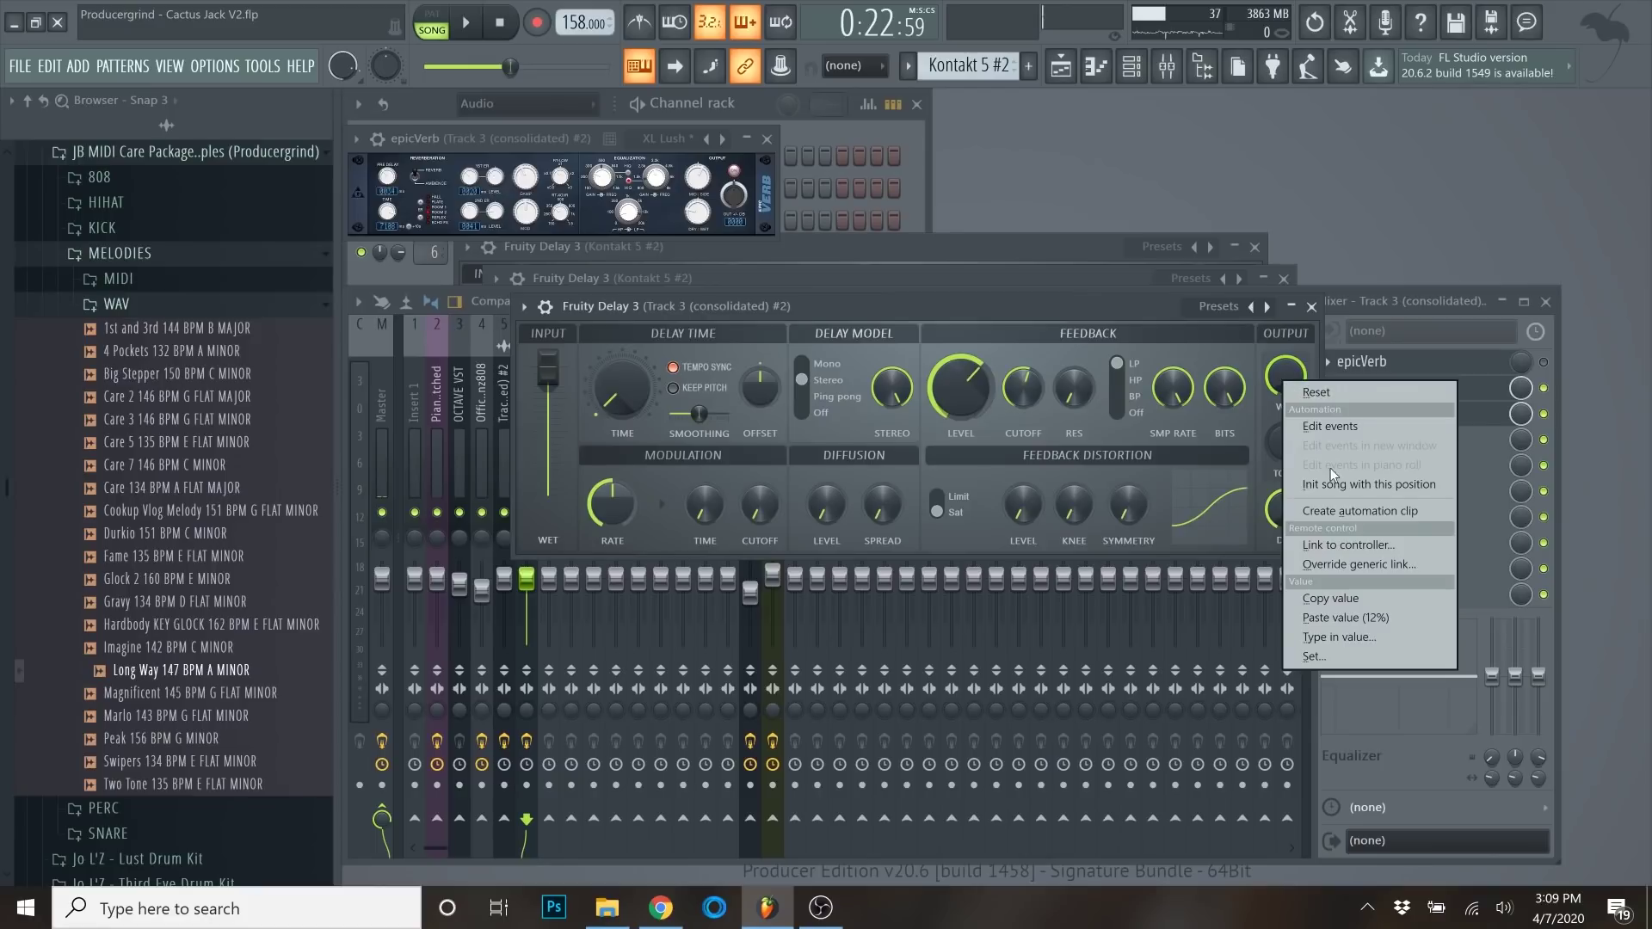
{"action": "left_click", "coordinate": [1332, 511]}
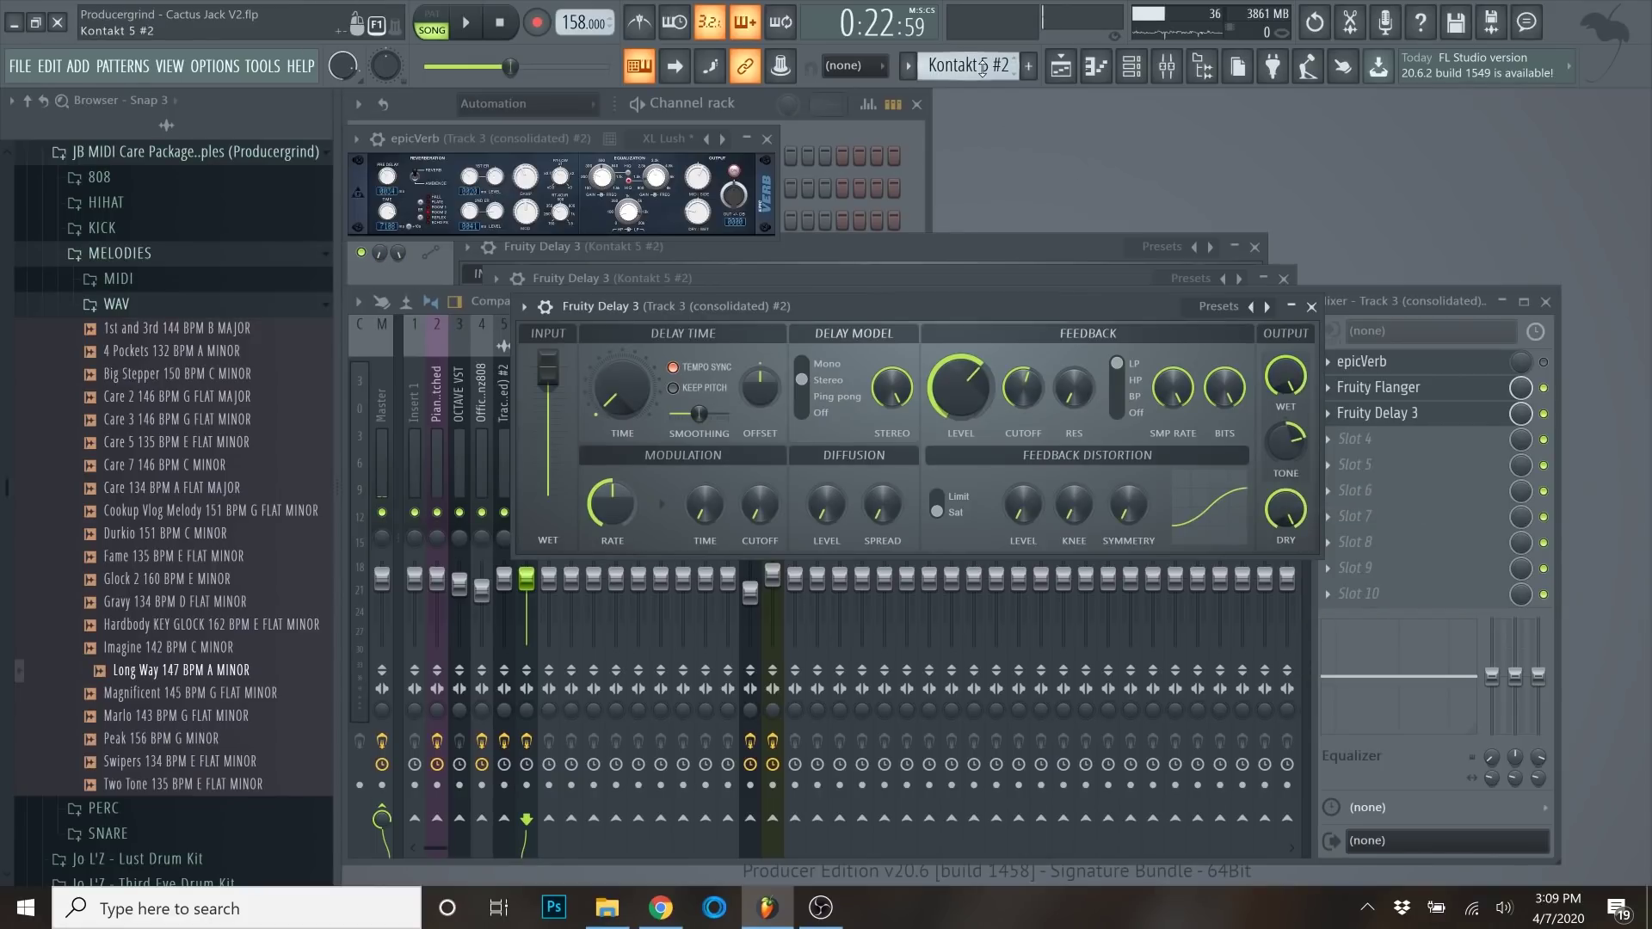
{"action": "left_click", "coordinate": [1062, 65]}
Shape the wet automation to stay at 0% until 16:15:00 and curve up to full level at bar 17.
{"action": "scroll", "coordinate": [649, 328], "scroll_direction": "down", "scroll_amount": 3}
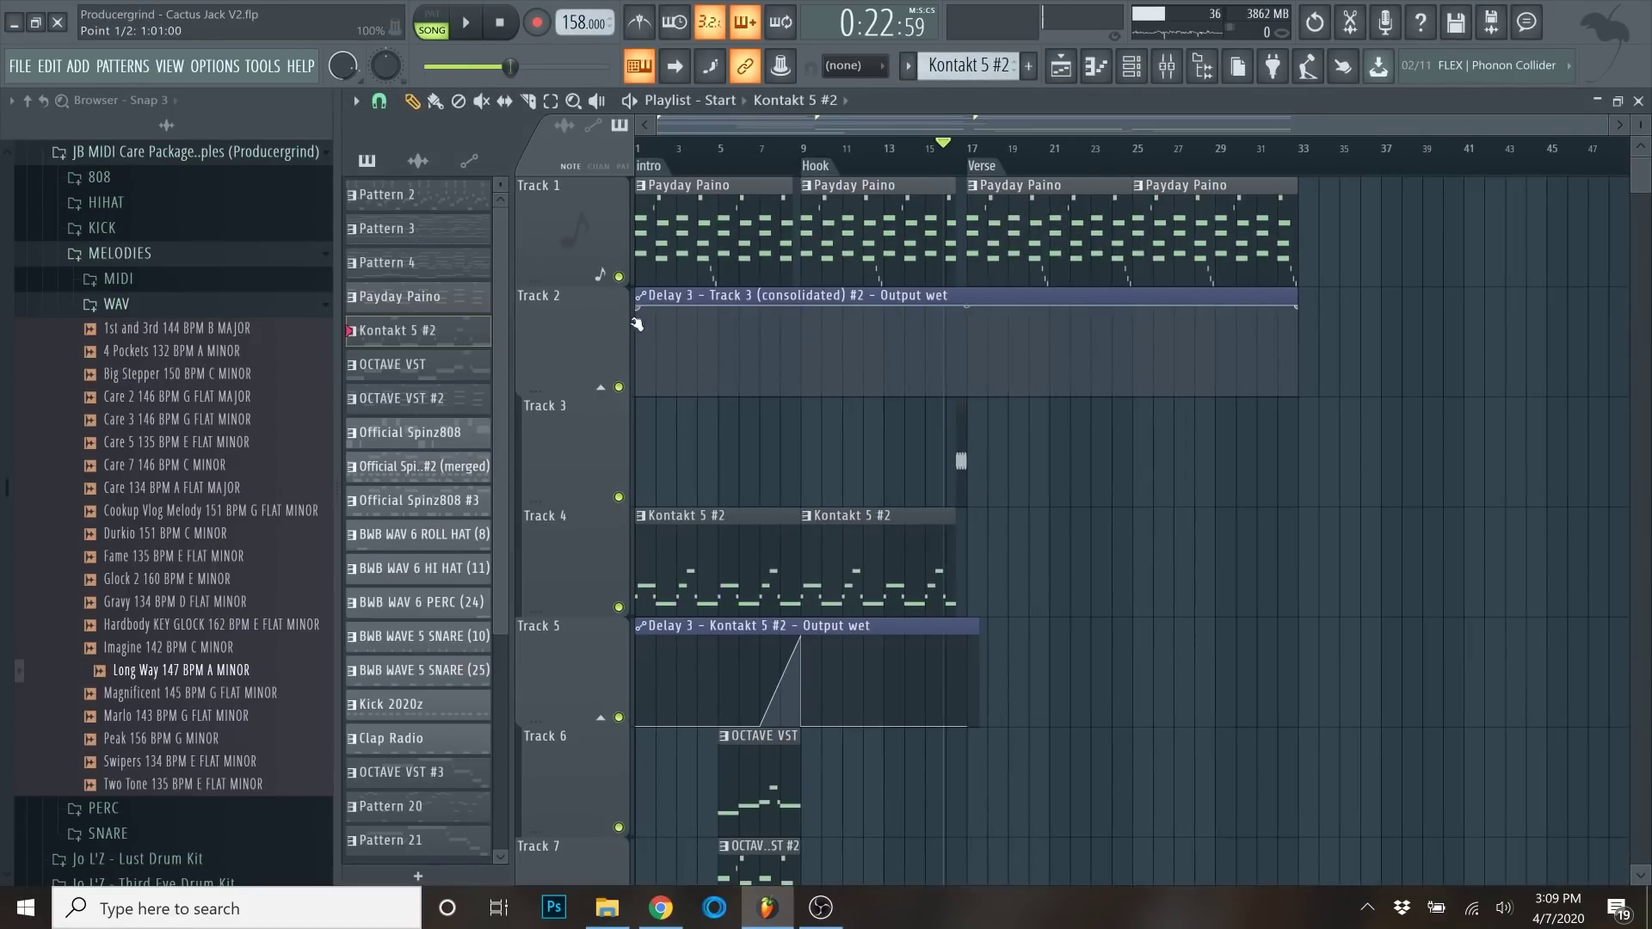
{"action": "left_click", "coordinate": [641, 307]}
{"action": "scroll", "coordinate": [1130, 383], "scroll_direction": "up", "scroll_amount": 6}
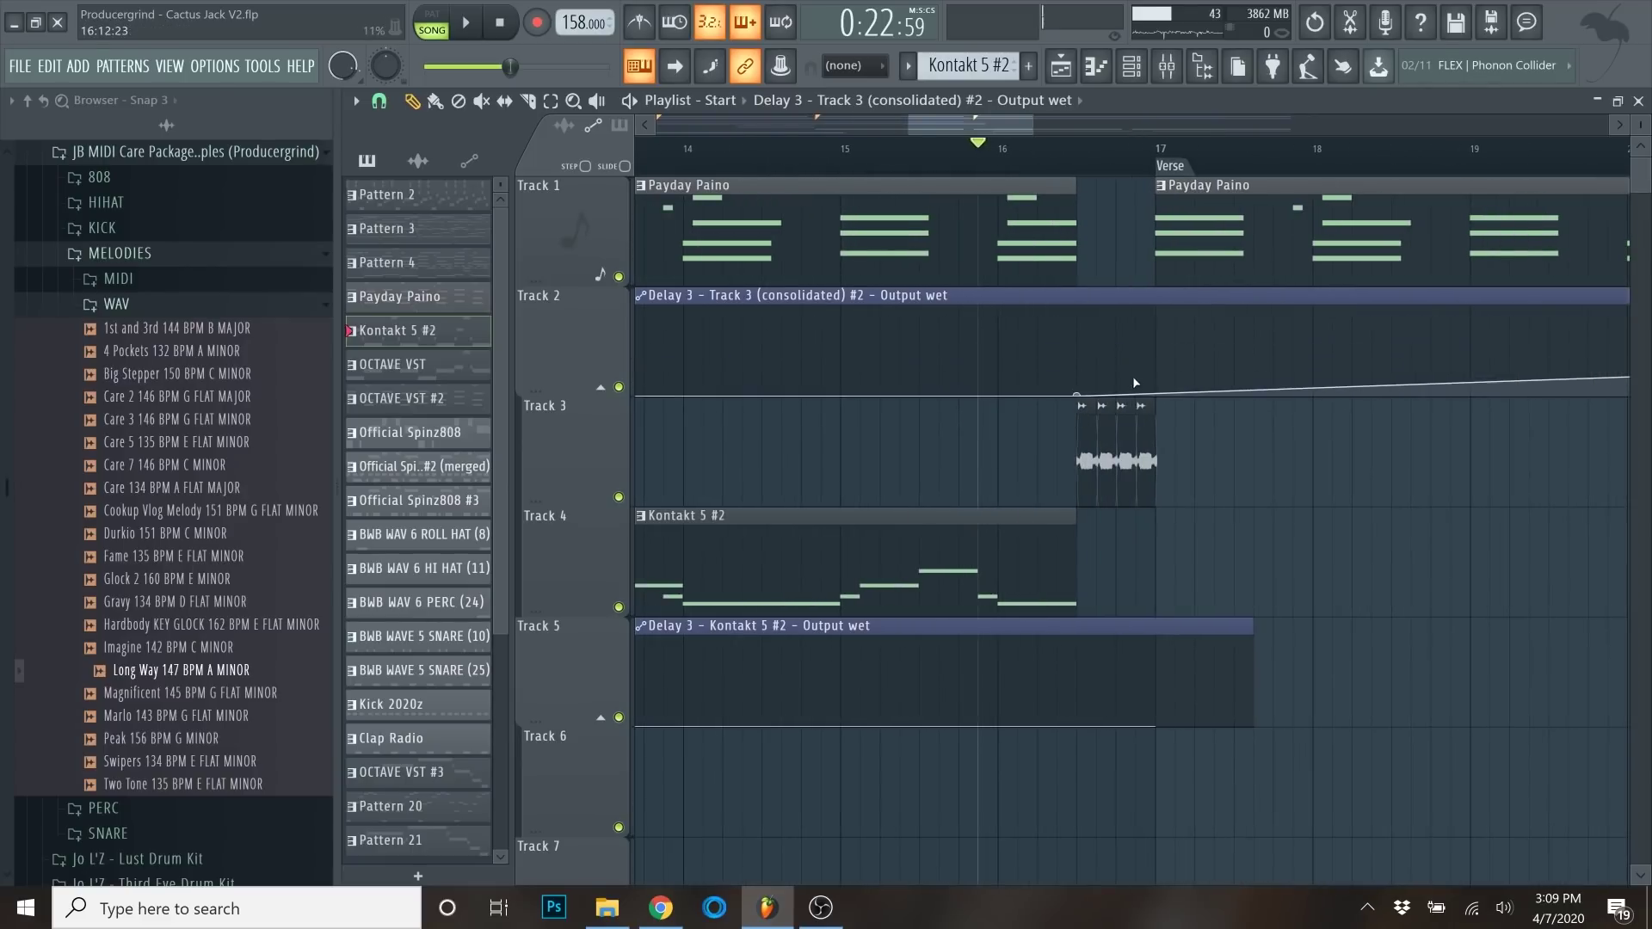
{"action": "scroll", "coordinate": [1133, 383], "scroll_direction": "up", "scroll_amount": 4}
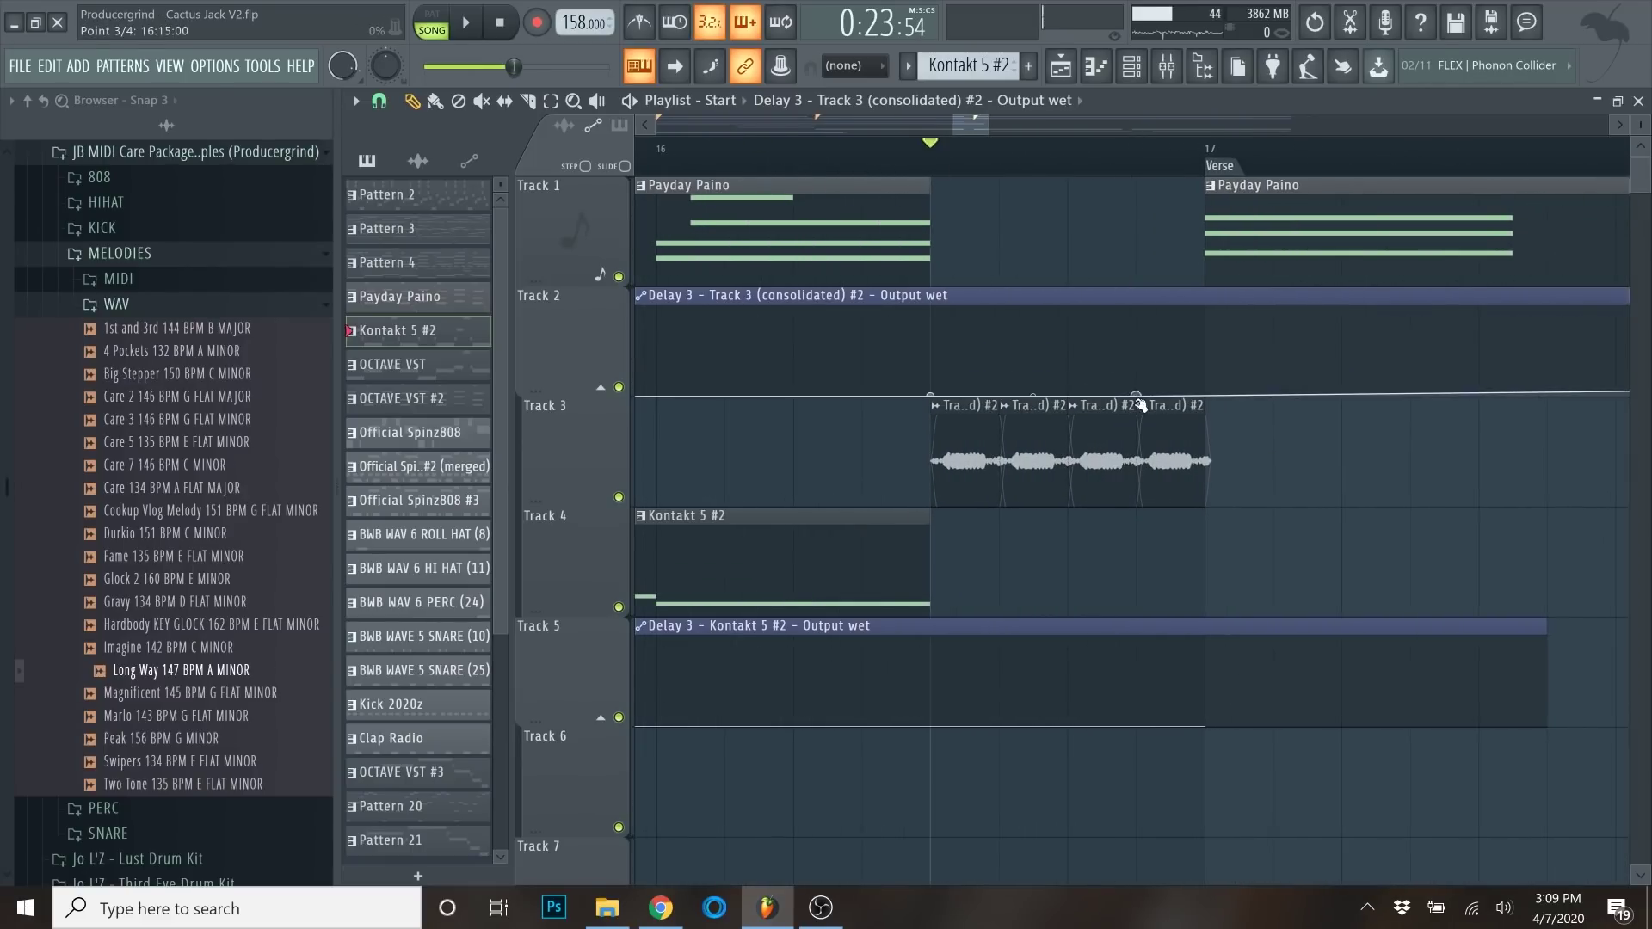
{"action": "right_click", "coordinate": [1206, 316]}
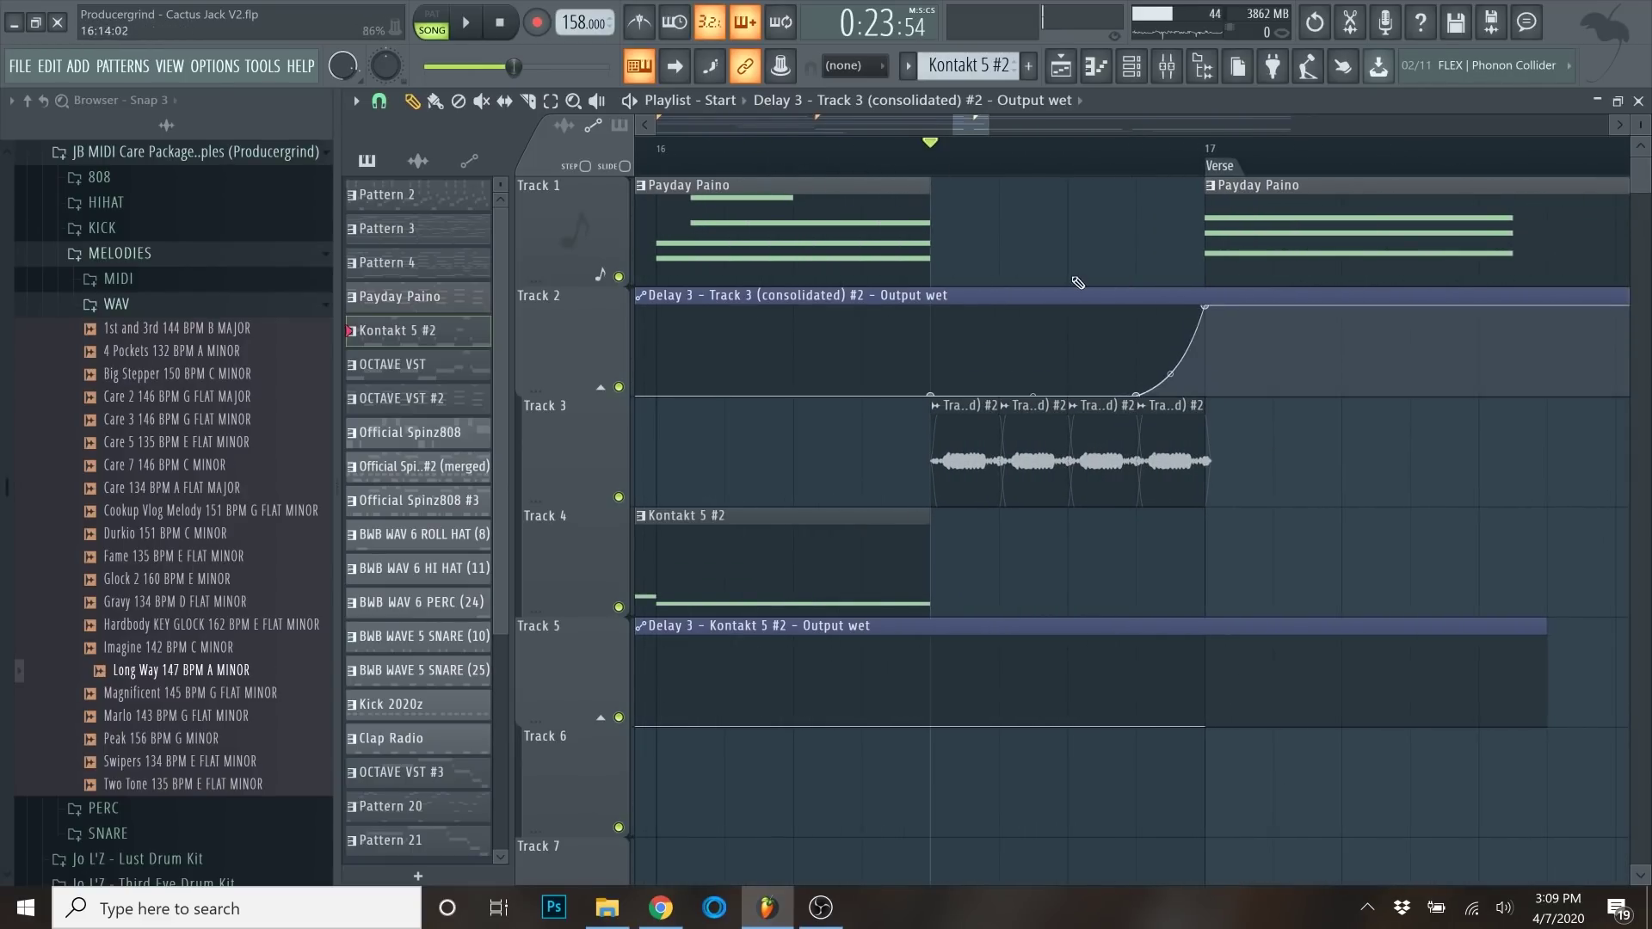
Play the chopped transition with the wet automation from the middle of bar 16 into the verse.
{"action": "key", "text": "space"}
{"action": "scroll", "coordinate": [995, 301], "scroll_direction": "down", "scroll_amount": 1}
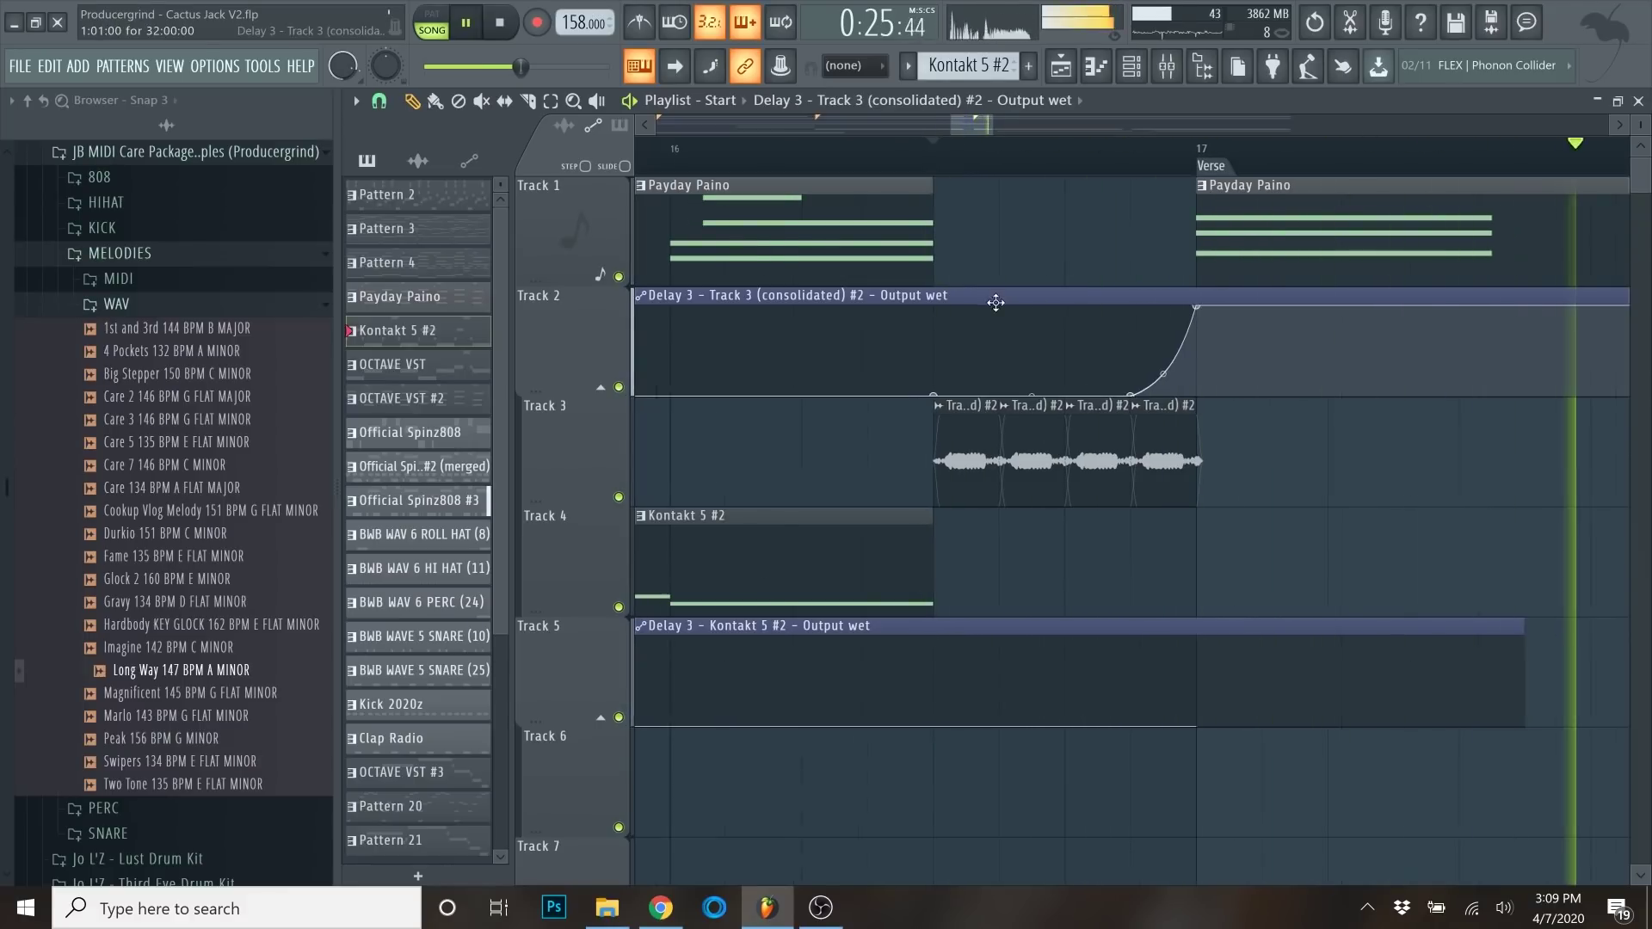
{"action": "scroll", "coordinate": [996, 302], "scroll_direction": "down", "scroll_amount": 1}
{"action": "scroll", "coordinate": [1028, 301], "scroll_direction": "down", "scroll_amount": 3}
{"action": "key", "text": "space"}
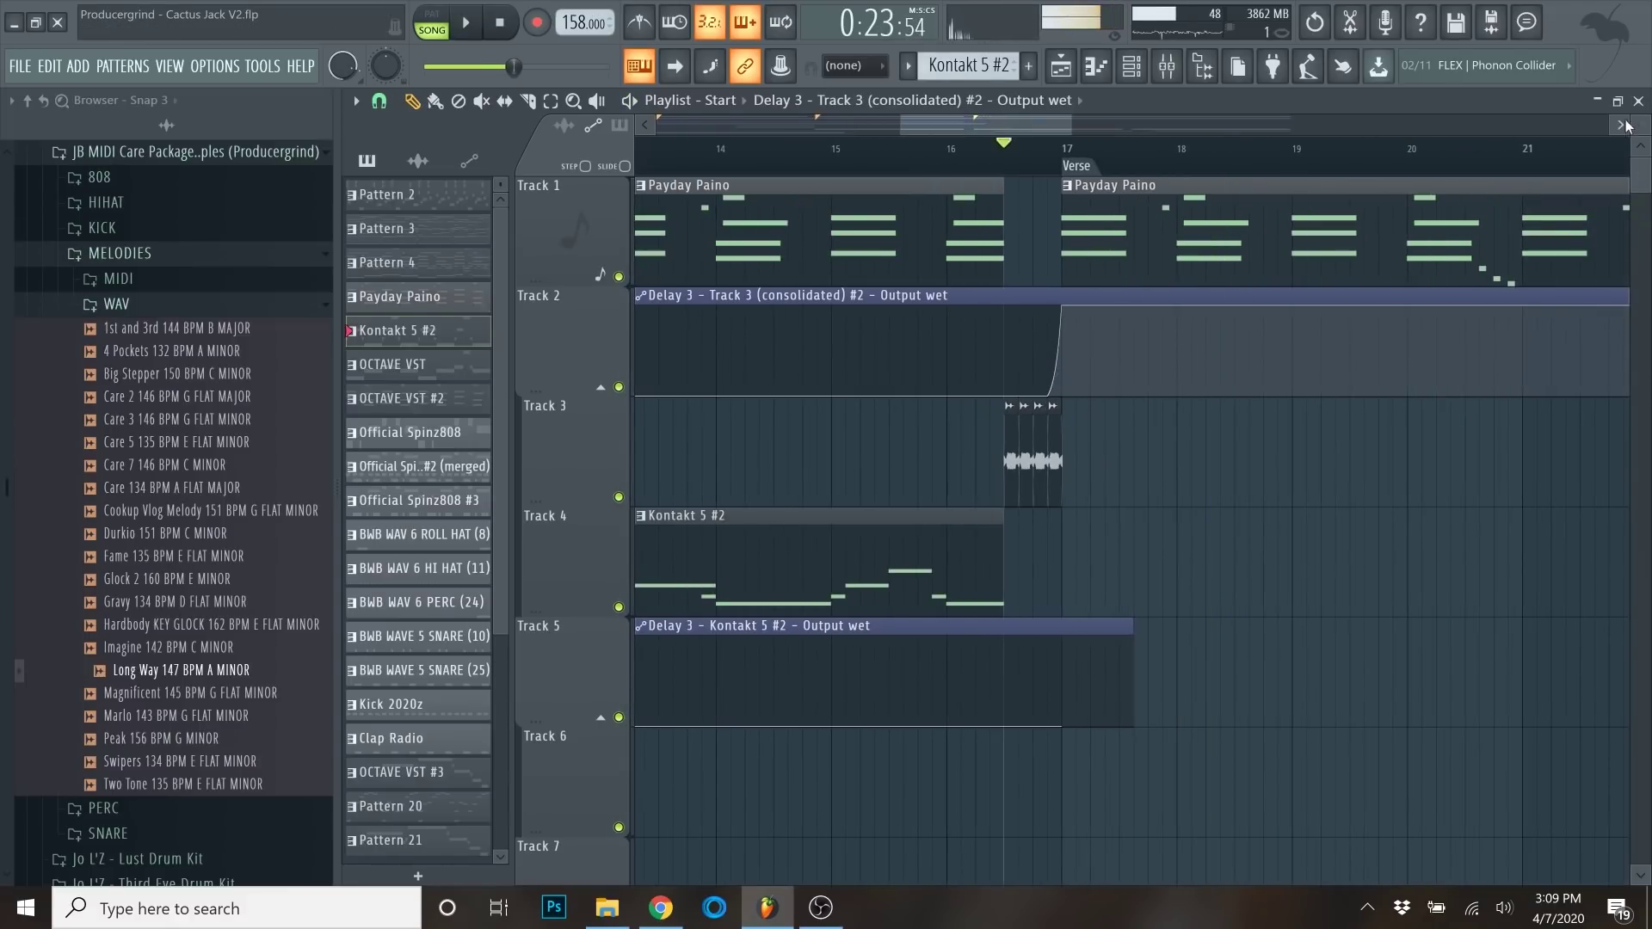
Create an automation clip for the delay time of mixer track 6's Fruity Delay 3.
{"action": "left_click", "coordinate": [1638, 100]}
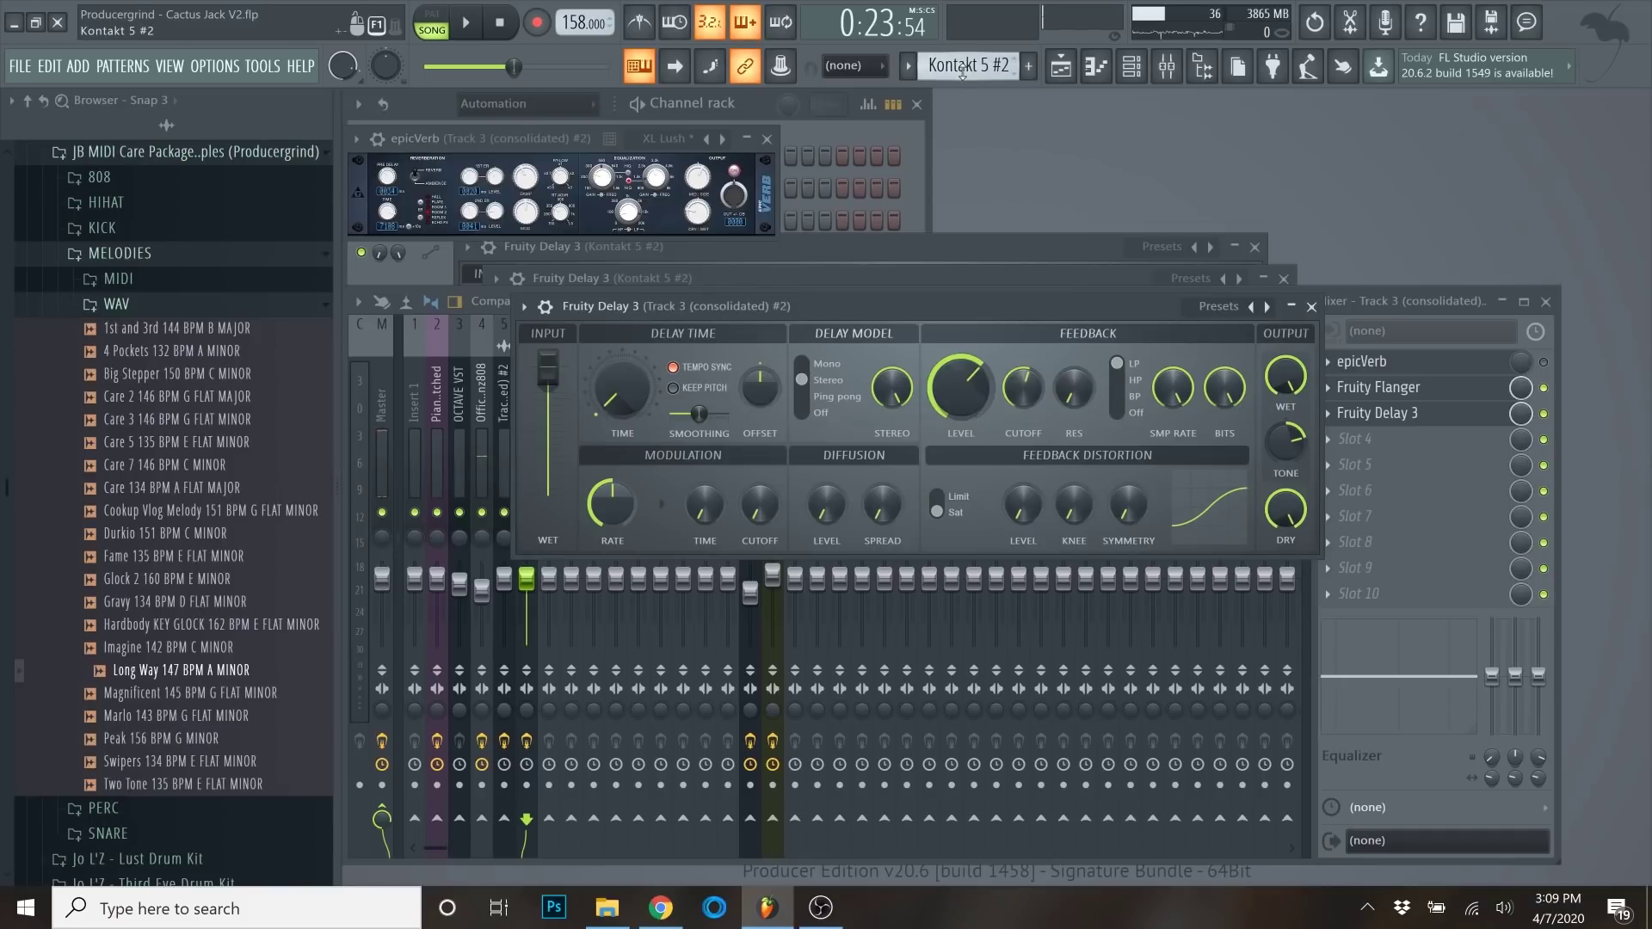
{"action": "key", "text": "F5"}
{"action": "left_click", "coordinate": [1639, 101]}
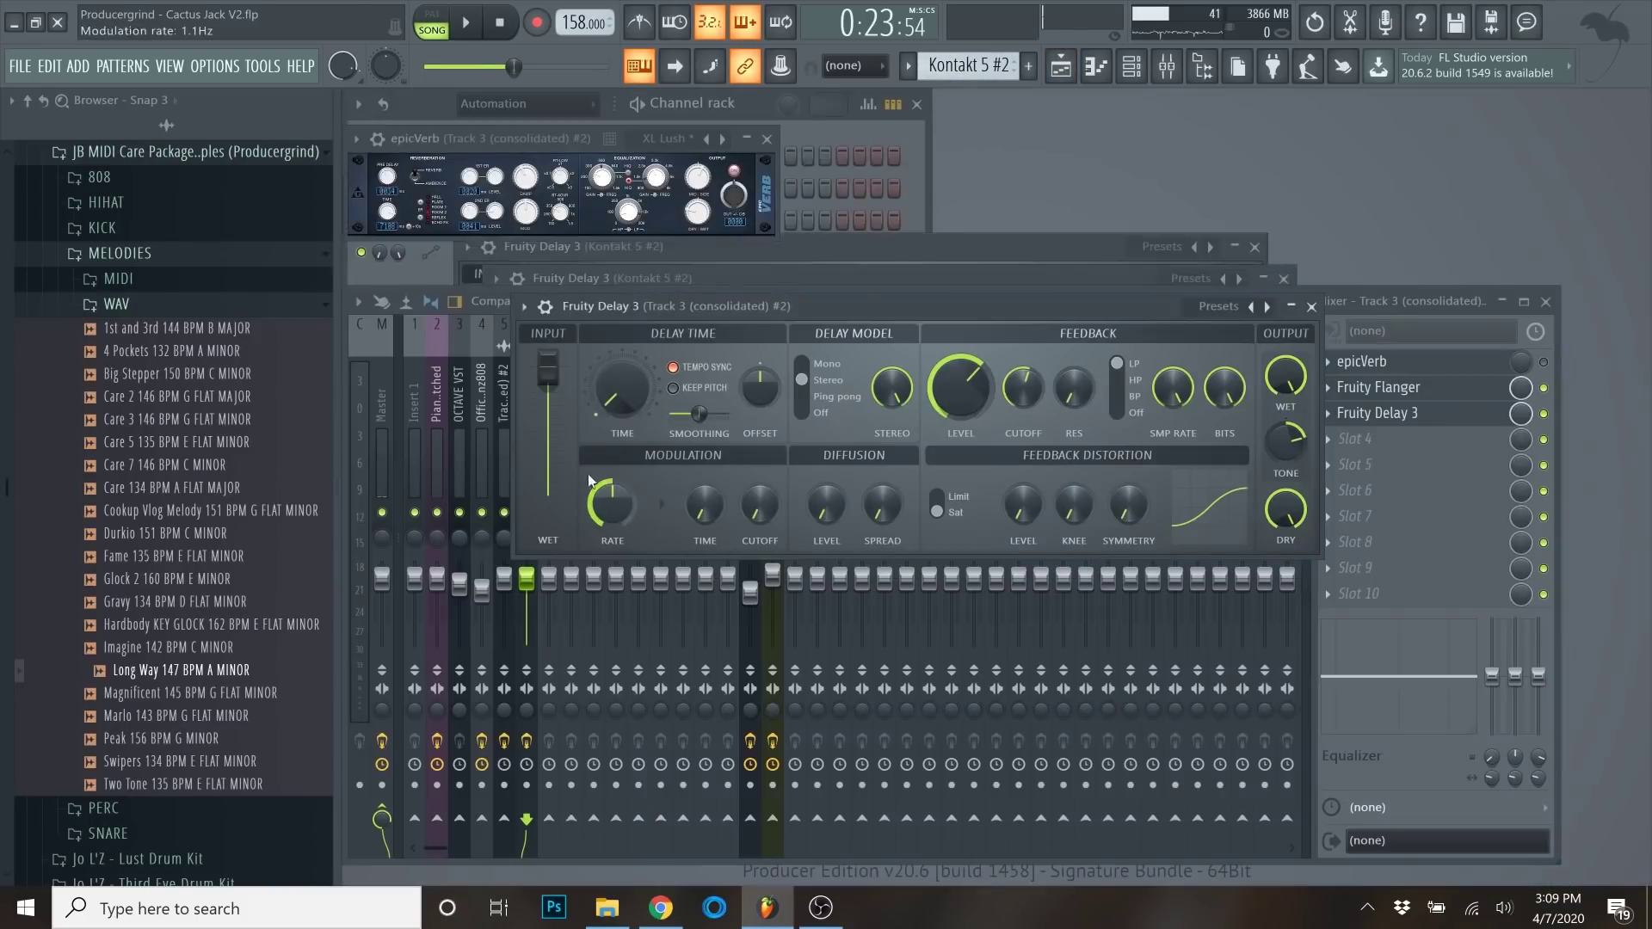
{"action": "right_click", "coordinate": [625, 389]}
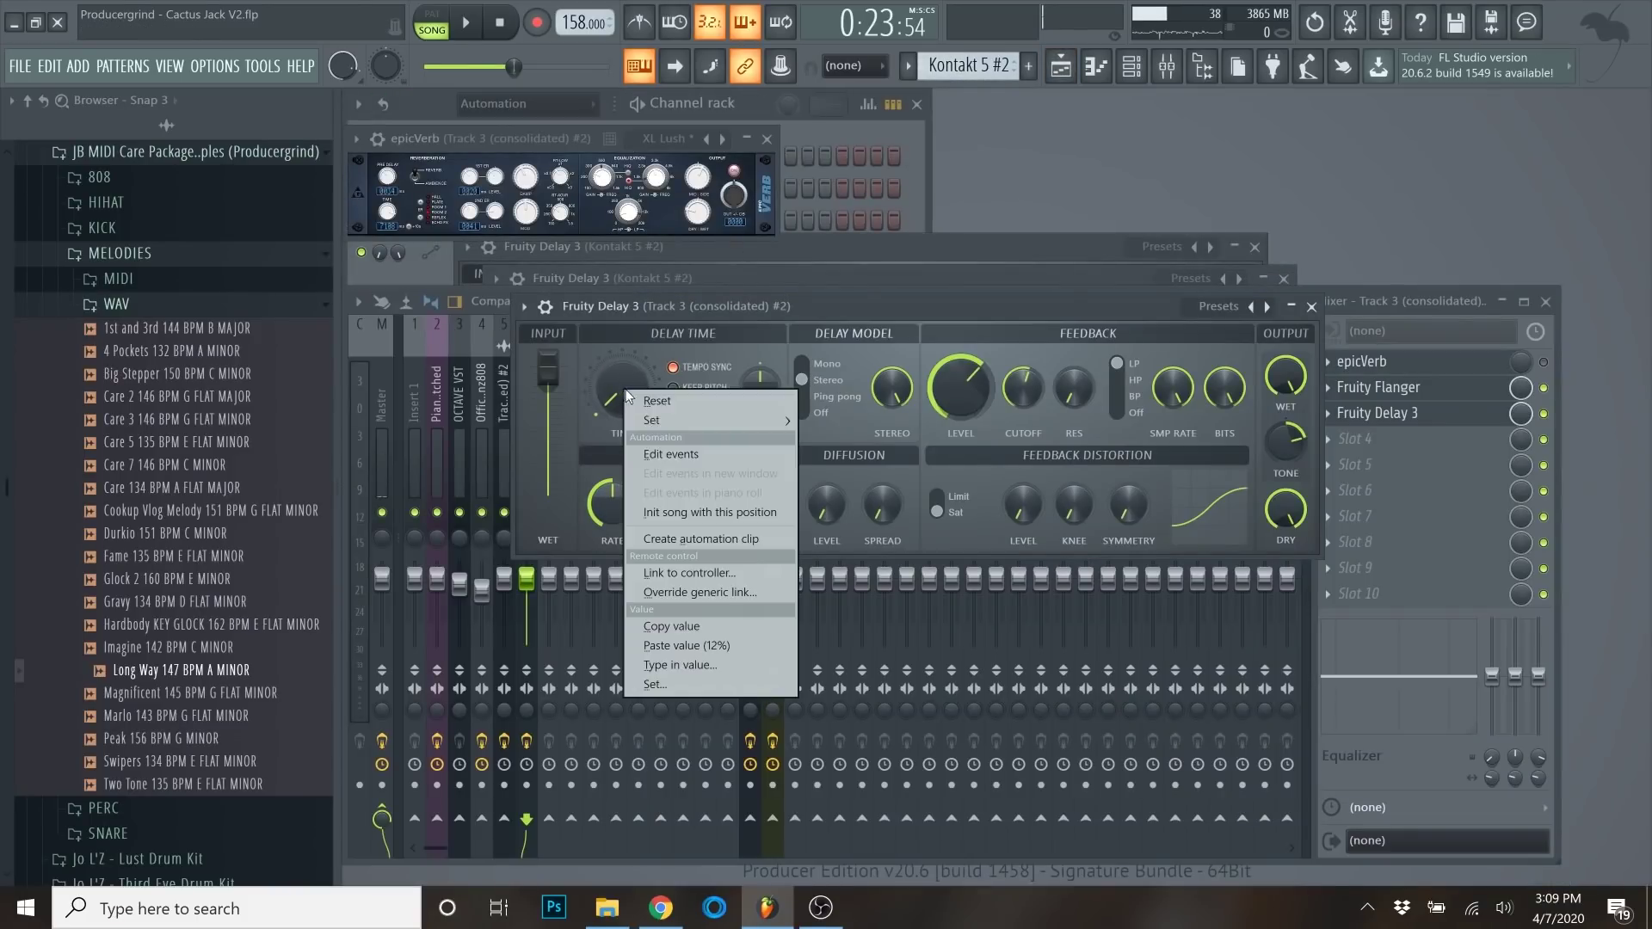
{"action": "left_click", "coordinate": [686, 538]}
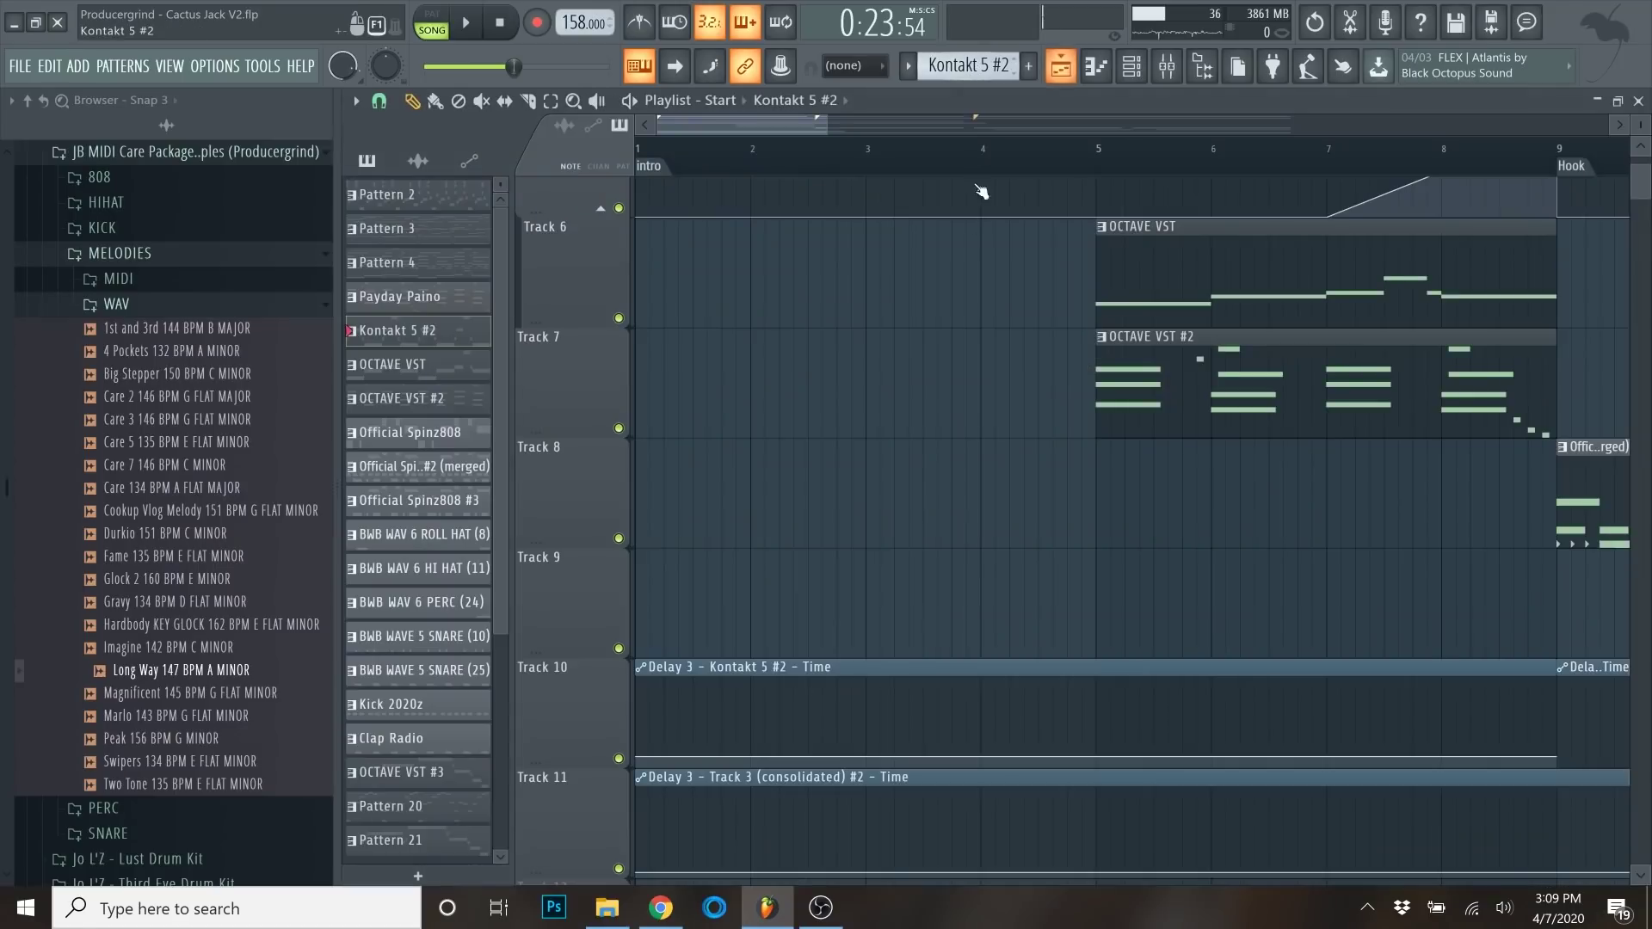
Copy the value of the delay time automation clip's last point at bar 33.
{"action": "scroll", "coordinate": [626, 806], "scroll_direction": "up", "scroll_amount": 9}
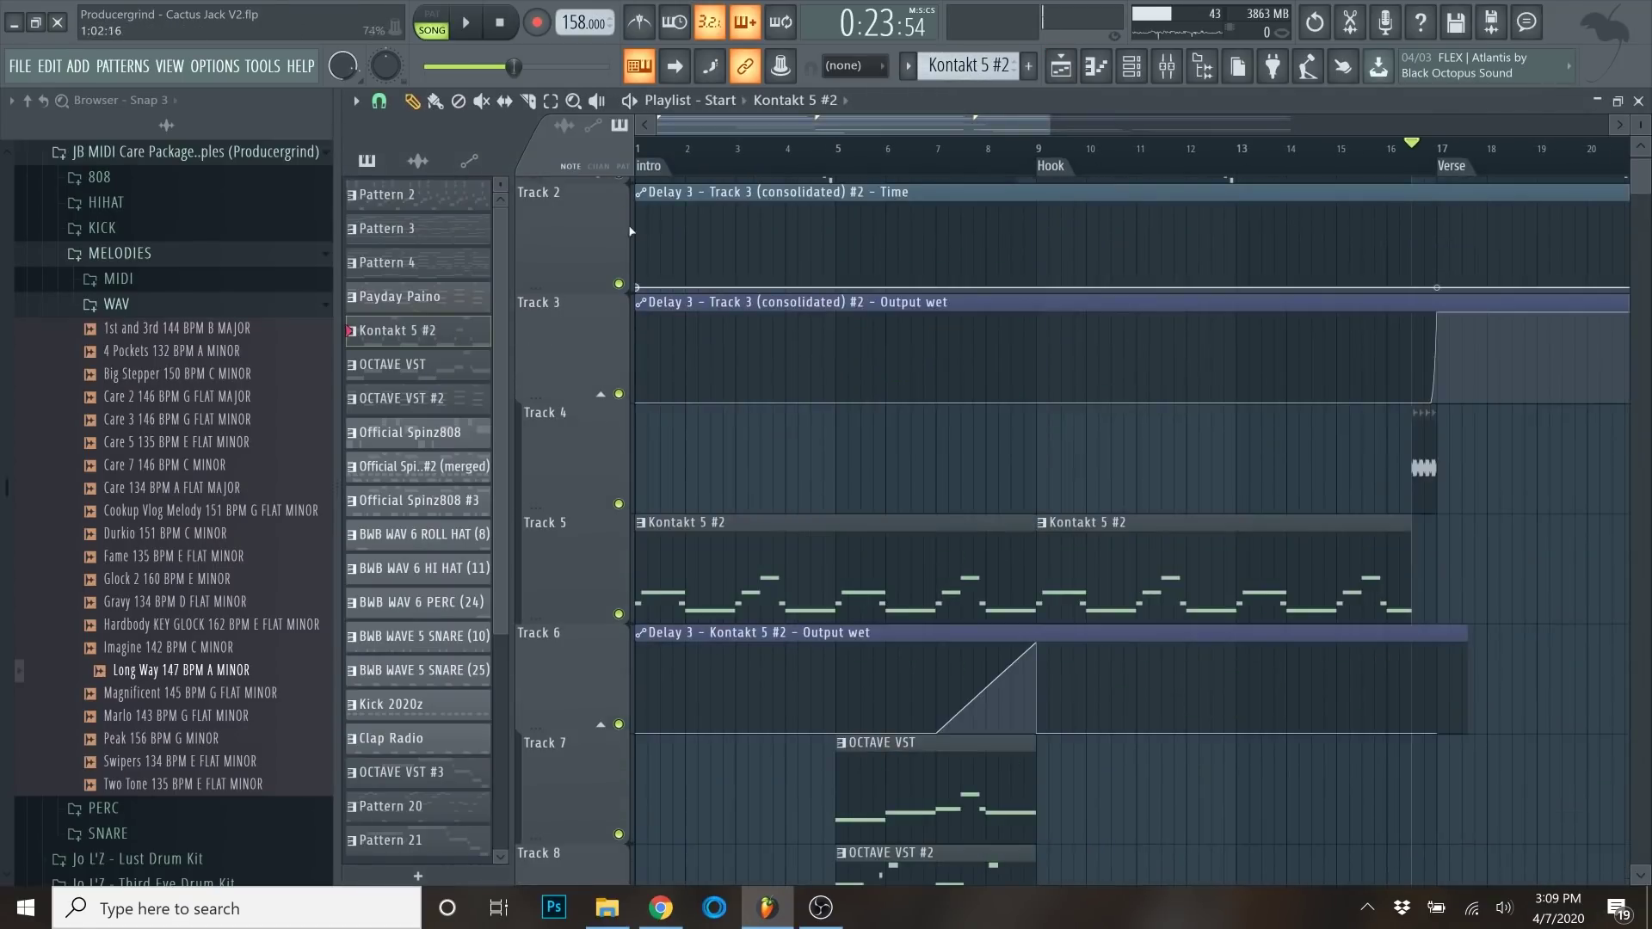
{"action": "scroll", "coordinate": [826, 232], "scroll_direction": "down", "scroll_amount": 4}
{"action": "scroll", "coordinate": [959, 256], "scroll_direction": "up", "scroll_amount": 1}
{"action": "scroll", "coordinate": [965, 358], "scroll_direction": "up", "scroll_amount": 4}
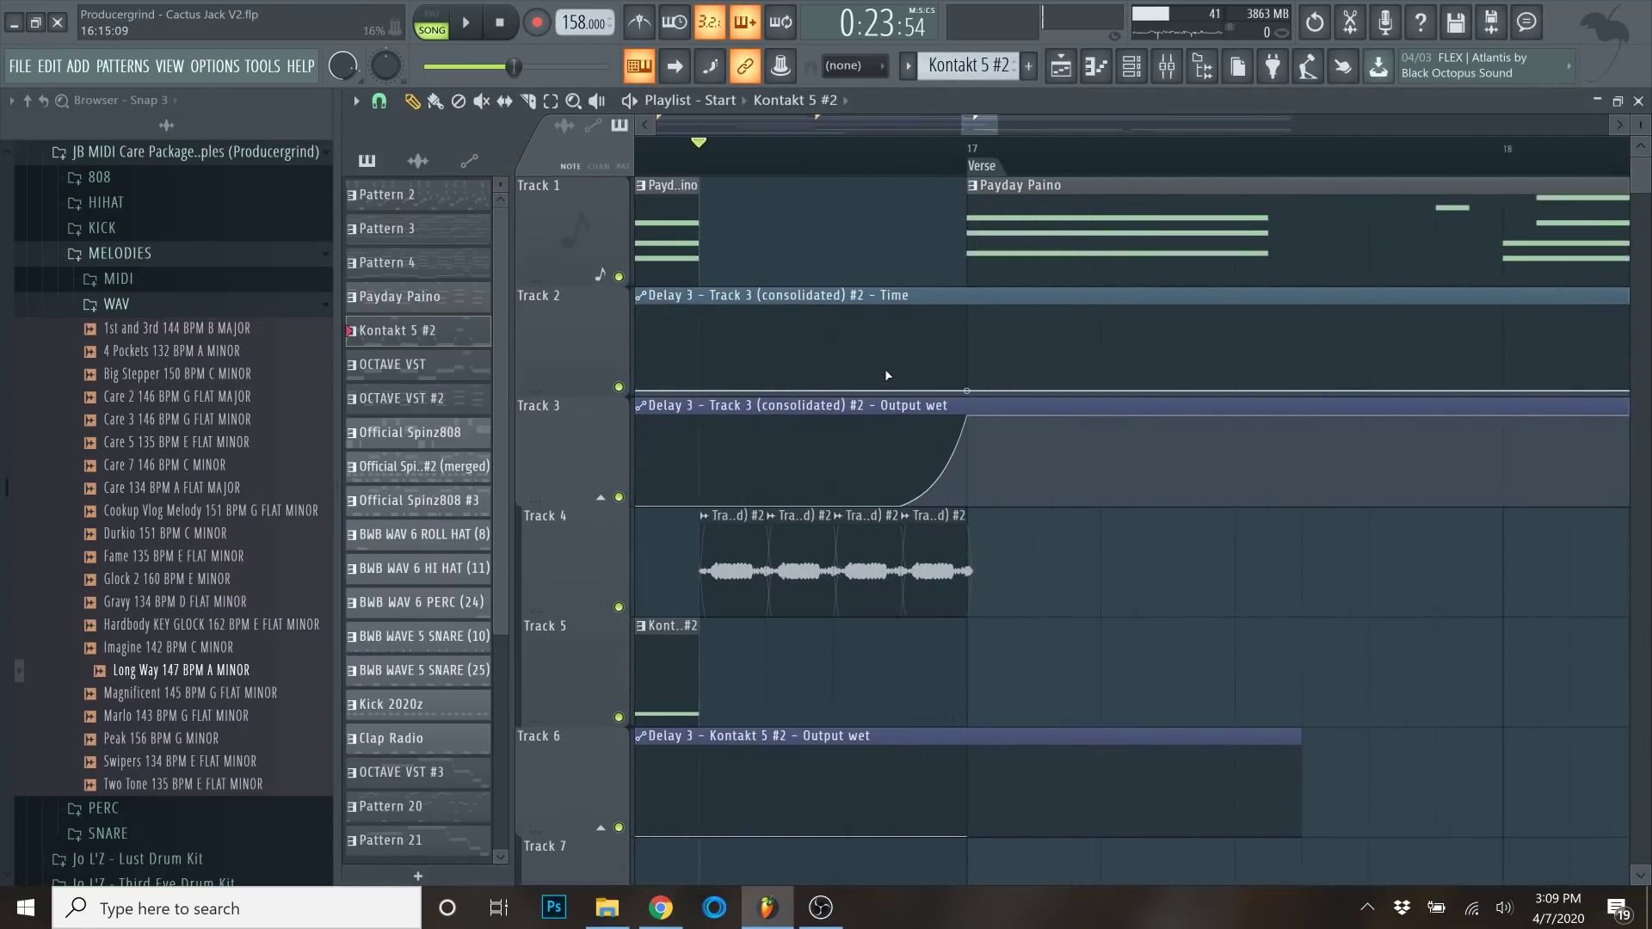
{"action": "scroll", "coordinate": [891, 377], "scroll_direction": "down", "scroll_amount": 6}
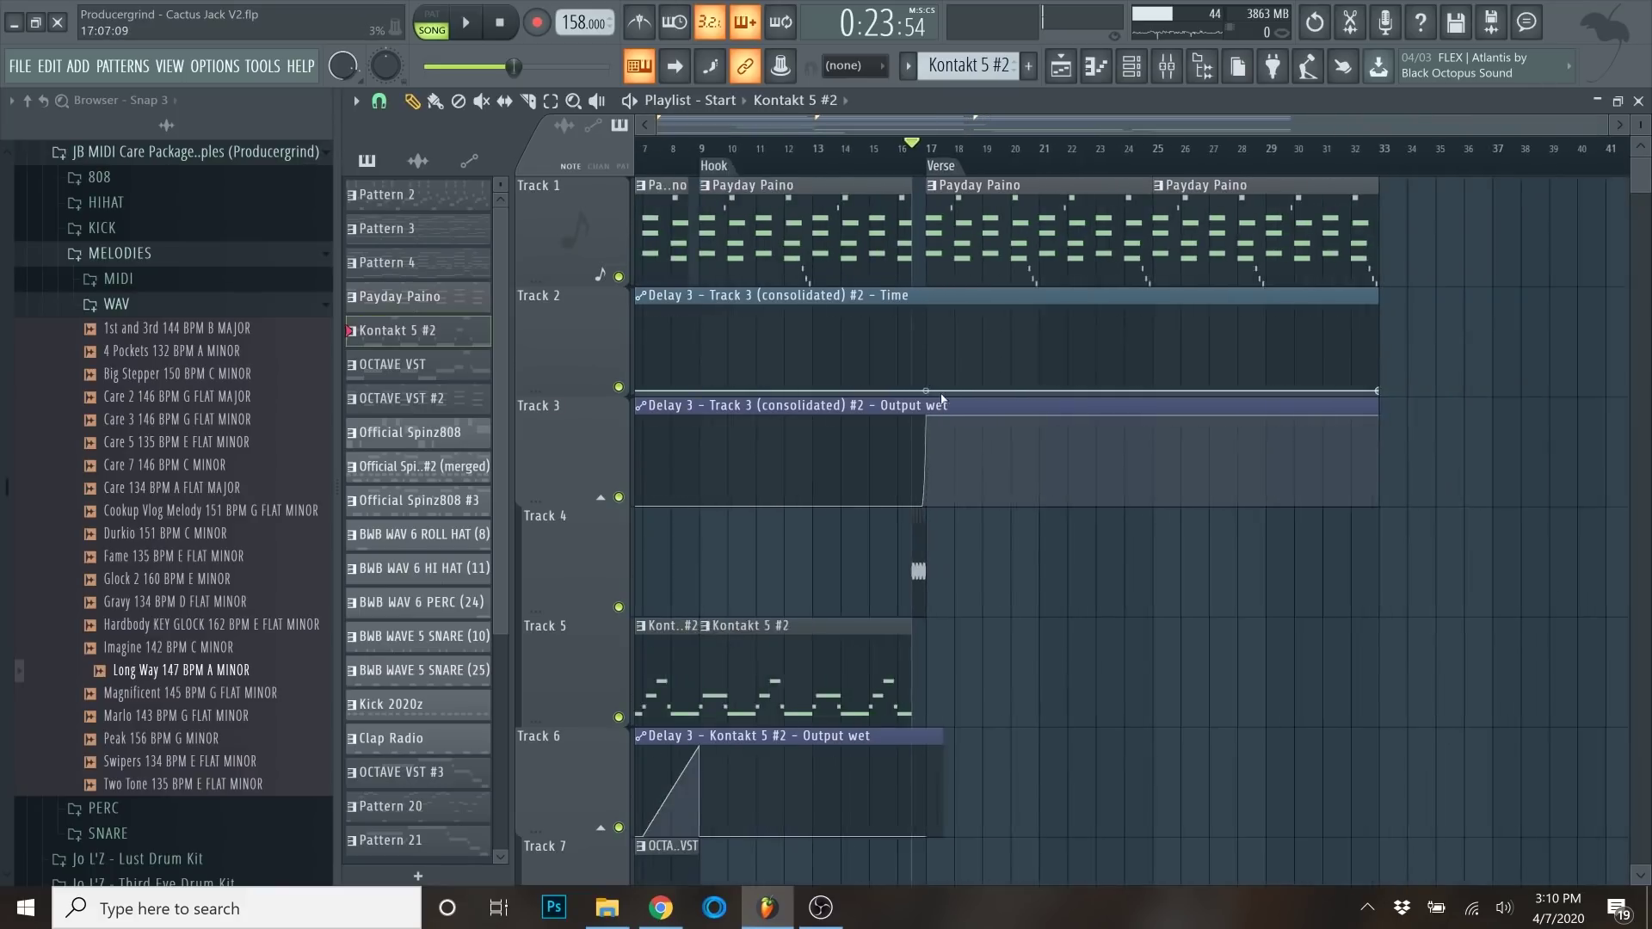
{"action": "right_click", "coordinate": [1296, 391]}
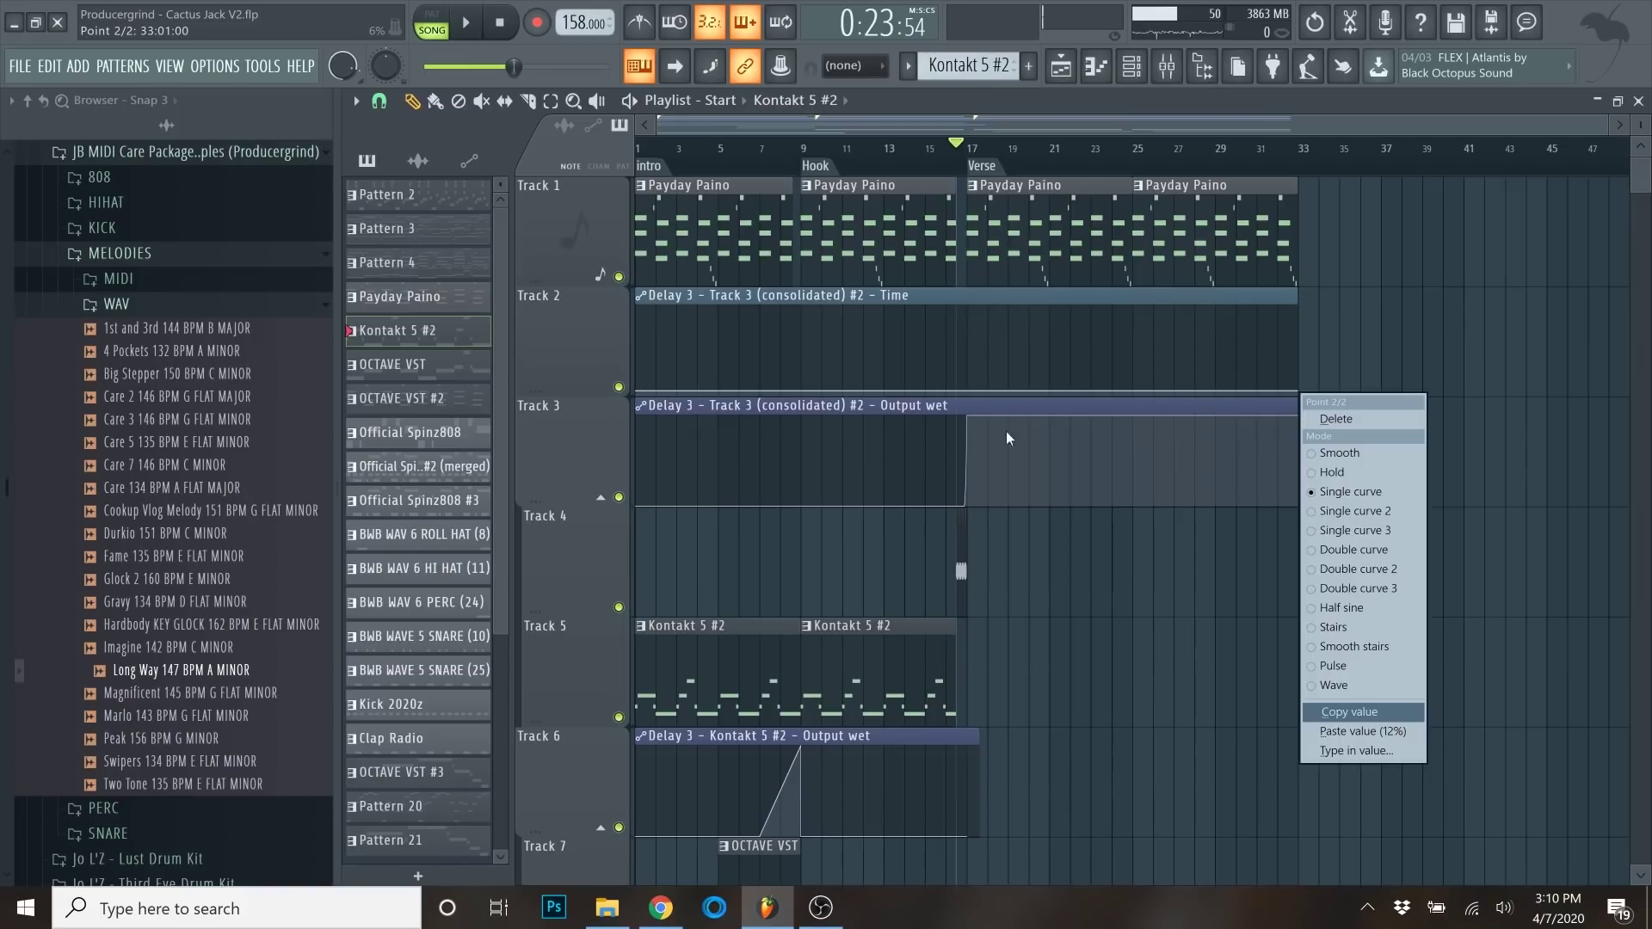
{"action": "left_click", "coordinate": [1356, 712]}
Add a point at 16:13:00 to the delay time automation clip and paste the copied 6% value into it.
{"action": "scroll", "coordinate": [981, 420], "scroll_direction": "up", "scroll_amount": 3}
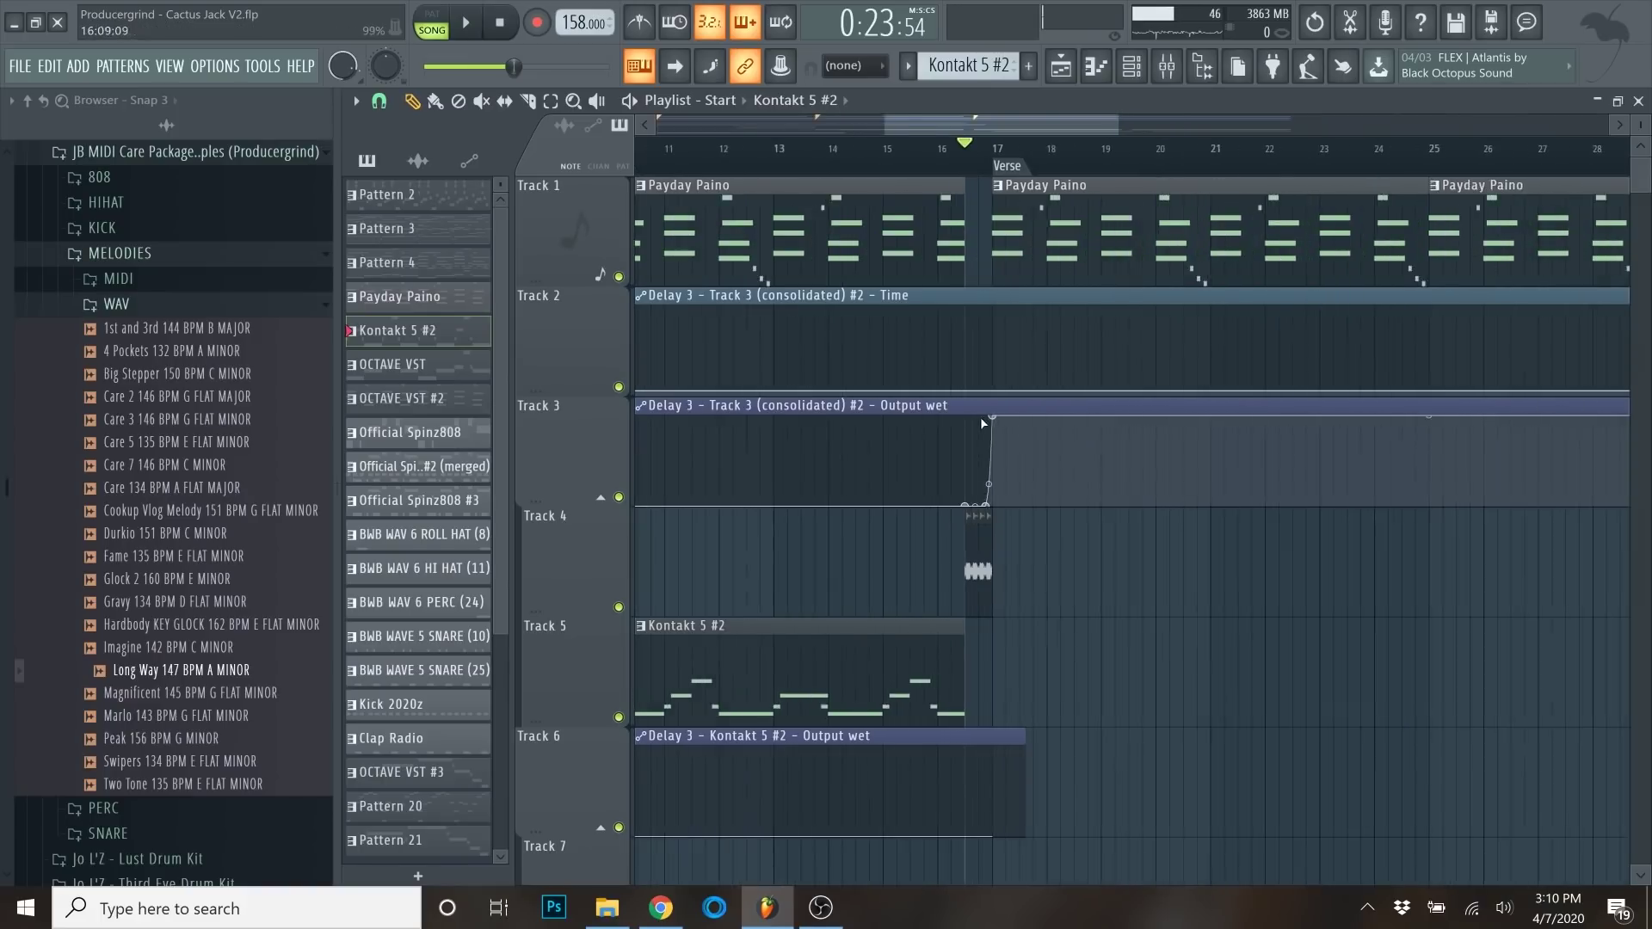
{"action": "scroll", "coordinate": [982, 422], "scroll_direction": "up", "scroll_amount": 4}
{"action": "right_click", "coordinate": [1134, 392]}
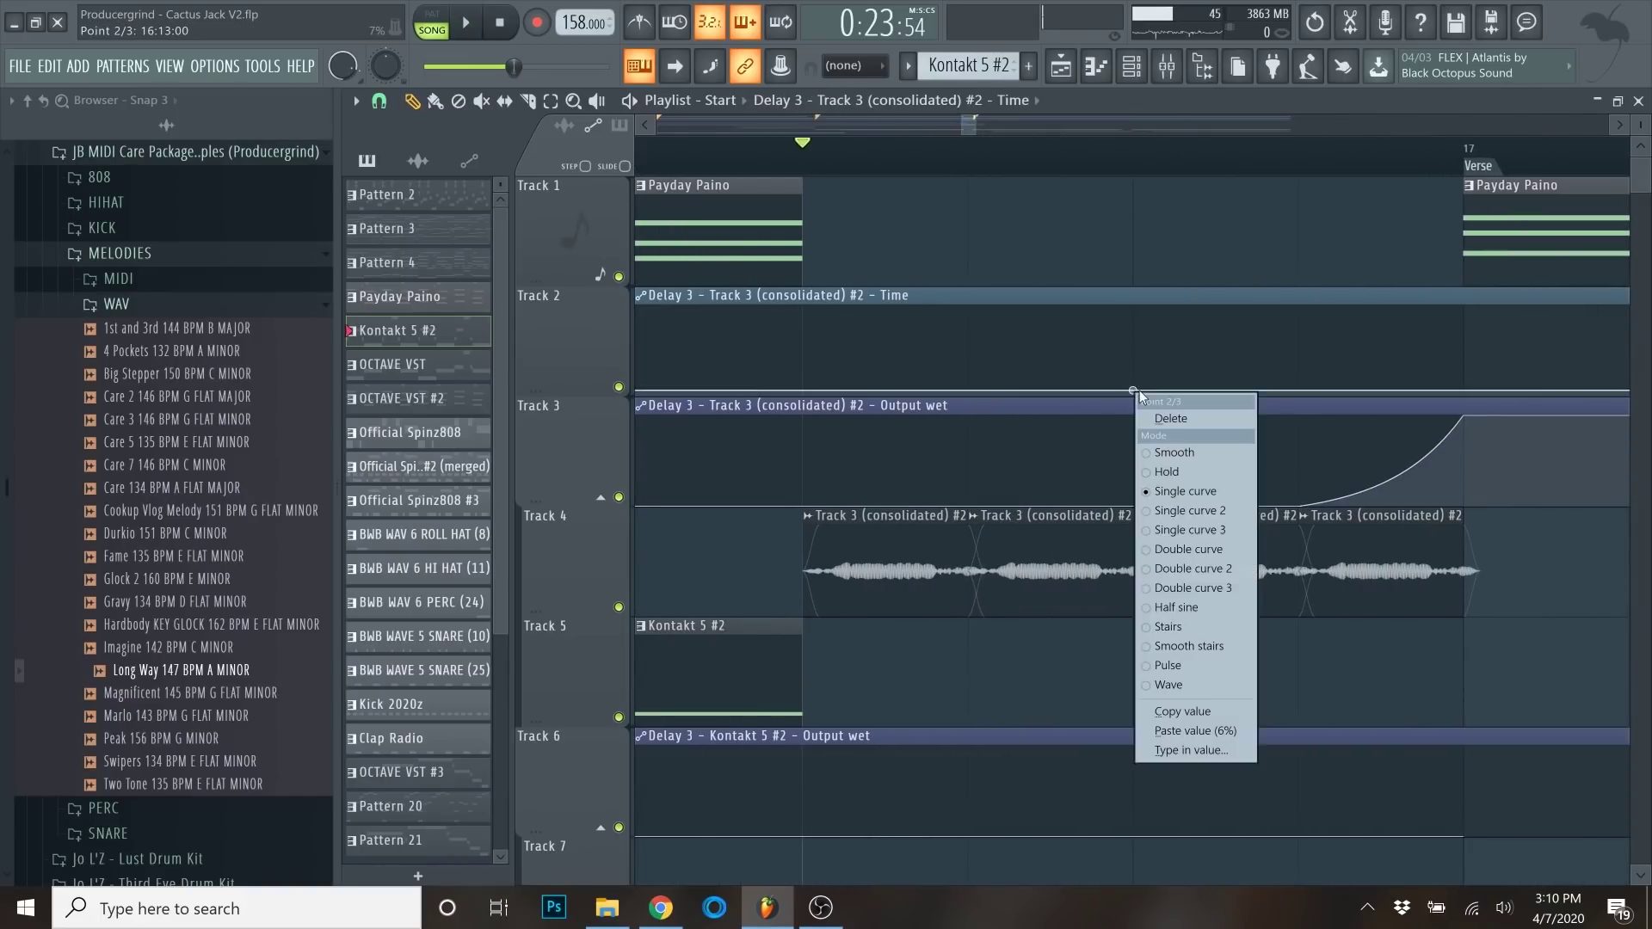
{"action": "left_click", "coordinate": [1189, 729]}
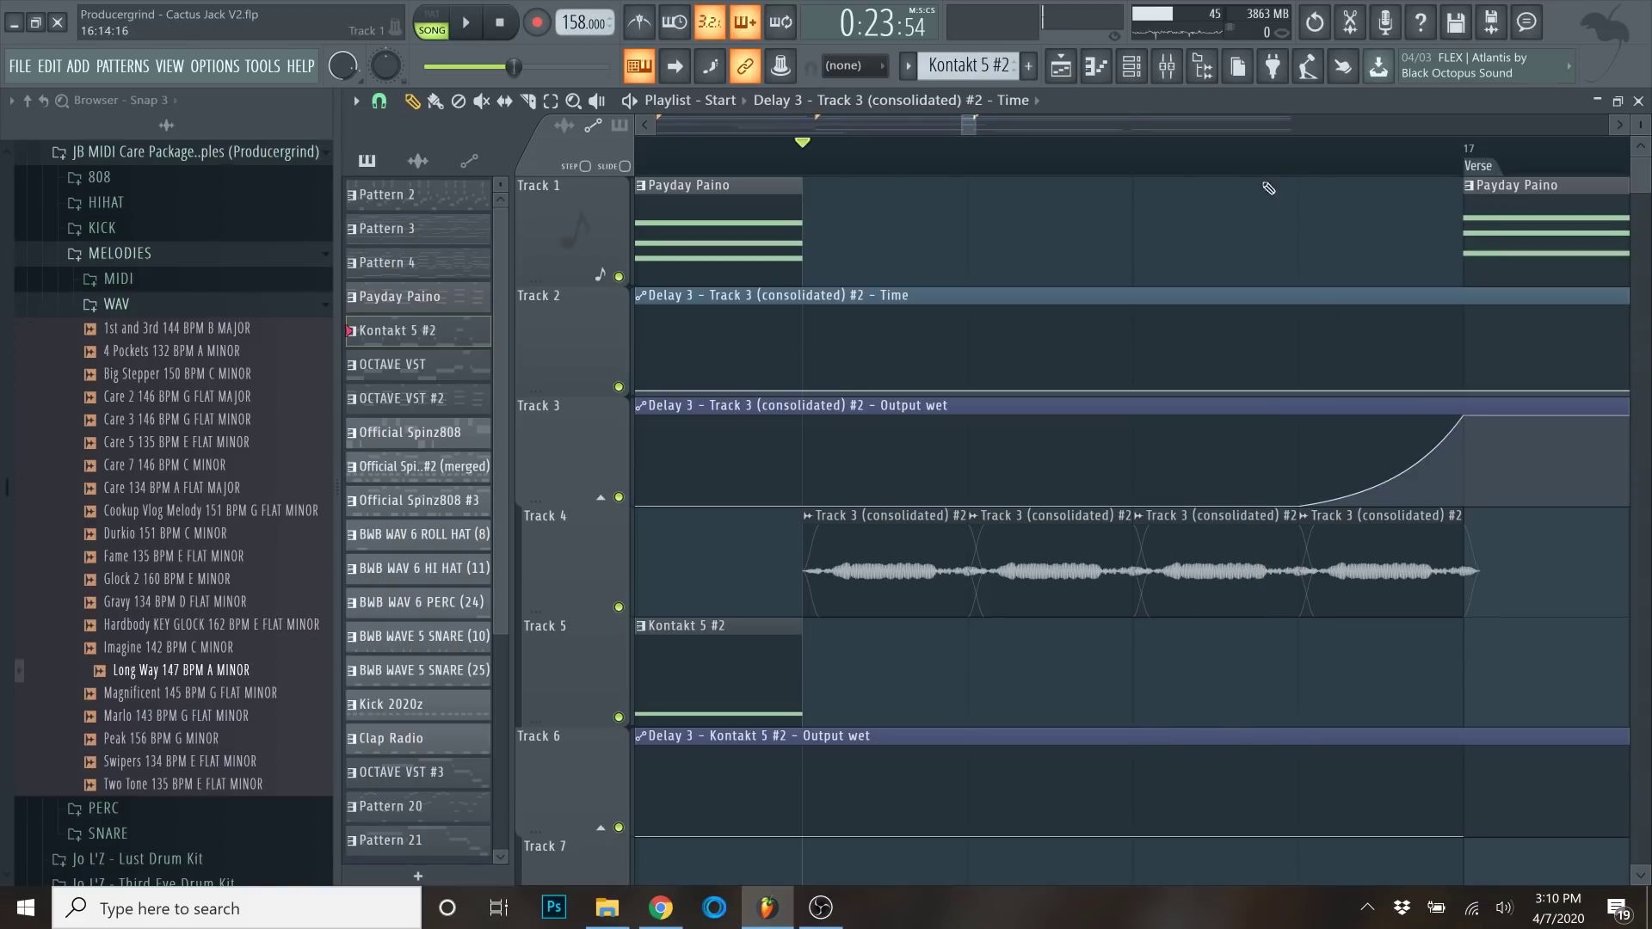
Add a point at the start of bar 17 to the delay time automation clip and paste the copied 6% value into it.
{"action": "left_click", "coordinate": [1314, 168]}
{"action": "scroll", "coordinate": [1485, 365], "scroll_direction": "down", "scroll_amount": 2}
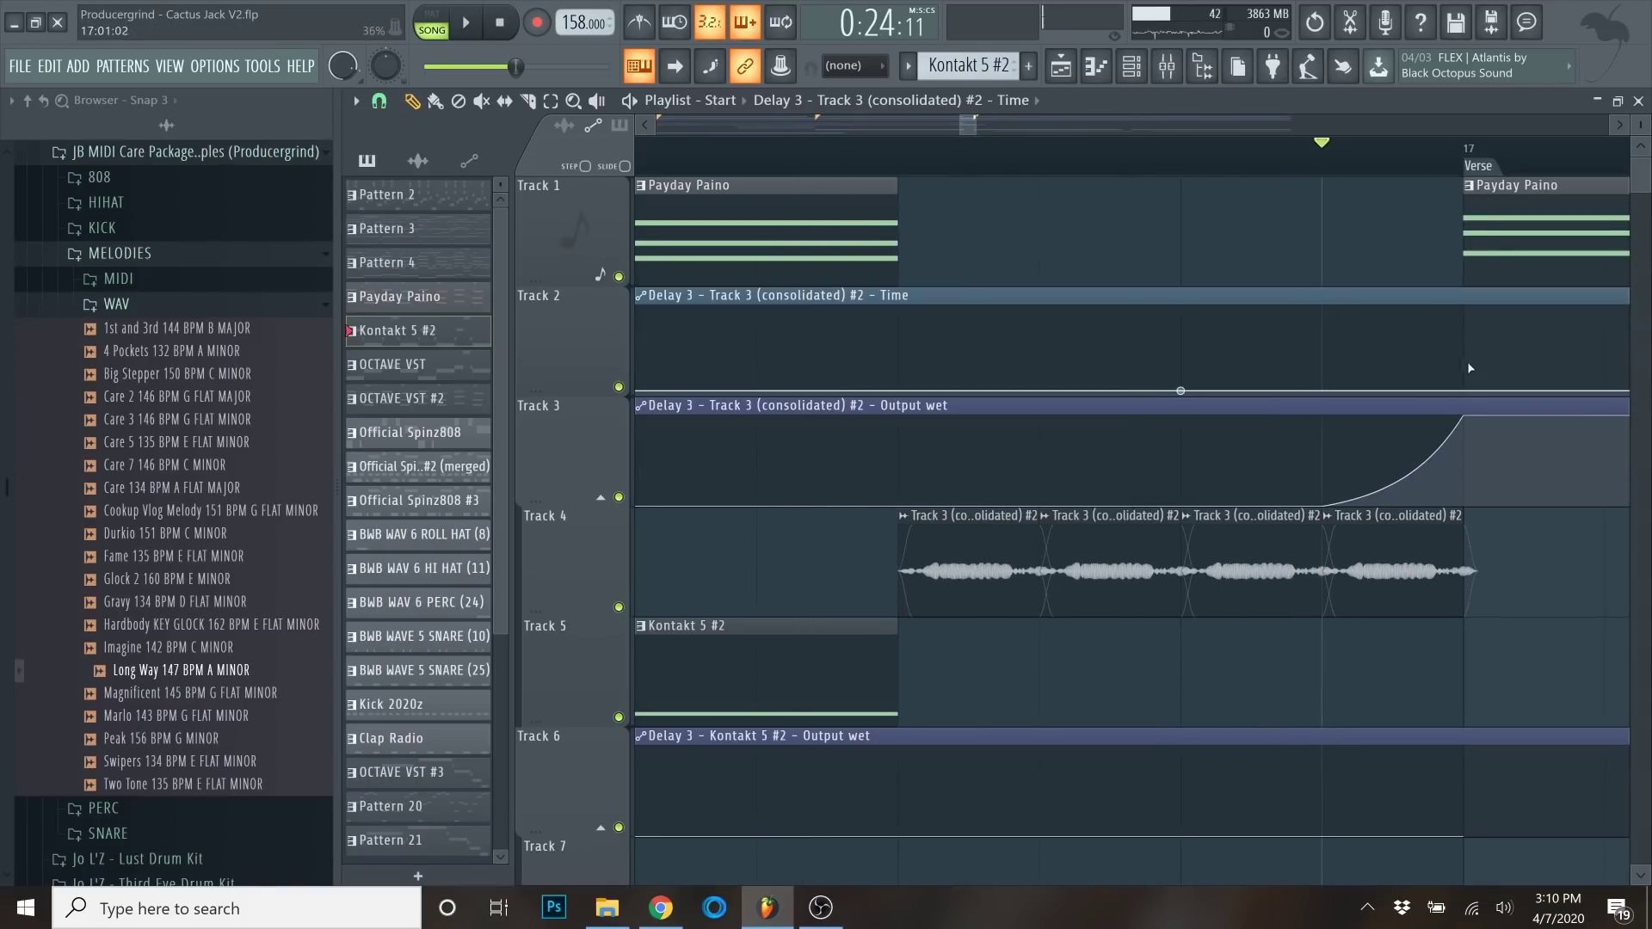
{"action": "scroll", "coordinate": [1470, 363], "scroll_direction": "down", "scroll_amount": 2}
{"action": "scroll", "coordinate": [1469, 404], "scroll_direction": "up", "scroll_amount": 2}
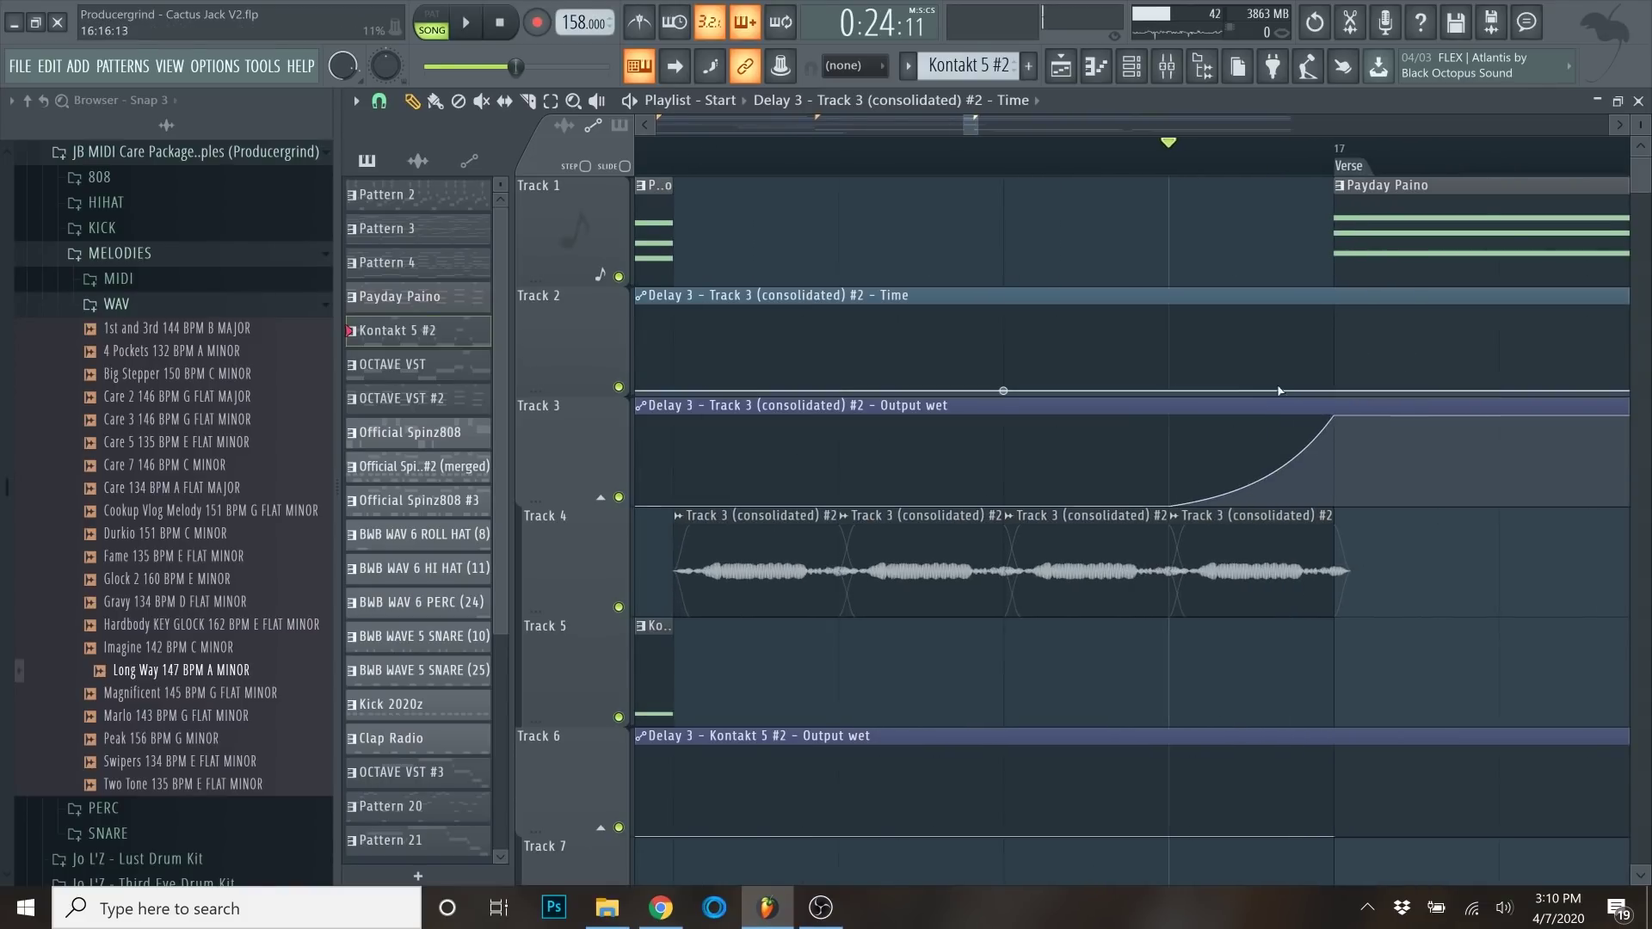
{"action": "right_click", "coordinate": [1335, 391]}
{"action": "left_click", "coordinate": [1377, 728]}
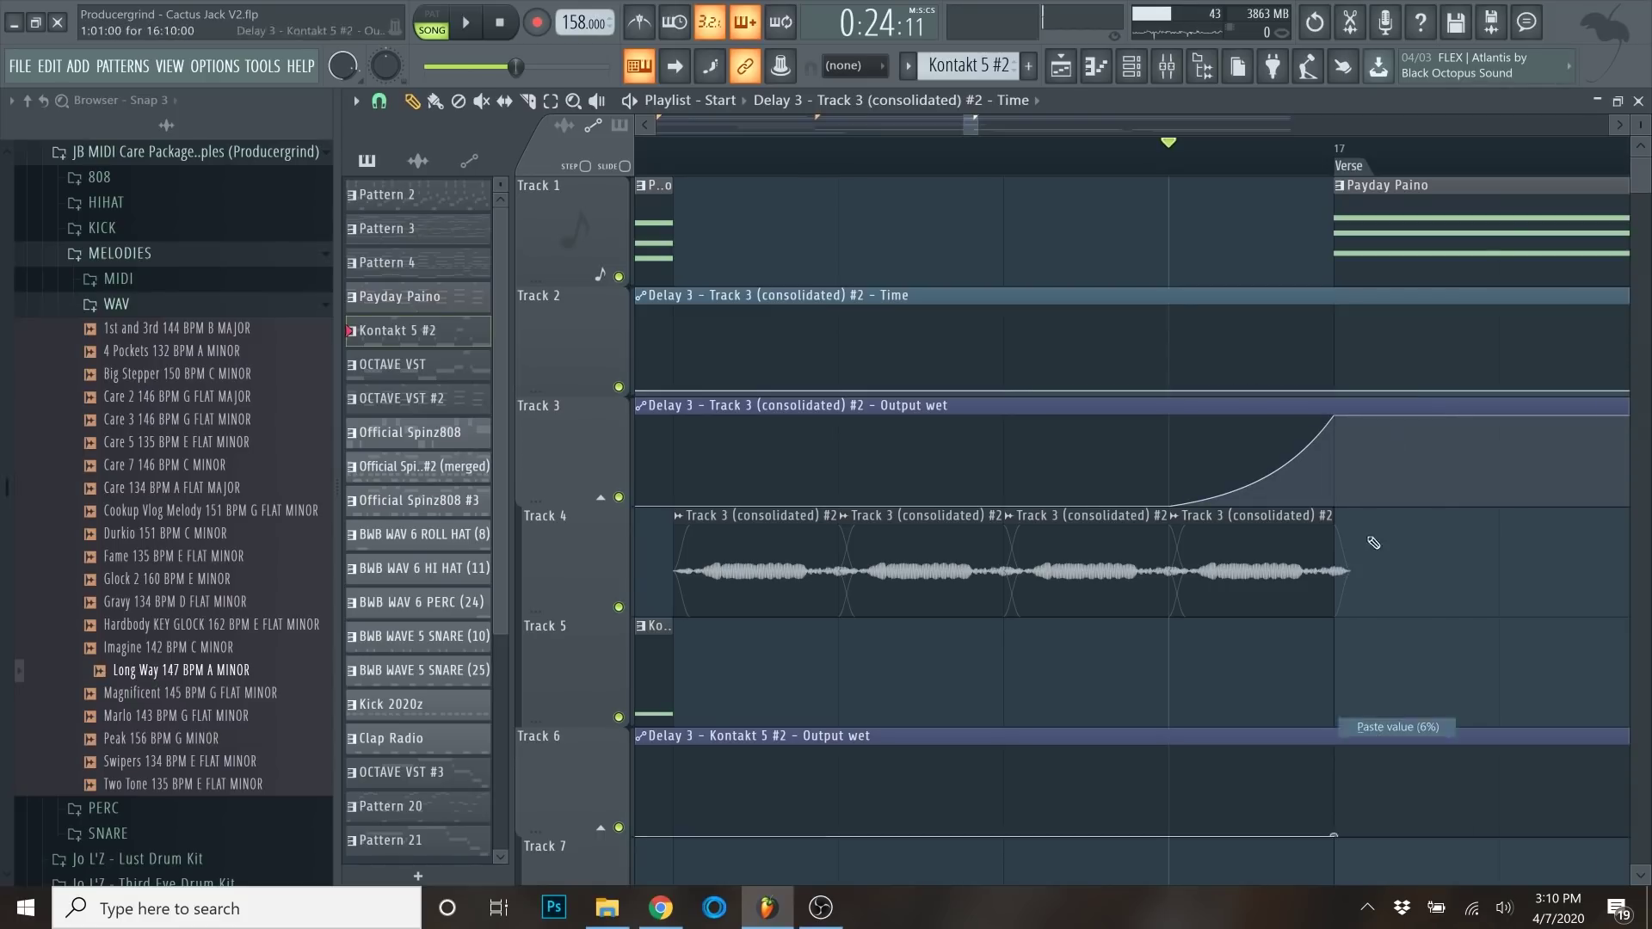
Adjust the curve of the delay time automation clip after its bar 17 point.
{"action": "left_click_drag", "start_coordinate": [1416, 379], "coordinate": [1513, 326]}
{"action": "scroll", "coordinate": [1344, 365], "scroll_direction": "down", "scroll_amount": 3}
{"action": "left_click_drag", "start_coordinate": [1377, 374], "coordinate": [1377, 332]}
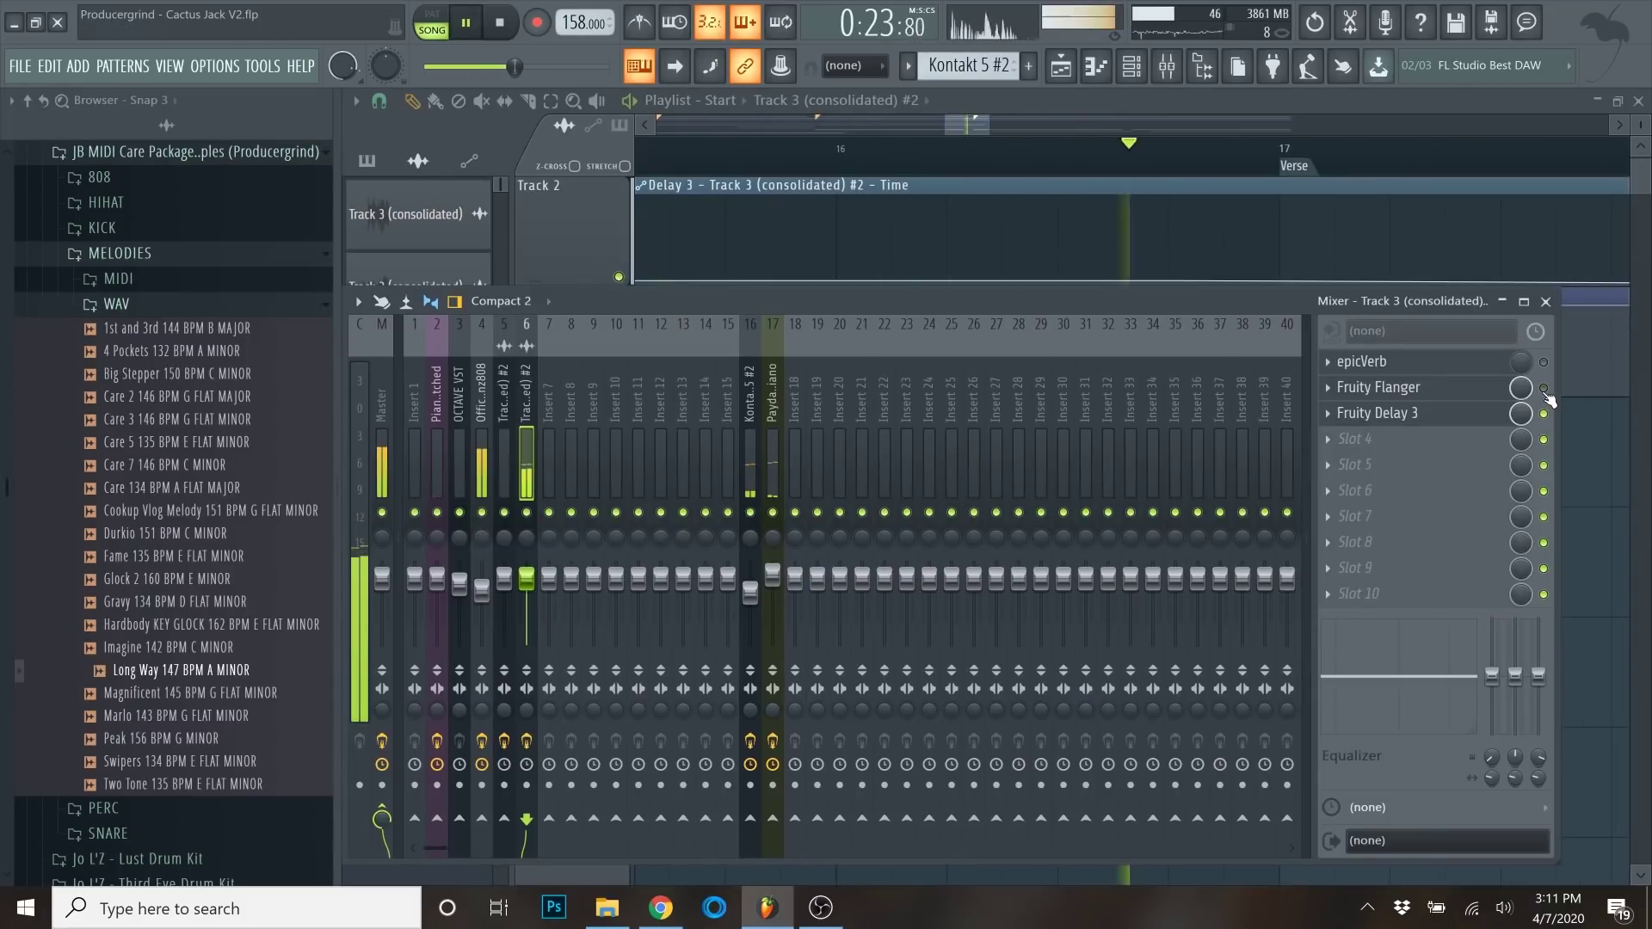
Stop playback, open Pattern 21 from the verse in the piano roll, and return to its OCTAVE VST #3 channel in the channel rack.
{"action": "left_click", "coordinate": [1007, 108]}
{"action": "key", "text": "space"}
{"action": "double_click", "coordinate": [1096, 456]}
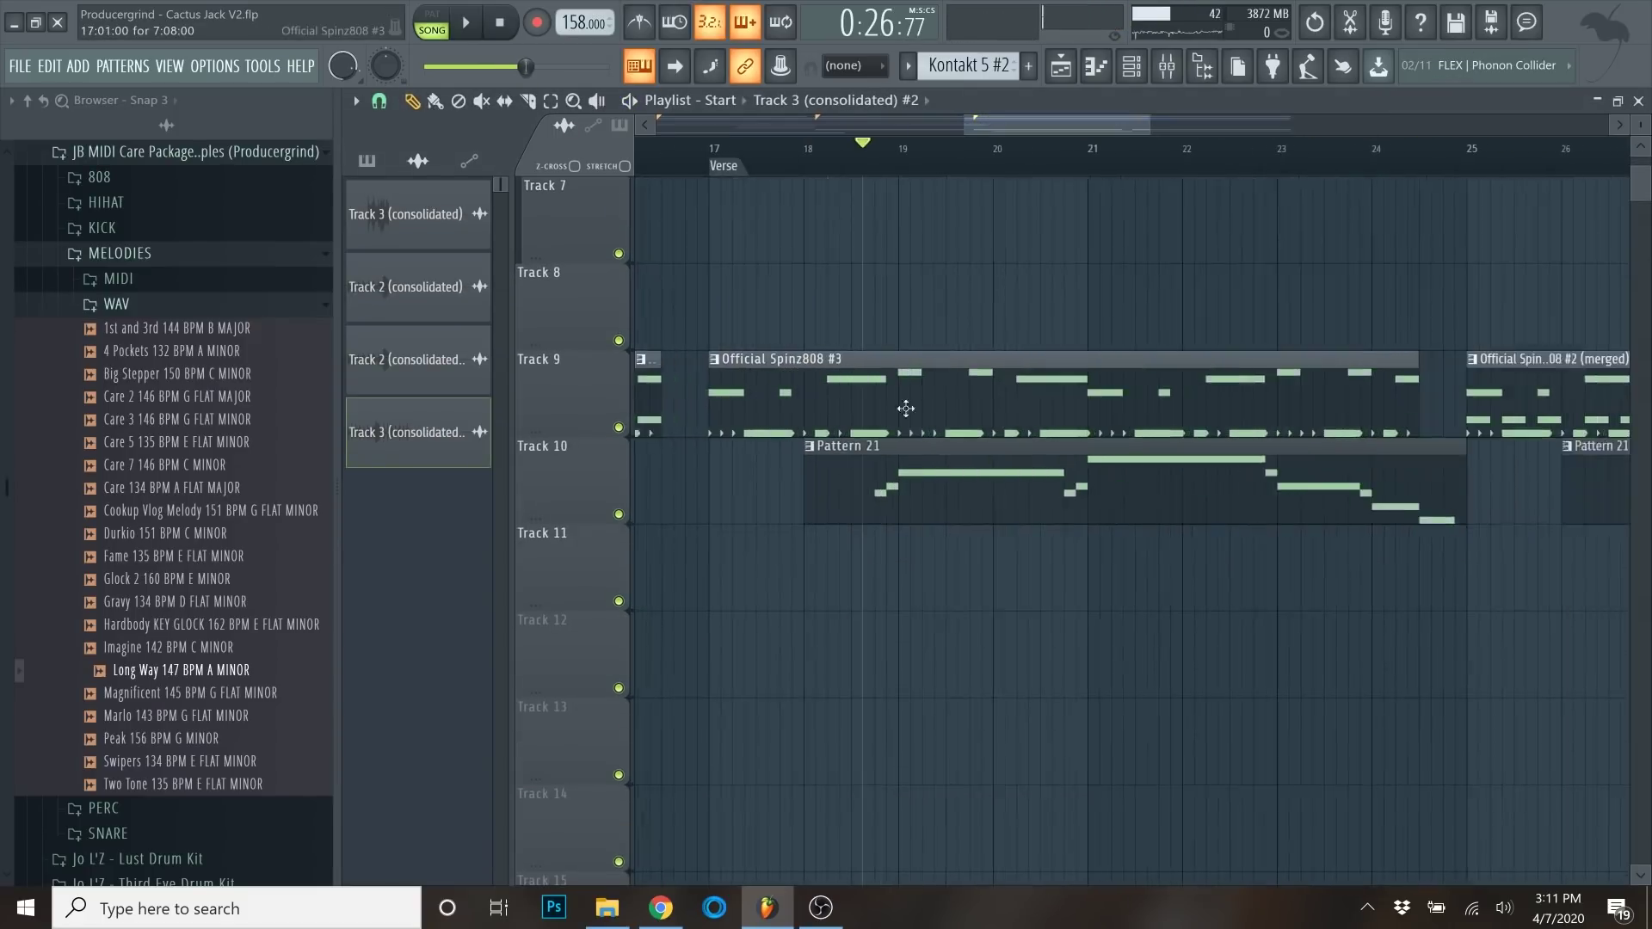
{"action": "key", "text": "F6"}
{"action": "double_click", "coordinate": [931, 496]}
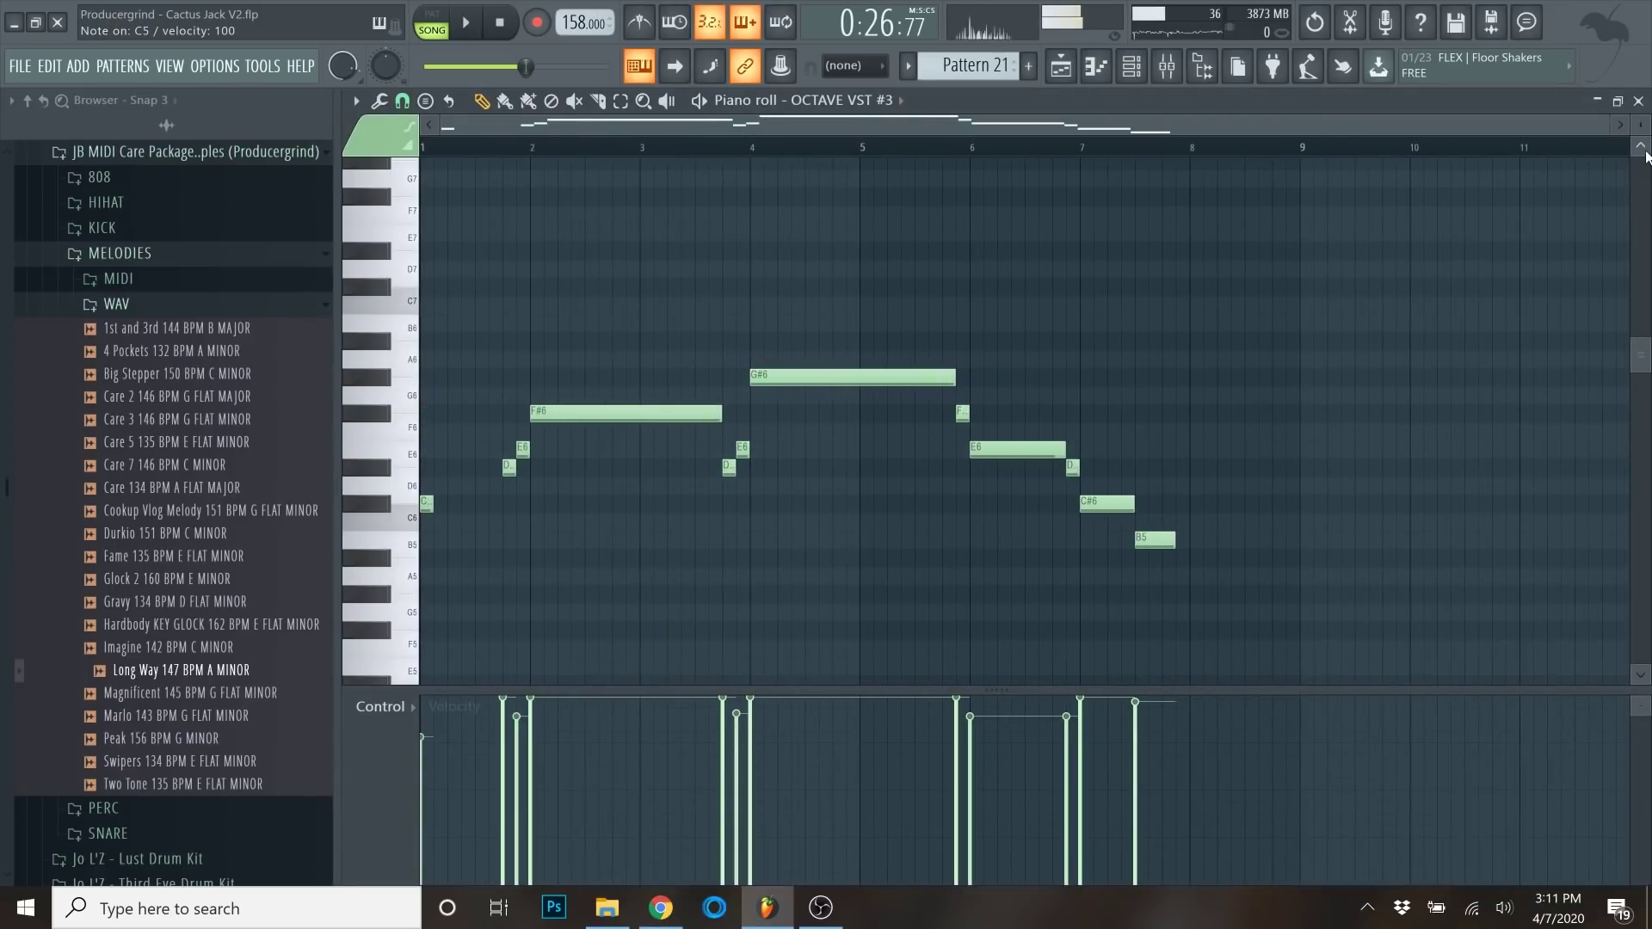
{"action": "key", "text": "F7"}
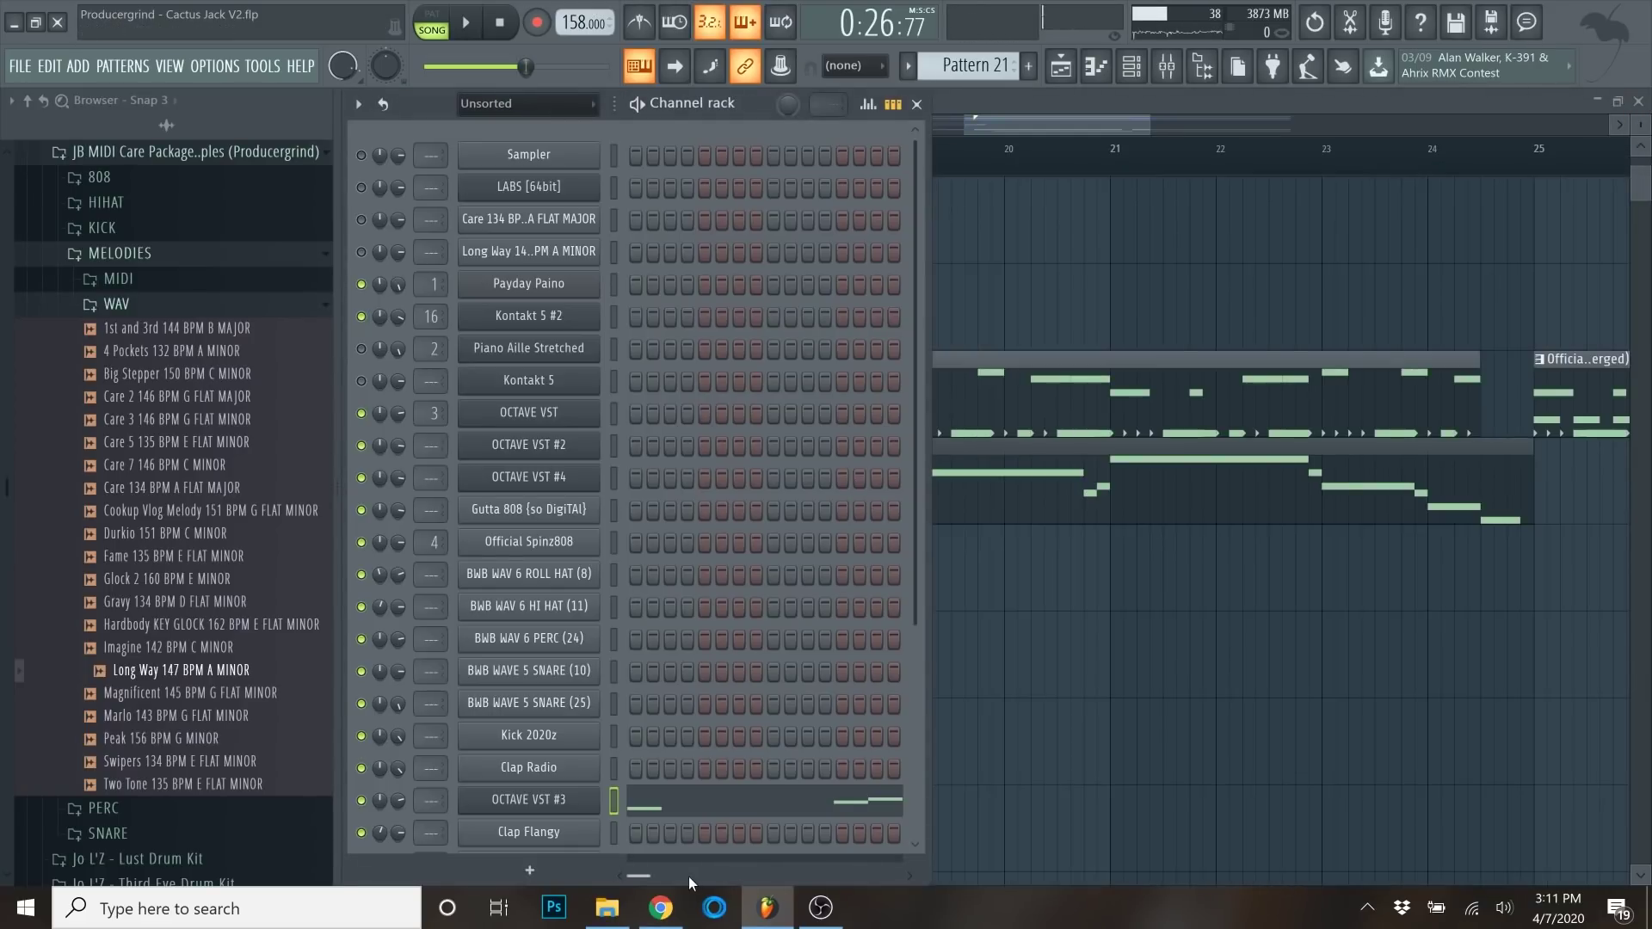
Route the OCTAVE VST #3 channel to mixer track 7 and load Fruity Delay 3 in the track's first effect slot.
{"action": "key", "text": "ctrl+l"}
{"action": "left_click", "coordinate": [1331, 370]}
{"action": "mouse_move", "coordinate": [1355, 387]}
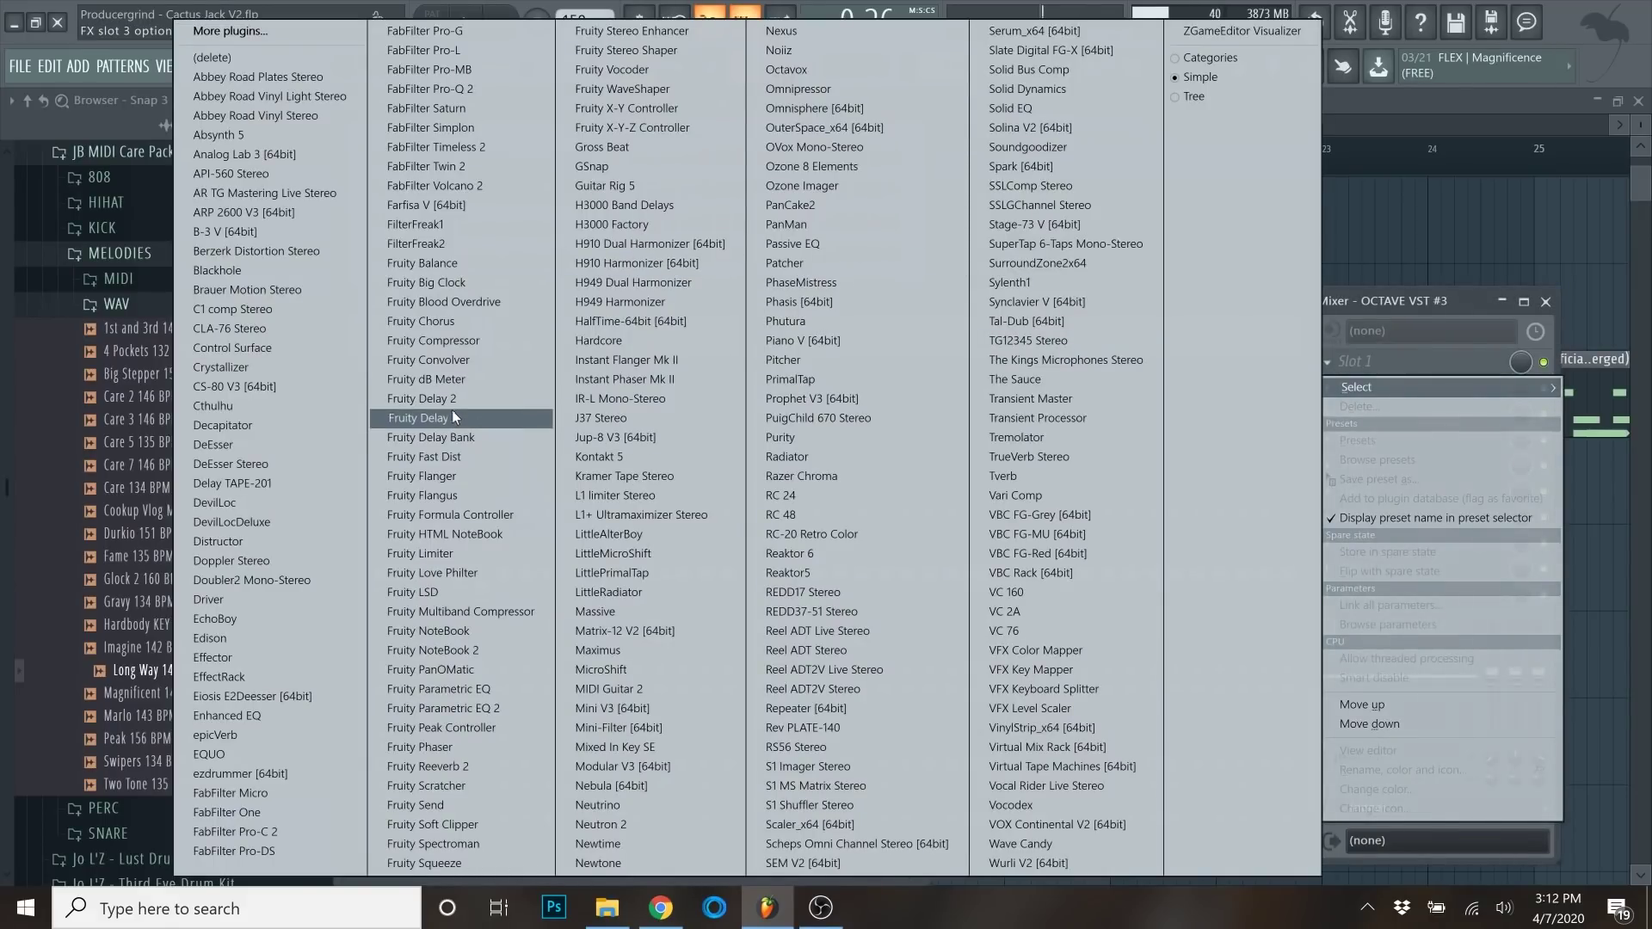
{"action": "left_click", "coordinate": [451, 410]}
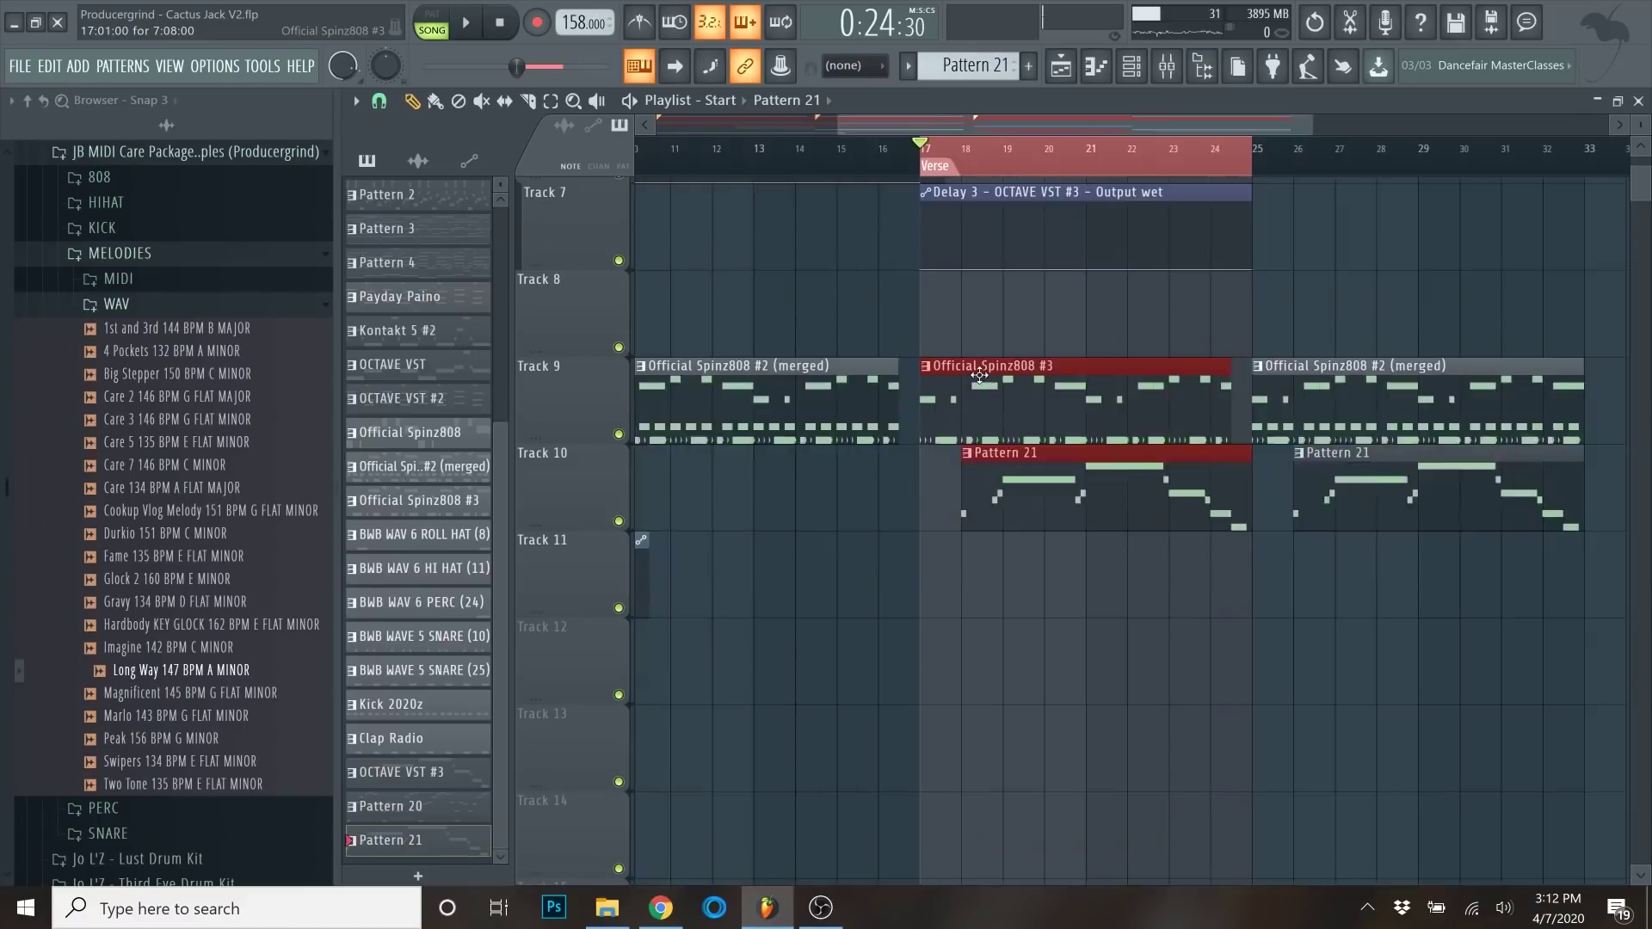
Play the verse start, then add a point at bar 19 in the OCTAVE VST #3 output wet clip and raise it to about 63%.
{"action": "scroll", "coordinate": [979, 375], "scroll_direction": "up", "scroll_amount": 5}
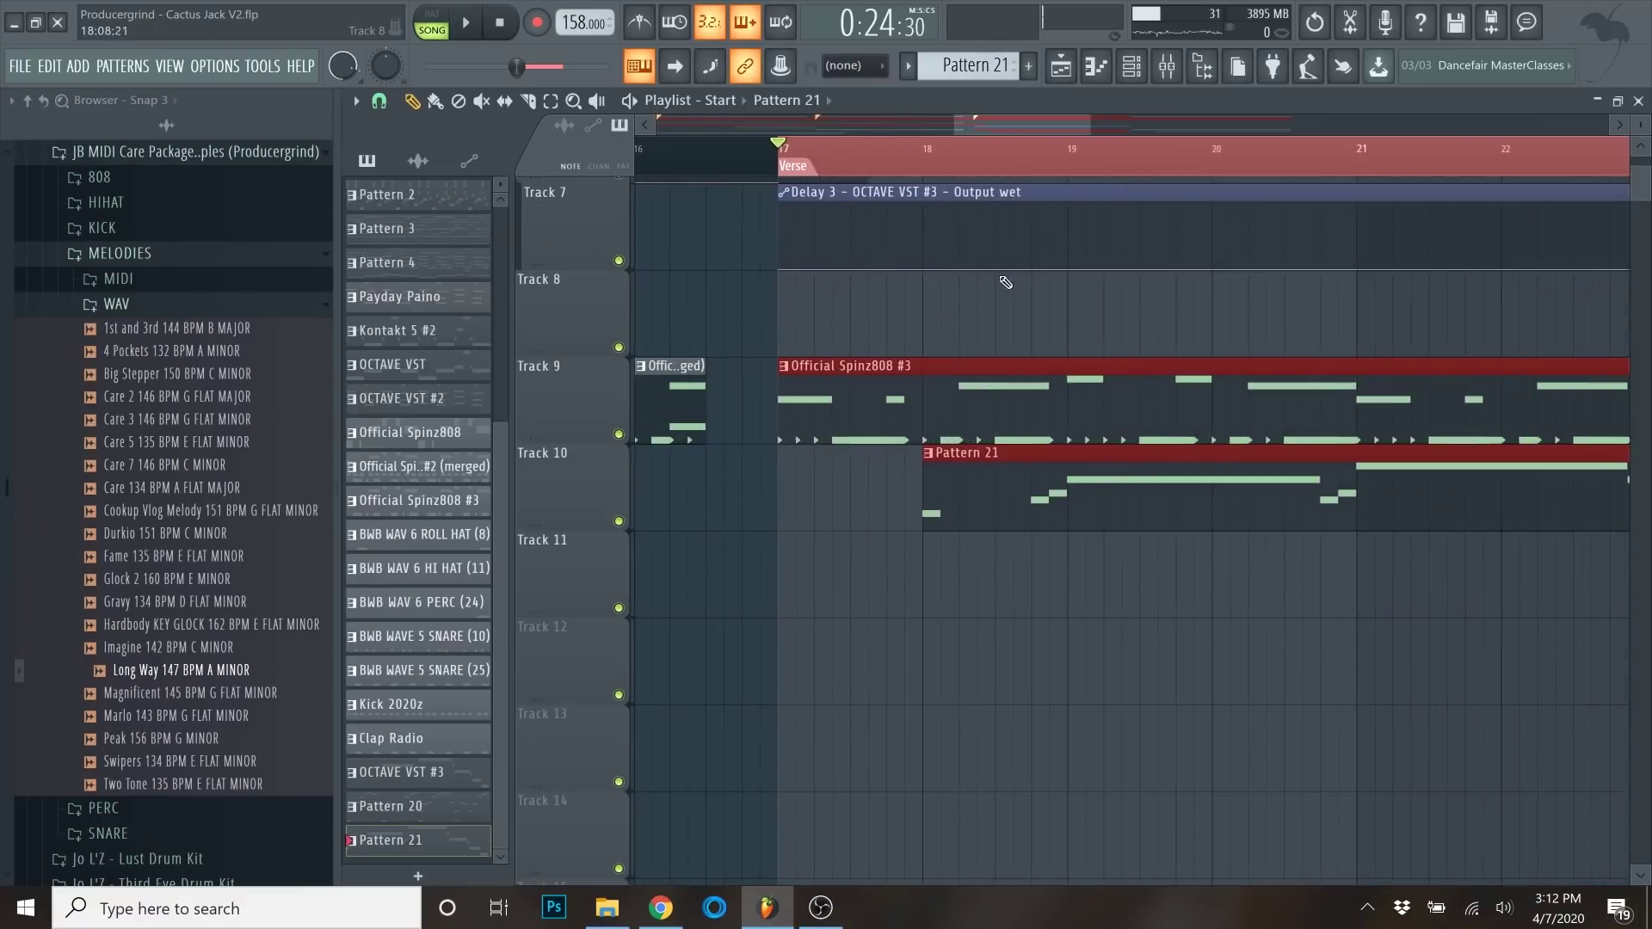
{"action": "key", "text": "space"}
{"action": "scroll", "coordinate": [1095, 364], "scroll_direction": "up", "scroll_amount": 2}
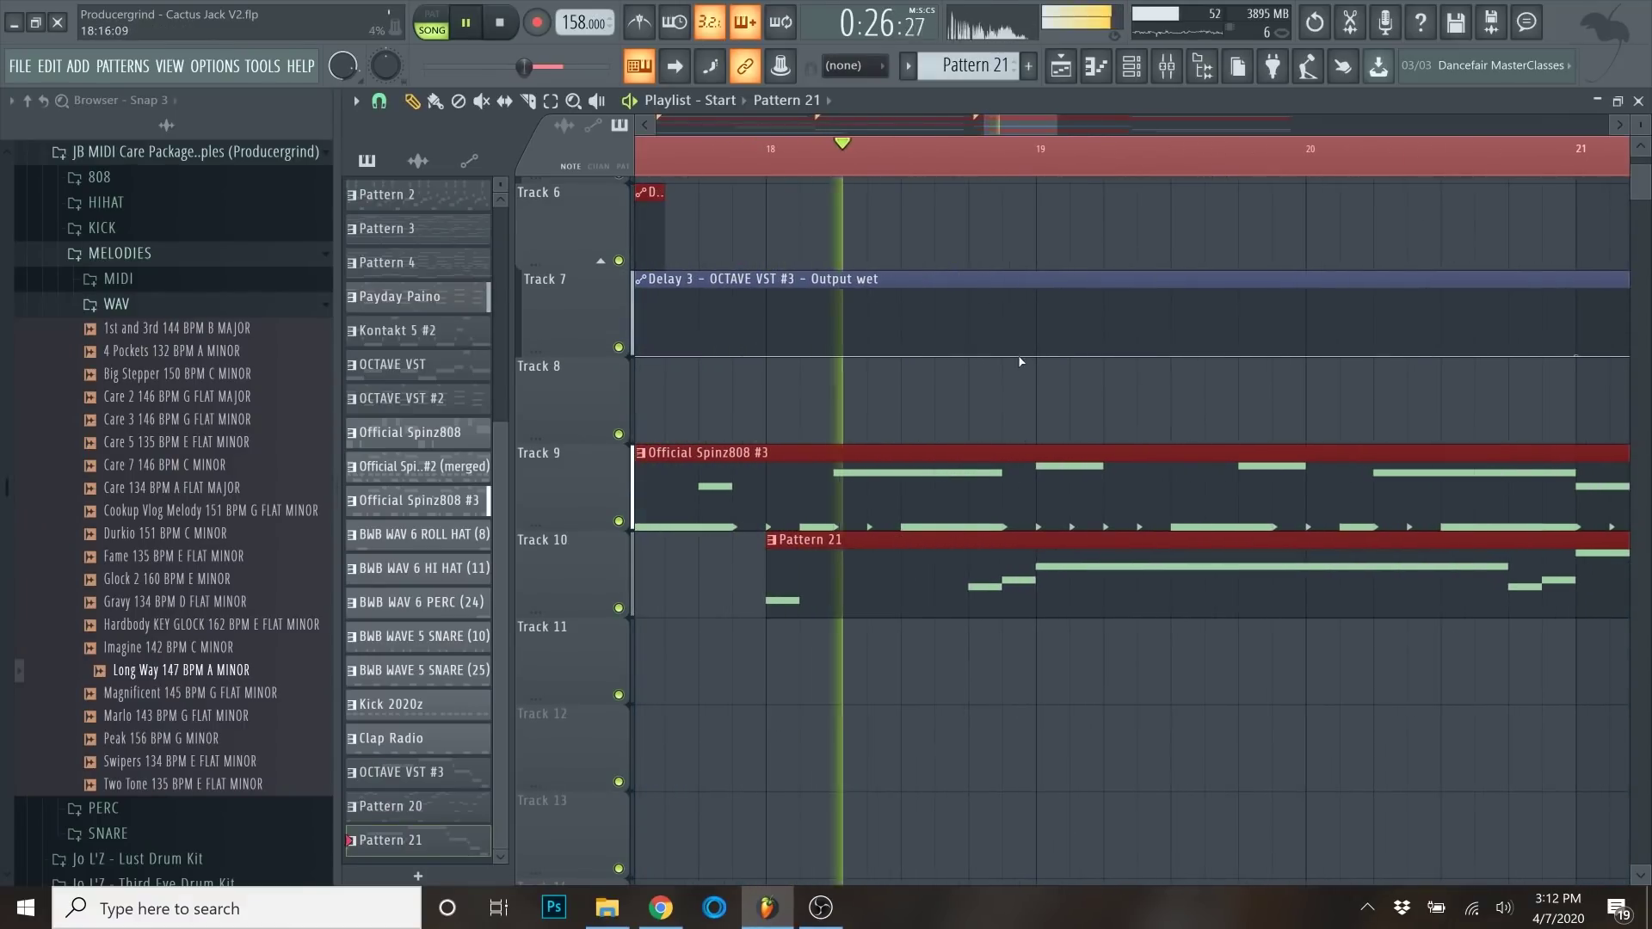
{"action": "right_click", "coordinate": [1041, 355]}
{"action": "key", "text": "space"}
{"action": "left_click_drag", "start_coordinate": [1040, 352], "coordinate": [1032, 315]}
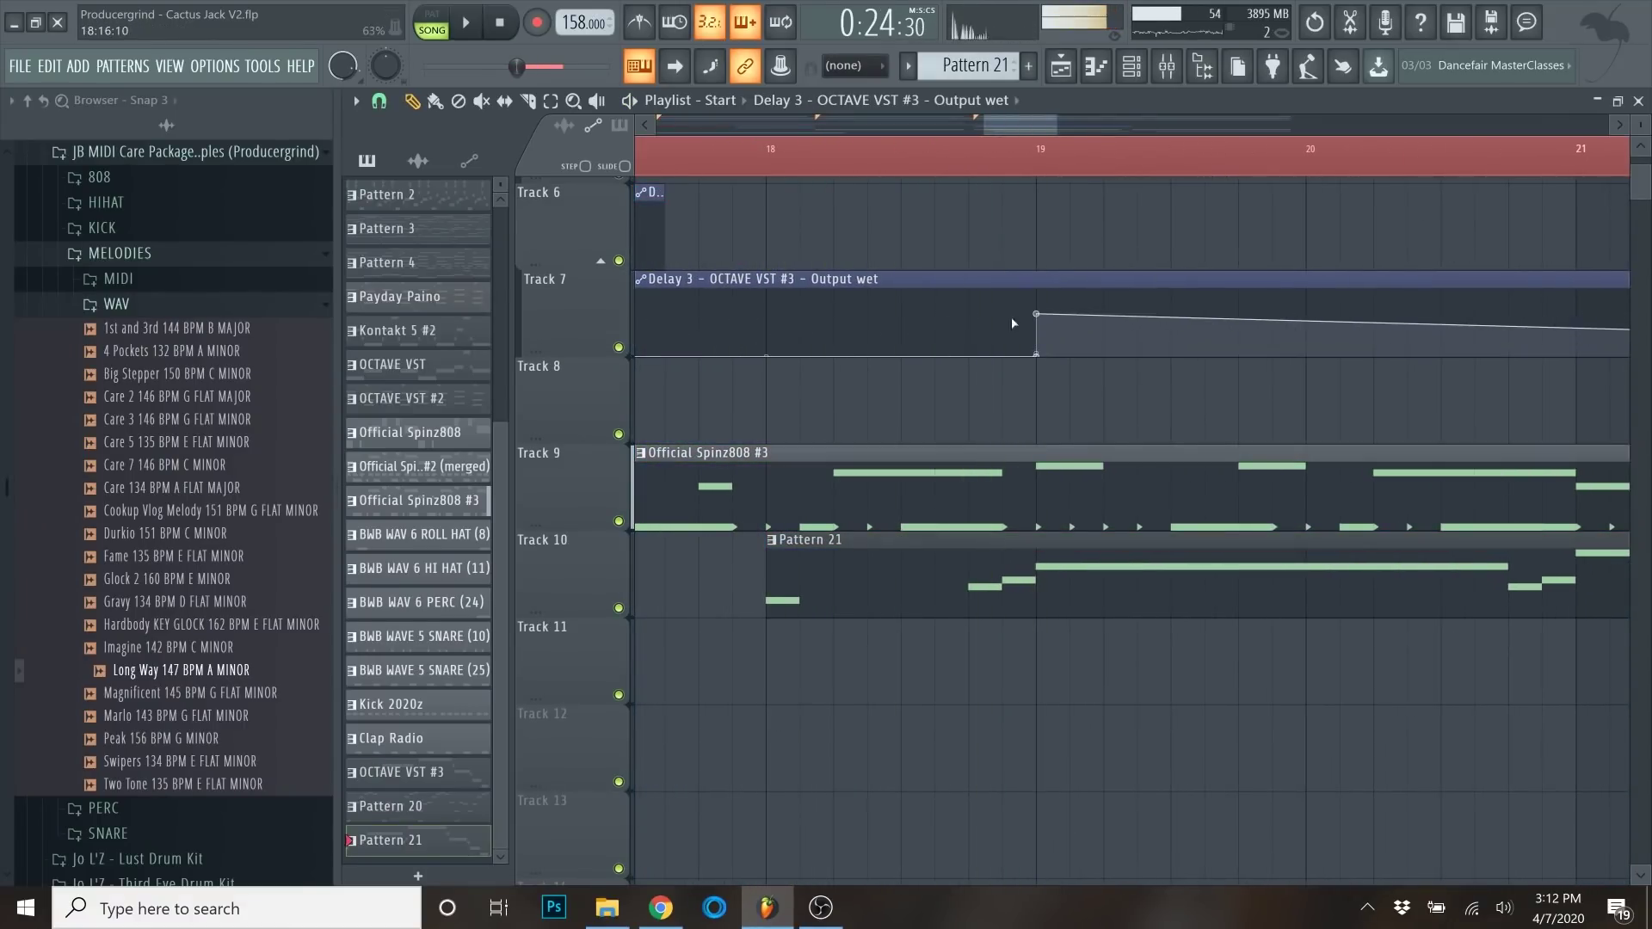
Add points at bar 20 that drop the output wet automation back to its base level, and nudge the bar 19 point slightly upward.
{"action": "scroll", "coordinate": [981, 319], "scroll_direction": "down", "scroll_amount": 2}
{"action": "right_click", "coordinate": [1182, 316]}
{"action": "right_click", "coordinate": [1201, 316]}
{"action": "left_click_drag", "start_coordinate": [1201, 315], "coordinate": [1163, 404]}
{"action": "key", "text": "space"}
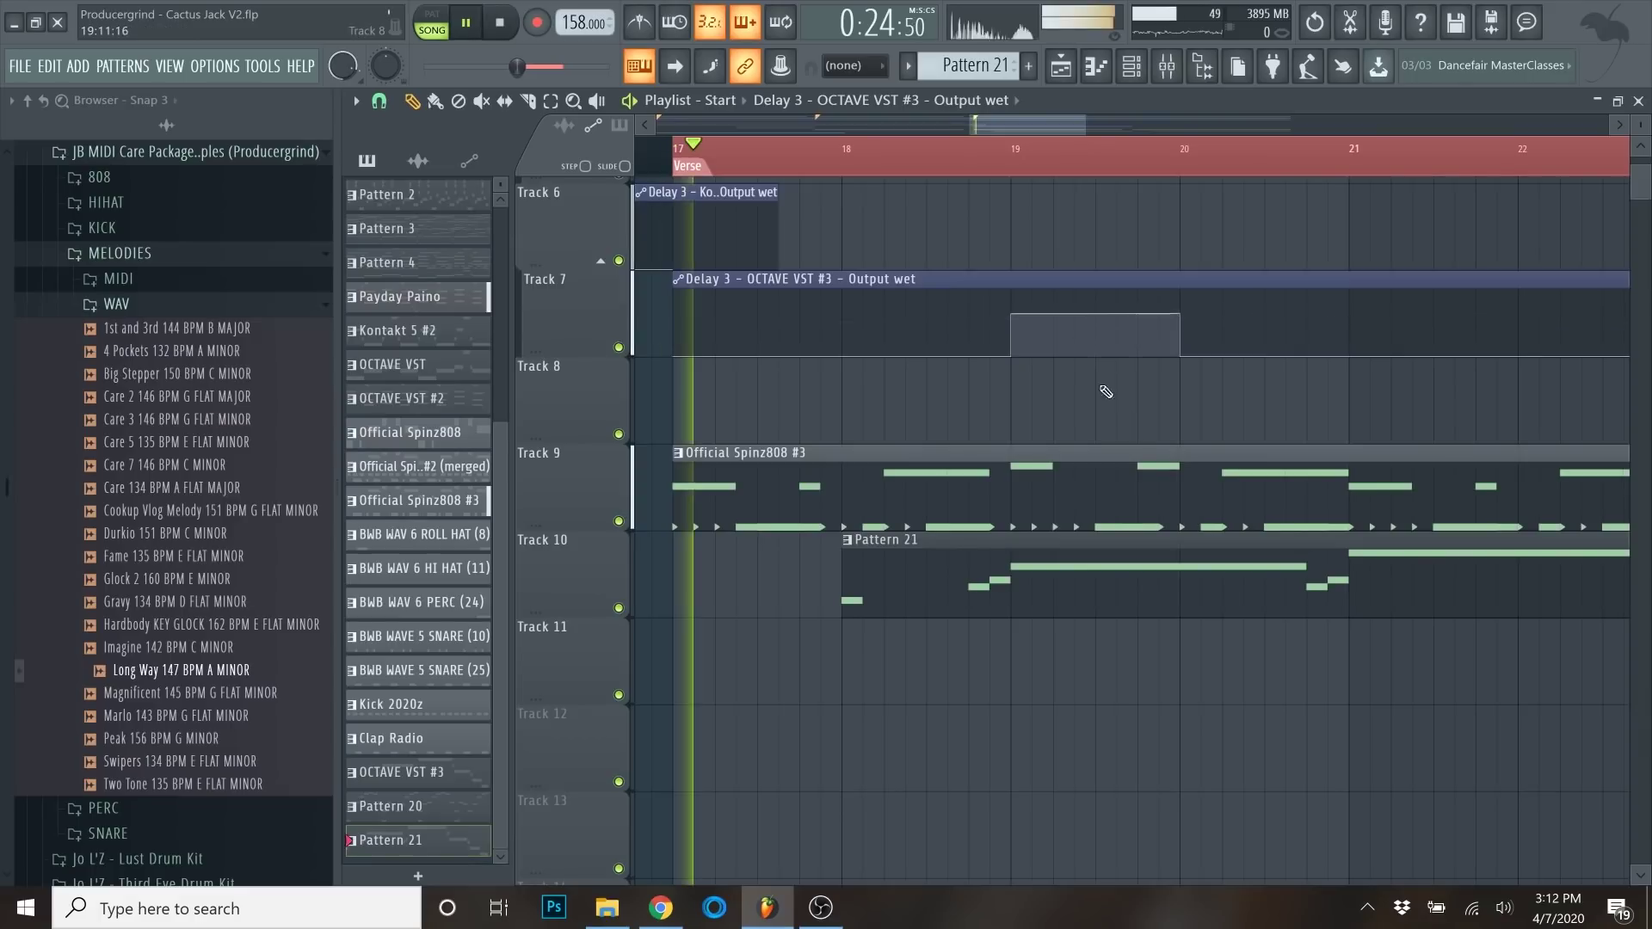
{"action": "left_click_drag", "start_coordinate": [1011, 314], "coordinate": [1014, 308]}
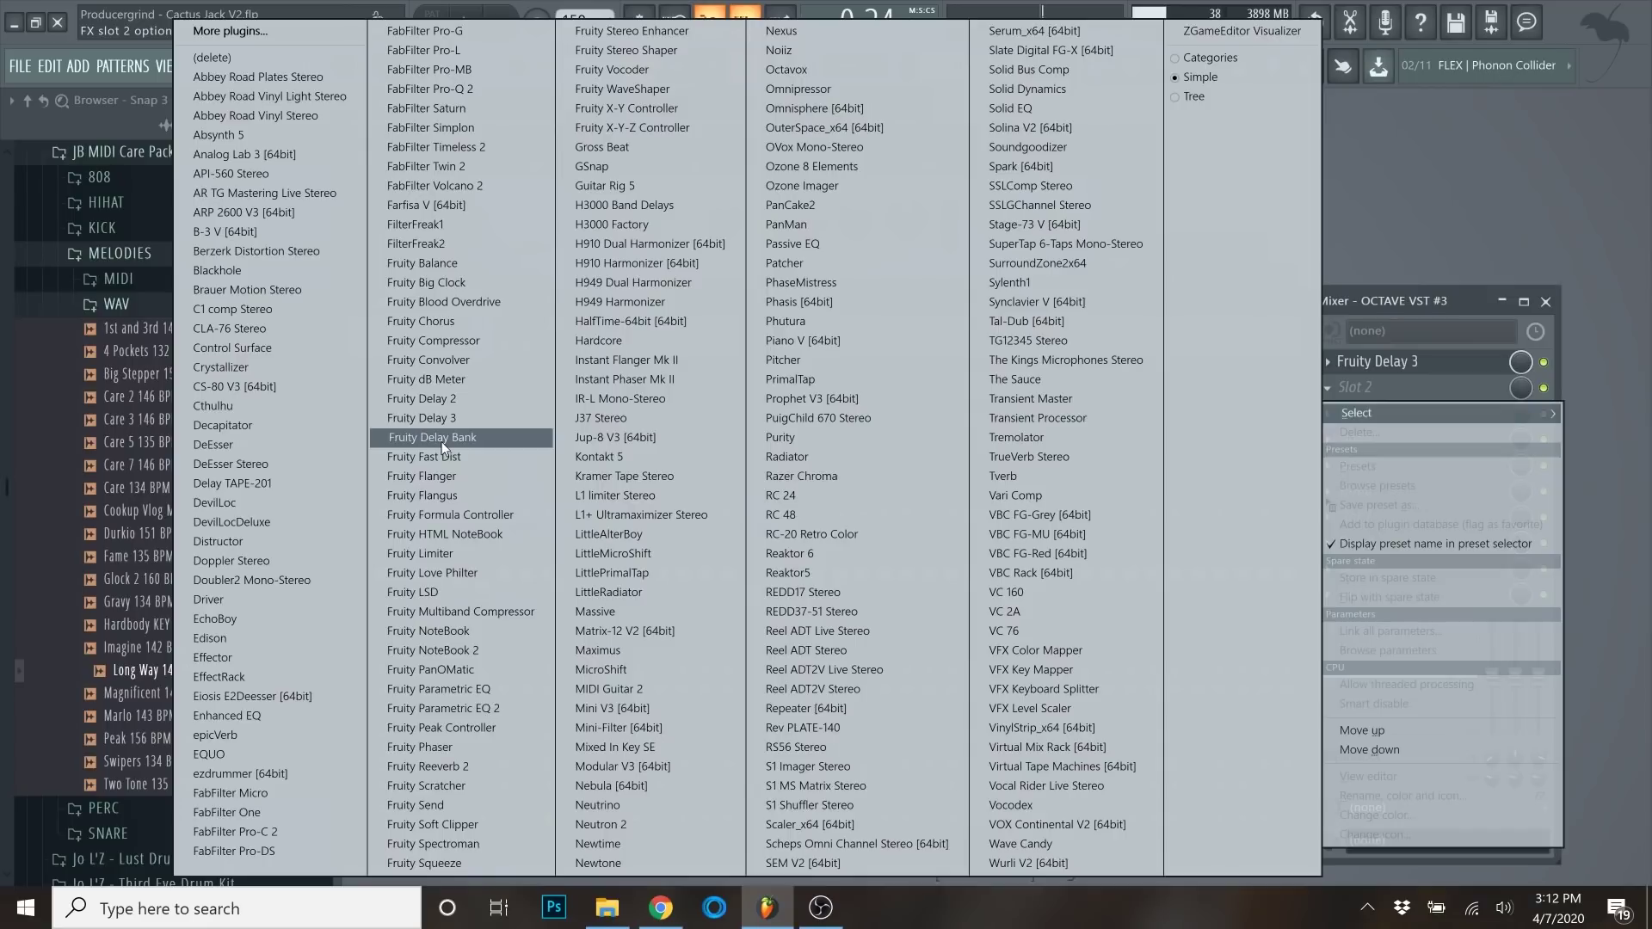
Search the full effect plugin list for delay and mark Dub Delay - TAL as a favourite.
{"action": "left_click", "coordinate": [265, 33]}
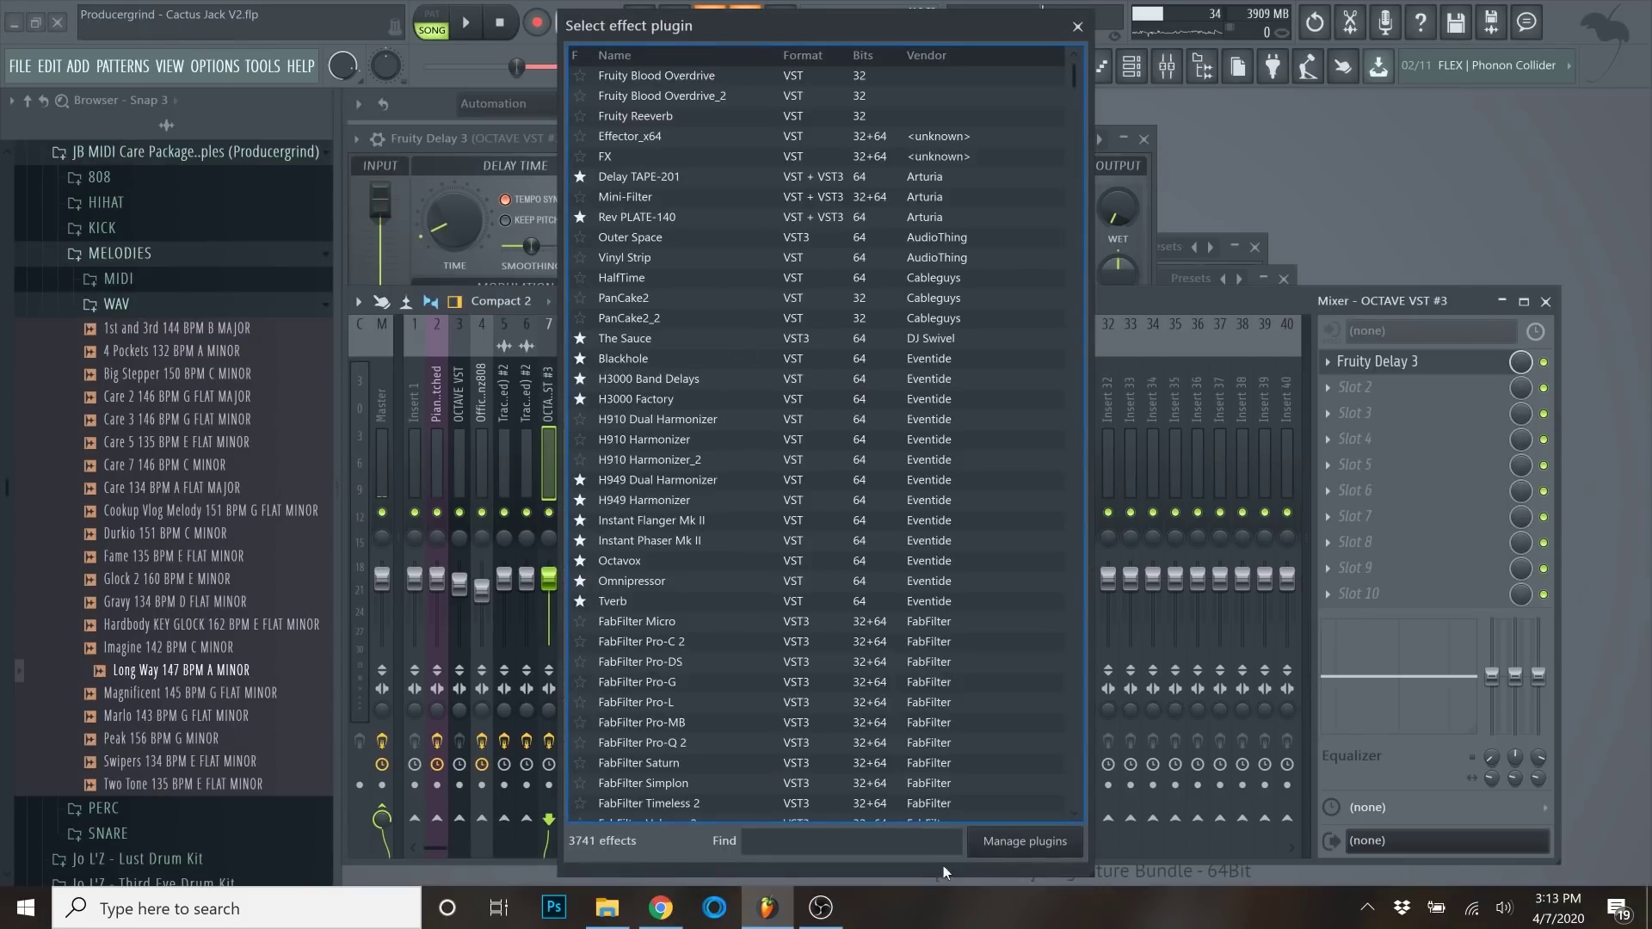
{"action": "type", "text": "delay"}
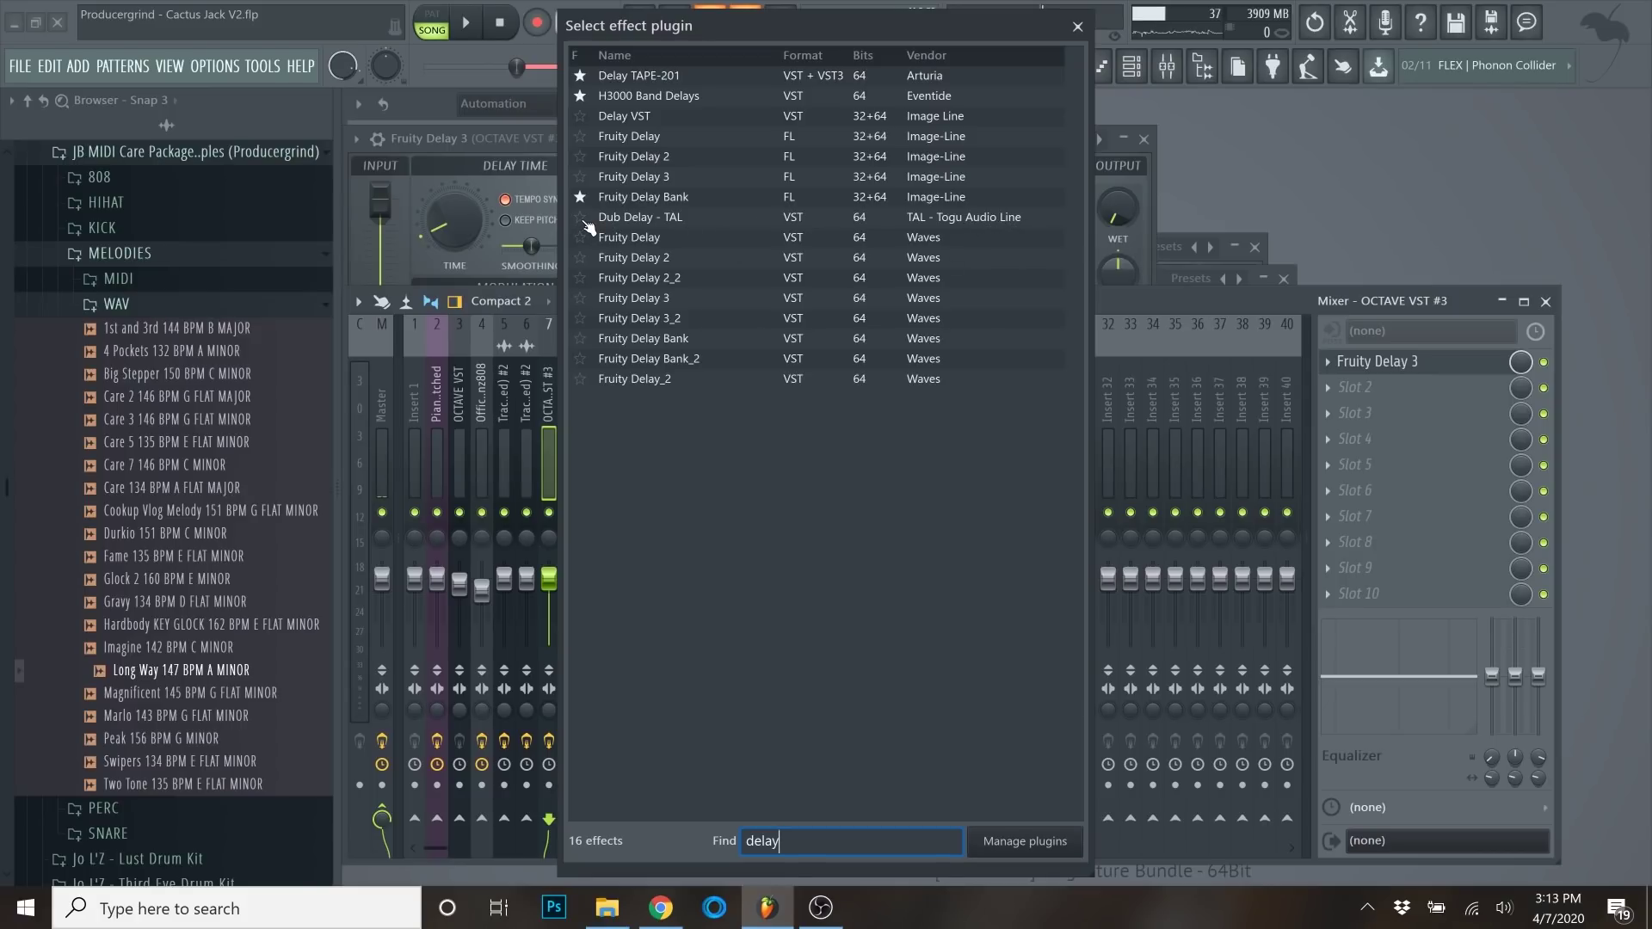
{"action": "left_click", "coordinate": [584, 220]}
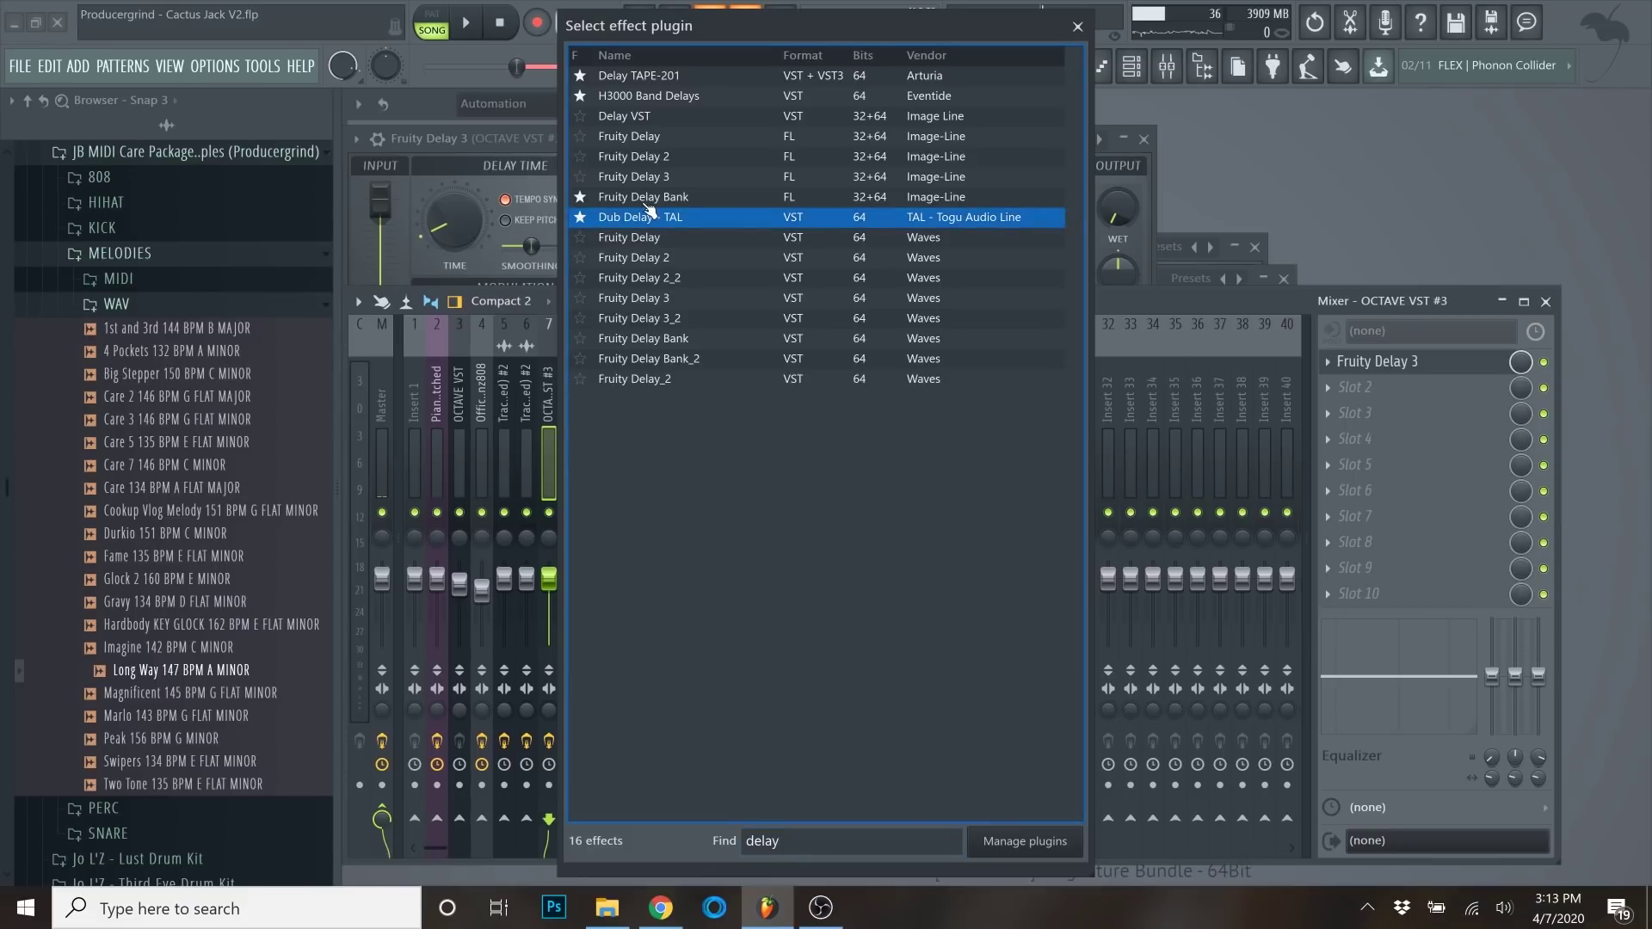
{"action": "left_click", "coordinate": [1077, 27]}
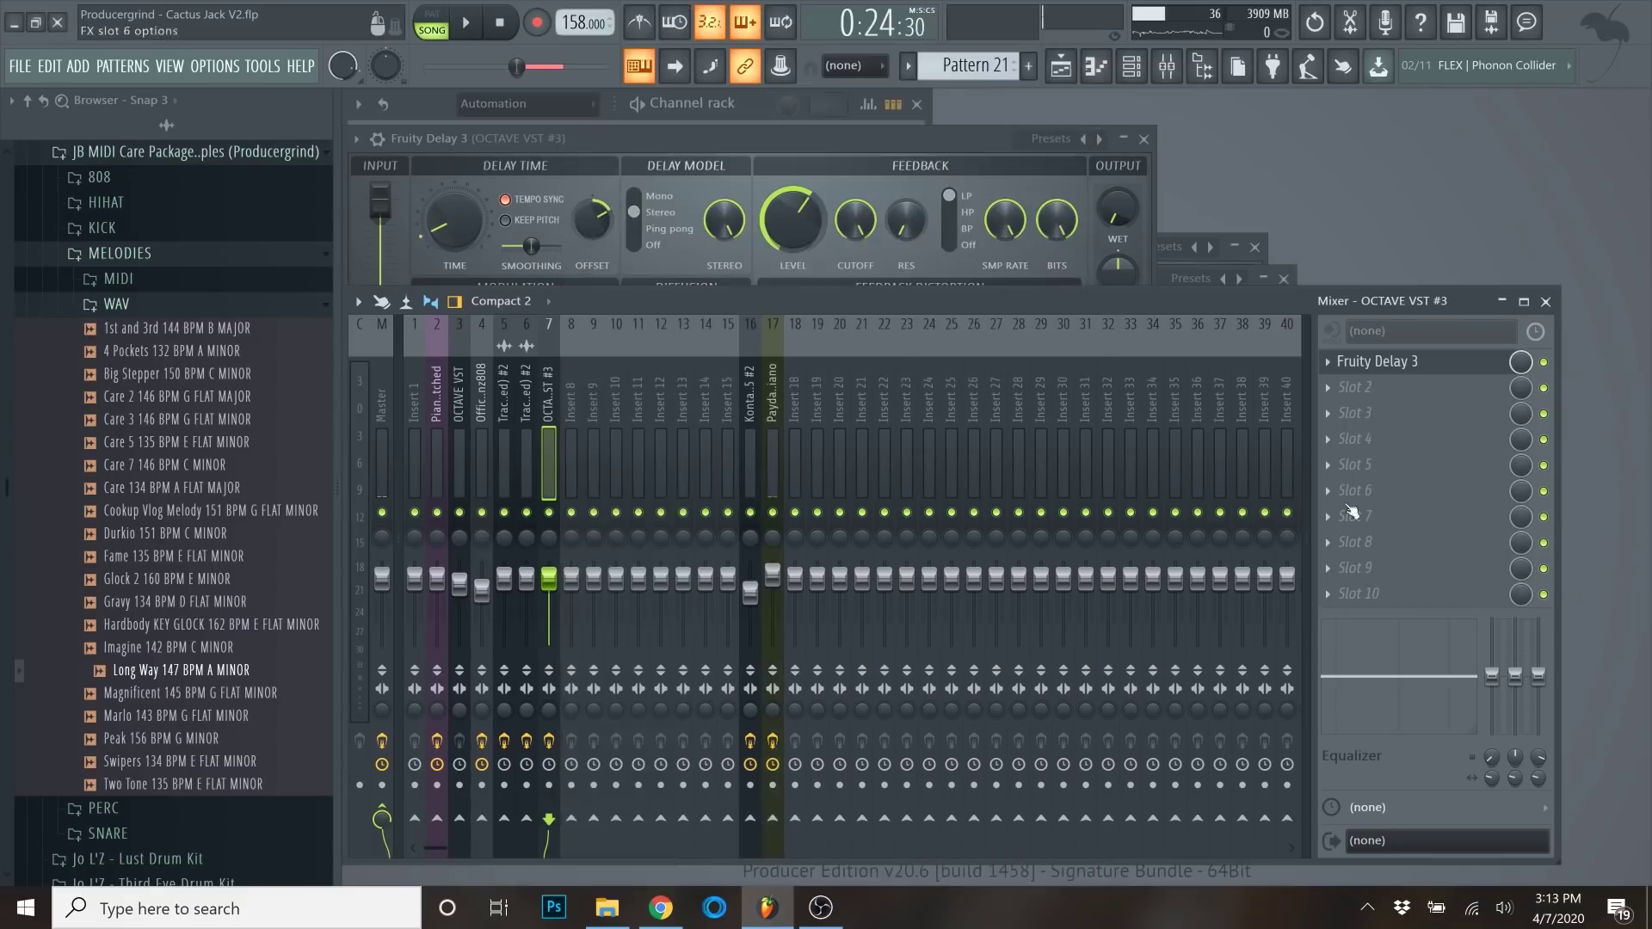
Try Fruity Delay Bank in the second effect slot of the OCTAVE VST #3 mixer track and remove it again.
{"action": "left_click", "coordinate": [1338, 397]}
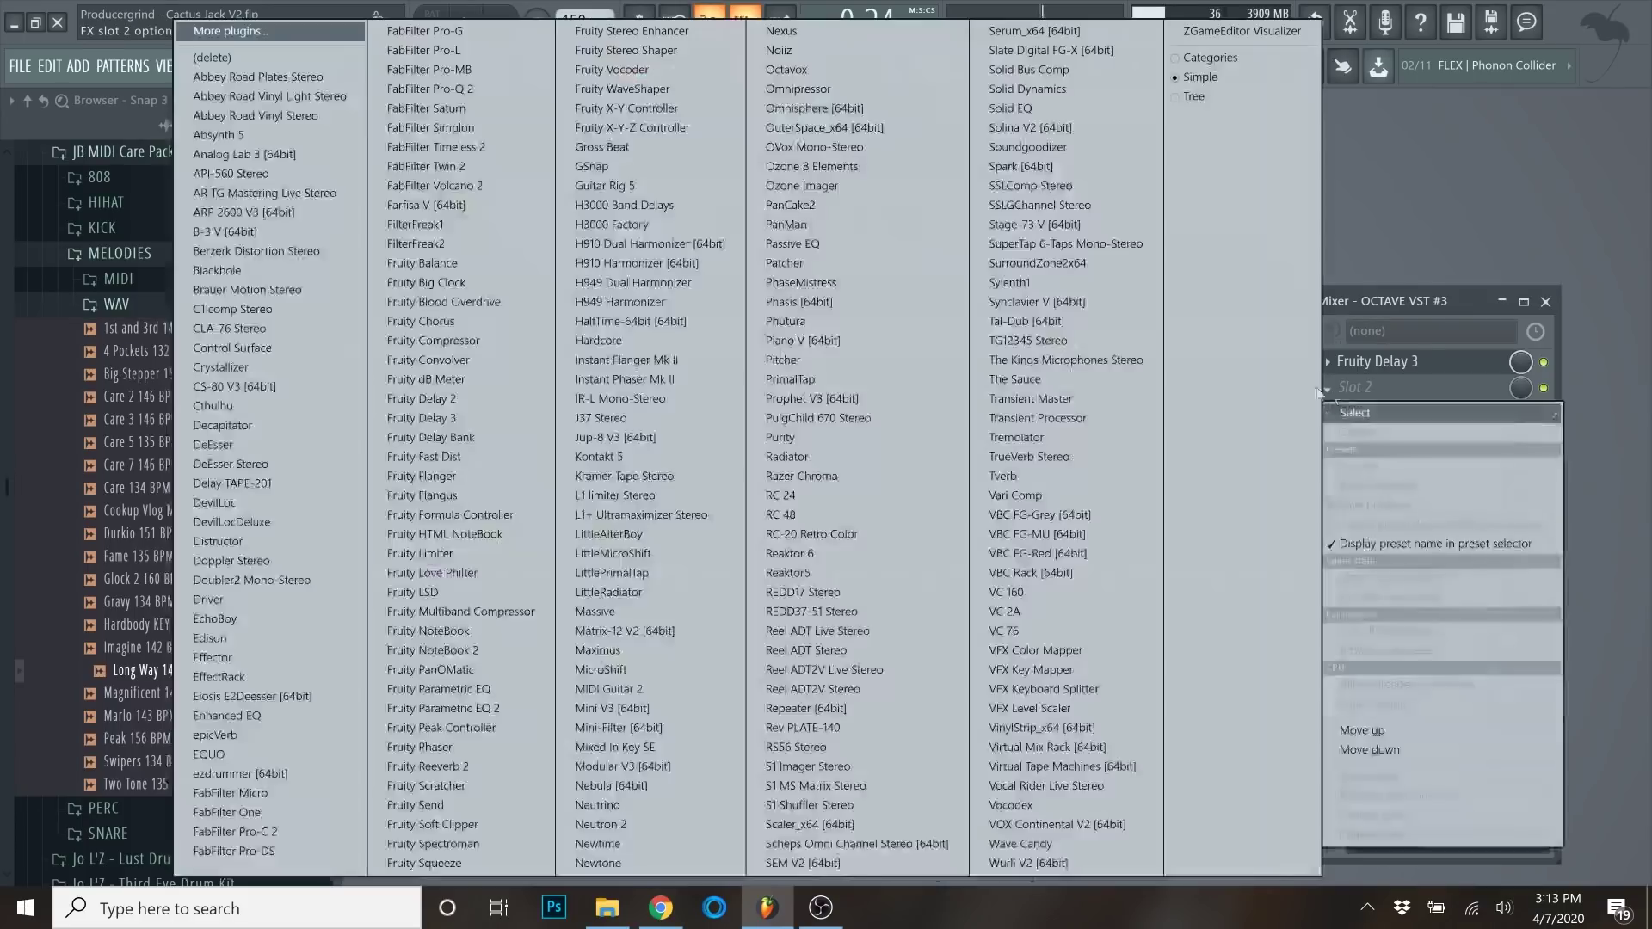
{"action": "left_click", "coordinate": [462, 437]}
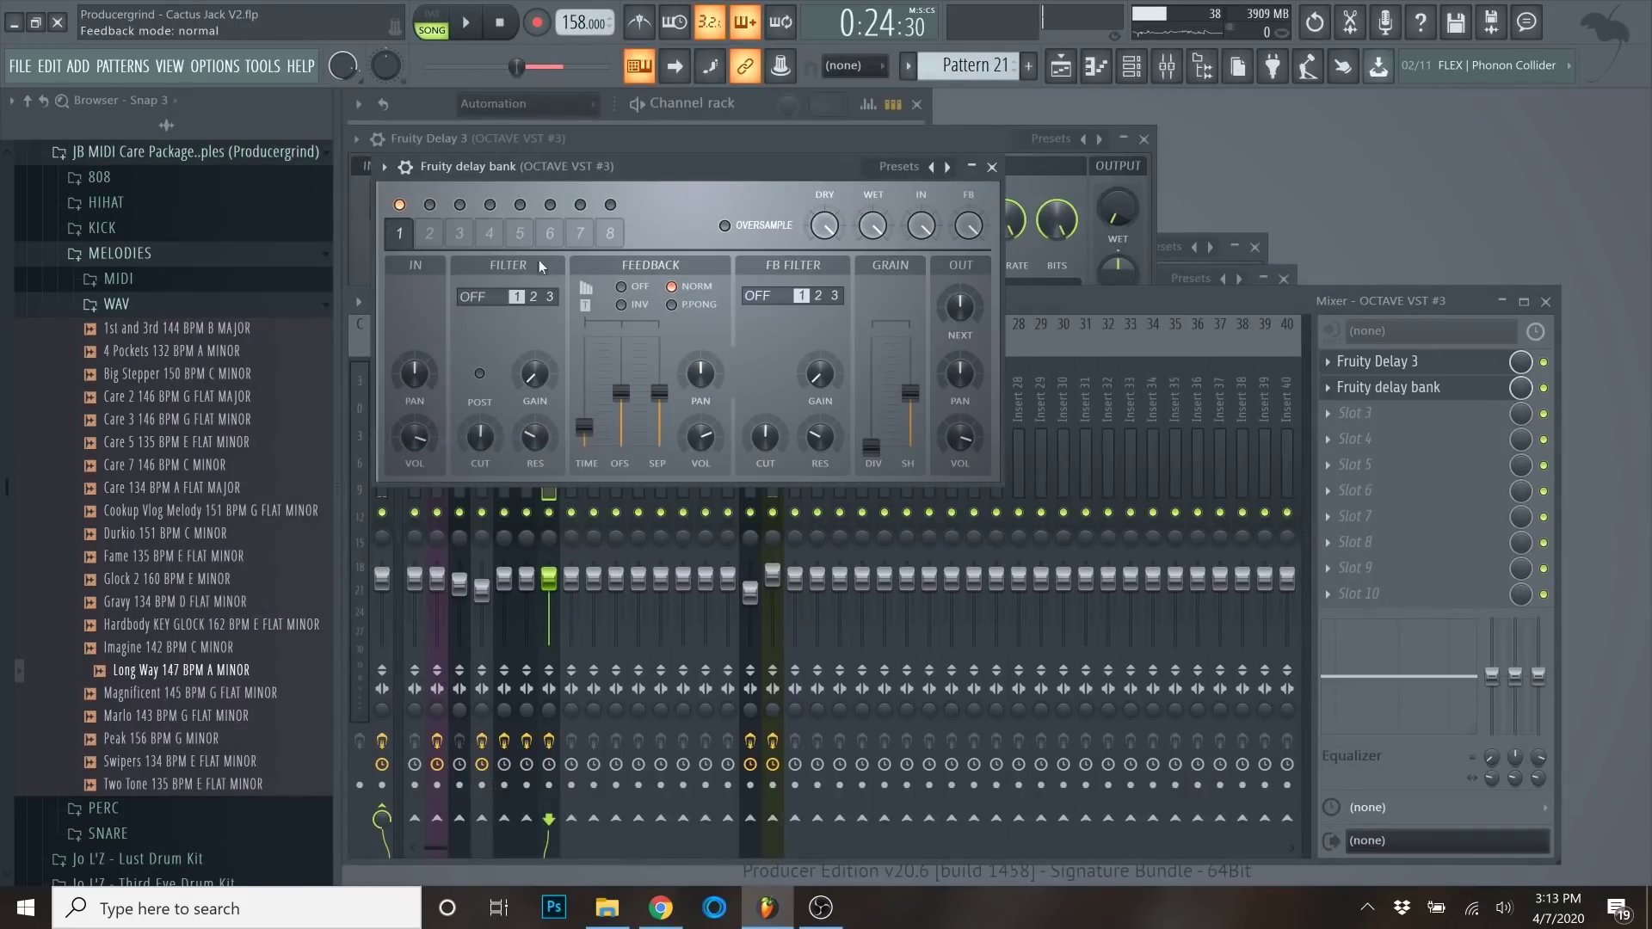
{"action": "left_click", "coordinate": [993, 167]}
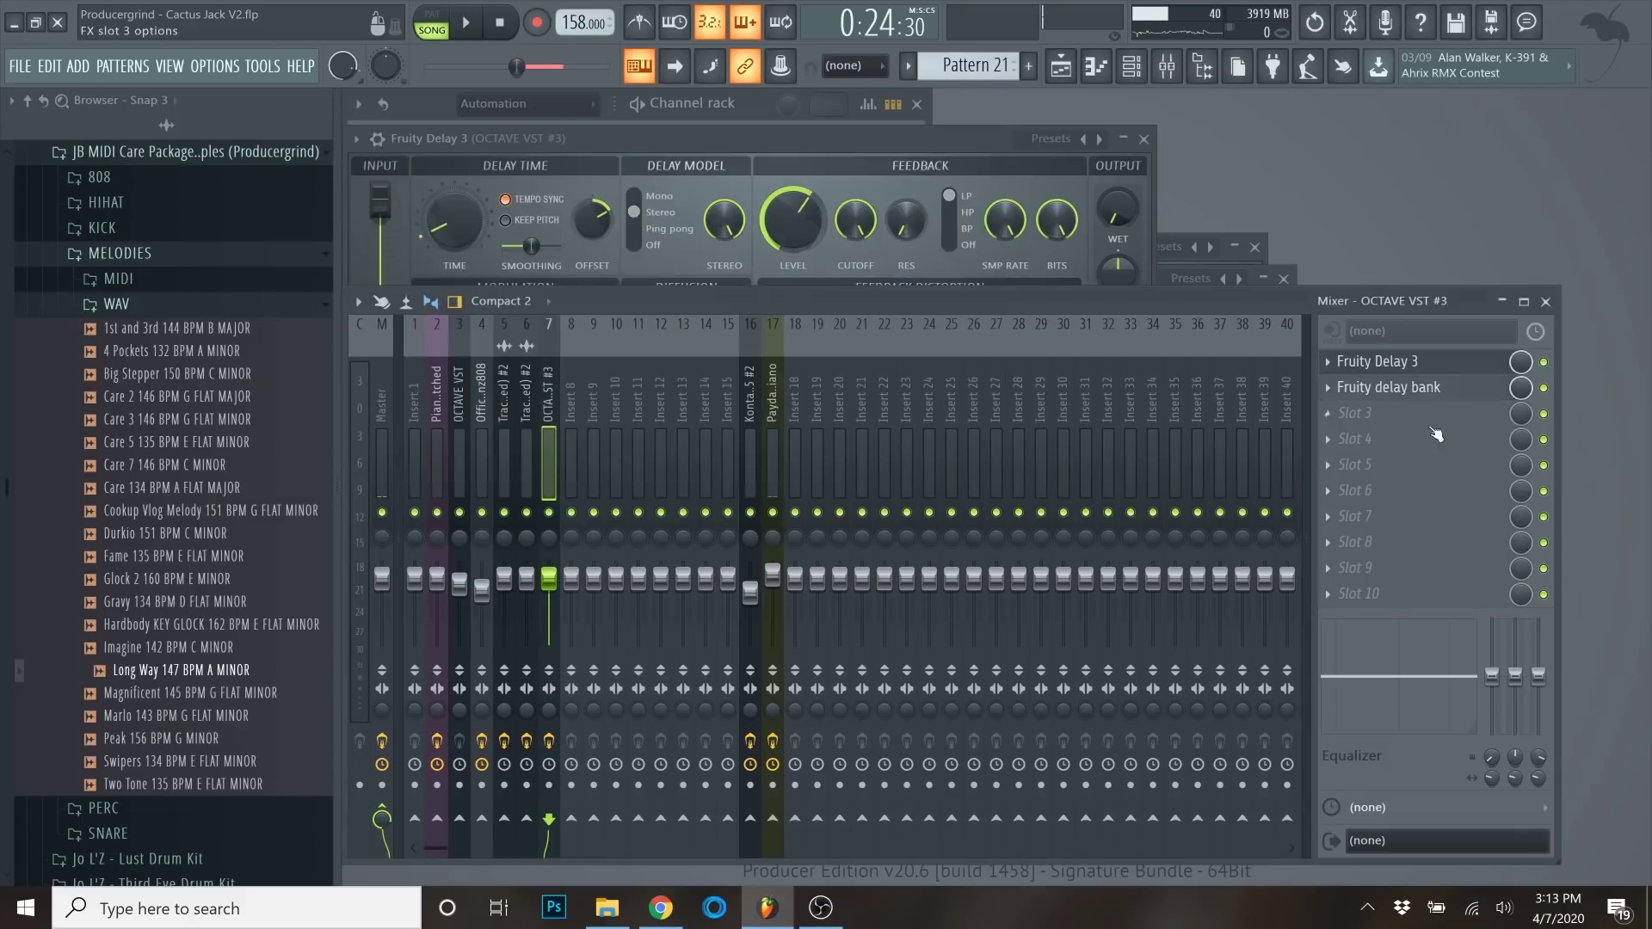
{"action": "left_click", "coordinate": [1328, 388]}
{"action": "left_click", "coordinate": [1365, 437]}
Load Tal-Dub [64bit] in the second effect slot of the OCTAVE VST #3 mixer track and stop playback.
{"action": "left_click", "coordinate": [1334, 396]}
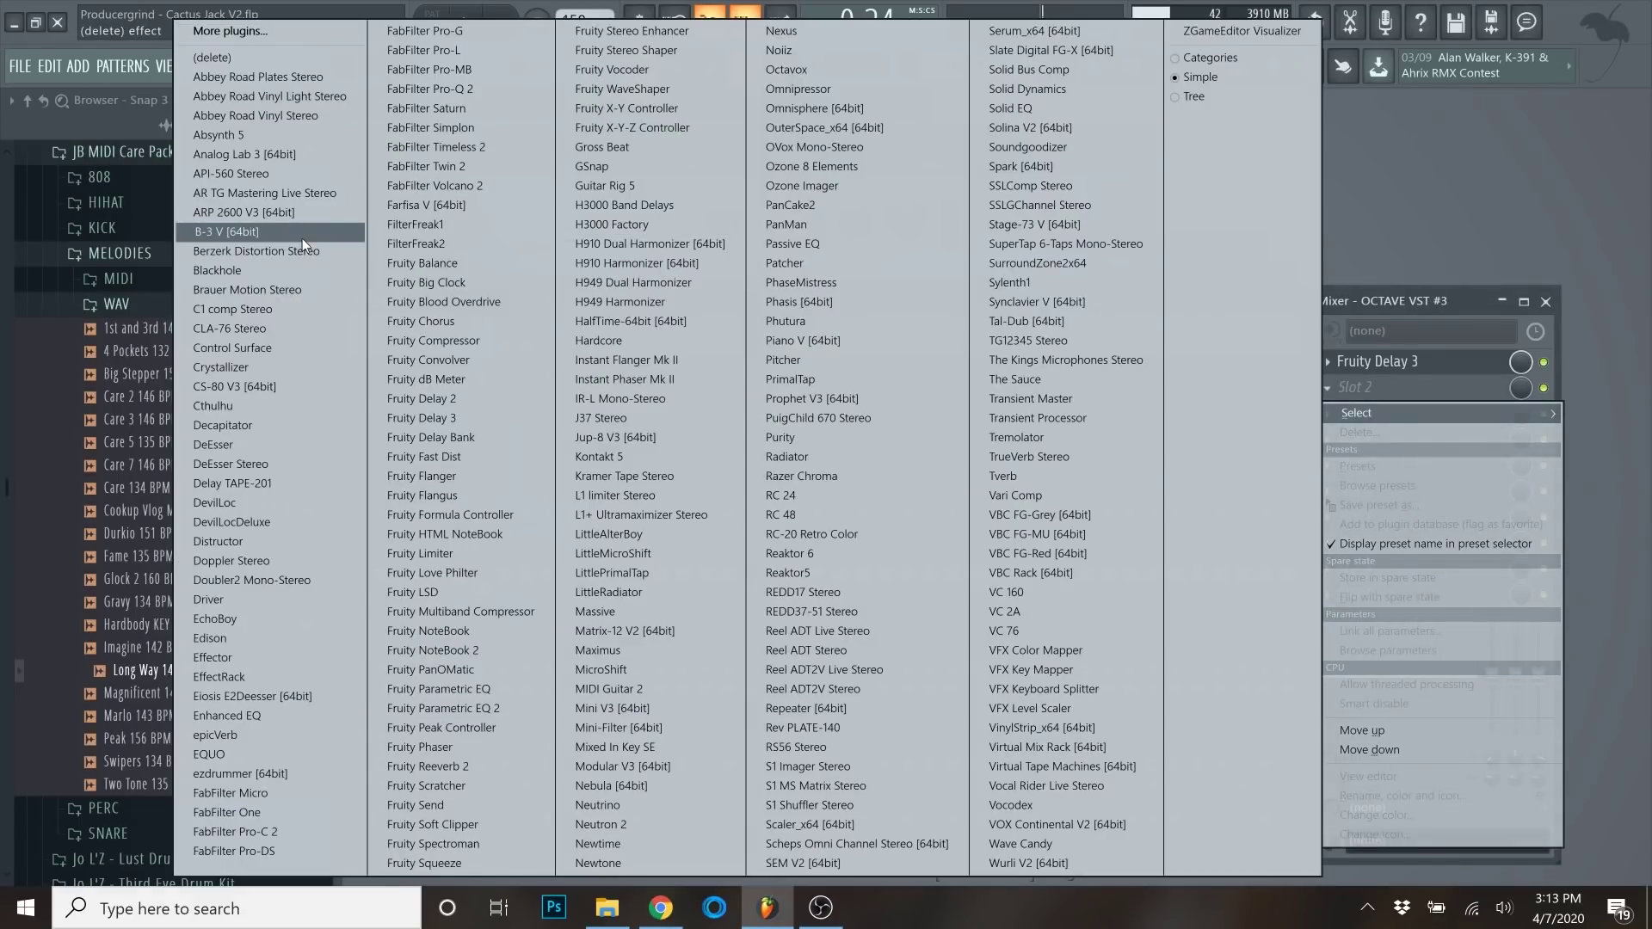
{"action": "left_click", "coordinate": [1023, 321]}
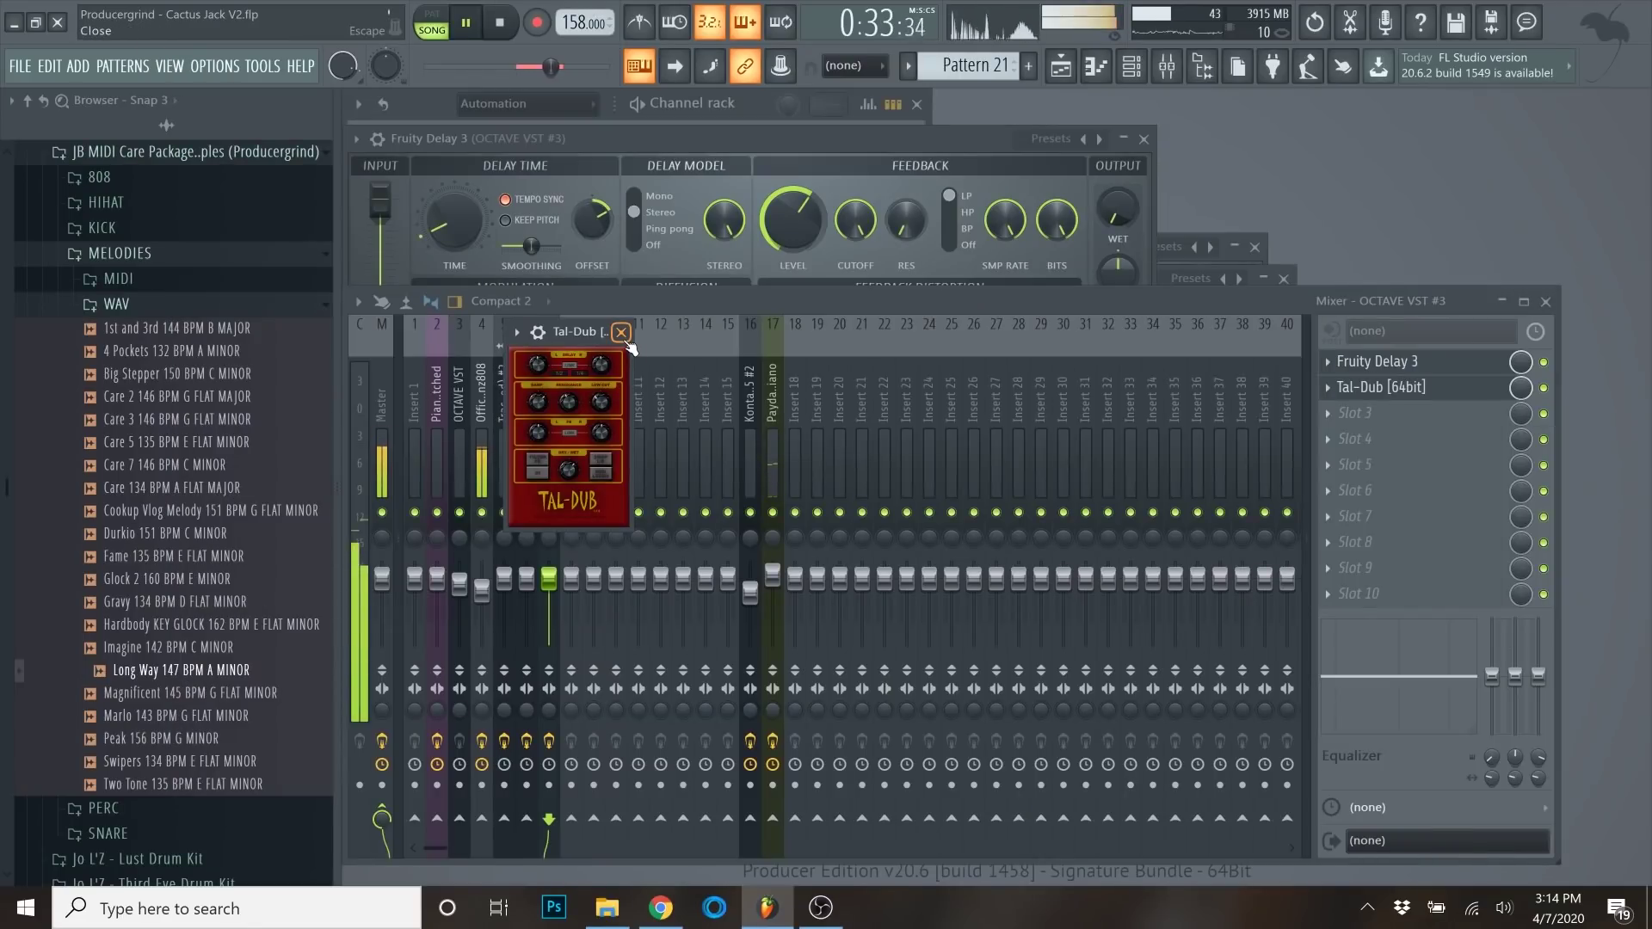
{"action": "key", "text": "space"}
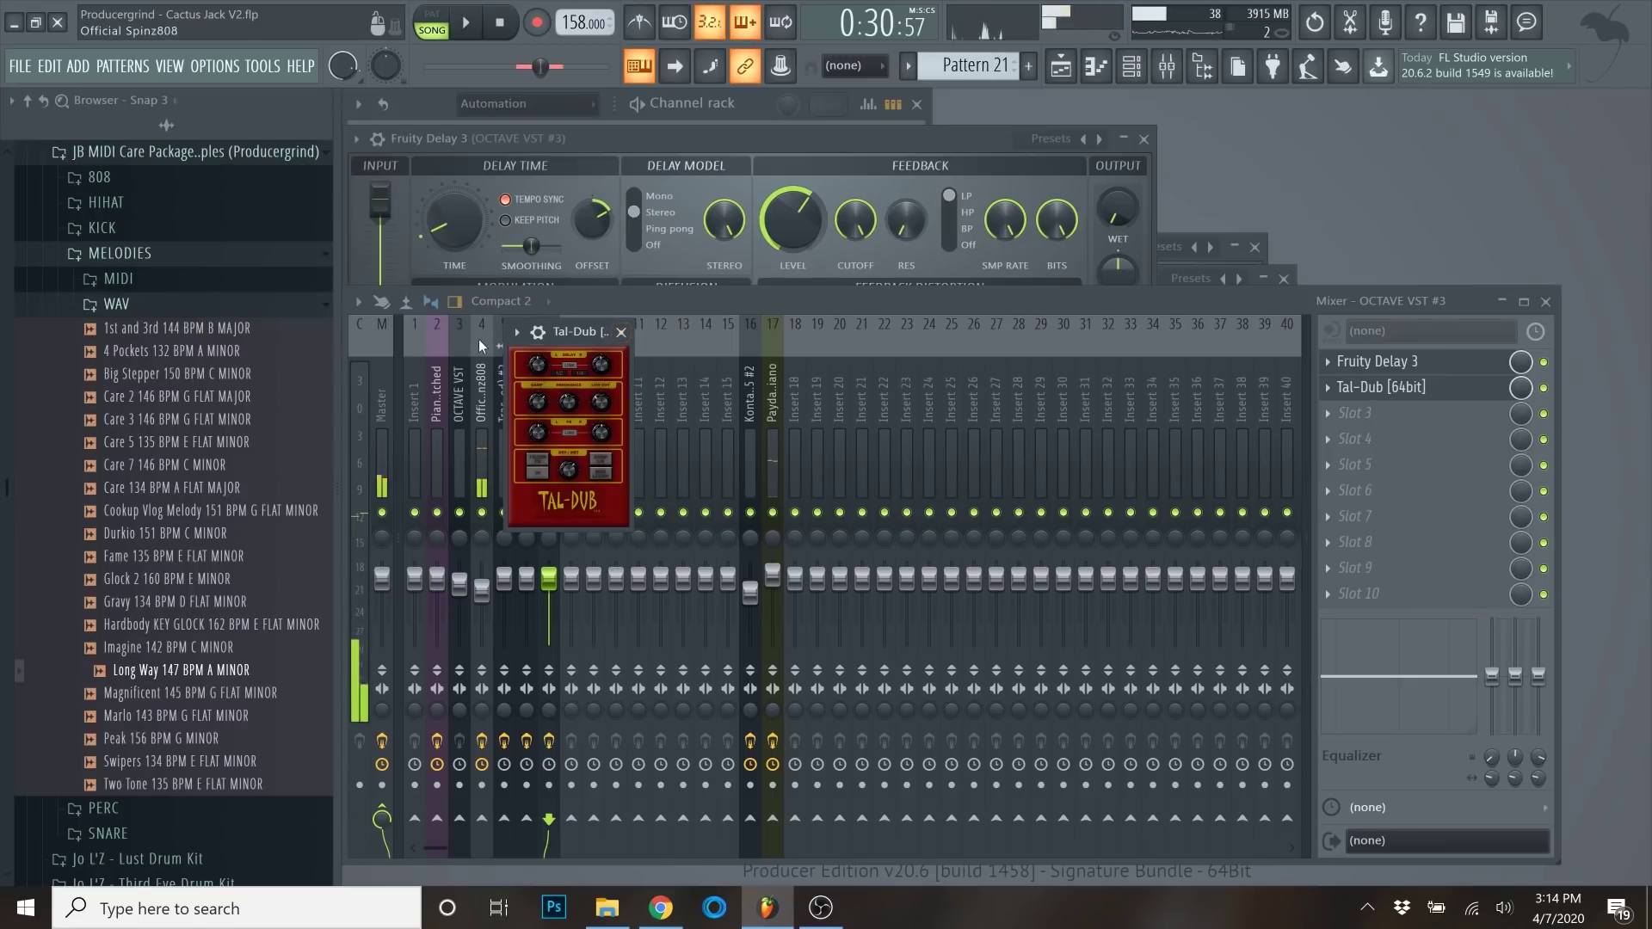
{"action": "left_click", "coordinate": [517, 332]}
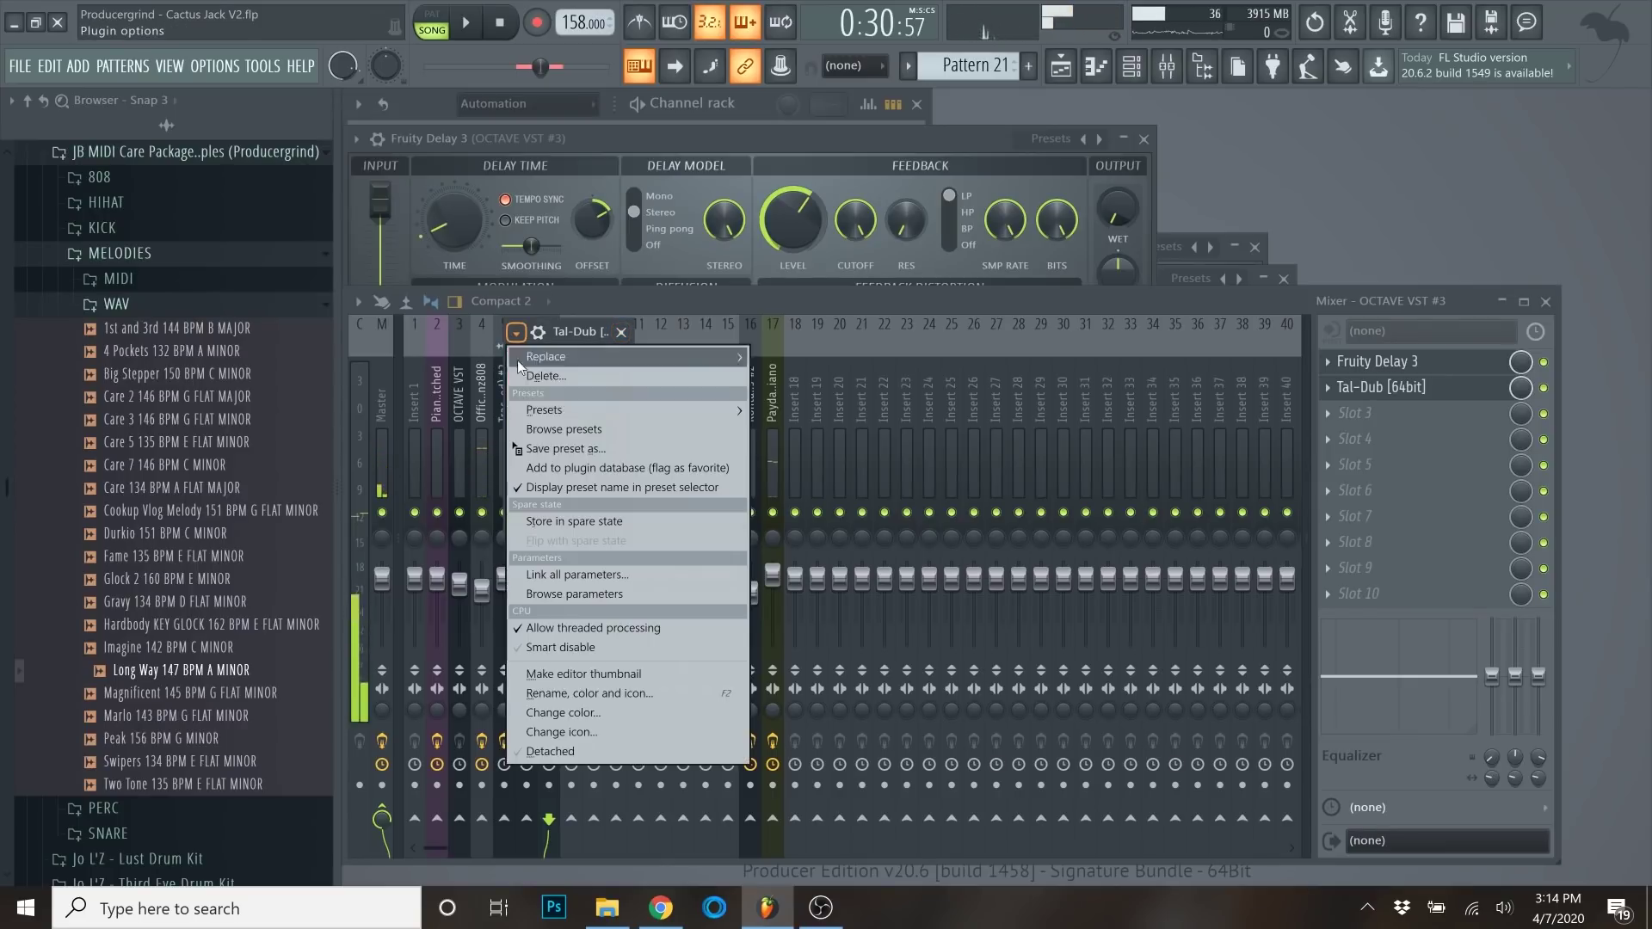
{"action": "left_click", "coordinate": [582, 334]}
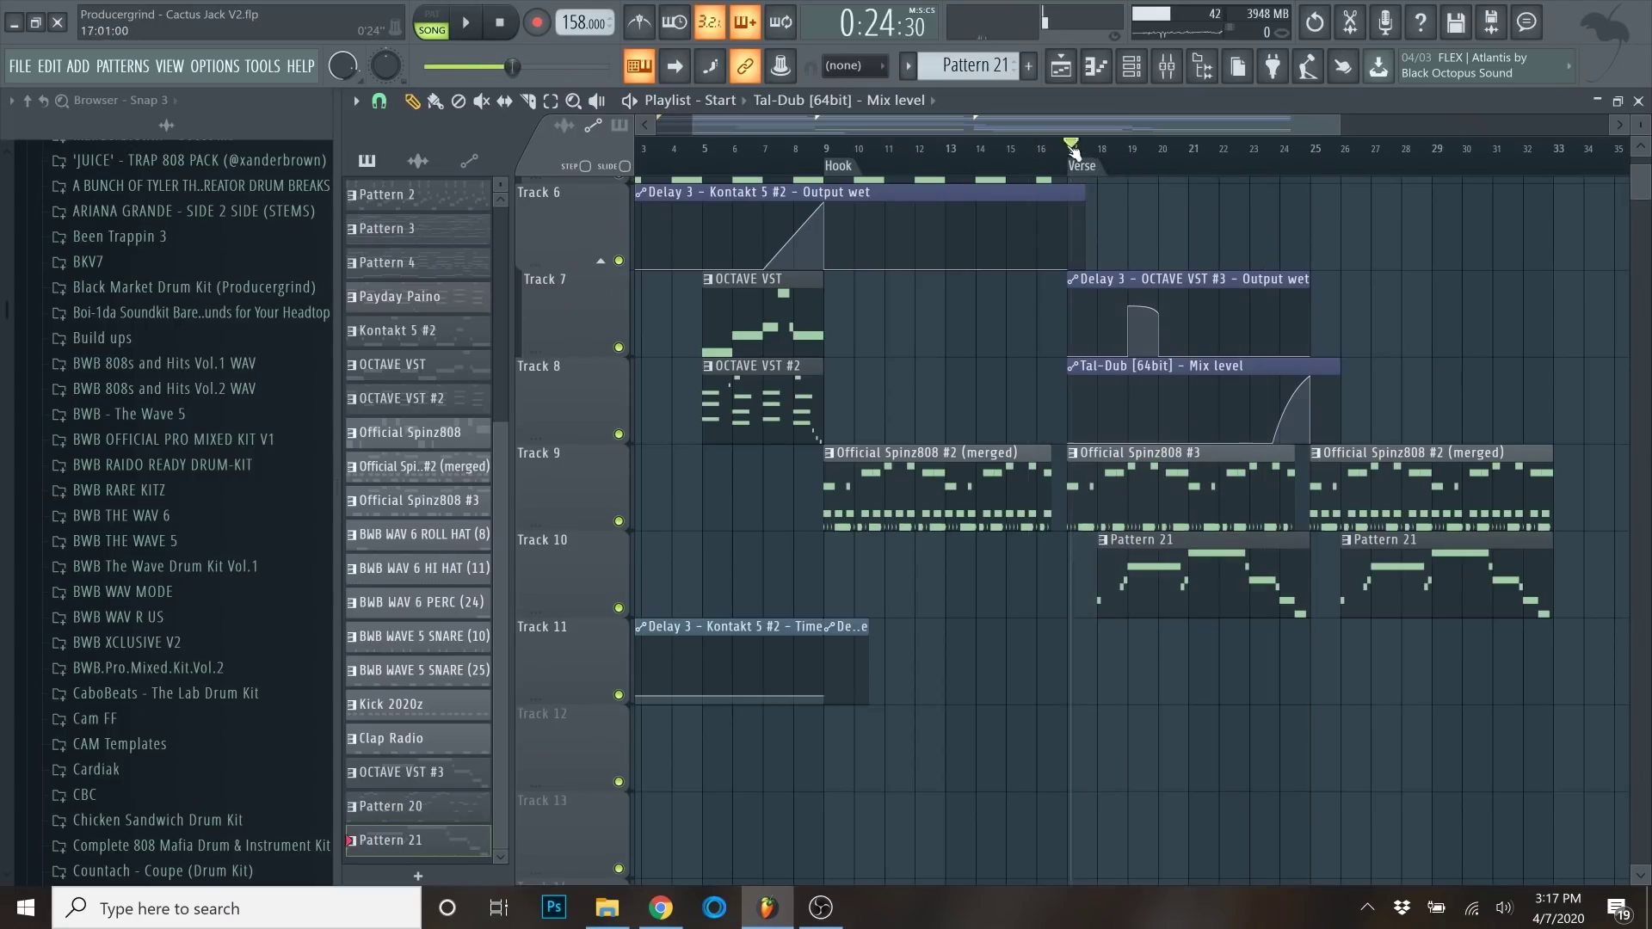
Play the verse from bar 17 past bar 25 to hear the OCTAVE VST #3 output wet and Tal-Dub mix level automation.
{"action": "scroll", "coordinate": [1231, 241], "scroll_direction": "up", "scroll_amount": 4}
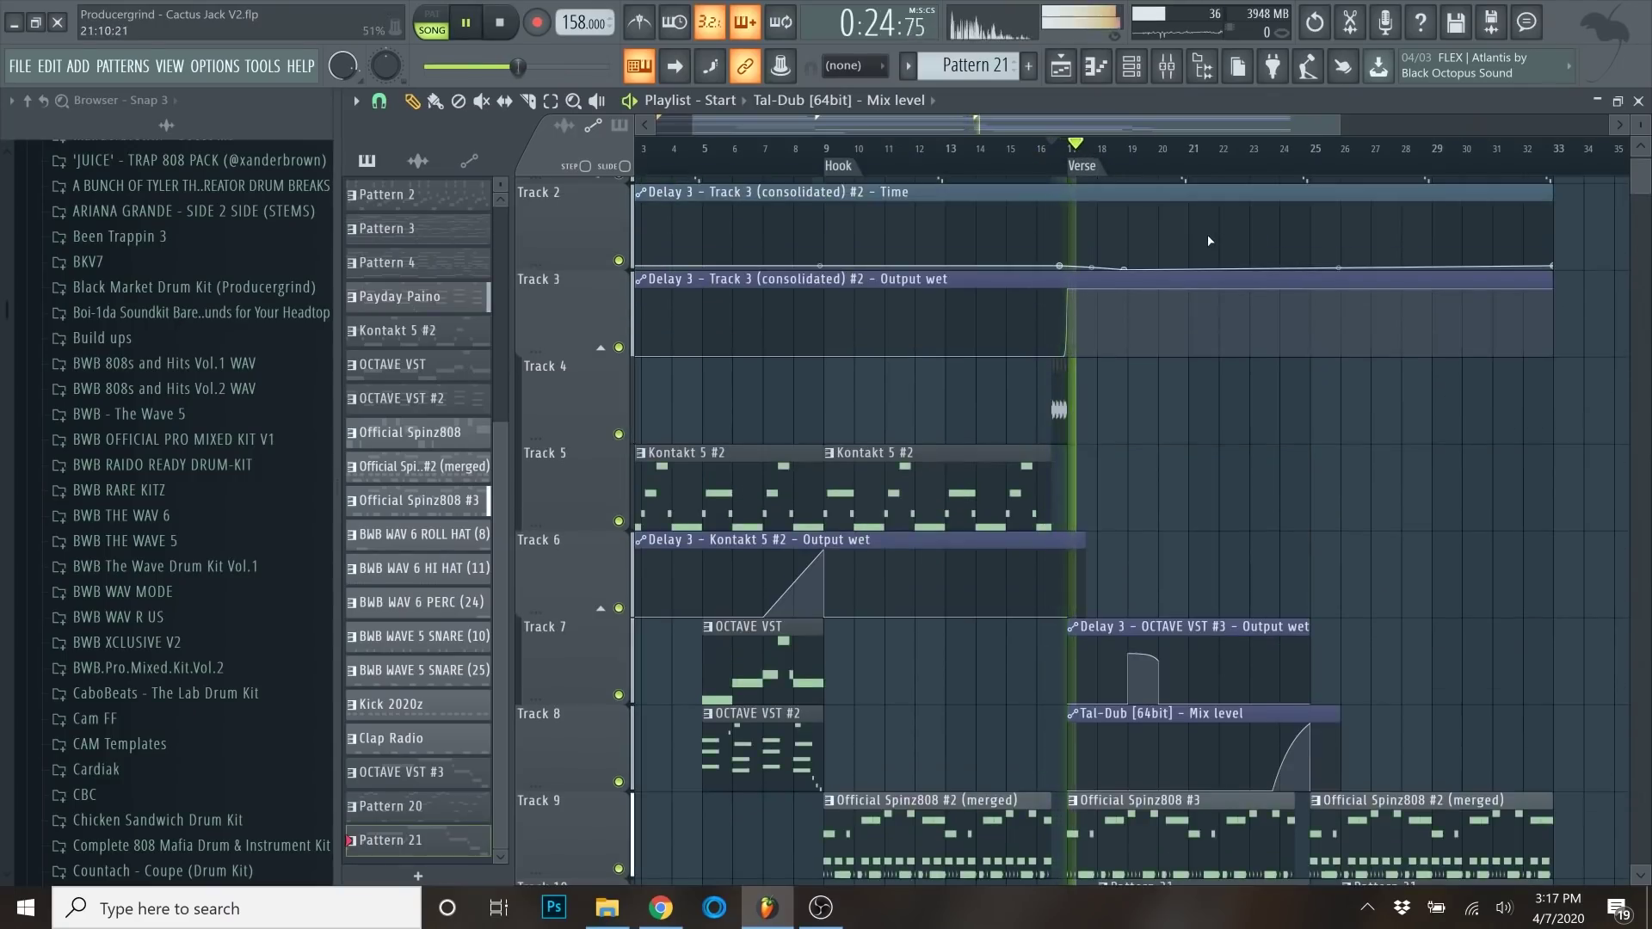
{"action": "scroll", "coordinate": [1158, 413], "scroll_direction": "down", "scroll_amount": 2}
{"action": "scroll", "coordinate": [1136, 452], "scroll_direction": "down", "scroll_amount": 2}
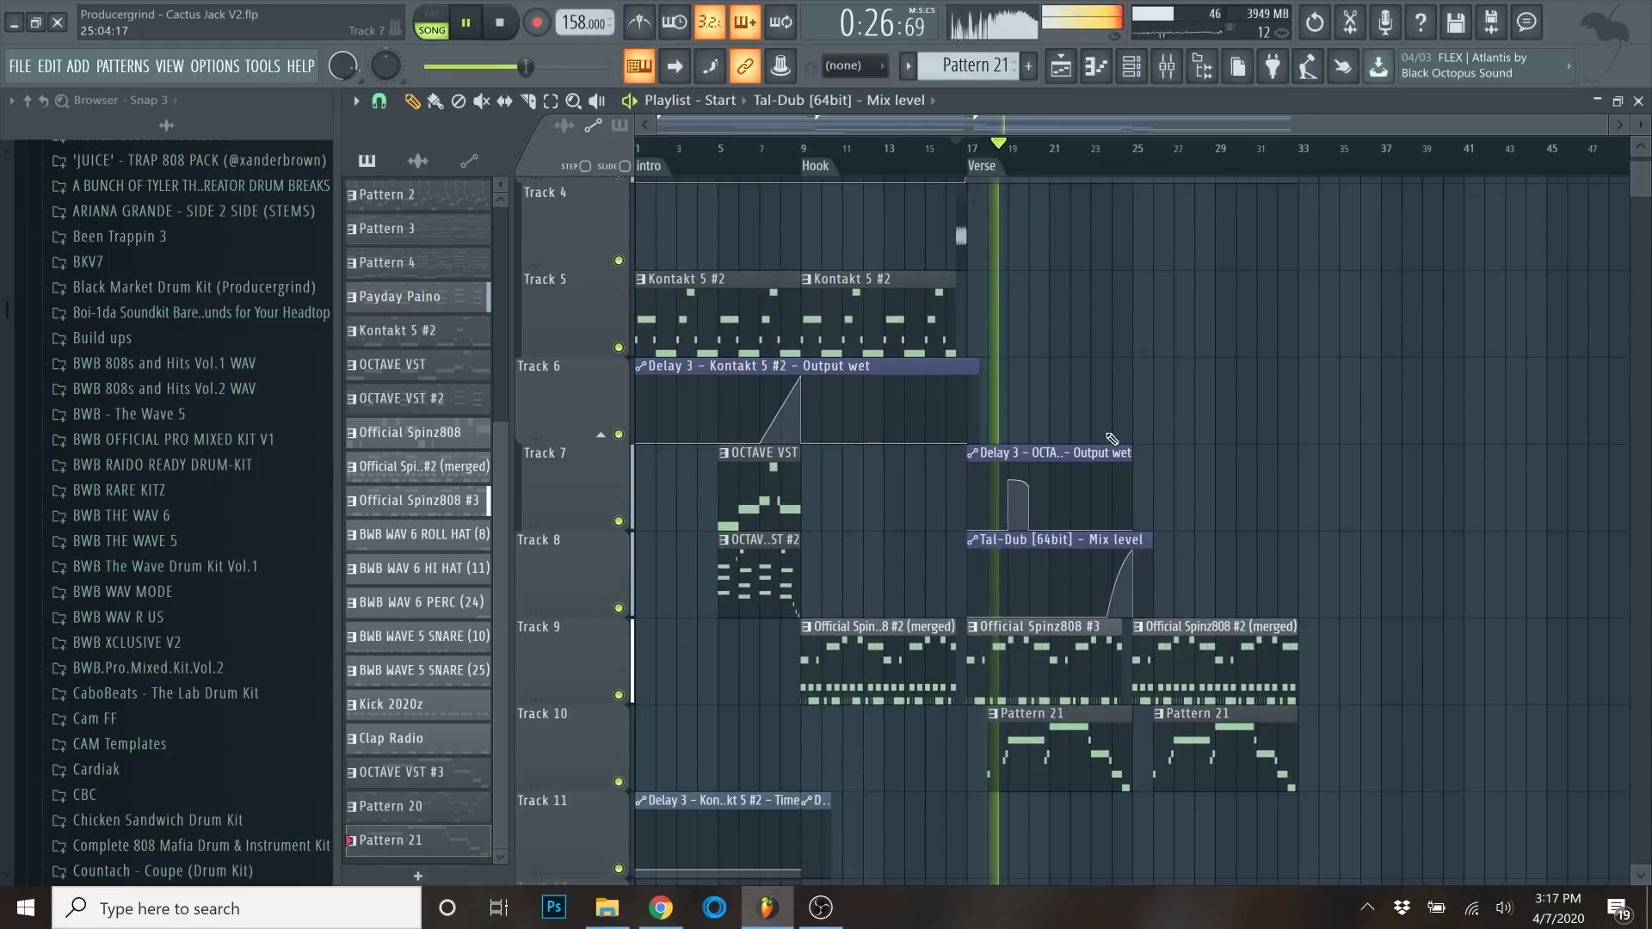
{"action": "scroll", "coordinate": [1063, 370], "scroll_direction": "down", "scroll_amount": 2}
{"action": "scroll", "coordinate": [1018, 317], "scroll_direction": "up", "scroll_amount": 2}
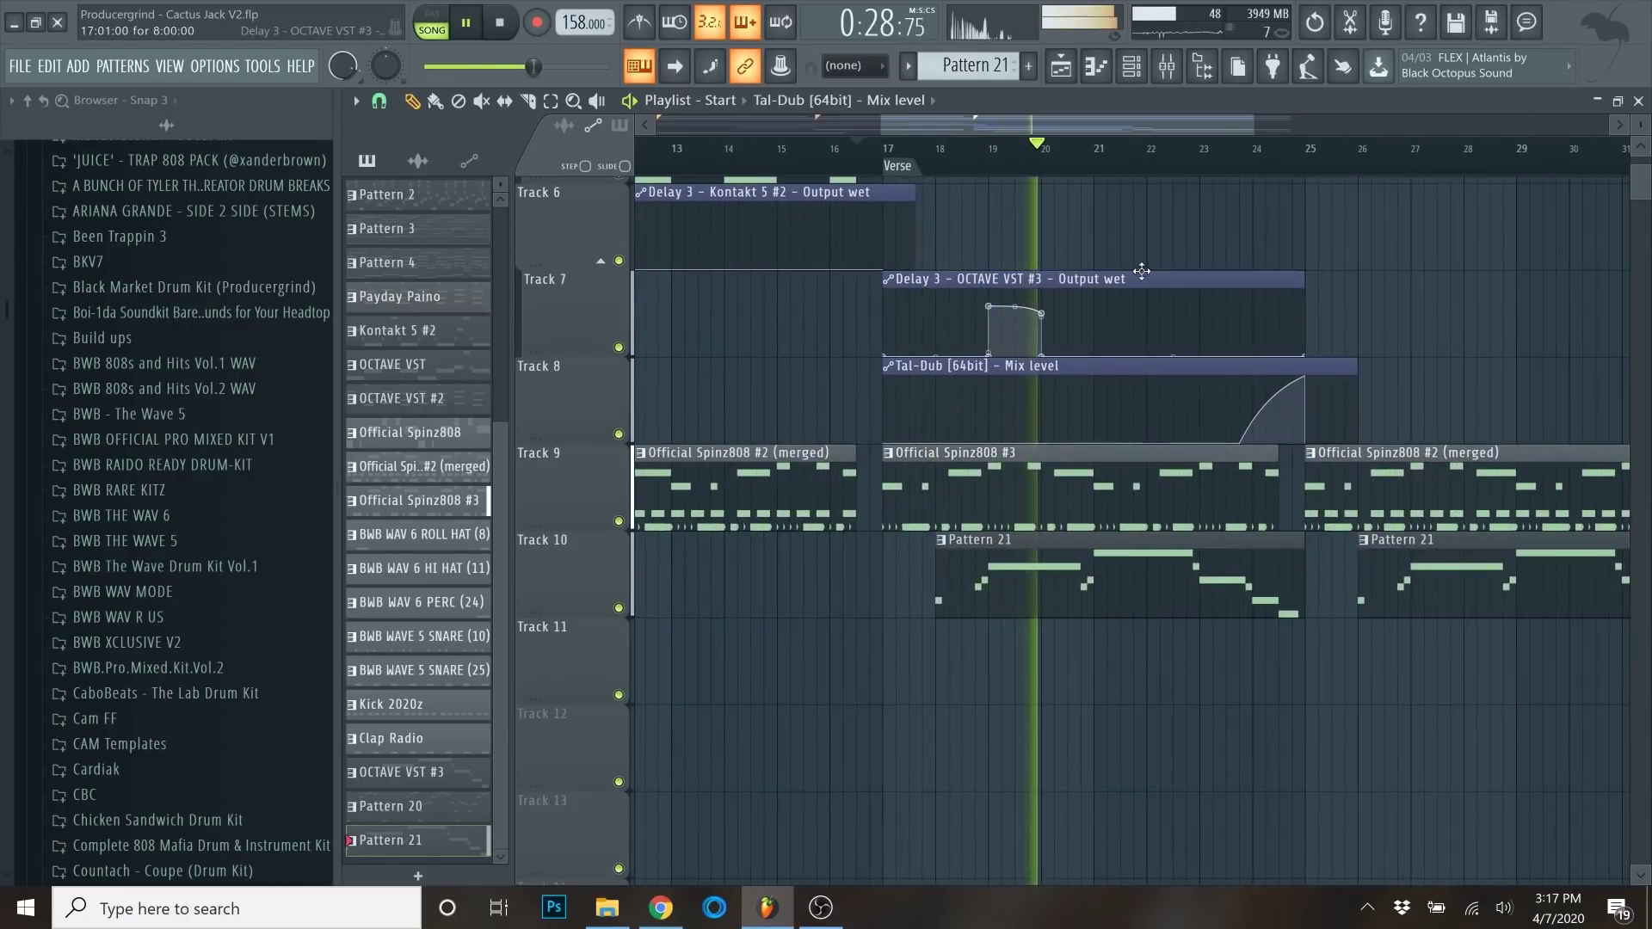
{"action": "scroll", "coordinate": [1068, 434], "scroll_direction": "up", "scroll_amount": 3}
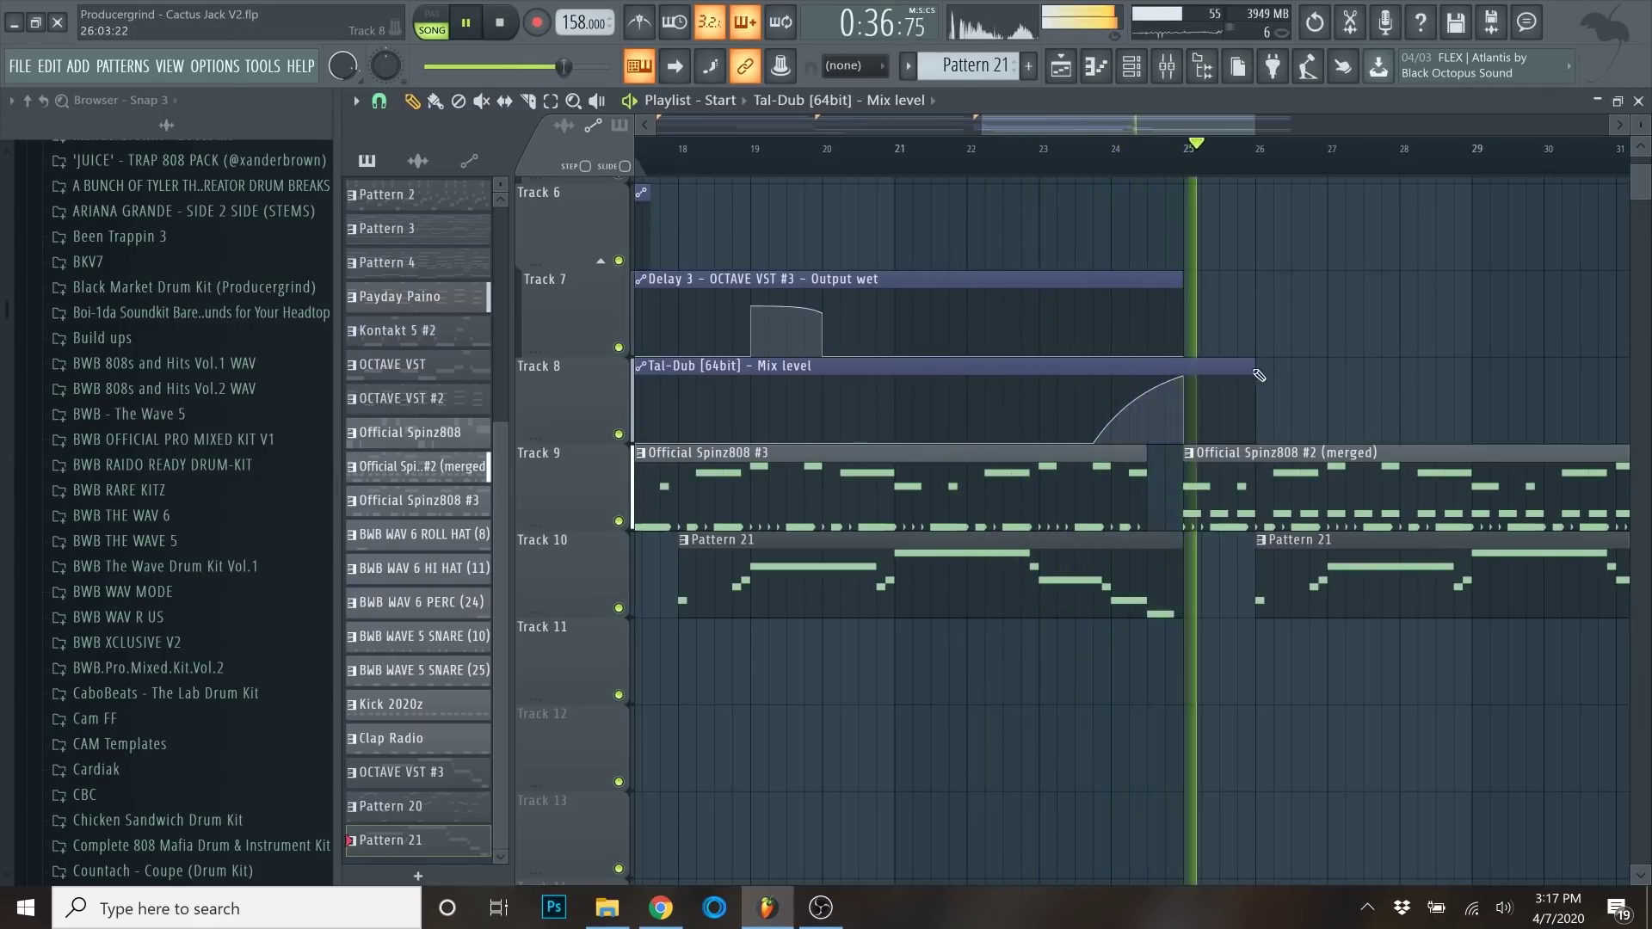
{"action": "scroll", "coordinate": [1175, 419], "scroll_direction": "down", "scroll_amount": 2}
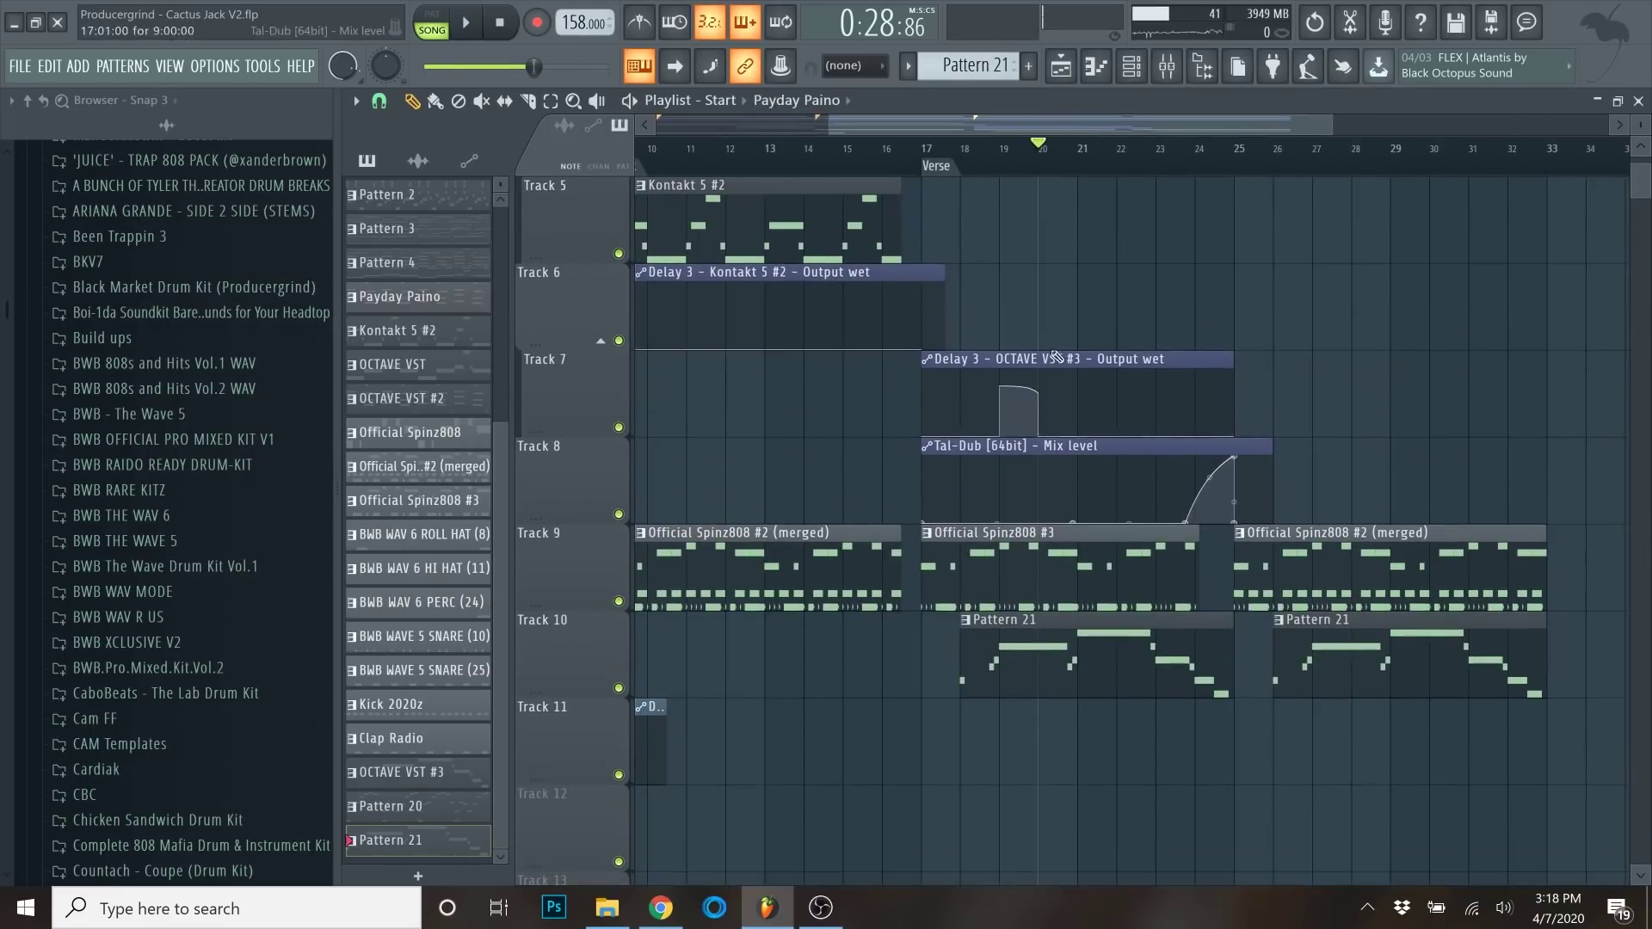
{"action": "scroll", "coordinate": [1180, 404], "scroll_direction": "up", "scroll_amount": 1}
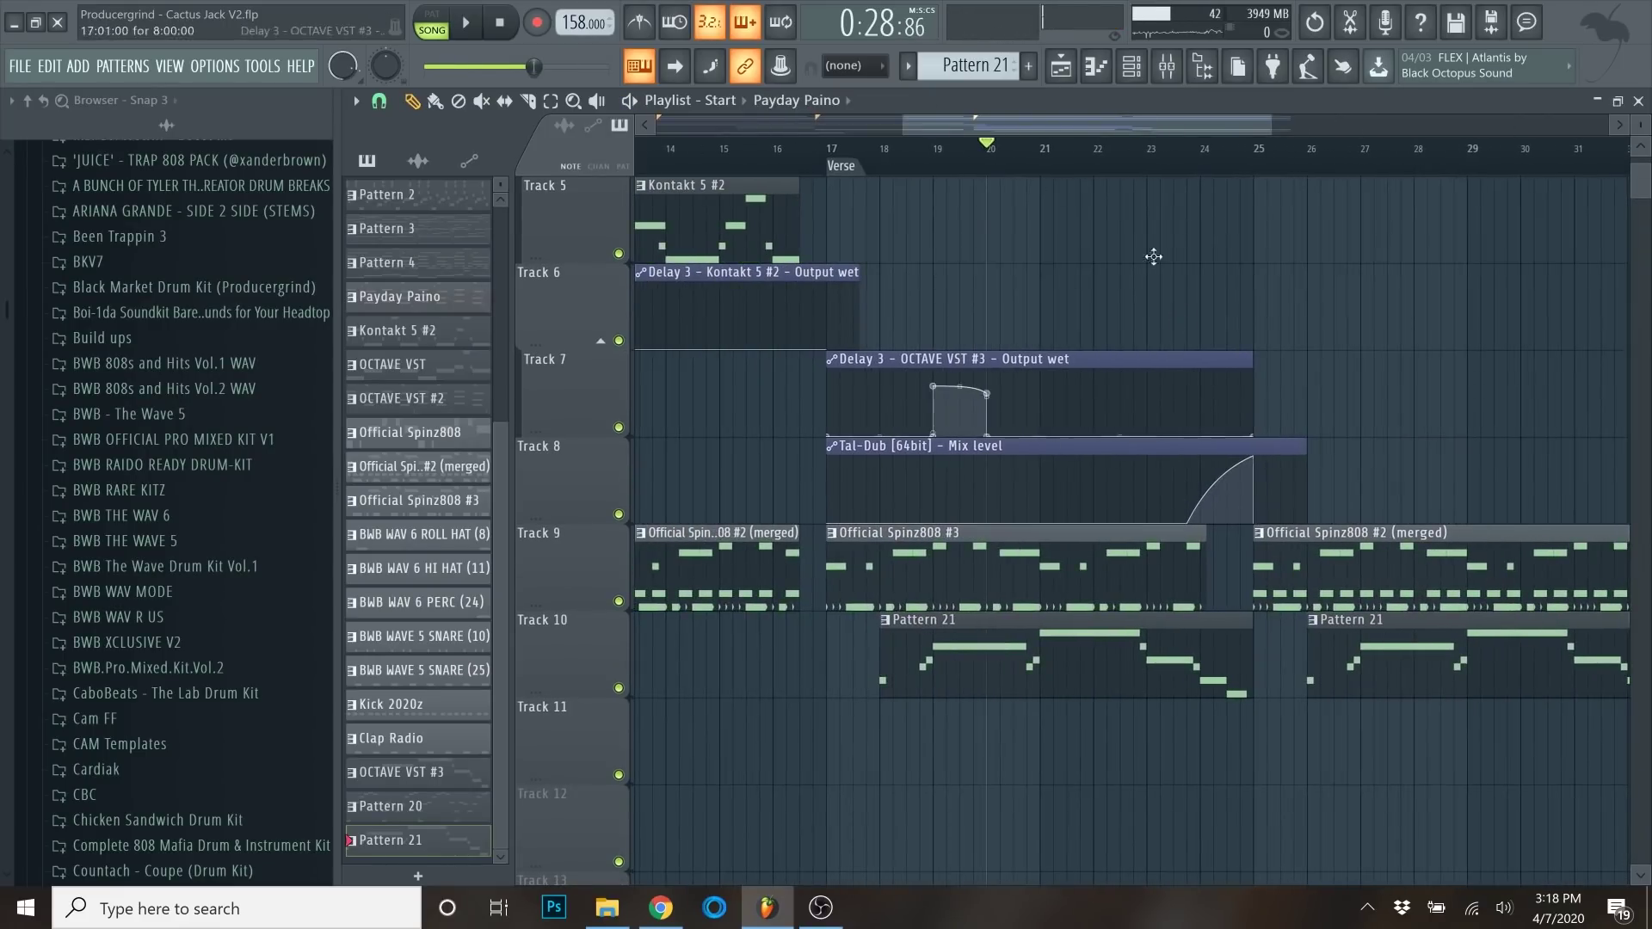
{"action": "scroll", "coordinate": [908, 482], "scroll_direction": "up", "scroll_amount": 1}
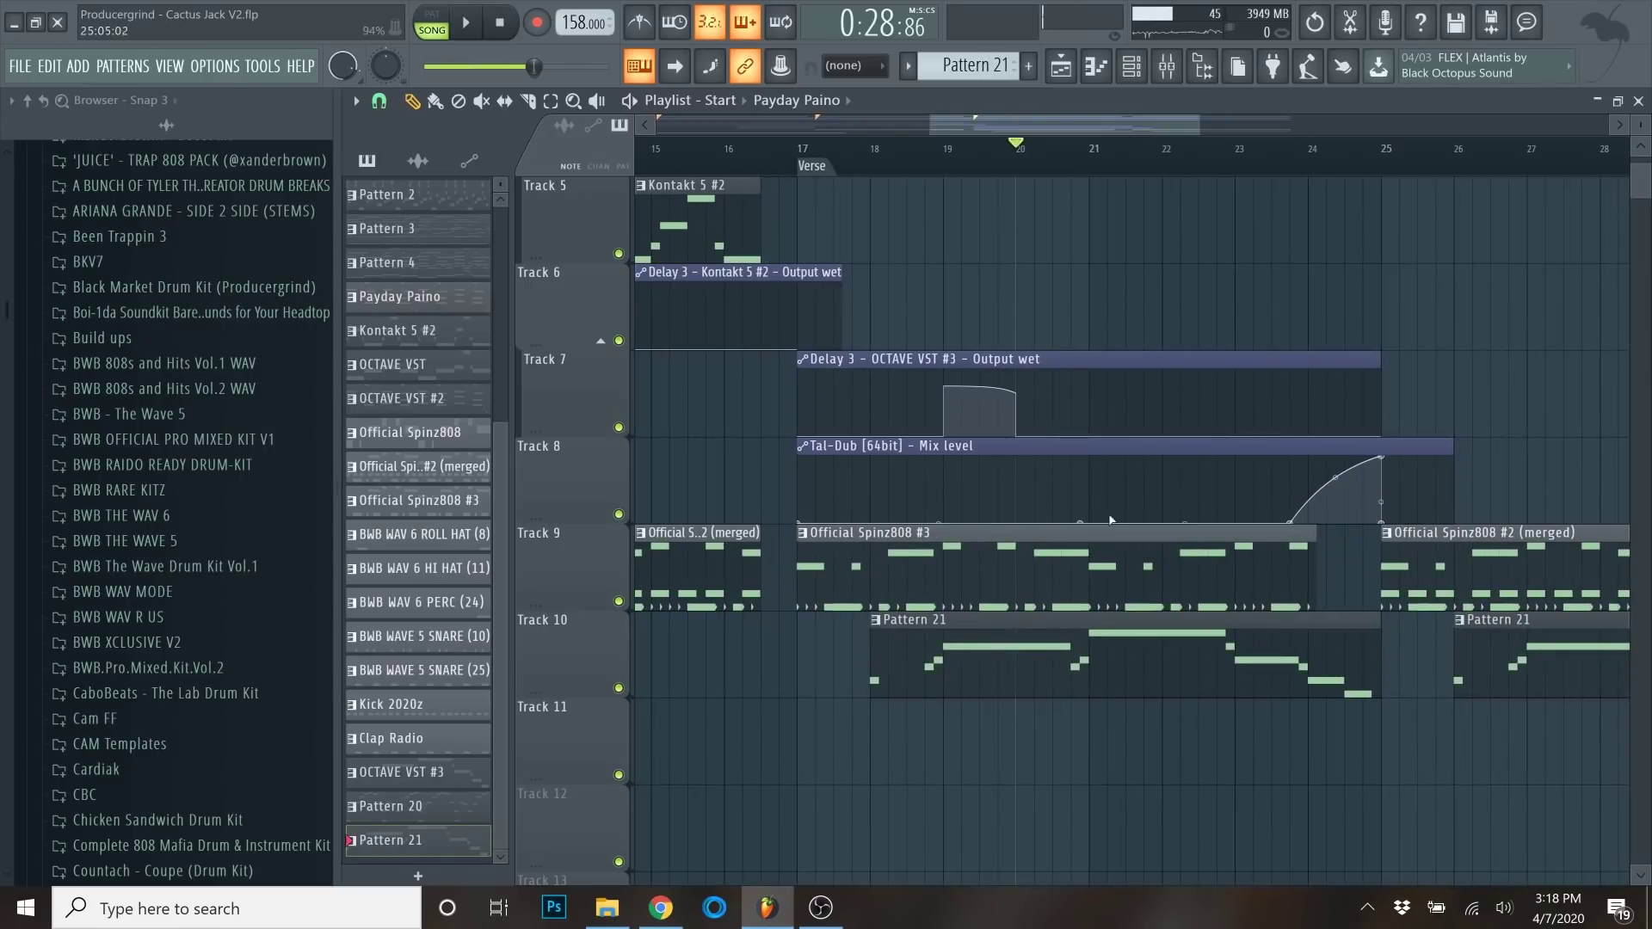
{"action": "scroll", "coordinate": [843, 575], "scroll_direction": "down", "scroll_amount": 1}
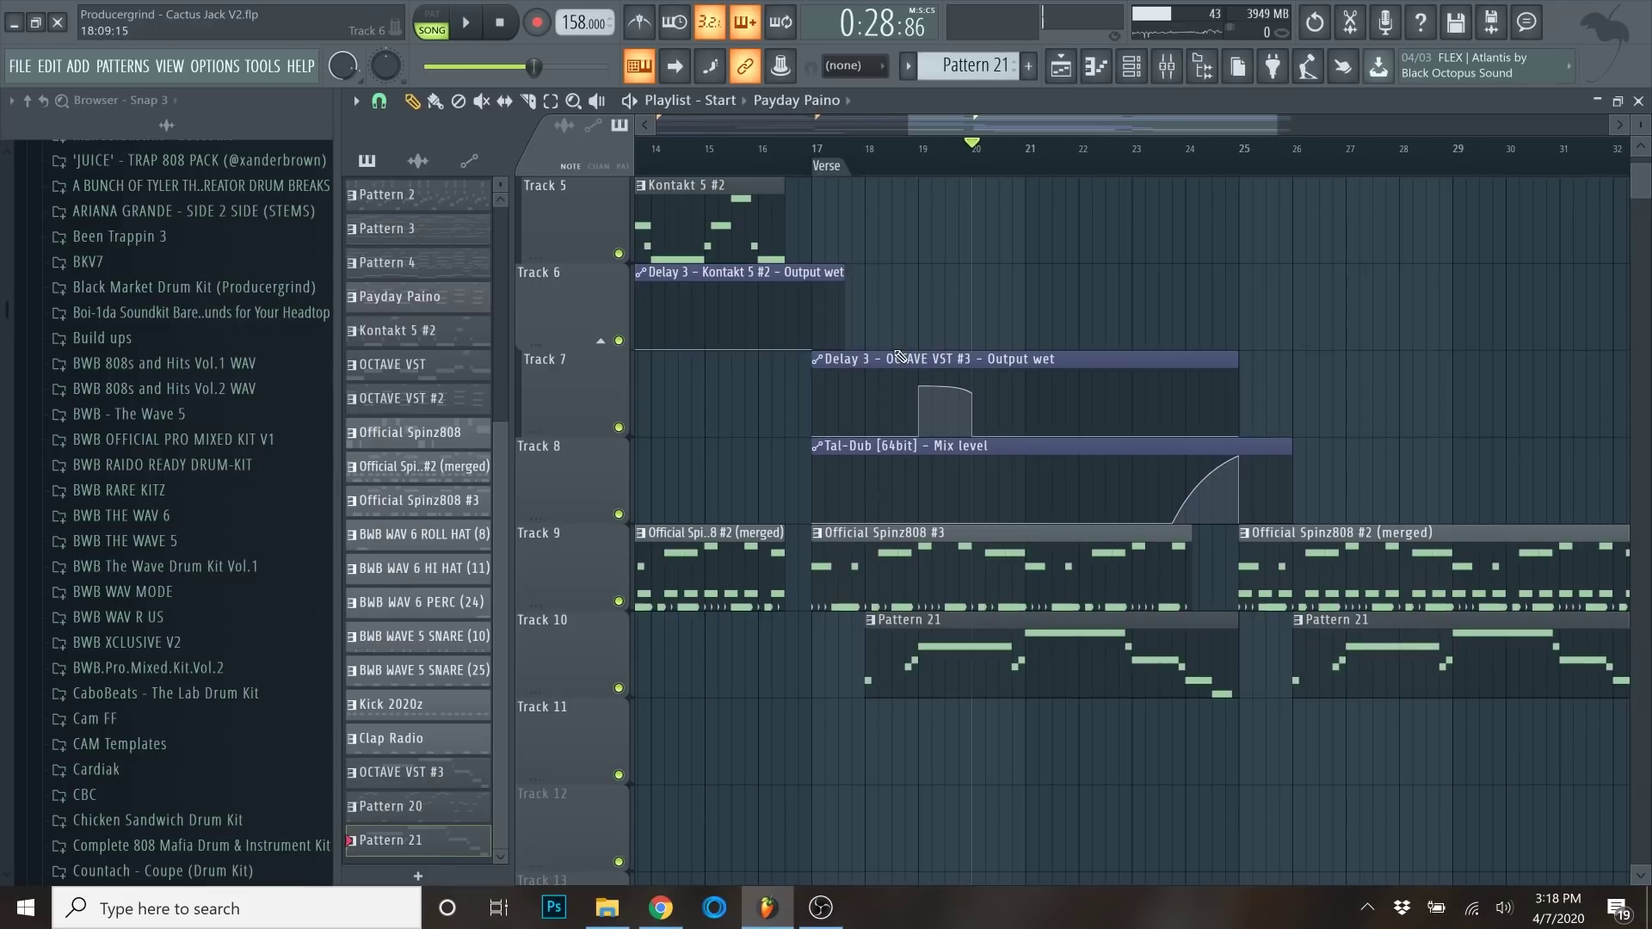
{"action": "scroll", "coordinate": [899, 353], "scroll_direction": "down", "scroll_amount": 2}
{"action": "scroll", "coordinate": [887, 205], "scroll_direction": "down", "scroll_amount": 2}
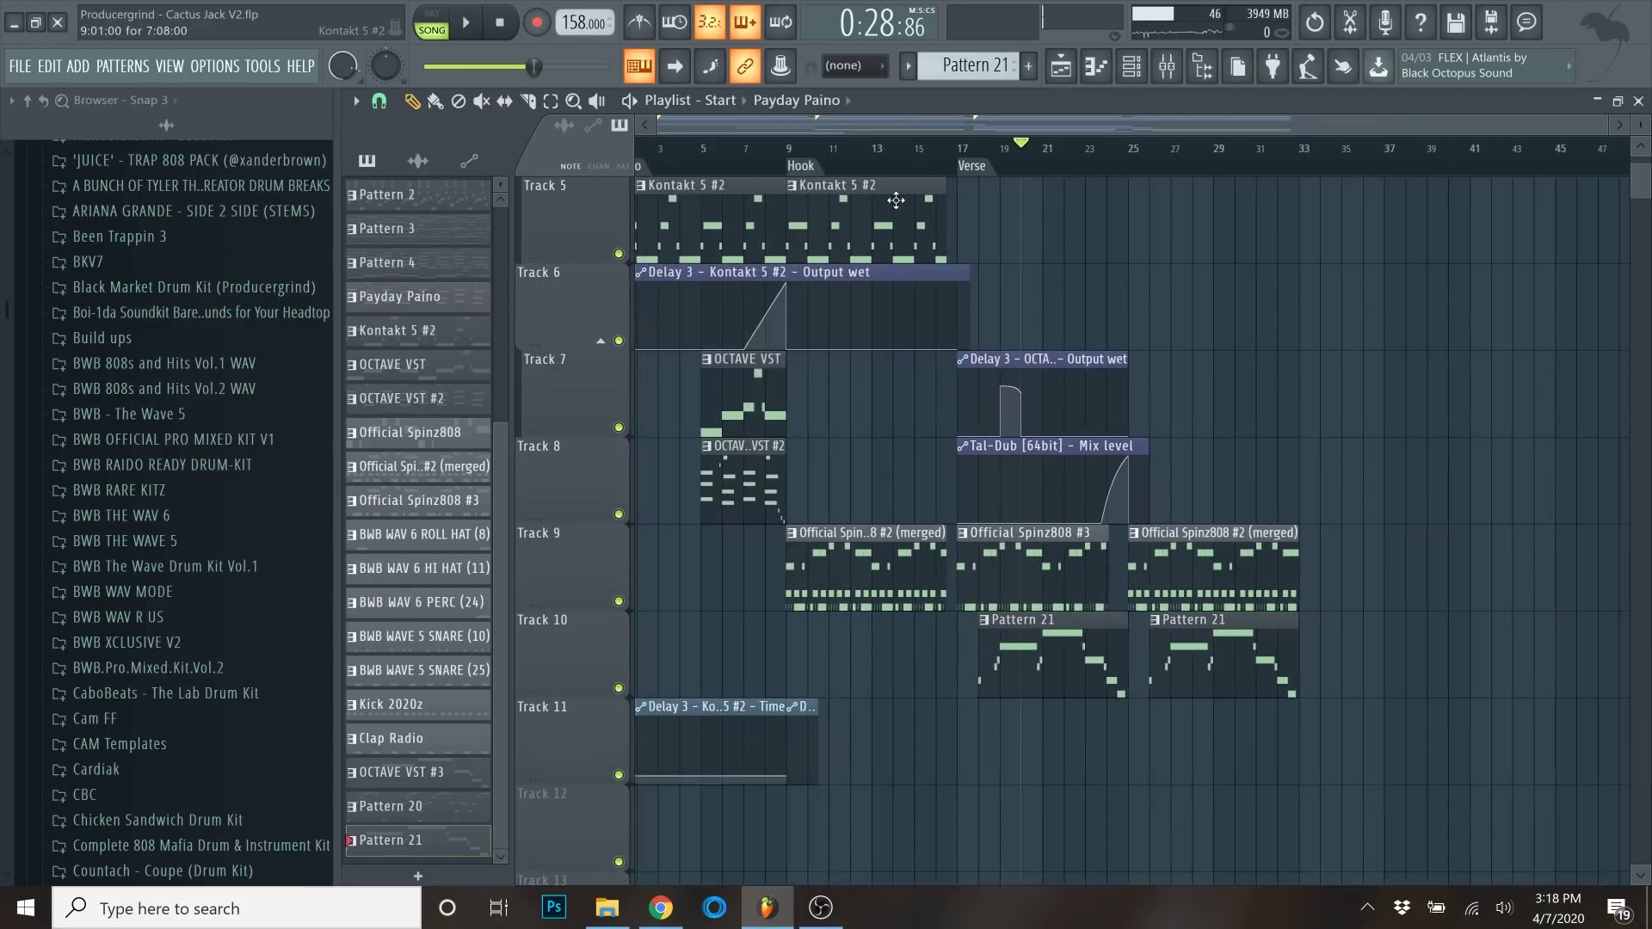
{"action": "scroll", "coordinate": [1146, 288], "scroll_direction": "up", "scroll_amount": 2}
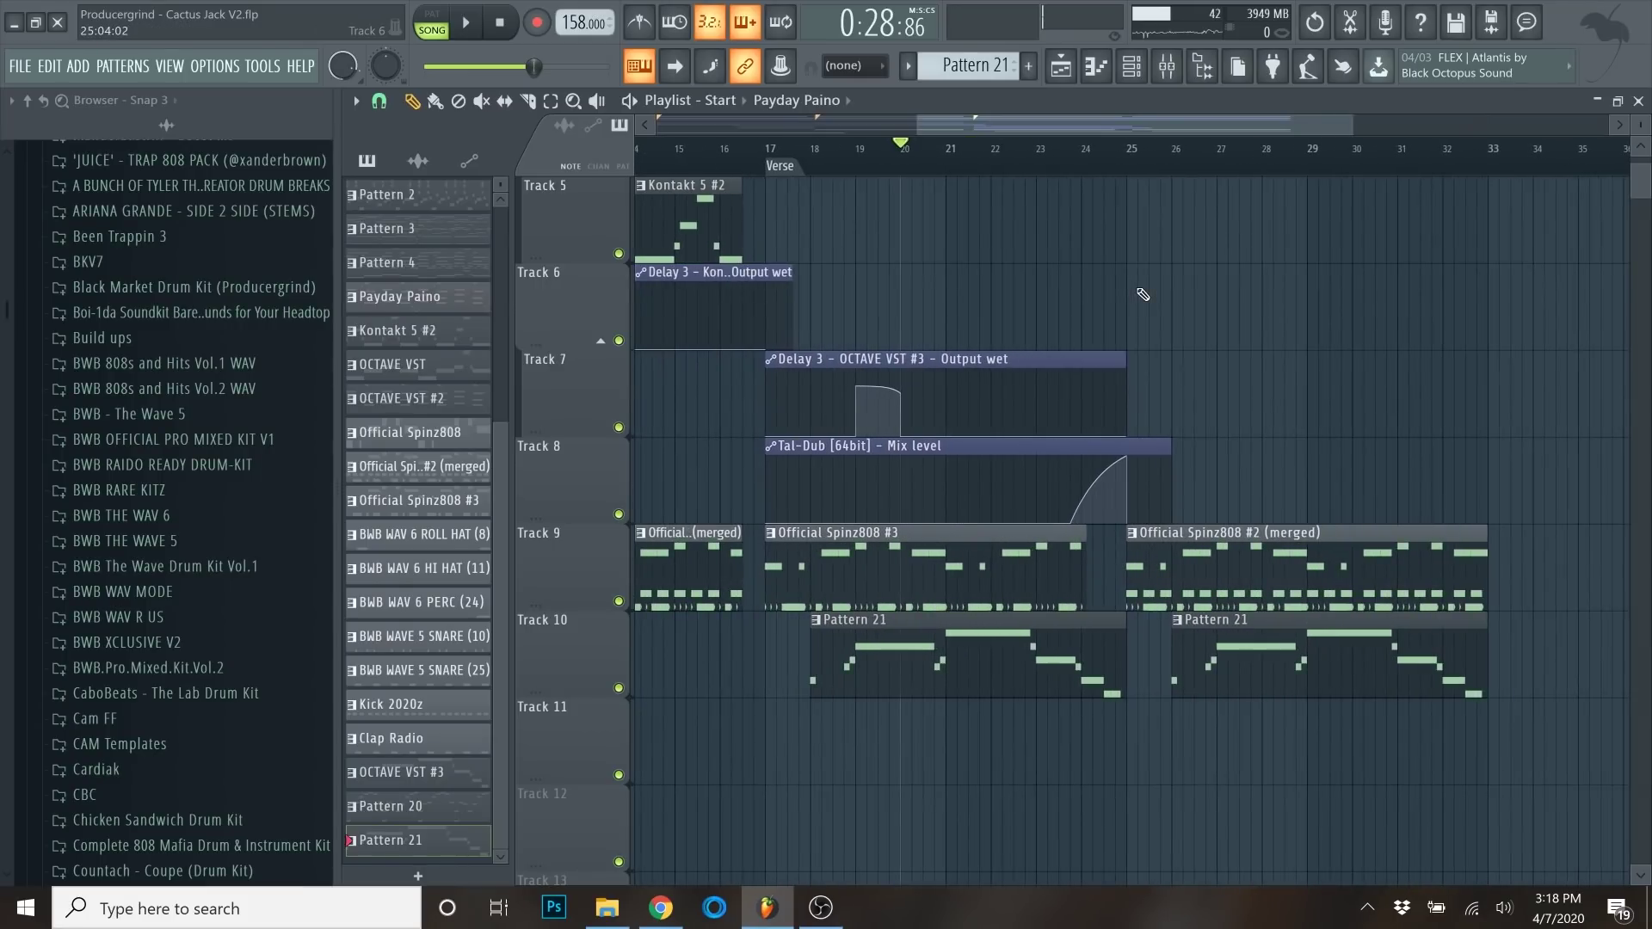
{"action": "scroll", "coordinate": [1170, 287], "scroll_direction": "down", "scroll_amount": 2}
{"action": "scroll", "coordinate": [167, 508], "scroll_direction": "up", "scroll_amount": 5}
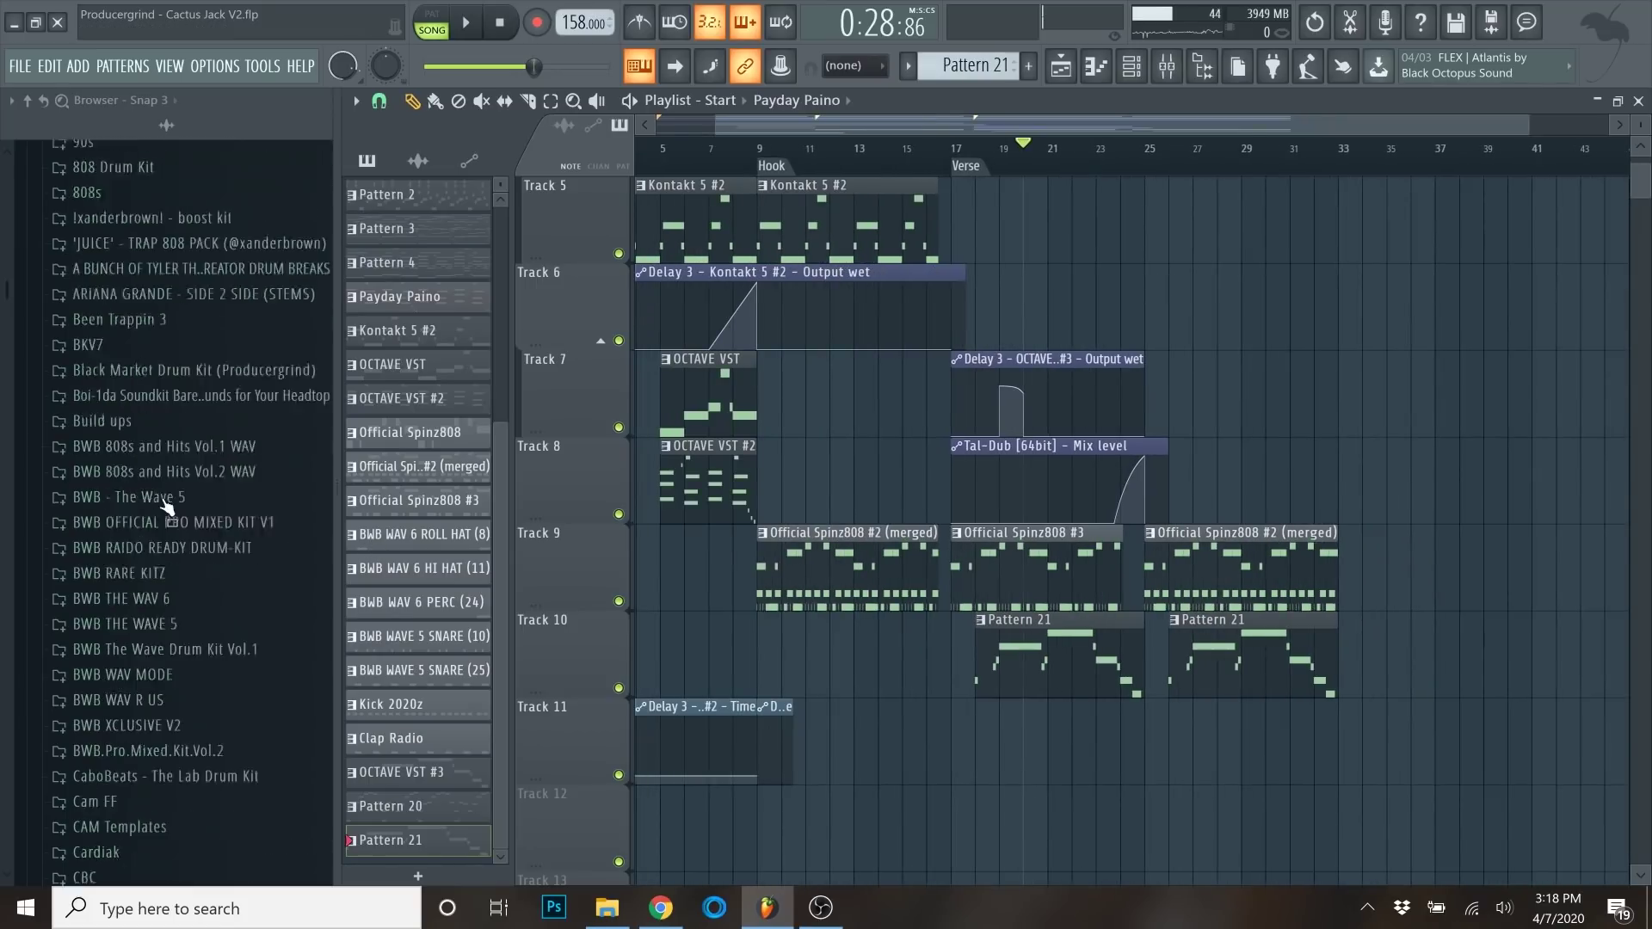
{"action": "scroll", "coordinate": [168, 508], "scroll_direction": "down", "scroll_amount": 7}
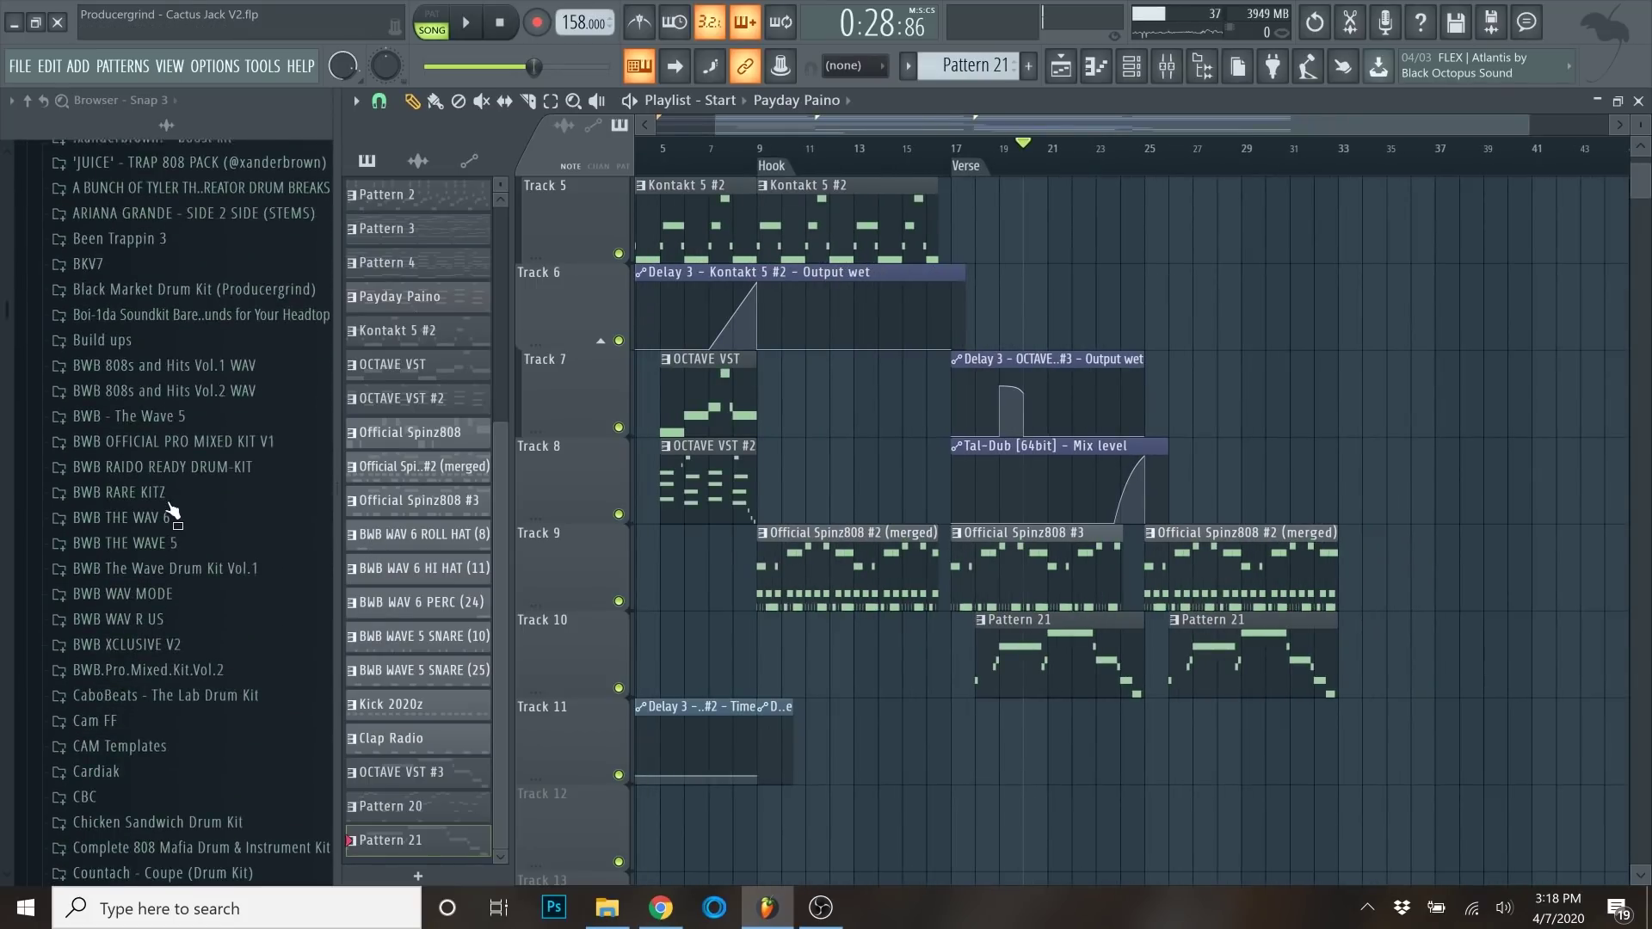
{"action": "scroll", "coordinate": [172, 508], "scroll_direction": "down", "scroll_amount": 4}
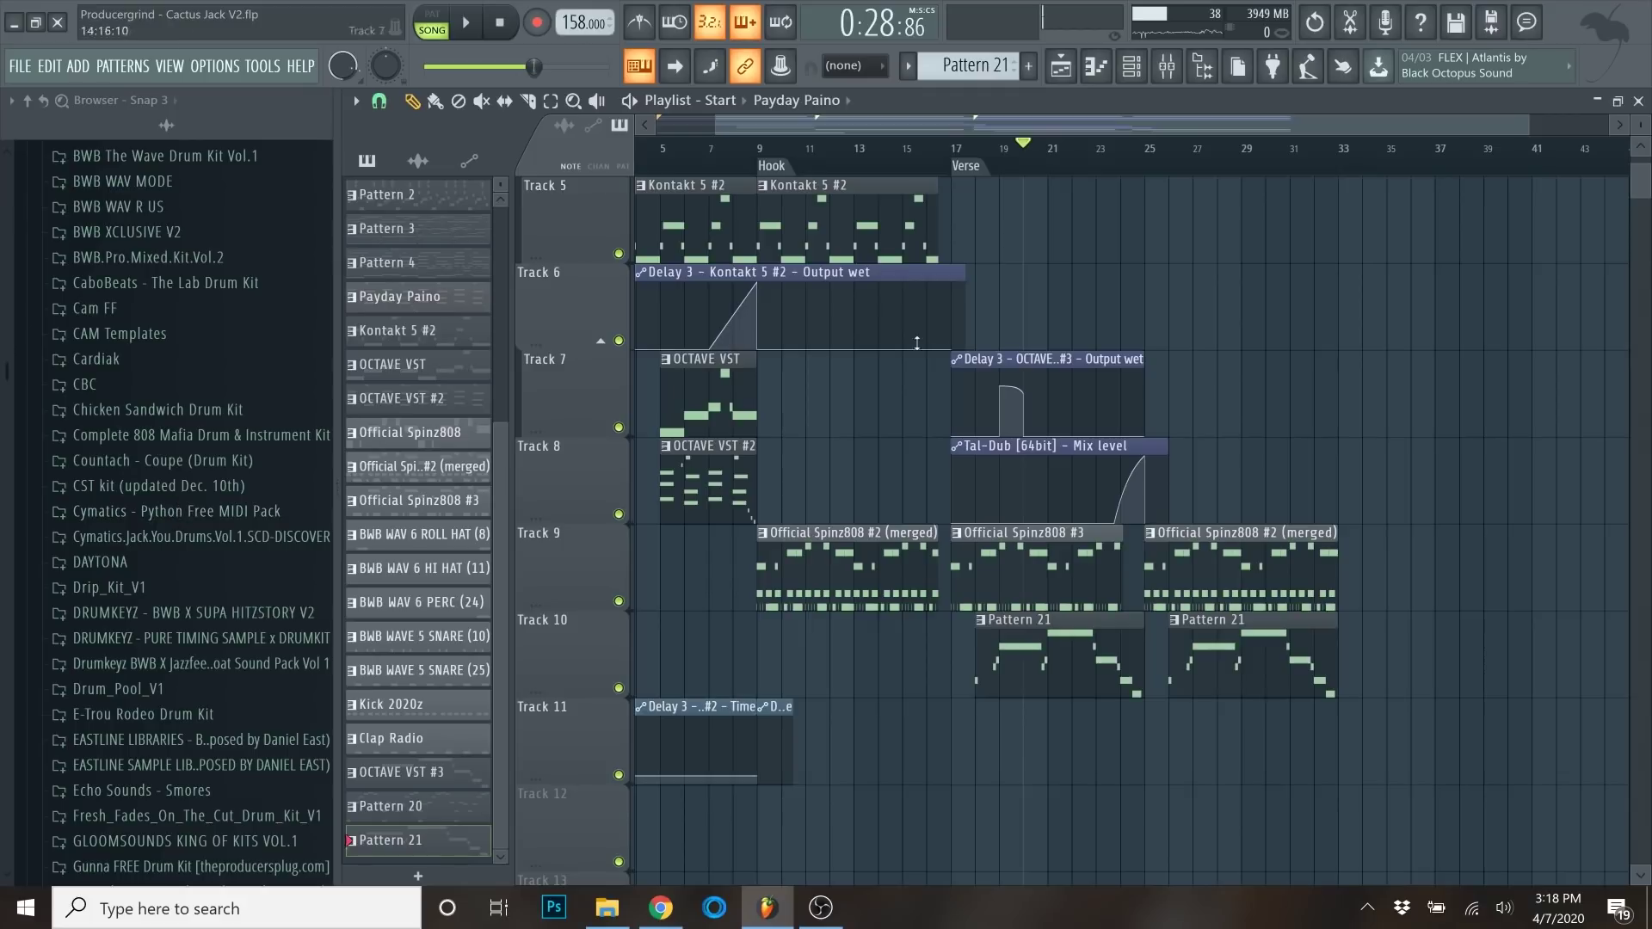
{"action": "scroll", "coordinate": [194, 566], "scroll_direction": "down", "scroll_amount": 9}
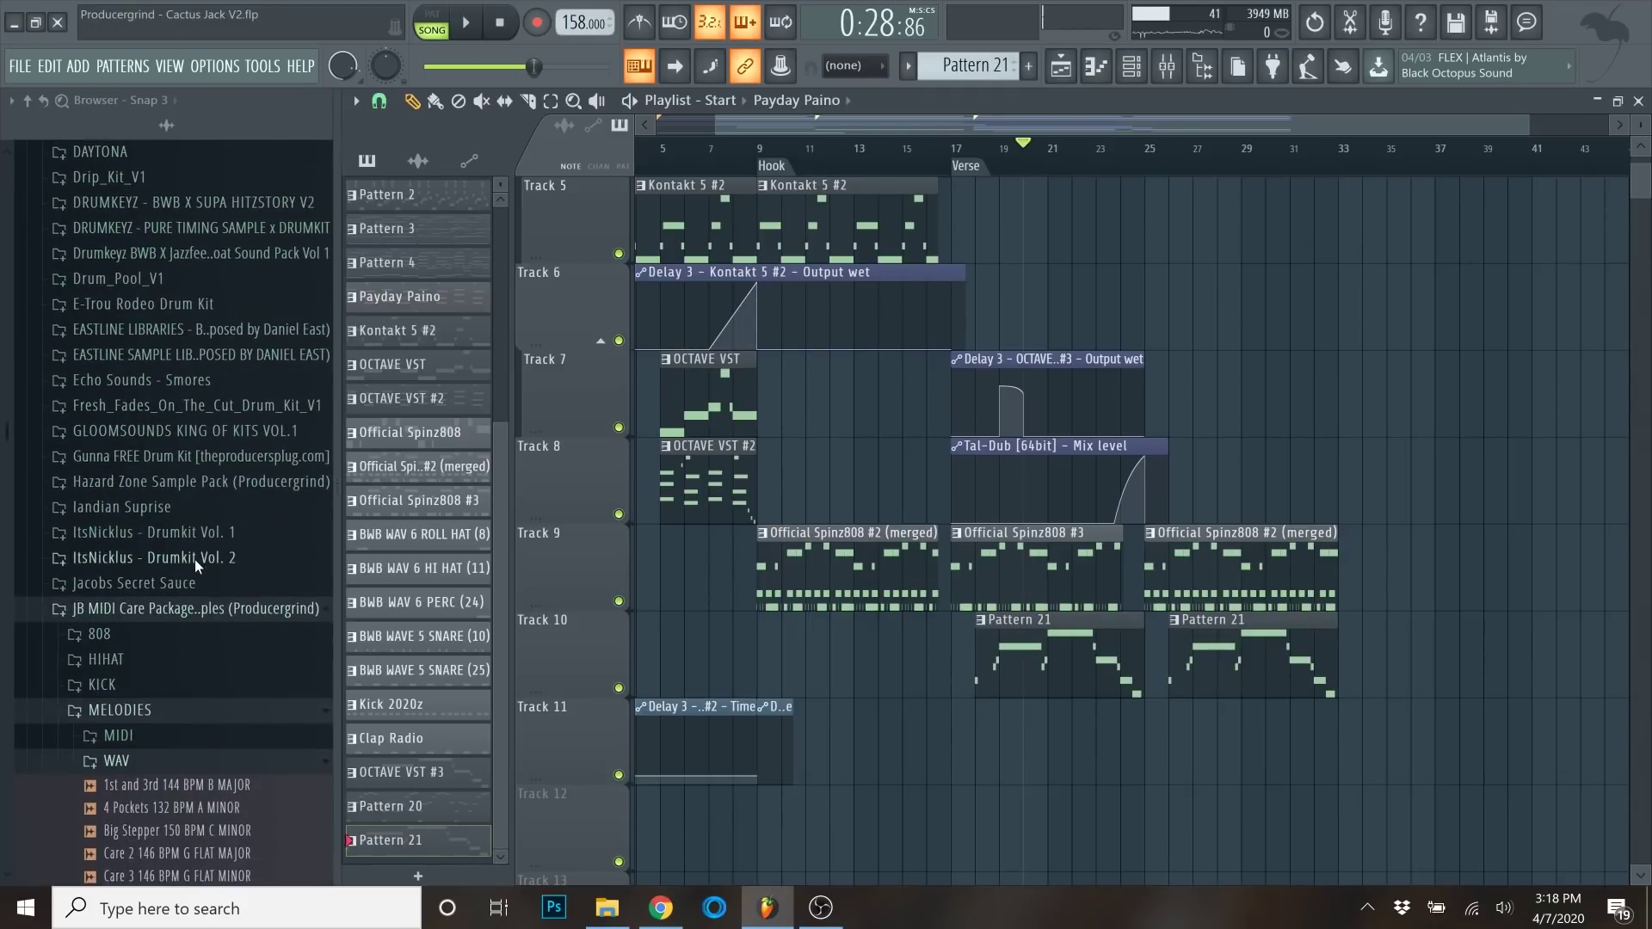
{"action": "scroll", "coordinate": [195, 560], "scroll_direction": "up", "scroll_amount": 6}
{"action": "scroll", "coordinate": [195, 560], "scroll_direction": "down", "scroll_amount": 4}
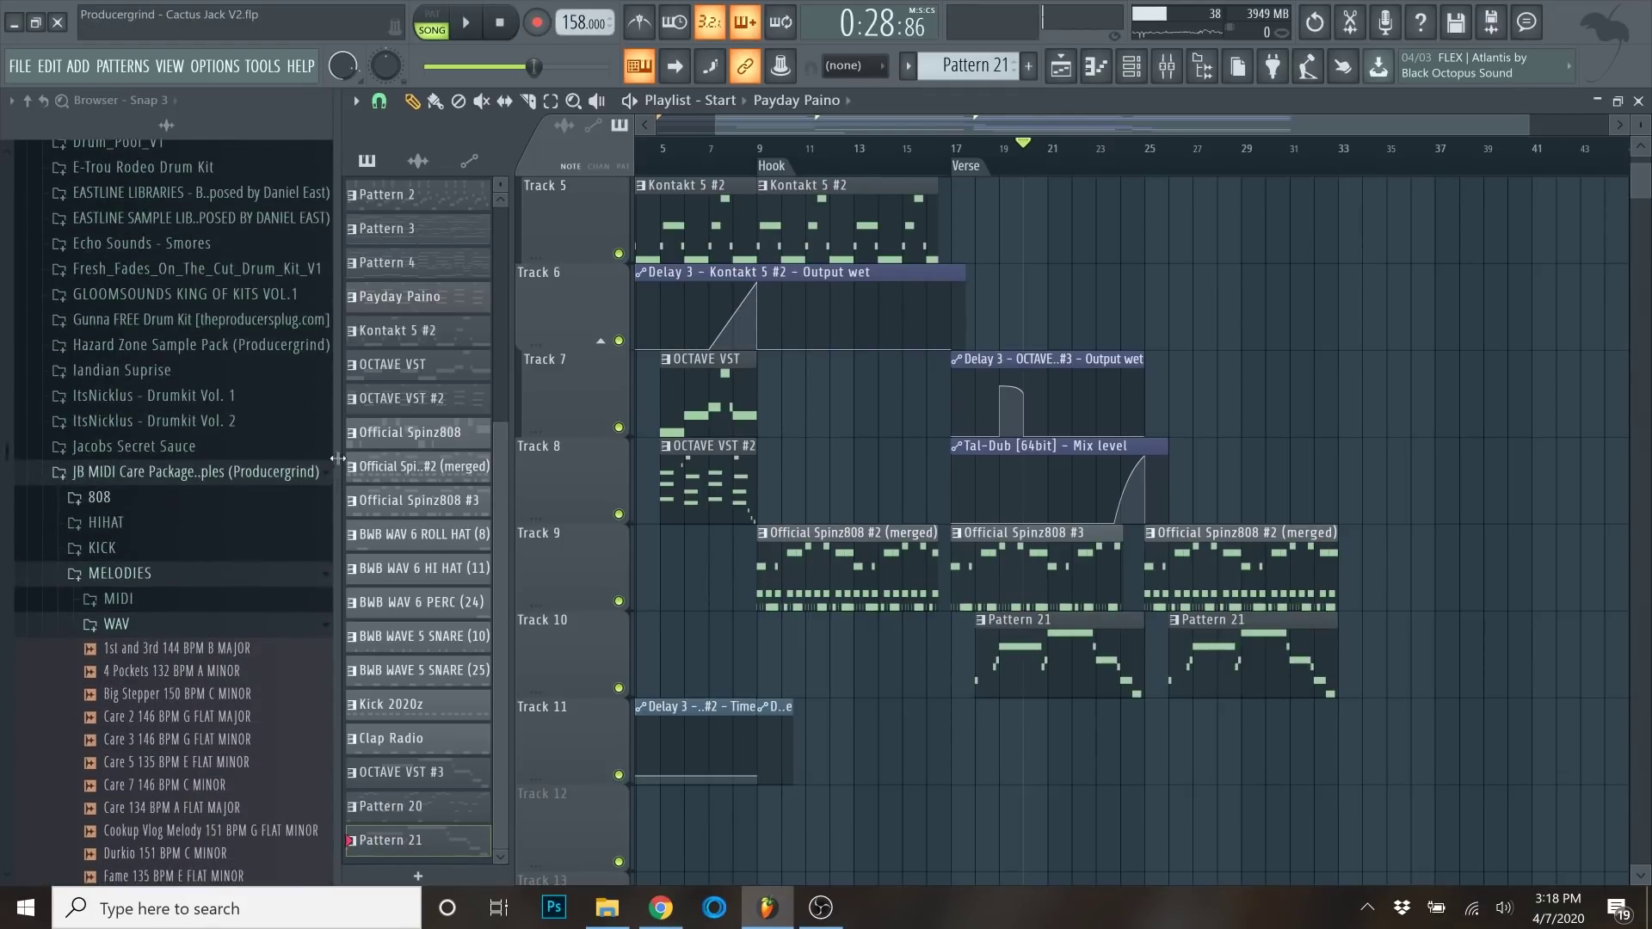
{"action": "scroll", "coordinate": [697, 172], "scroll_direction": "down", "scroll_amount": 2}
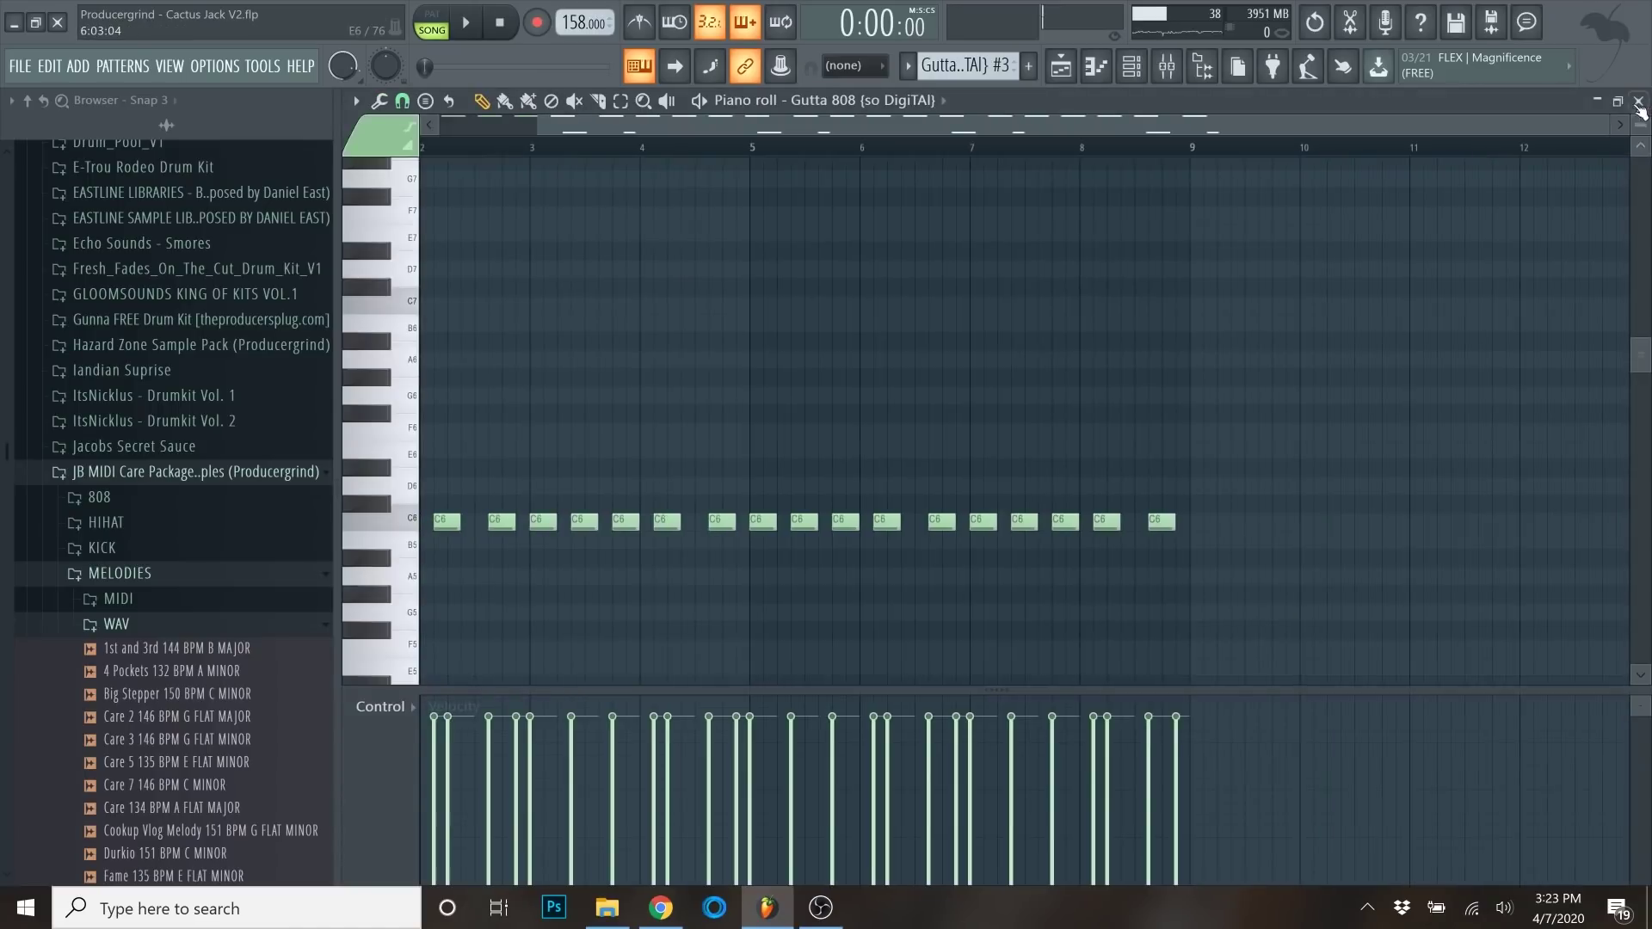
Open the Gutta 808 {so DigiTAl} channel settings and locate its sample in The All-You-Need Drum Kit folder of the browser.
{"action": "left_click", "coordinate": [1637, 102]}
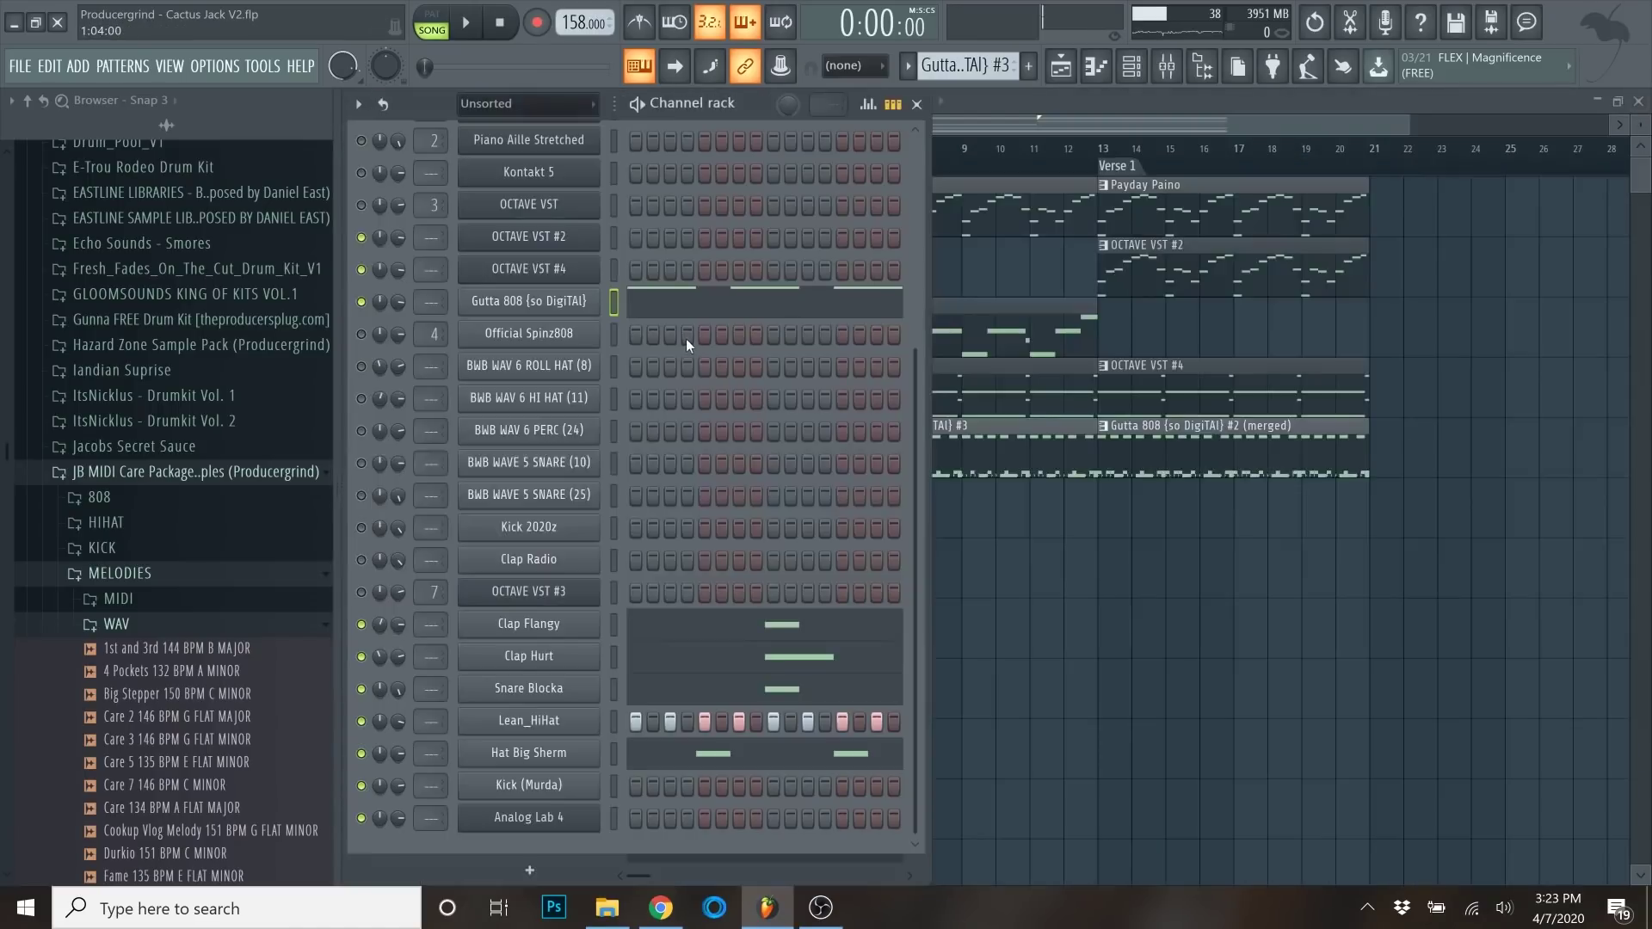
{"action": "left_click", "coordinate": [556, 310]}
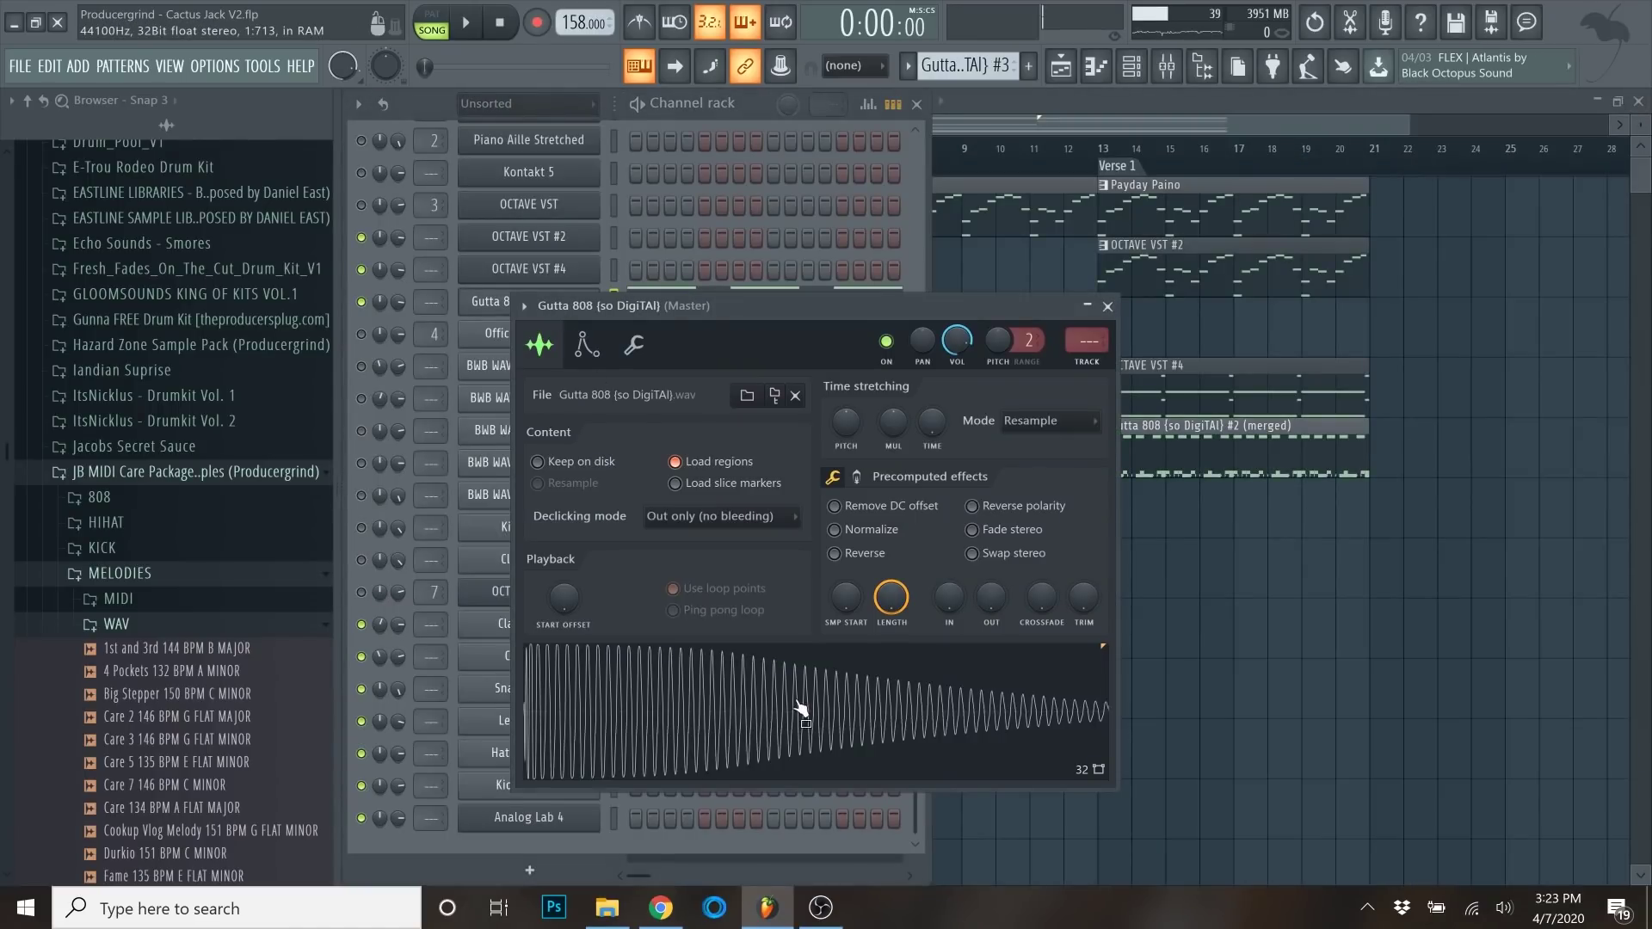
{"action": "left_click_drag", "start_coordinate": [863, 690], "coordinate": [258, 699]}
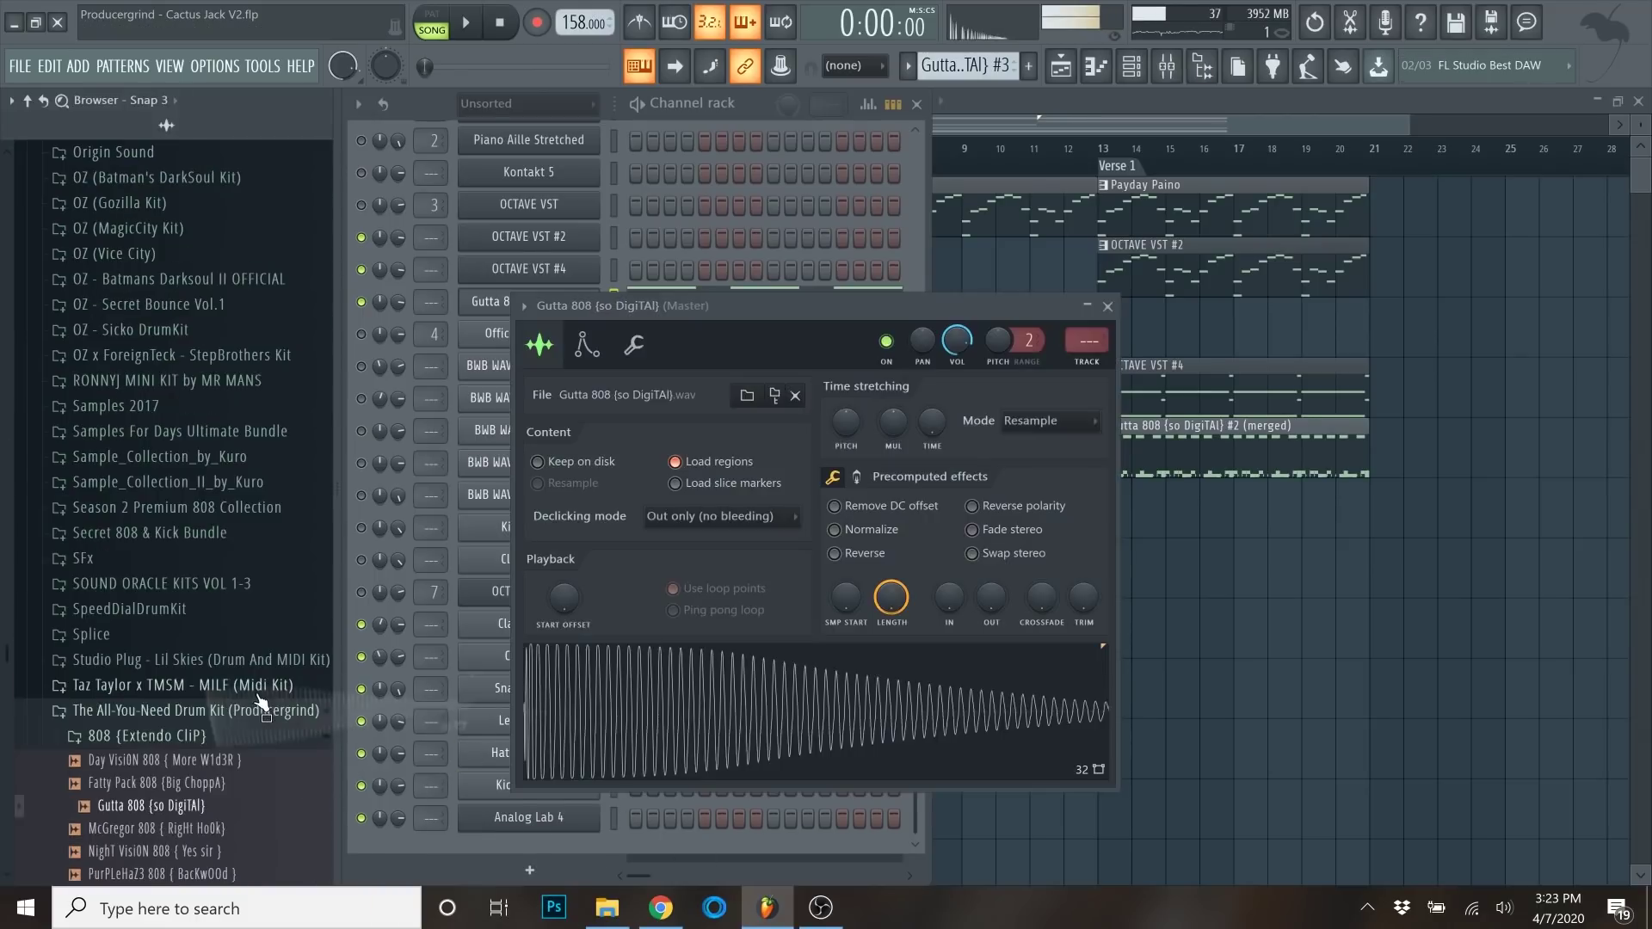
{"action": "scroll", "coordinate": [210, 637], "scroll_direction": "down", "scroll_amount": 3}
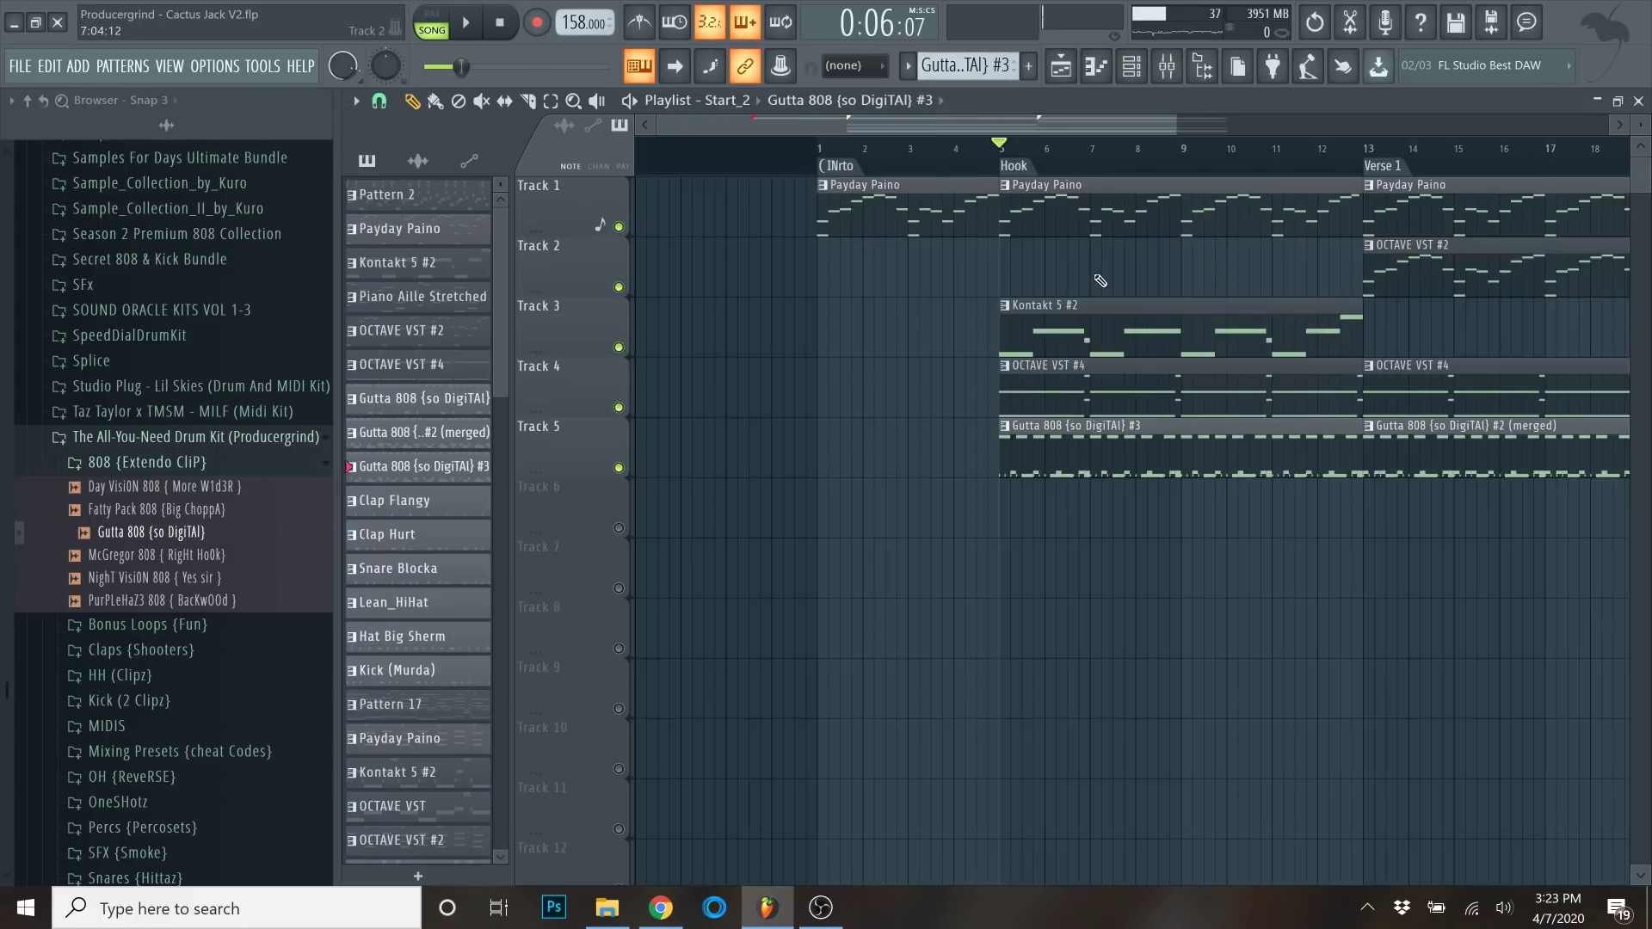
Reset the Master mixer track to default so that all its plugins are removed.
{"action": "scroll", "coordinate": [1100, 281], "scroll_direction": "up", "scroll_amount": 2, "text": "ctrl"}
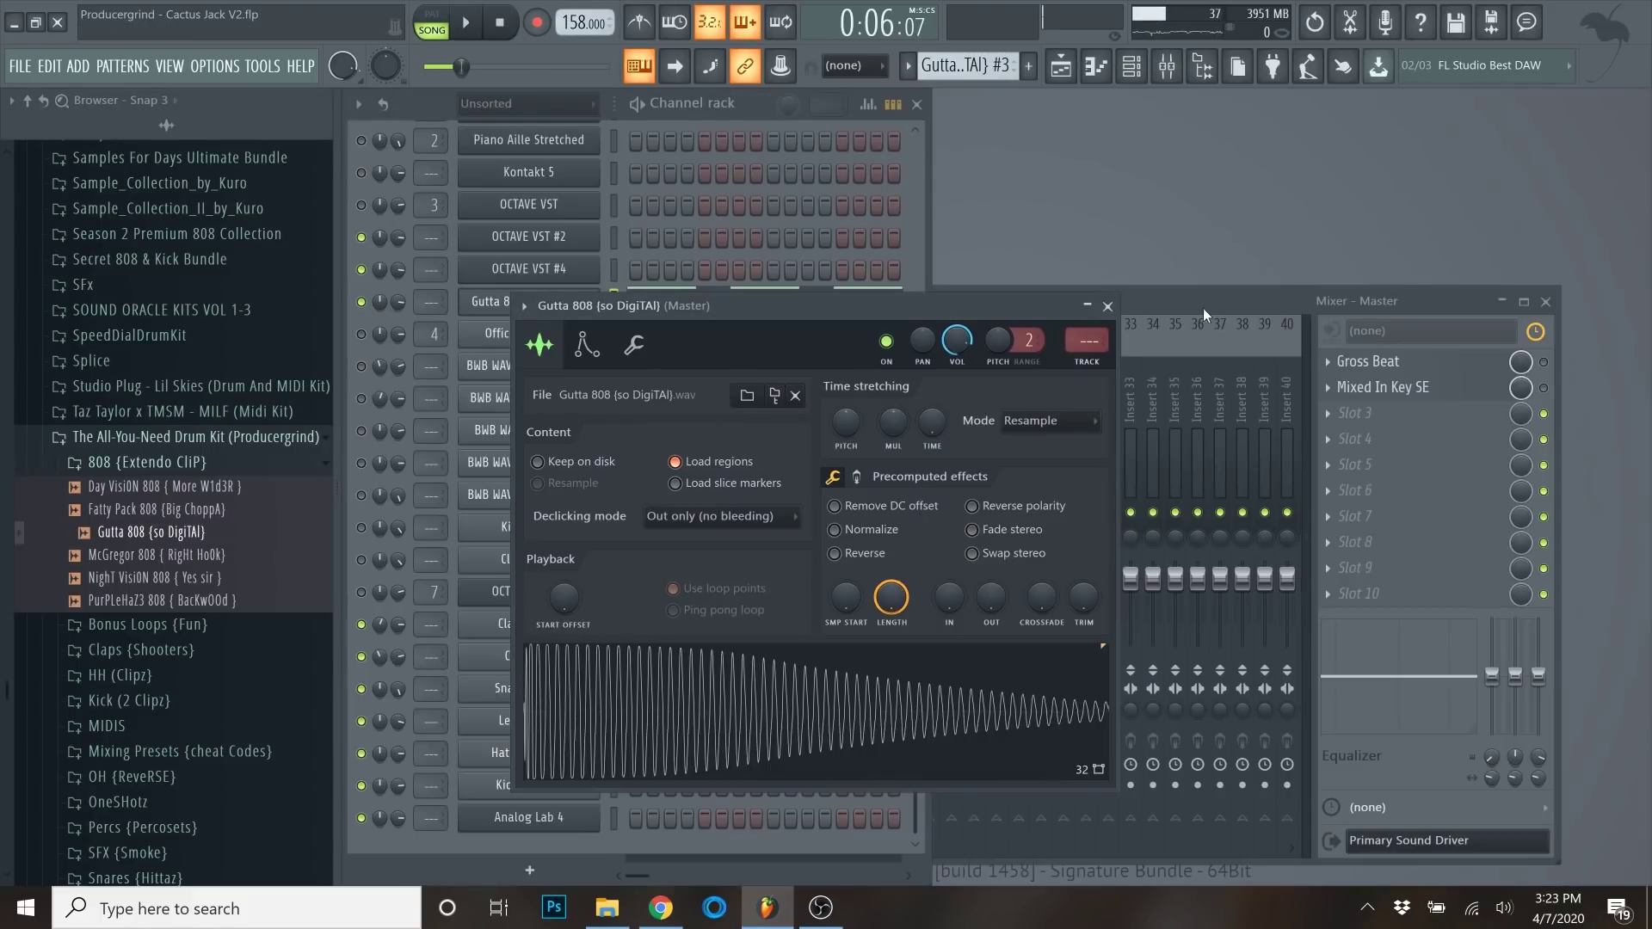
{"action": "left_click", "coordinate": [1205, 308]}
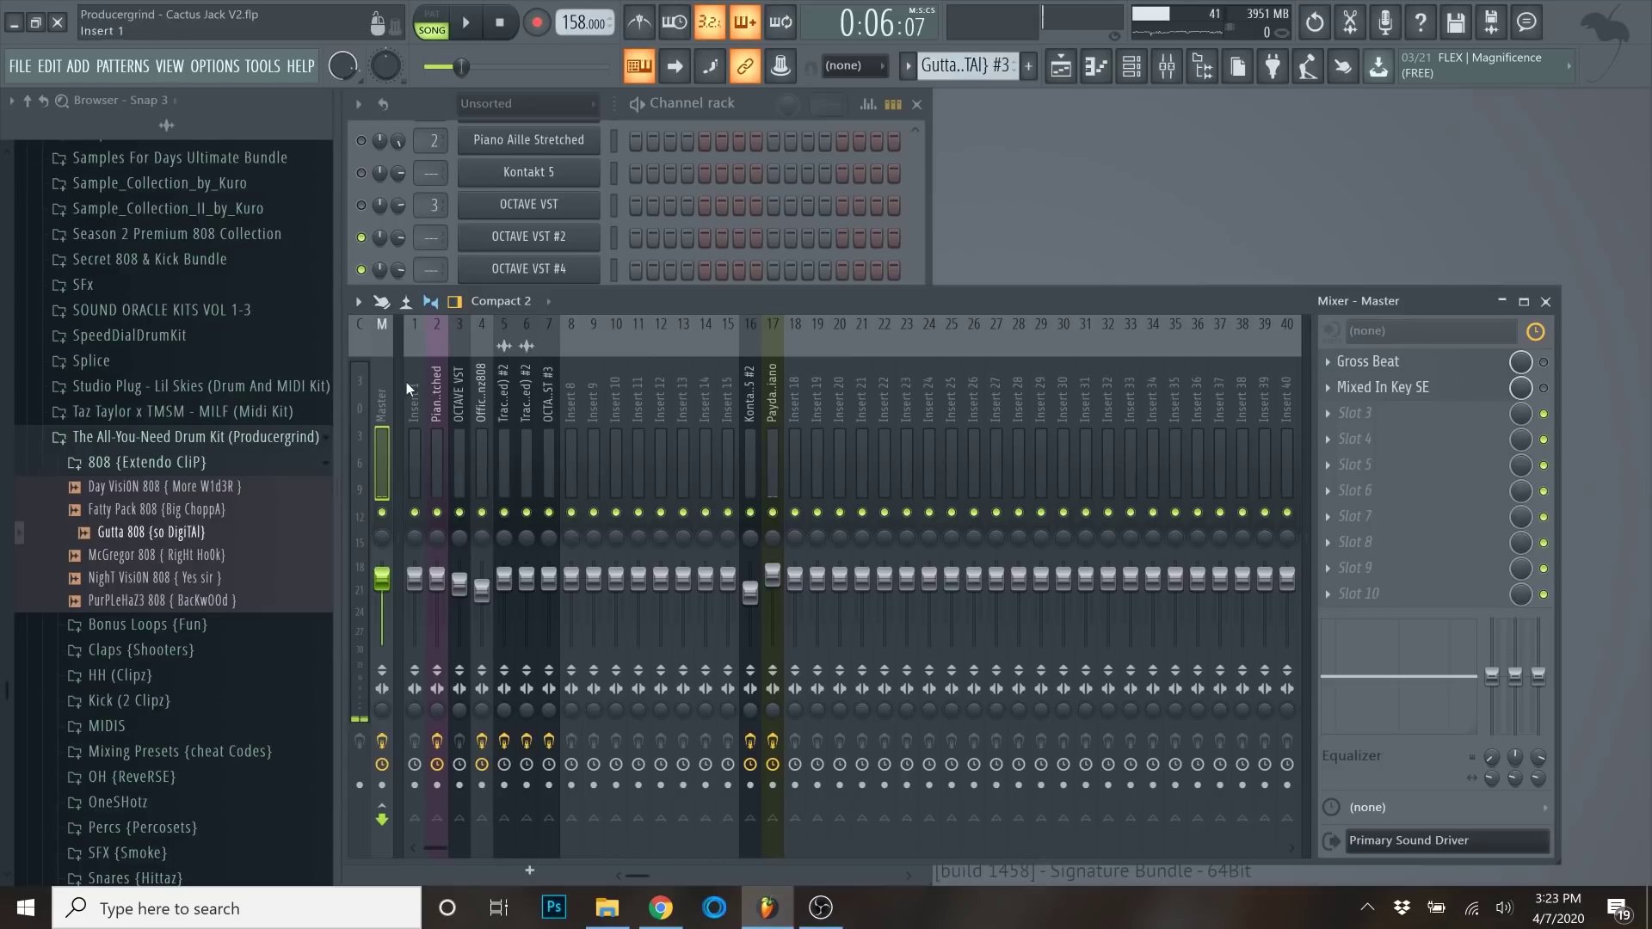
{"action": "right_click", "coordinate": [379, 391]}
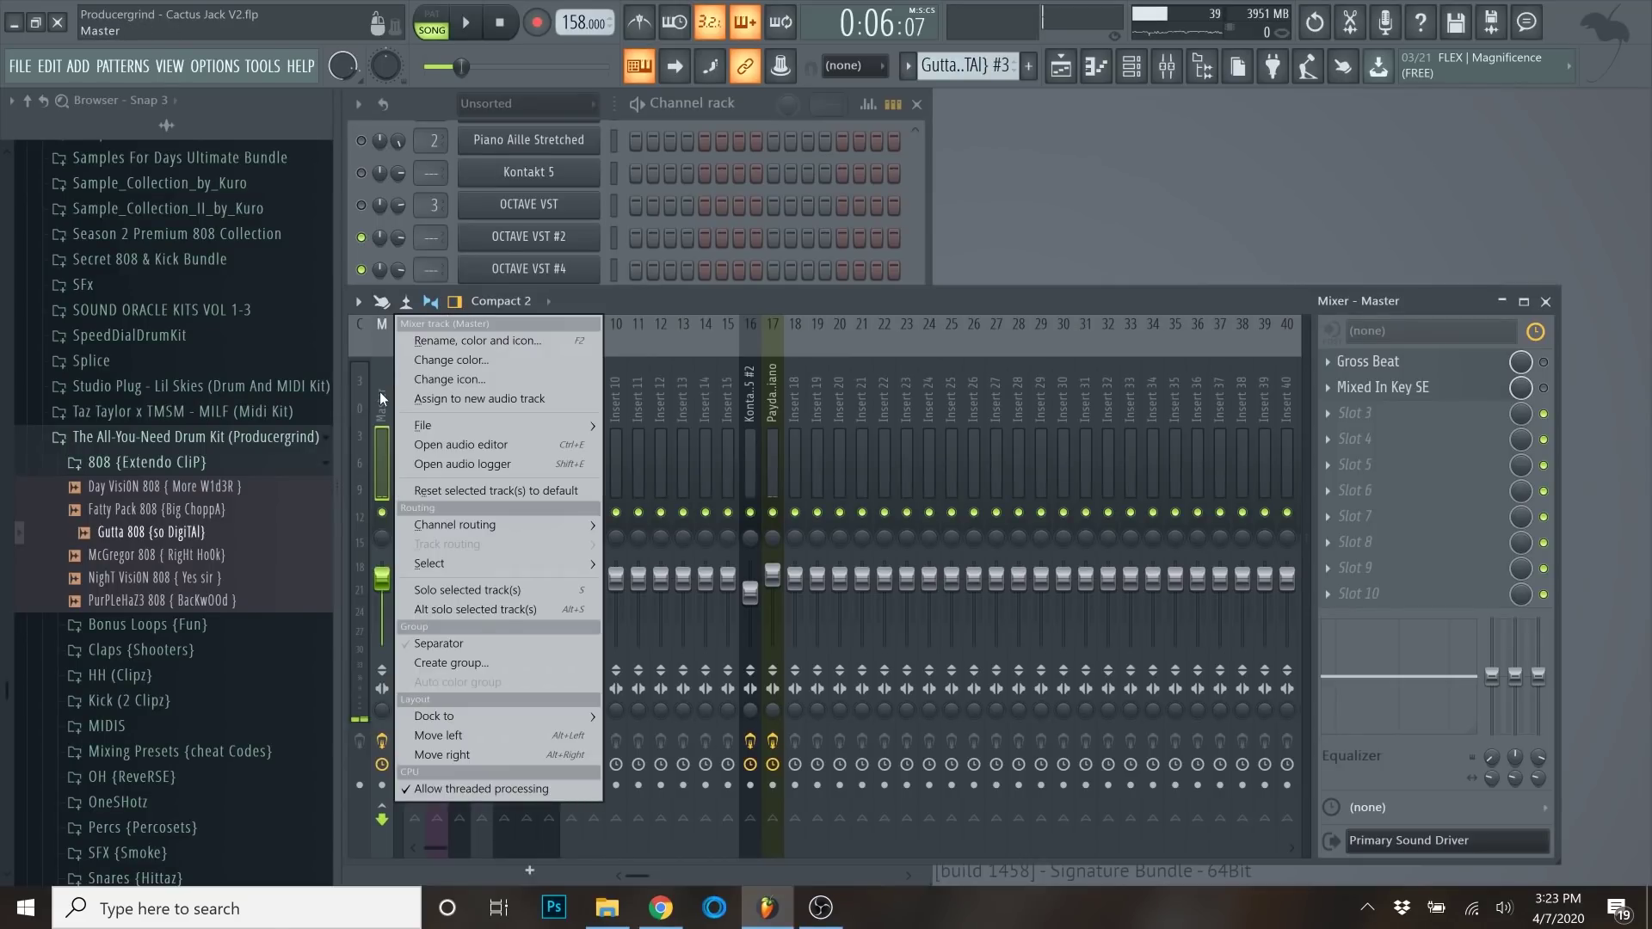
{"action": "left_click", "coordinate": [453, 490]}
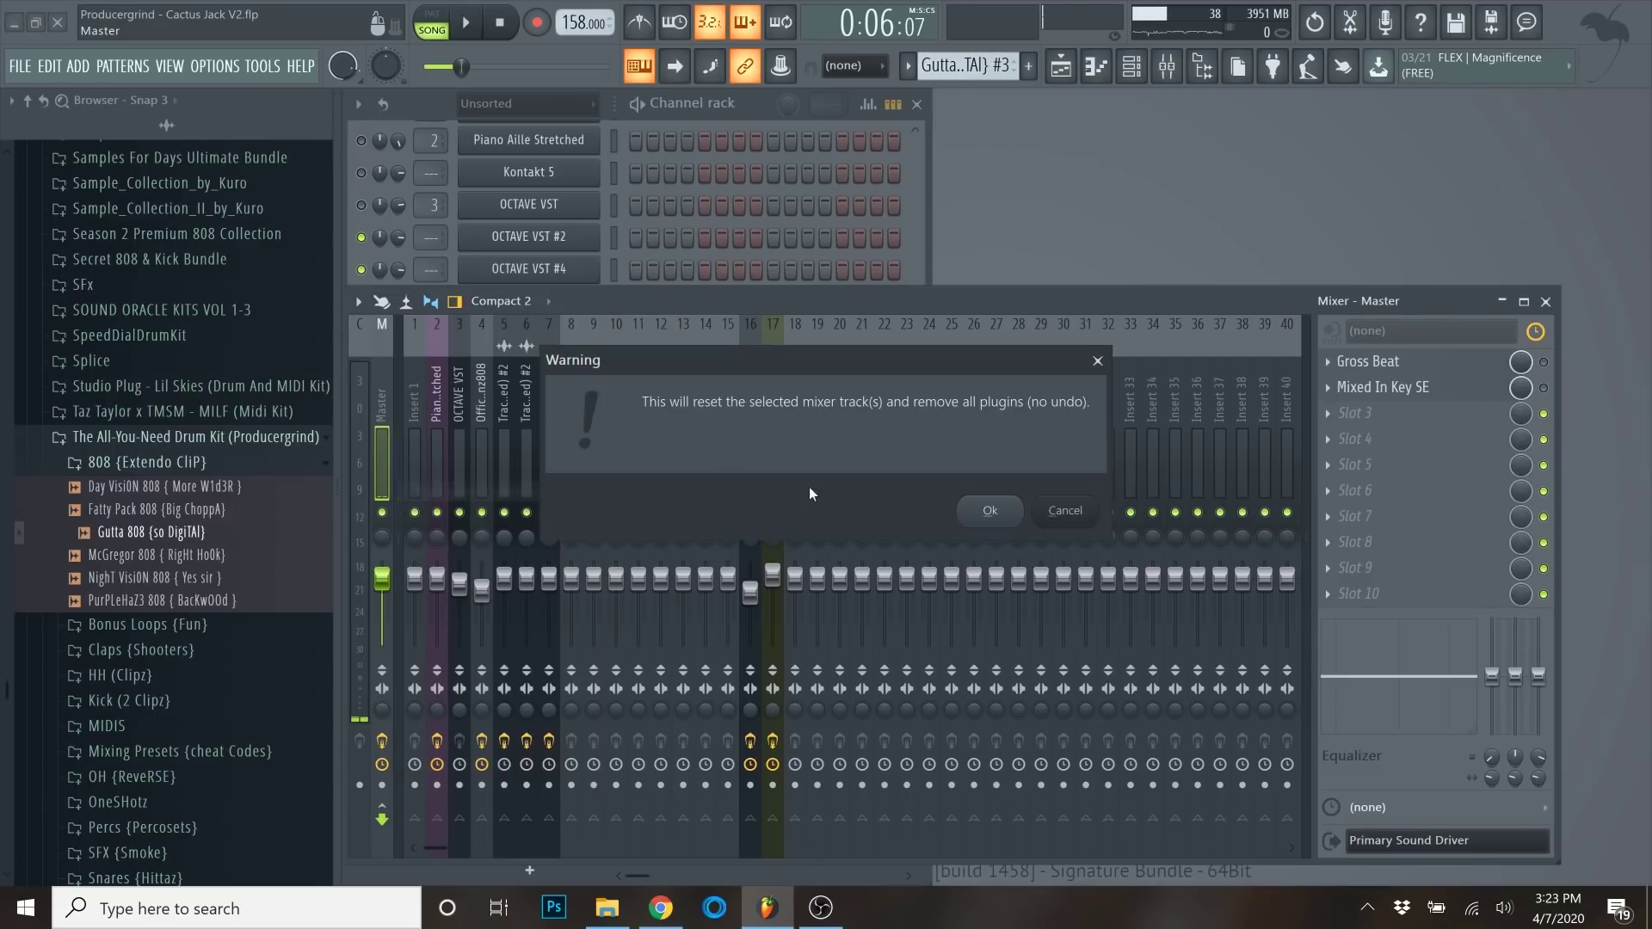
{"action": "right_click", "coordinate": [379, 386]}
{"action": "mouse_move", "coordinate": [467, 429]}
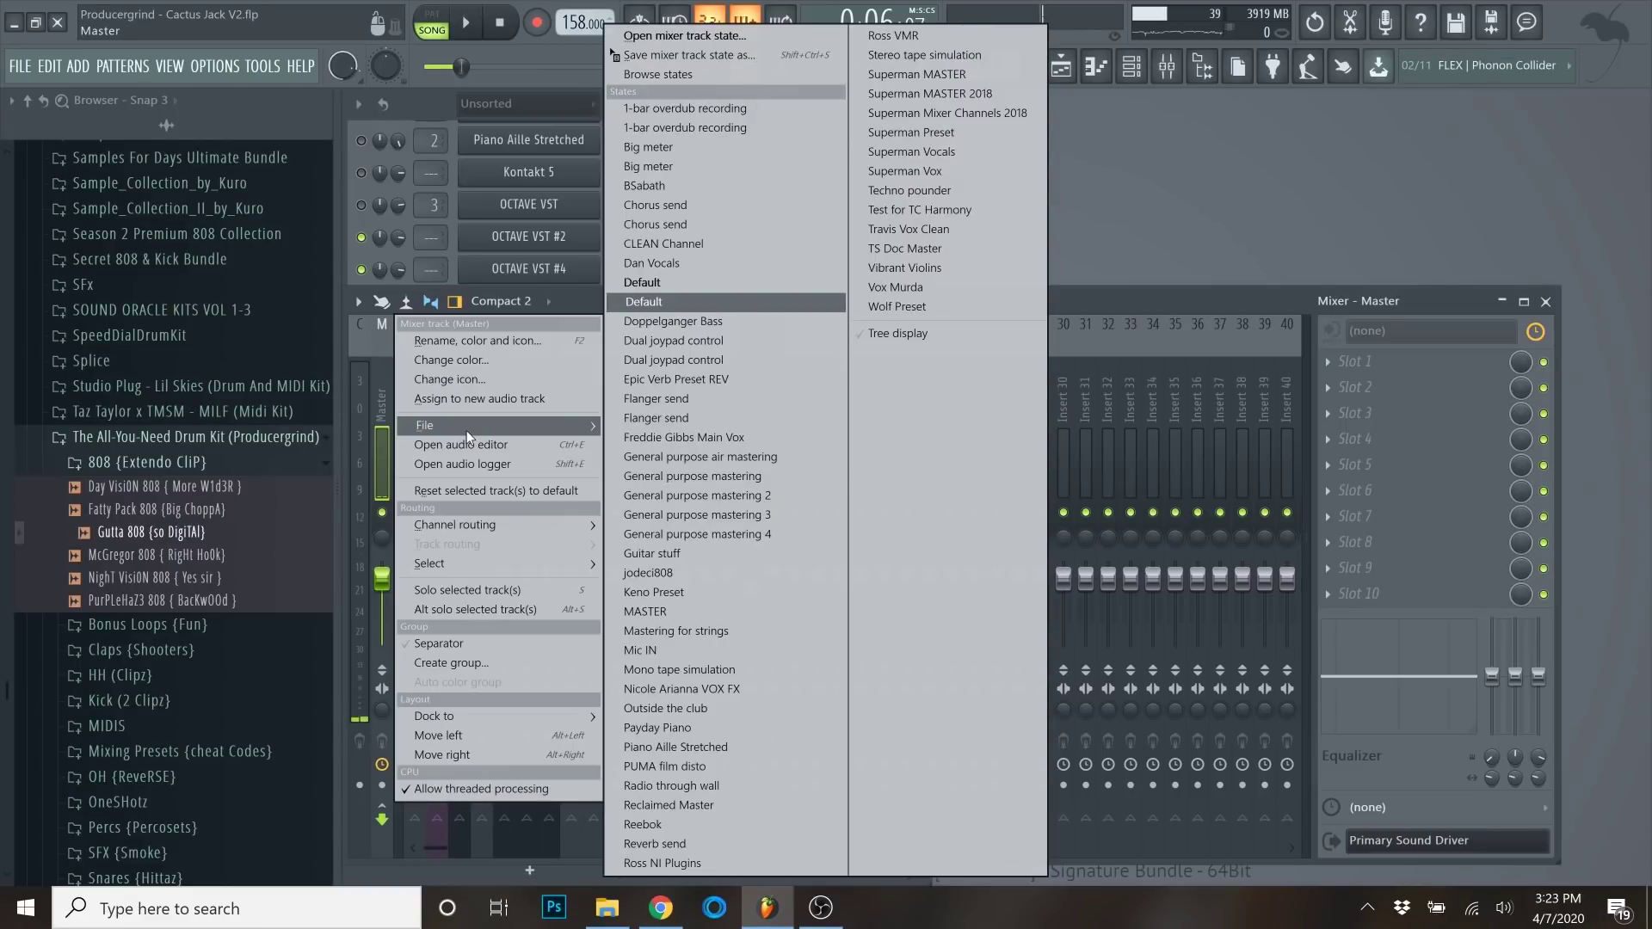
{"action": "left_click", "coordinate": [1262, 327]}
Load epicVerb in the first effect slot of the Master mixer track with the XL Lush 2 preset.
{"action": "left_click", "coordinate": [1343, 363]}
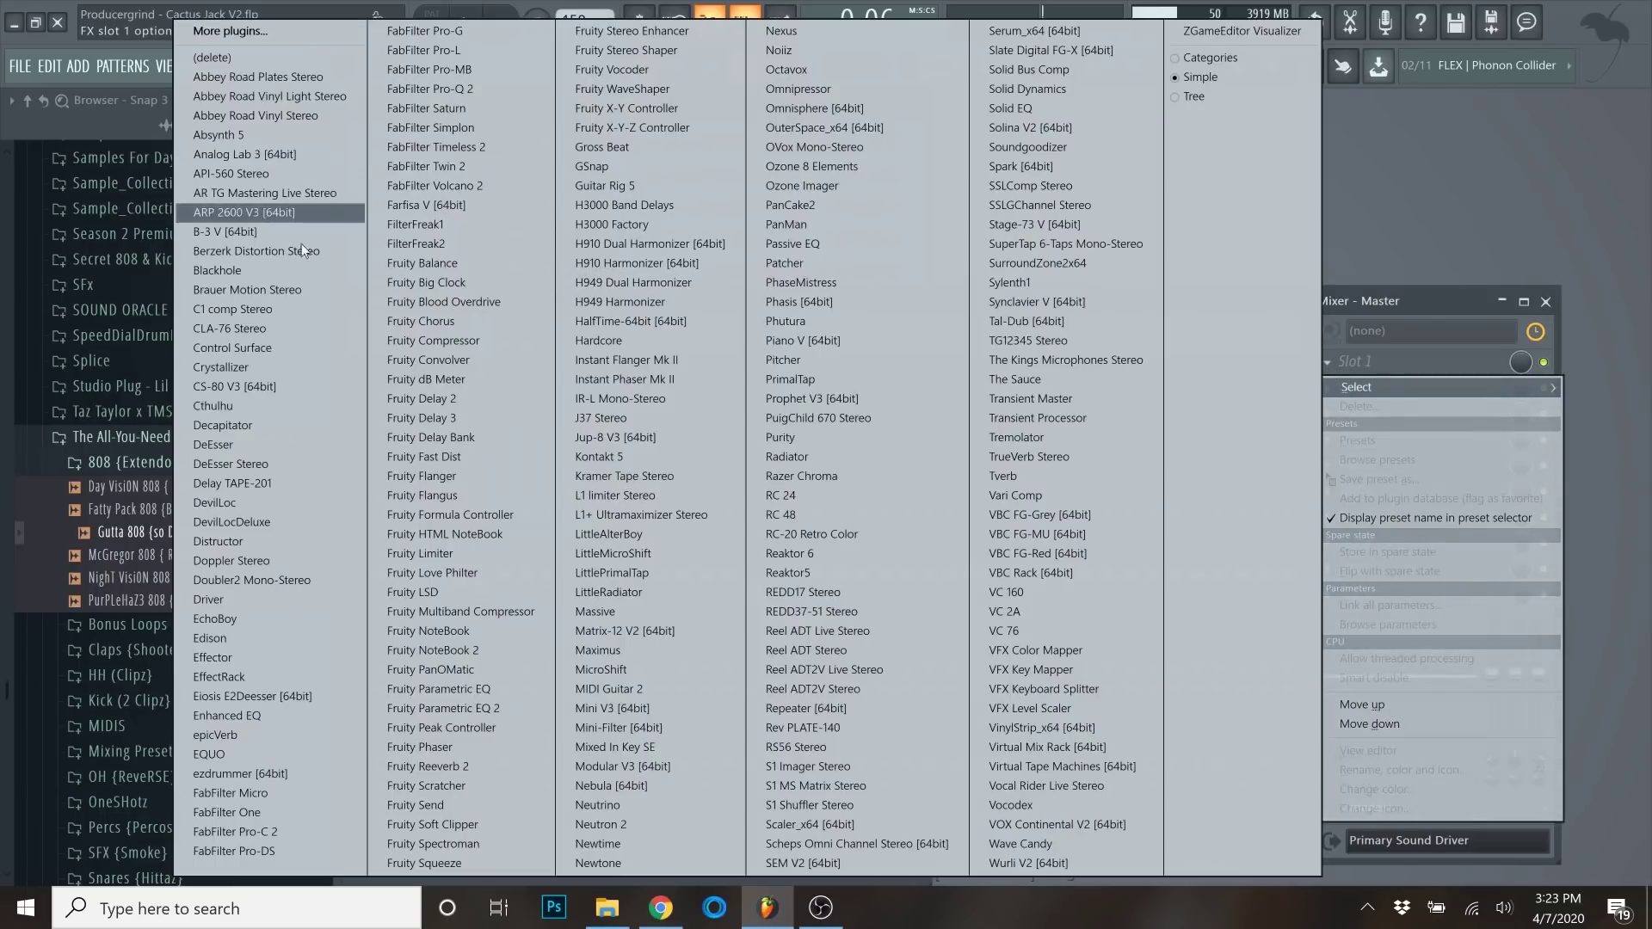
{"action": "left_click", "coordinate": [239, 735]}
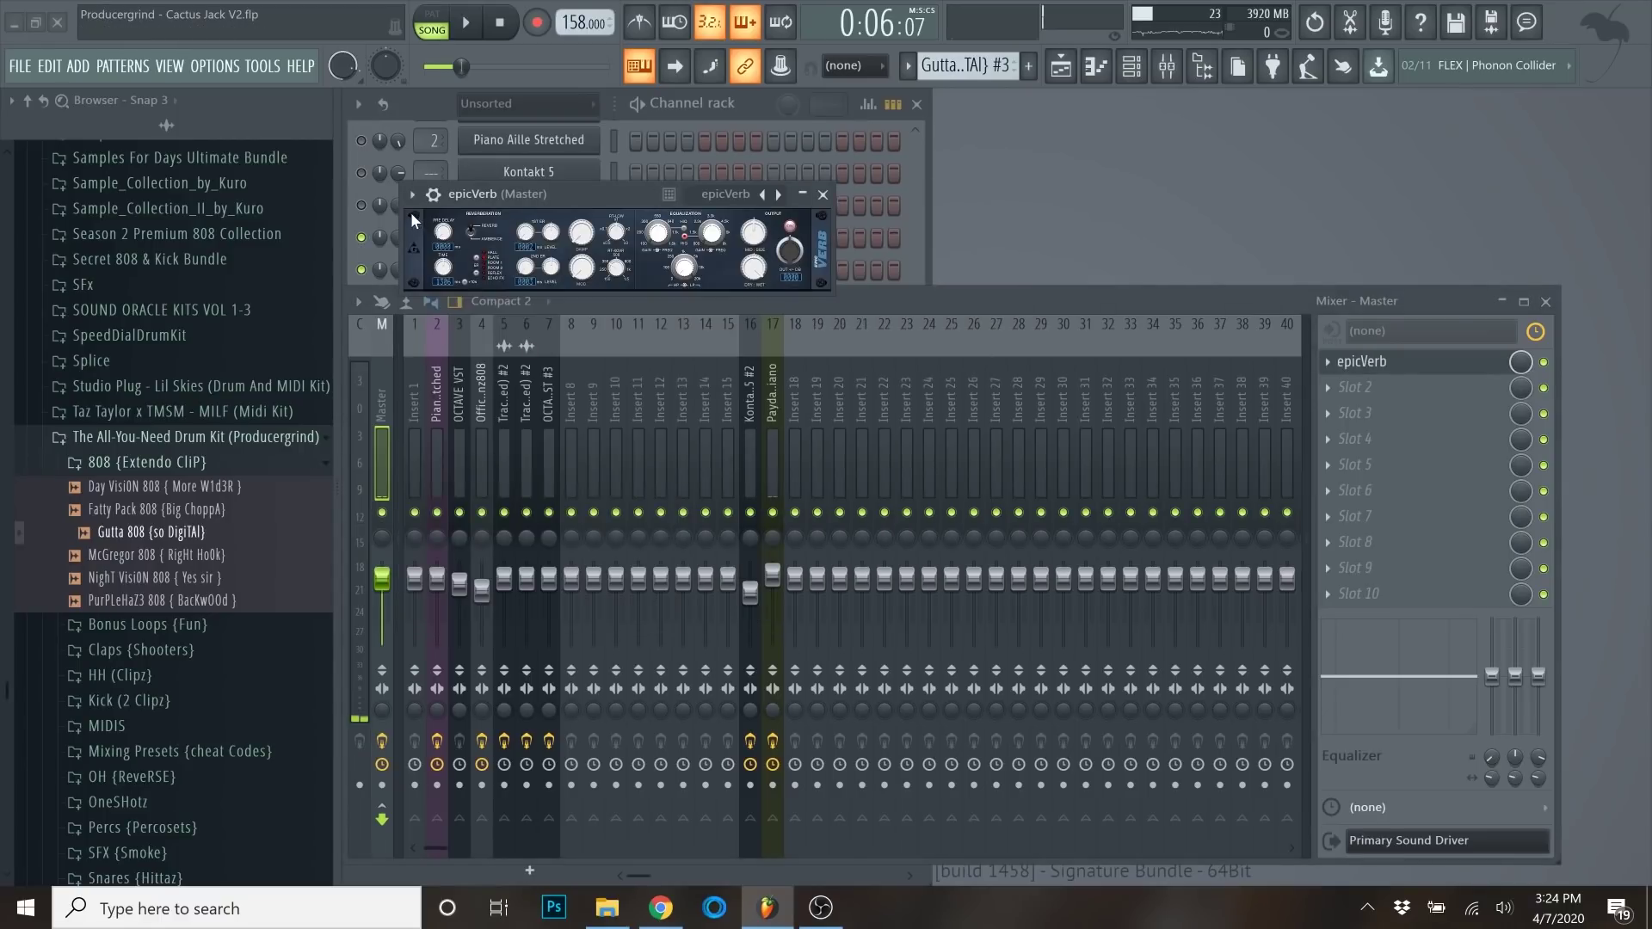
{"action": "left_click", "coordinate": [412, 197]}
{"action": "mouse_move", "coordinate": [539, 271]}
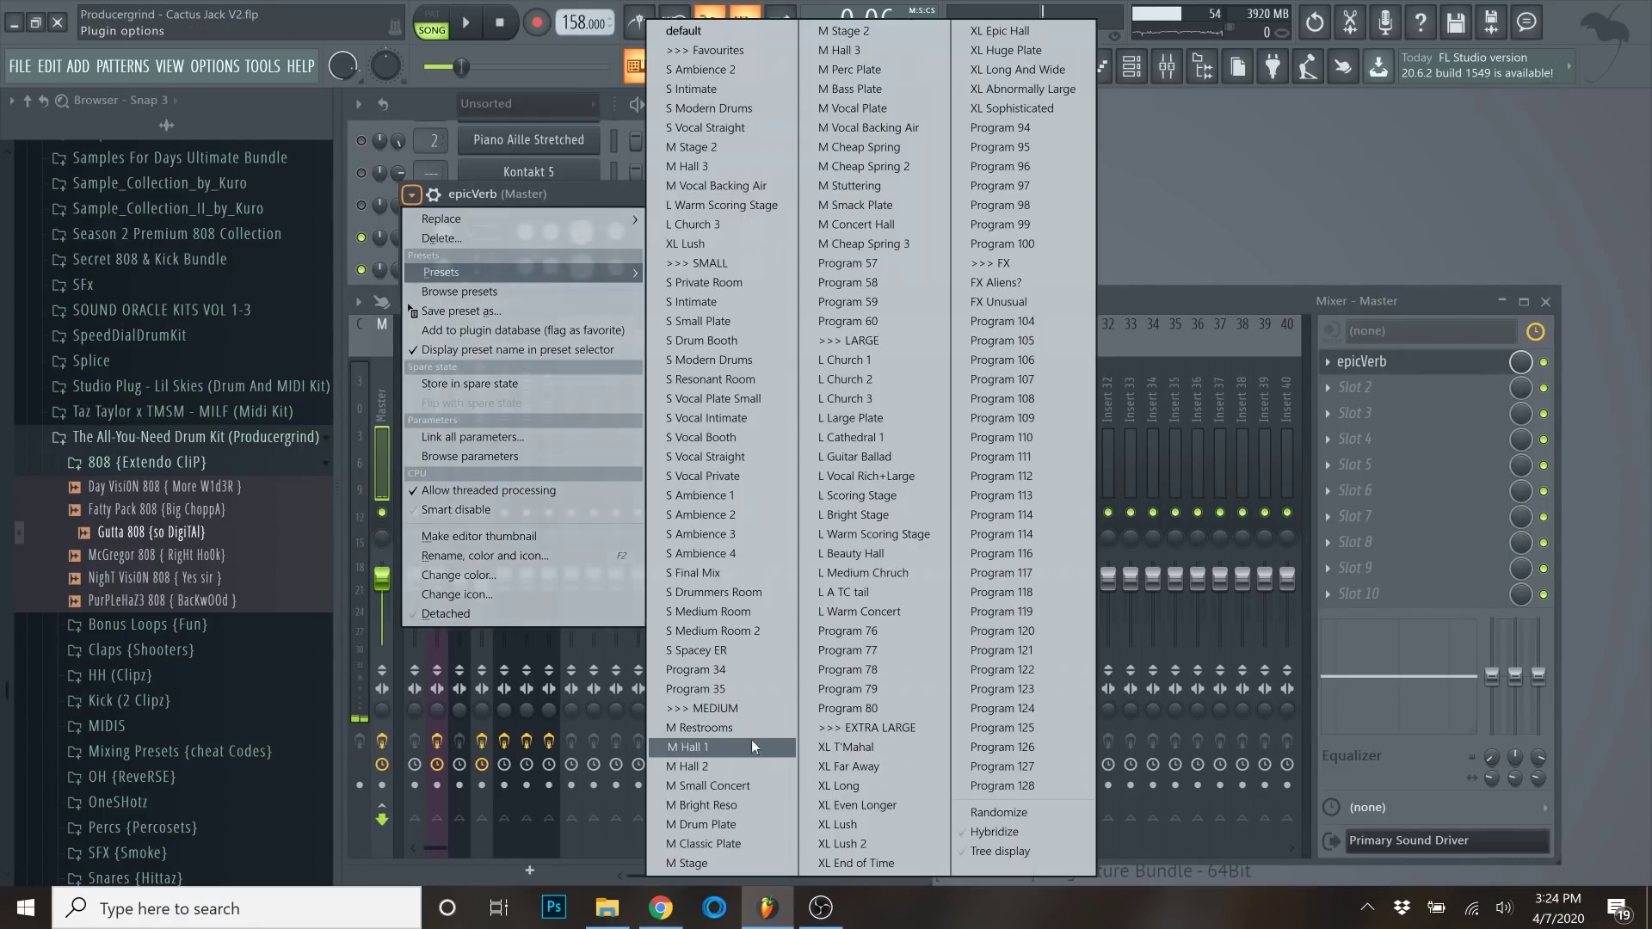
{"action": "left_click", "coordinate": [855, 845]}
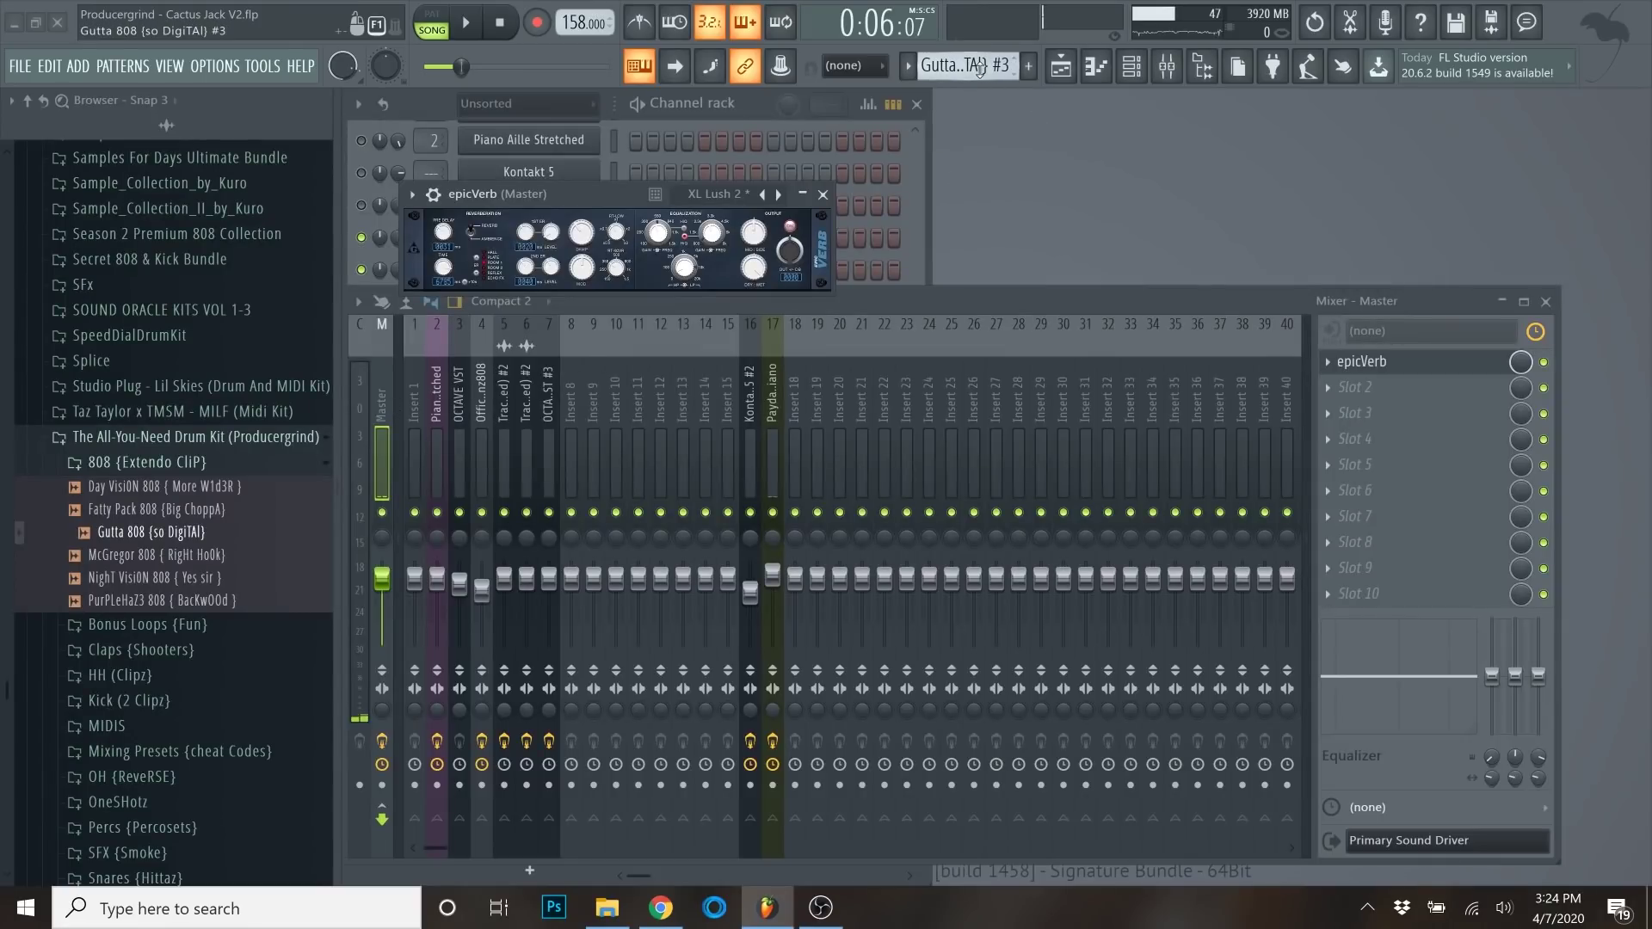
Mute playlist Track 5 with the Gutta 808 clips and audition the start of the Hook at bar 5 through the reverb.
{"action": "left_click", "coordinate": [1061, 66]}
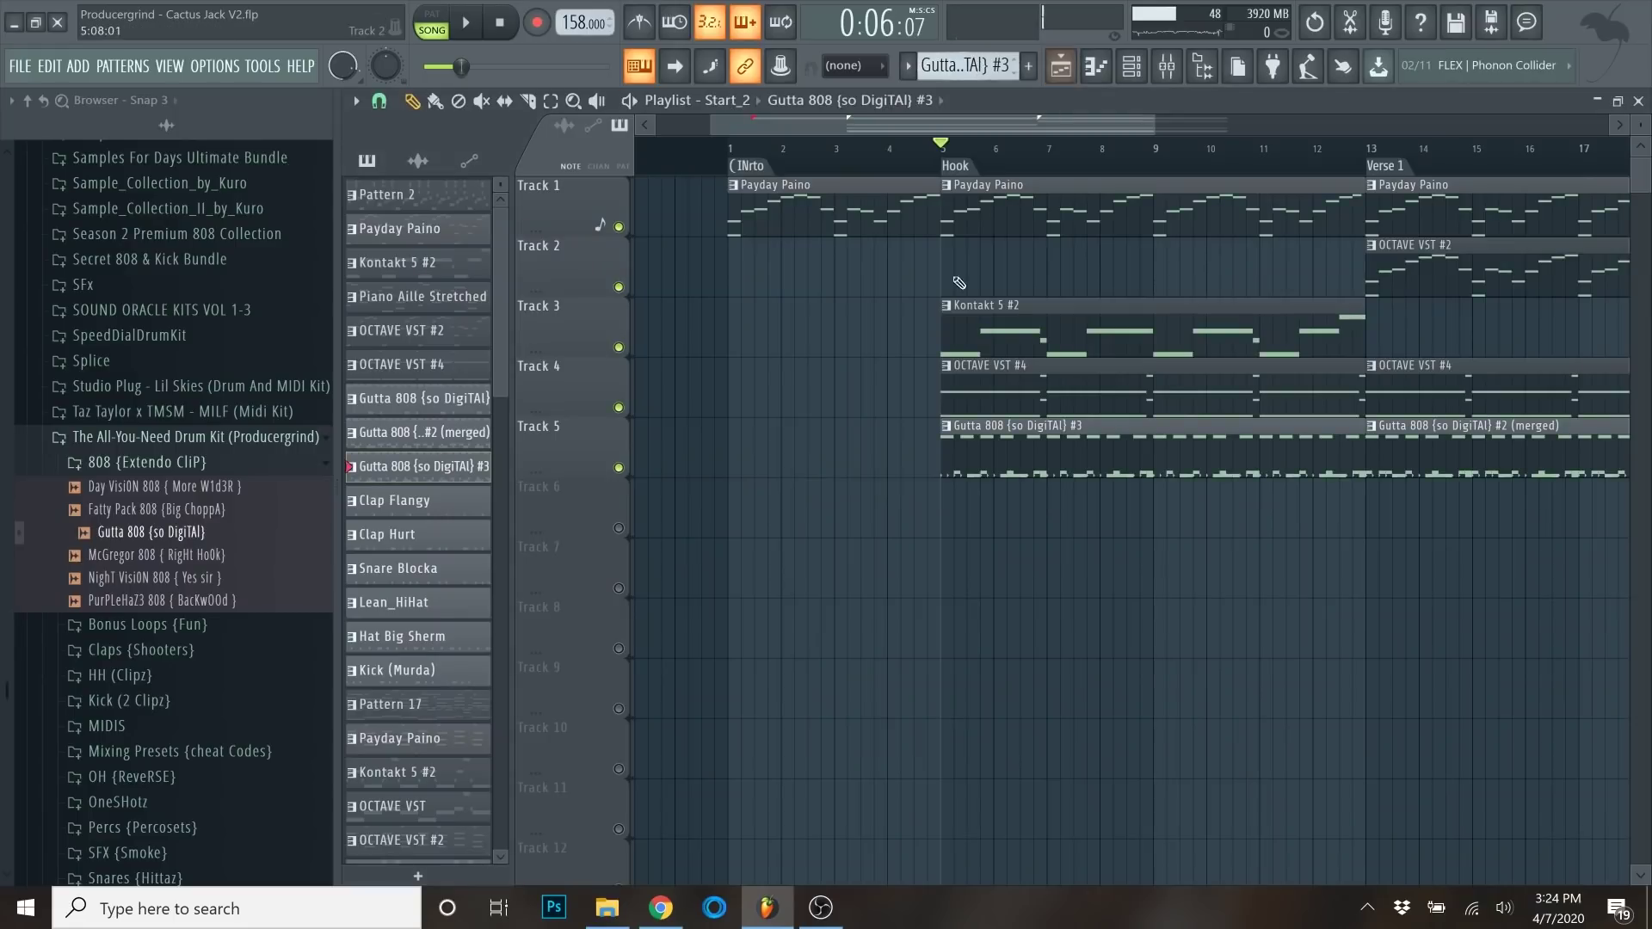
{"action": "scroll", "coordinate": [954, 297], "scroll_direction": "up", "scroll_amount": 3}
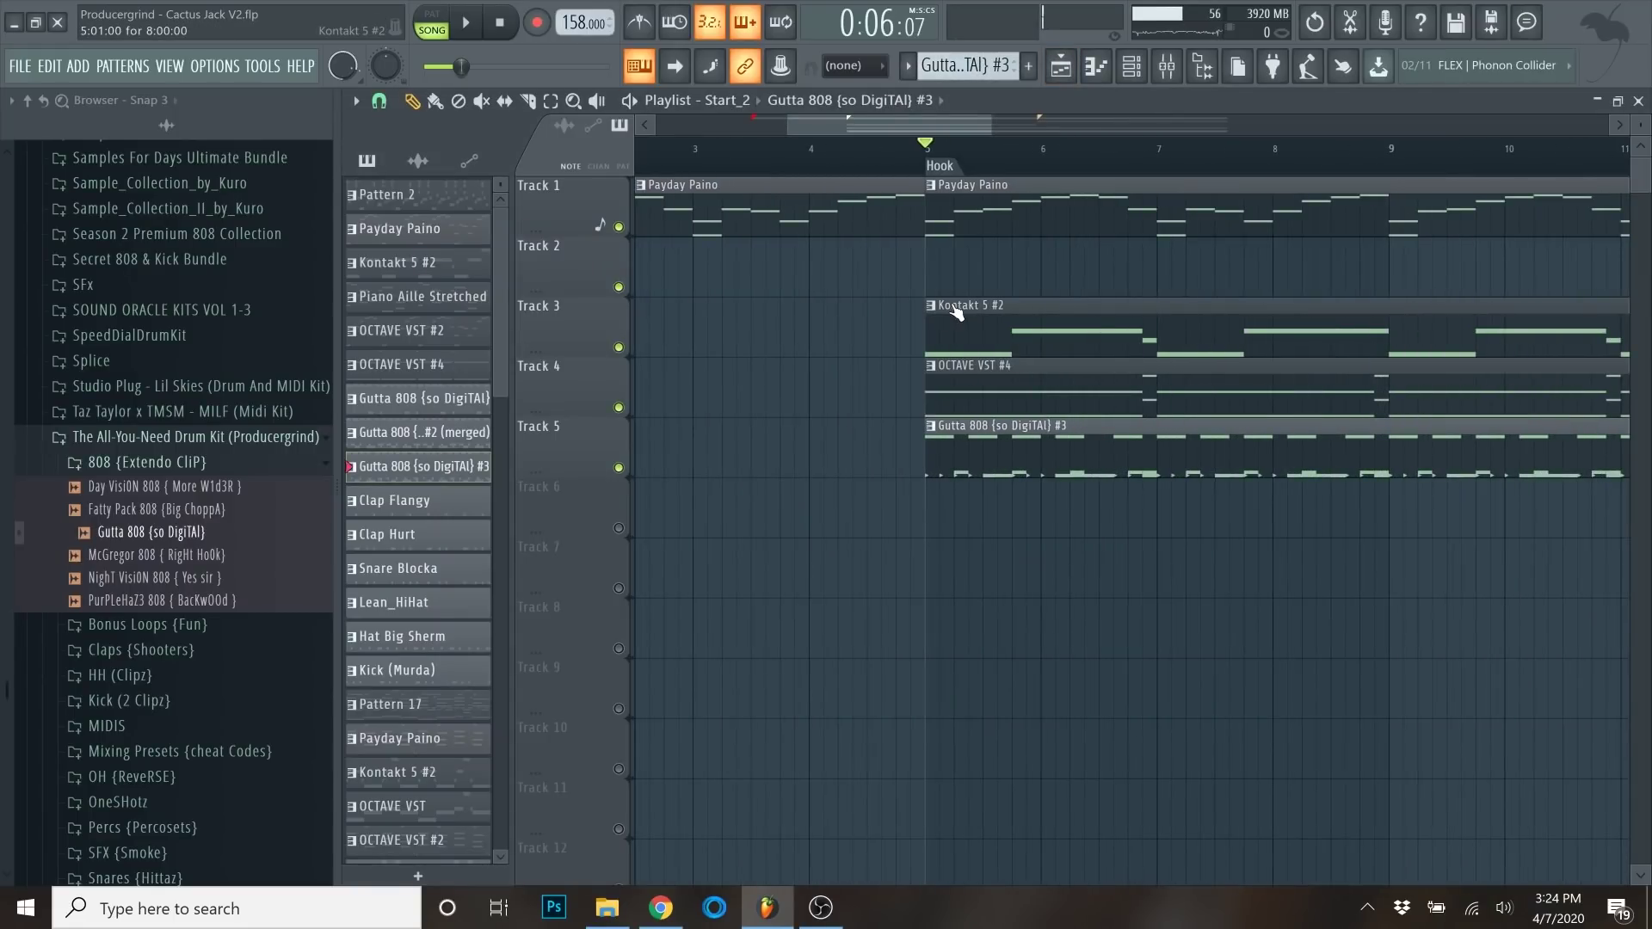
{"action": "scroll", "coordinate": [955, 311], "scroll_direction": "up", "scroll_amount": 2}
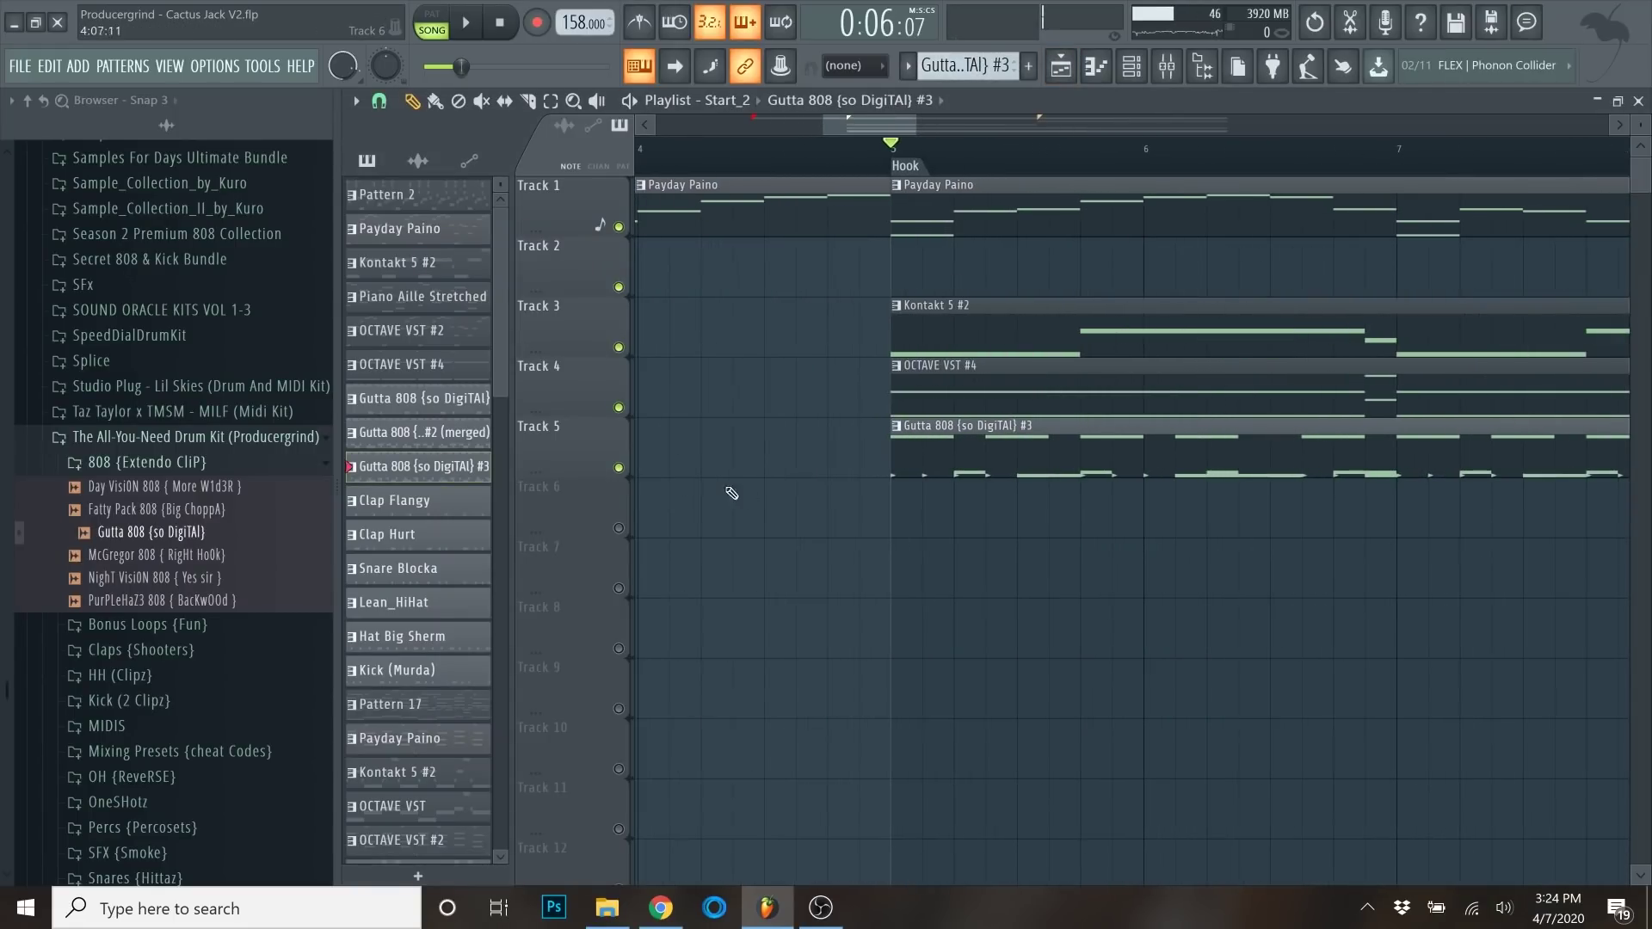
{"action": "left_click", "coordinate": [620, 469]}
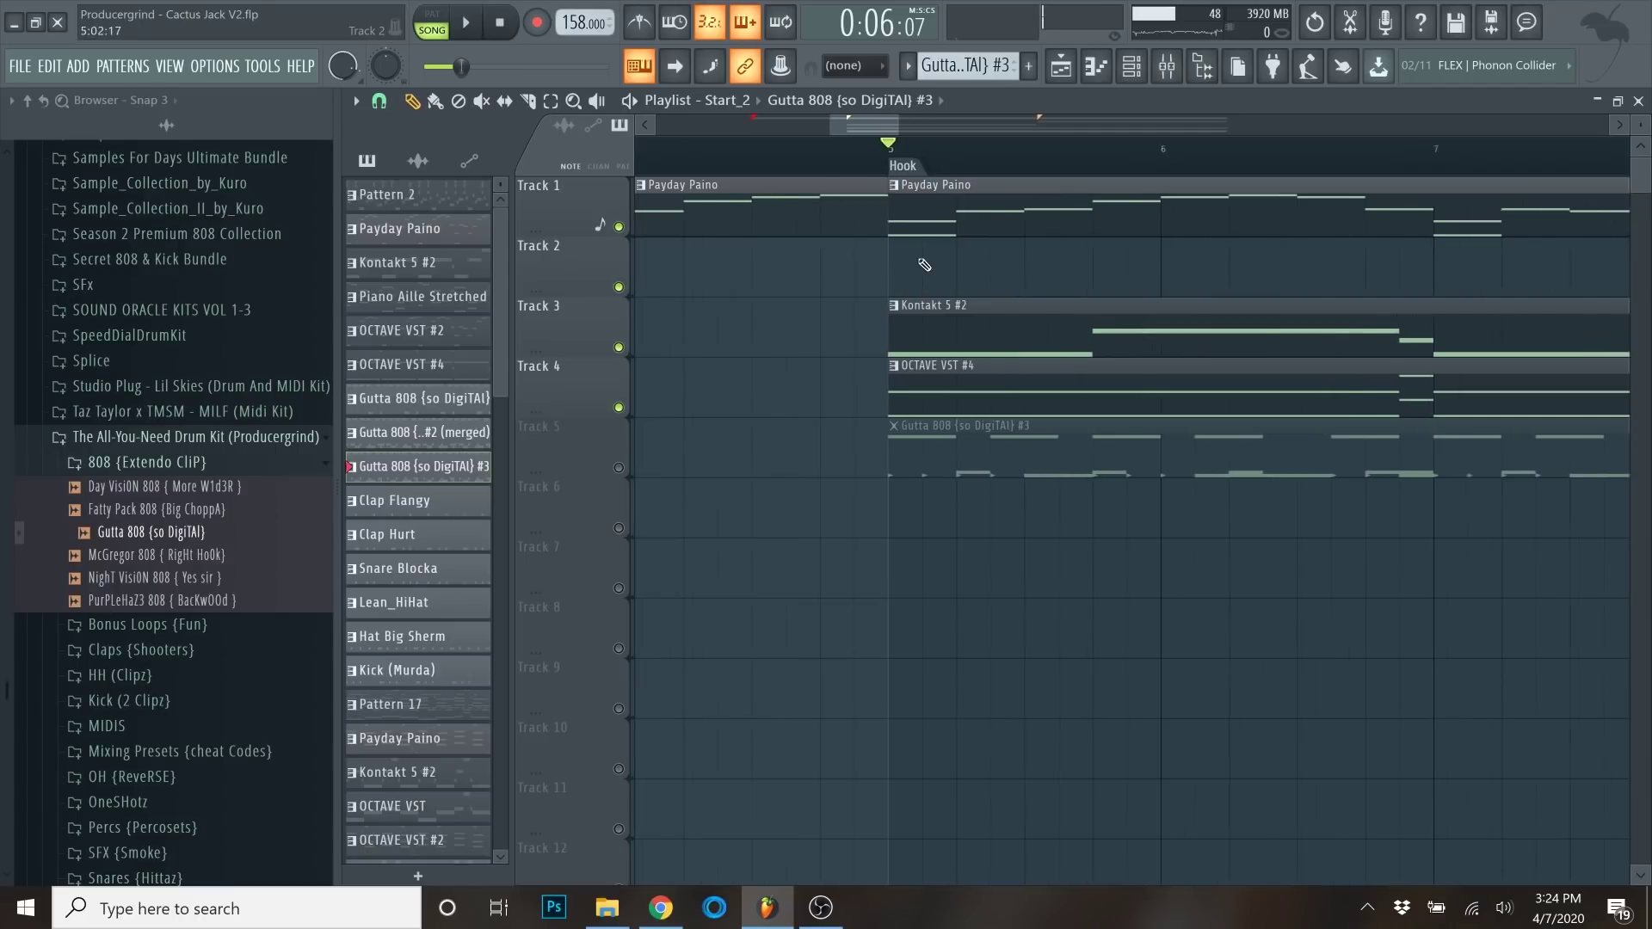
{"action": "scroll", "coordinate": [920, 284], "scroll_direction": "up", "scroll_amount": 3}
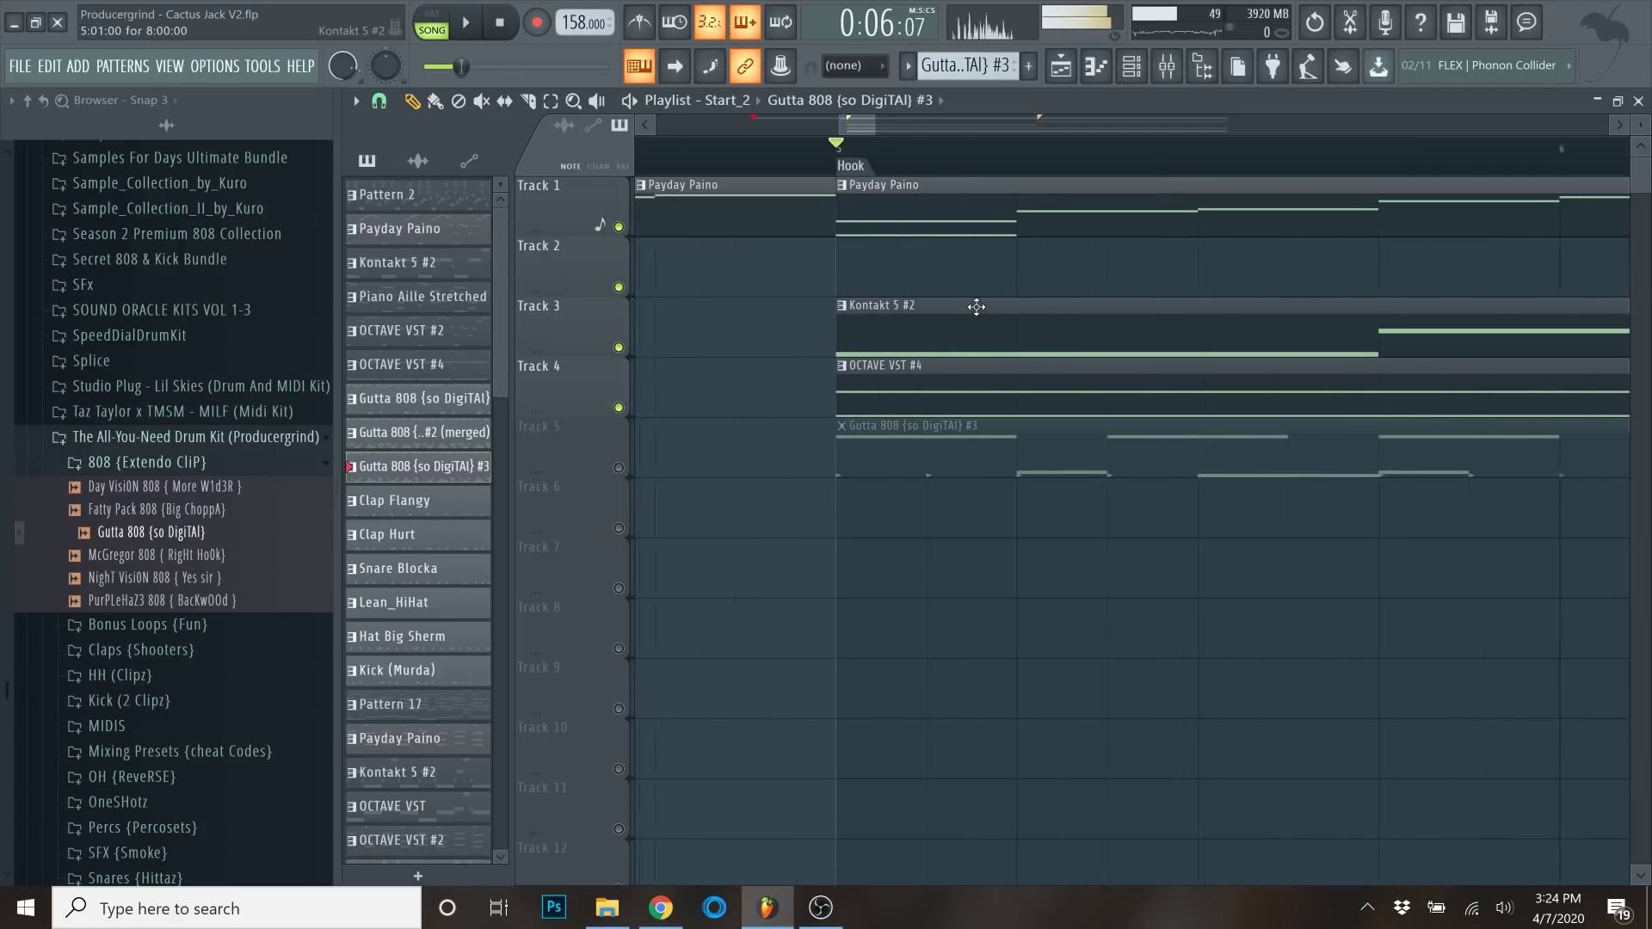
{"action": "scroll", "coordinate": [976, 307], "scroll_direction": "down", "scroll_amount": 4}
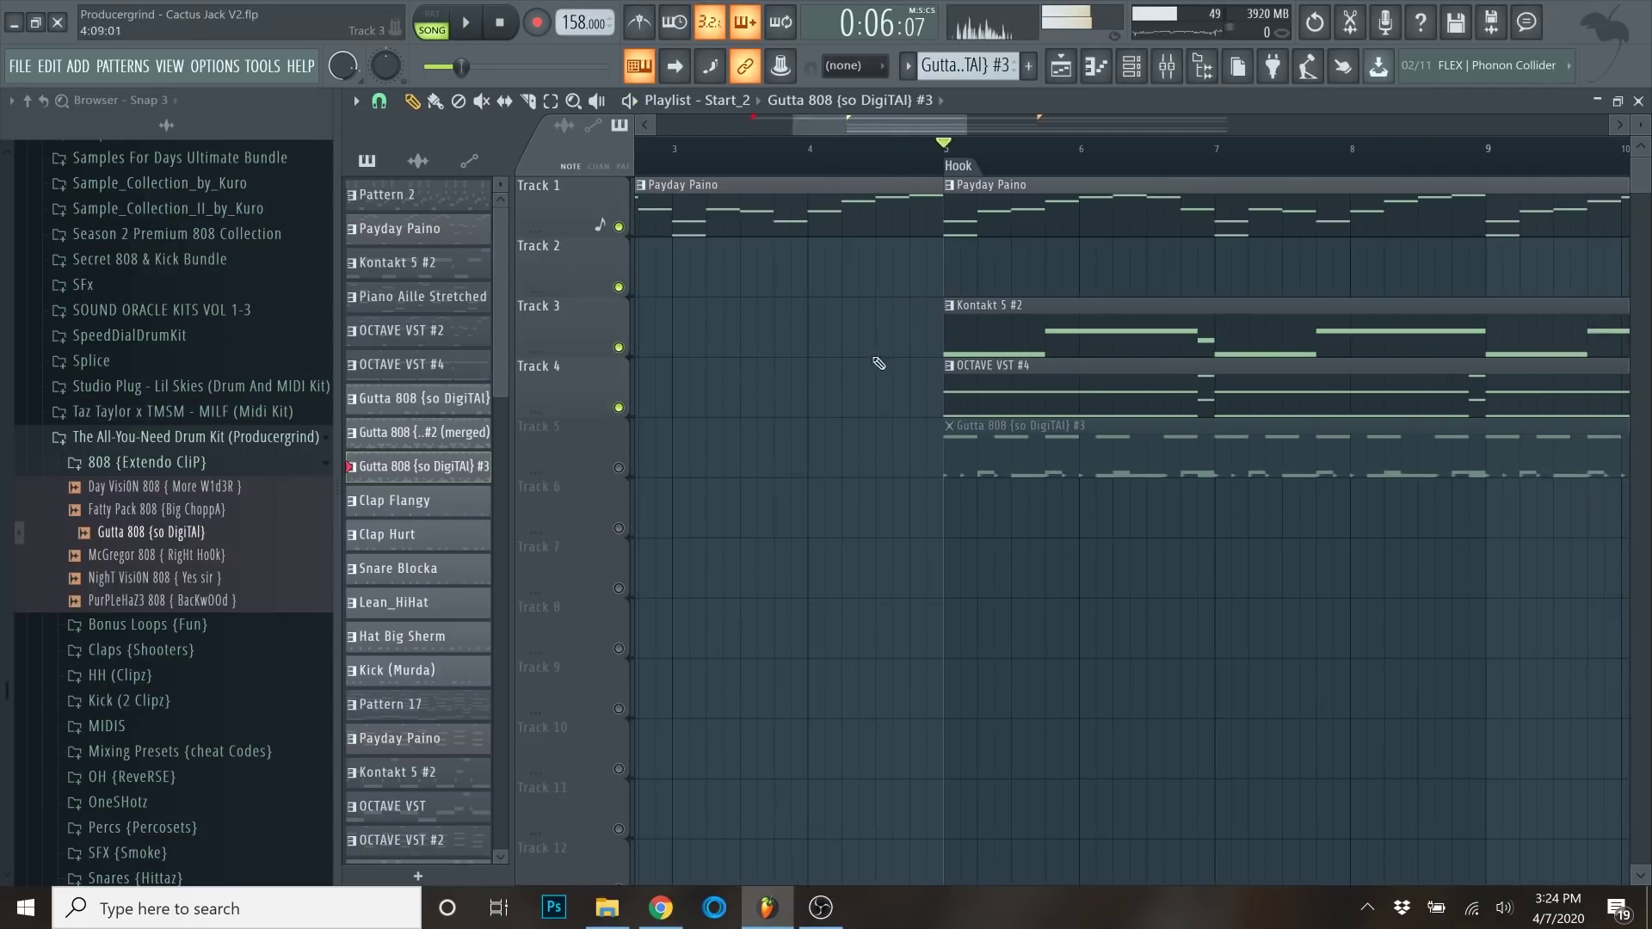
{"action": "left_click", "coordinate": [1640, 100]}
Load Edison in the second effect slot of the Master track and record the Hook's opening sound with its reverb tail.
{"action": "left_click", "coordinate": [1337, 395]}
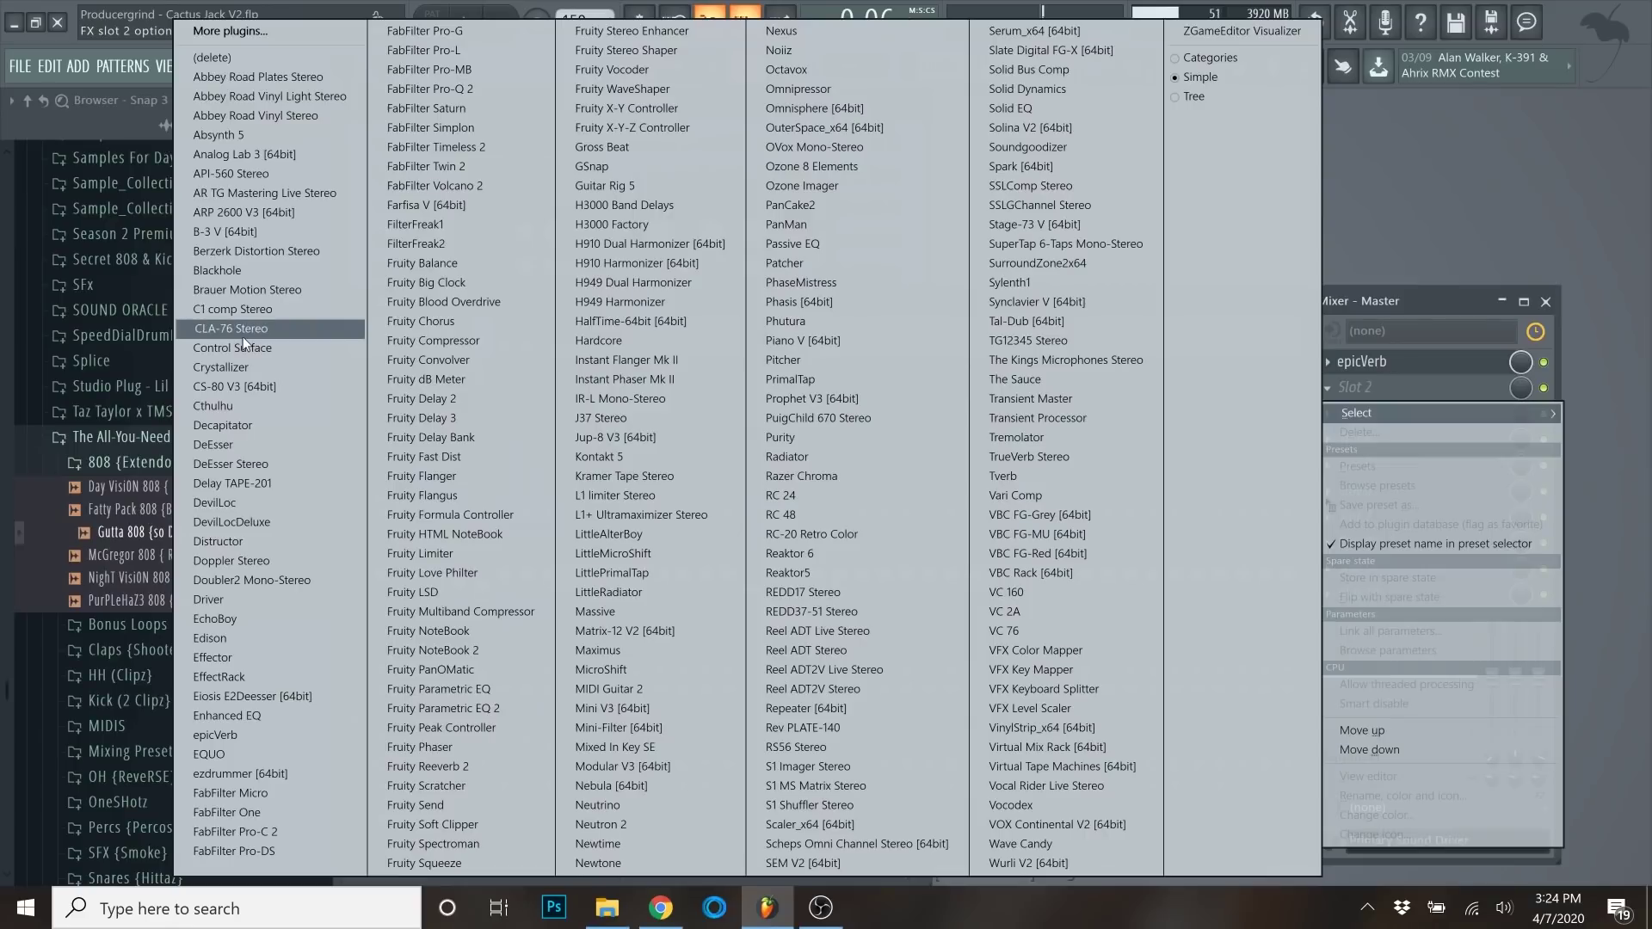
{"action": "left_click", "coordinate": [206, 639]}
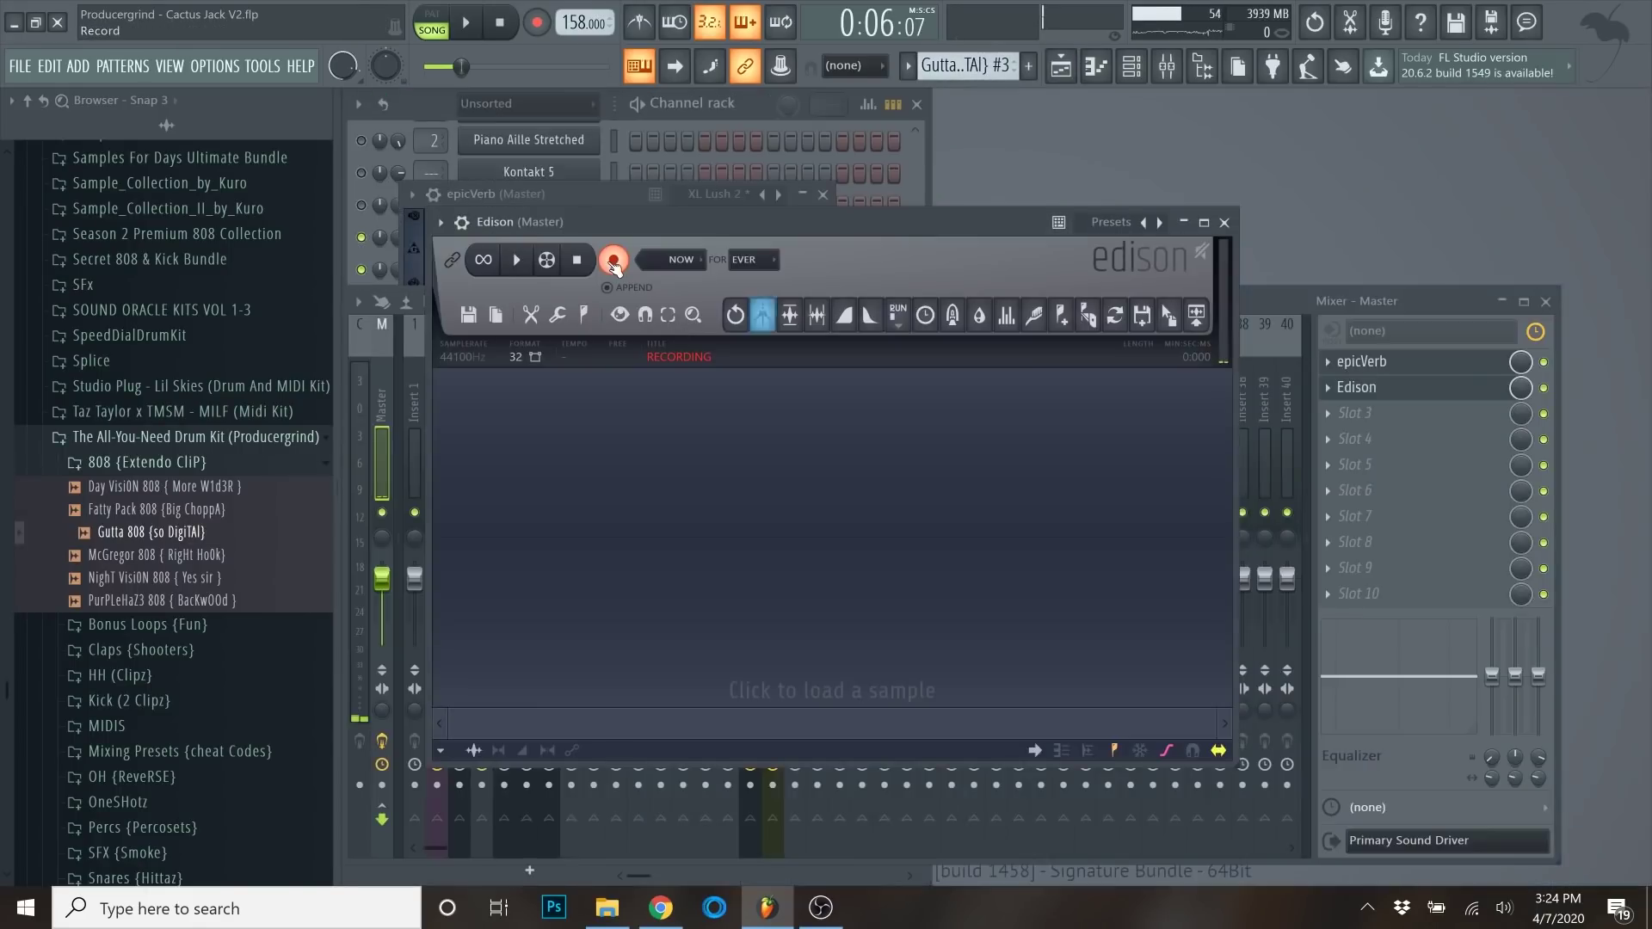
{"action": "left_click", "coordinate": [1061, 65]}
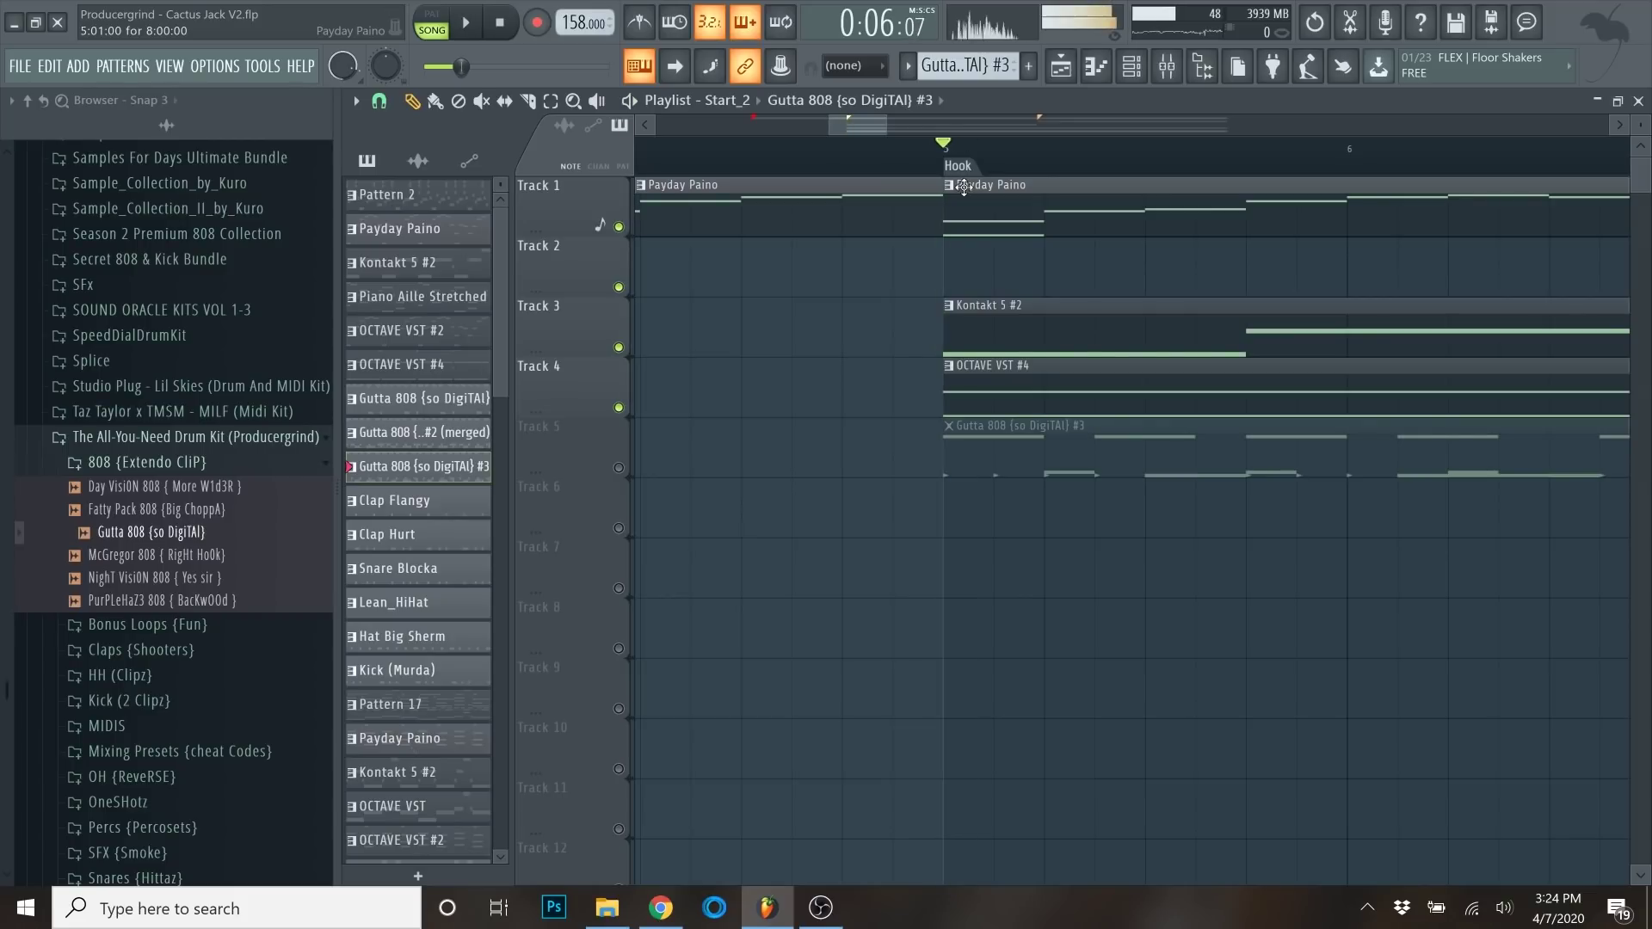
{"action": "scroll", "coordinate": [964, 188], "scroll_direction": "down", "scroll_amount": 4}
{"action": "left_click", "coordinate": [1638, 101]}
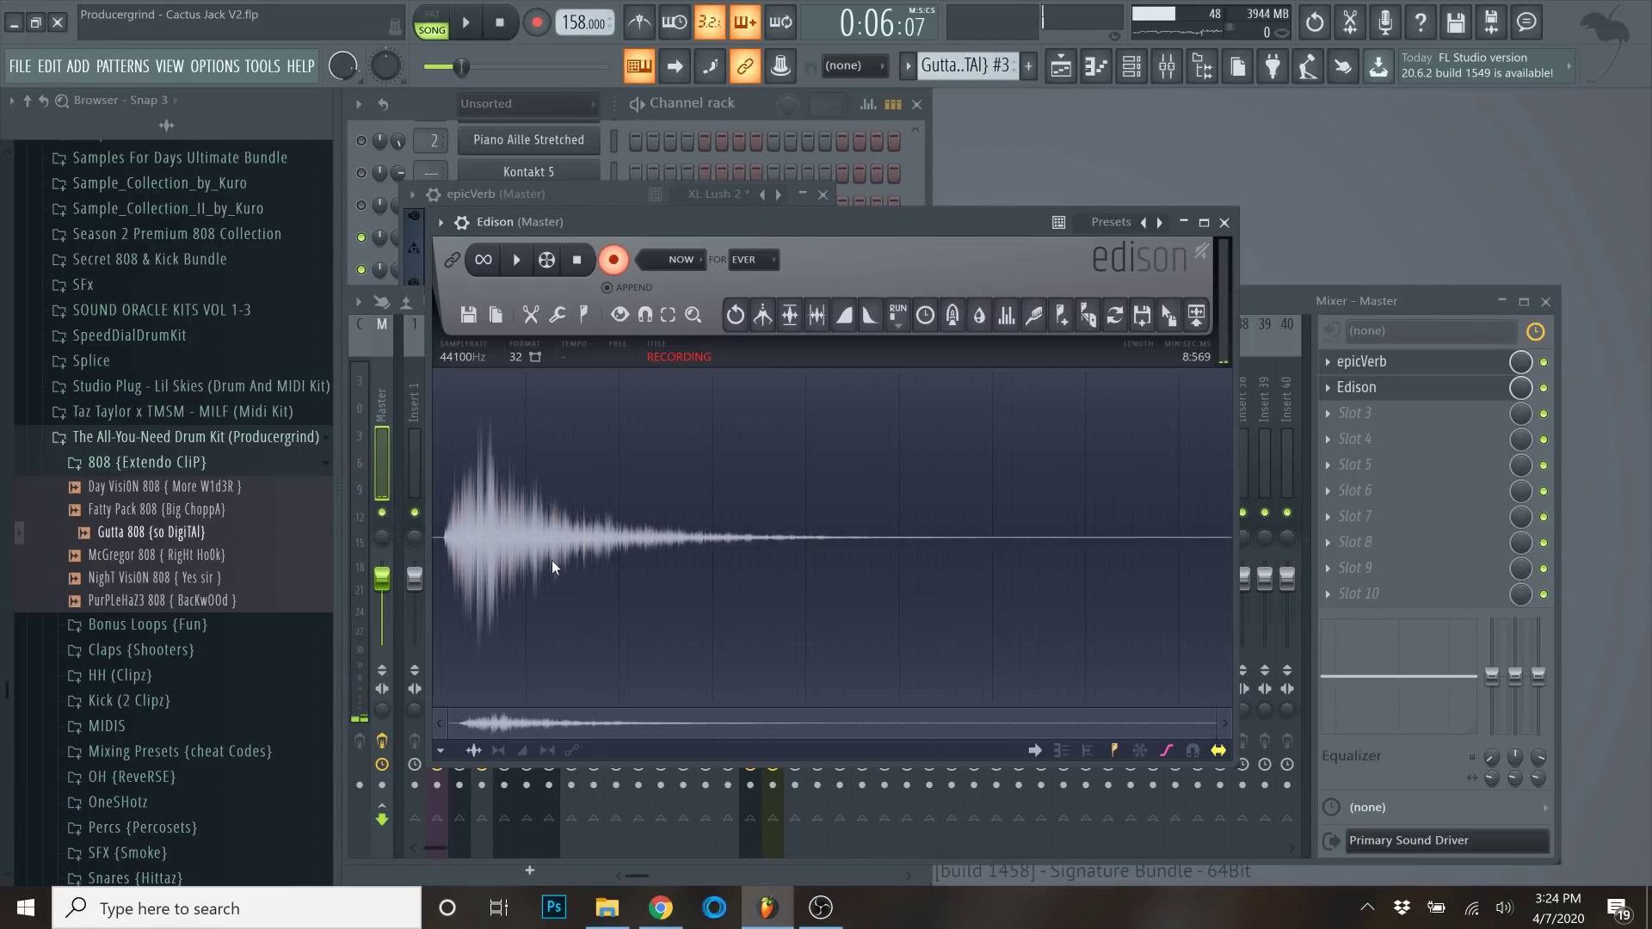
{"action": "left_click", "coordinate": [570, 267]}
{"action": "left_click", "coordinate": [576, 264]}
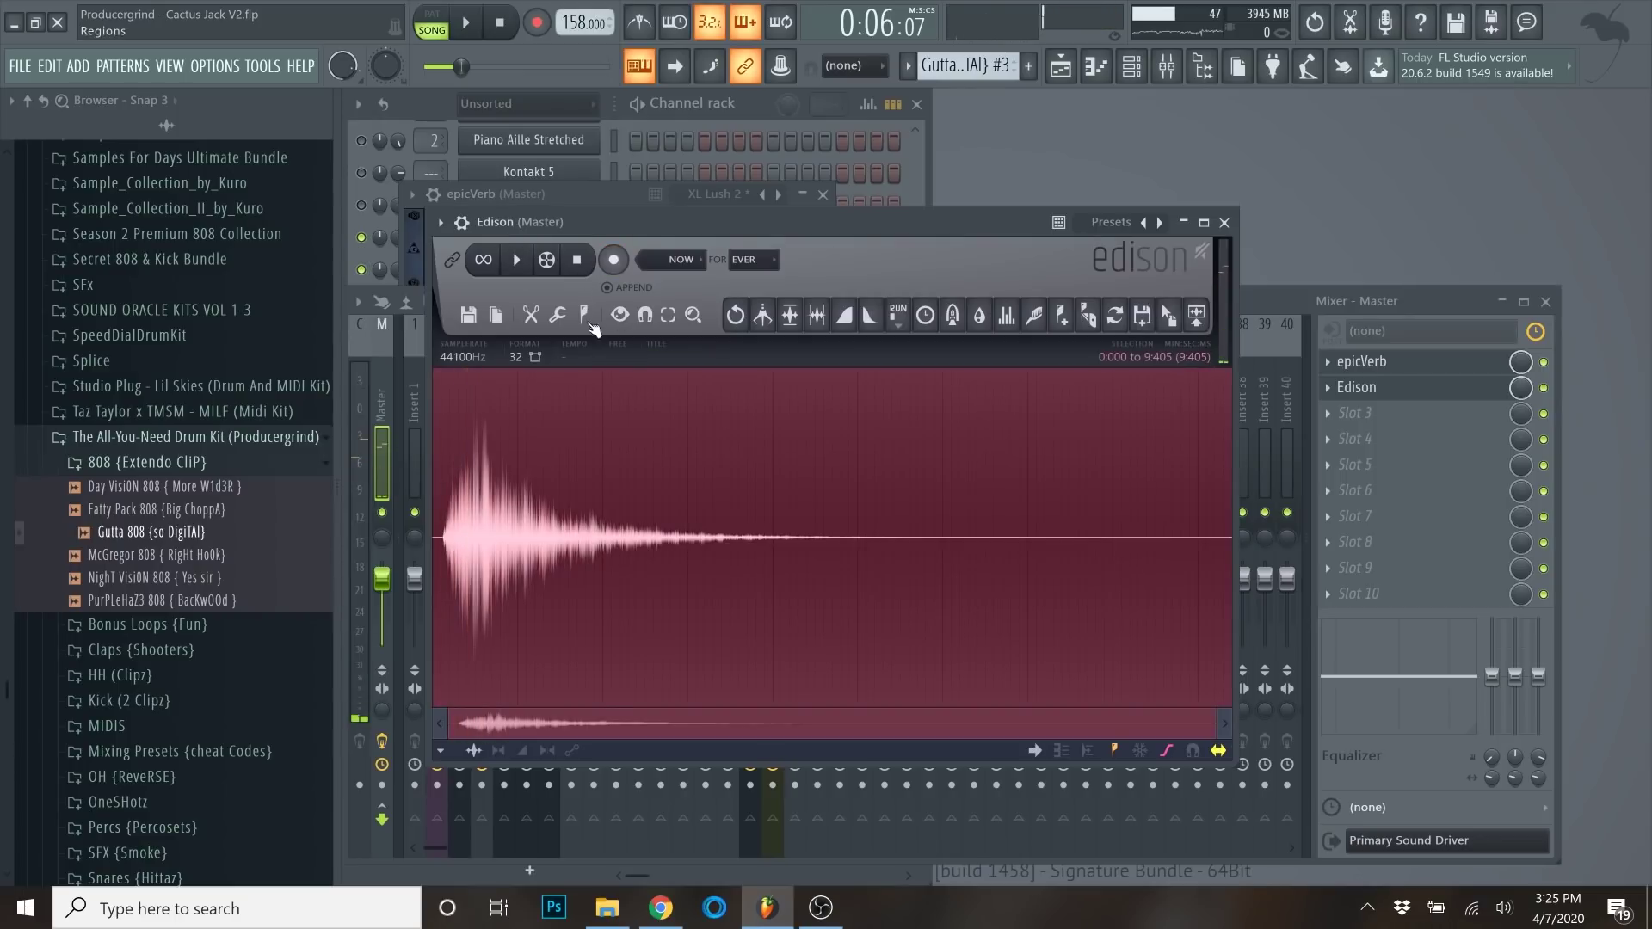
Arrange the playlist beside Edison and place the recorded reverb audio on Track 6 at the Hook marker, bar 5.
{"action": "left_click", "coordinate": [1061, 66]}
{"action": "double_click", "coordinate": [1064, 102]}
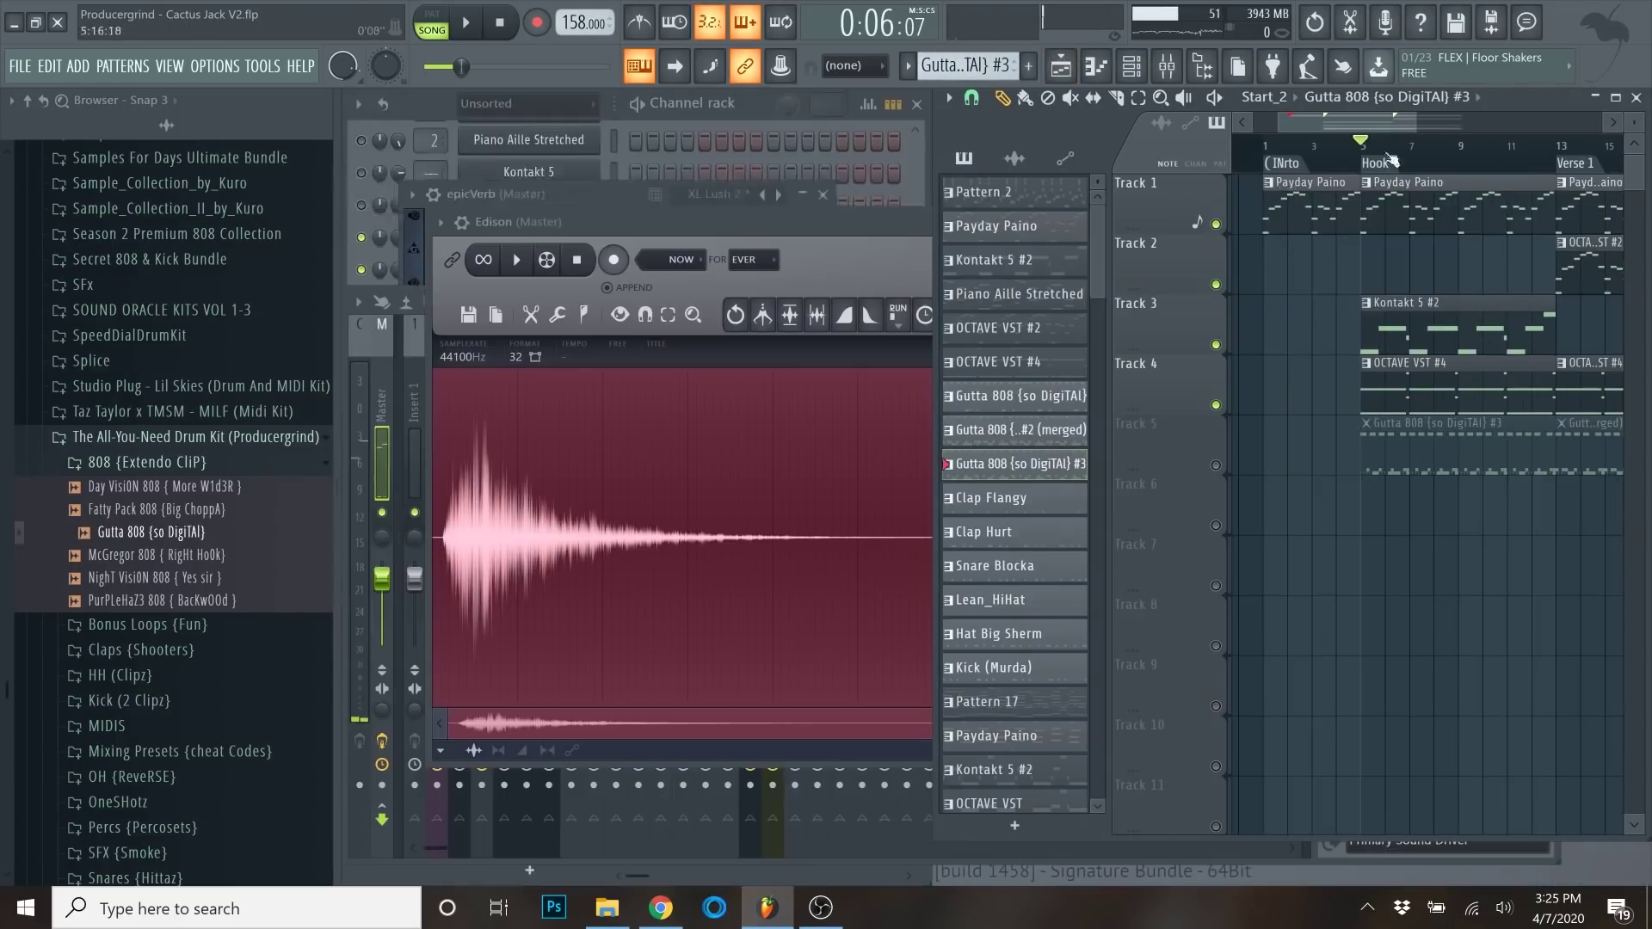
{"action": "left_click_drag", "start_coordinate": [799, 222], "coordinate": [676, 225]}
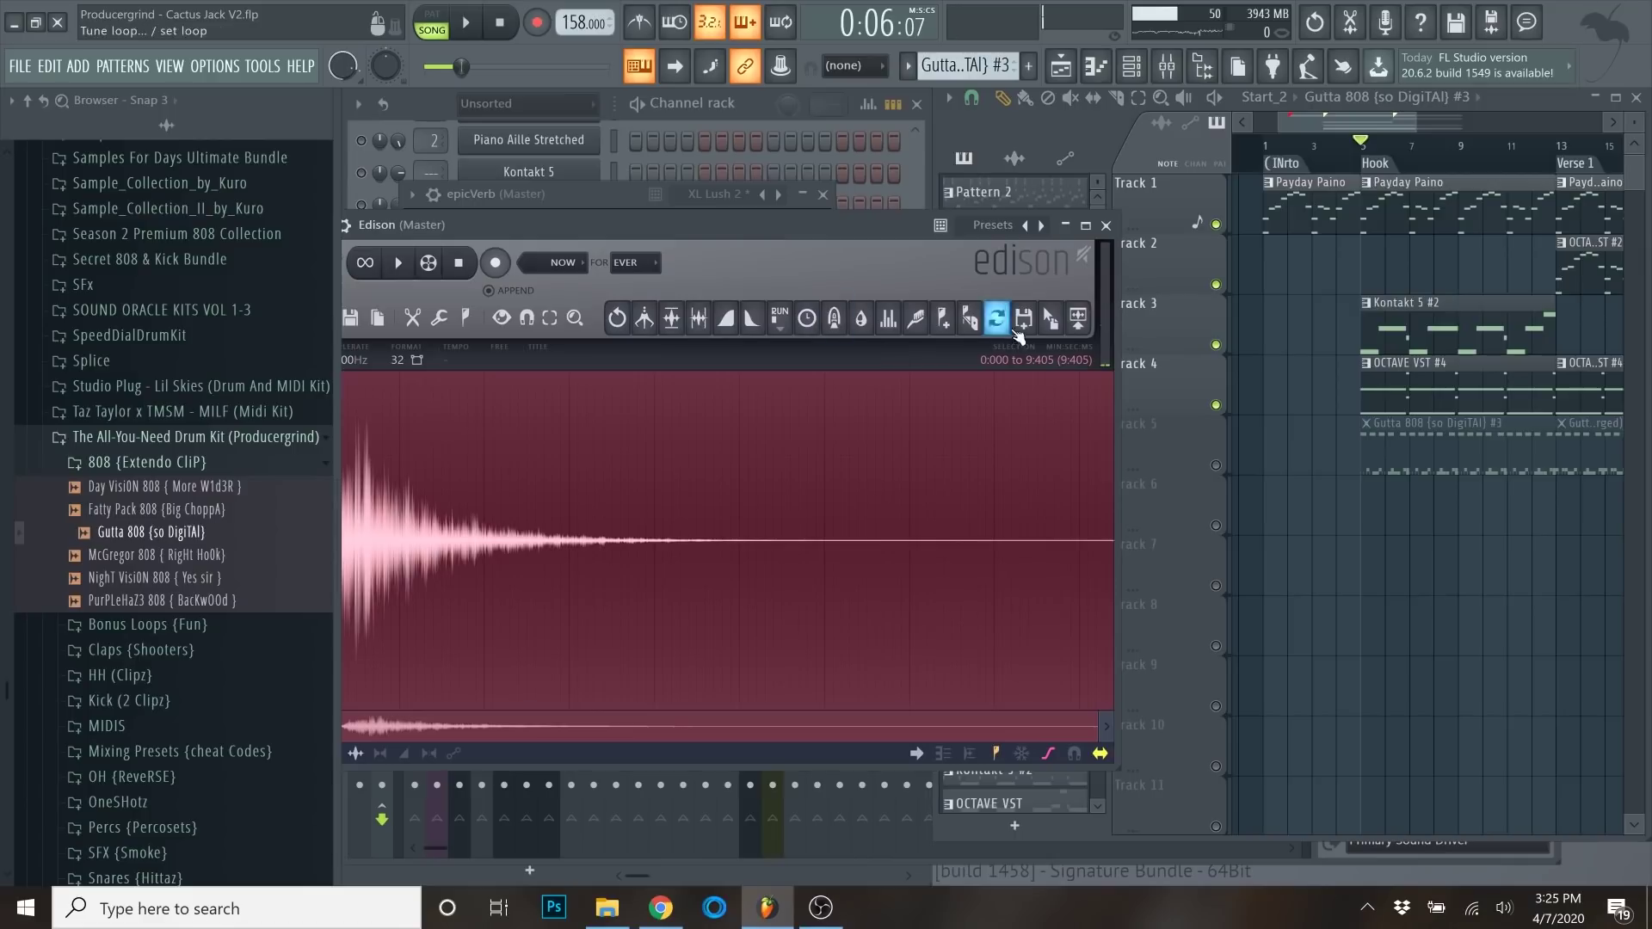
{"action": "left_click_drag", "start_coordinate": [1051, 325], "coordinate": [1387, 572]}
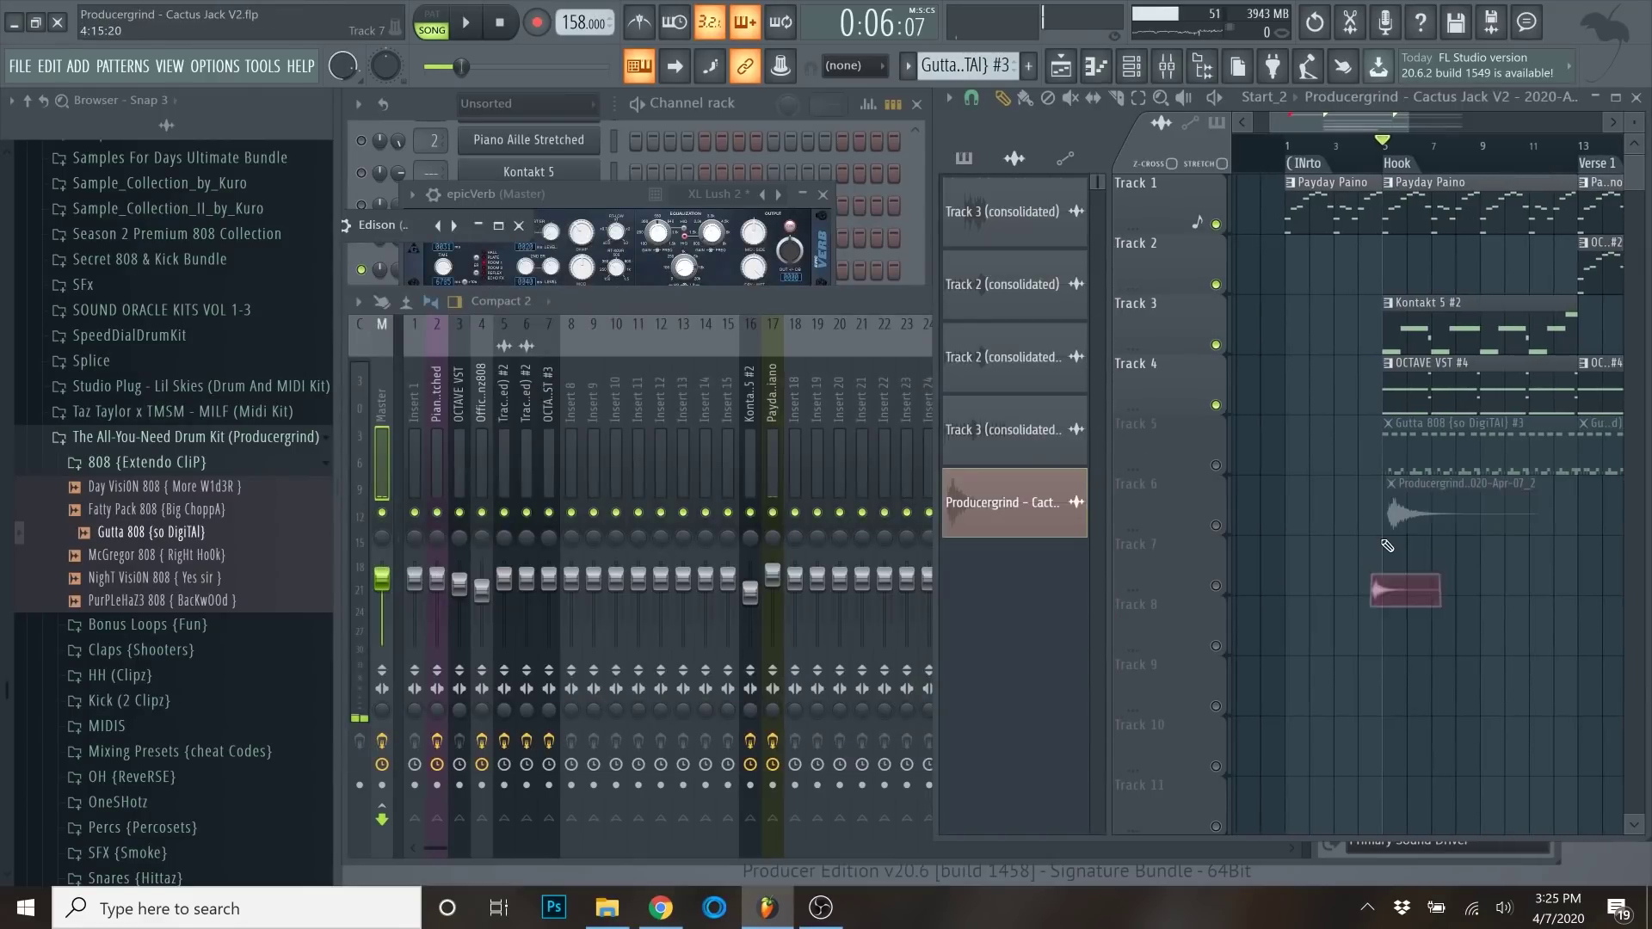
{"action": "left_click", "coordinate": [903, 244]}
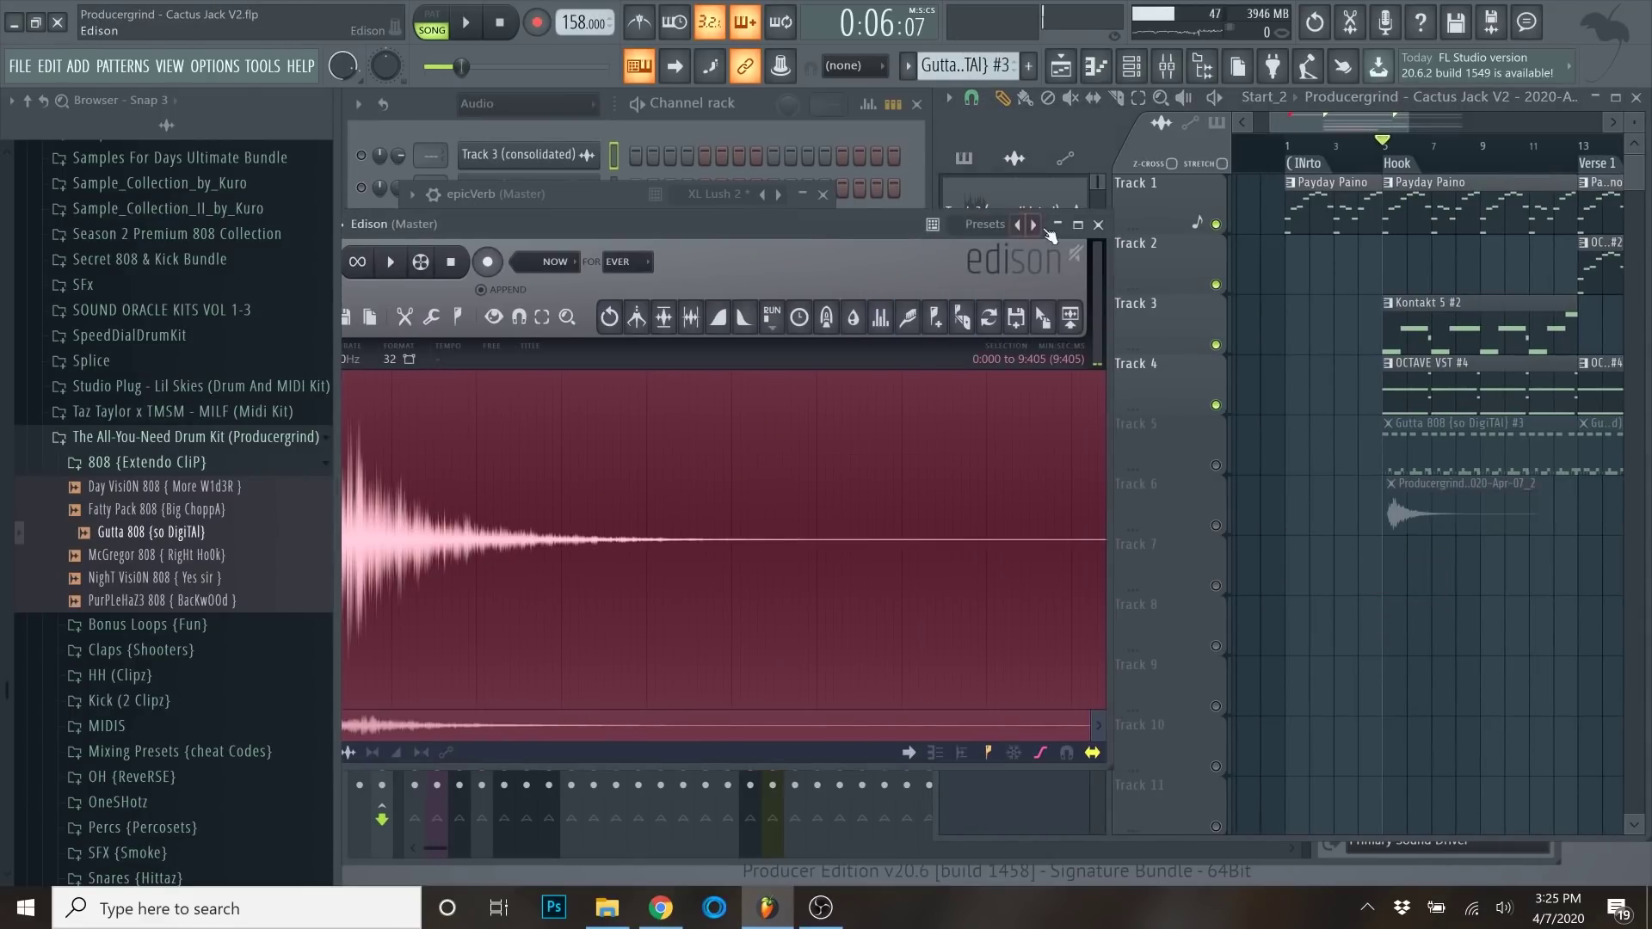
Load Fruity Delay 3 in the Master track's effect chain between epicVerb and Edison.
{"action": "left_click", "coordinate": [1098, 227]}
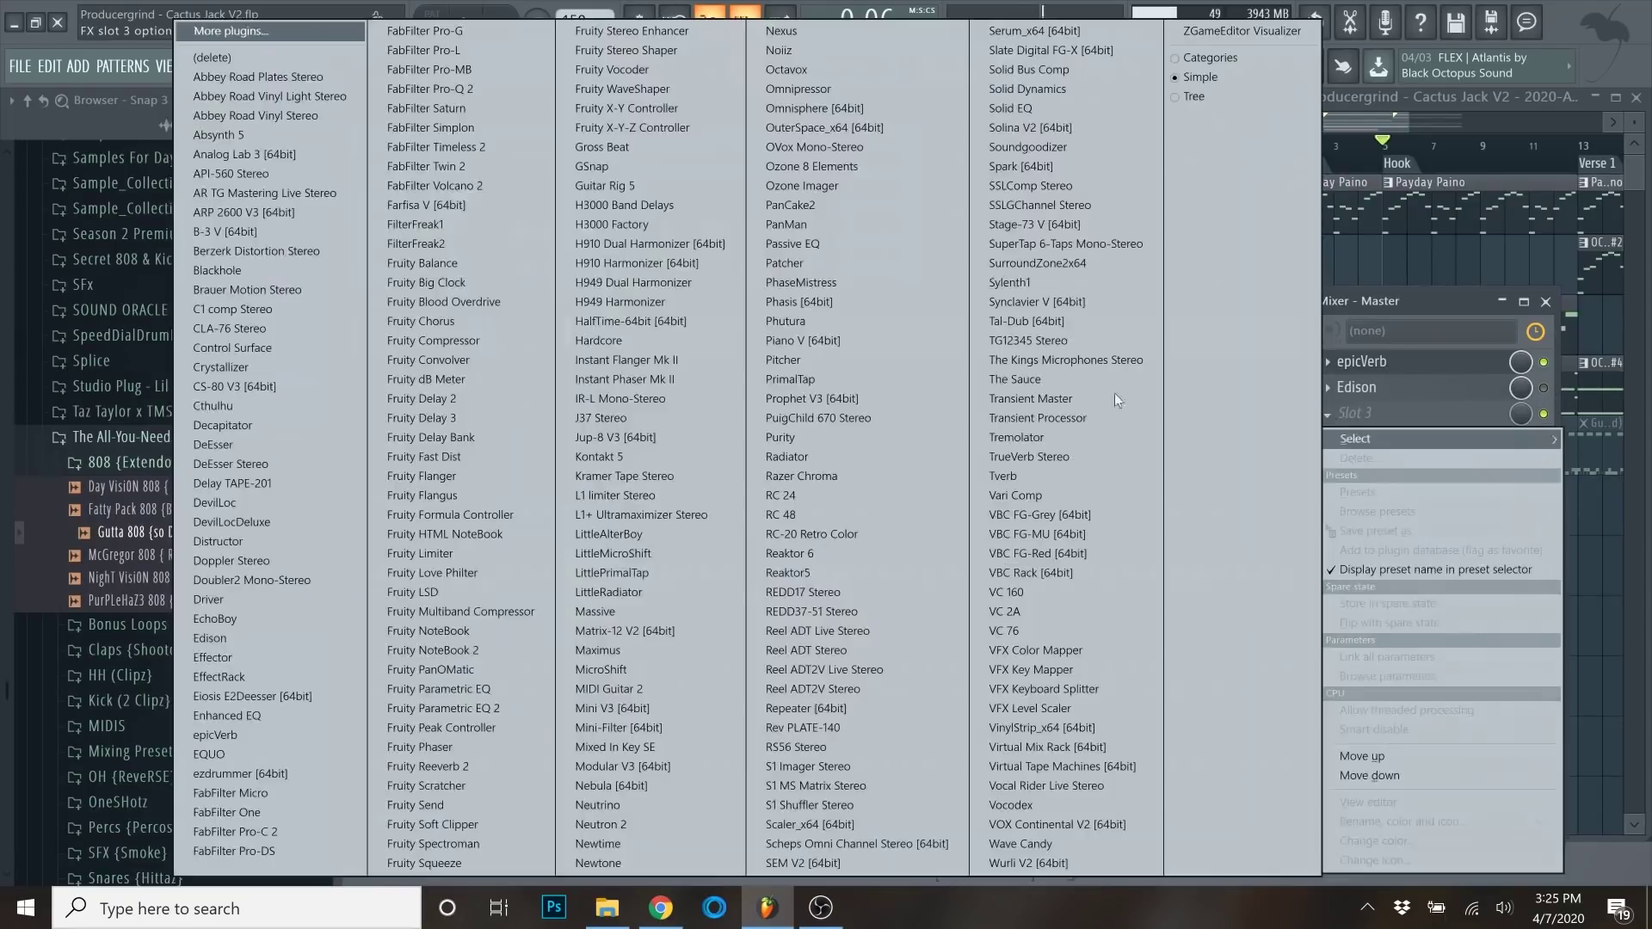
{"action": "left_click", "coordinate": [1339, 413]}
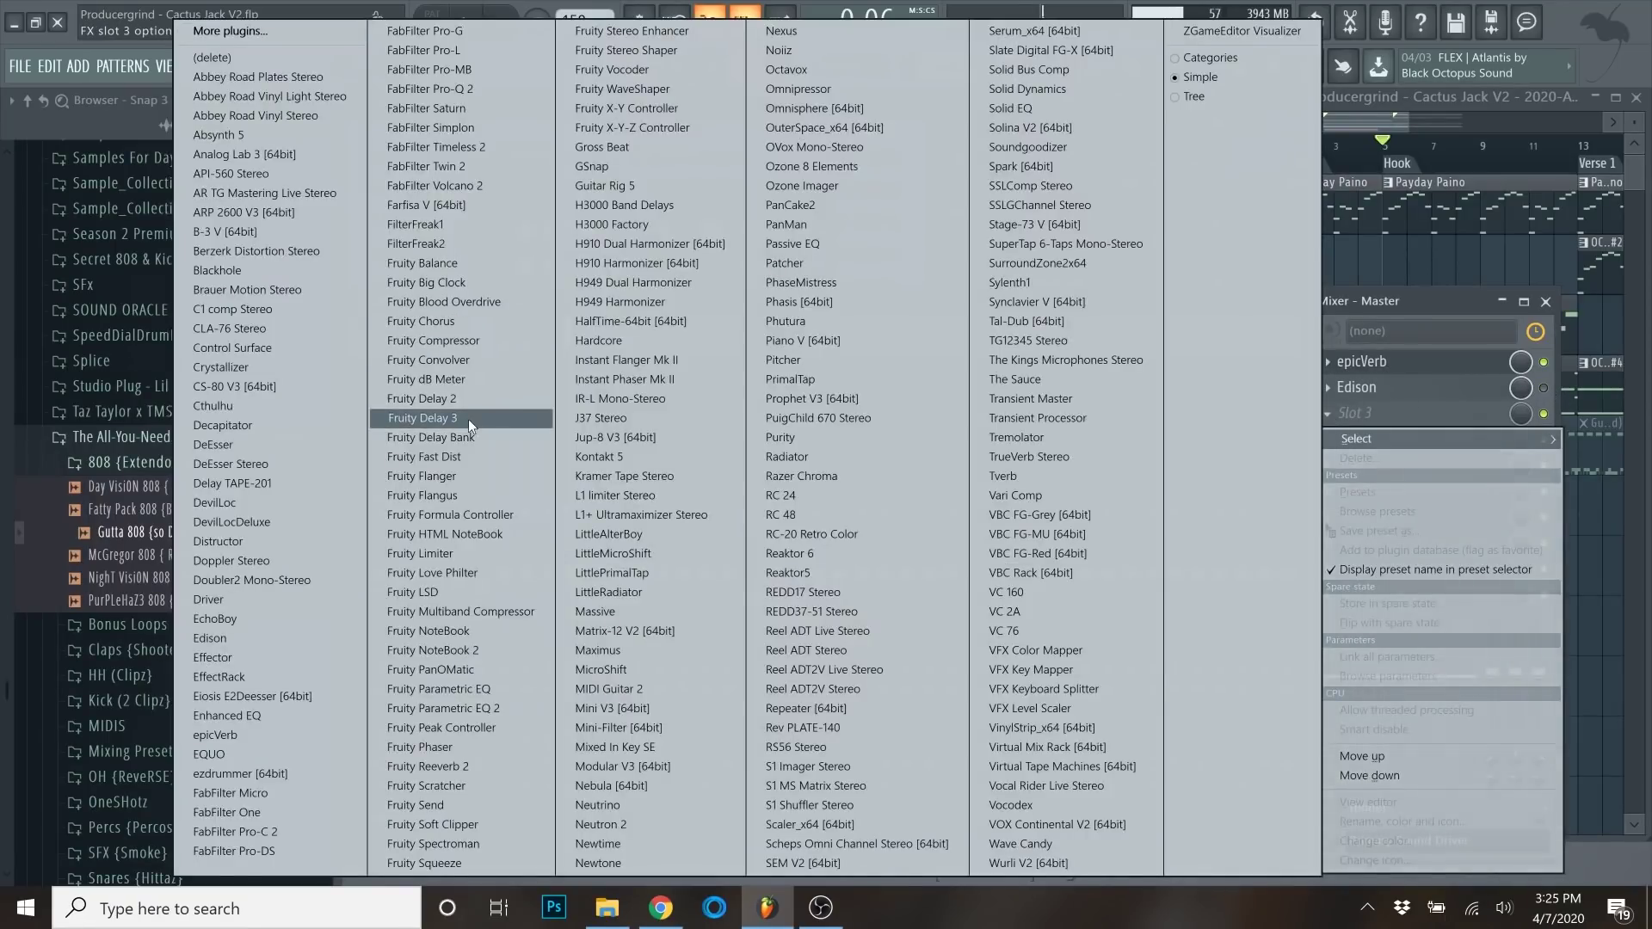
{"action": "left_click", "coordinate": [421, 418]}
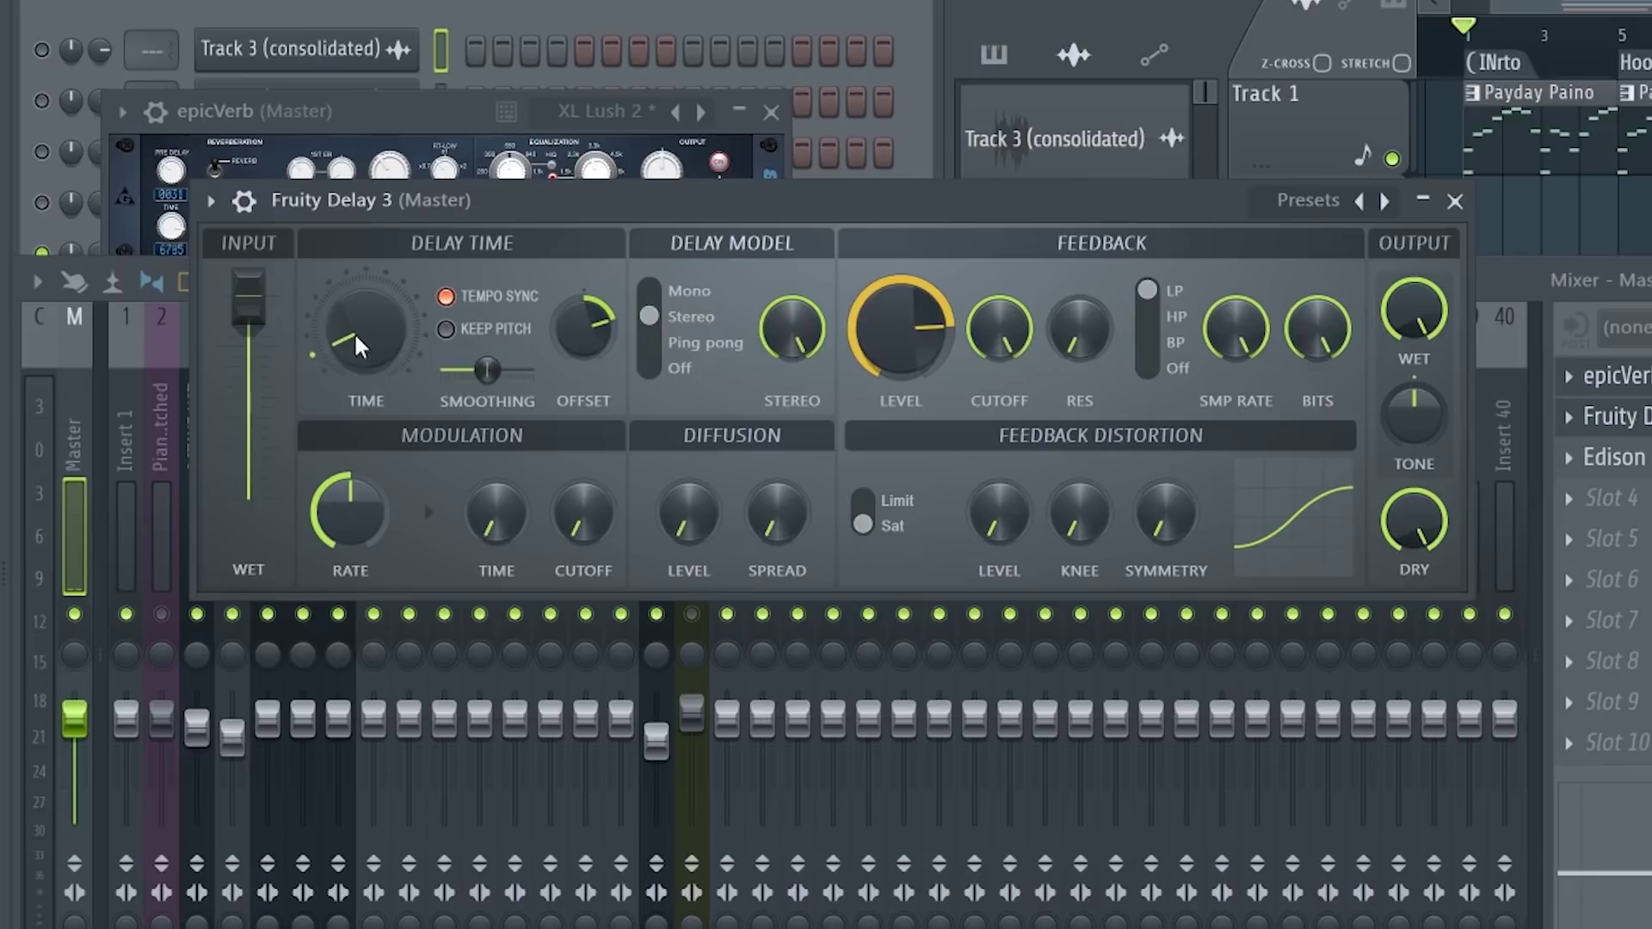
{"action": "left_click", "coordinate": [1455, 203]}
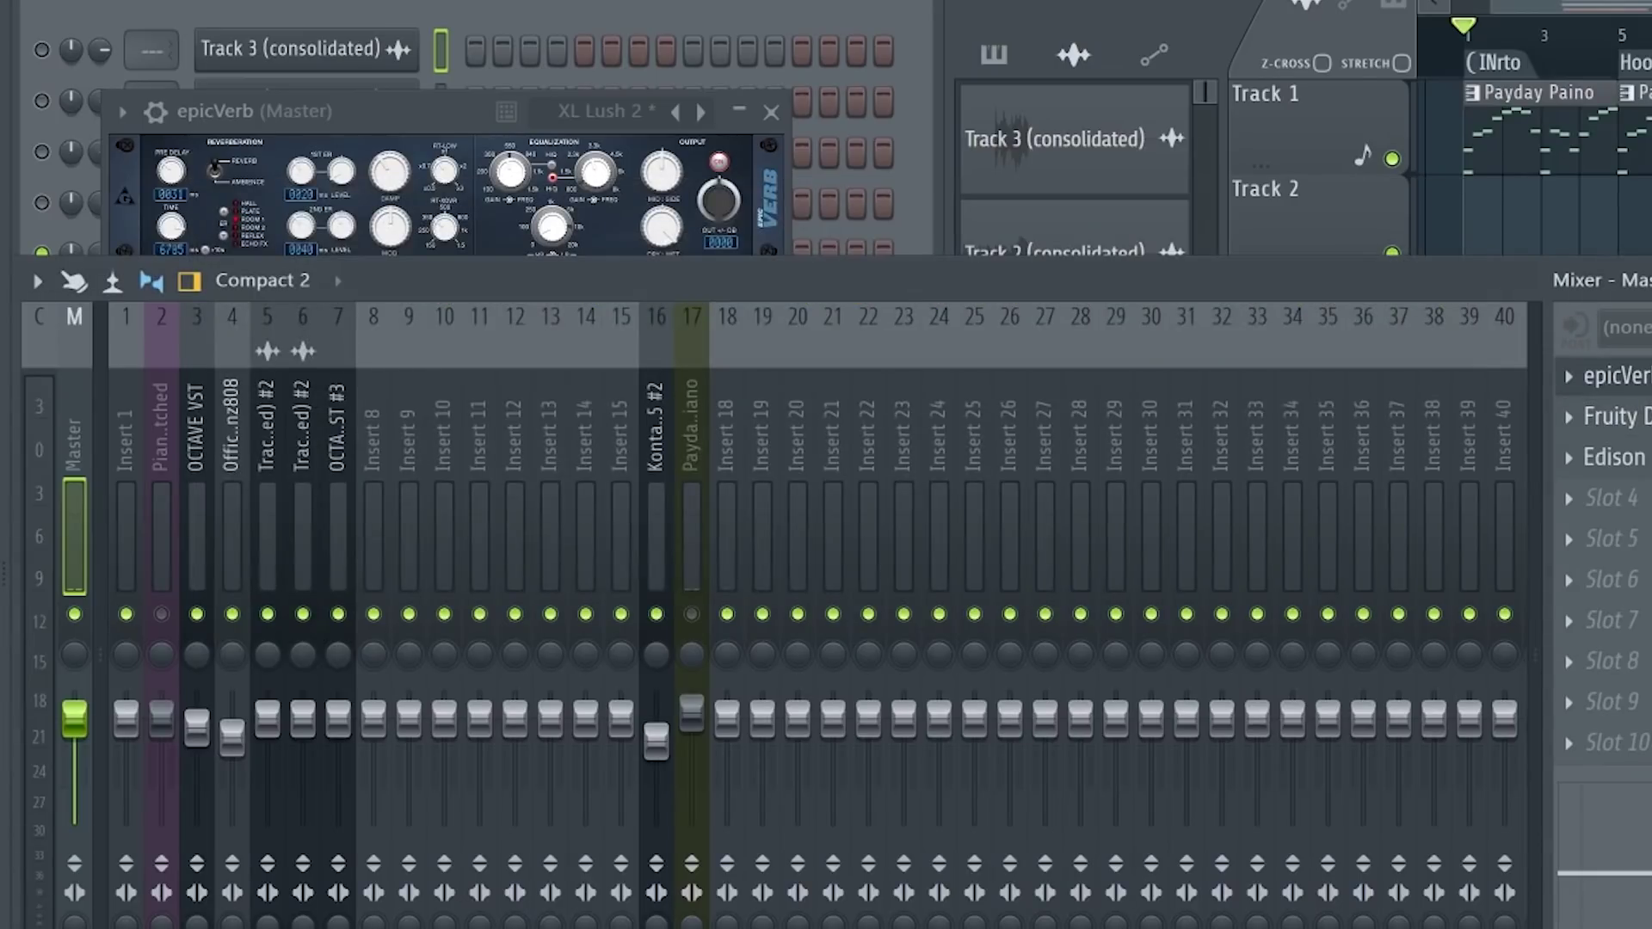
Unmute mixer tracks 2 and 17 and start recording in Edison on the Master track.
{"action": "left_click", "coordinate": [164, 614]}
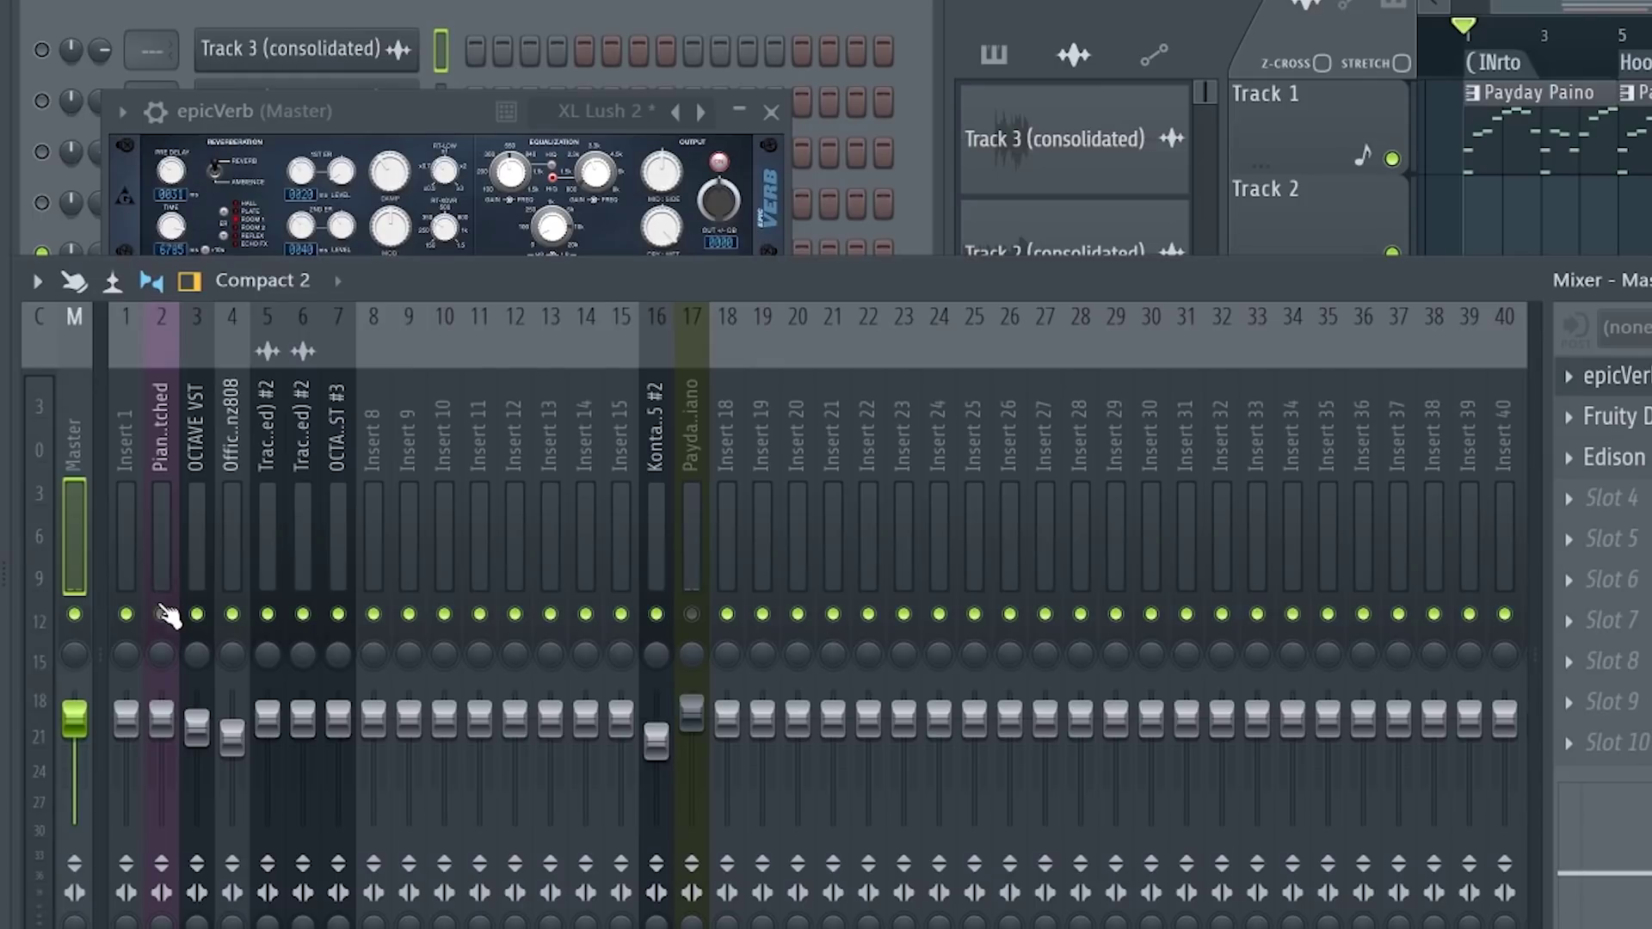
{"action": "left_click", "coordinate": [691, 614]}
{"action": "left_click", "coordinate": [1578, 28]}
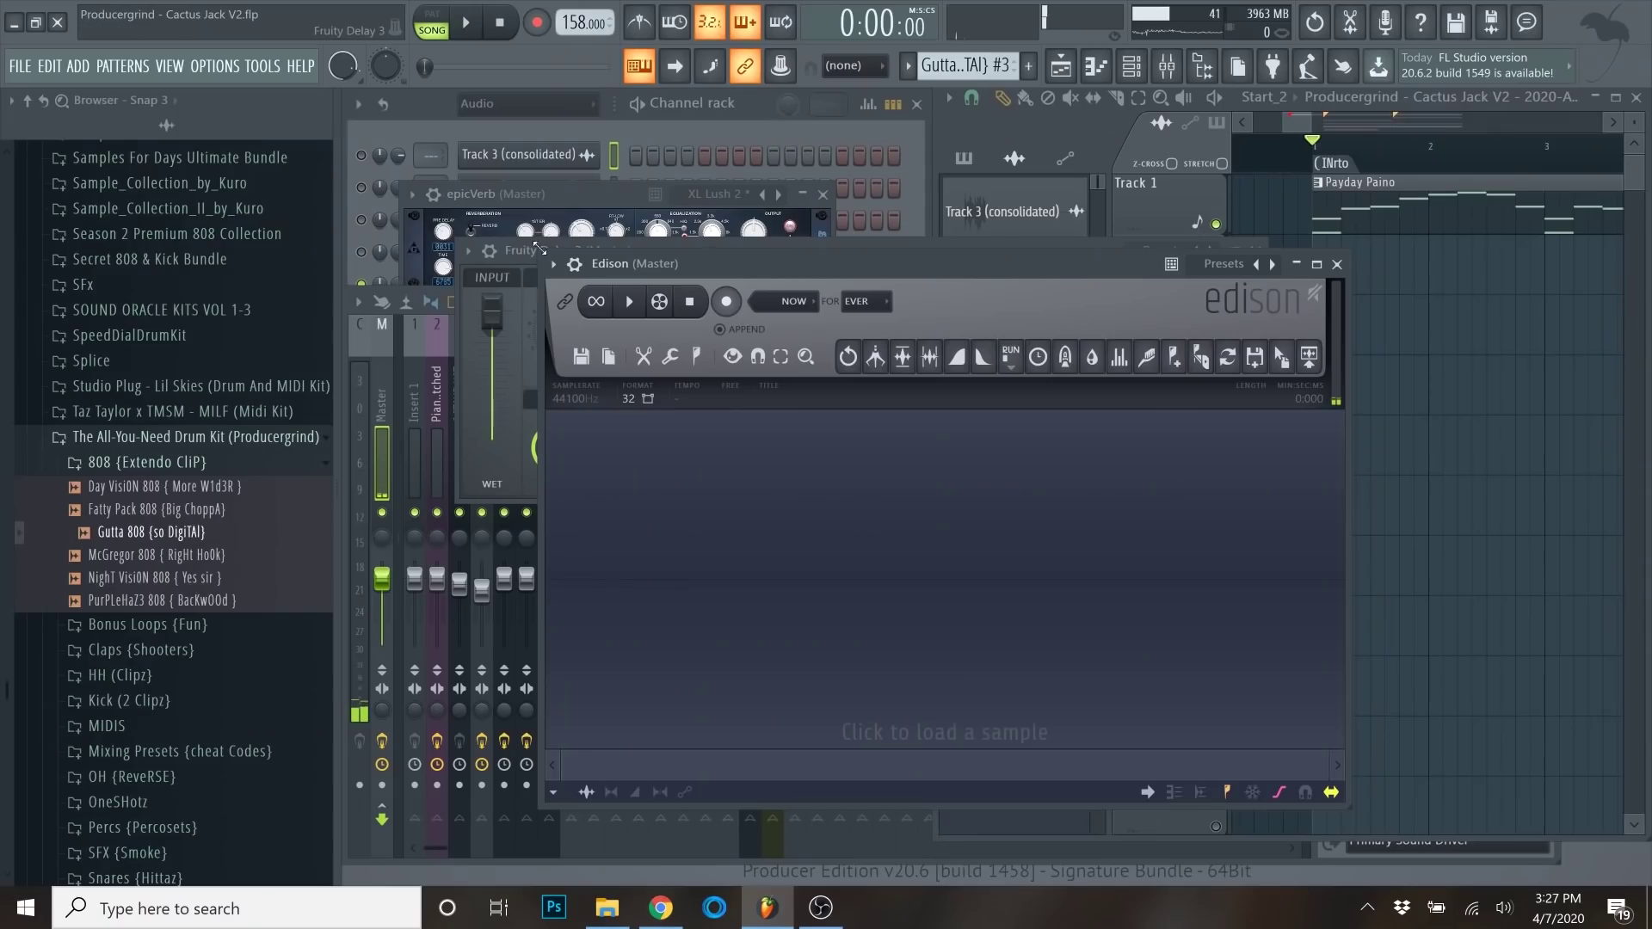
{"action": "left_click", "coordinate": [537, 257]}
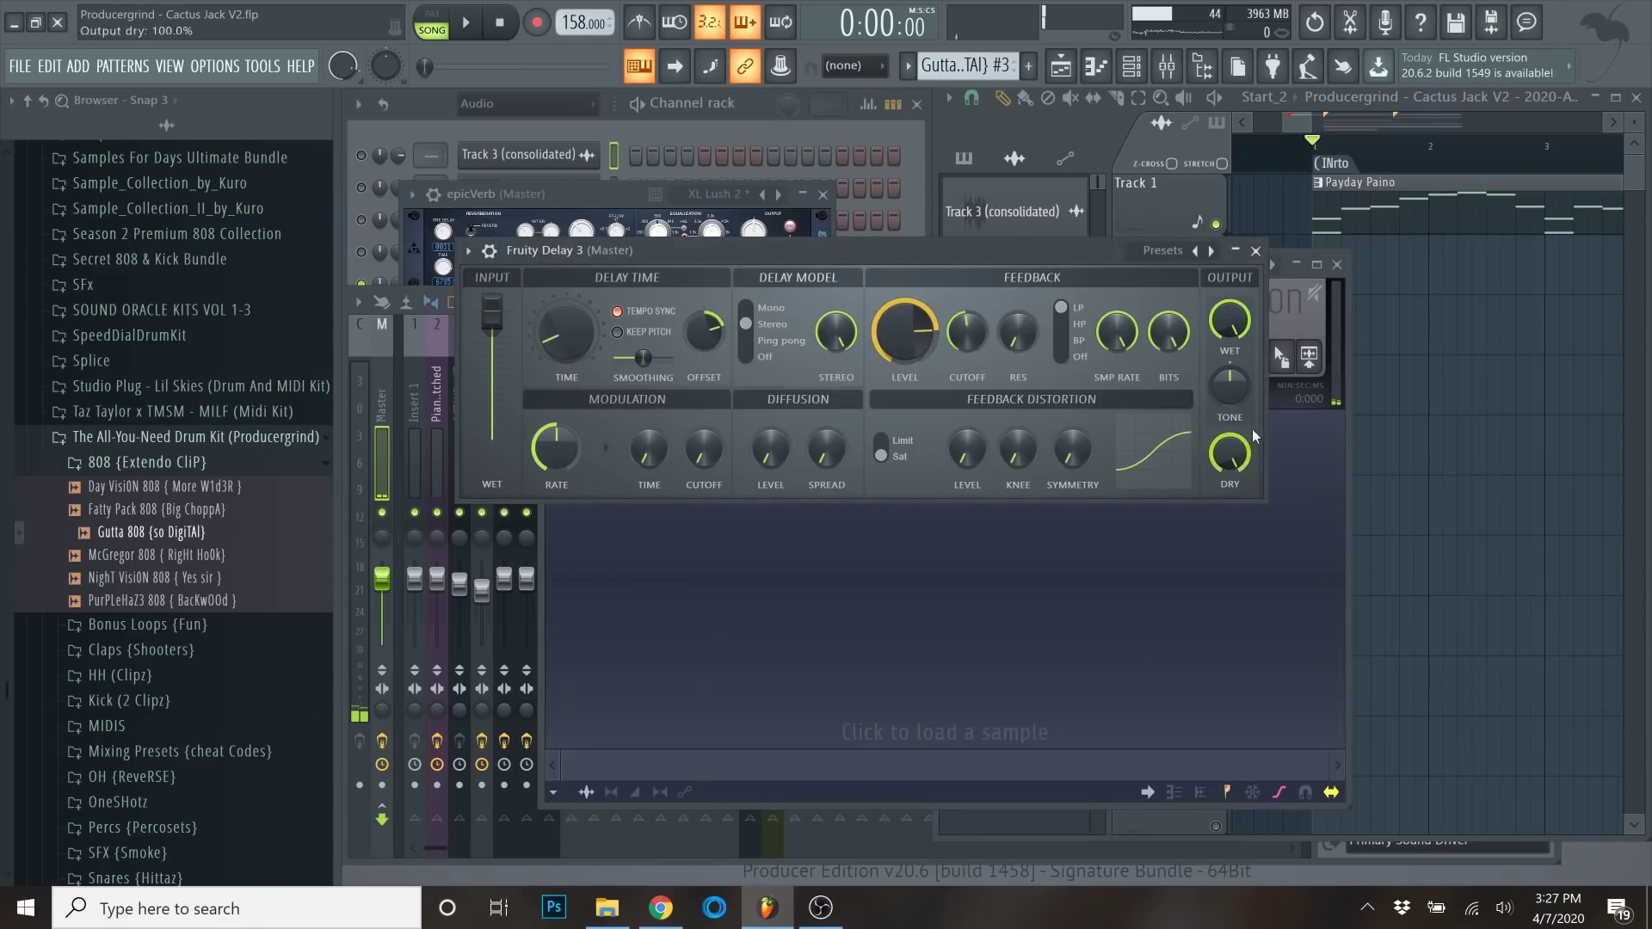
{"action": "left_click", "coordinate": [1350, 445]}
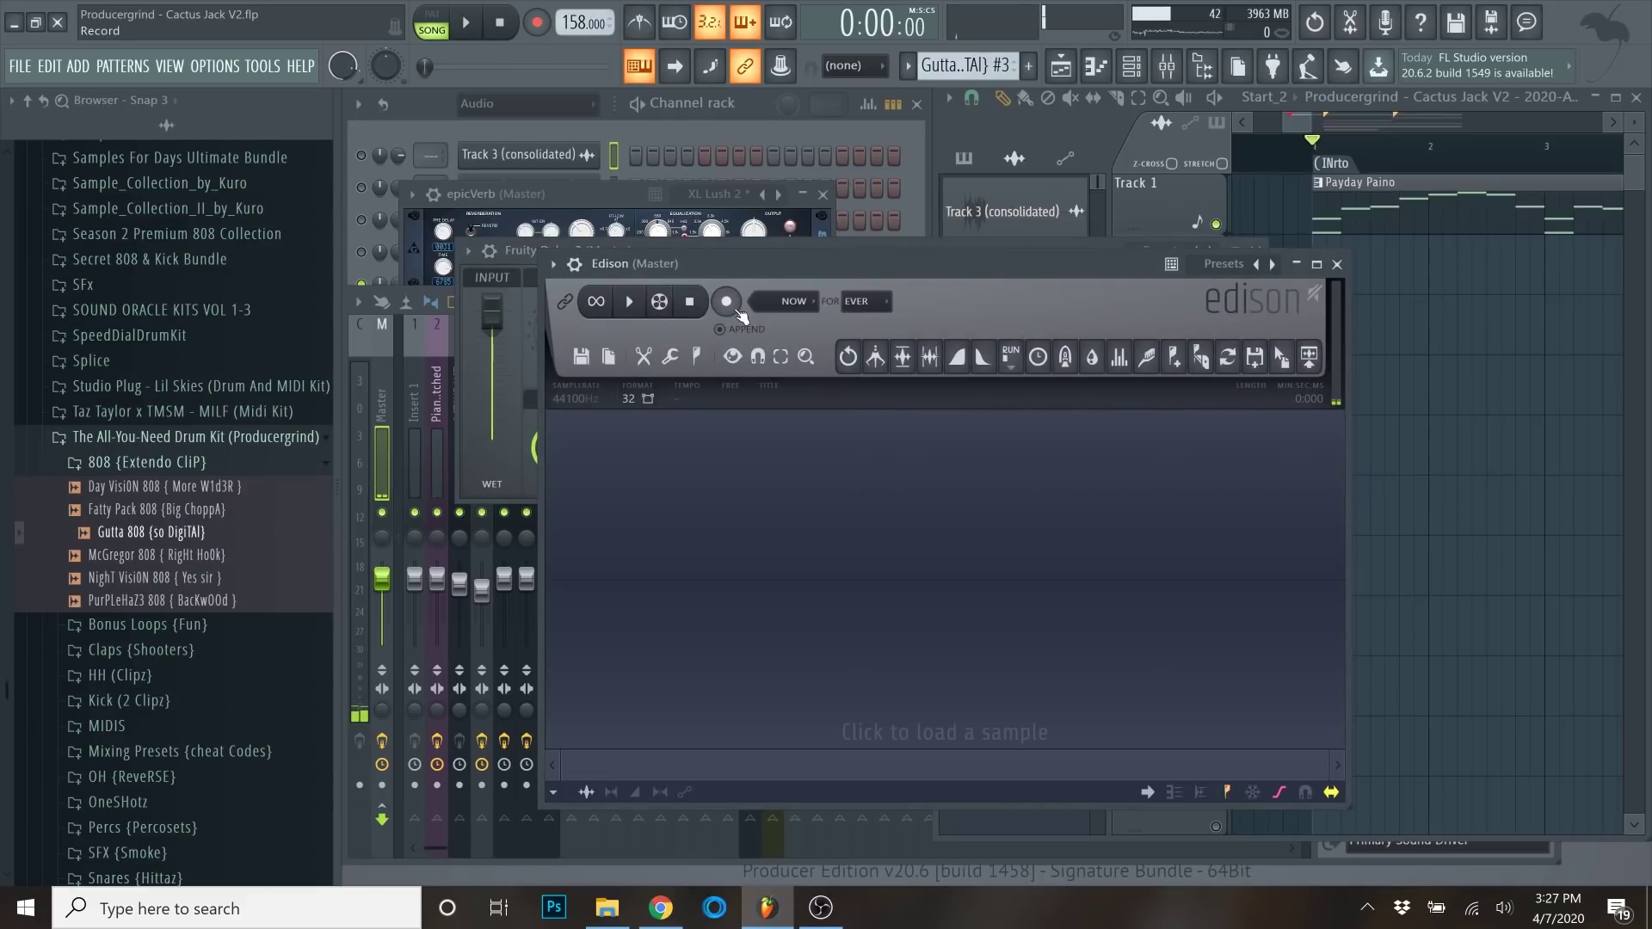
{"action": "left_click", "coordinate": [1299, 151]}
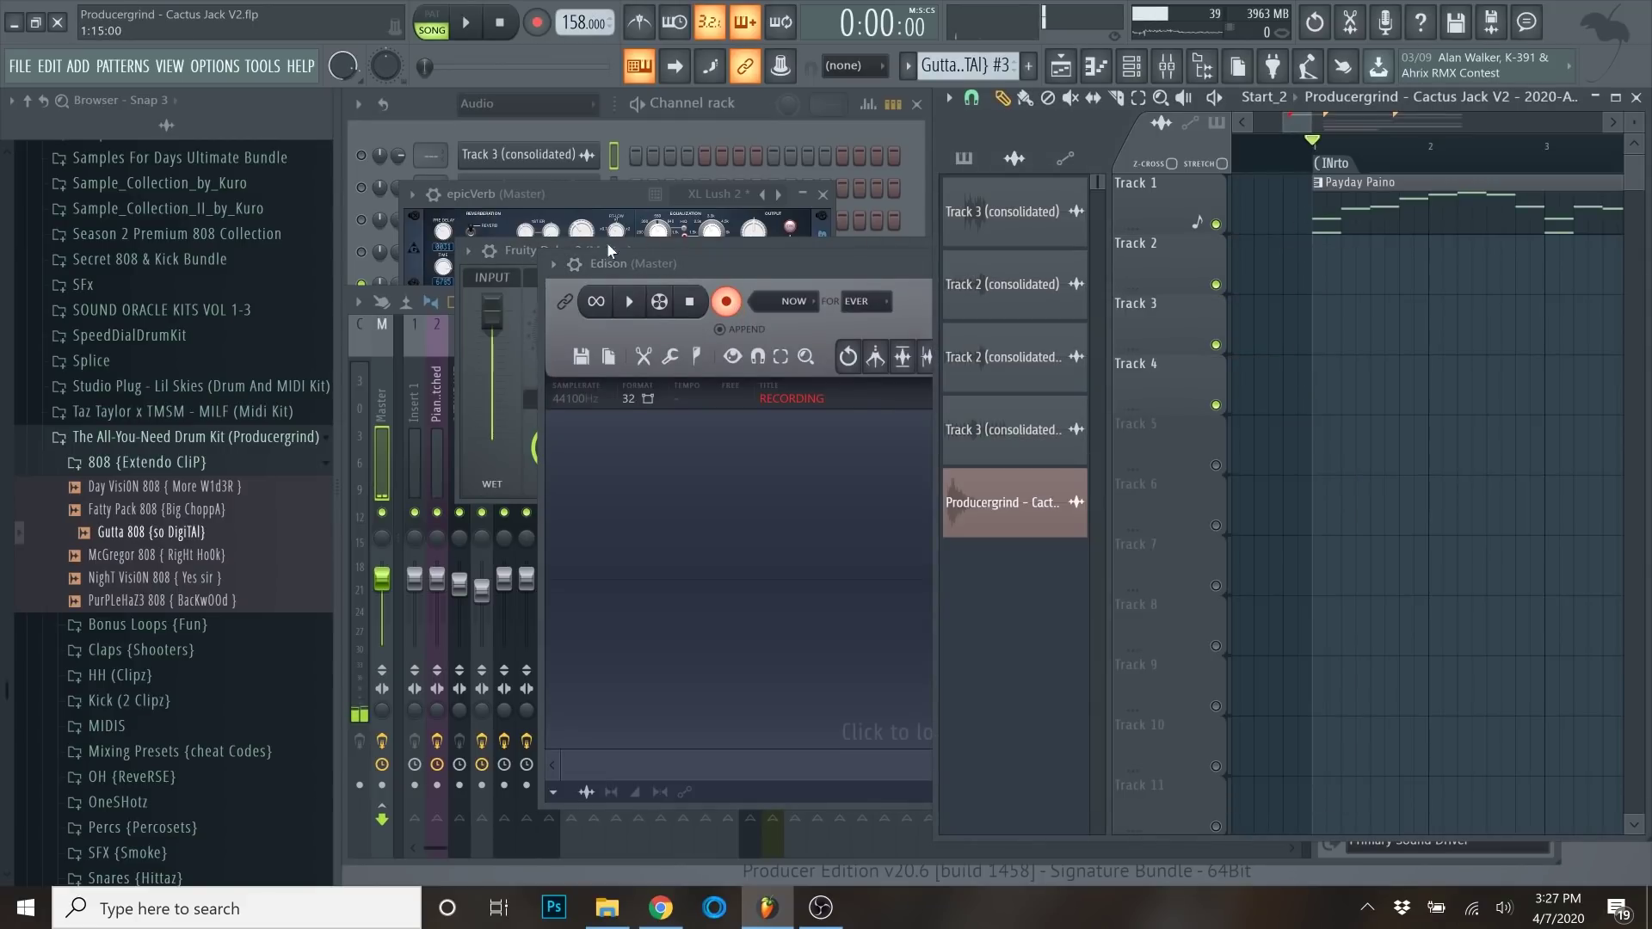
Lower Fruity Delay 3's delay time and record the Intro's opening sound with its delay tail in Edison.
{"action": "left_click", "coordinate": [520, 252]}
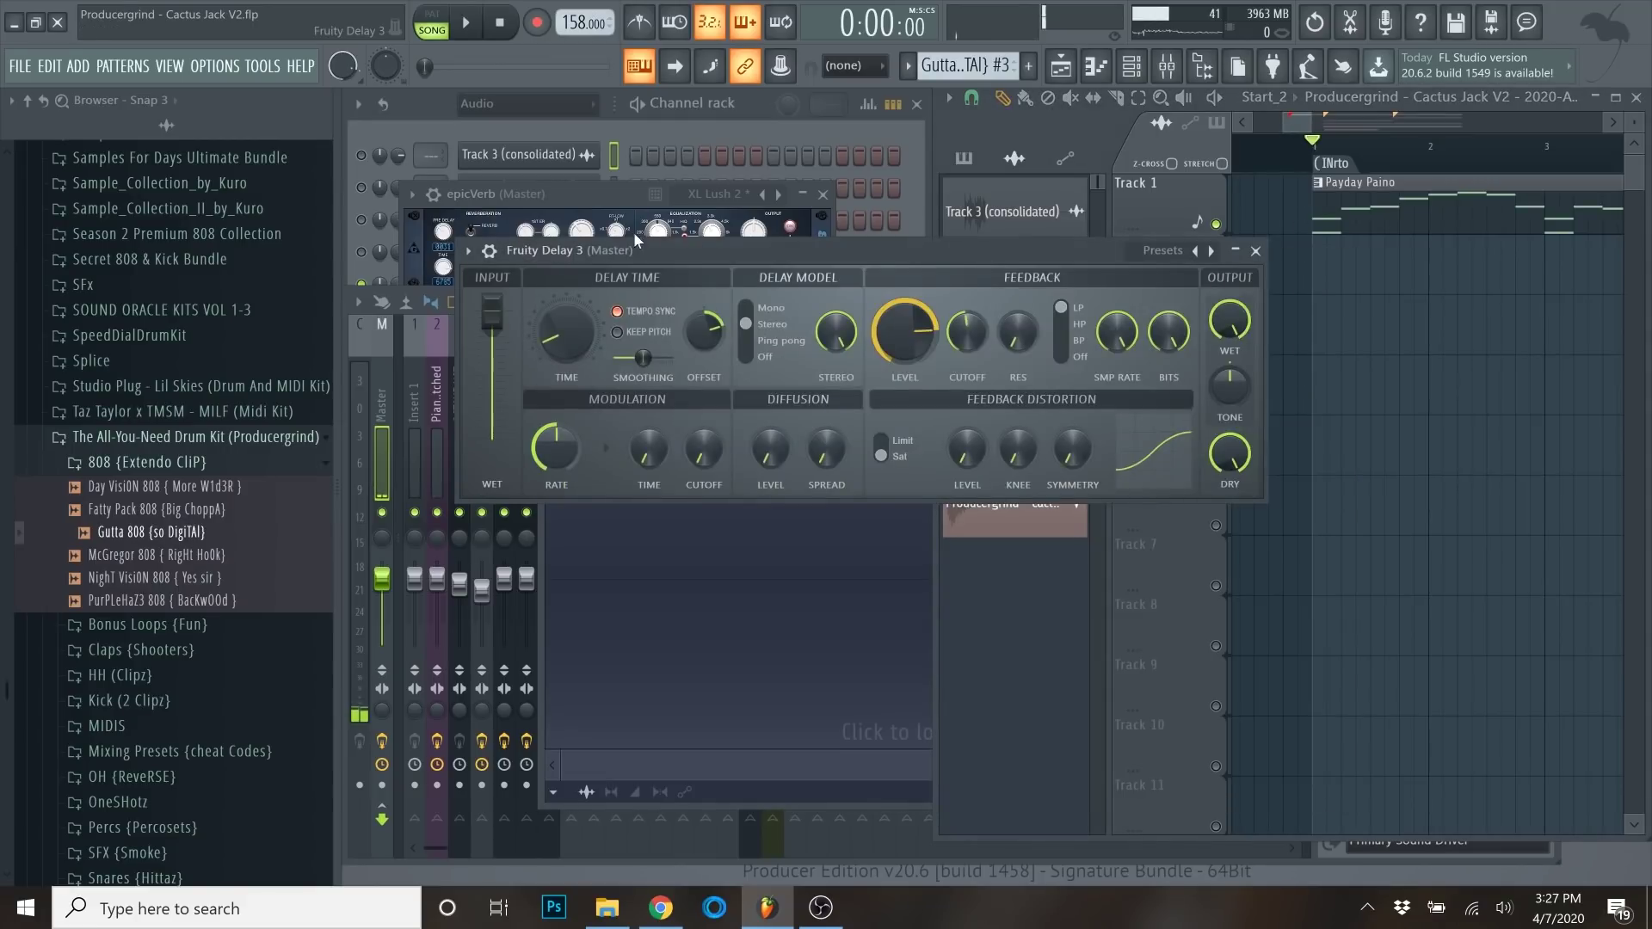
{"action": "left_click", "coordinate": [625, 184]}
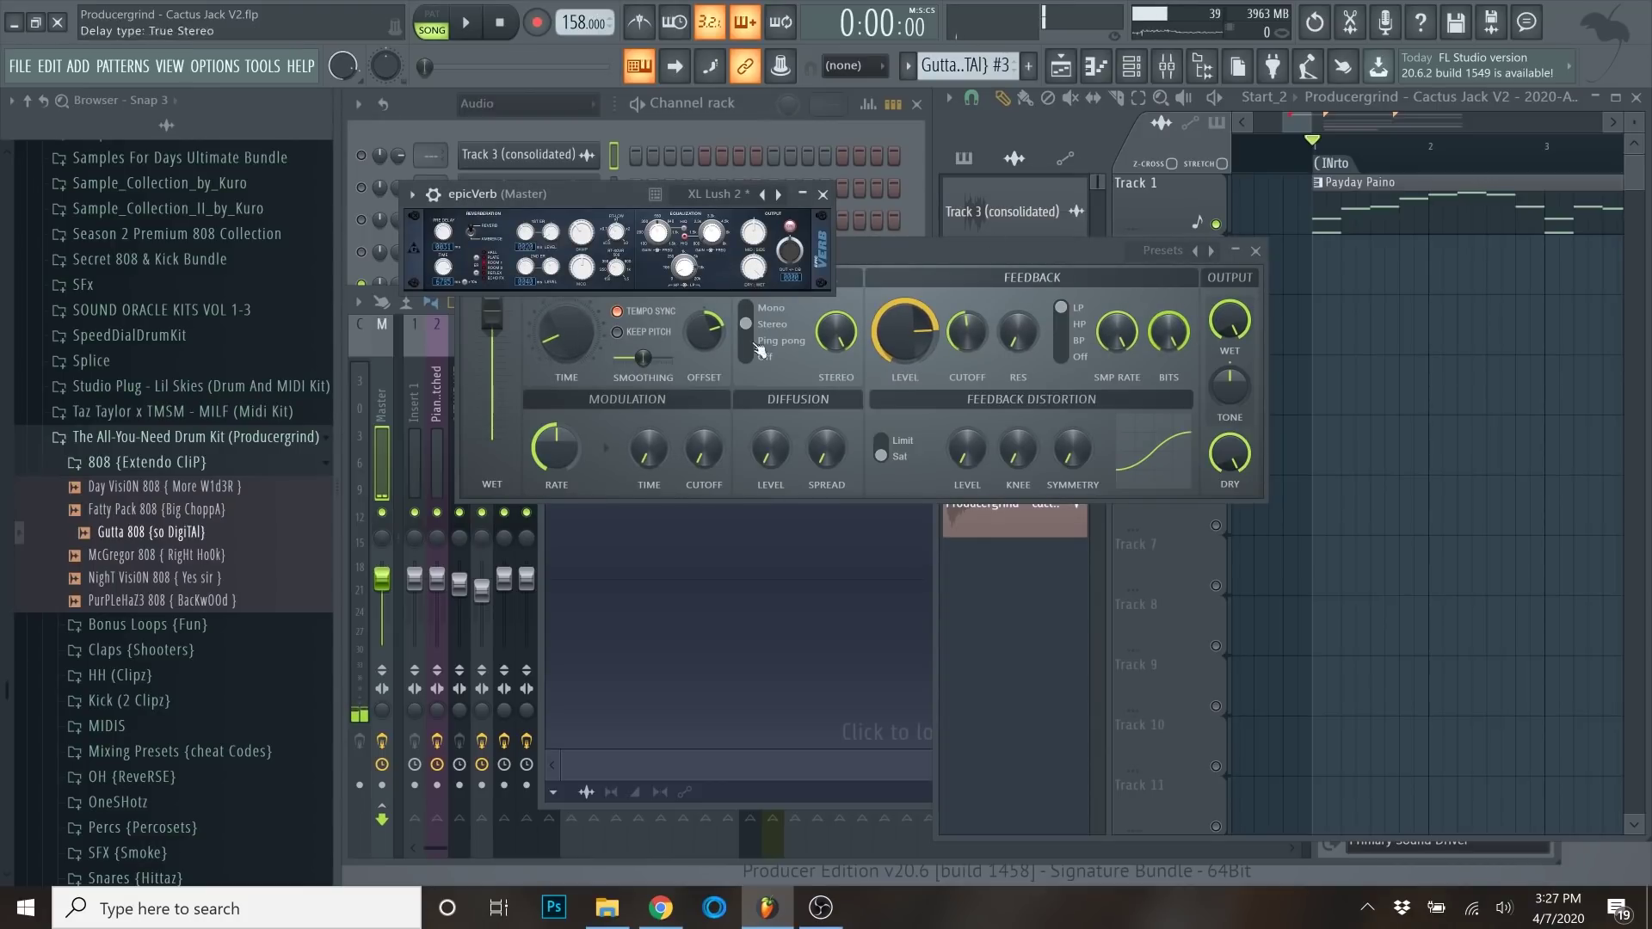
{"action": "key", "text": "space"}
{"action": "key", "text": "space"}
{"action": "left_click_drag", "start_coordinate": [566, 334], "coordinate": [566, 351]}
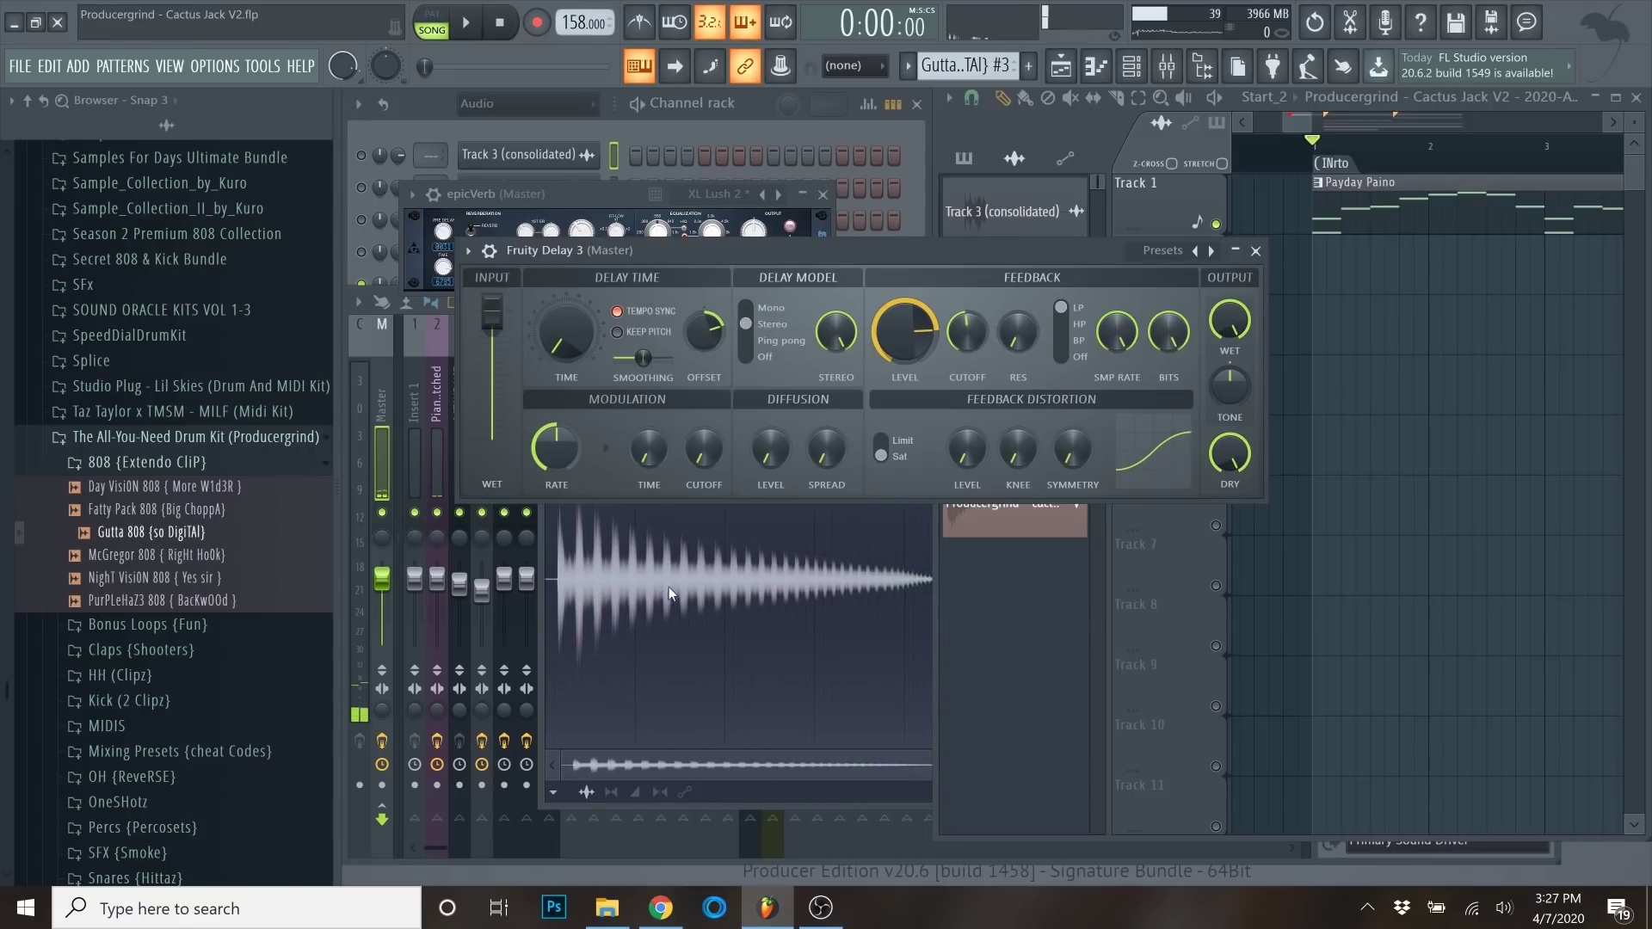
{"action": "left_click", "coordinate": [856, 571]}
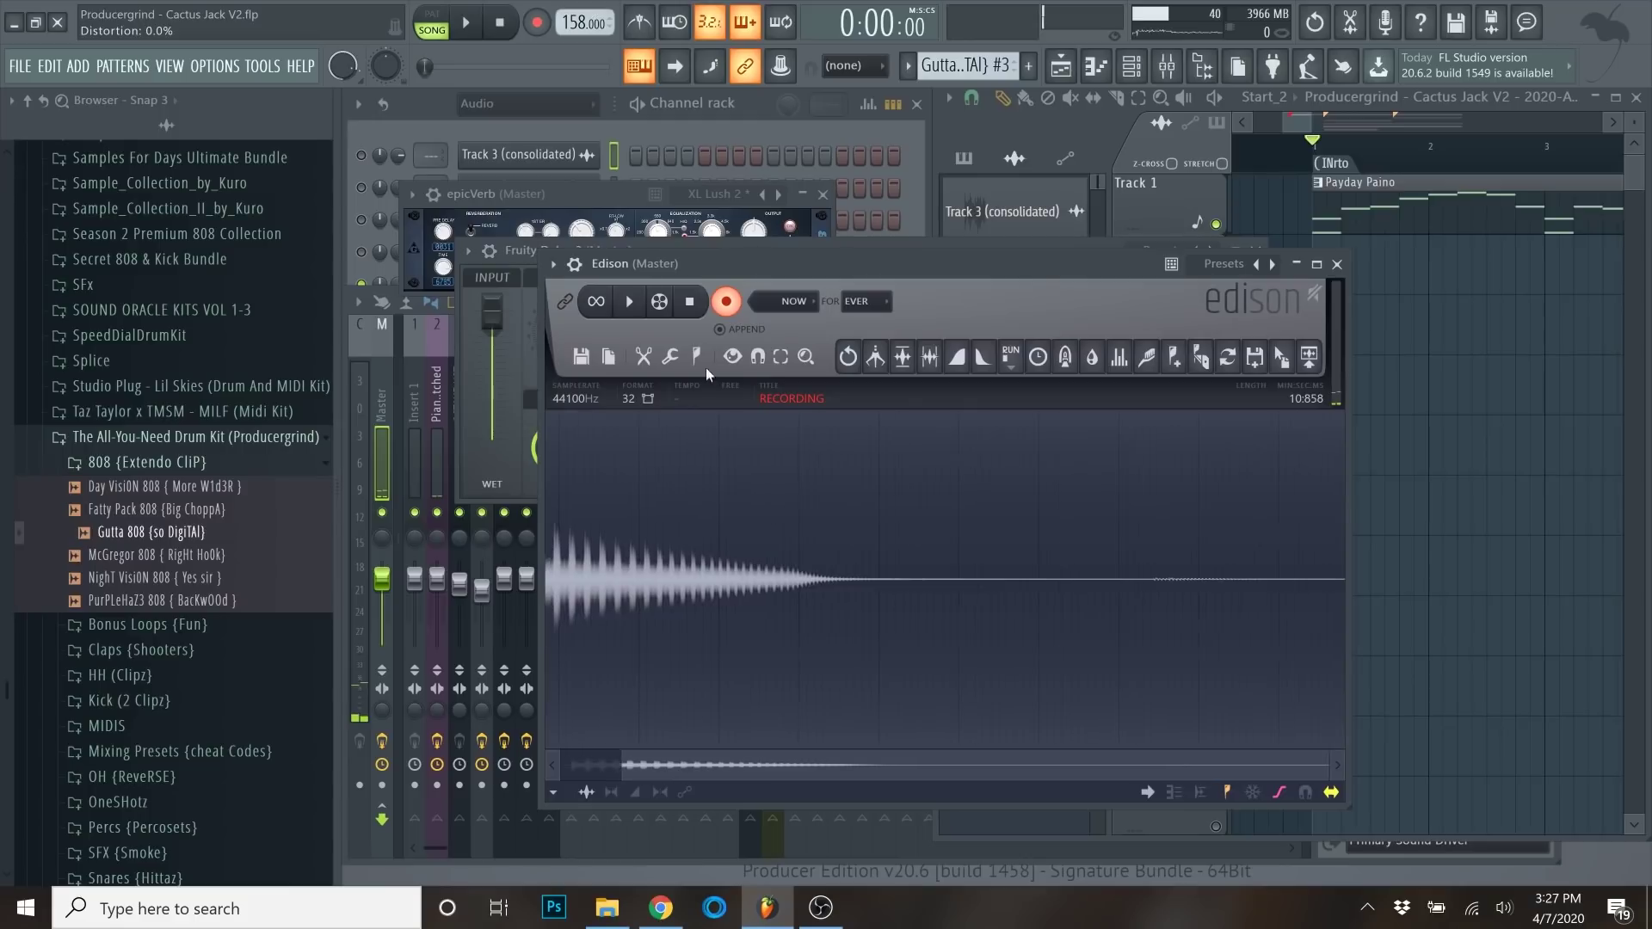
{"action": "left_click", "coordinate": [727, 303]}
Place the recorded delay audio on playlist Track 2 and the reverb recording on Track 4, both around the Intro marker.
{"action": "left_click_drag", "start_coordinate": [1283, 357], "coordinate": [1324, 279]}
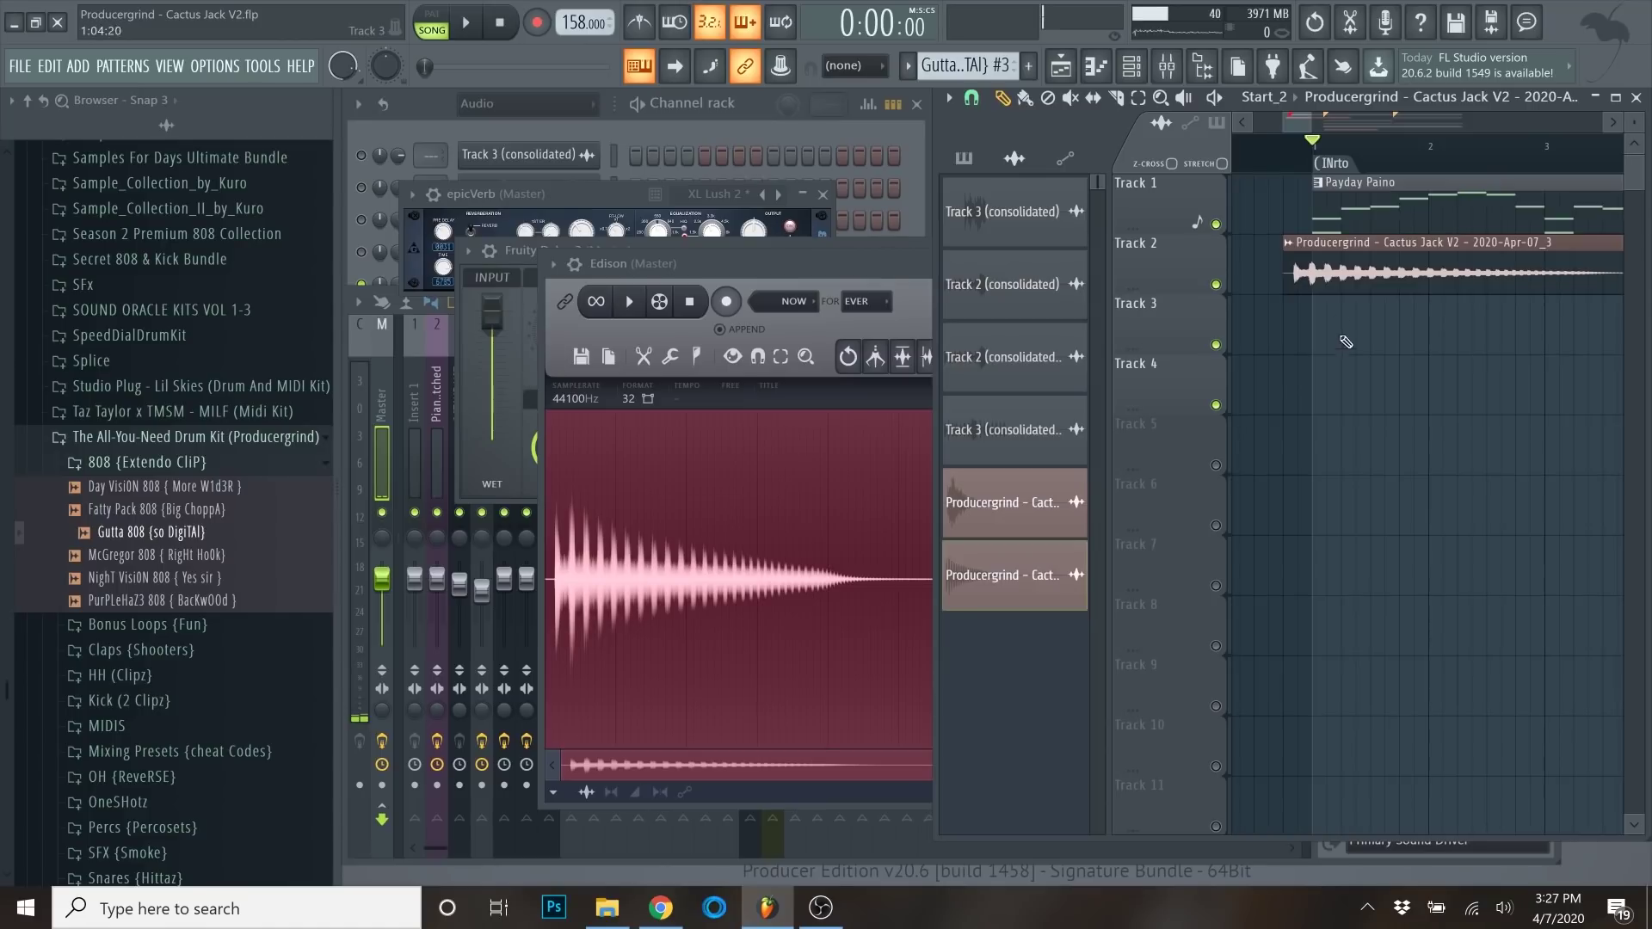
{"action": "scroll", "coordinate": [1348, 342], "scroll_direction": "down", "scroll_amount": 3}
{"action": "left_click_drag", "start_coordinate": [1012, 507], "coordinate": [1319, 397]}
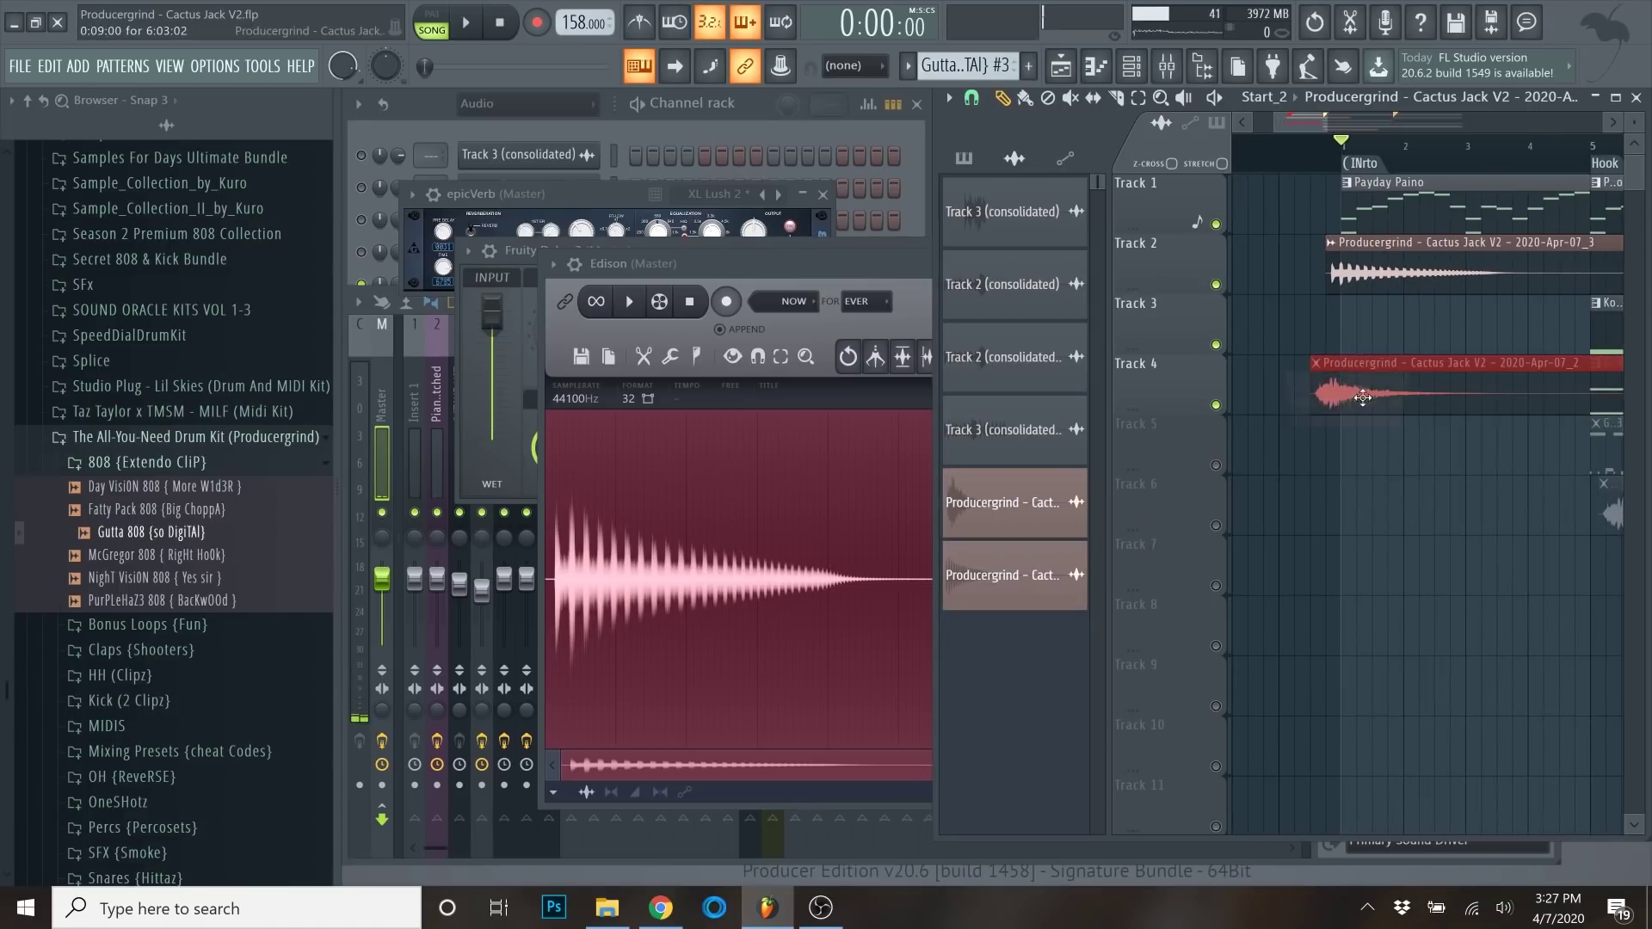
Maximize the playlist and move the delay clip on Track 2 ahead of the Intro marker.
{"action": "left_click", "coordinate": [1616, 98]}
{"action": "scroll", "coordinate": [1030, 346], "scroll_direction": "down", "scroll_amount": 3}
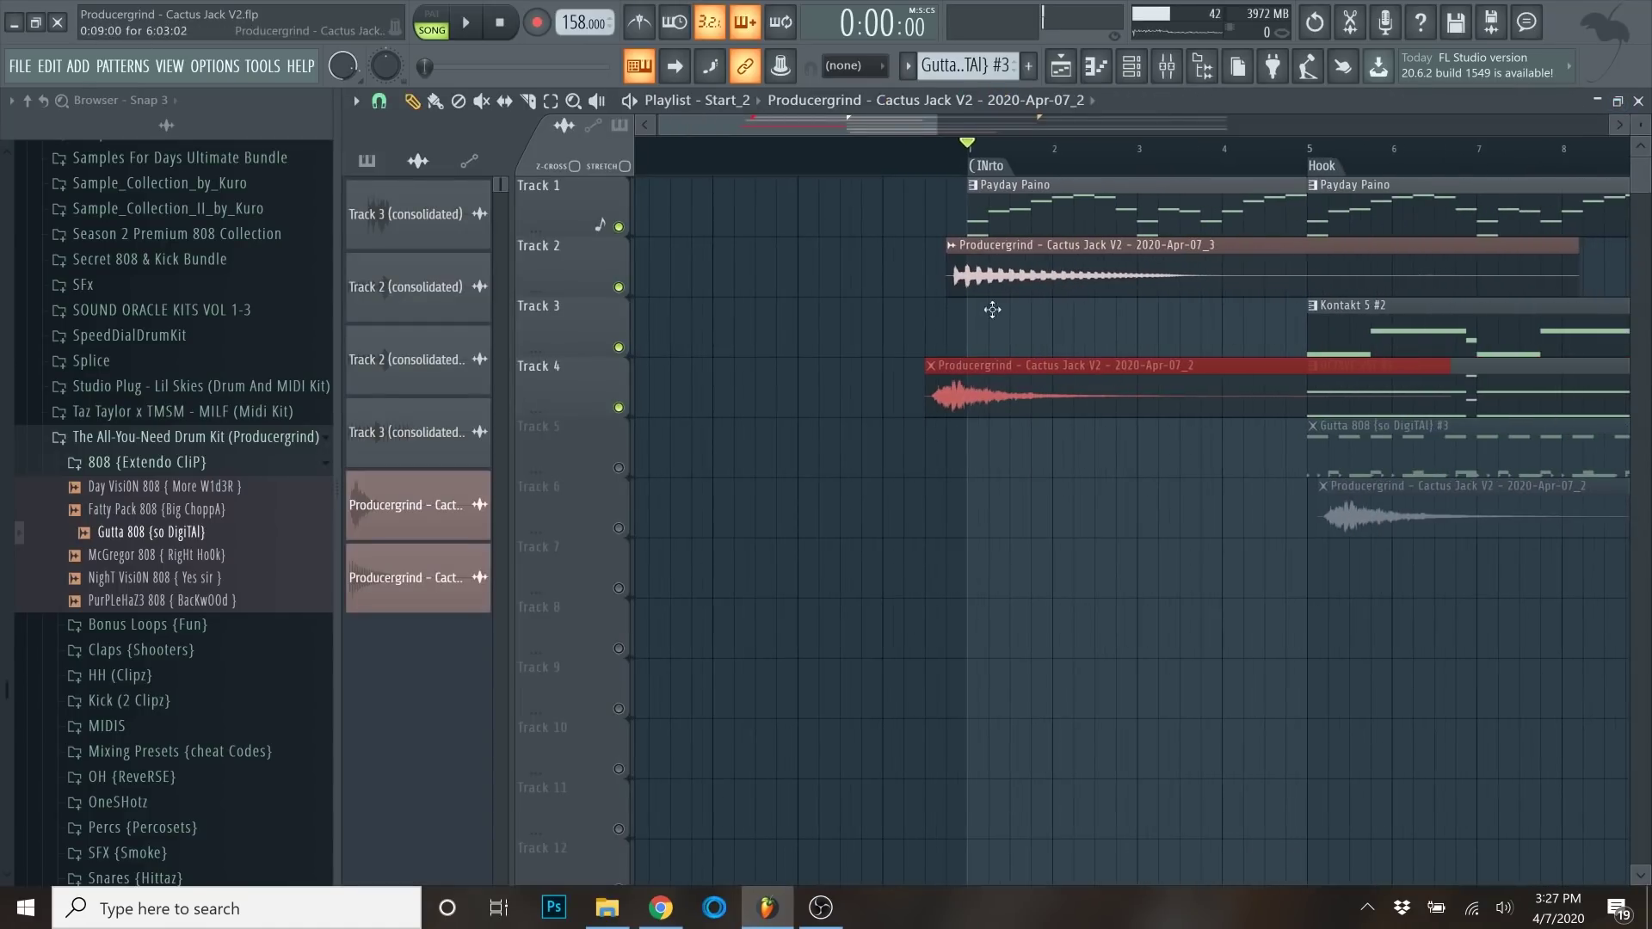
{"action": "left_click_drag", "start_coordinate": [998, 268], "coordinate": [732, 268]}
{"action": "left_click", "coordinate": [1639, 101]}
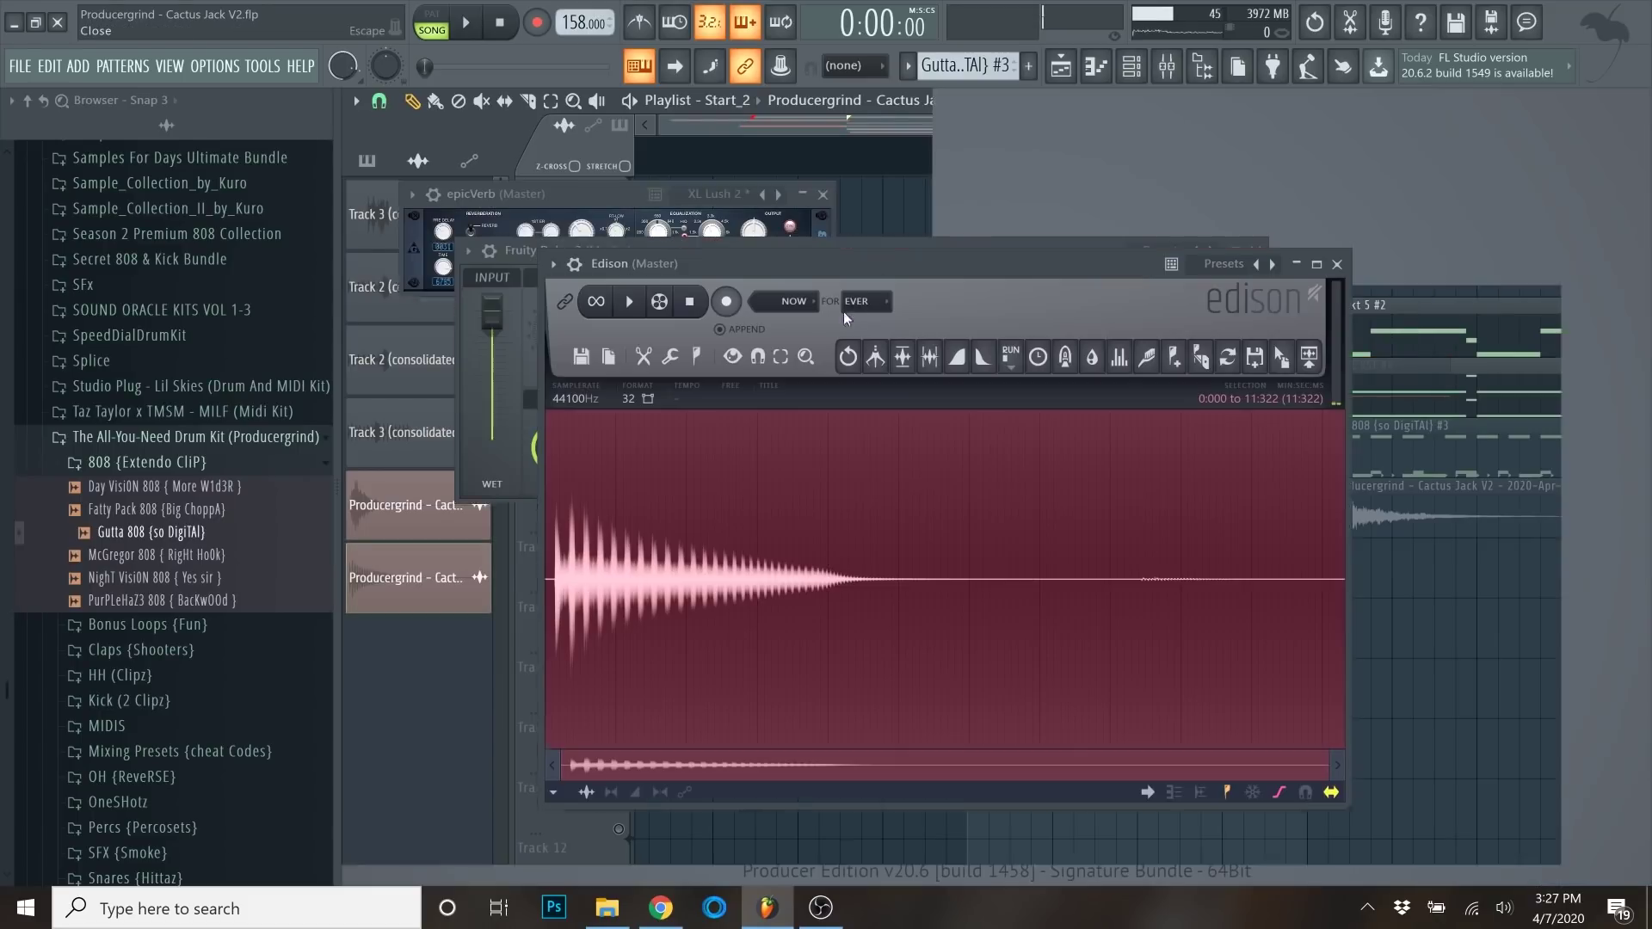
Reset the Master mixer track to default so all its plugins are removed.
{"action": "left_click", "coordinate": [1338, 264]}
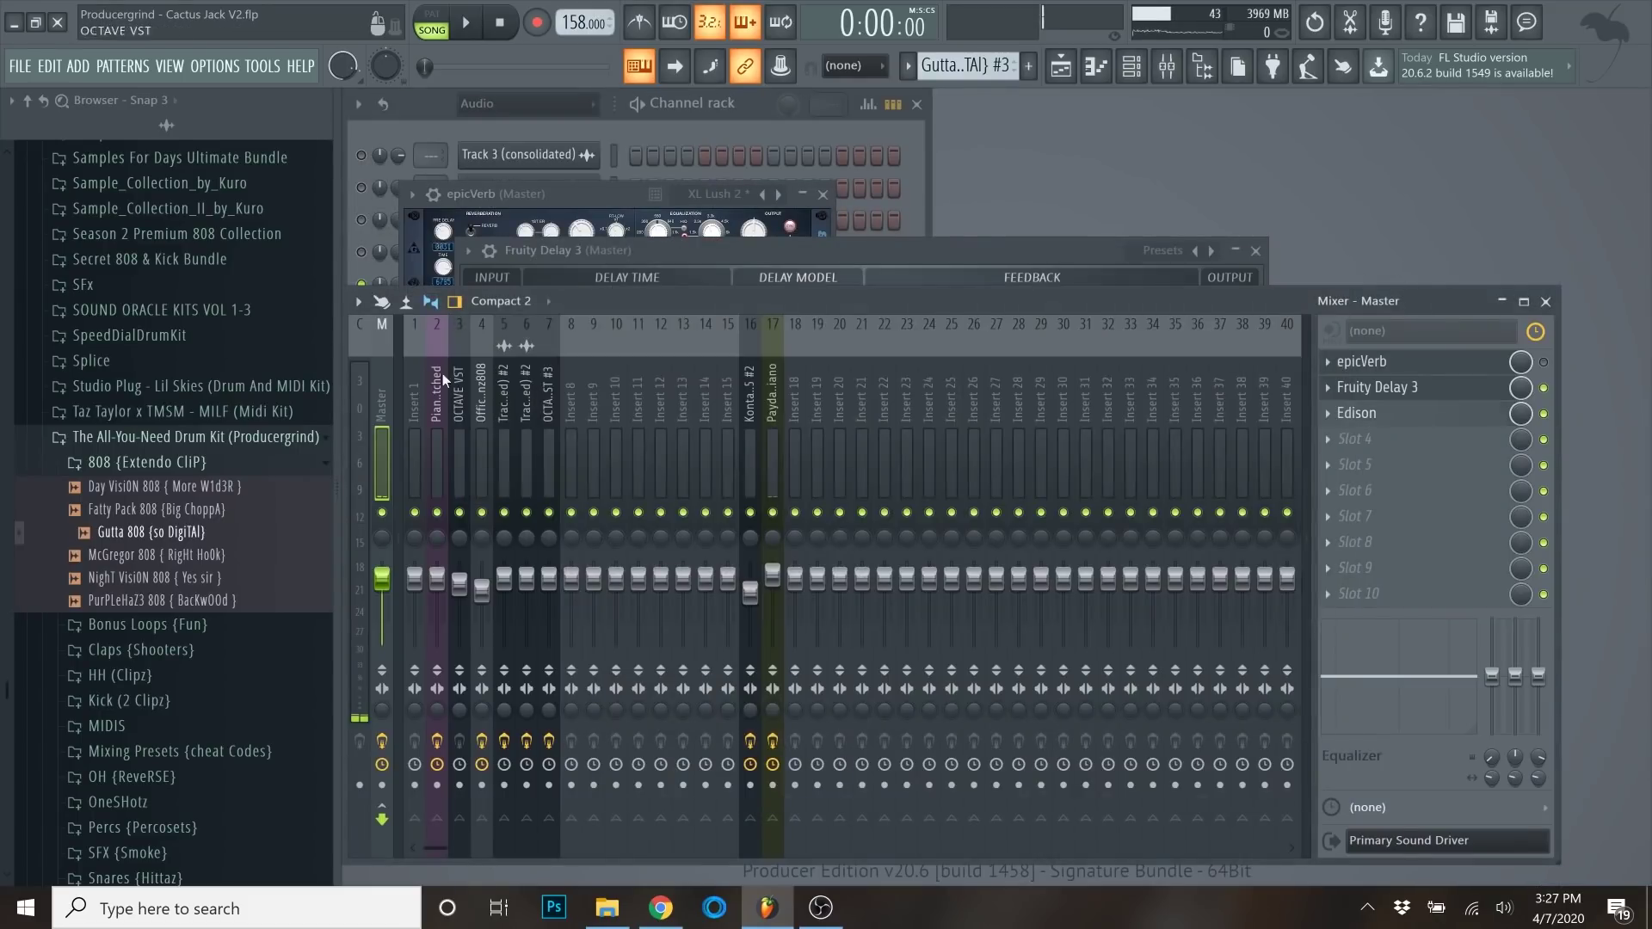
{"action": "right_click", "coordinate": [380, 385]}
{"action": "mouse_move", "coordinate": [503, 563]}
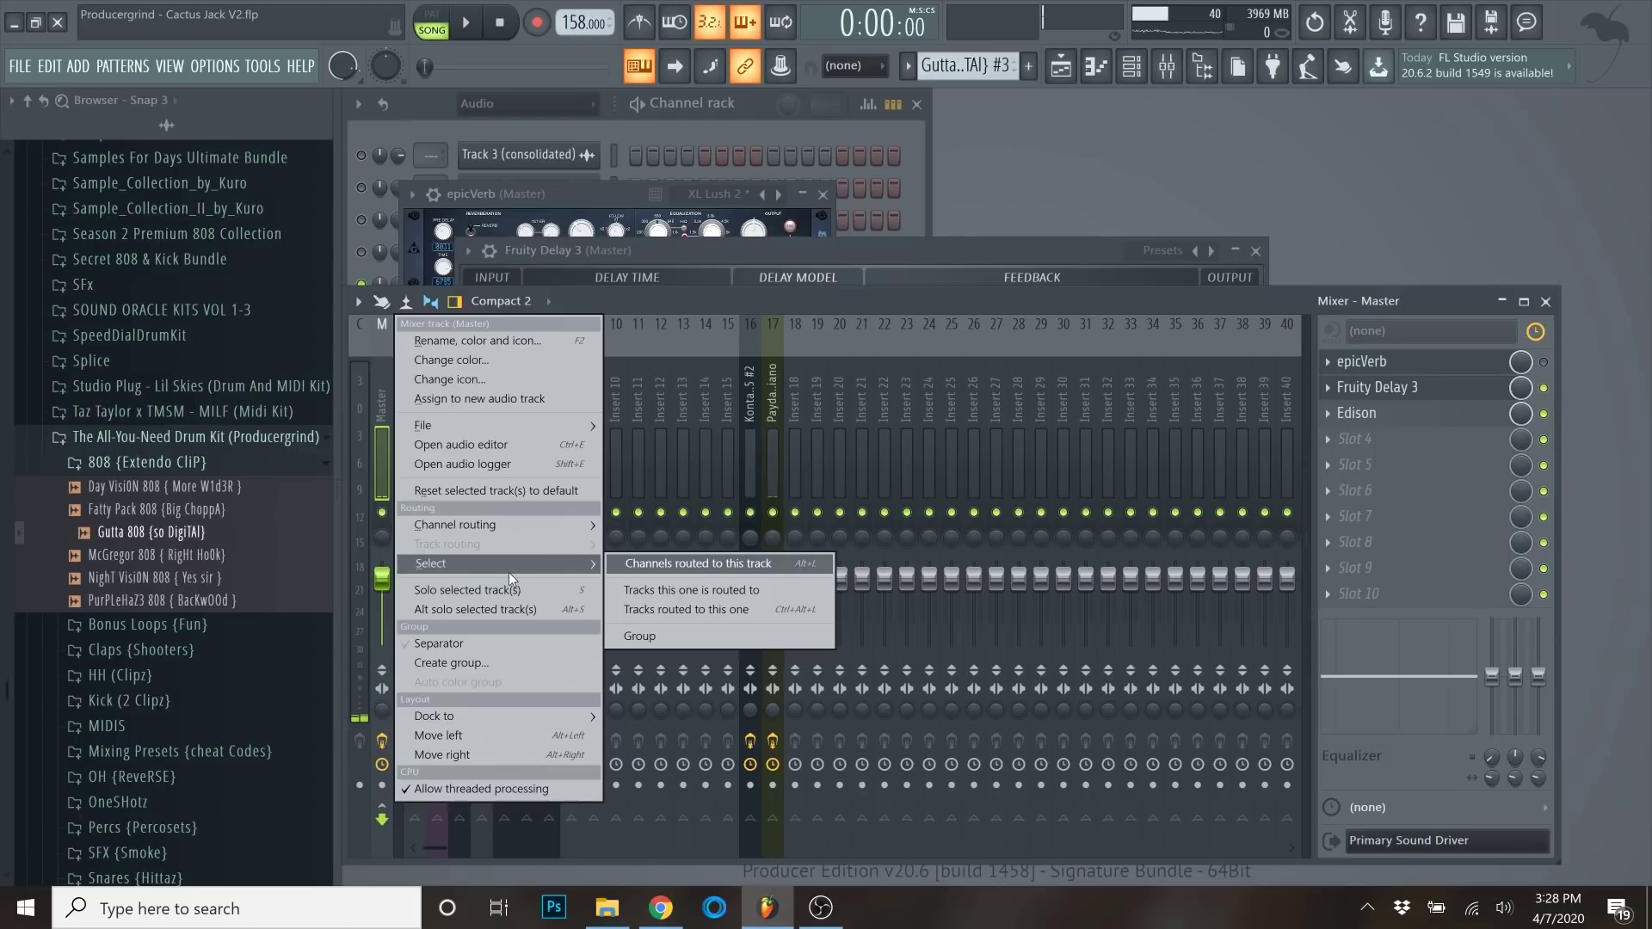
{"action": "left_click", "coordinate": [481, 493]}
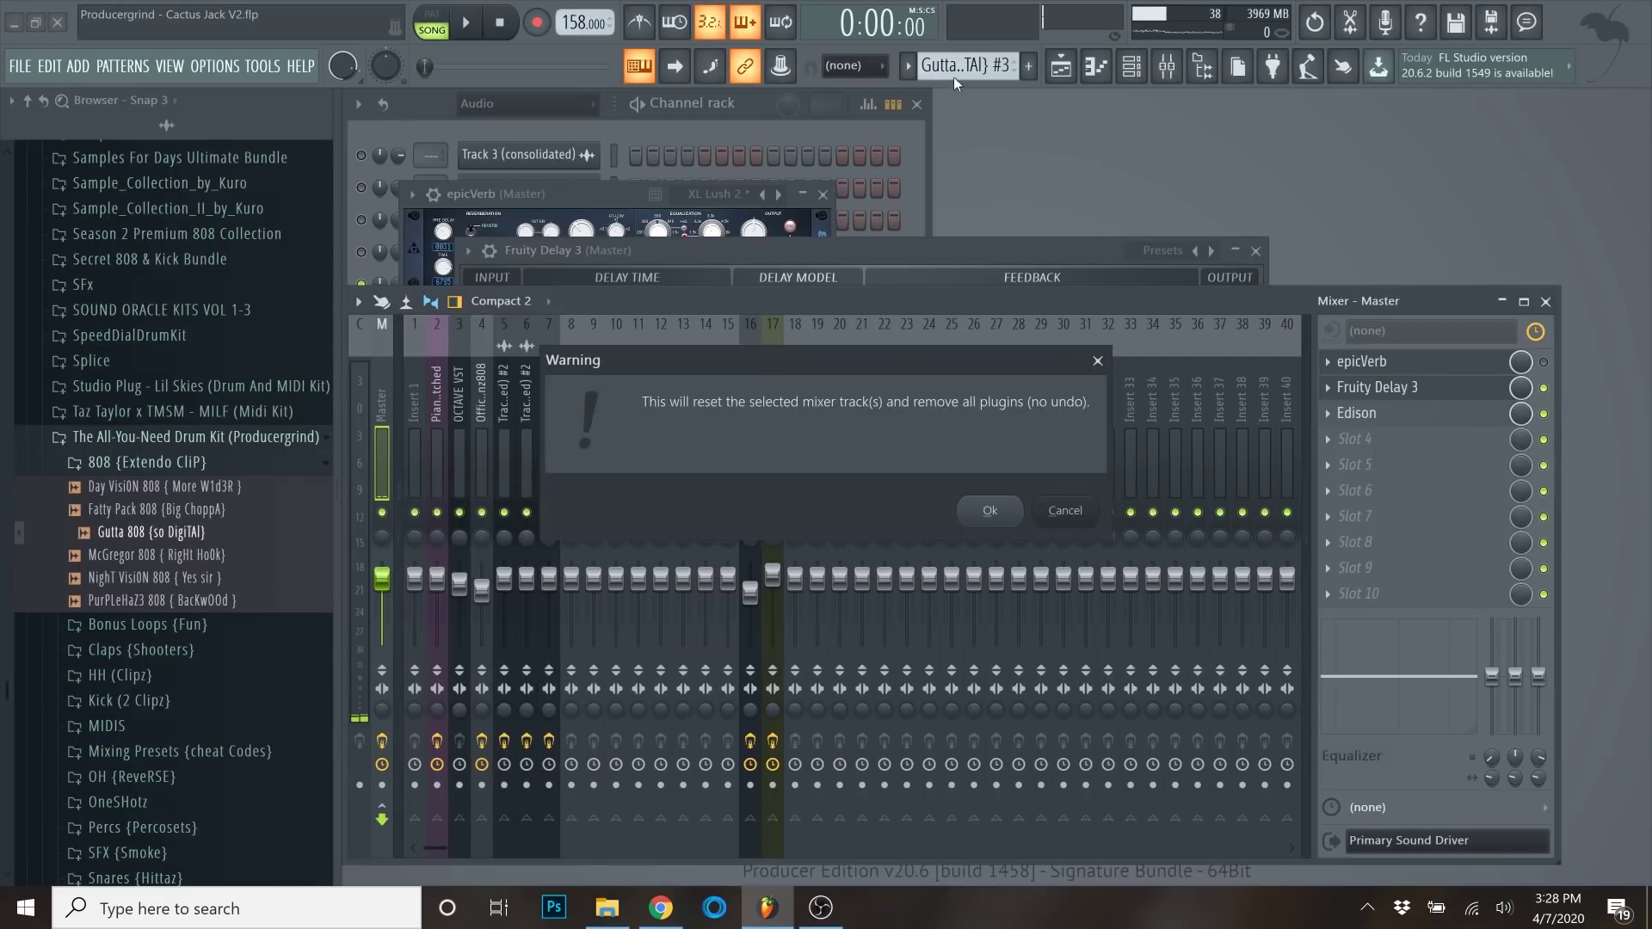
{"action": "left_click", "coordinate": [988, 510]}
Move the delay clip on Track 2 and the reverb clip on Track 4 further ahead of the Intro marker.
{"action": "key", "text": "F5"}
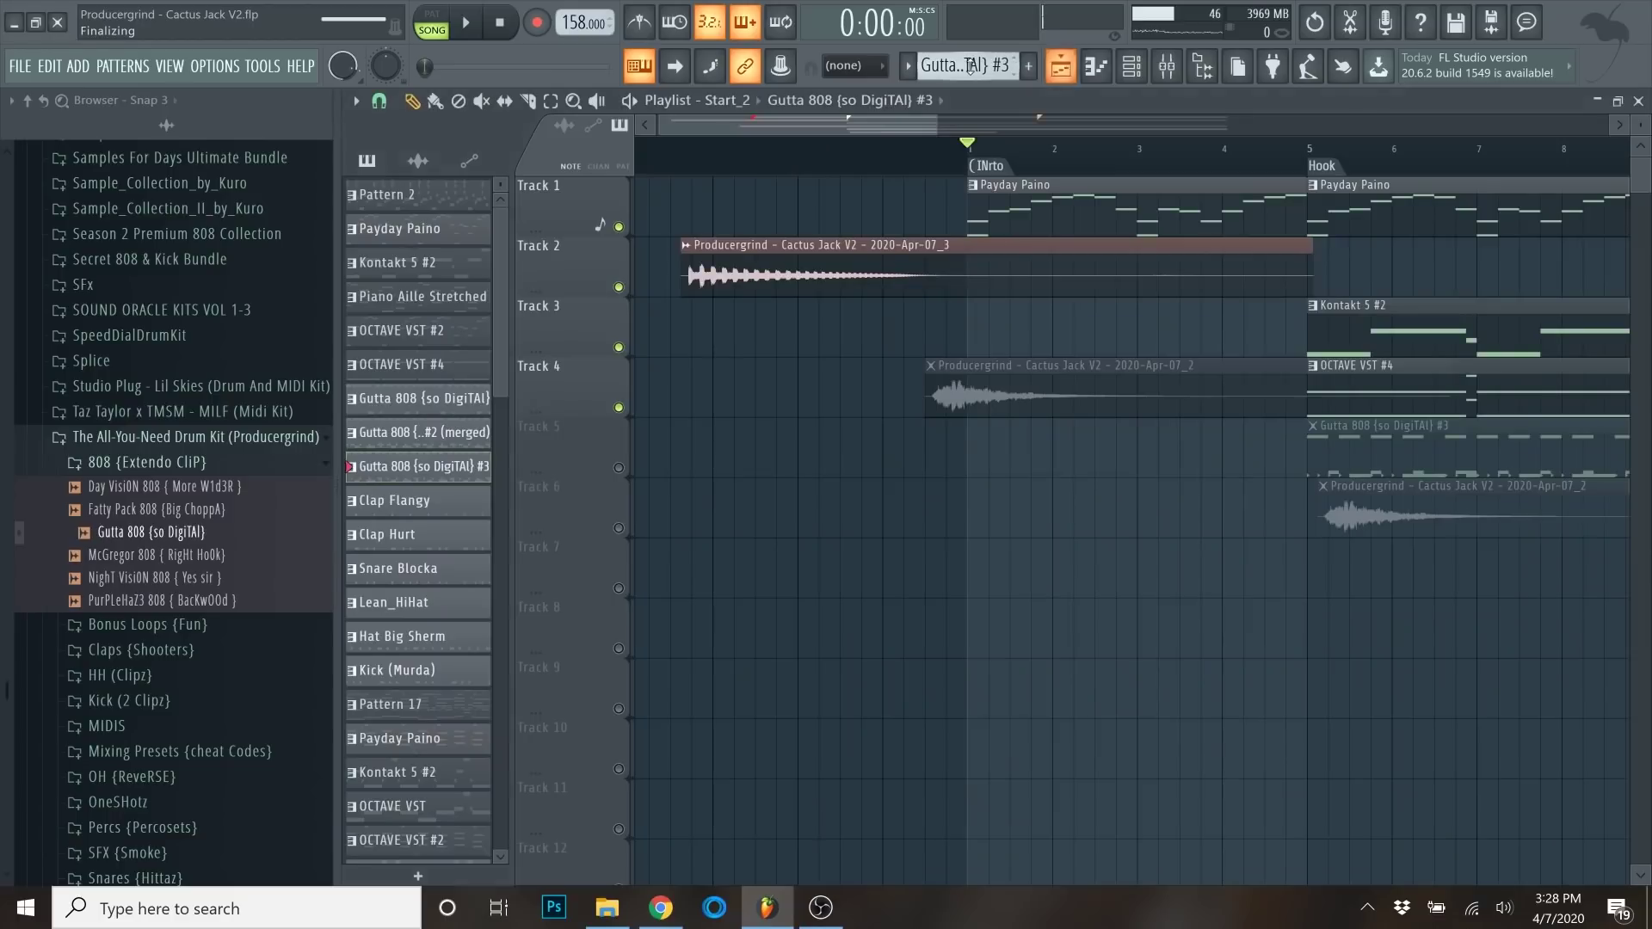
{"action": "scroll", "coordinate": [898, 289], "scroll_direction": "down", "scroll_amount": 2}
{"action": "left_click_drag", "start_coordinate": [749, 278], "coordinate": [592, 269]}
{"action": "scroll", "coordinate": [852, 346], "scroll_direction": "down", "scroll_amount": 3}
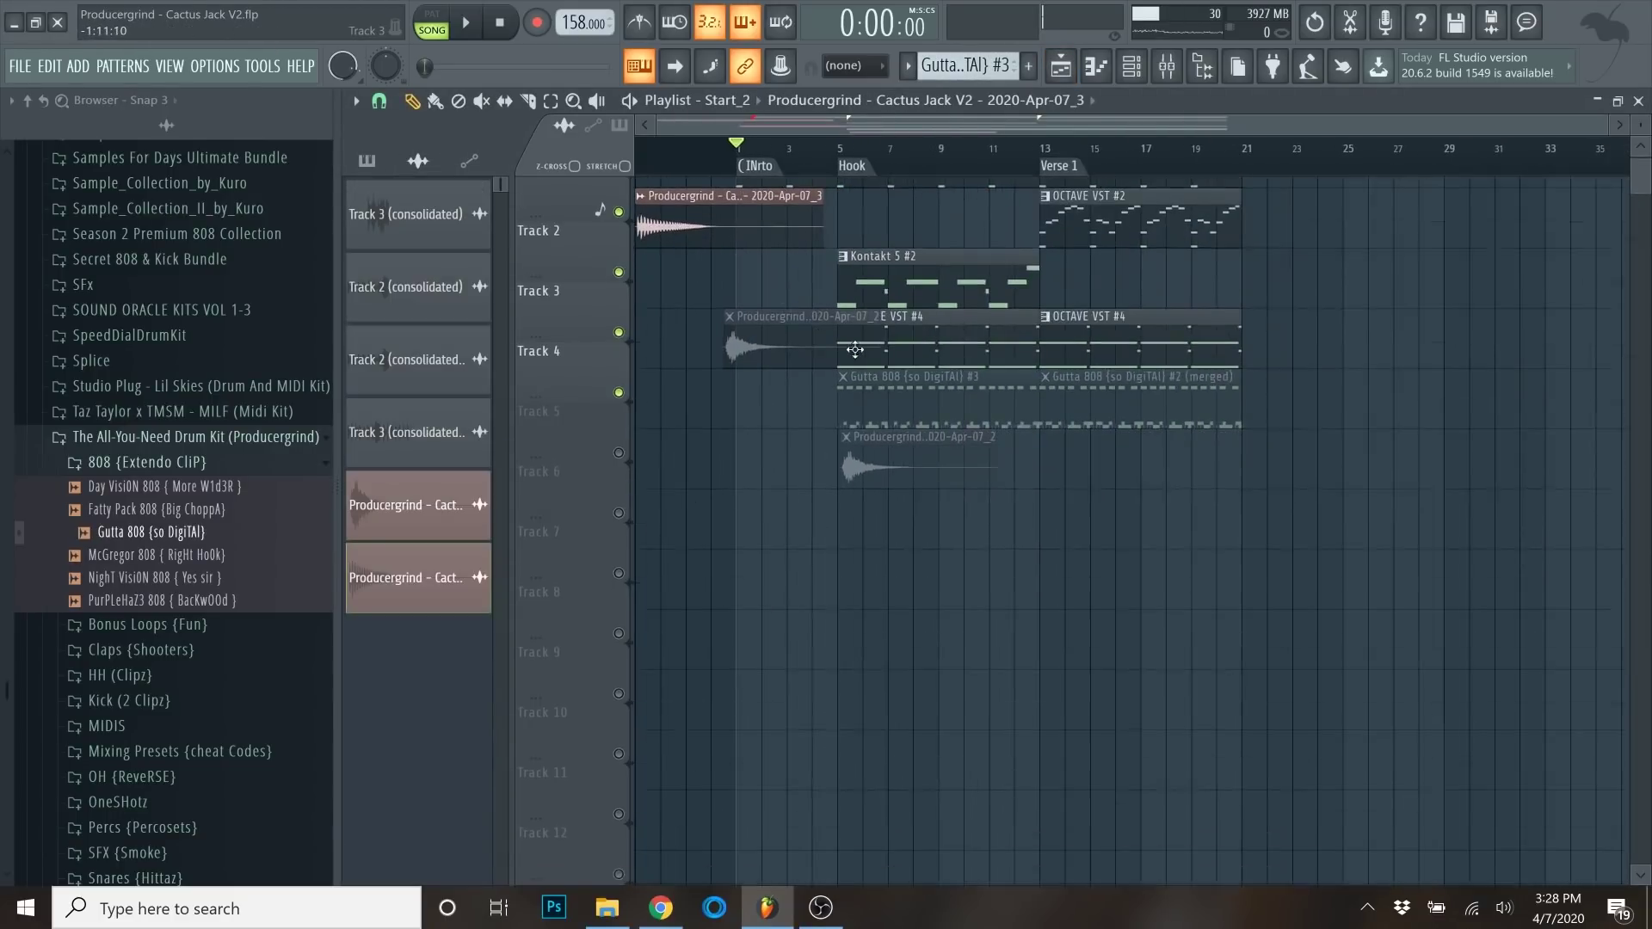
{"action": "scroll", "coordinate": [725, 356], "scroll_direction": "up", "scroll_amount": 2}
{"action": "left_click_drag", "start_coordinate": [805, 401], "coordinate": [657, 412]}
{"action": "scroll", "coordinate": [619, 404], "scroll_direction": "up", "scroll_amount": 2}
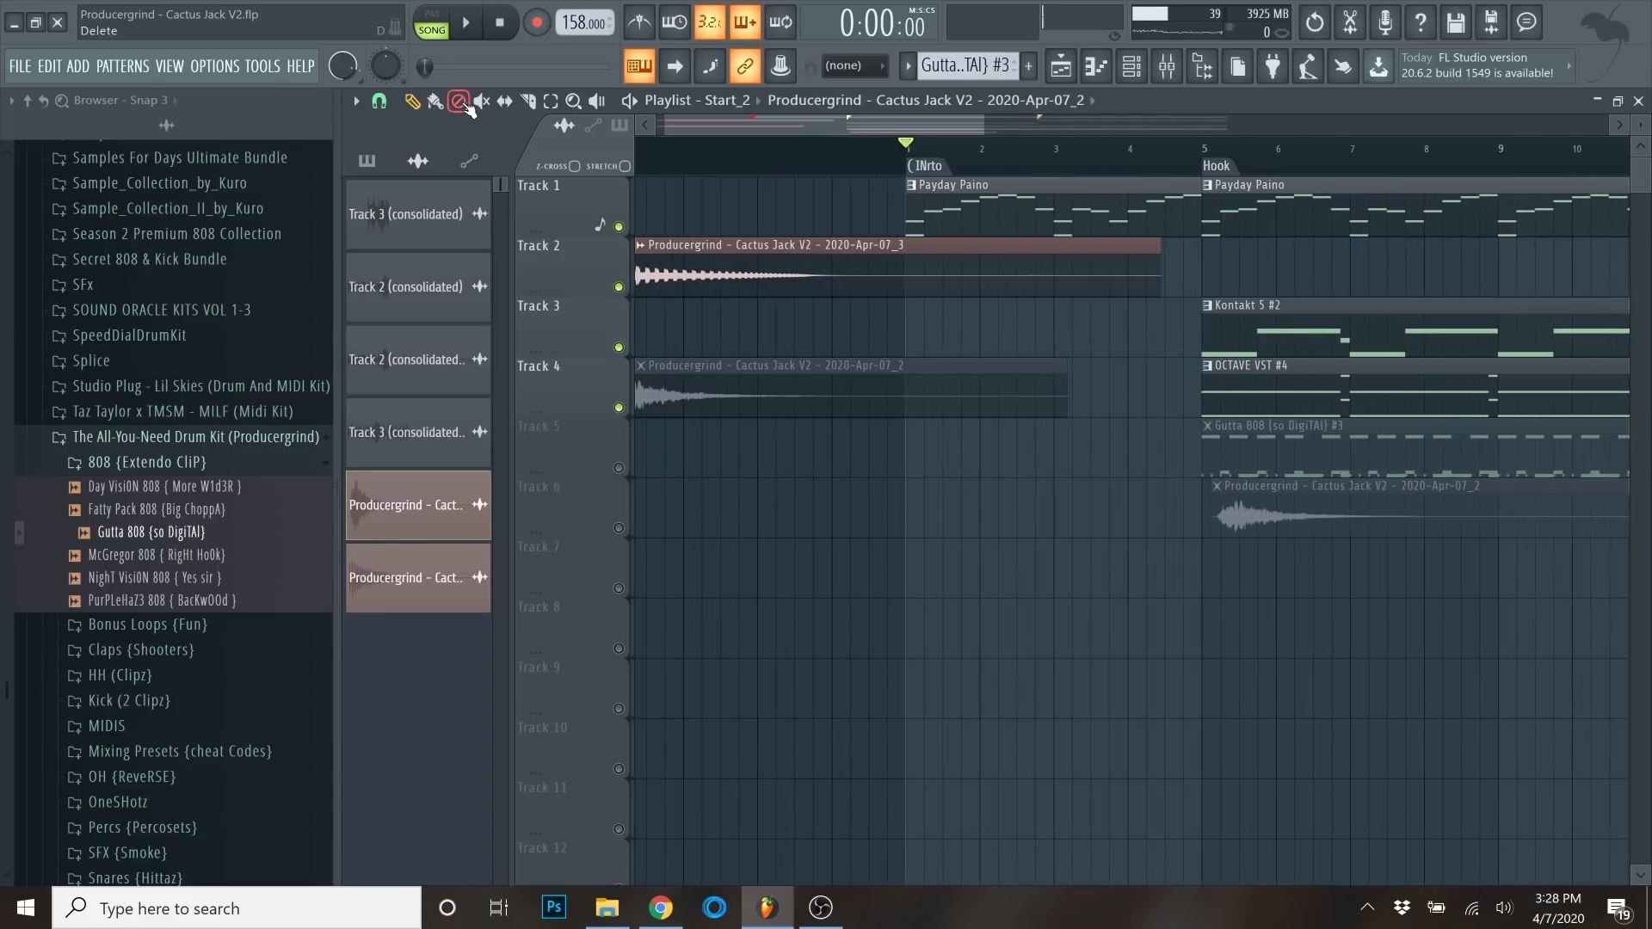
Unmute the reverb clip on Track 4 and reverse its audio in the channel settings.
{"action": "left_click", "coordinate": [661, 387]}
{"action": "left_click", "coordinate": [413, 102]}
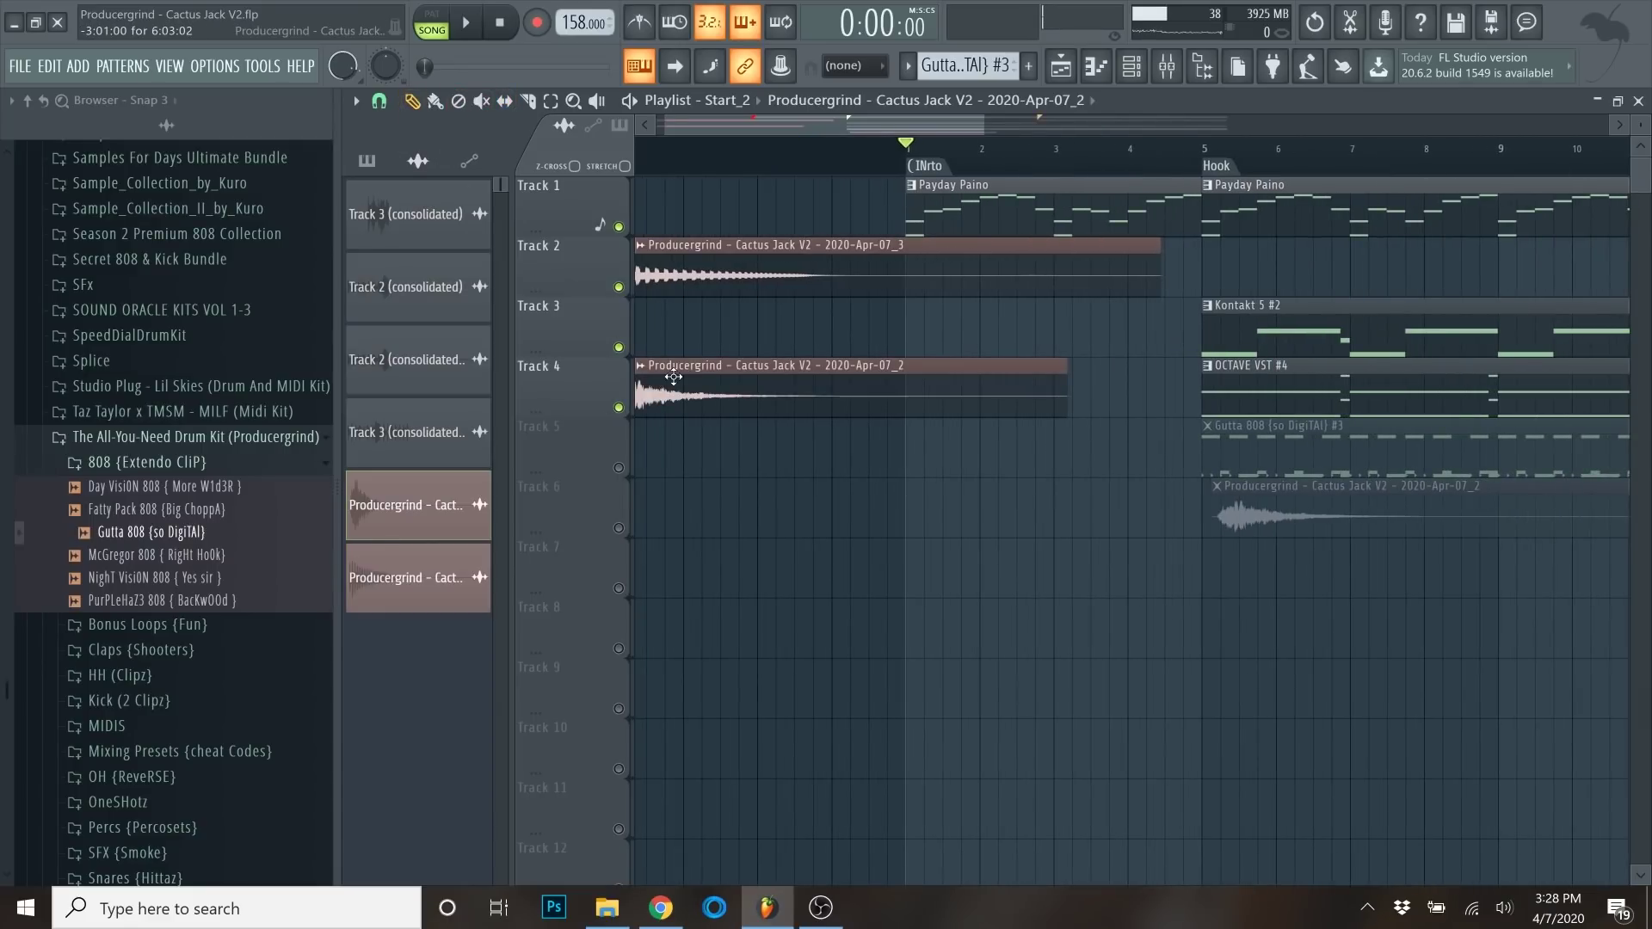
{"action": "double_click", "coordinate": [671, 375]}
{"action": "left_click", "coordinate": [762, 472]}
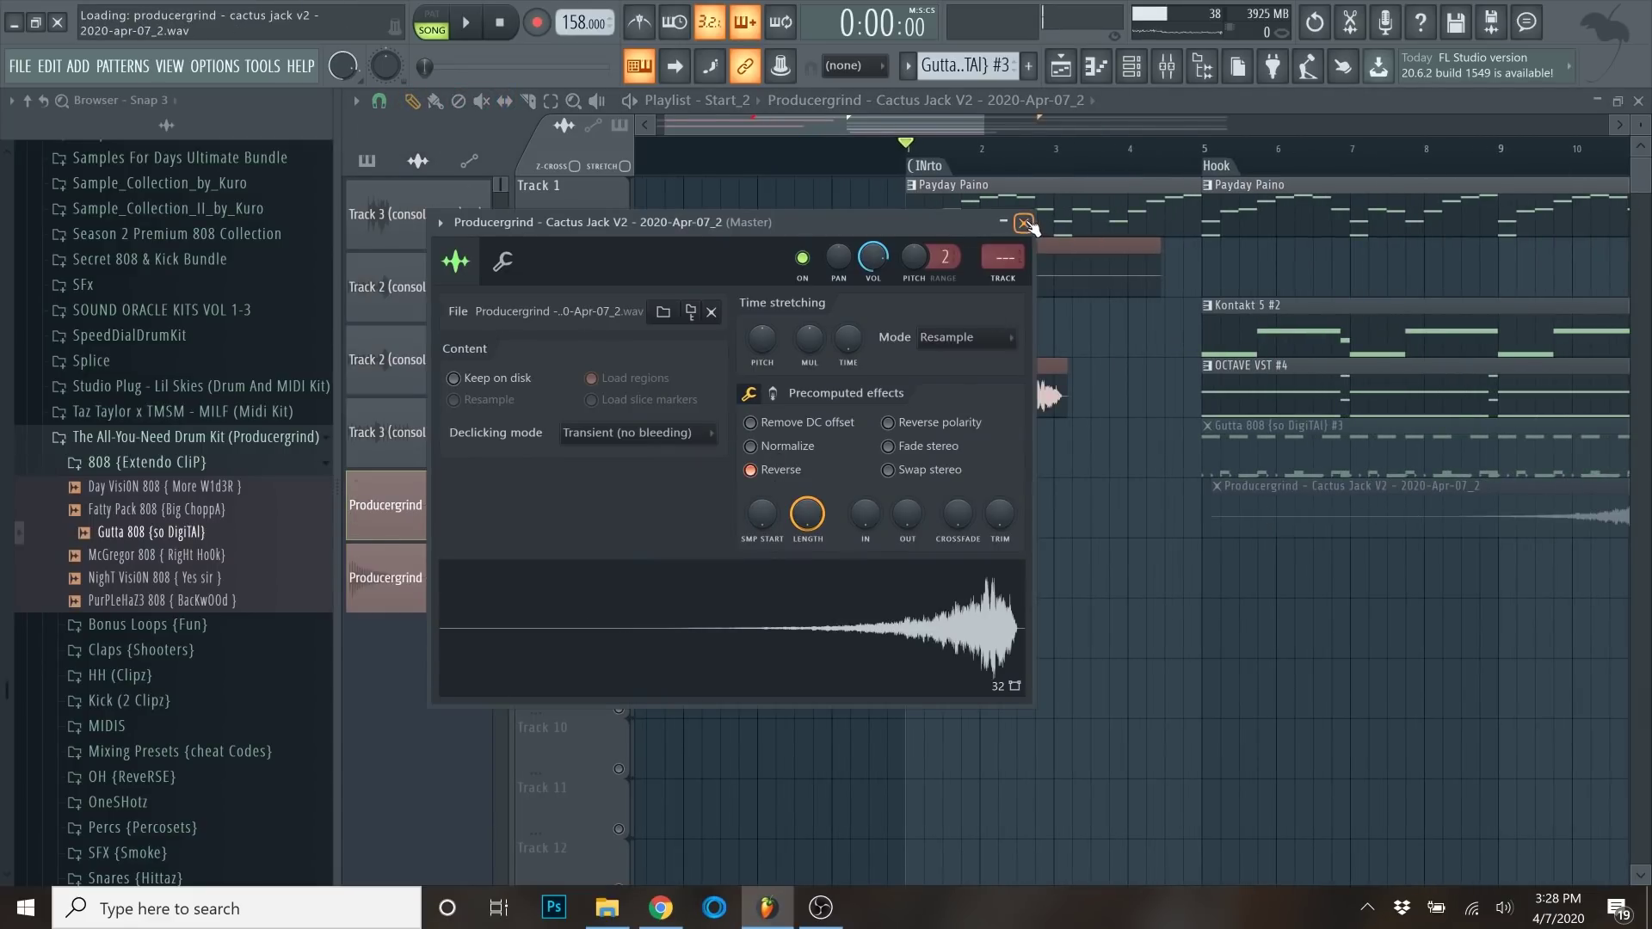
{"action": "left_click", "coordinate": [1024, 222]}
Move the delay clip down to Track 7 and the reversed reverb clip up to Track 2.
{"action": "left_click_drag", "start_coordinate": [805, 266], "coordinate": [683, 539]}
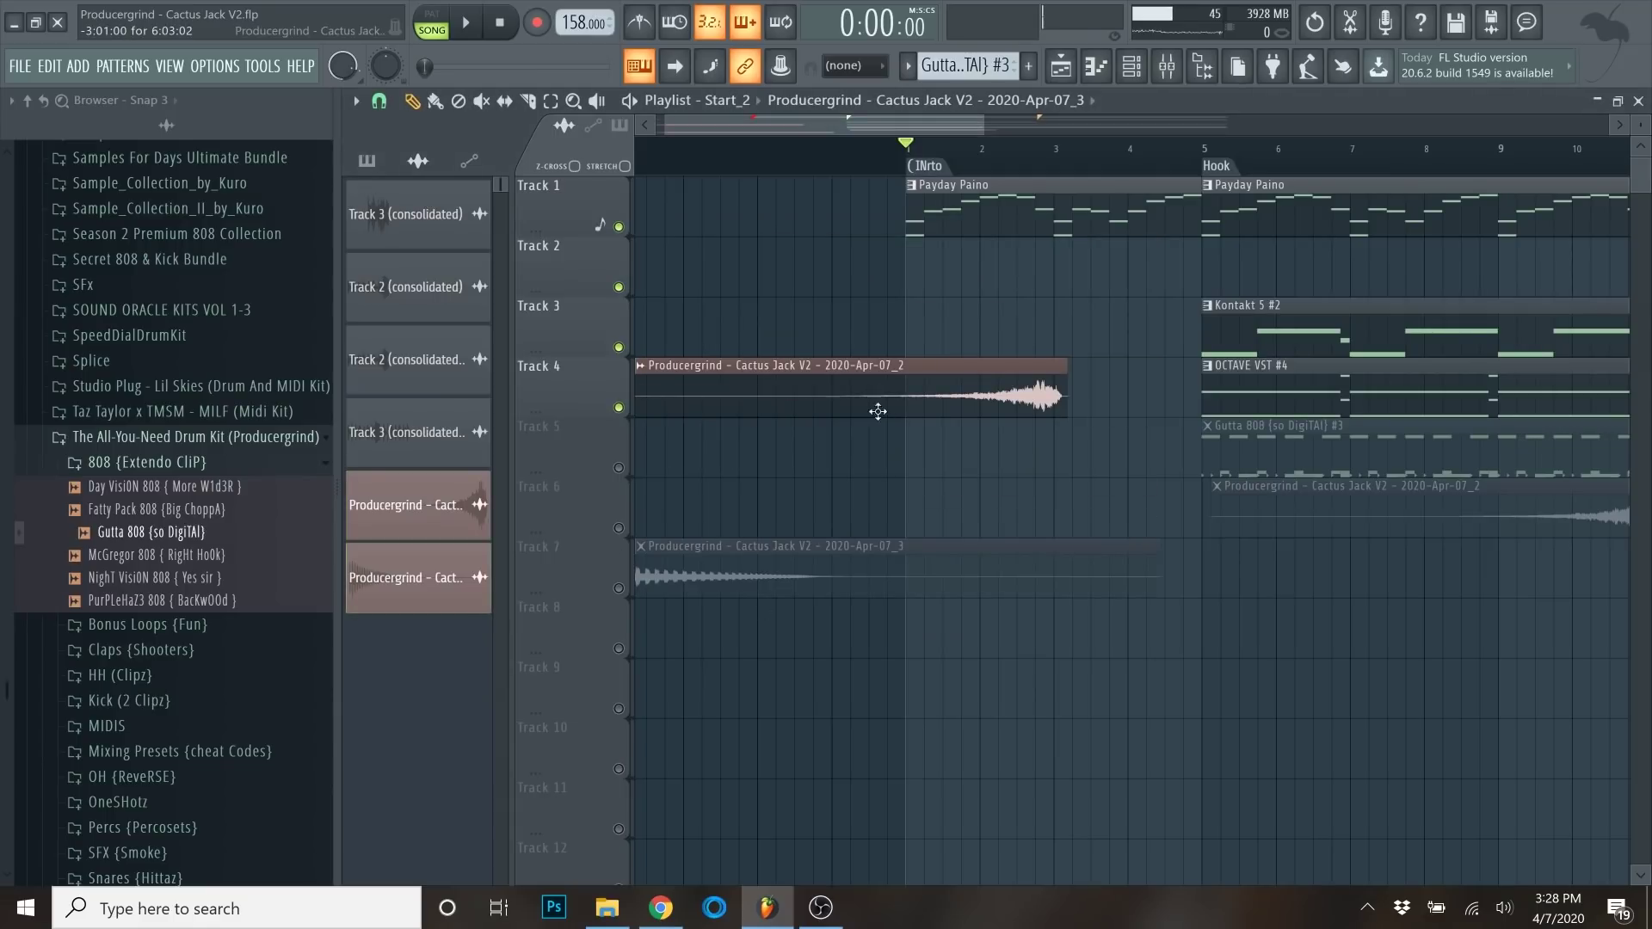
{"action": "left_click_drag", "start_coordinate": [841, 396], "coordinate": [841, 281]}
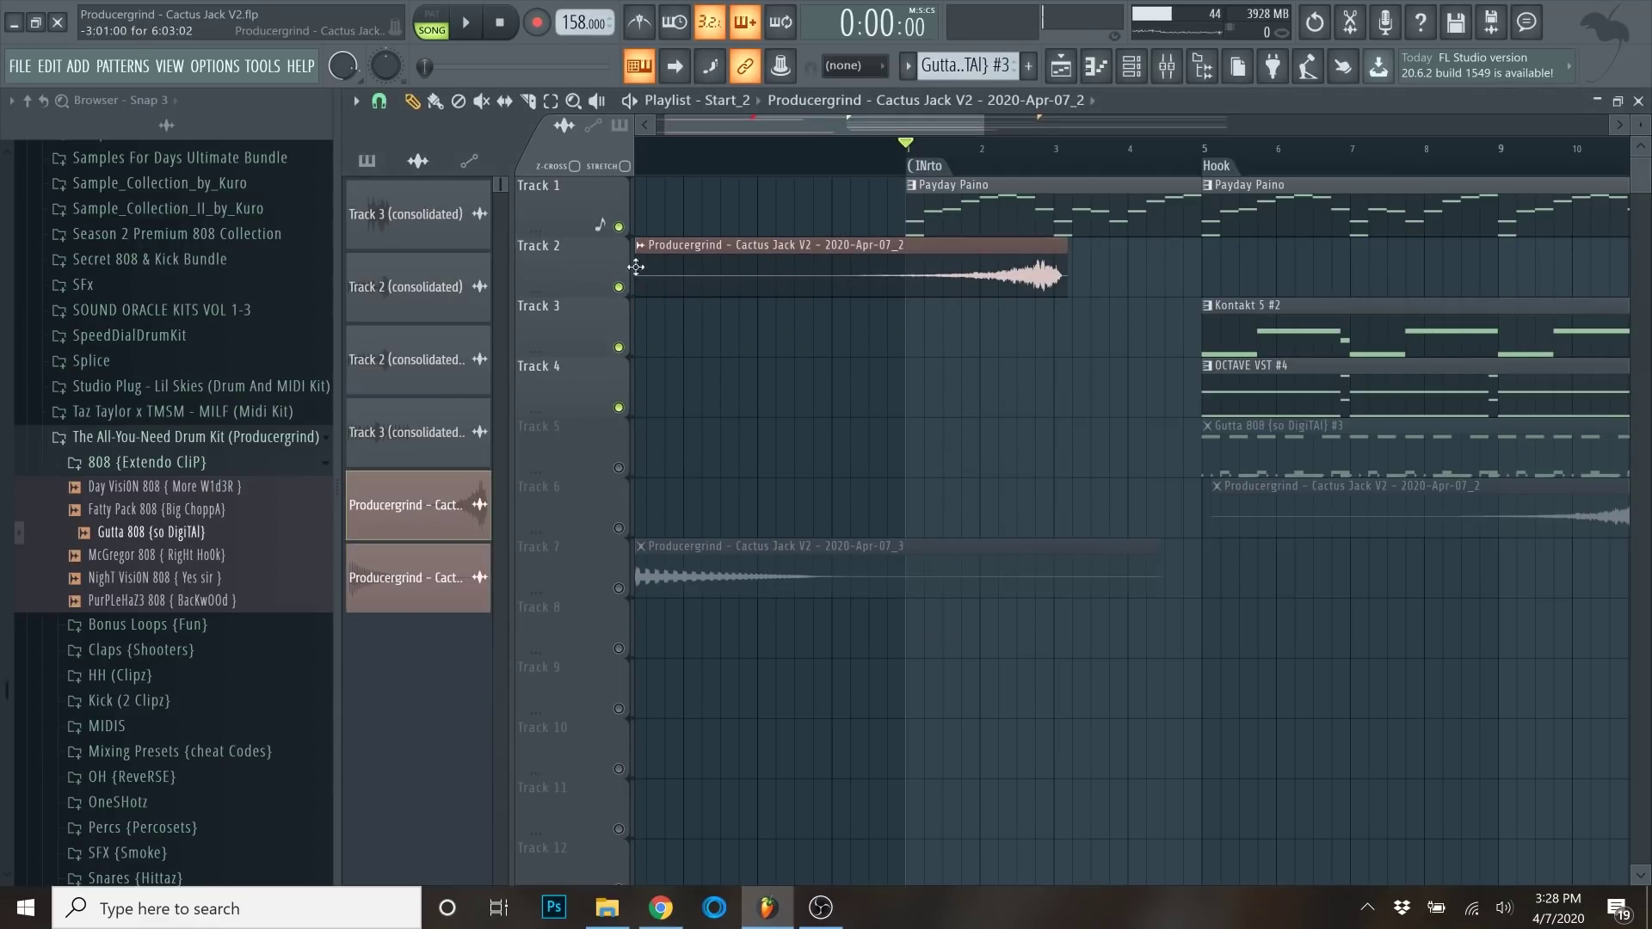
Trim the start of the reversed reverb clip on Track 2 and move the clip so its swell leads into the Hook at bar 5.
{"action": "left_click_drag", "start_coordinate": [725, 126], "coordinate": [699, 126]}
{"action": "left_click_drag", "start_coordinate": [641, 278], "coordinate": [880, 277]}
{"action": "left_click_drag", "start_coordinate": [1024, 274], "coordinate": [1172, 272]}
{"action": "scroll", "coordinate": [1249, 272], "scroll_direction": "up", "scroll_amount": 5}
{"action": "scroll", "coordinate": [1202, 290], "scroll_direction": "up", "scroll_amount": 2}
{"action": "left_click_drag", "start_coordinate": [987, 260], "coordinate": [1043, 258]}
Solo playlist Tracks 1 and 2 and audition the reversed reverb swell leading into the Hook.
{"action": "right_click", "coordinate": [619, 228]}
{"action": "left_click", "coordinate": [619, 288]}
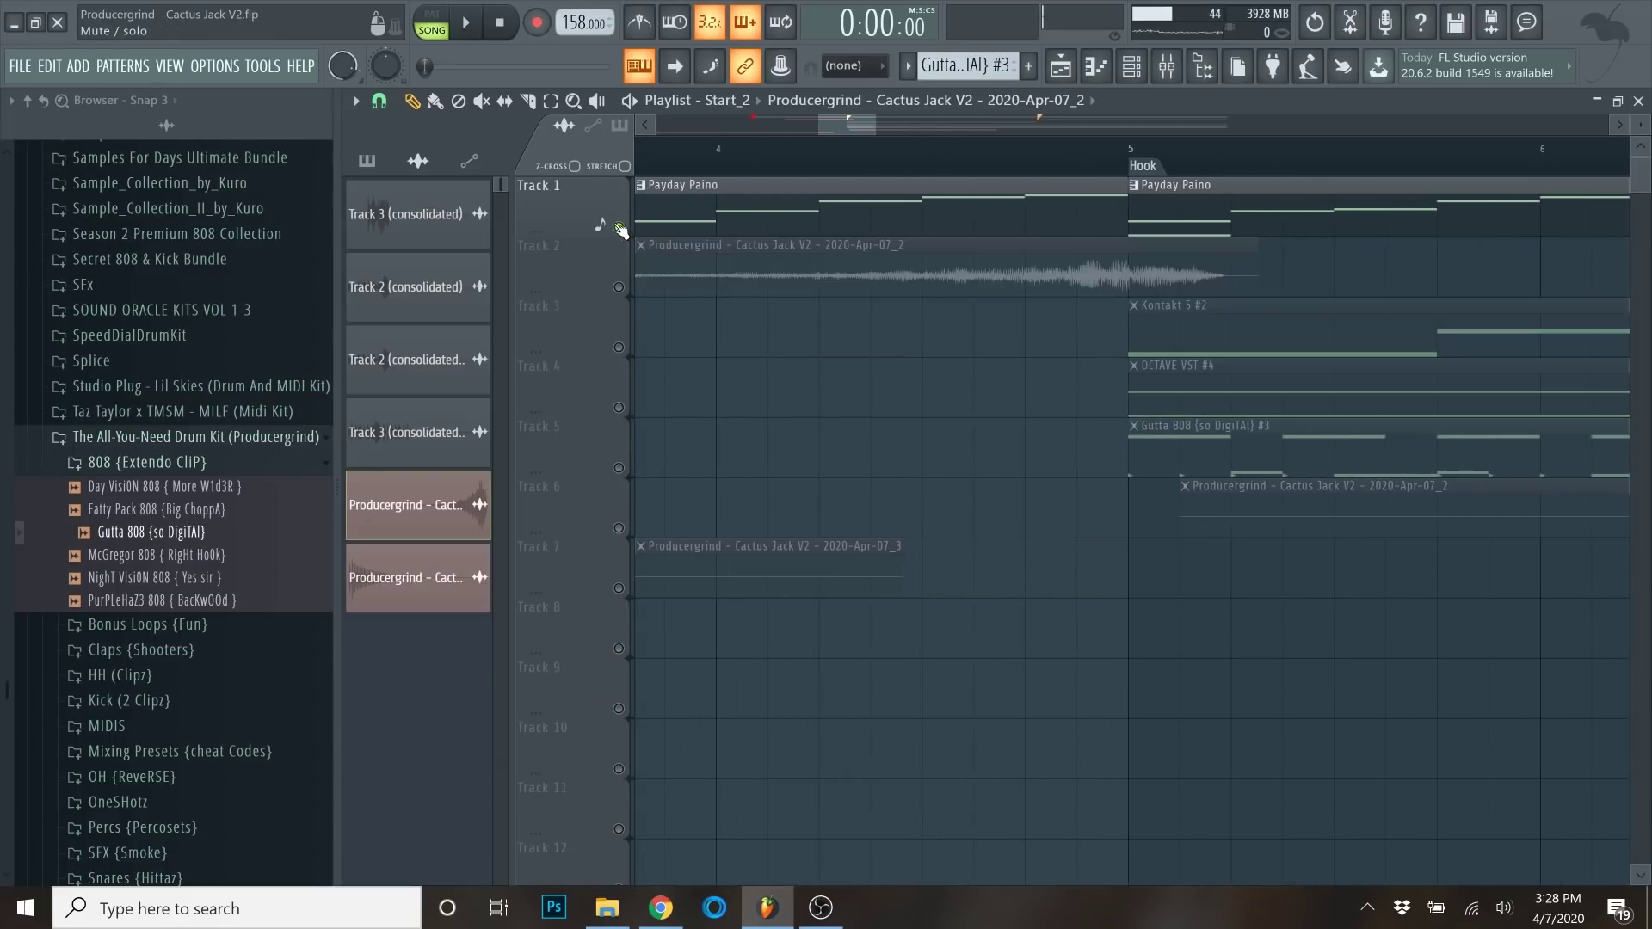
{"action": "left_click", "coordinate": [1021, 155]}
{"action": "scroll", "coordinate": [1127, 205], "scroll_direction": "down", "scroll_amount": 2}
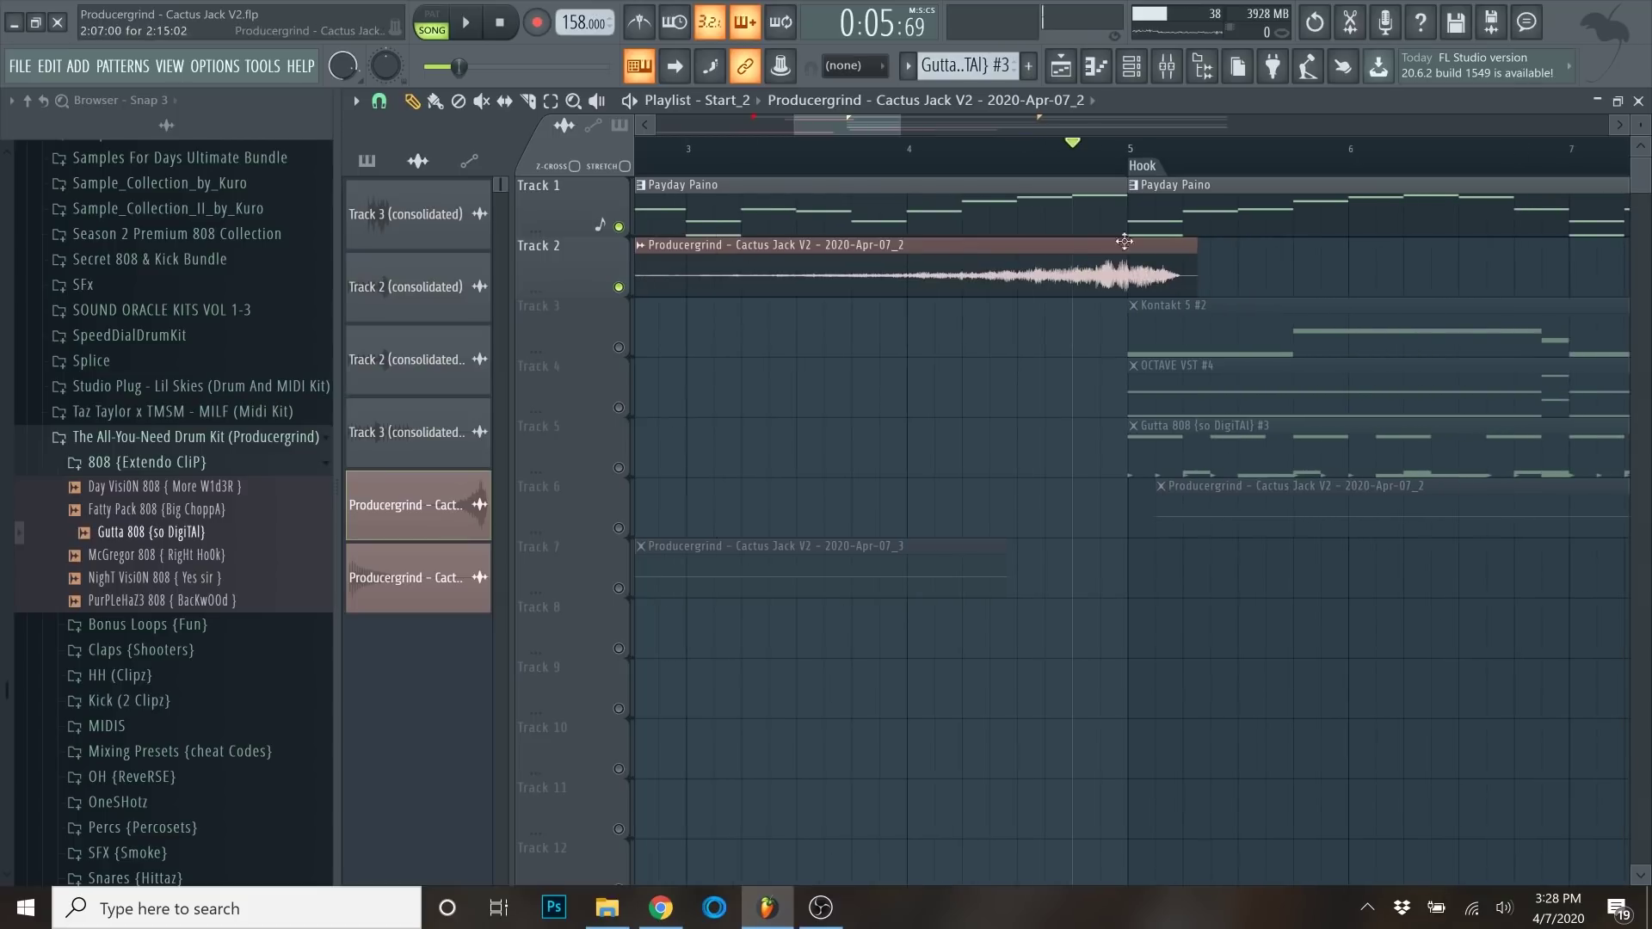
{"action": "key", "text": "space"}
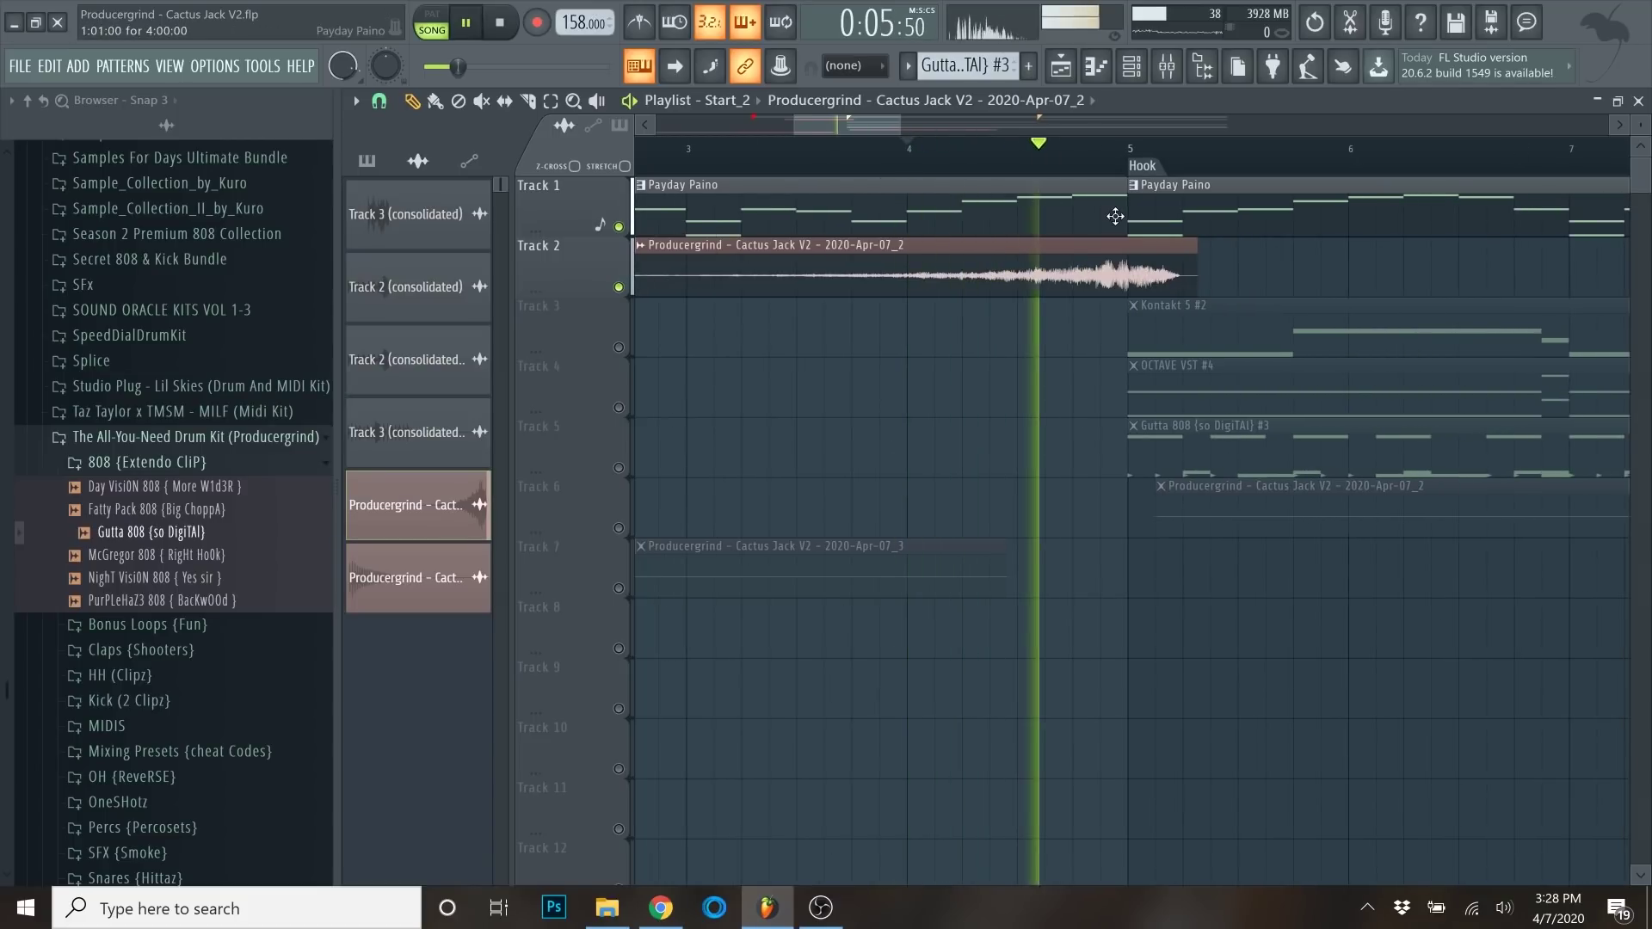
{"action": "key", "text": "space"}
{"action": "scroll", "coordinate": [1156, 244], "scroll_direction": "up", "scroll_amount": 2}
{"action": "scroll", "coordinate": [1135, 328], "scroll_direction": "up", "scroll_amount": 2}
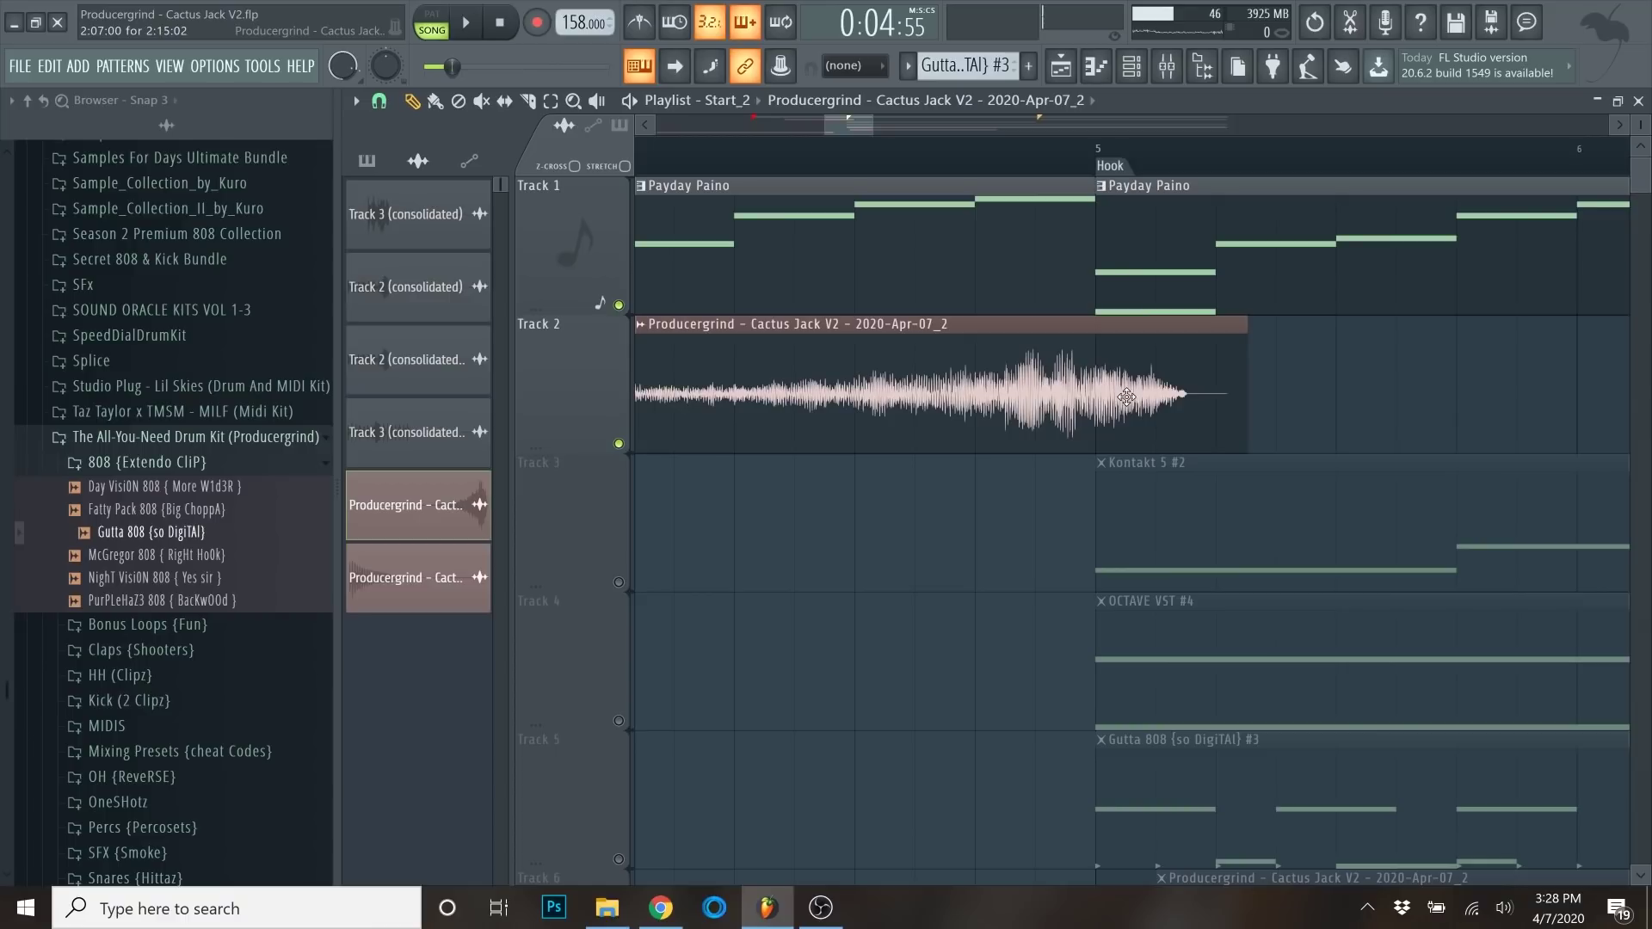
{"action": "key", "text": "space"}
{"action": "key", "text": "space"}
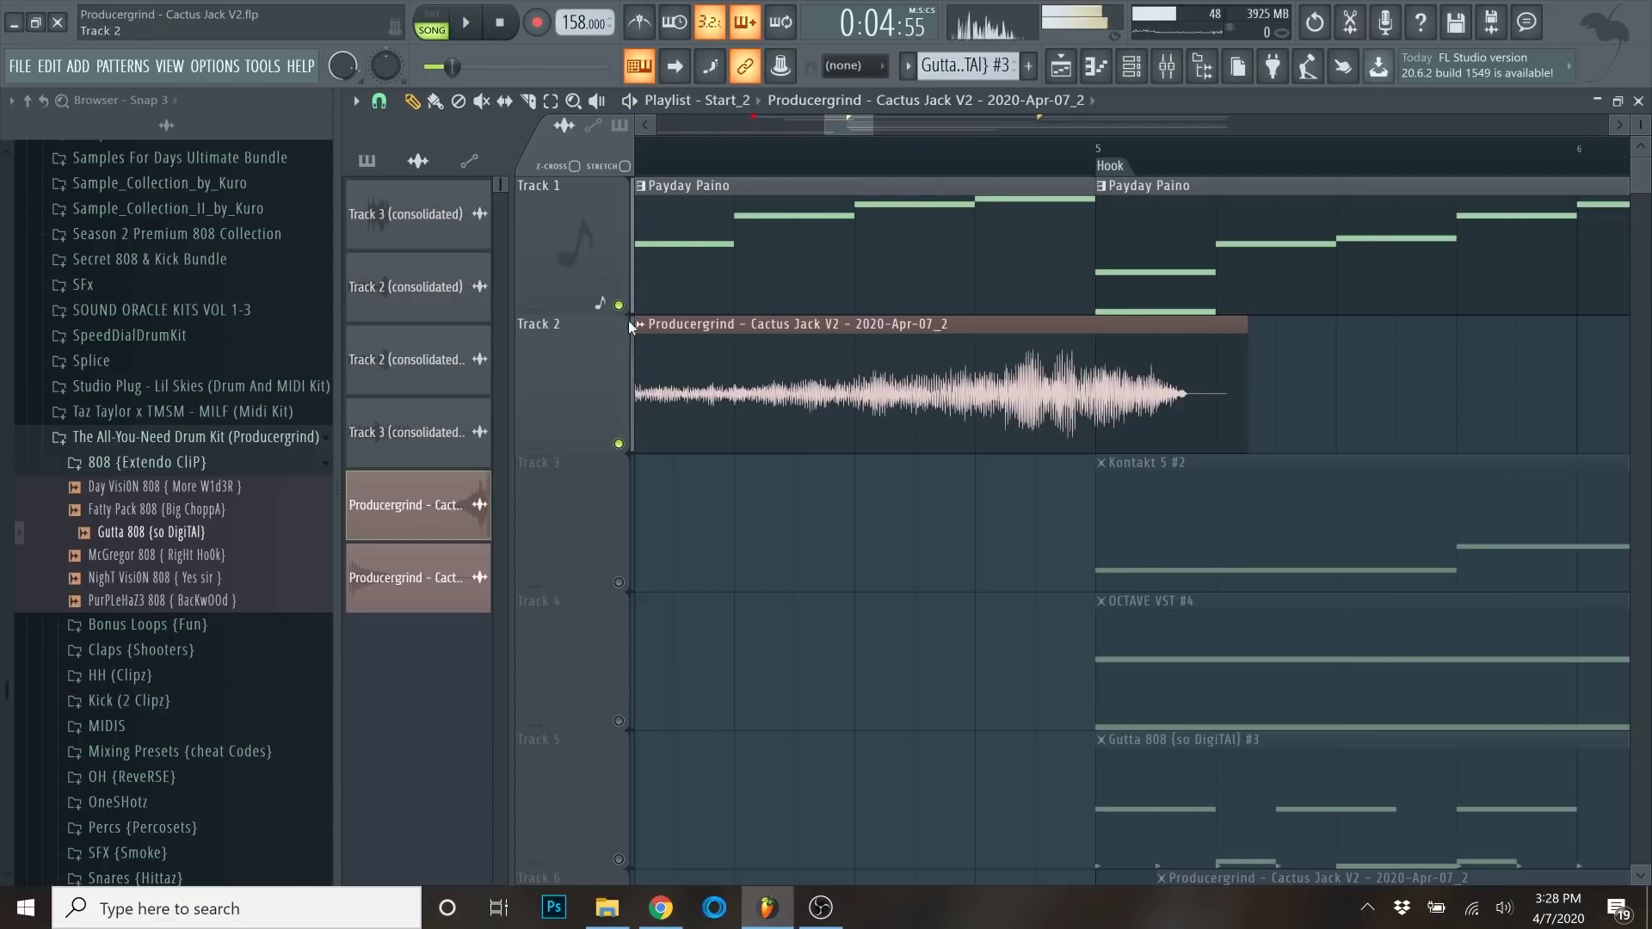
Delete the Intro's Payday Paino clip on Track 1, audition the reversed swell alone, and undo the deletion.
{"action": "right_click", "coordinate": [668, 286]}
{"action": "key", "text": "space"}
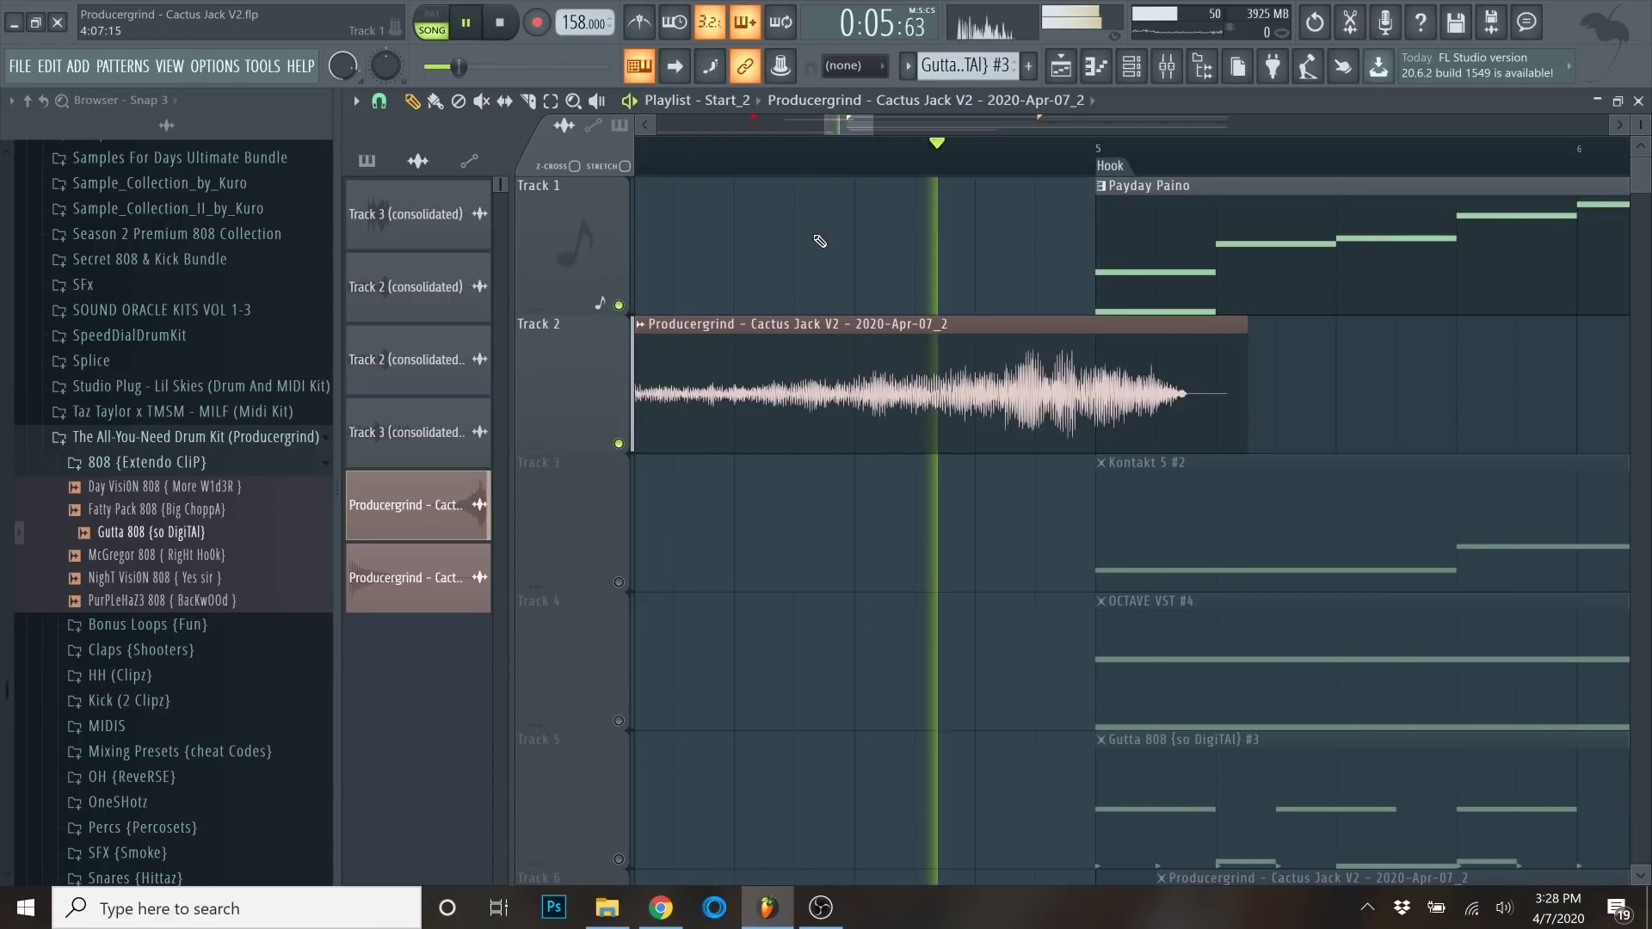
{"action": "key", "text": "space"}
{"action": "key", "text": "ctrl+z"}
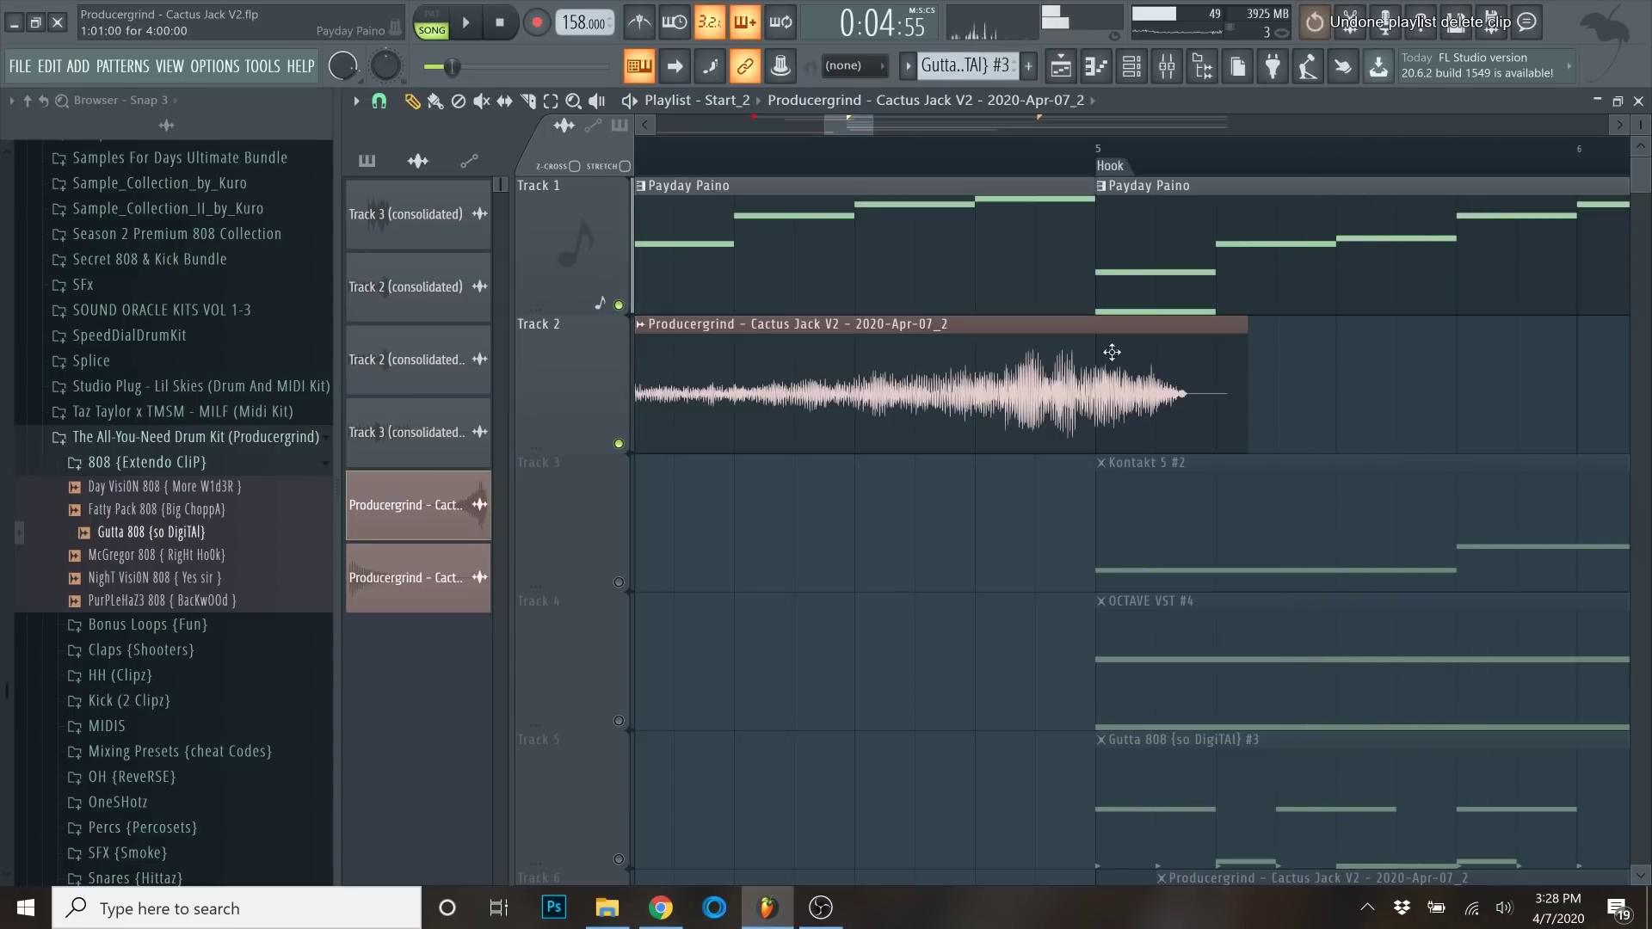
Cut the reversed reverb clip on Track 2 so it ends exactly at the Hook marker, bar 5.
{"action": "left_click_drag", "start_coordinate": [1248, 327], "coordinate": [1127, 339]}
{"action": "left_click", "coordinate": [1101, 370]}
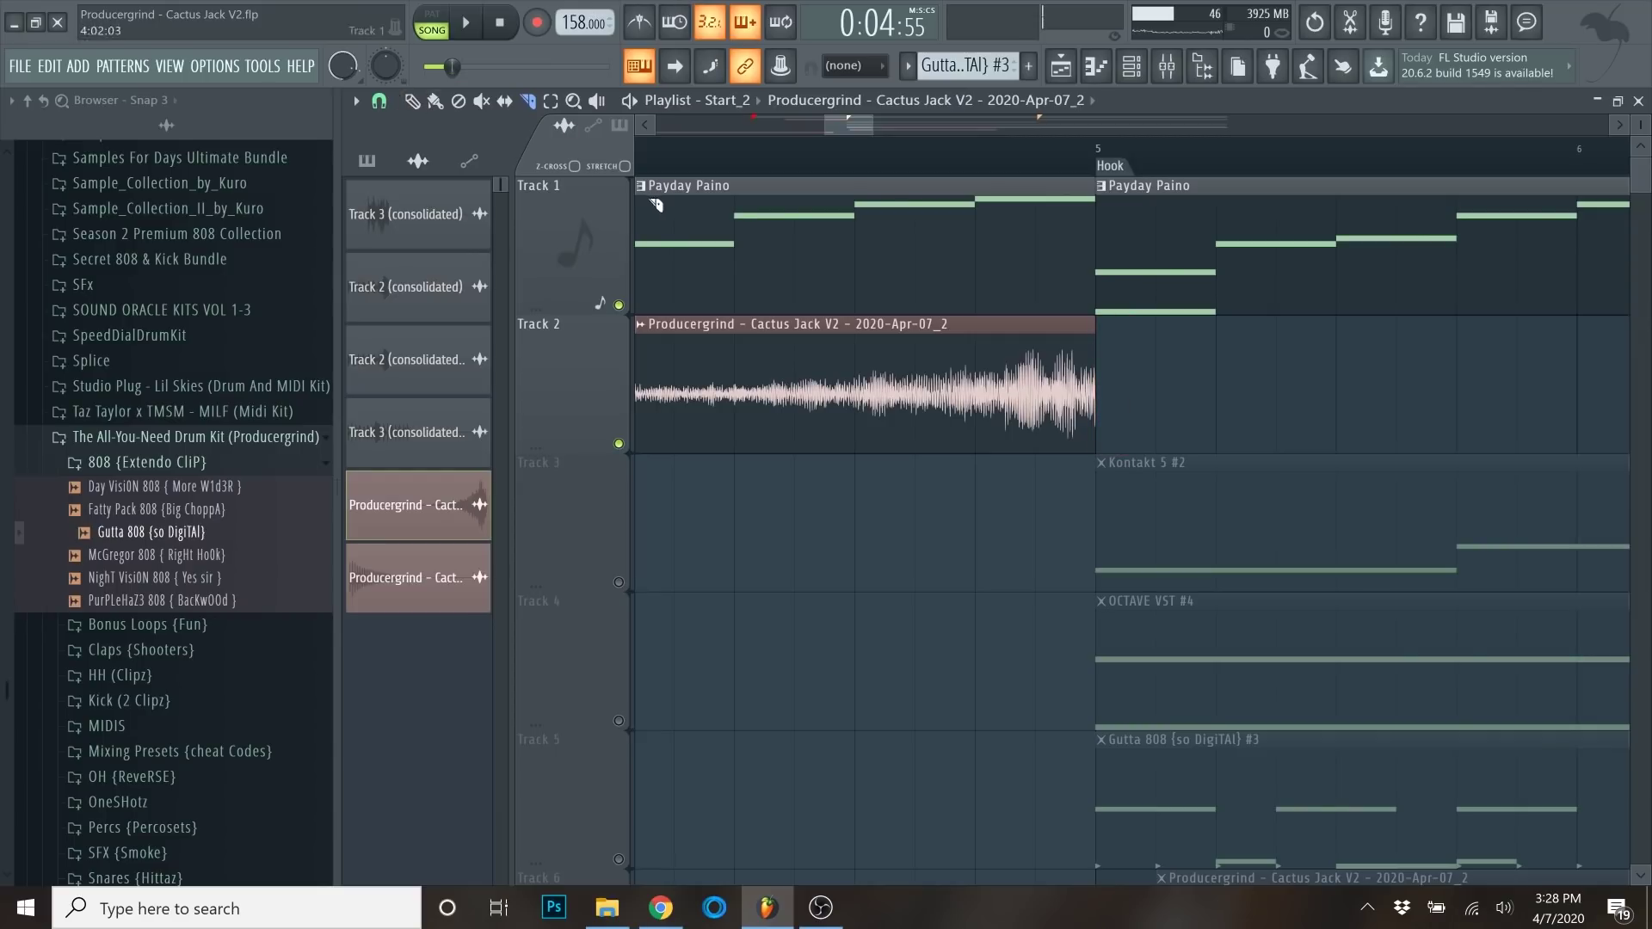
Set the declicking mode of the reversed reverb clip on Track 2 to Smooth (bleeding) and close its settings.
{"action": "double_click", "coordinate": [704, 447]}
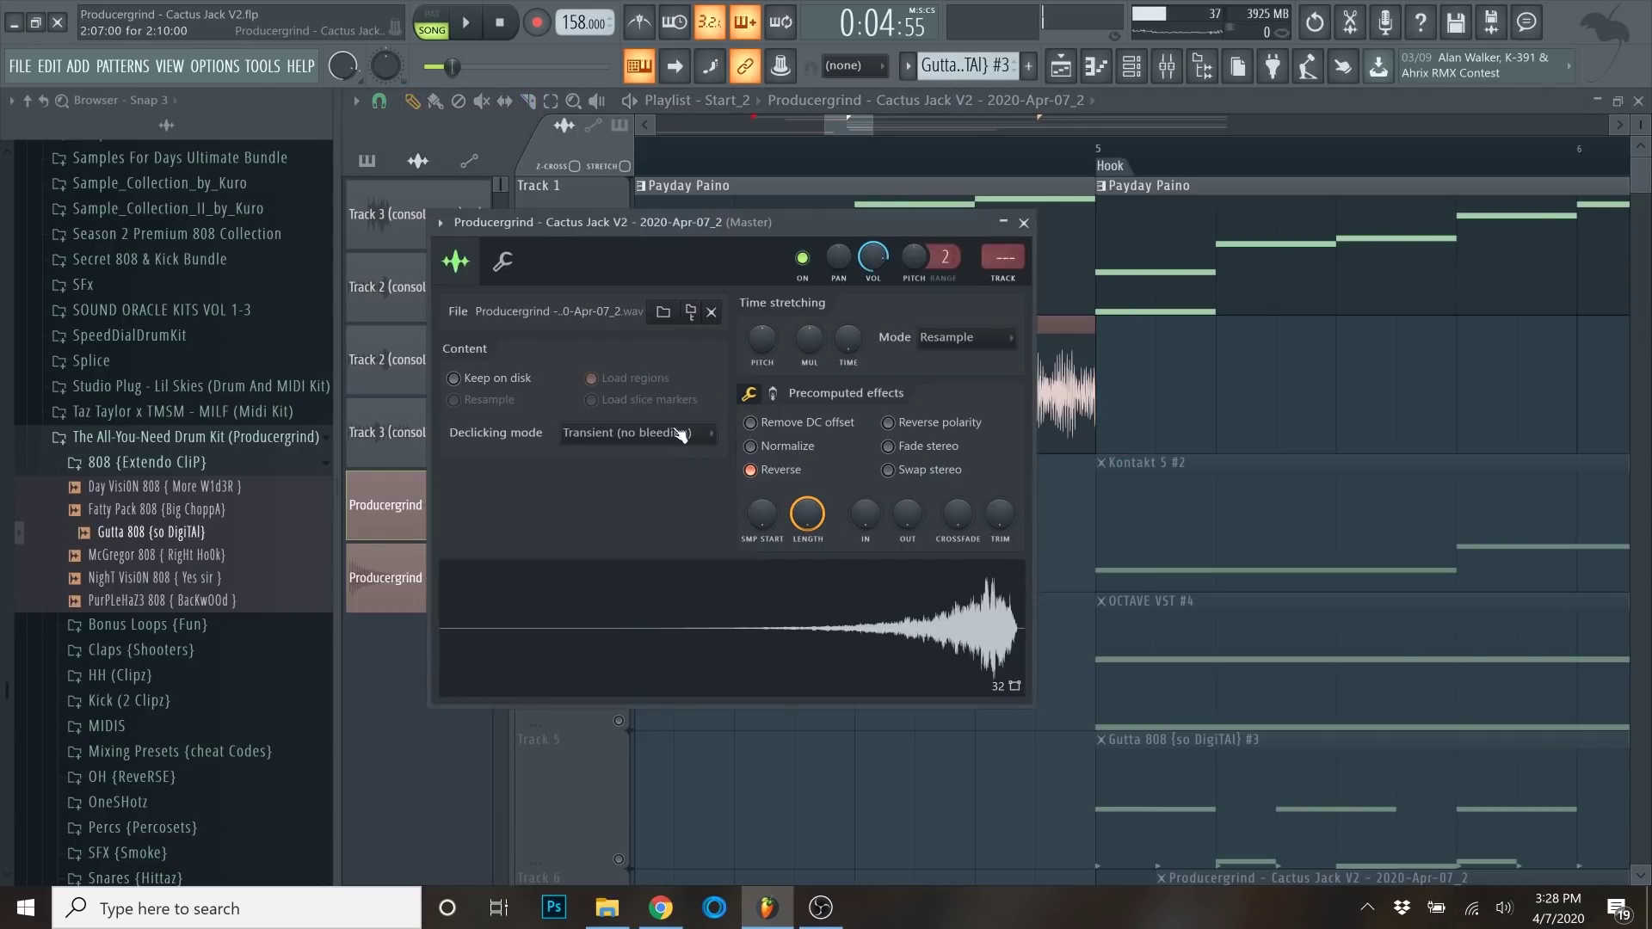
{"action": "left_click", "coordinate": [682, 434]}
{"action": "left_click", "coordinate": [625, 541]}
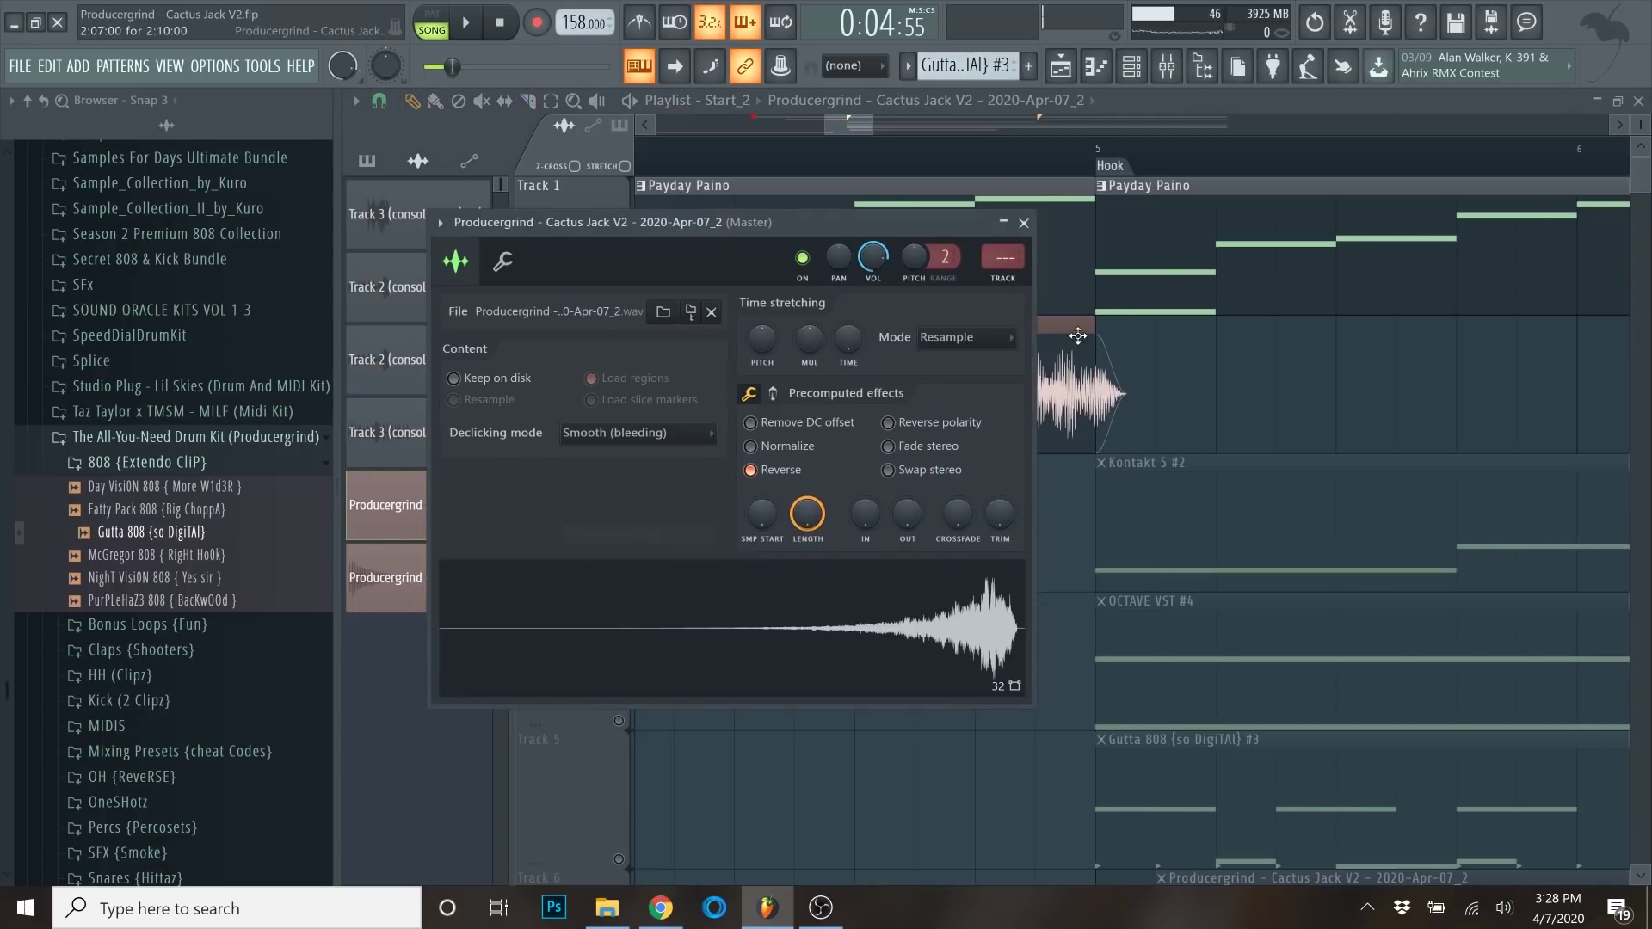
{"action": "left_click", "coordinate": [1024, 223]}
Audition the Intro with the smoothly declicked reverb swell leading into the Hook.
{"action": "scroll", "coordinate": [1236, 436], "scroll_direction": "up", "scroll_amount": 1}
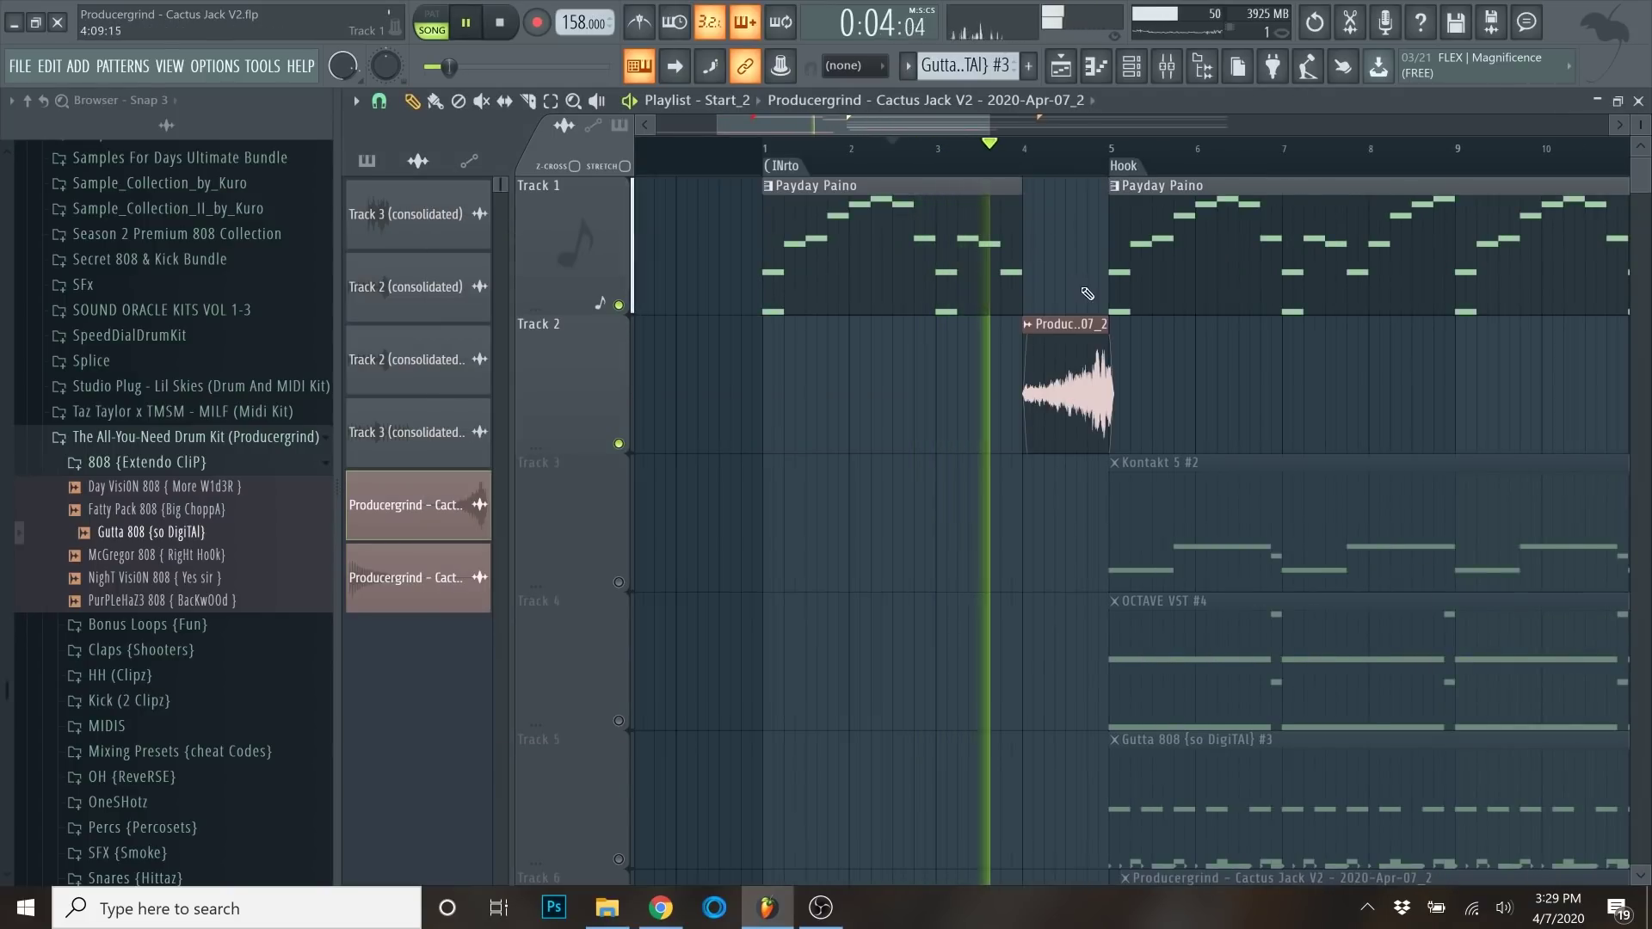
{"action": "scroll", "coordinate": [1076, 304], "scroll_direction": "up", "scroll_amount": 1}
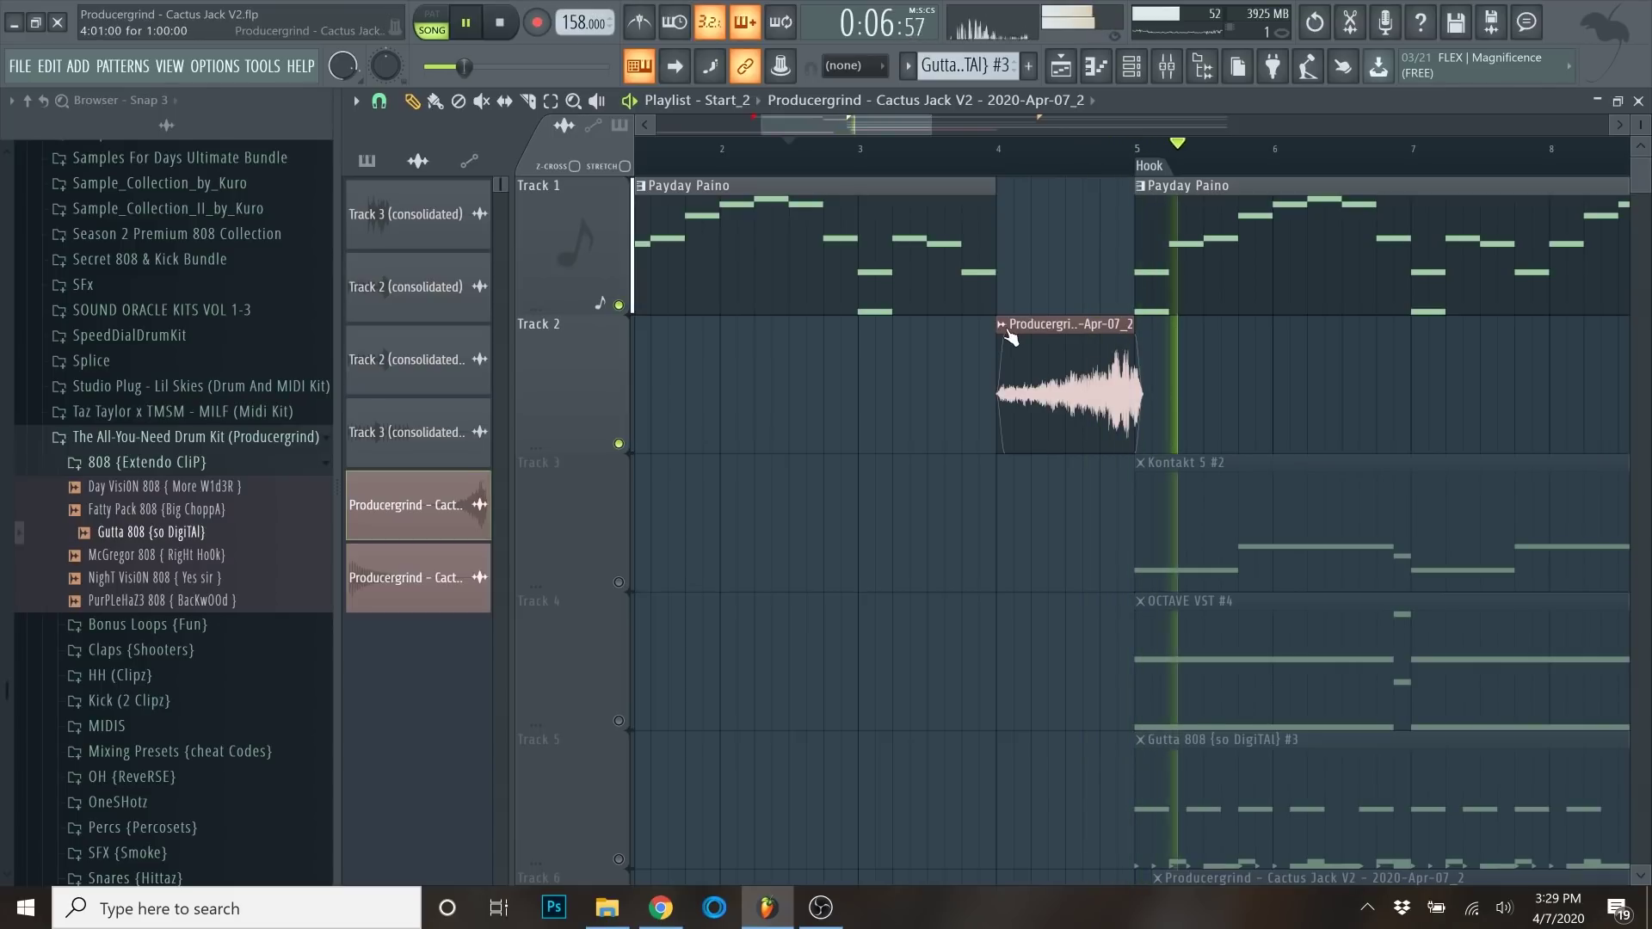
{"action": "key", "text": "space"}
{"action": "scroll", "coordinate": [817, 399], "scroll_direction": "down", "scroll_amount": 5}
{"action": "scroll", "coordinate": [748, 391], "scroll_direction": "down", "scroll_amount": 1}
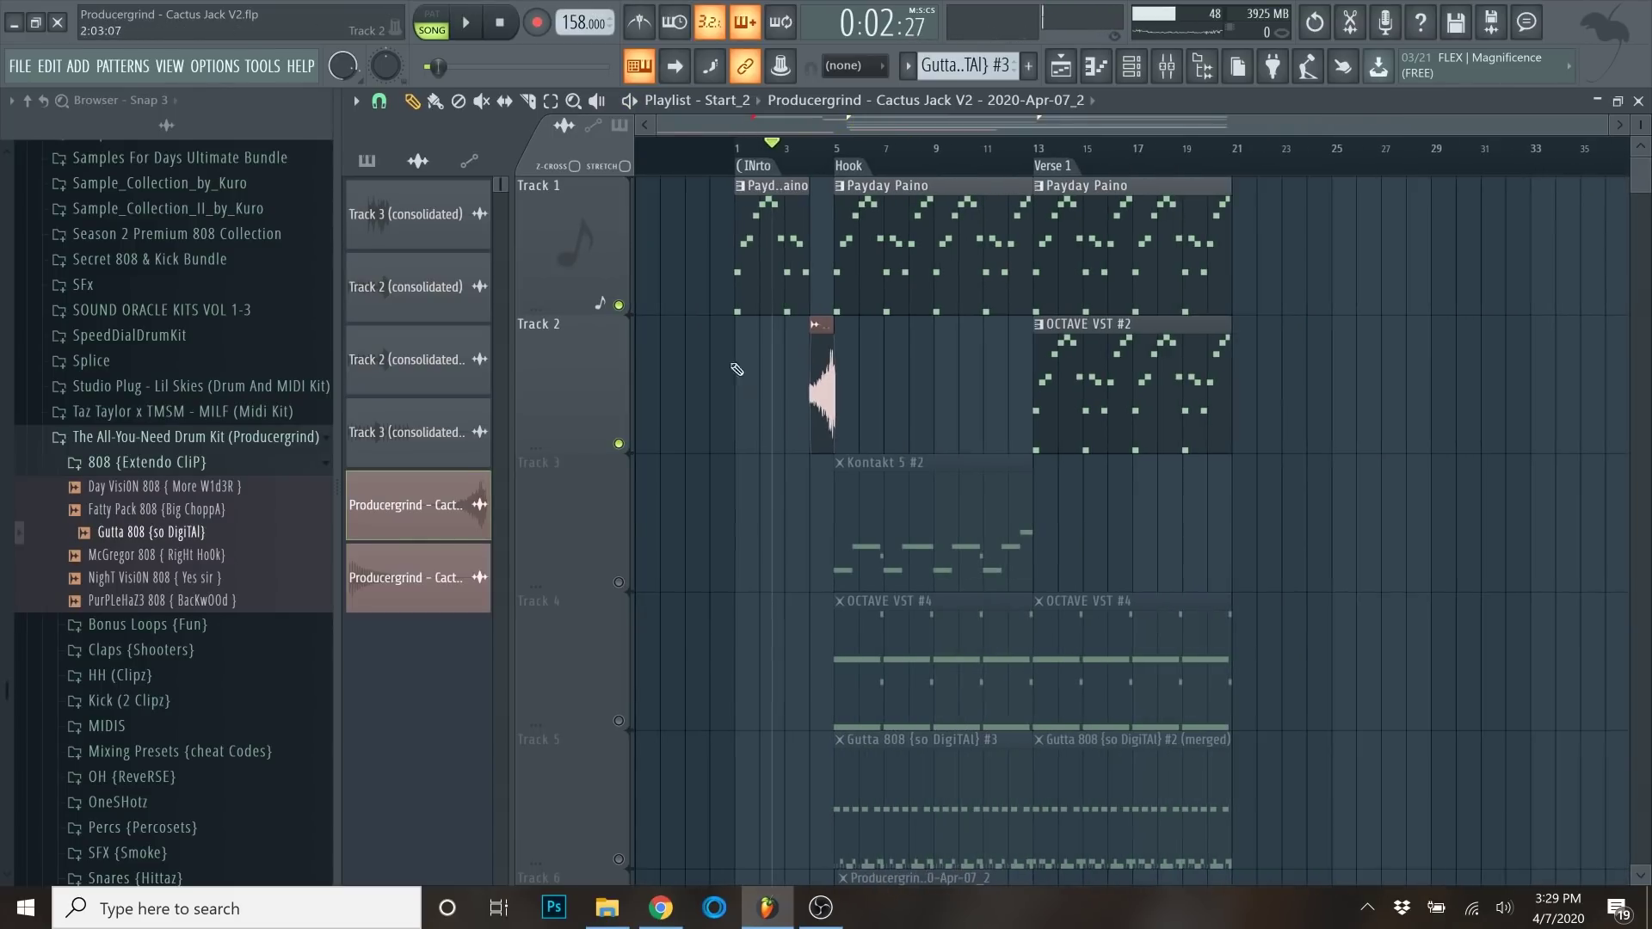
Move the recorded delay tail clip from Track 7 to Track 3, solo Track 3 and re-enable Track 1.
{"action": "scroll", "coordinate": [661, 297], "scroll_direction": "up", "scroll_amount": 4}
{"action": "scroll", "coordinate": [670, 359], "scroll_direction": "down", "scroll_amount": 3}
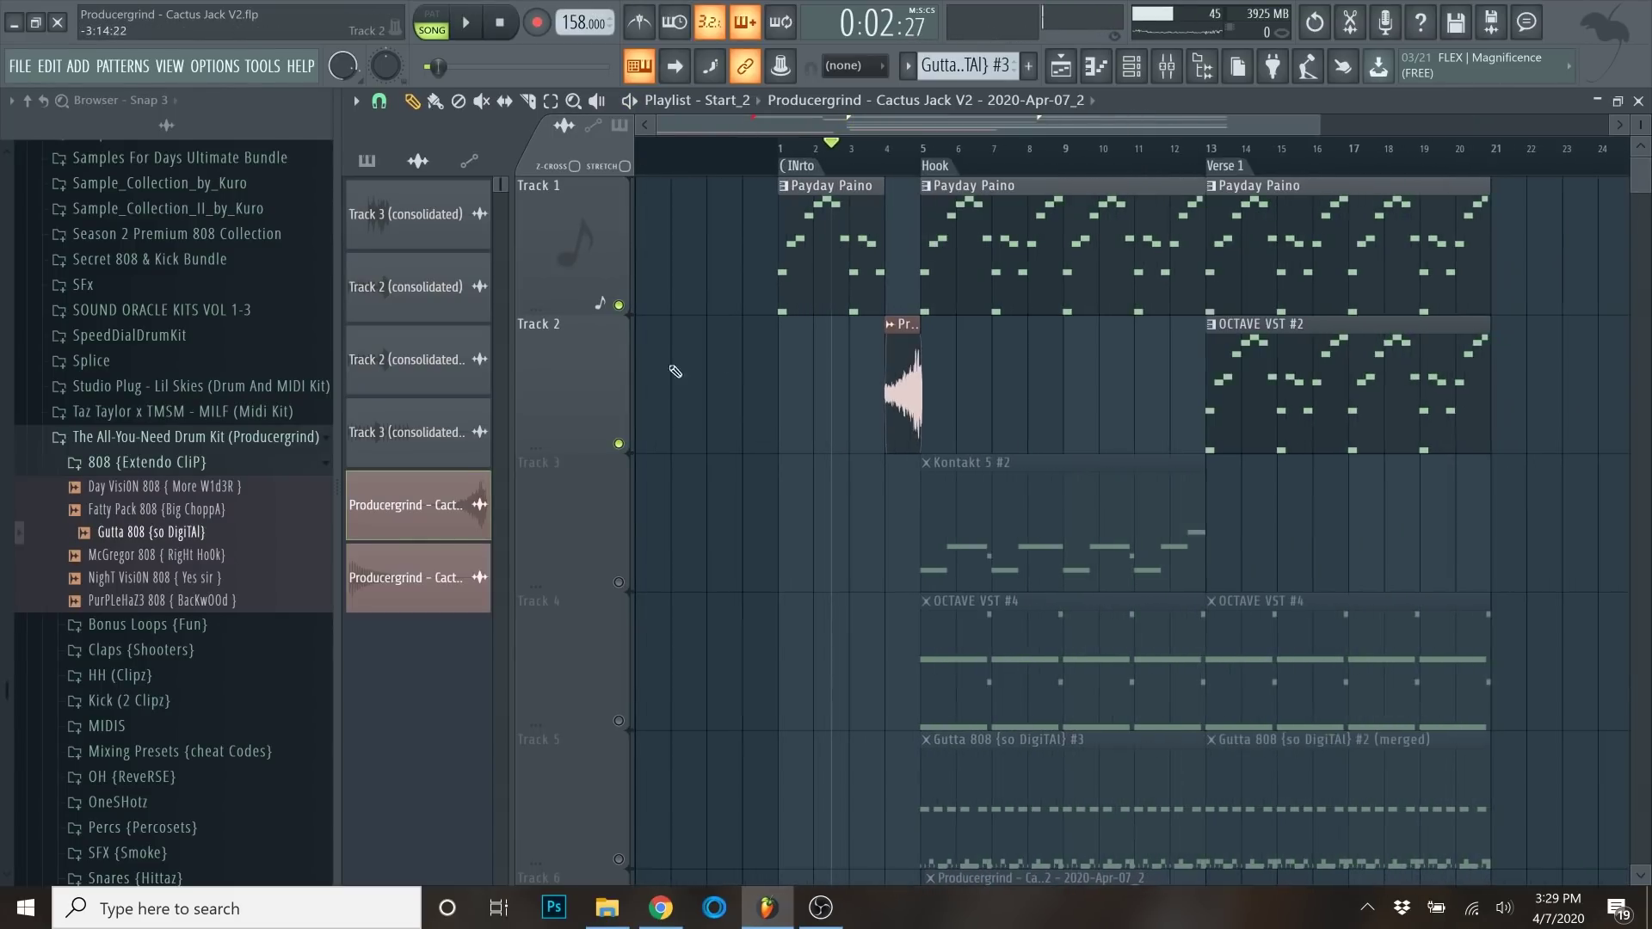
{"action": "scroll", "coordinate": [733, 470], "scroll_direction": "down", "scroll_amount": 3}
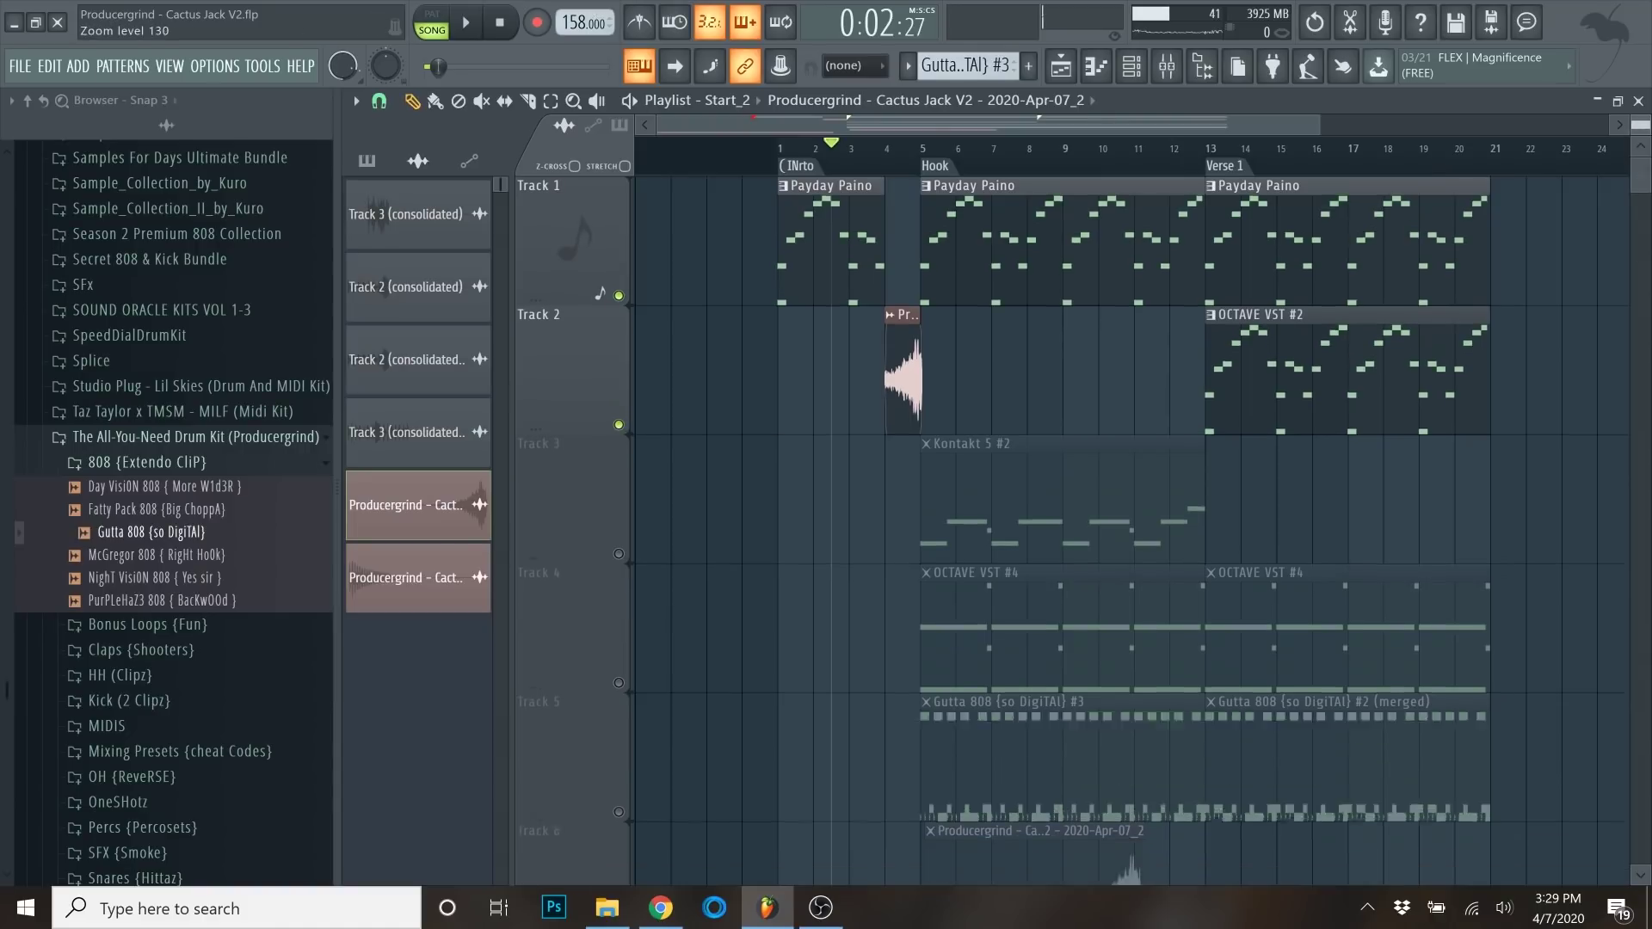
{"action": "scroll", "coordinate": [680, 291], "scroll_direction": "up", "scroll_amount": 2}
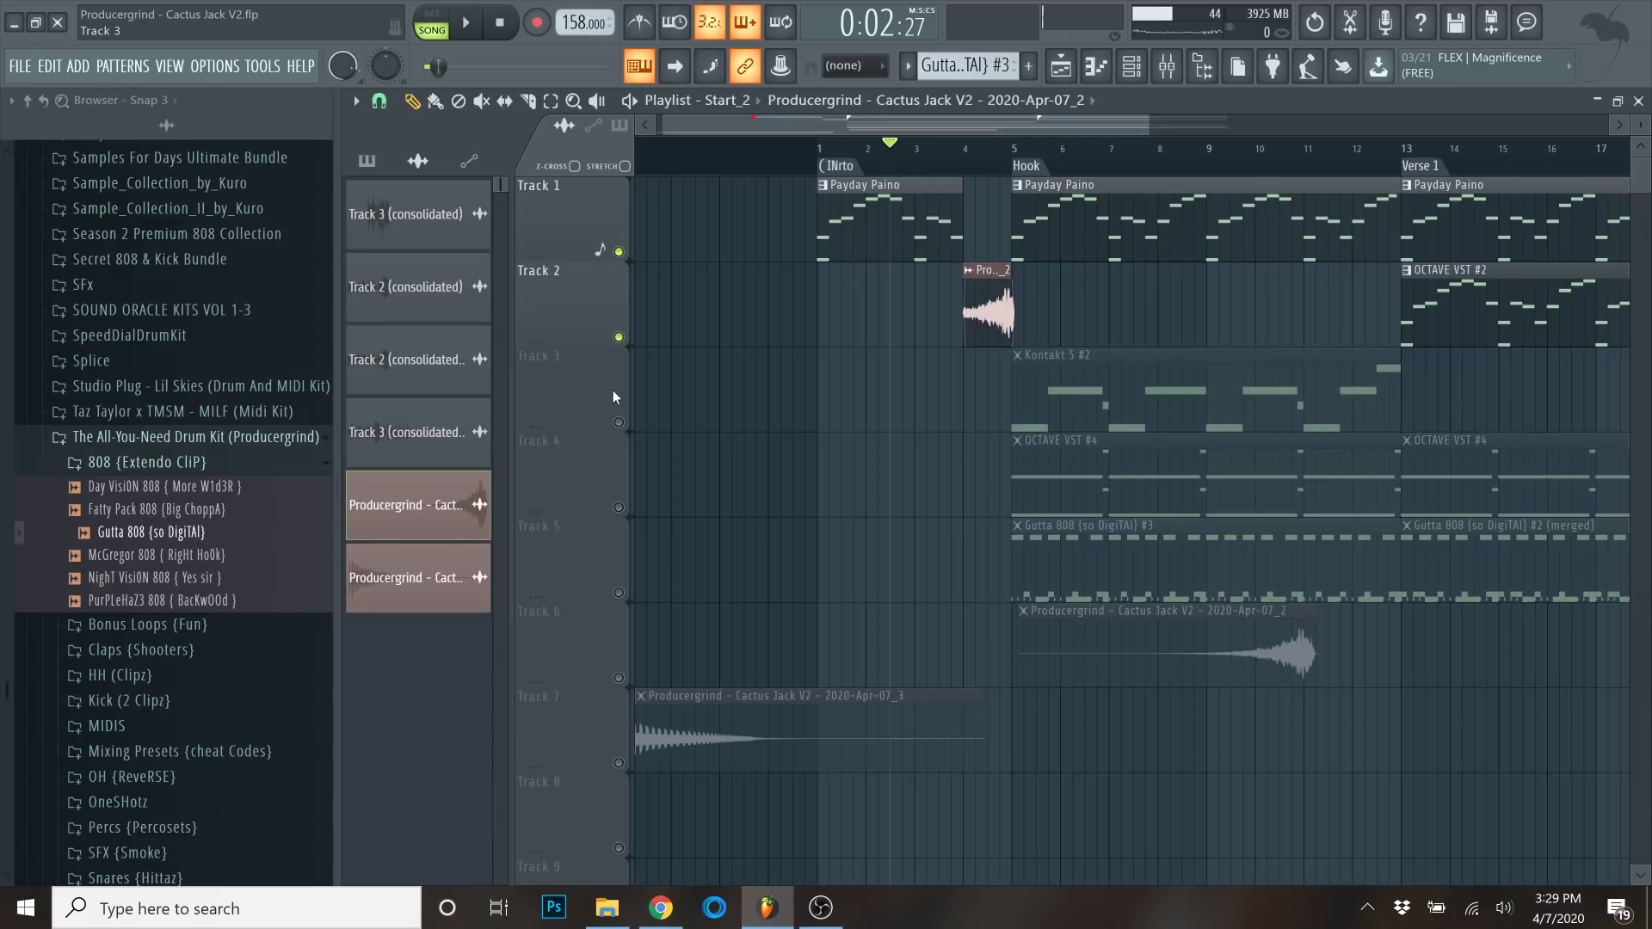
{"action": "left_click_drag", "start_coordinate": [749, 461], "coordinate": [730, 385]}
{"action": "right_click", "coordinate": [620, 423]}
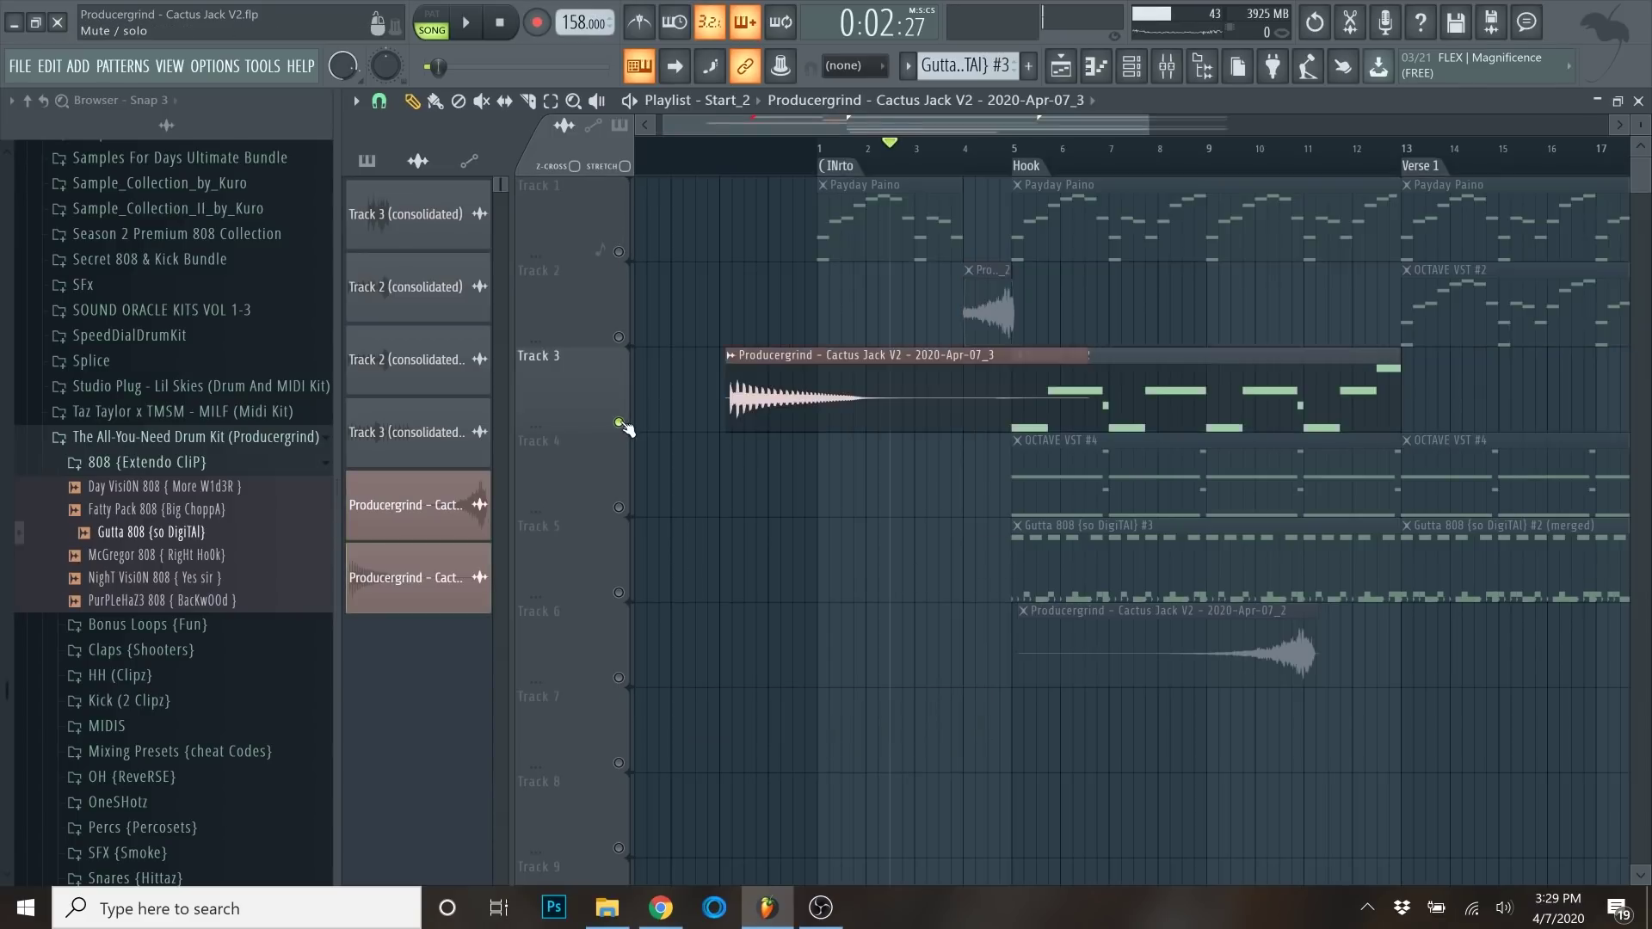
{"action": "scroll", "coordinate": [623, 392], "scroll_direction": "up", "scroll_amount": 1}
{"action": "left_click", "coordinate": [620, 253]}
Reverse the delay tail clip on Track 3 and close its settings.
{"action": "double_click", "coordinate": [773, 393]}
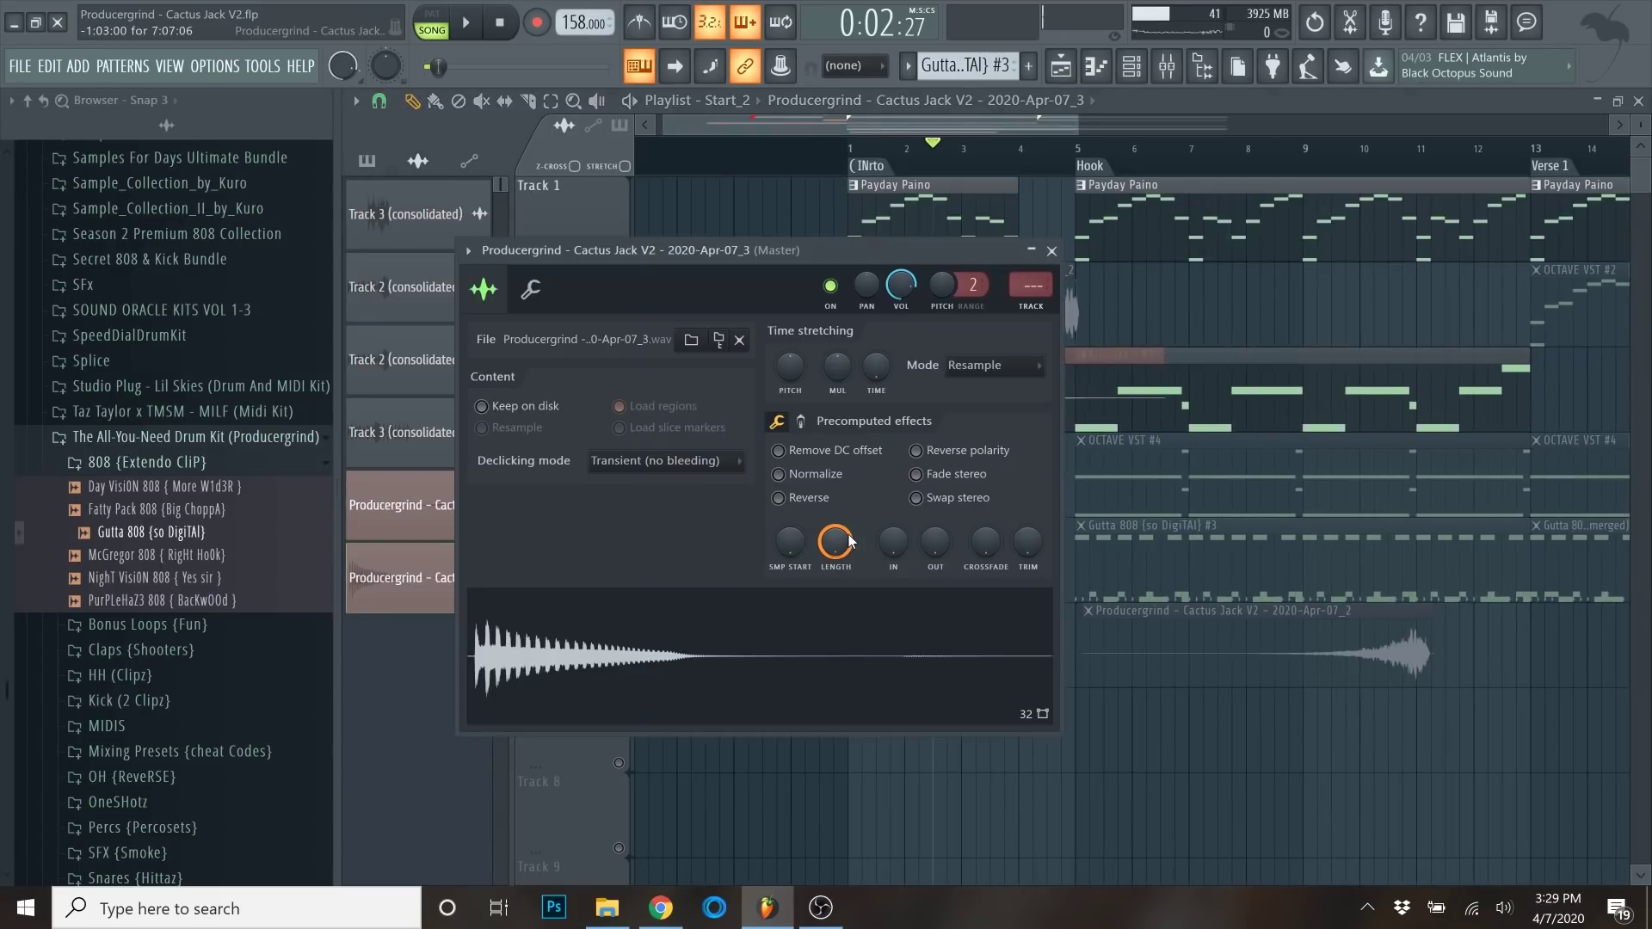
{"action": "left_click", "coordinate": [780, 497]}
{"action": "left_click", "coordinate": [1051, 250]}
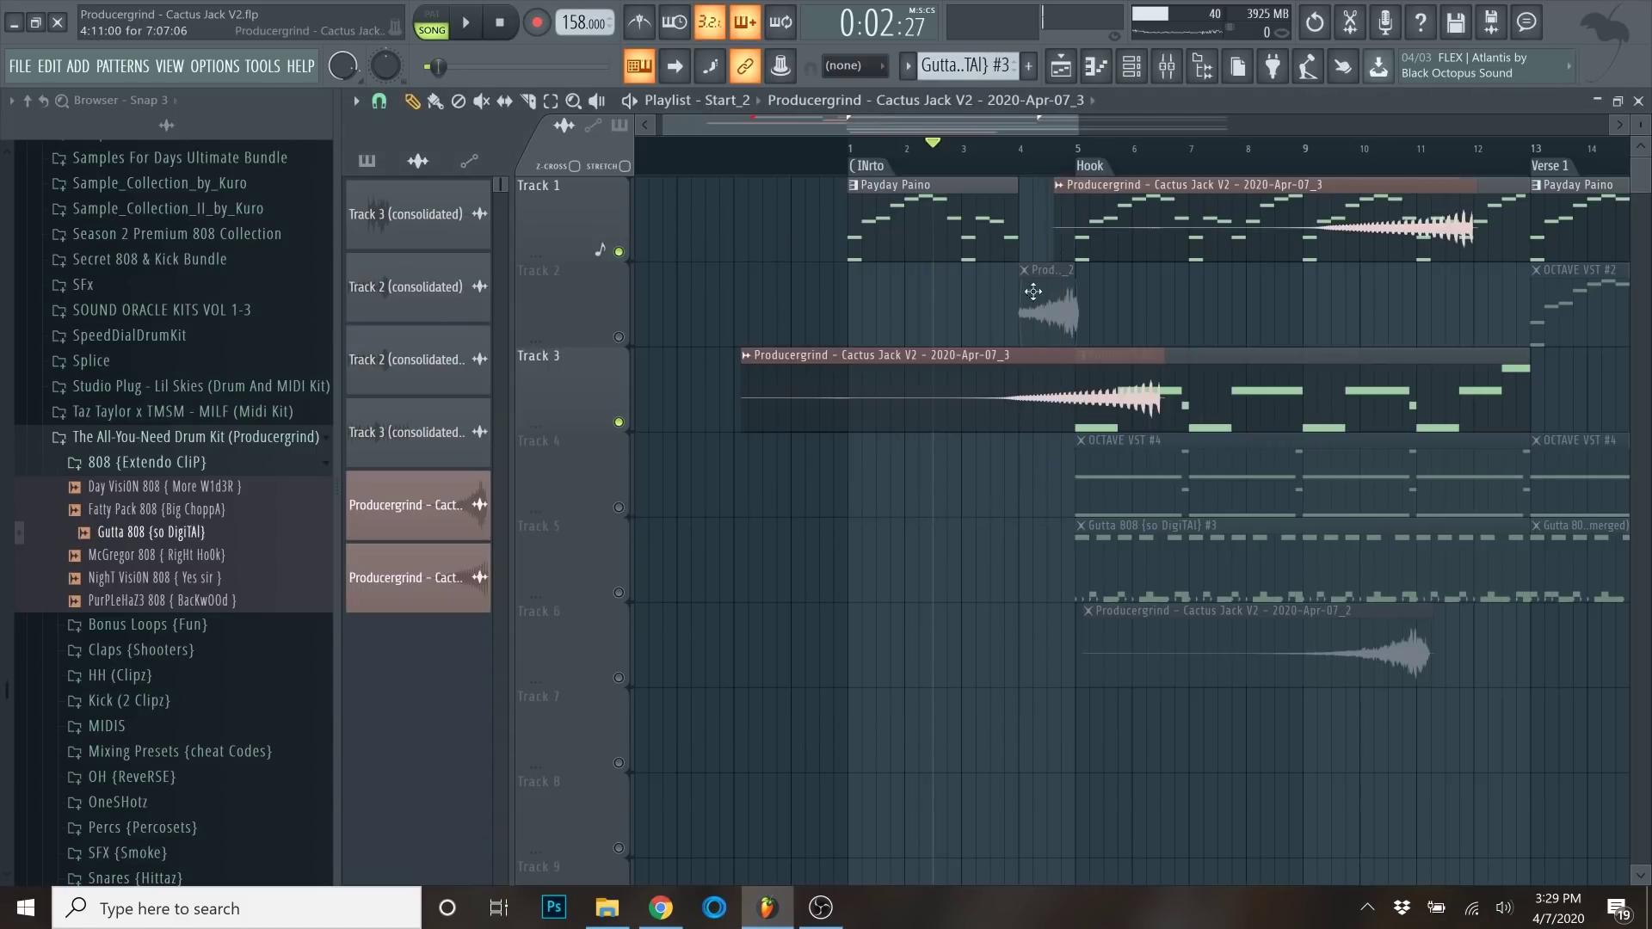
Move the reversed delay clip to Track 7, enable that track and align the clip's loudest end with the Hook at bar 5.
{"action": "left_click_drag", "start_coordinate": [968, 376], "coordinate": [871, 380]}
{"action": "scroll", "coordinate": [1059, 383], "scroll_direction": "up", "scroll_amount": 5}
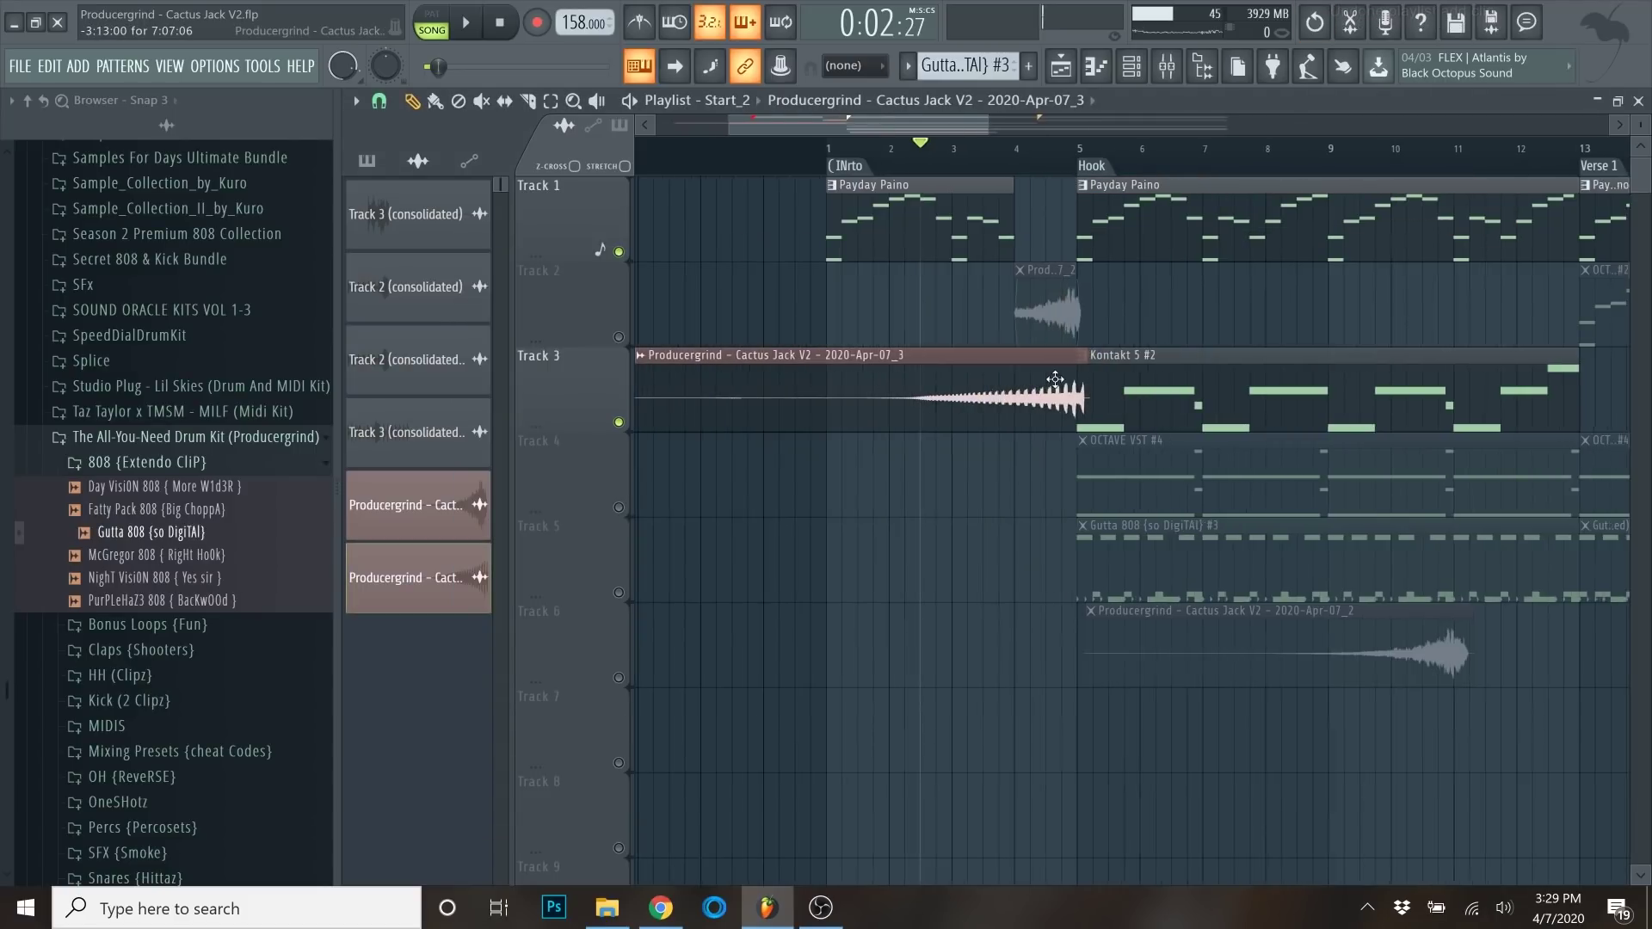
{"action": "left_click_drag", "start_coordinate": [1059, 391], "coordinate": [1136, 731]}
{"action": "scroll", "coordinate": [1093, 389], "scroll_direction": "up", "scroll_amount": 2}
{"action": "scroll", "coordinate": [1149, 389], "scroll_direction": "up", "scroll_amount": 4}
{"action": "left_click", "coordinate": [619, 763]}
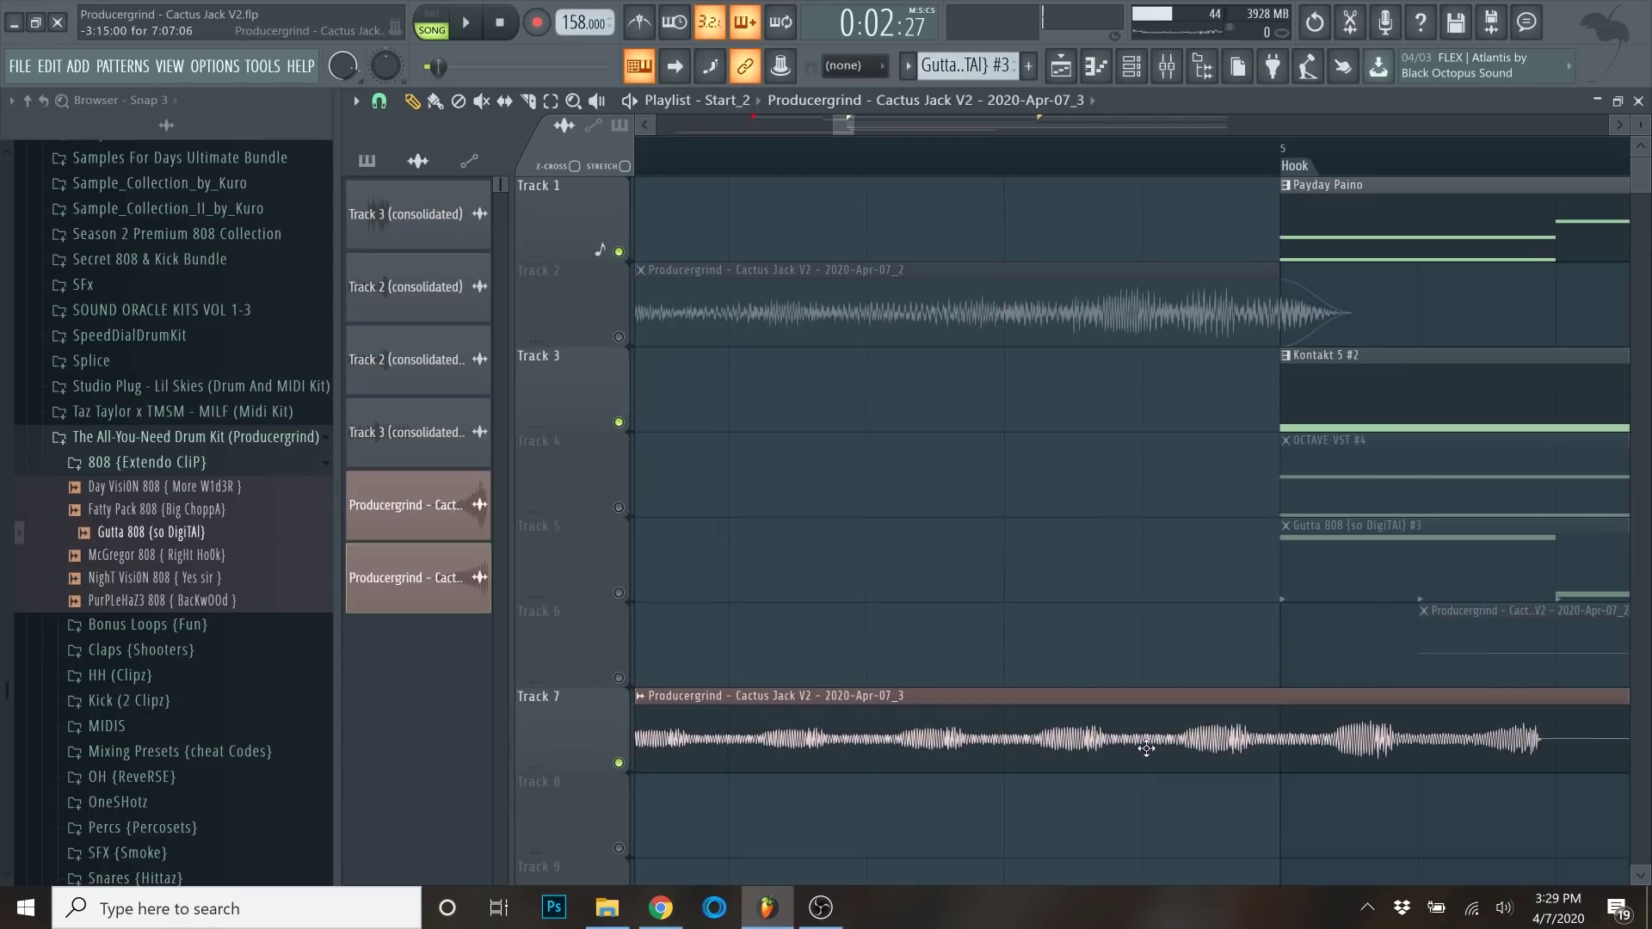
{"action": "scroll", "coordinate": [1352, 738], "scroll_direction": "down", "scroll_amount": 4}
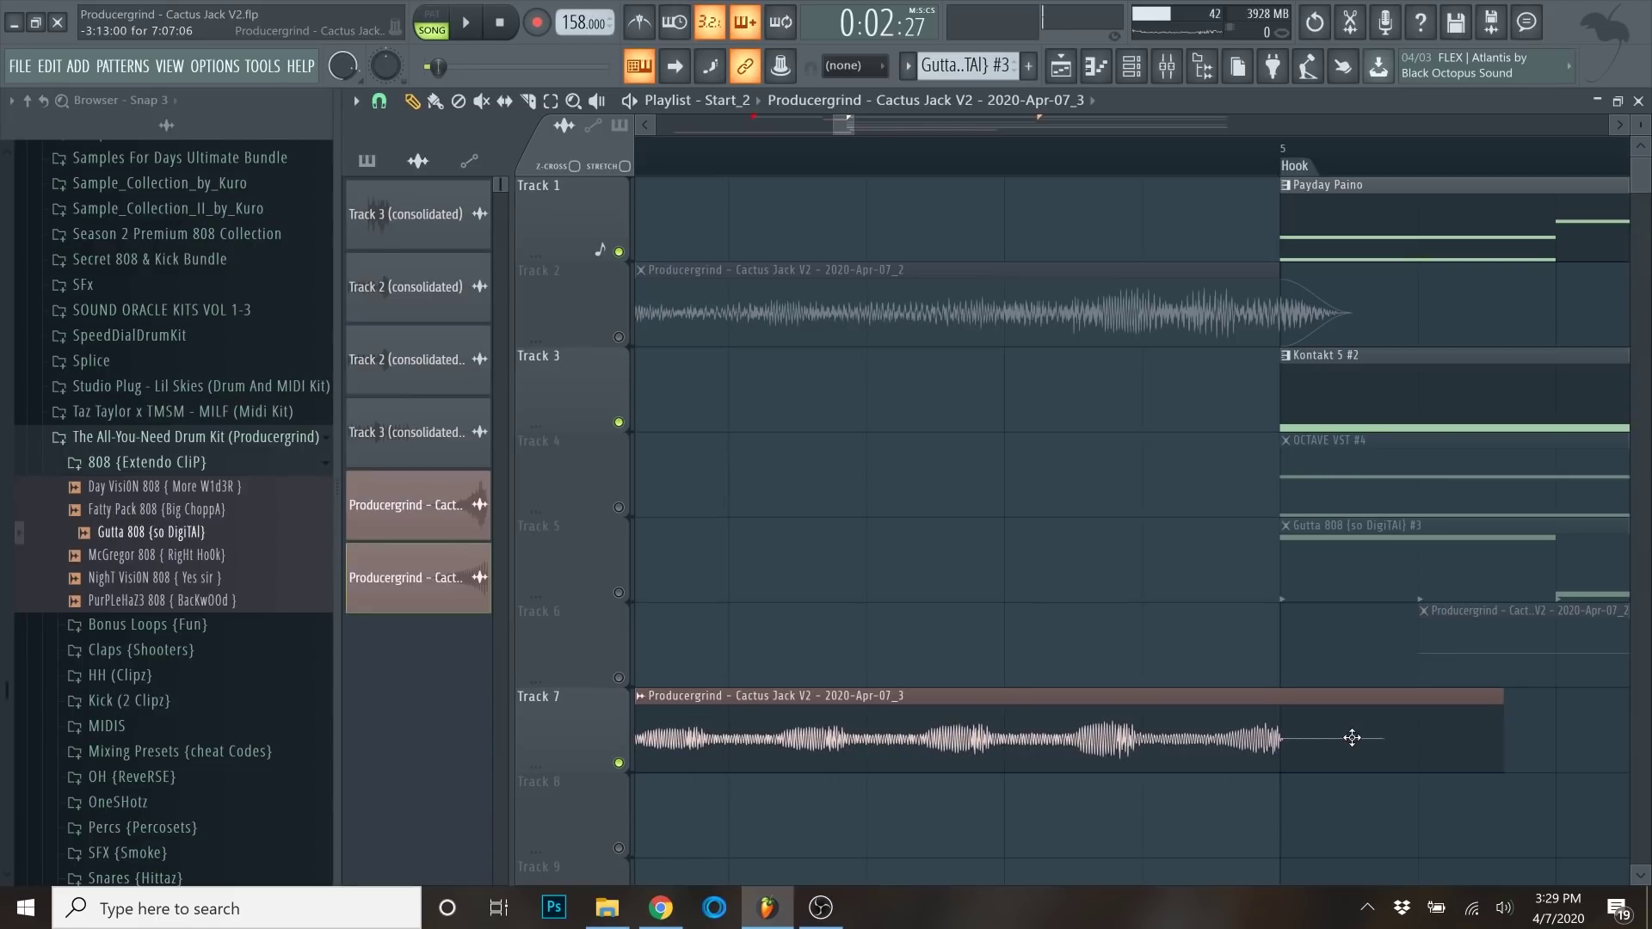
{"action": "scroll", "coordinate": [1217, 682], "scroll_direction": "down", "scroll_amount": 4}
Audition the reversed delay on Track 7 with the reverb swell on Track 2 leading into the Hook.
{"action": "left_click", "coordinate": [783, 171]}
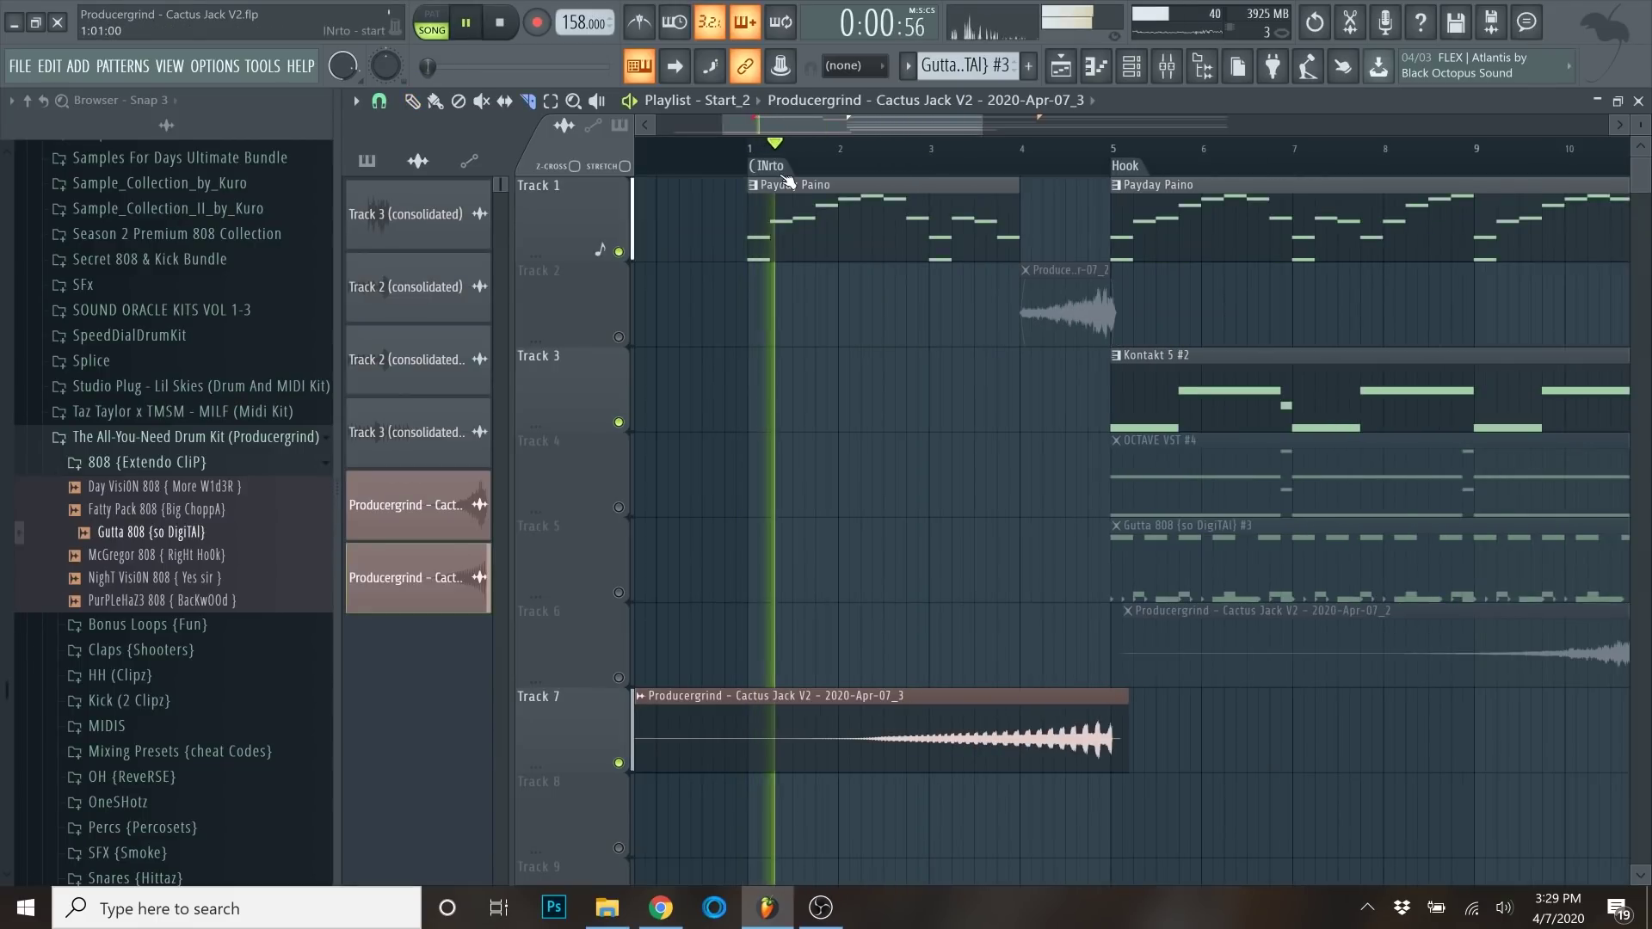
{"action": "key", "text": "c"}
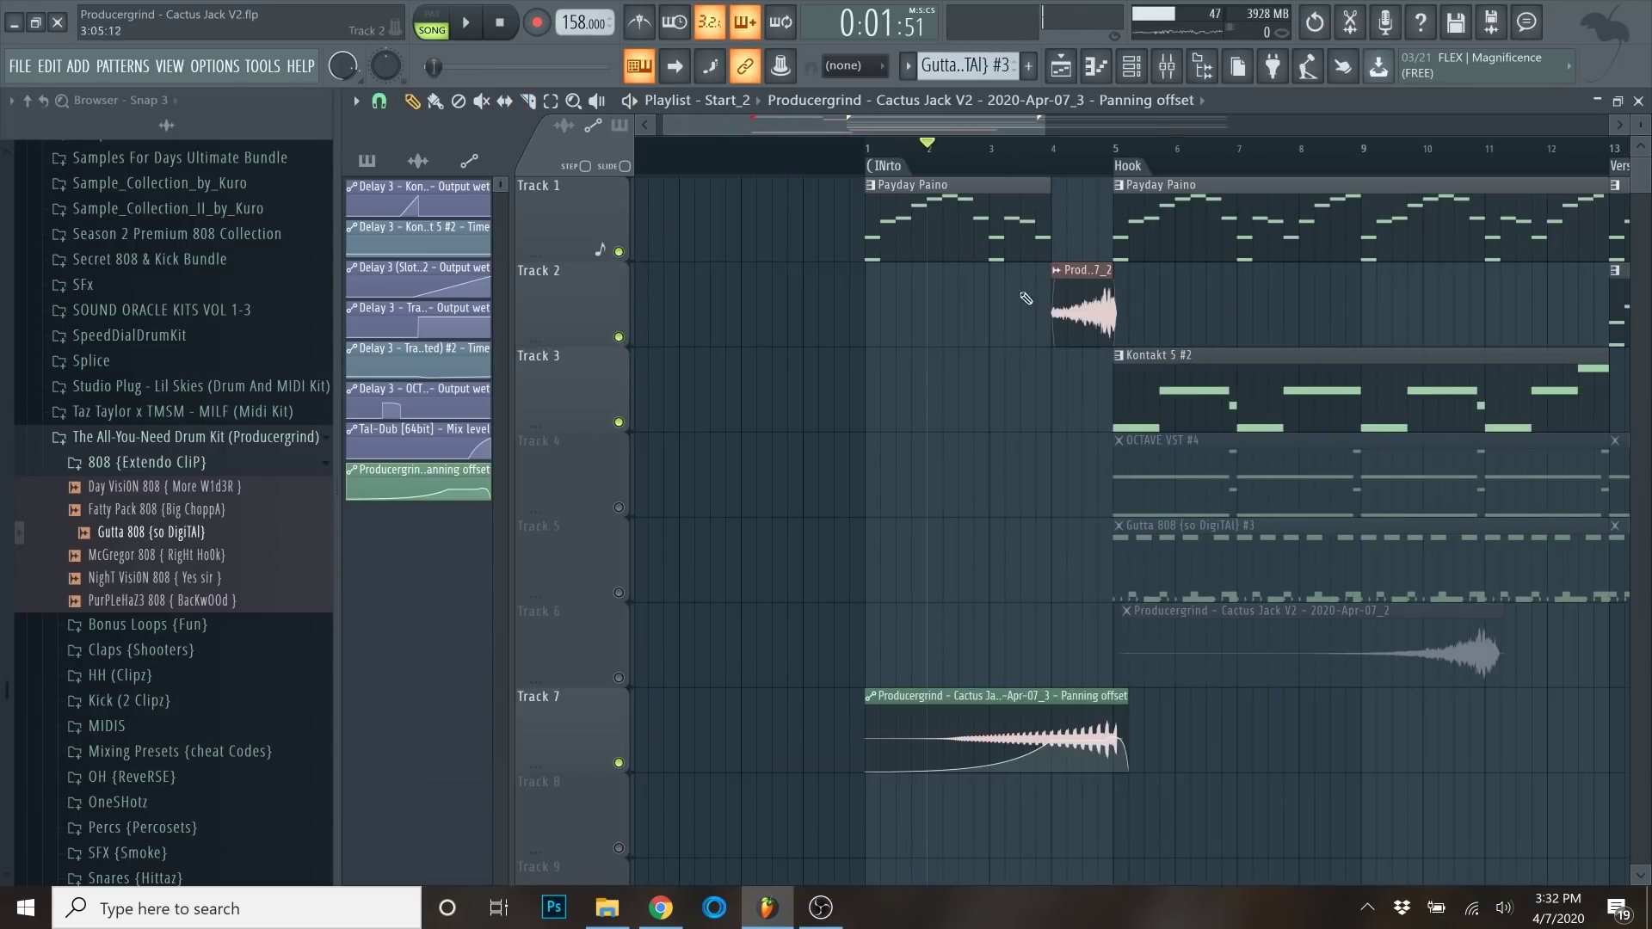
{"action": "key", "text": "space"}
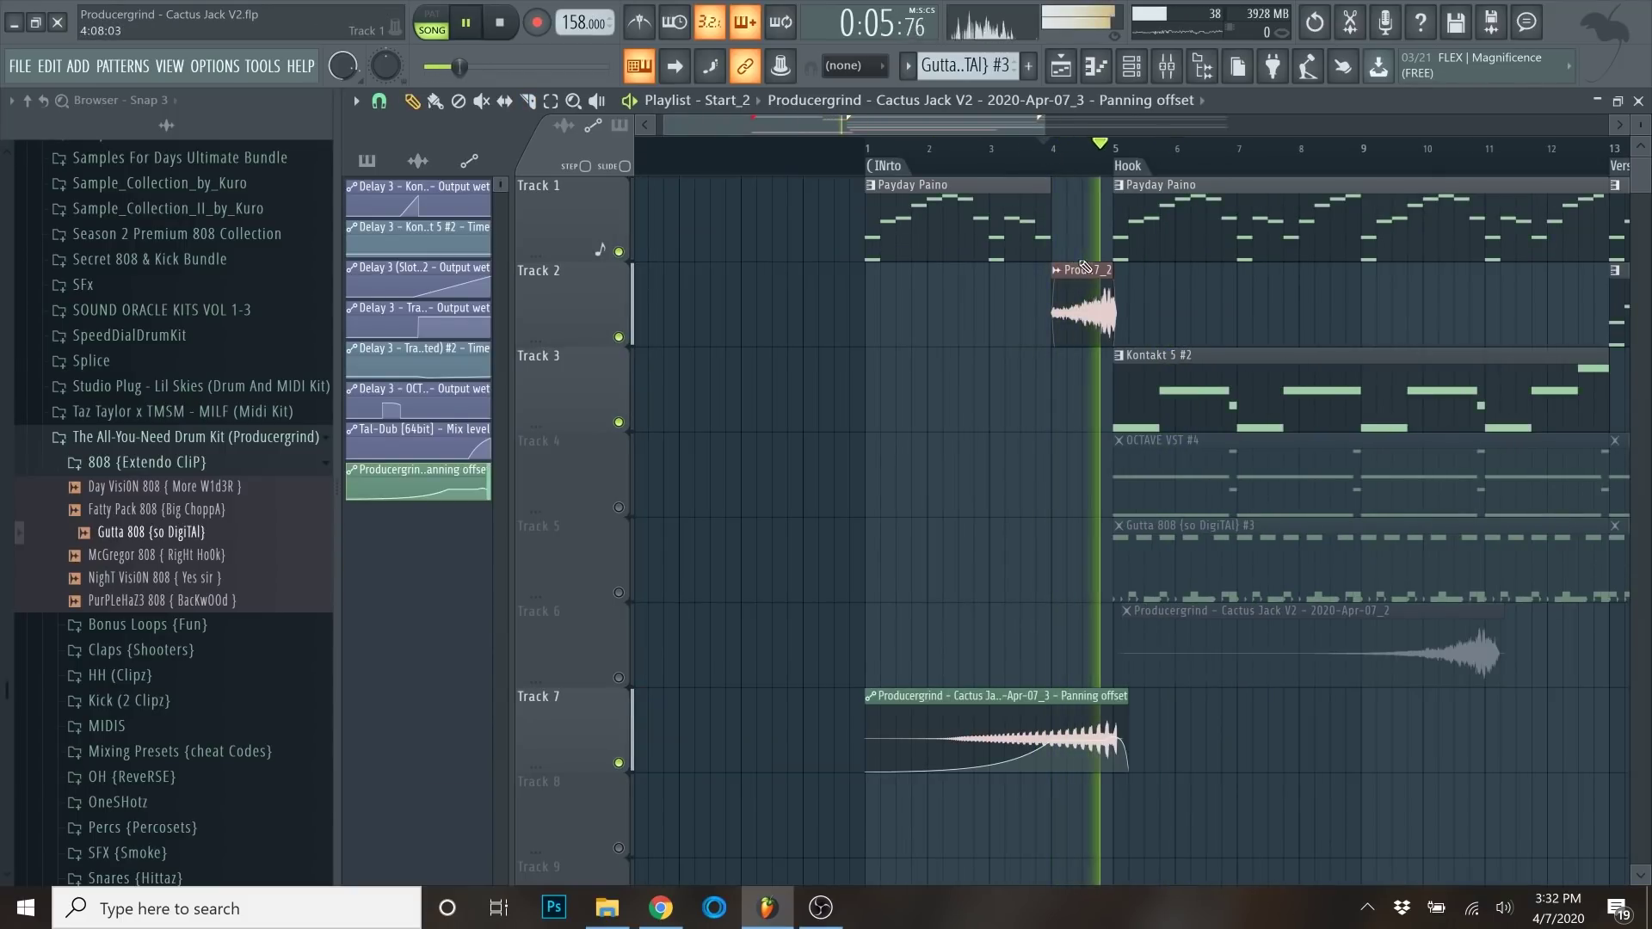
{"action": "scroll", "coordinate": [1084, 334], "scroll_direction": "up", "scroll_amount": 4}
{"action": "key", "text": "space"}
{"action": "scroll", "coordinate": [1000, 333], "scroll_direction": "down", "scroll_amount": 5}
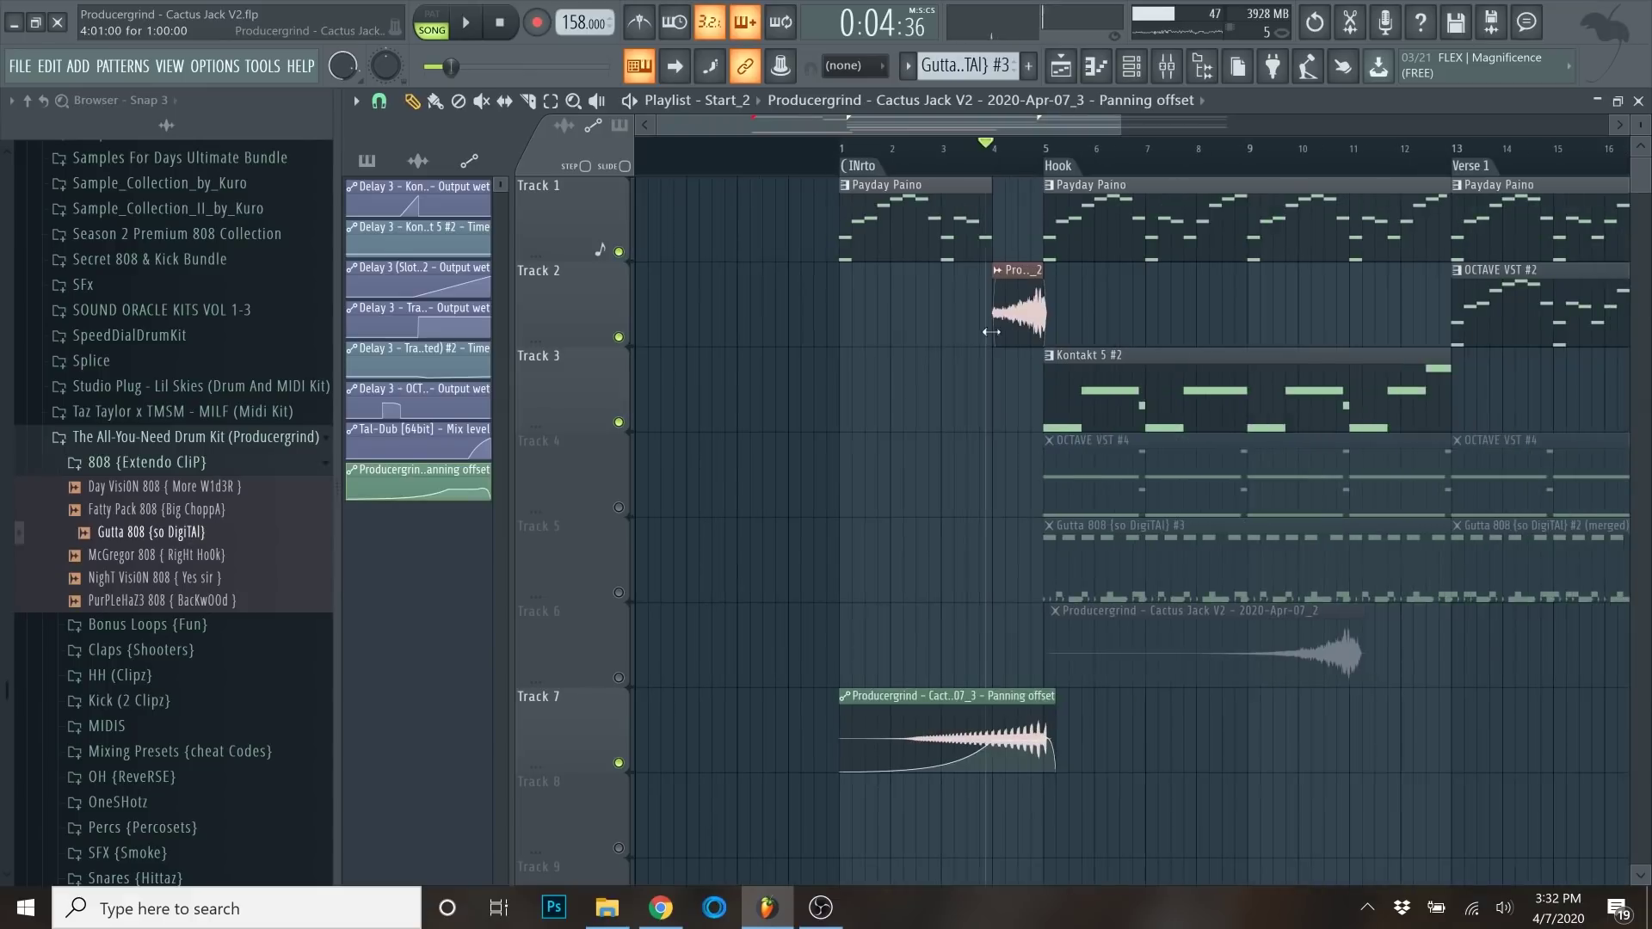
Move the reversed delay clip and its panning automation to Track 2 in place of the reverb clip, and re-enable Tracks 4 to 6.
{"action": "key", "text": "shift+Up"}
{"action": "key", "text": "shift+Up"}
{"action": "key", "text": "shift+Up"}
{"action": "key", "text": "shift+Up"}
{"action": "key", "text": "shift+Up"}
{"action": "left_click_drag", "start_coordinate": [619, 507], "coordinate": [618, 677]}
Audition the full arrangement from the Intro marker and save the project.
{"action": "scroll", "coordinate": [874, 212], "scroll_direction": "down", "scroll_amount": 3}
{"action": "scroll", "coordinate": [791, 169], "scroll_direction": "down", "scroll_amount": 1}
{"action": "left_click", "coordinate": [792, 170]}
{"action": "key", "text": "space"}
{"action": "key", "text": "ctrl+s"}
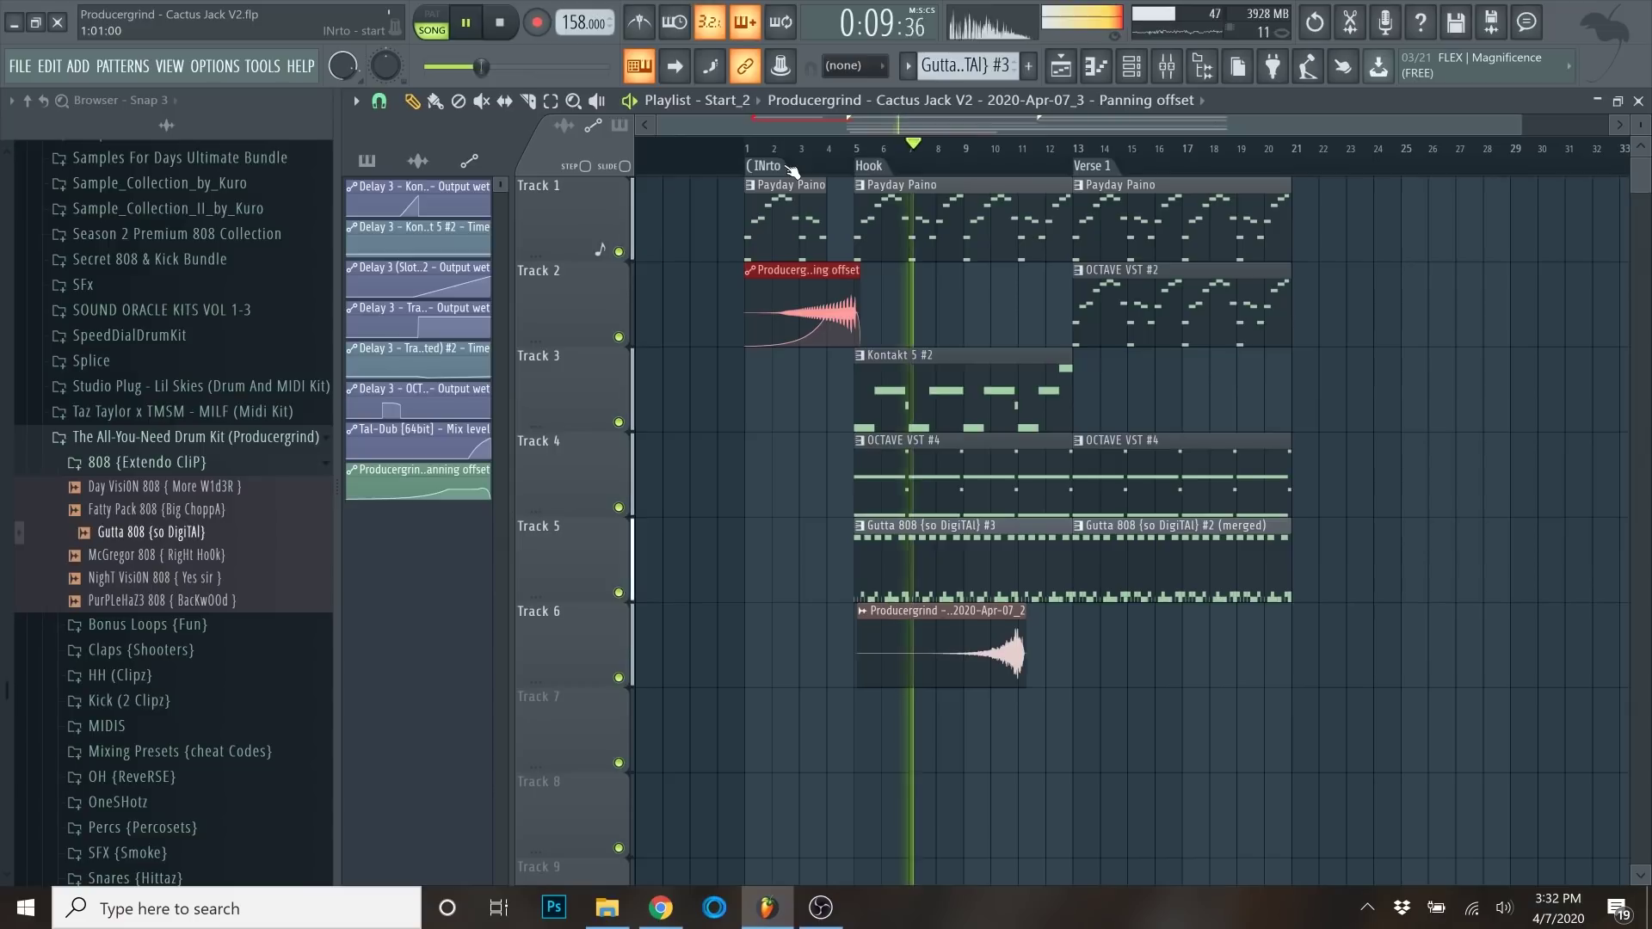
Stop playback and add the OCTAVE VST #4 clip under the Intro on Track 4.
{"action": "scroll", "coordinate": [792, 171], "scroll_direction": "up", "scroll_amount": 2}
{"action": "key", "text": "space"}
{"action": "left_click", "coordinate": [912, 469]}
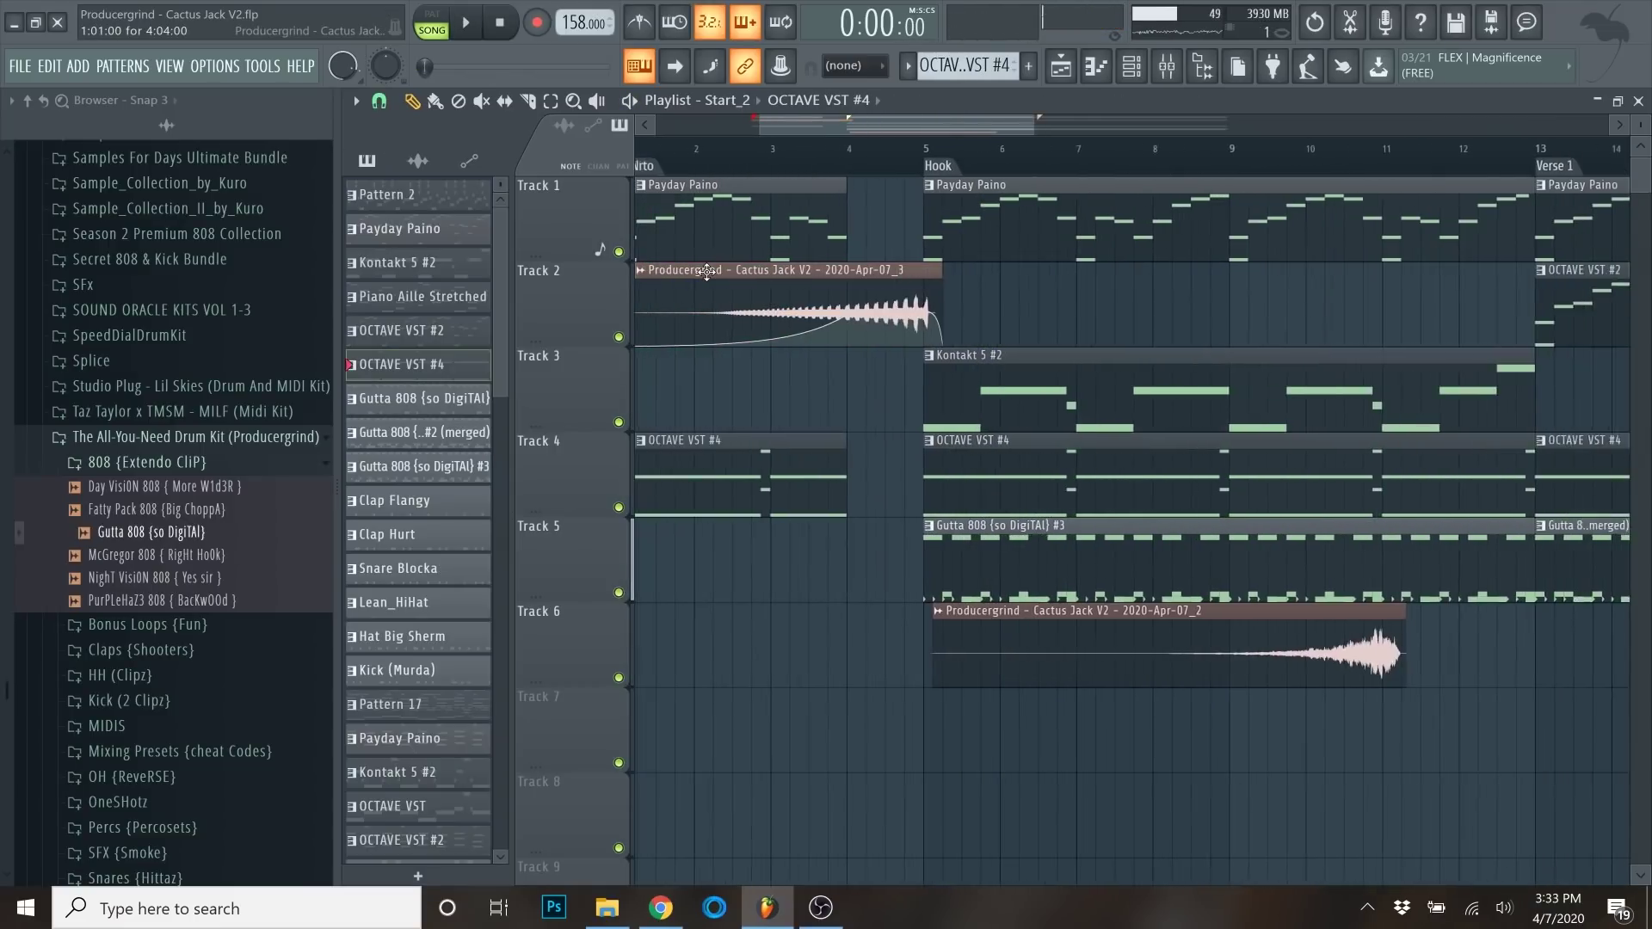
Set the time stretching mode of the reversed delay clip on Track 2 to Stretch.
{"action": "scroll", "coordinate": [688, 284], "scroll_direction": "up", "scroll_amount": 2}
{"action": "left_click", "coordinate": [684, 279]}
{"action": "double_click", "coordinate": [708, 298]}
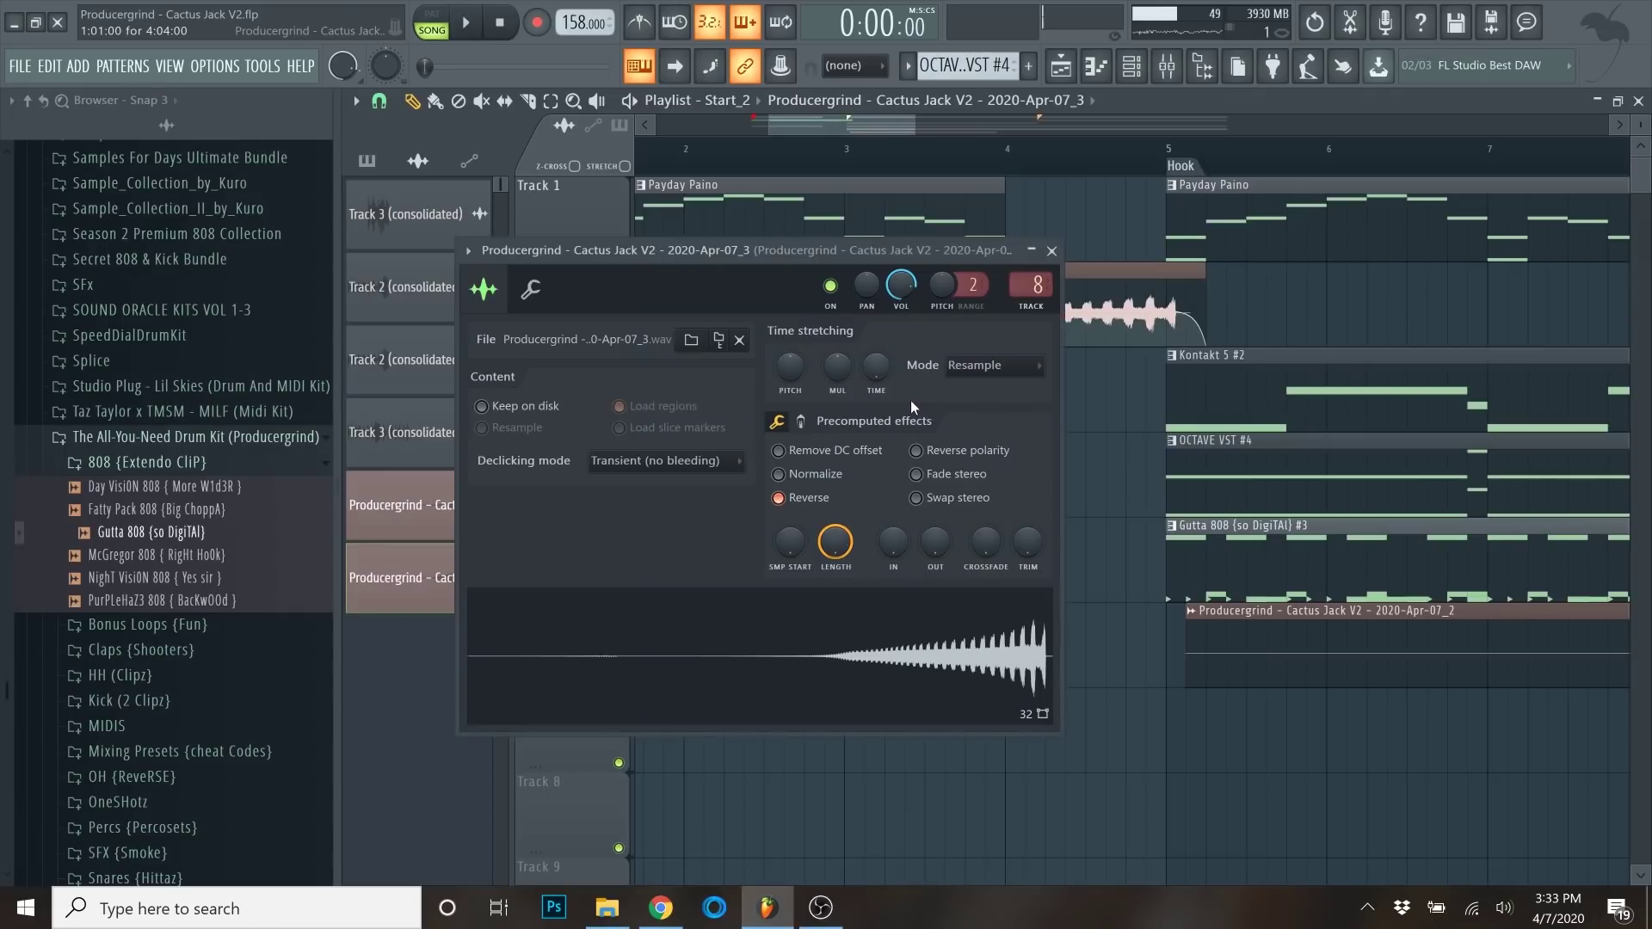
{"action": "left_click", "coordinate": [997, 366]}
{"action": "left_click", "coordinate": [974, 424]}
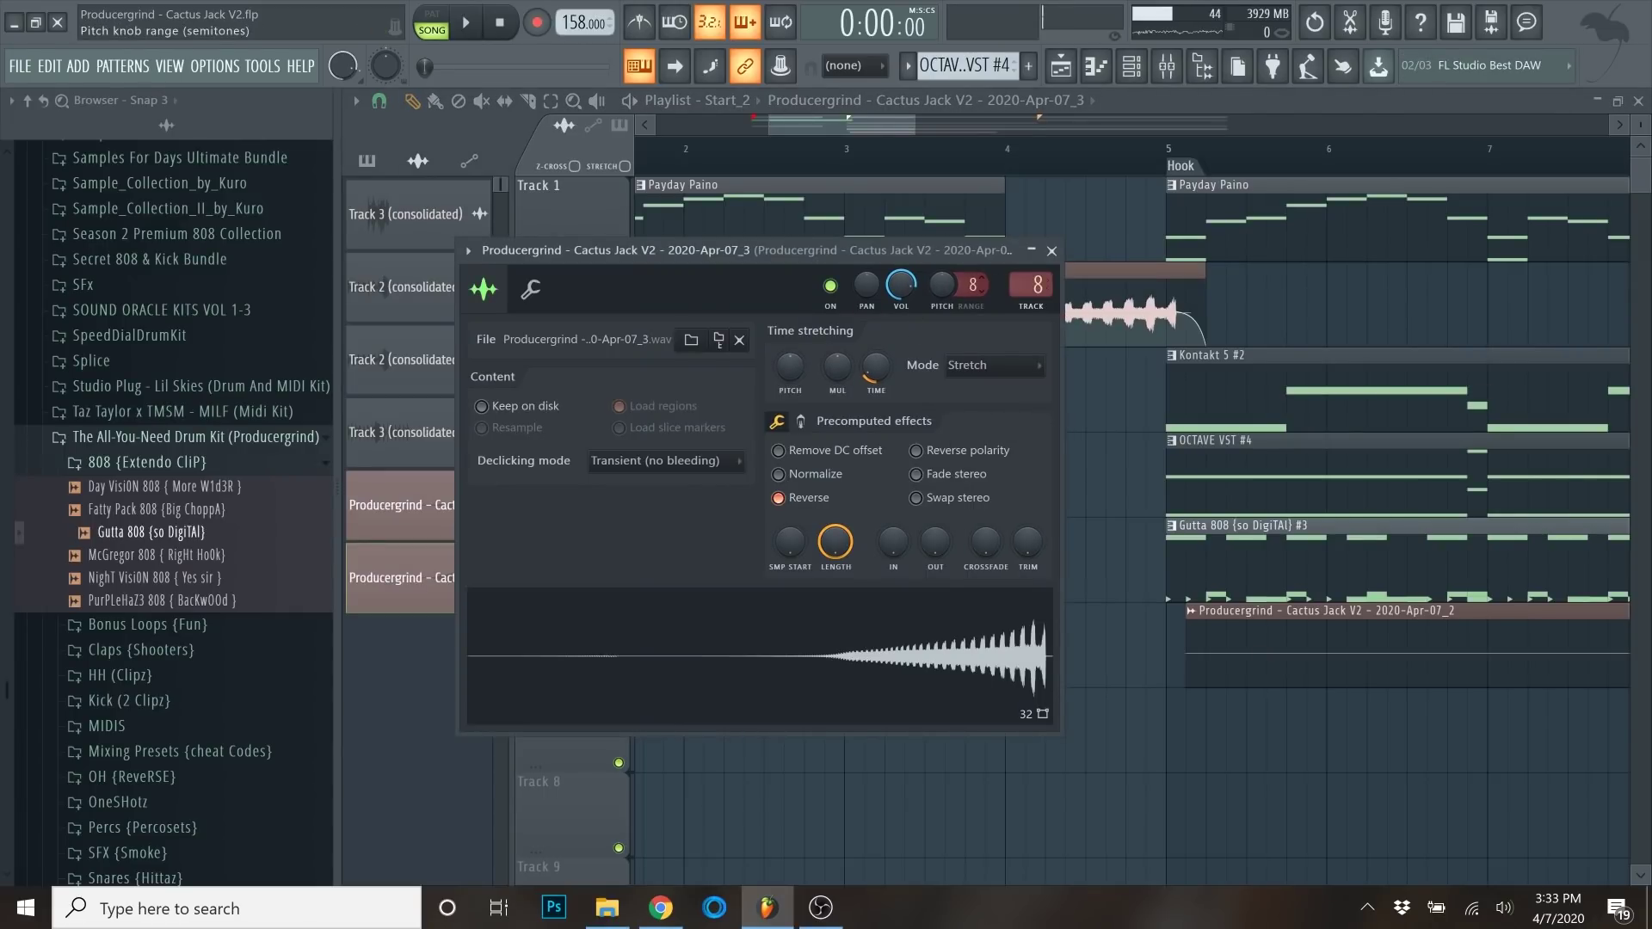
Set the reversed delay clip's pitch range to 12 semitones and create an automation clip for its channel pitch.
{"action": "right_click", "coordinate": [947, 293]}
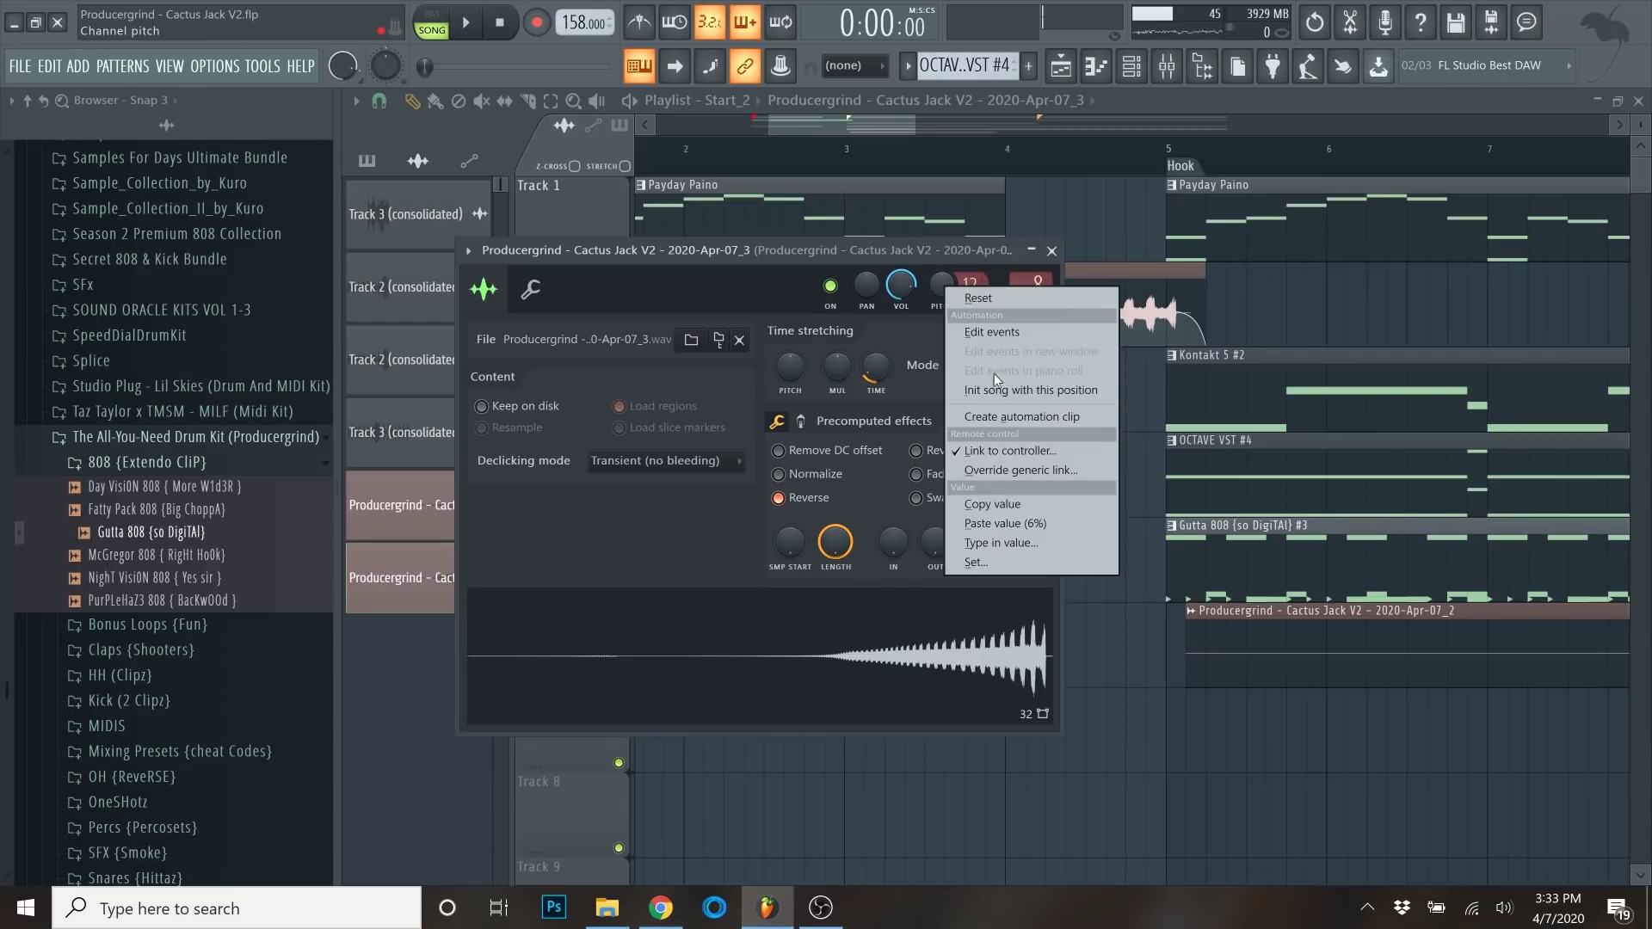
{"action": "left_click", "coordinate": [997, 418]}
{"action": "left_click", "coordinate": [912, 100]}
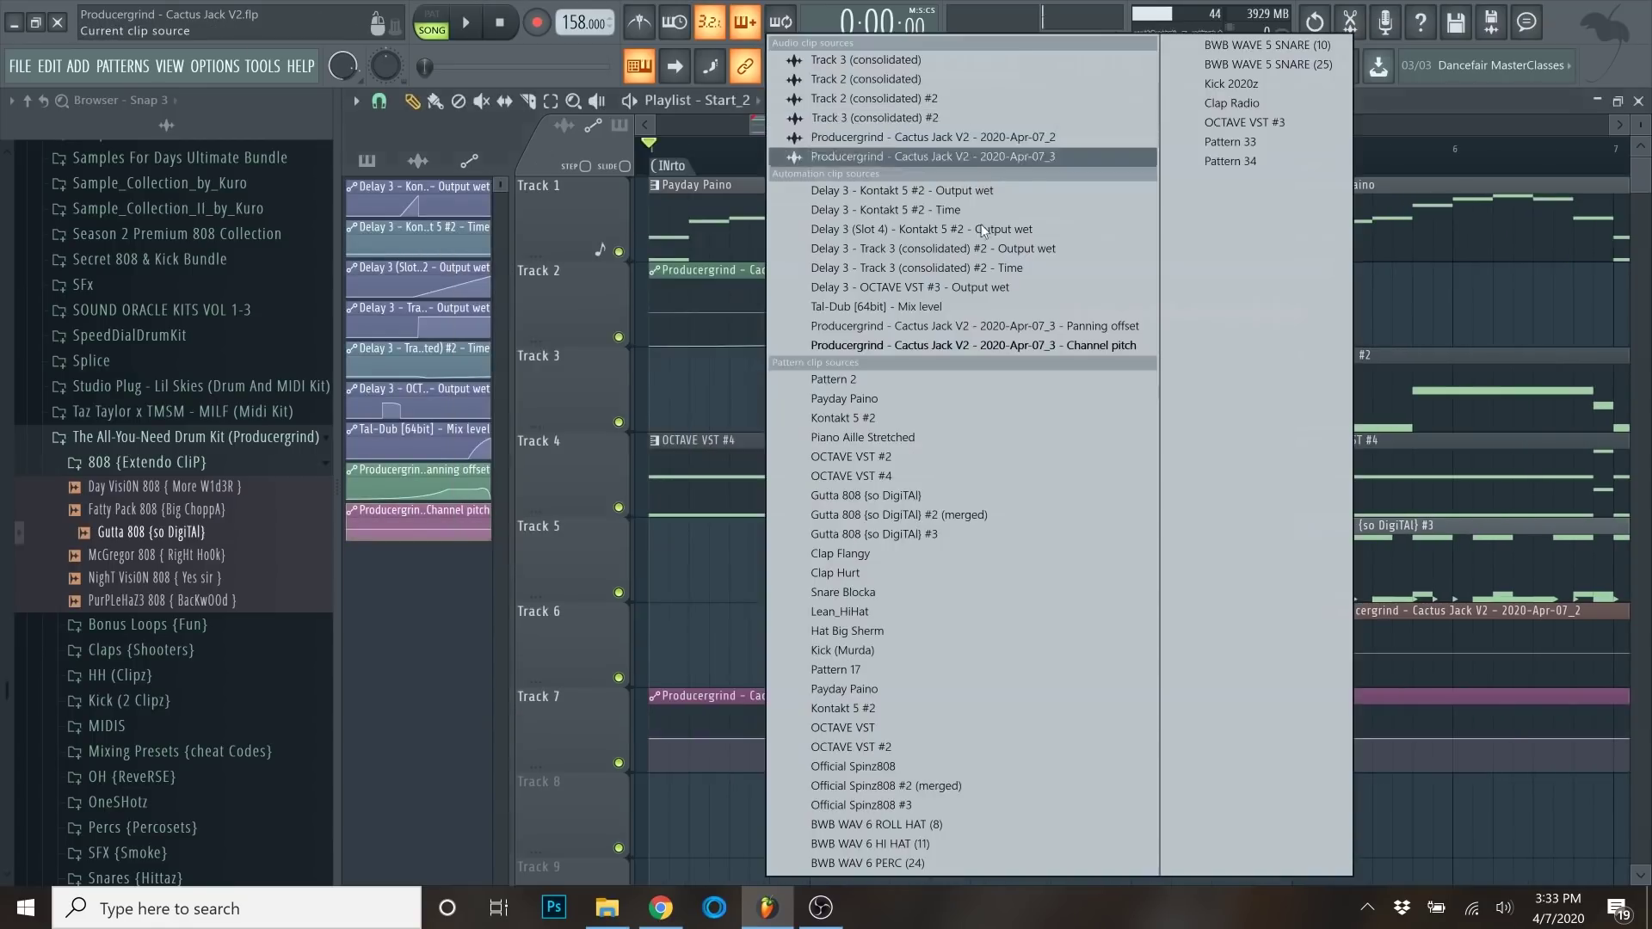
{"action": "left_click", "coordinate": [1495, 129]}
Shape the channel pitch automation on Track 7 to hold 50% until the middle of bar 4 and curve down to minimum at the Hook.
{"action": "scroll", "coordinate": [1185, 742], "scroll_direction": "up", "scroll_amount": 6}
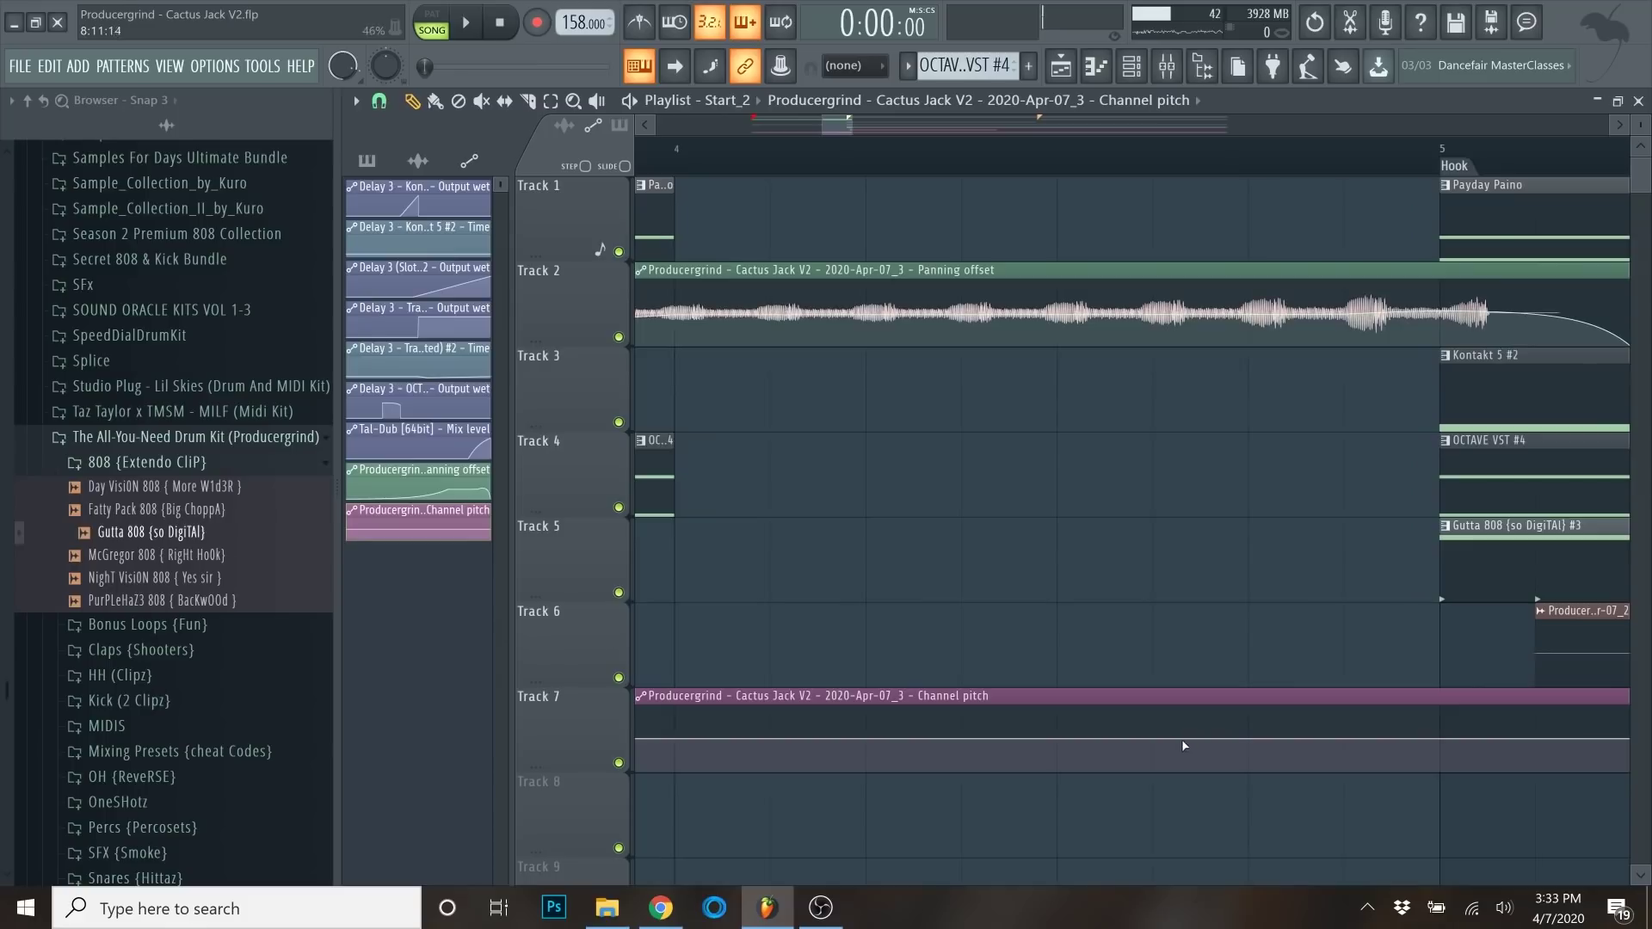
{"action": "scroll", "coordinate": [1347, 748], "scroll_direction": "down", "scroll_amount": 5}
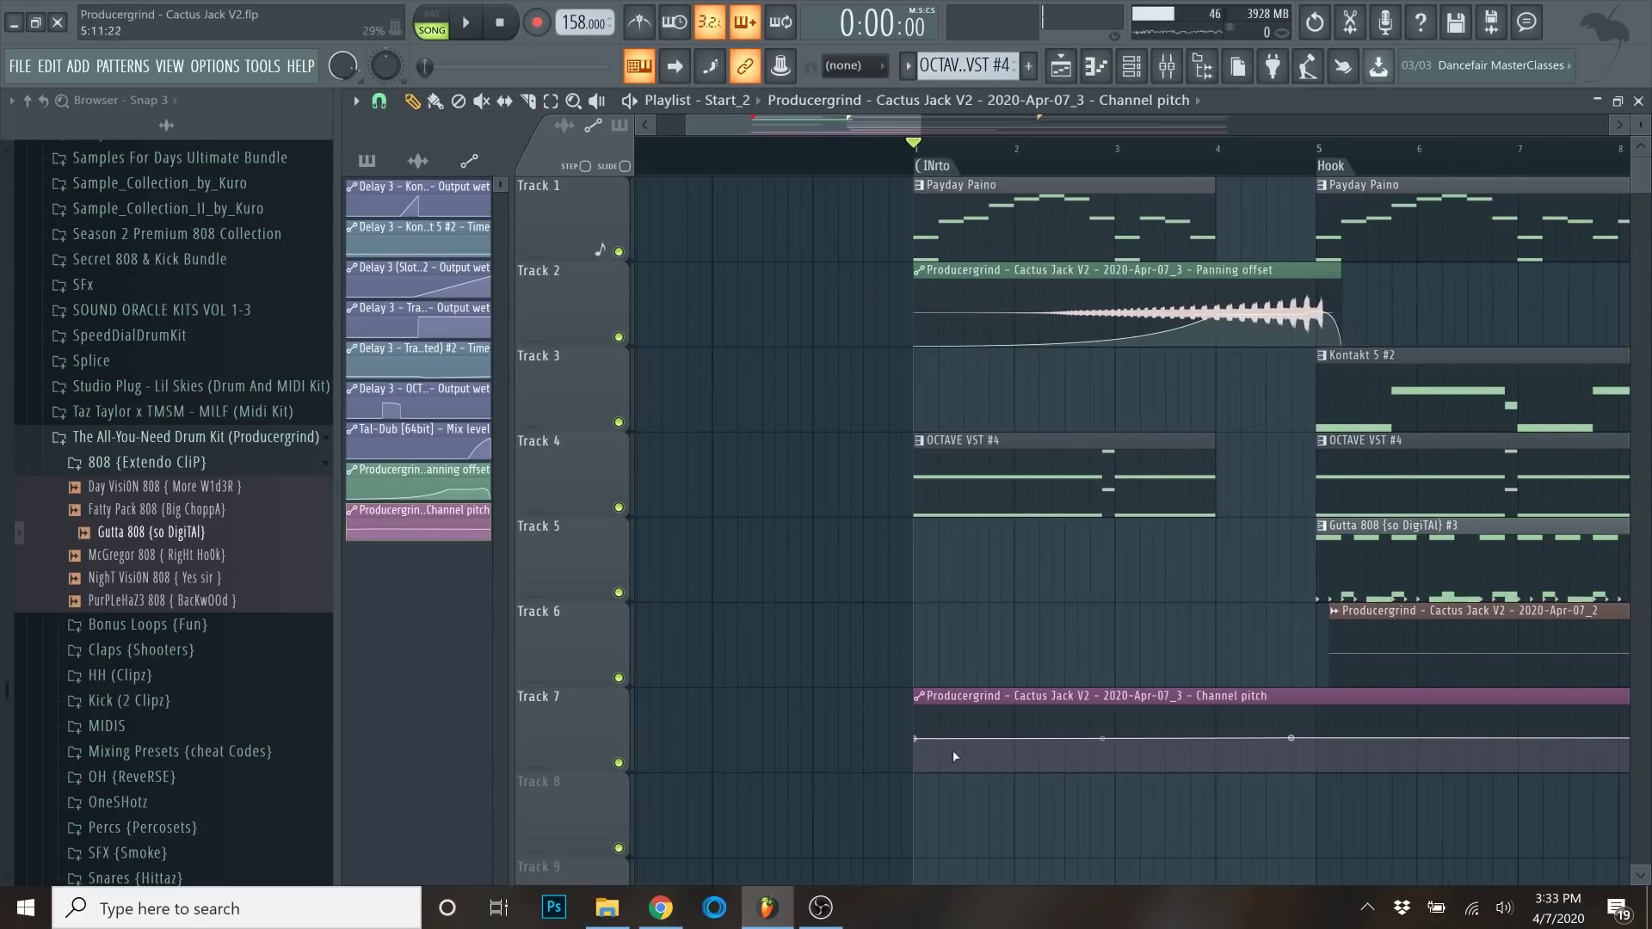
{"action": "right_click", "coordinate": [916, 739]}
{"action": "left_click", "coordinate": [974, 819]}
{"action": "scroll", "coordinate": [1269, 740], "scroll_direction": "up", "scroll_amount": 4}
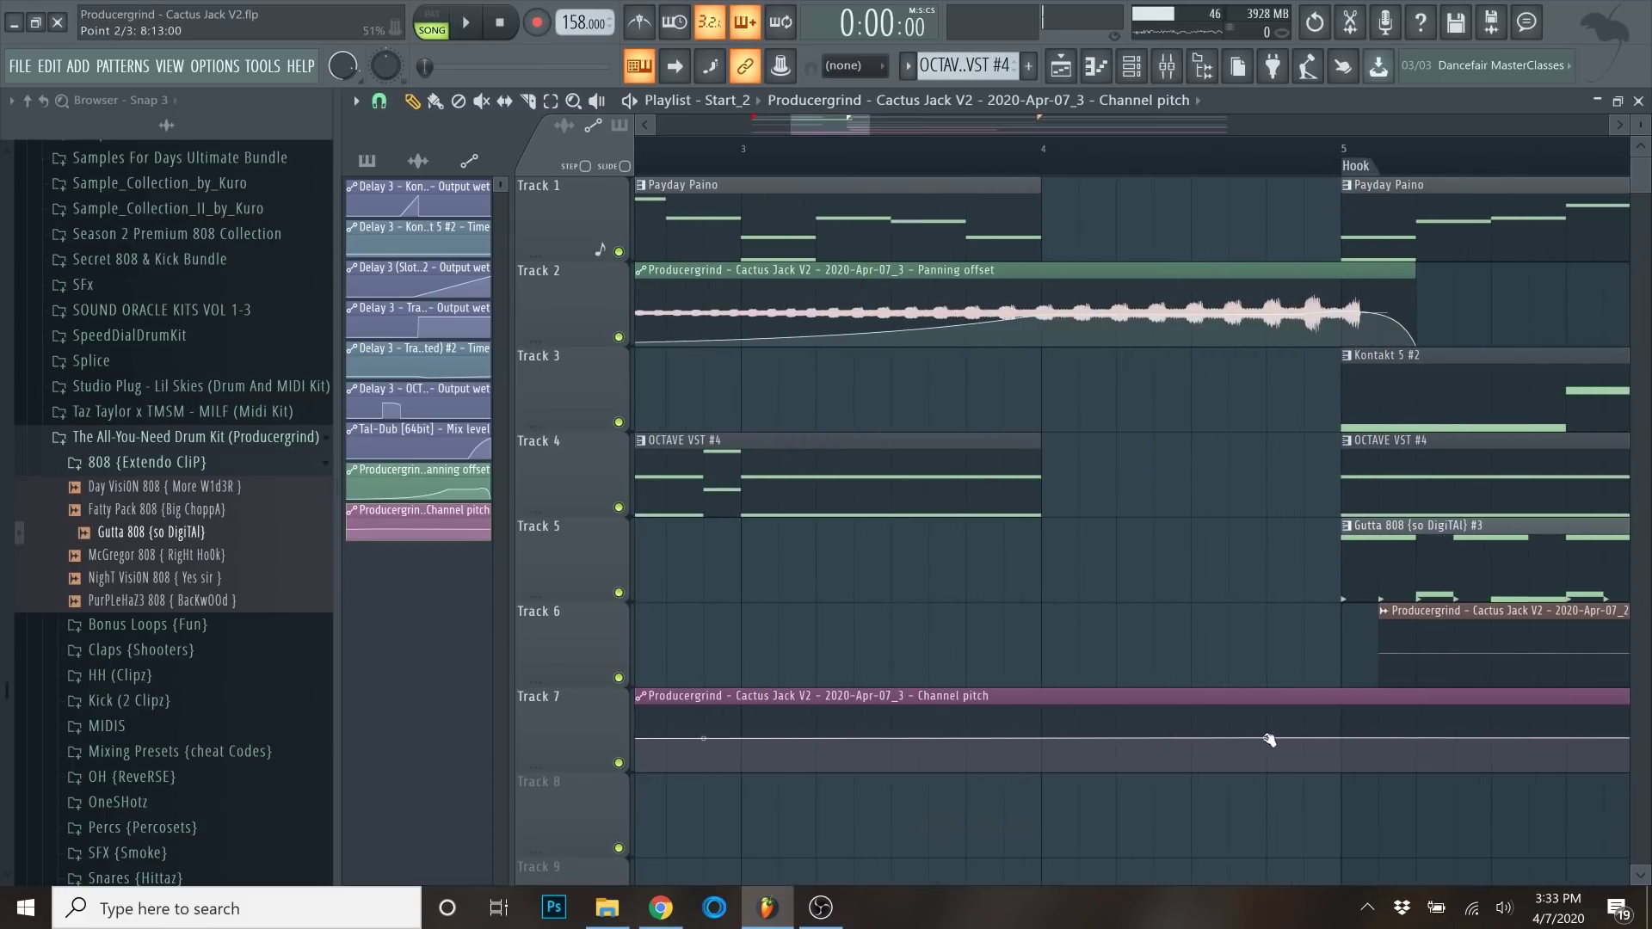
{"action": "left_click", "coordinate": [1194, 738]}
{"action": "right_click", "coordinate": [1195, 739]}
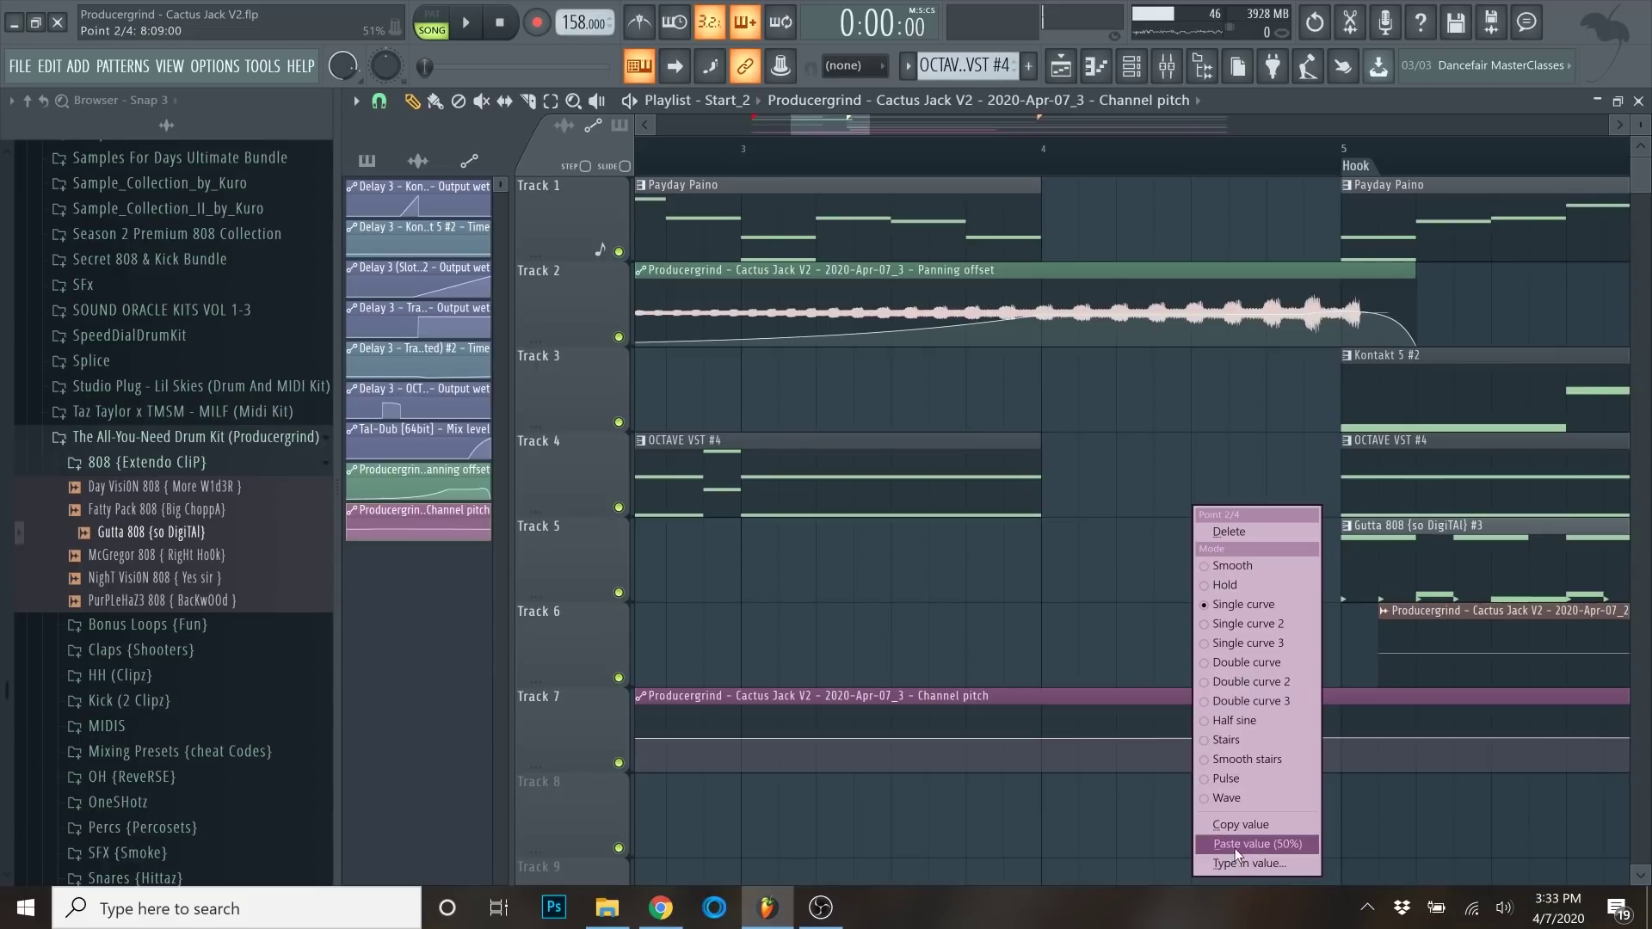
{"action": "left_click", "coordinate": [1234, 849]}
{"action": "left_click_drag", "start_coordinate": [1266, 738], "coordinate": [1340, 773]}
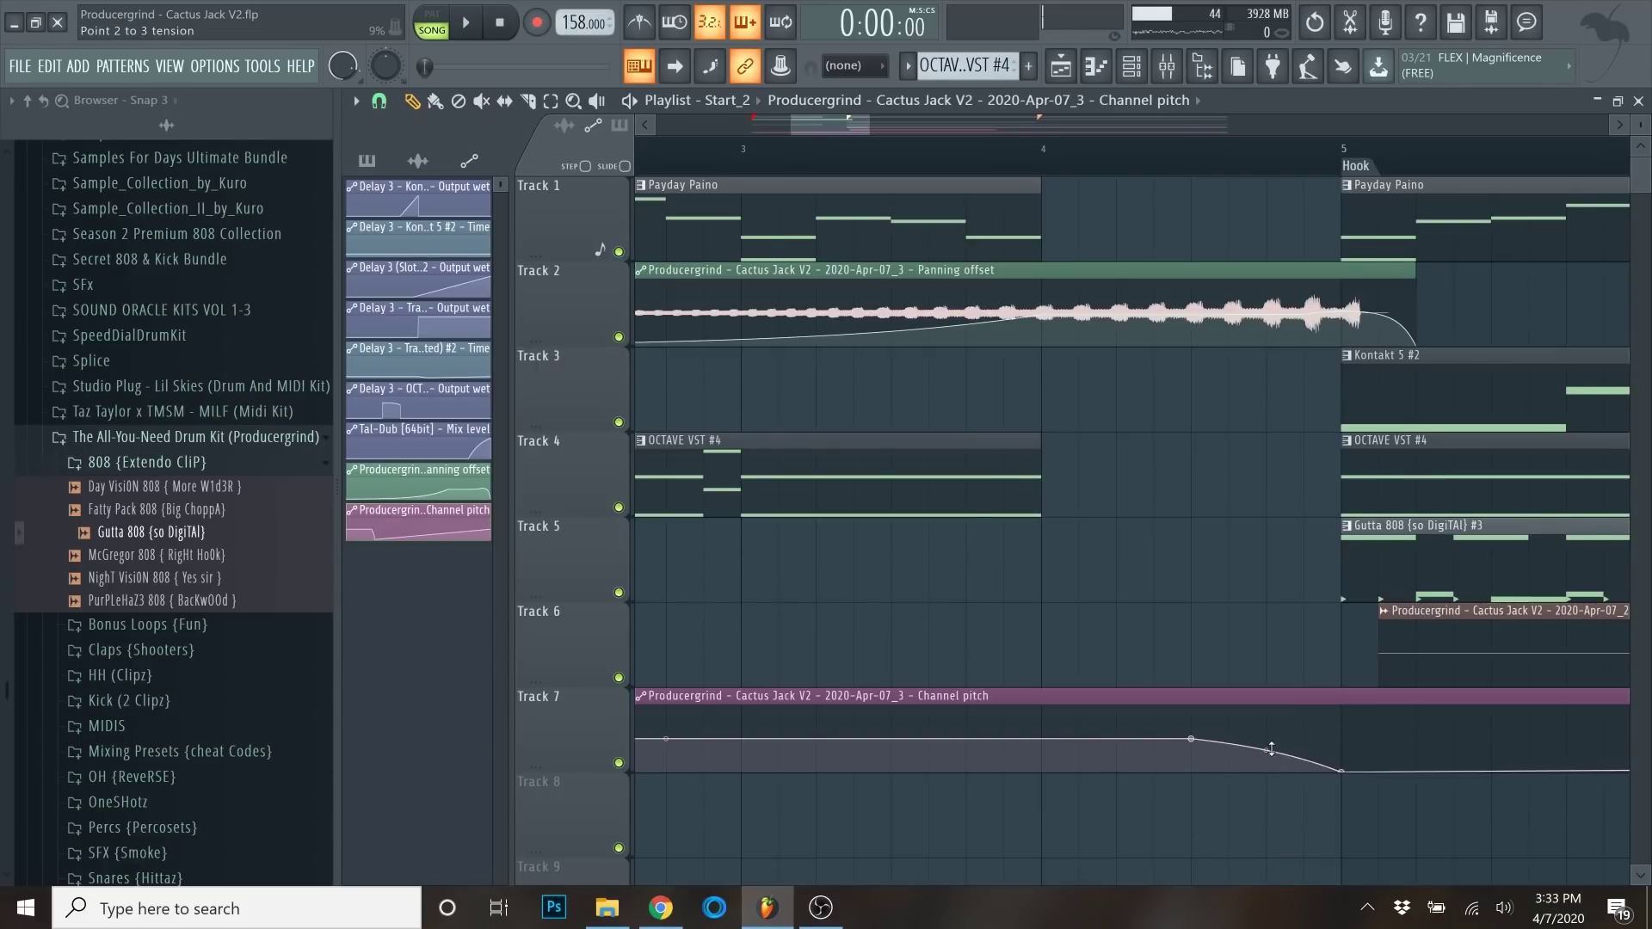
Audition the pitch drop from the middle of bar 4 and from bar 3, and save the project.
{"action": "left_click", "coordinate": [1194, 165]}
{"action": "key", "text": "space"}
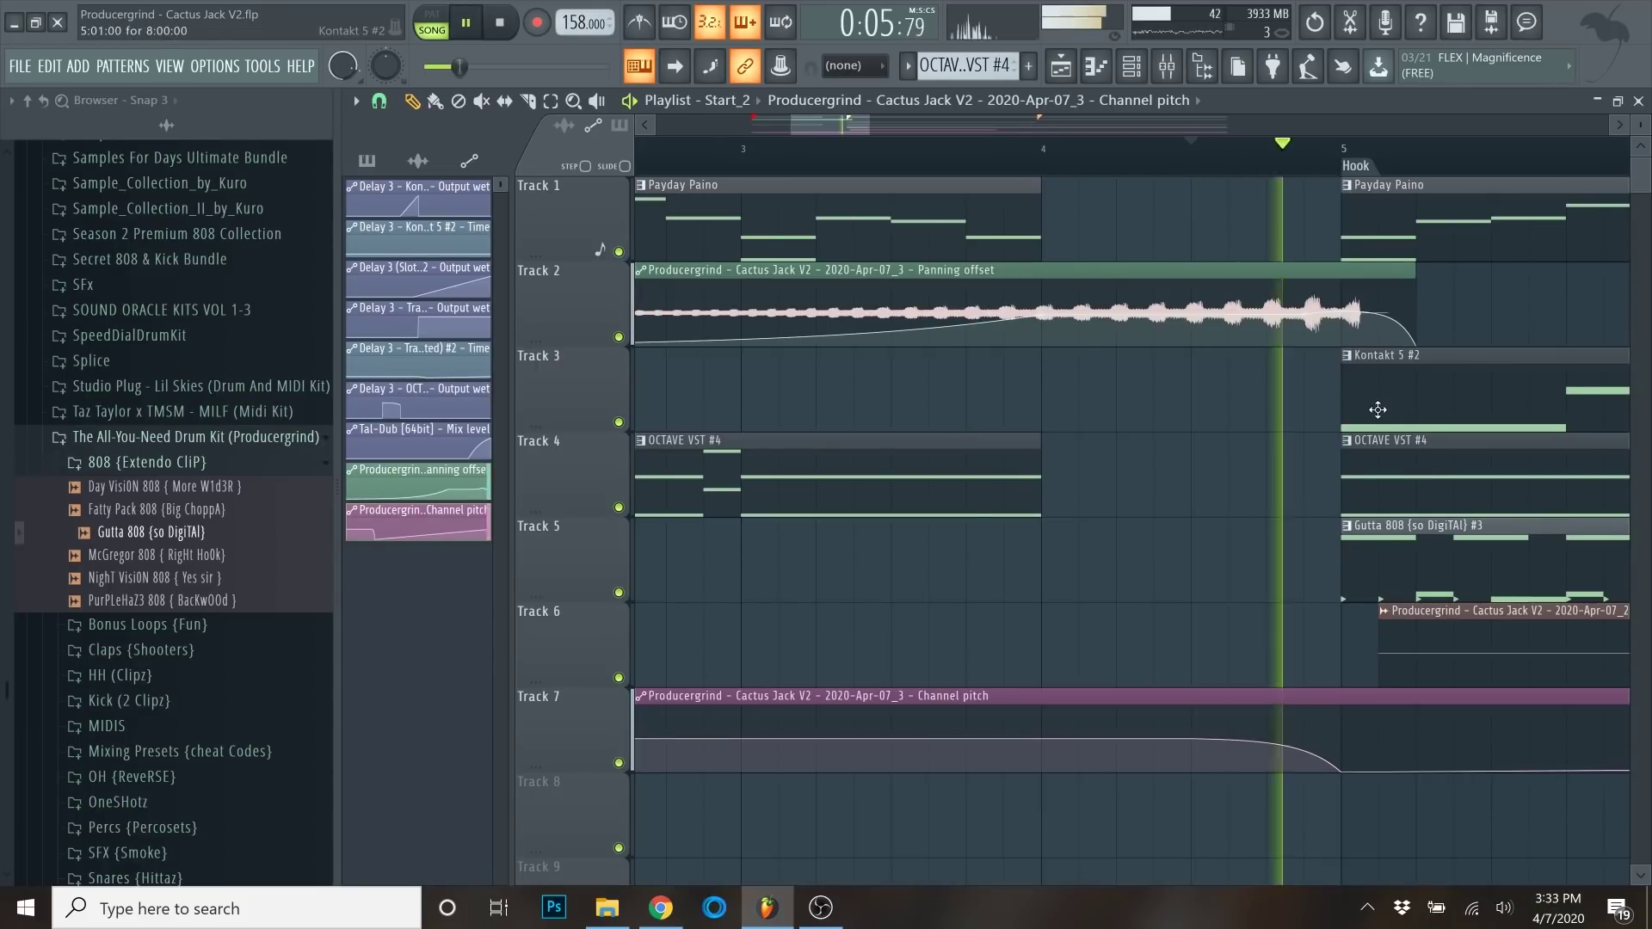
{"action": "key", "text": "space"}
{"action": "left_click", "coordinate": [750, 163]}
{"action": "key", "text": "space"}
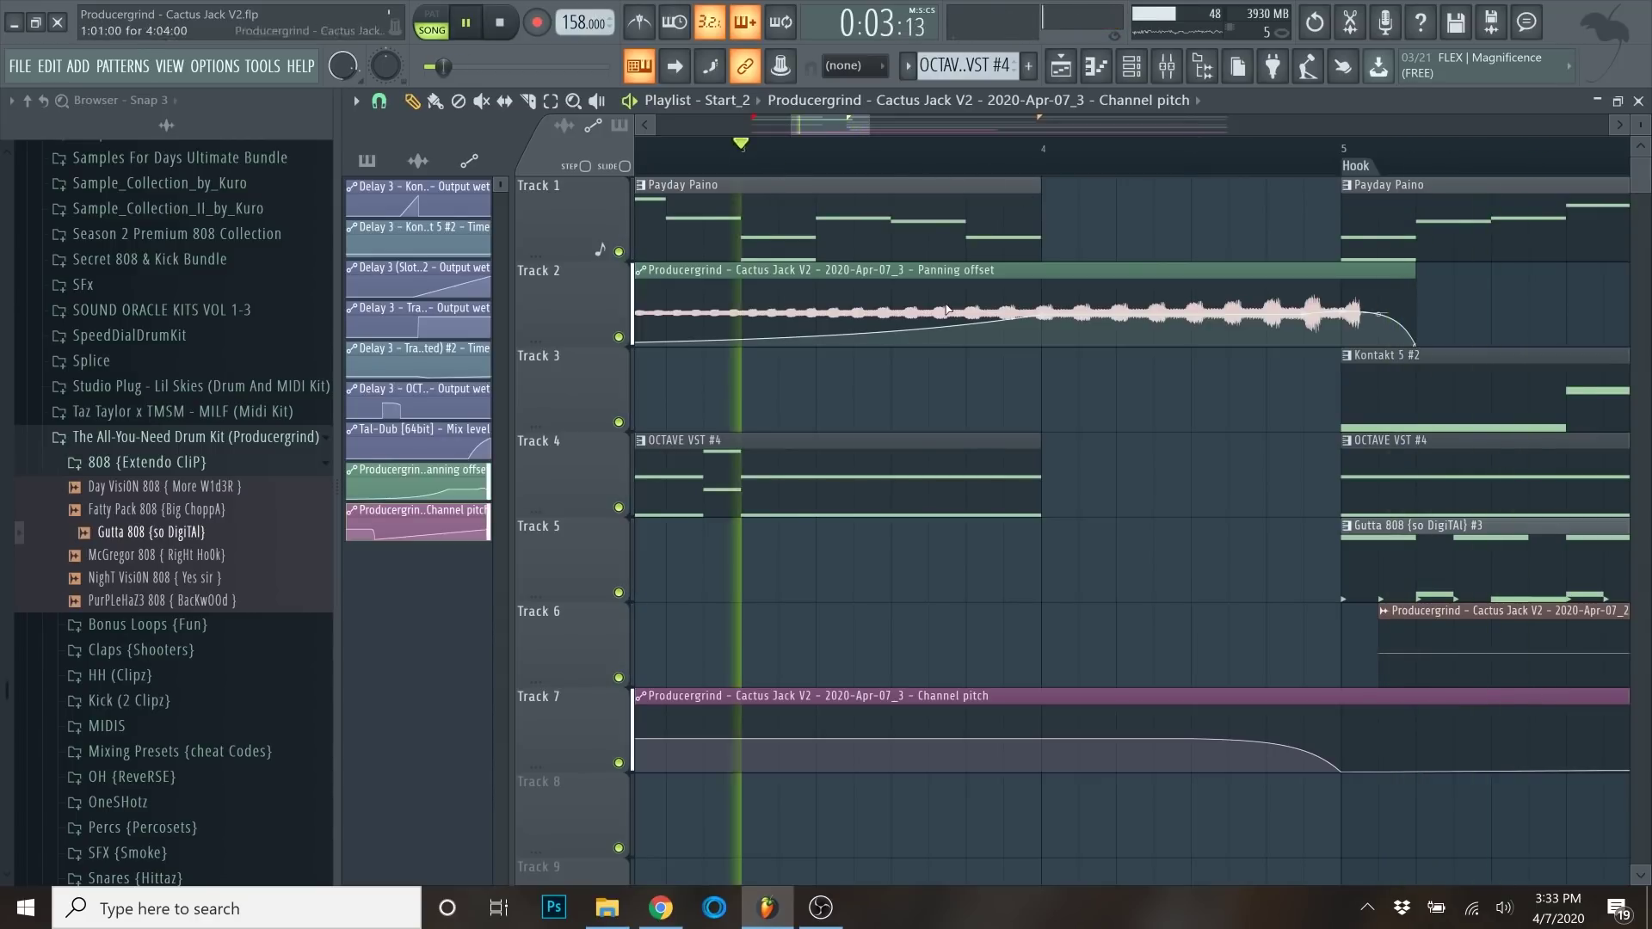
{"action": "key", "text": "ctrl+s"}
Align the reversed reverb clip on Track 6 with Verse 1 and cut away the last beat of the Hook's Tracks 1, 3, 4 and 5.
{"action": "scroll", "coordinate": [979, 330], "scroll_direction": "down", "scroll_amount": 3}
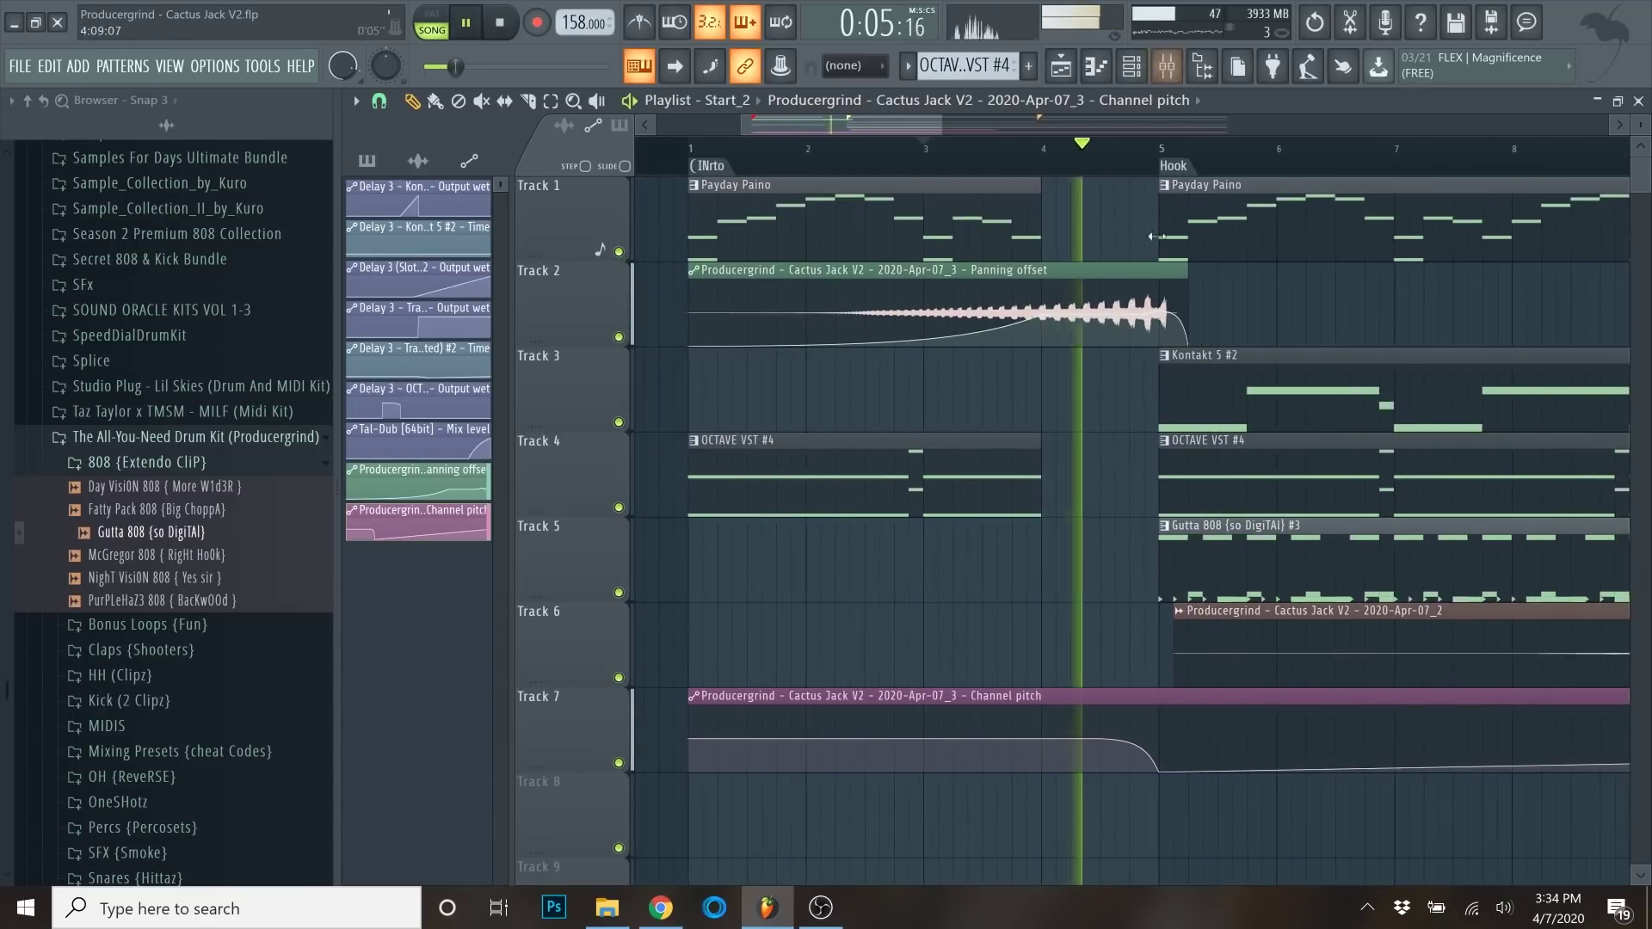
{"action": "scroll", "coordinate": [1097, 353], "scroll_direction": "down", "scroll_amount": 4}
{"action": "left_click_drag", "start_coordinate": [1132, 496], "coordinate": [877, 431]}
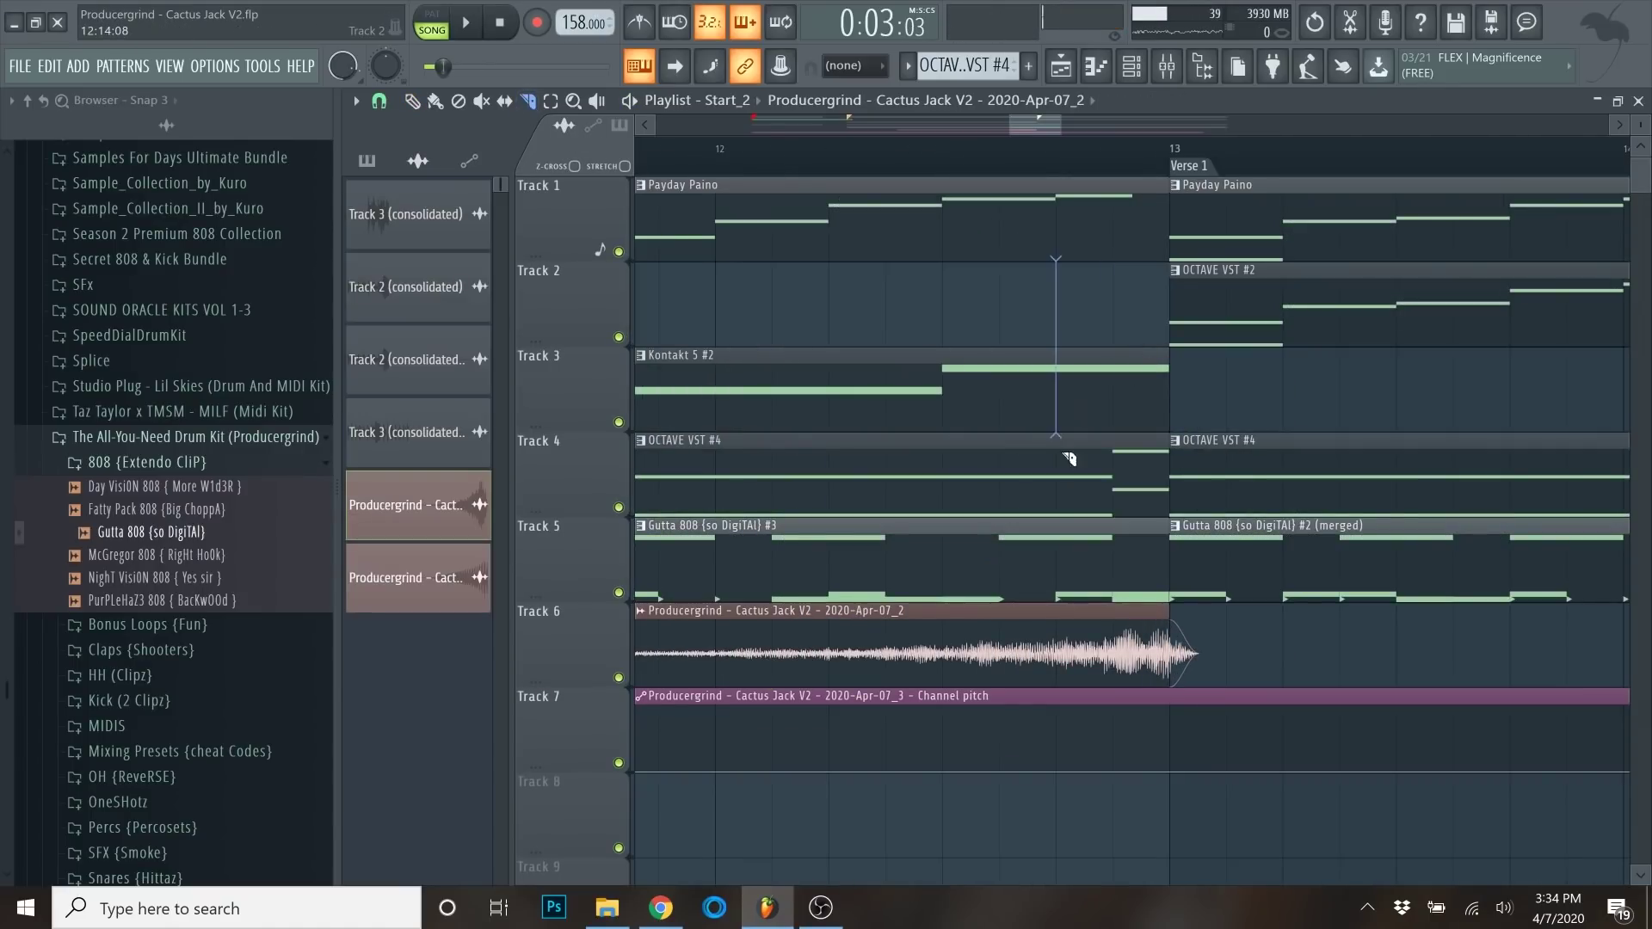
{"action": "key", "text": "Delete"}
{"action": "key", "text": "space"}
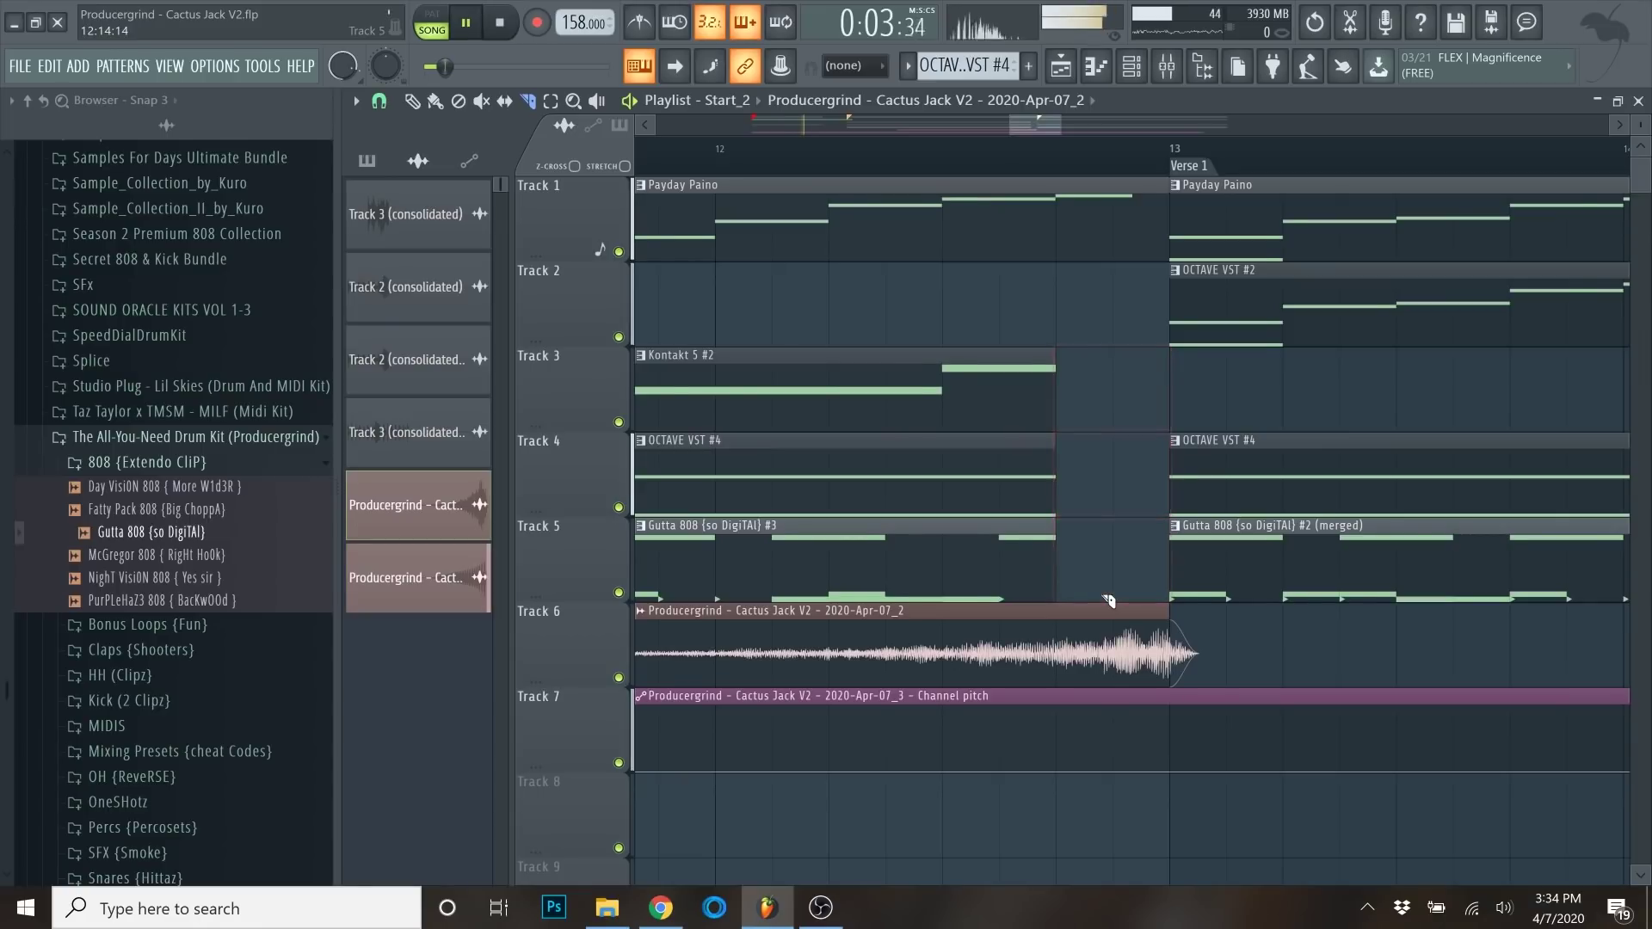
{"action": "scroll", "coordinate": [1081, 454], "scroll_direction": "down", "scroll_amount": 1}
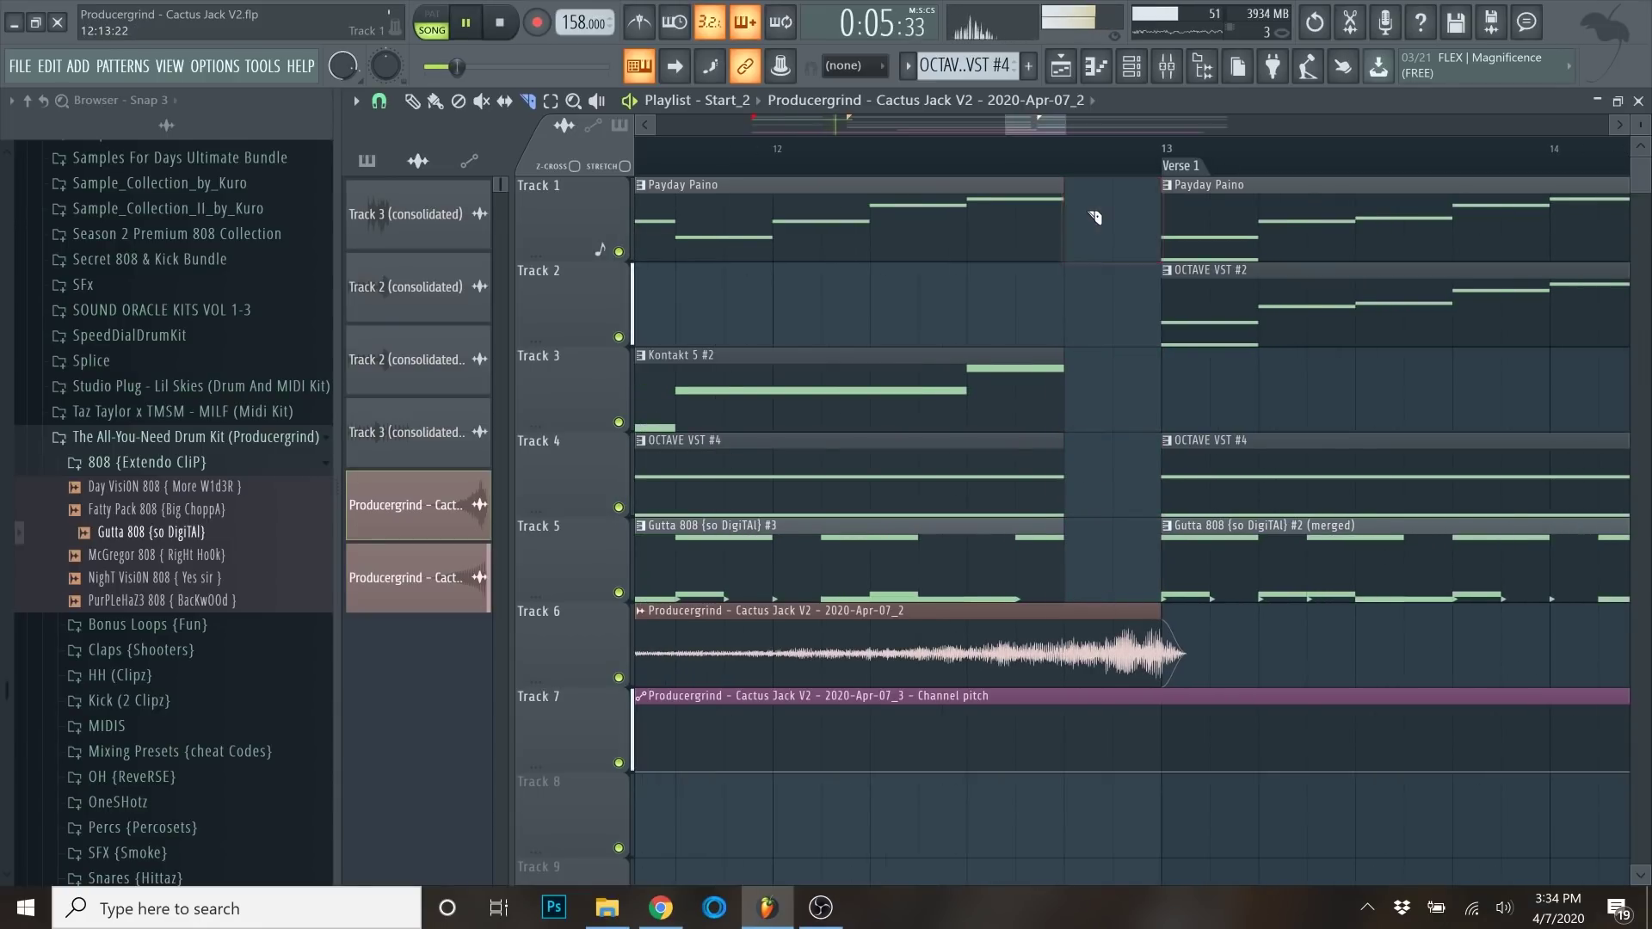
Audition the reversed reverb transition from the end of the Hook into Verse 1.
{"action": "key", "text": "space"}
{"action": "scroll", "coordinate": [895, 181], "scroll_direction": "down", "scroll_amount": 2}
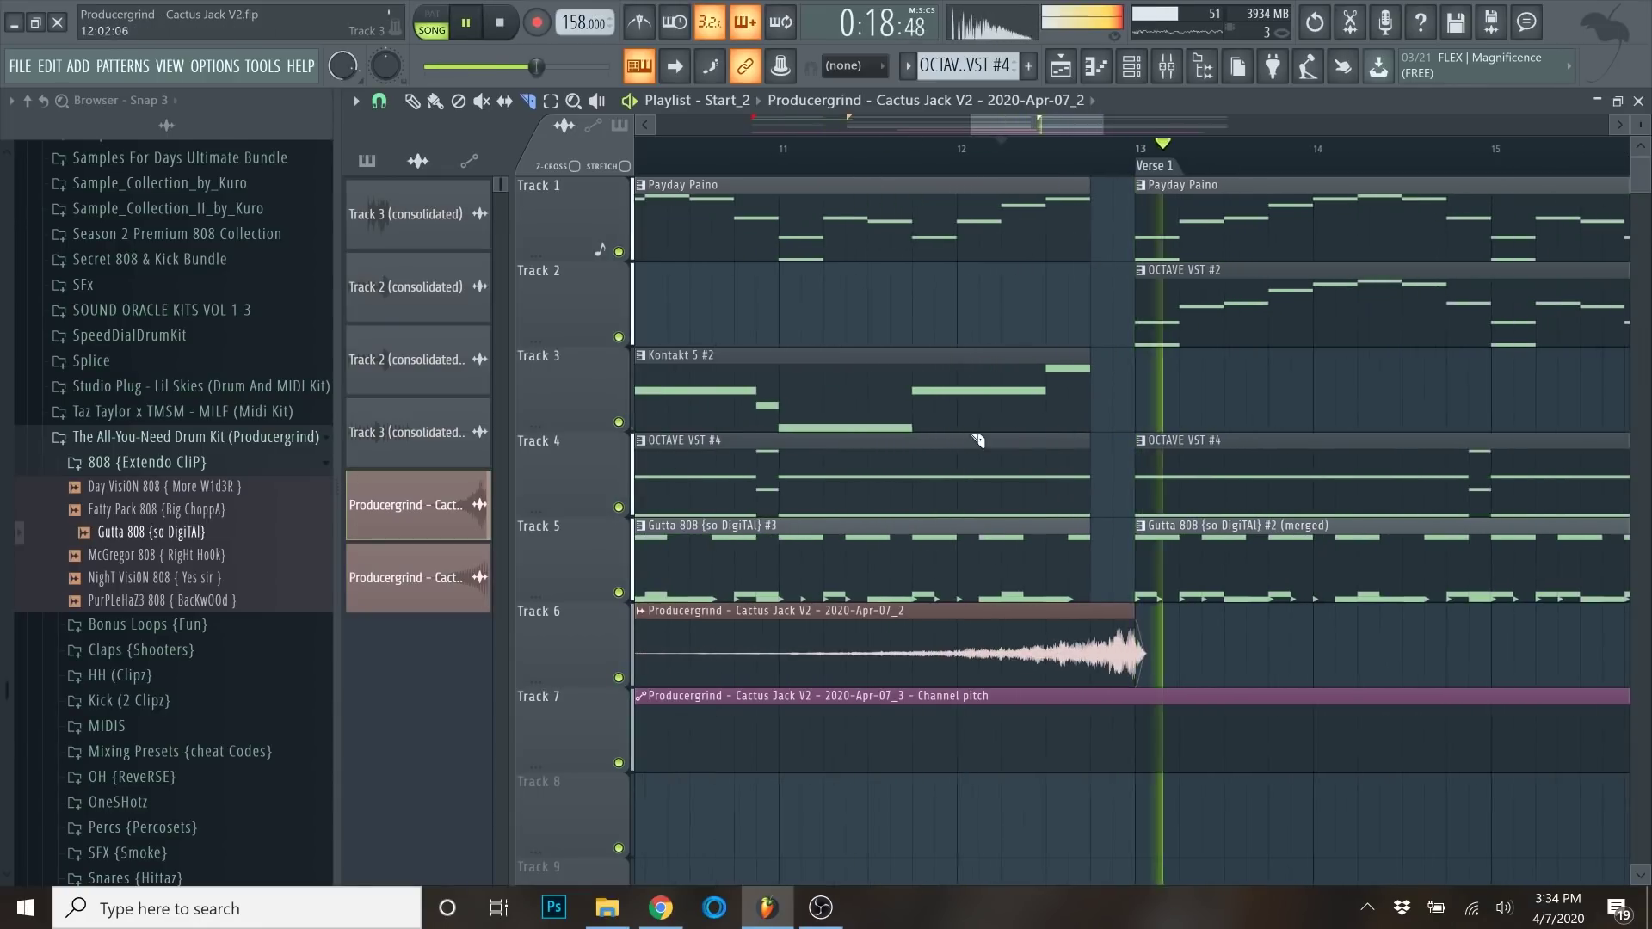
{"action": "left_click", "coordinate": [871, 148]}
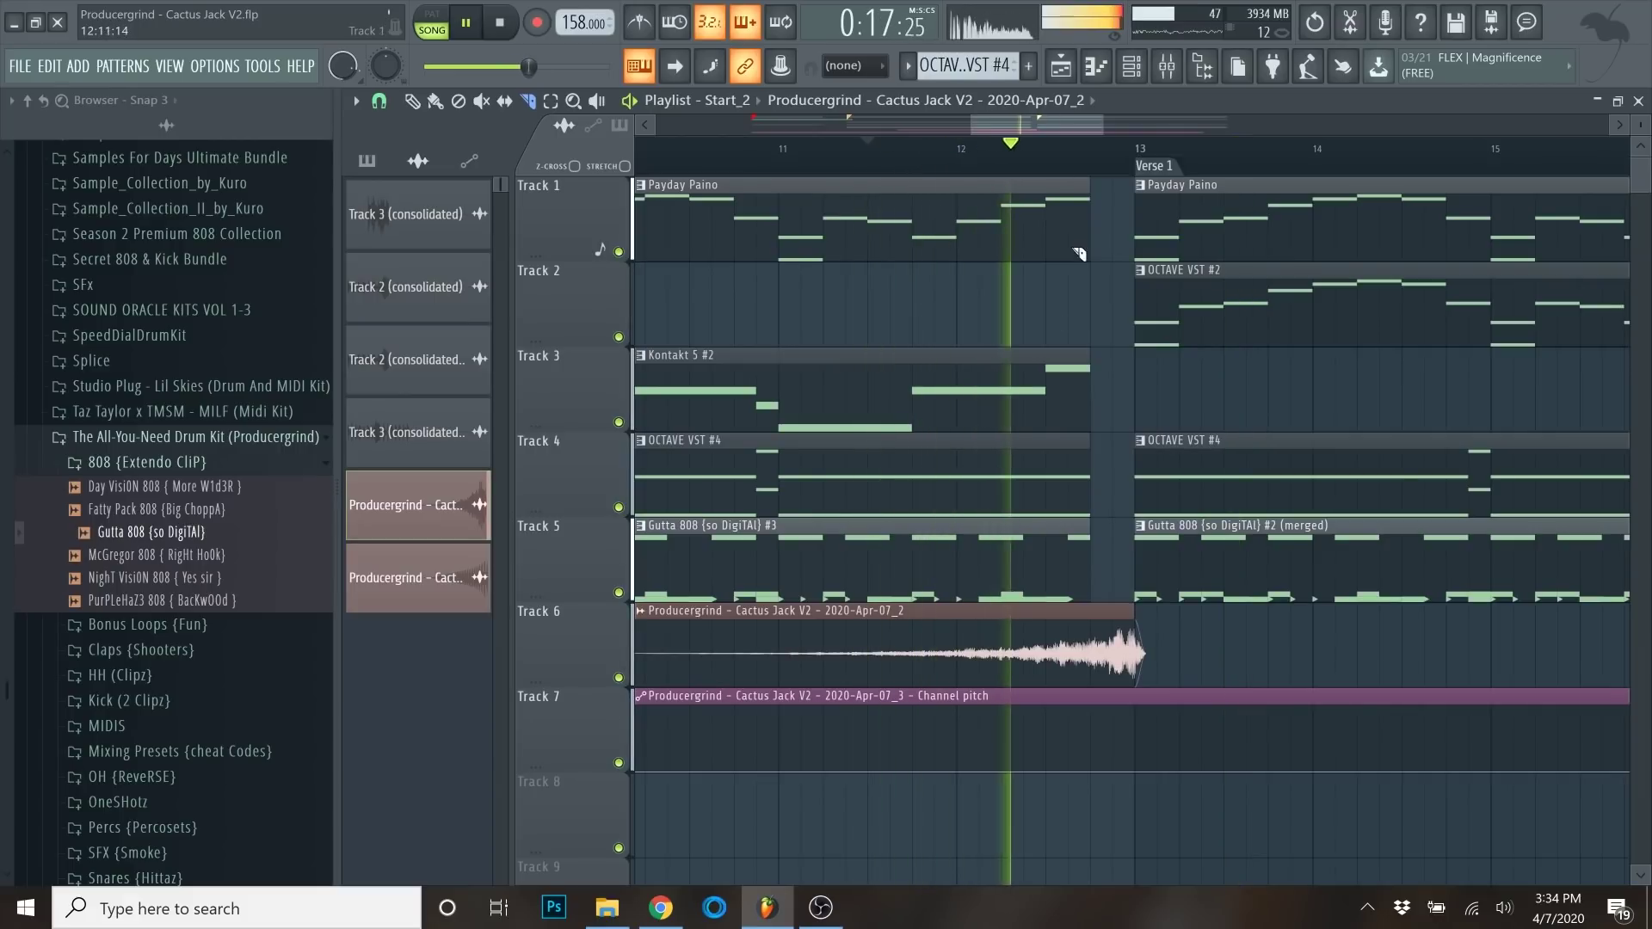
Slice the Hook clips on Tracks 1, 3, 4 and 5 at the middle of bar 12 and delete the cut-off pieces.
{"action": "left_click_drag", "start_coordinate": [1058, 203], "coordinate": [1065, 552]}
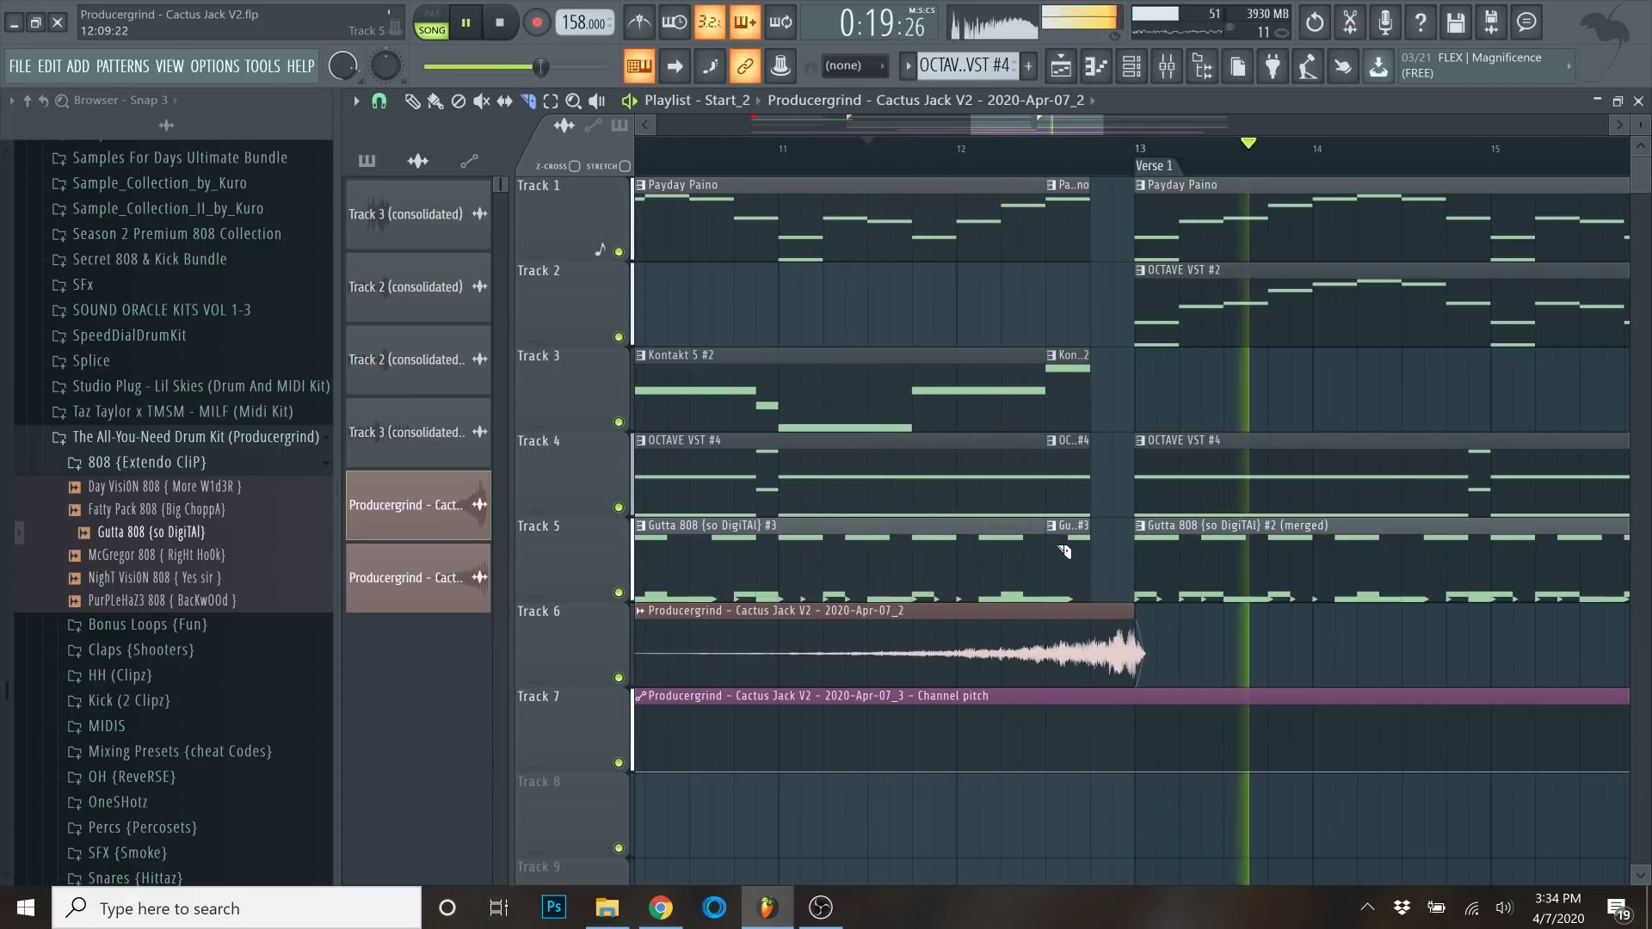
{"action": "left_click_drag", "start_coordinate": [1105, 207], "coordinate": [1060, 539]}
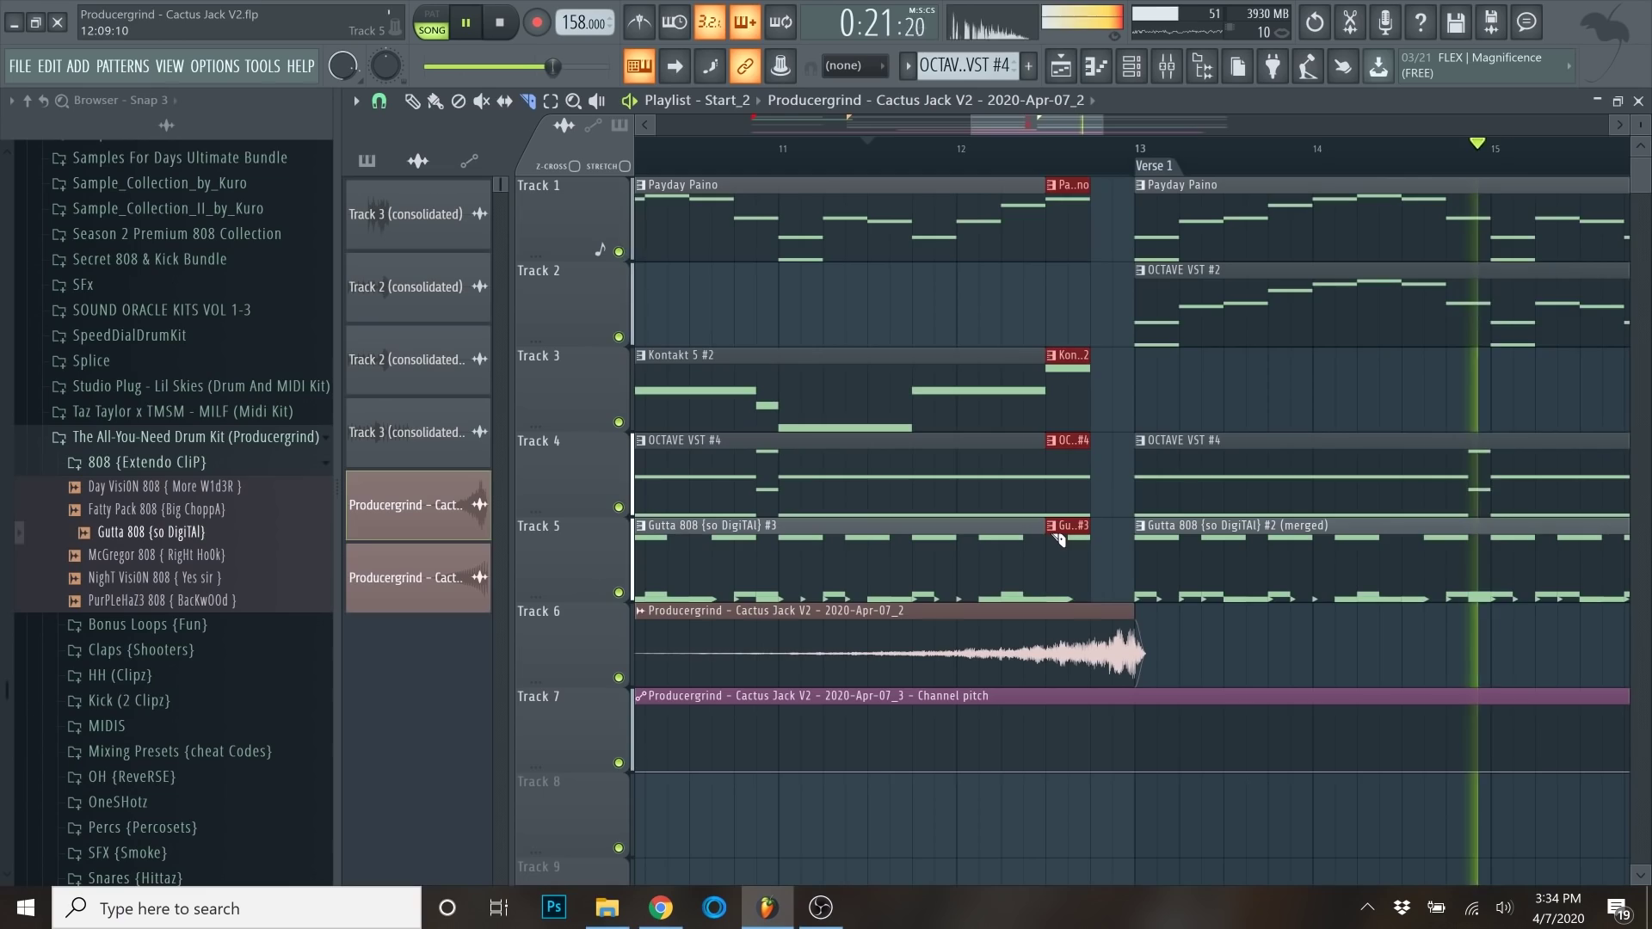
{"action": "key", "text": "Delete"}
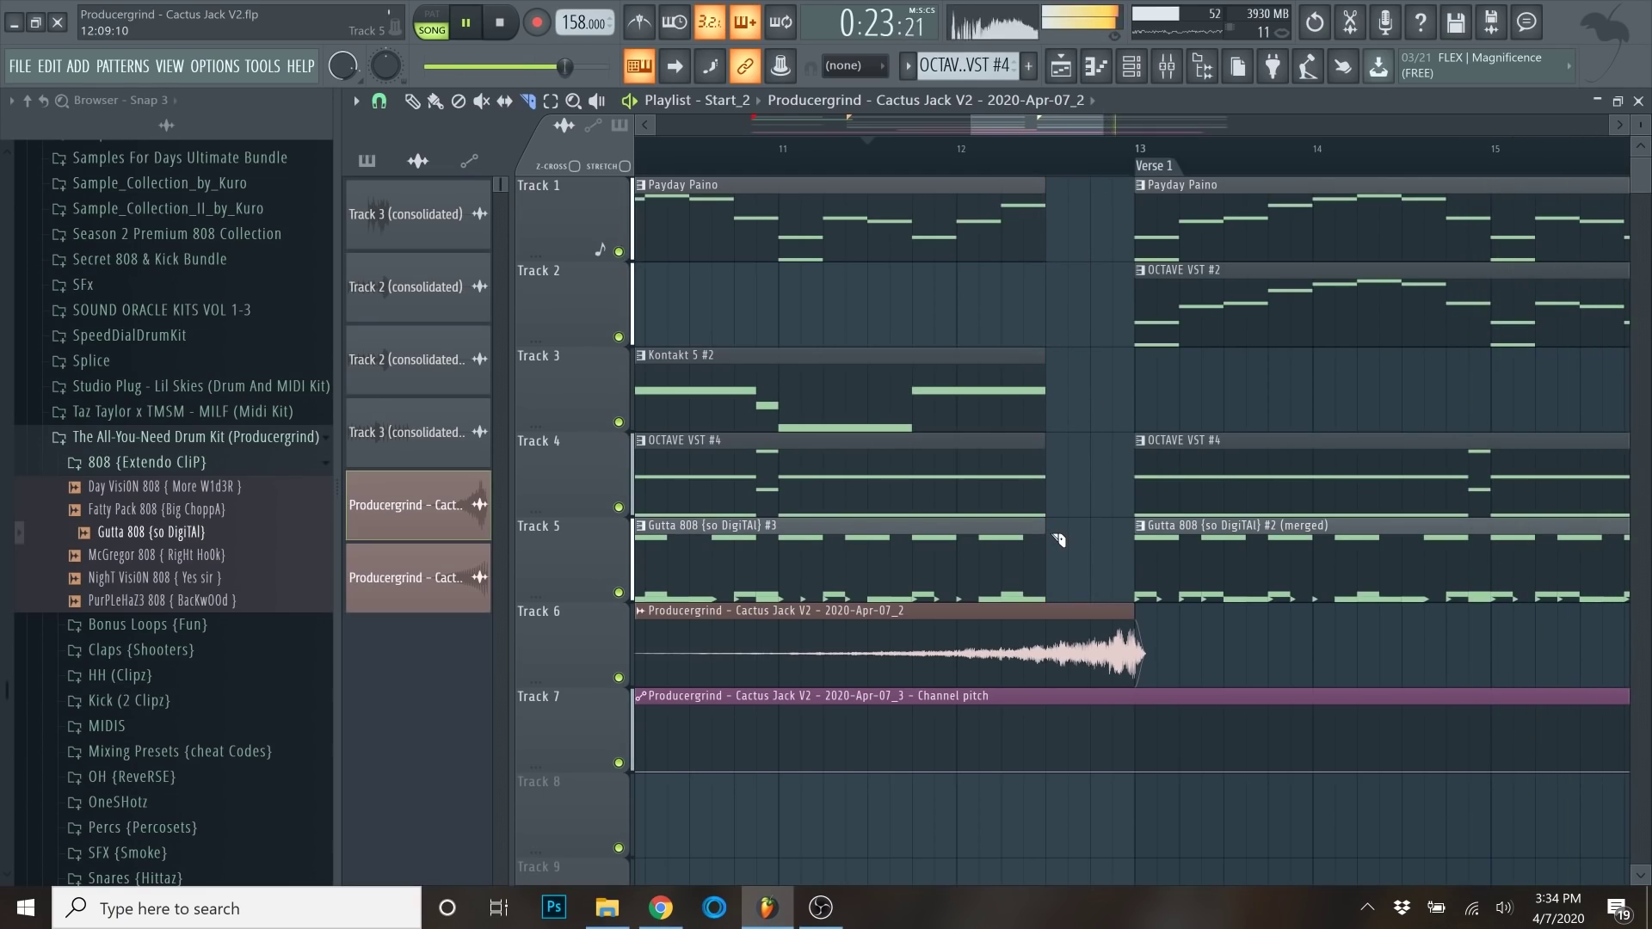